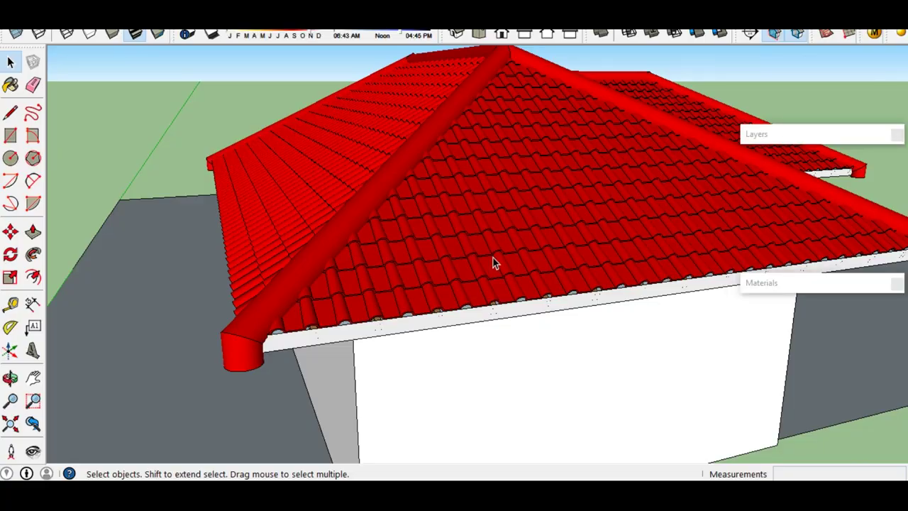
Orbit and zoom around the red-tiled hip roof to view the gable, ridge and left eave
scroll(493, 259, "up", 3)
scroll(495, 260, "up", 4)
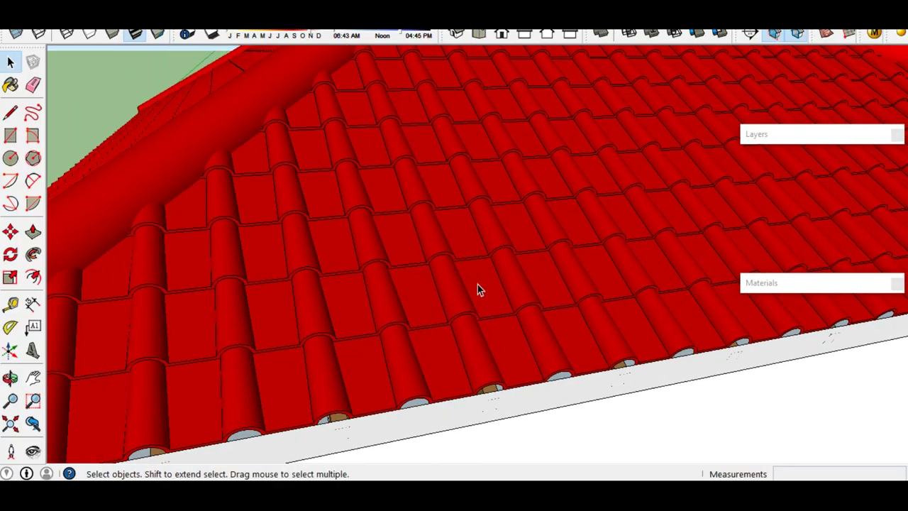
scroll(478, 284, "down", 2)
scroll(471, 286, "down", 2)
scroll(468, 282, "down", 2)
scroll(497, 263, "down", 1)
mouse_move(428, 283)
middle_mouse_down()
mouse_move(395, 296)
mouse_move(409, 274)
mouse_move(477, 286)
mouse_move(472, 270)
mouse_move(499, 283)
middle_mouse_up()
mouse_move(464, 260)
middle_mouse_down()
mouse_move(501, 265)
mouse_move(508, 310)
mouse_move(345, 324)
mouse_move(579, 284)
middle_mouse_up()
mouse_move(456, 240)
middle_mouse_down()
mouse_move(517, 242)
mouse_move(545, 262)
mouse_move(543, 290)
mouse_move(532, 260)
mouse_move(442, 229)
mouse_move(438, 238)
middle_mouse_up()
scroll(561, 258, "up", 2)
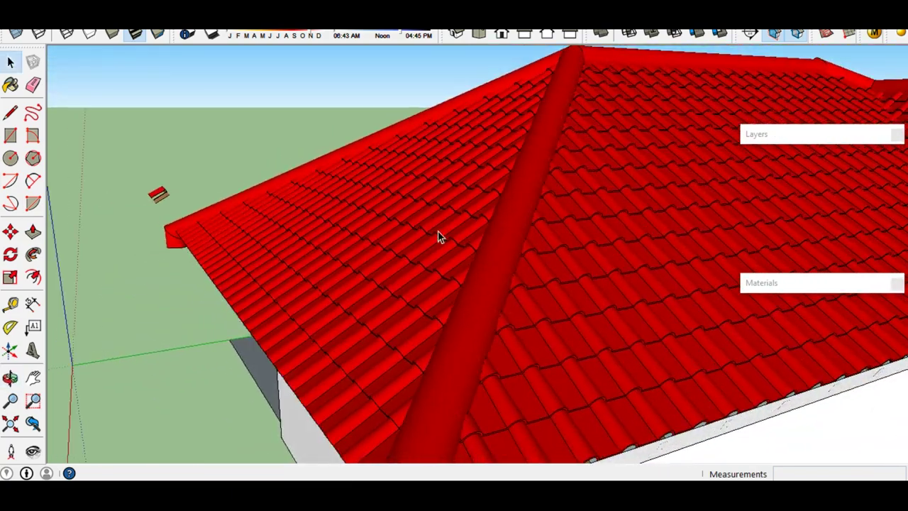
mouse_move(481, 261)
middle_mouse_down()
mouse_move(574, 263)
mouse_move(481, 267)
mouse_move(689, 296)
mouse_move(711, 324)
middle_mouse_up()
scroll(711, 324, "down", 2)
scroll(514, 298, "down", 2)
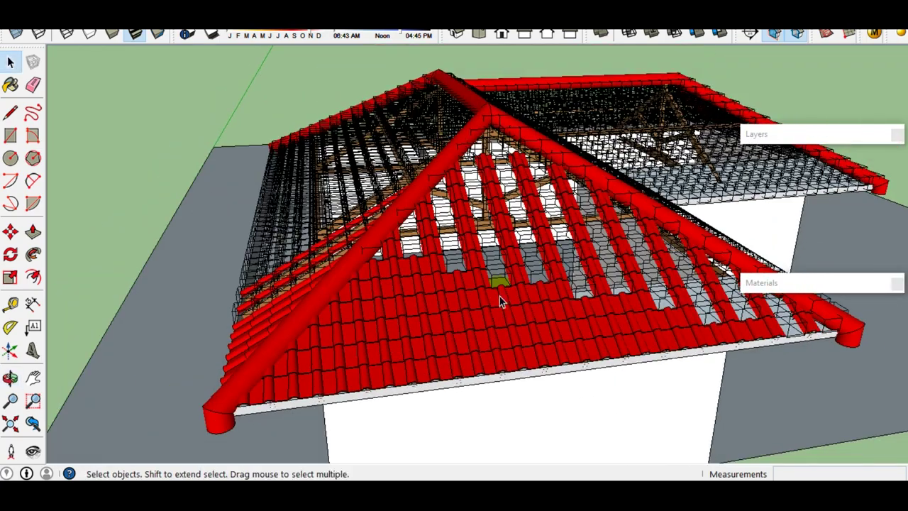
middle_click_drag(446, 291, 495, 296)
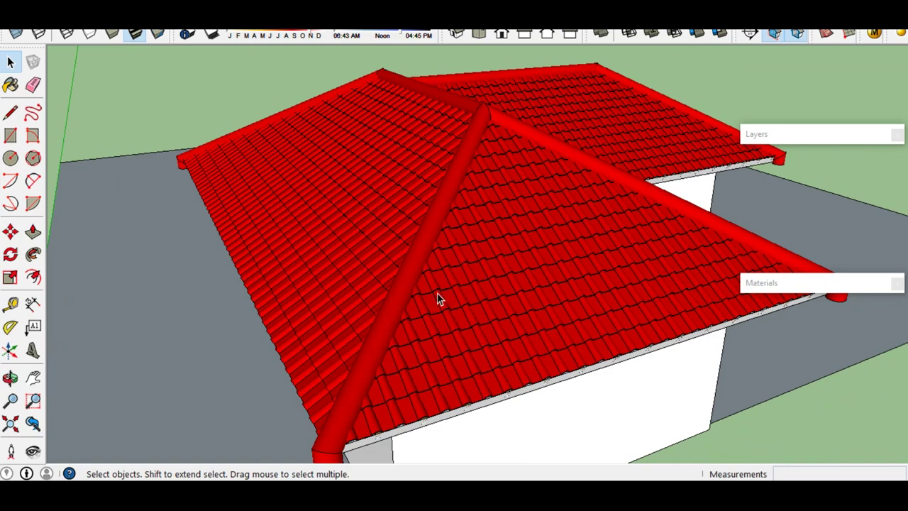
Toggle rangka atap off and on, then hide the detail genteng layer to expose the timber frame
left_click(813, 135)
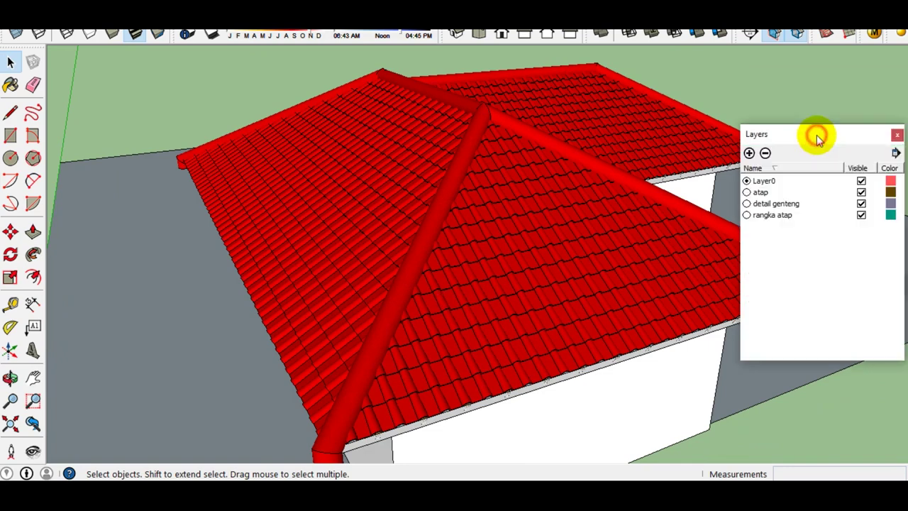
left_click(861, 215)
left_click(861, 204)
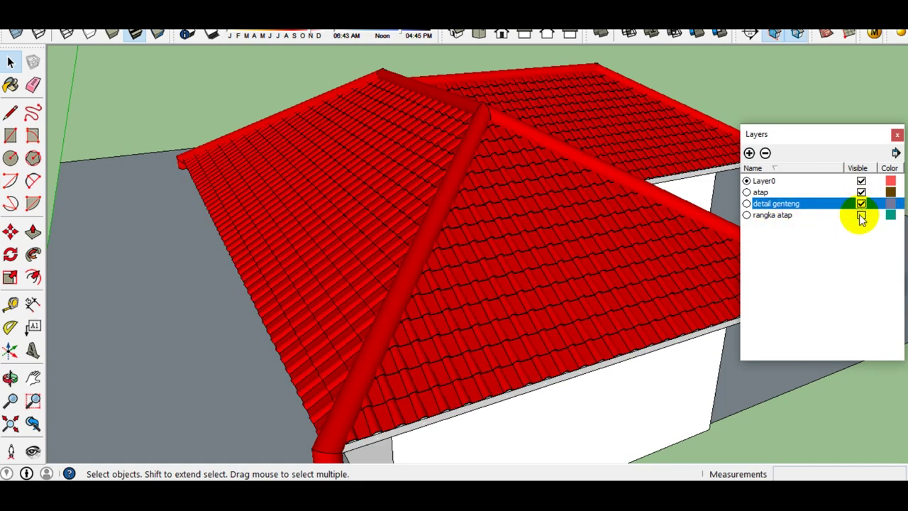
left_click(861, 215)
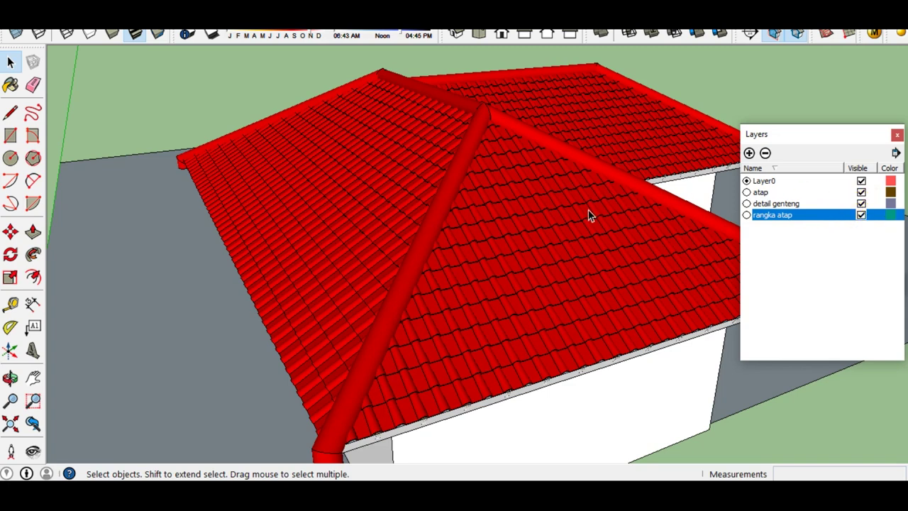
middle_click_drag(588, 209, 662, 217)
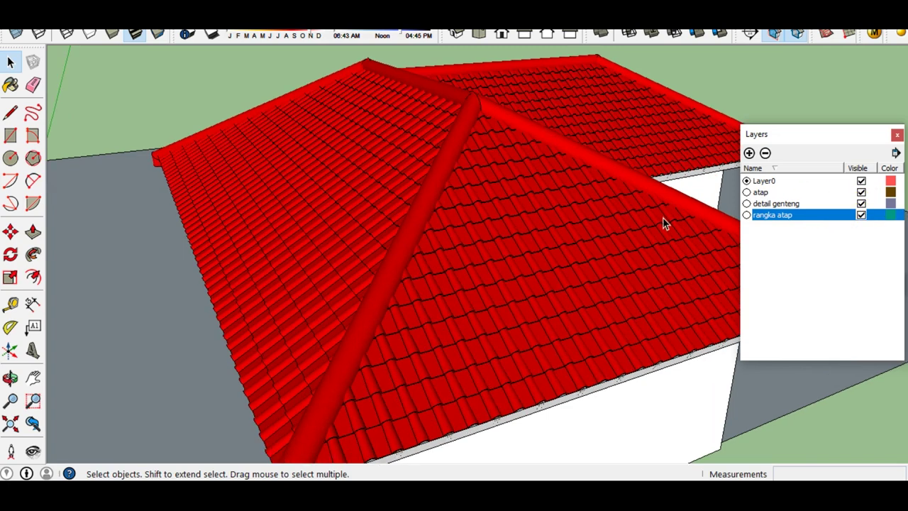
left_click(861, 203)
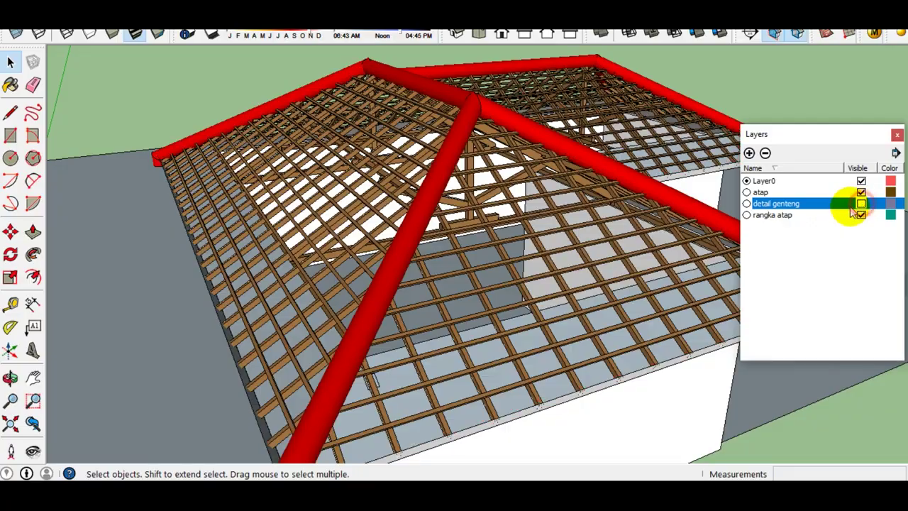
mouse_move(537, 233)
middle_mouse_down()
mouse_move(541, 304)
mouse_move(561, 319)
mouse_move(600, 273)
mouse_move(620, 267)
mouse_move(634, 284)
mouse_move(416, 248)
mouse_move(429, 227)
mouse_move(518, 257)
mouse_move(543, 280)
mouse_move(401, 246)
middle_mouse_up()
scroll(340, 235, "up", 2)
Zoom and orbit in close around the bare purlins and trusses beside the red ridge
middle_click_drag(340, 236, 415, 236)
scroll(379, 232, "up", 3)
scroll(408, 238, "down", 2)
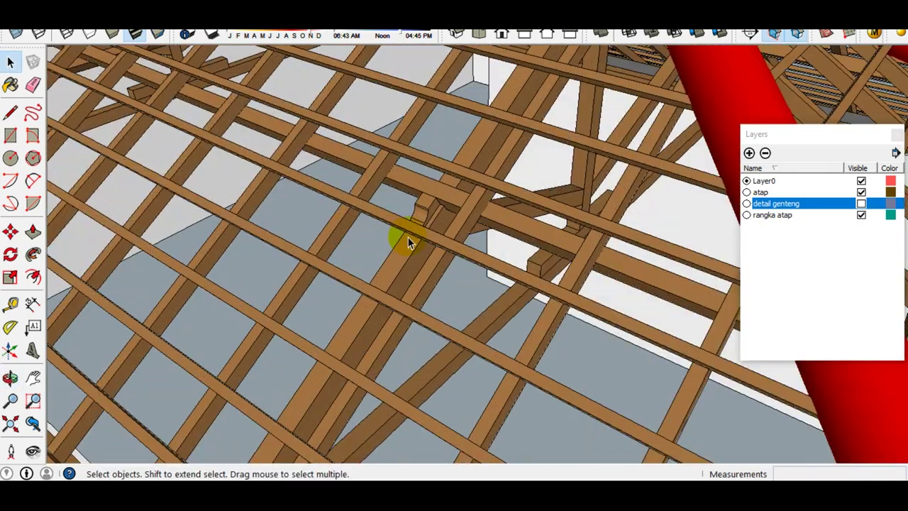
scroll(401, 234, "down", 2)
scroll(405, 233, "up", 2)
scroll(404, 232, "down", 2)
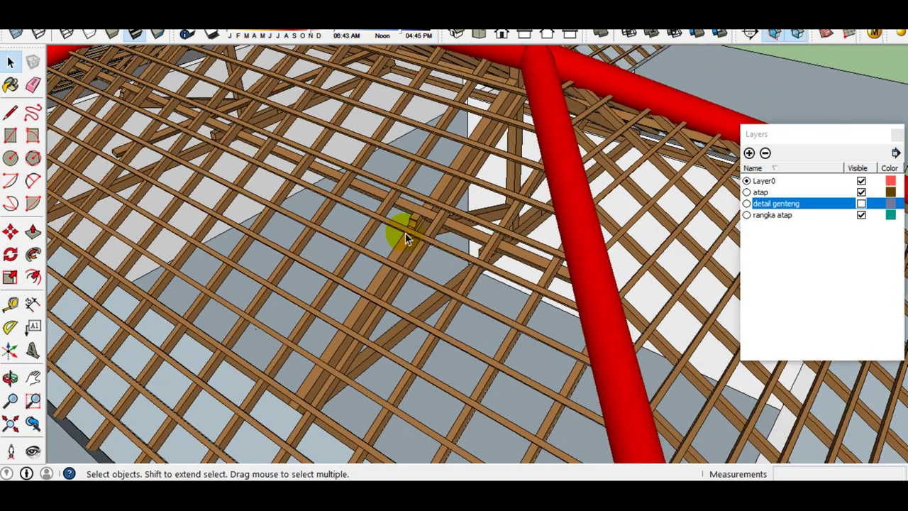
mouse_move(405, 232)
middle_mouse_down()
mouse_move(330, 245)
mouse_move(330, 235)
mouse_move(370, 234)
middle_mouse_up()
scroll(330, 244, "down", 2)
scroll(353, 238, "up", 2)
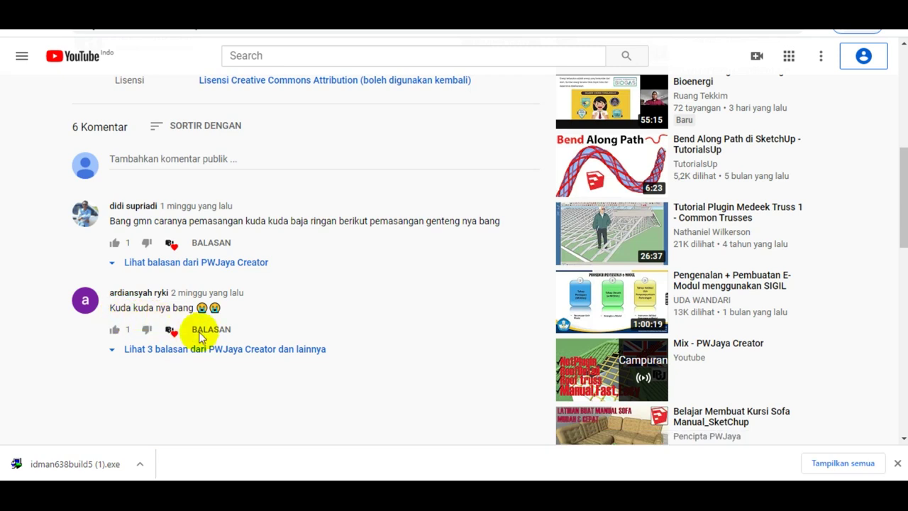
scroll(222, 344, "down", 1)
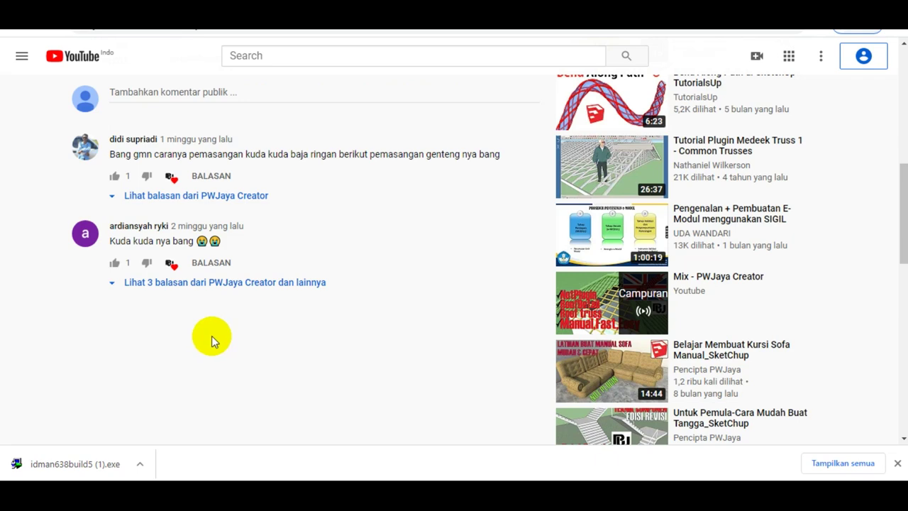
scroll(213, 340, "up", 1)
scroll(213, 340, "down", 1)
scroll(206, 320, "up", 1)
scroll(206, 321, "up", 1)
scroll(205, 322, "down", 1)
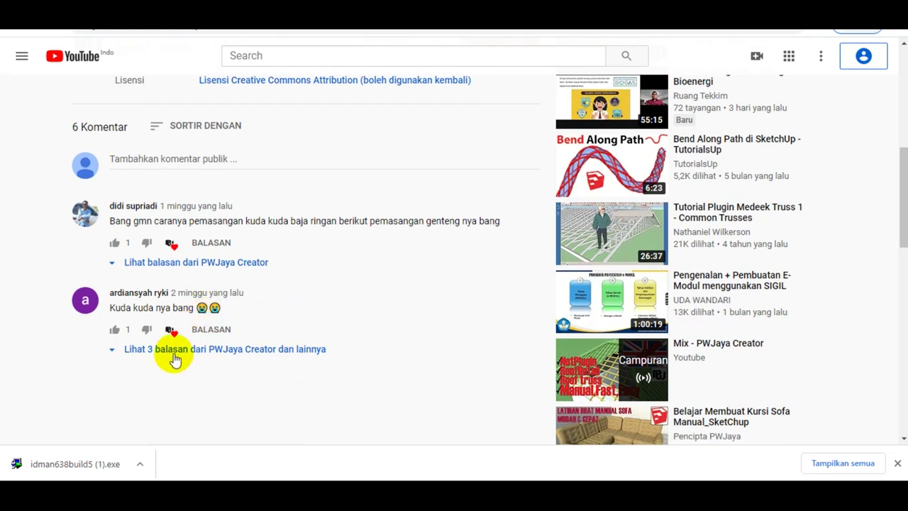
scroll(179, 351, "up", 1)
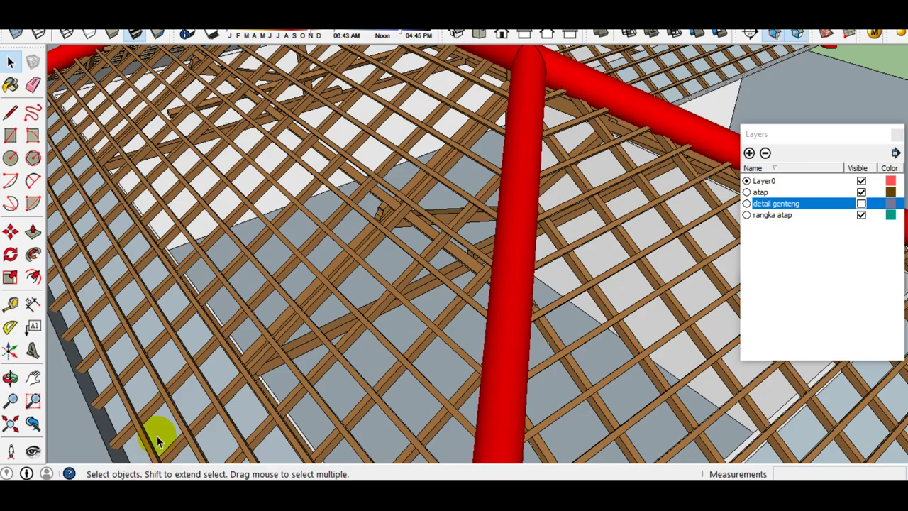
Orbit and zoom out over the exposed roof frame, then return to the YouTube video page
mouse_move(157, 435)
middle_mouse_down()
mouse_move(195, 373)
mouse_move(278, 377)
mouse_move(229, 366)
mouse_move(313, 334)
mouse_move(132, 341)
mouse_move(284, 334)
mouse_move(300, 394)
middle_mouse_up()
scroll(301, 379, "down", 3)
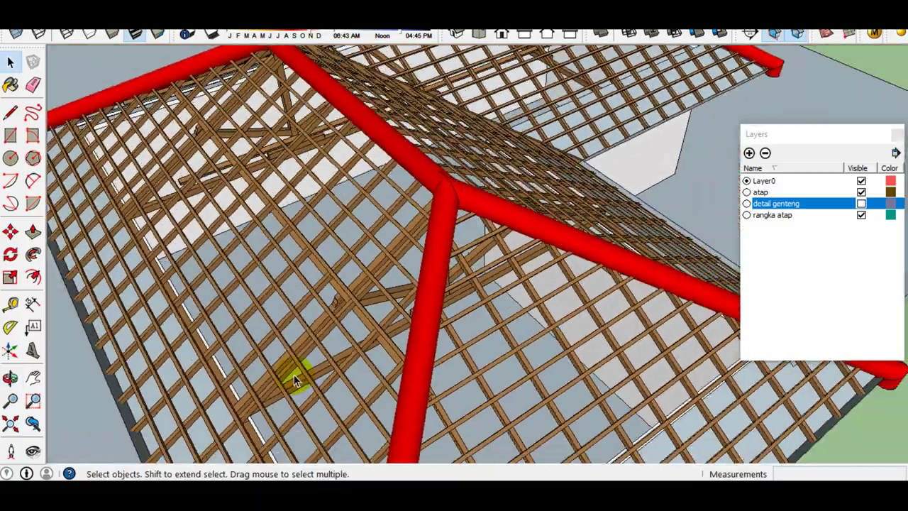
left_click(180, 433)
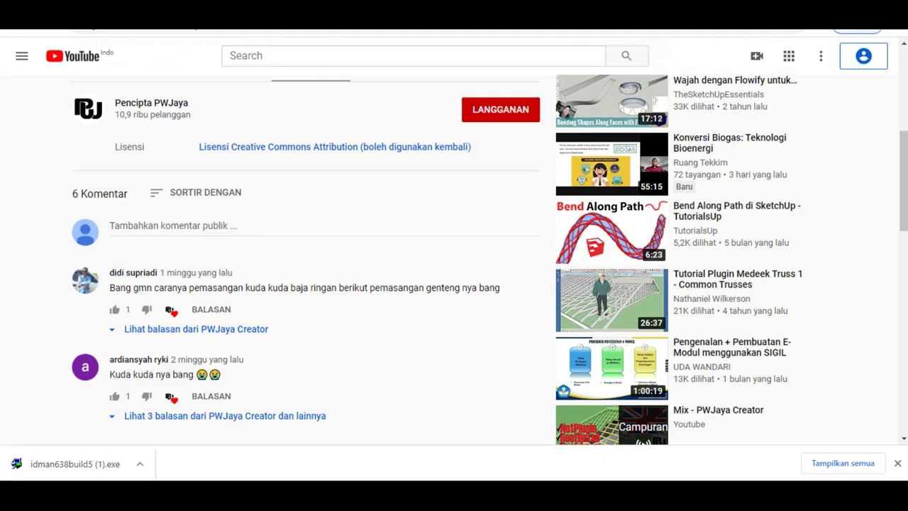
Open the video creator's channel page from the avatar below the video
scroll(289, 407, "up", 2)
scroll(152, 383, "up", 2)
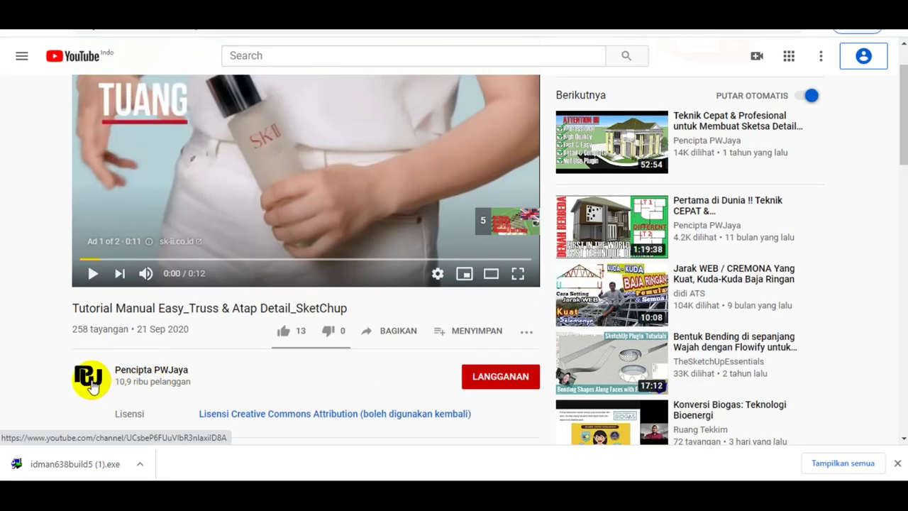
left_click(93, 383)
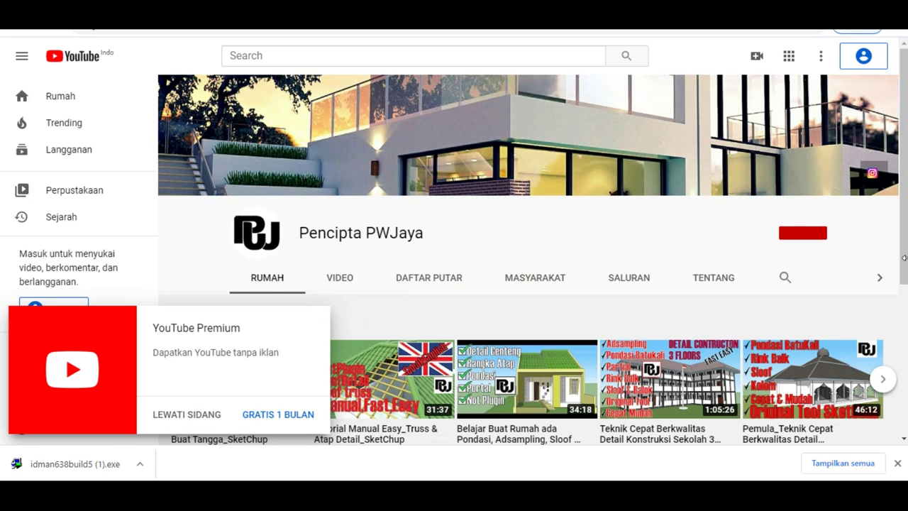
Scroll through the channel's Unggah and Unggahan populer video rows
left_click_drag(904, 269, 904, 415)
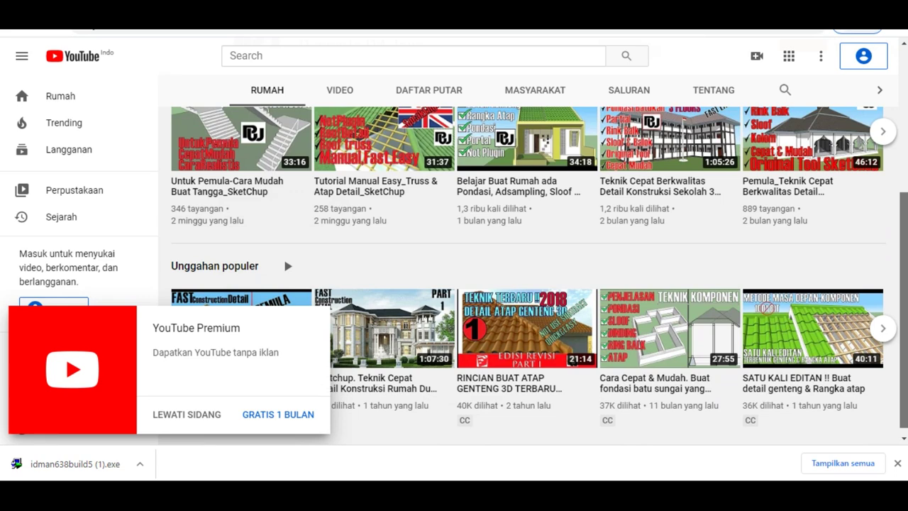
mouse_move(905, 415)
left_mouse_down()
mouse_move(904, 367)
mouse_move(899, 445)
mouse_move(902, 410)
left_mouse_up()
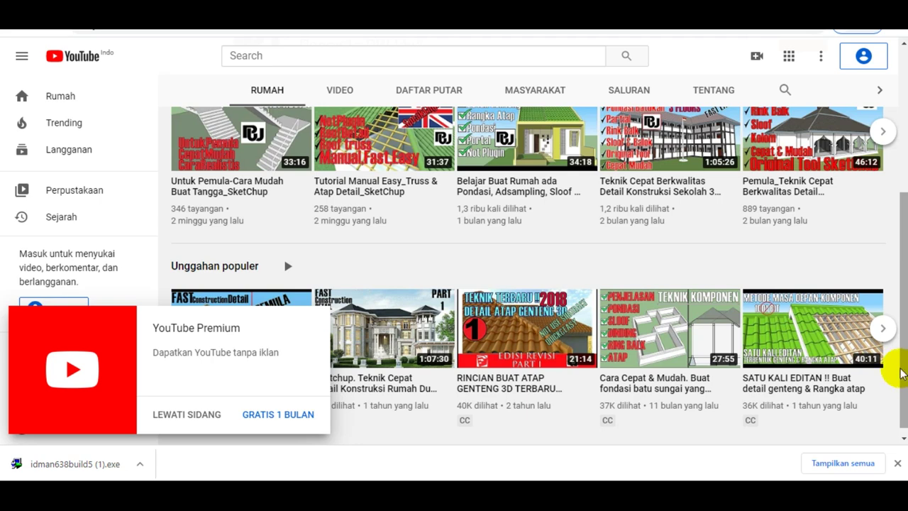
mouse_move(903, 374)
left_mouse_down()
mouse_move(906, 339)
mouse_move(895, 342)
mouse_move(904, 357)
left_mouse_up()
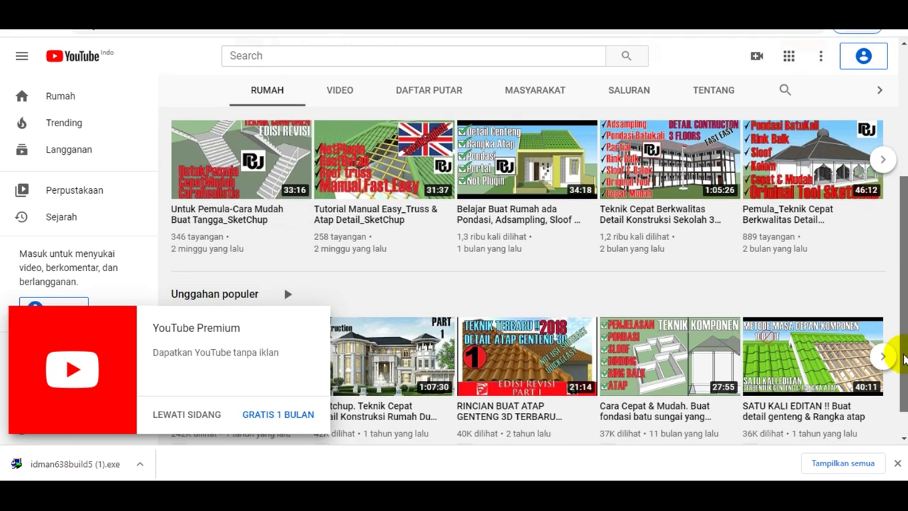
mouse_move(904, 359)
left_mouse_down()
mouse_move(899, 390)
mouse_move(903, 311)
left_mouse_up()
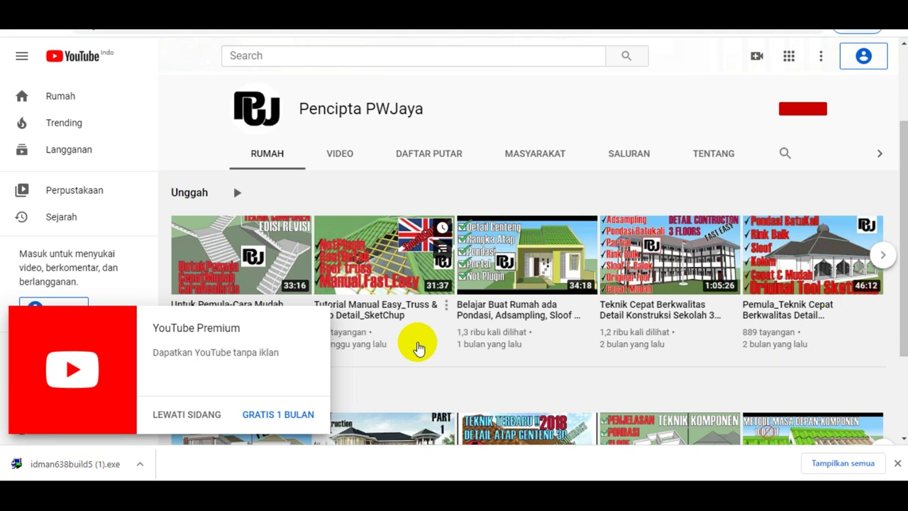
scroll(419, 348, "down", 2)
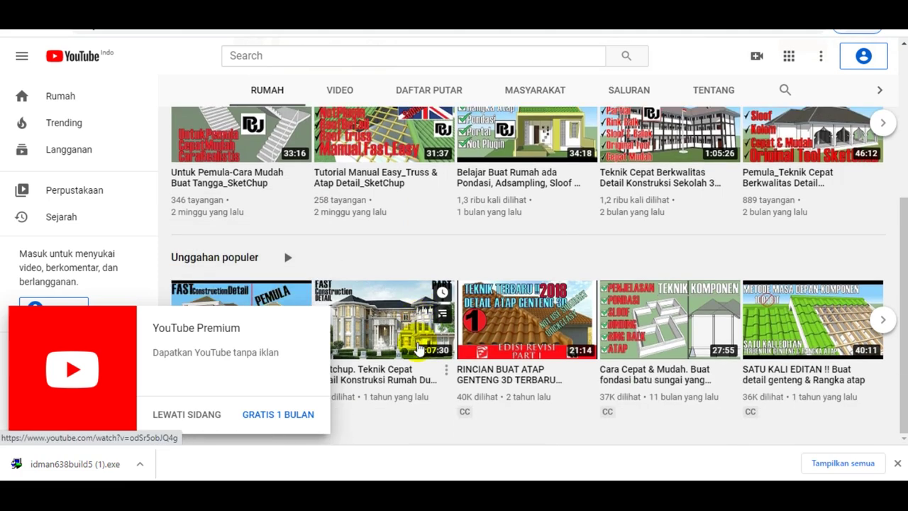
left_click_drag(904, 353, 905, 351)
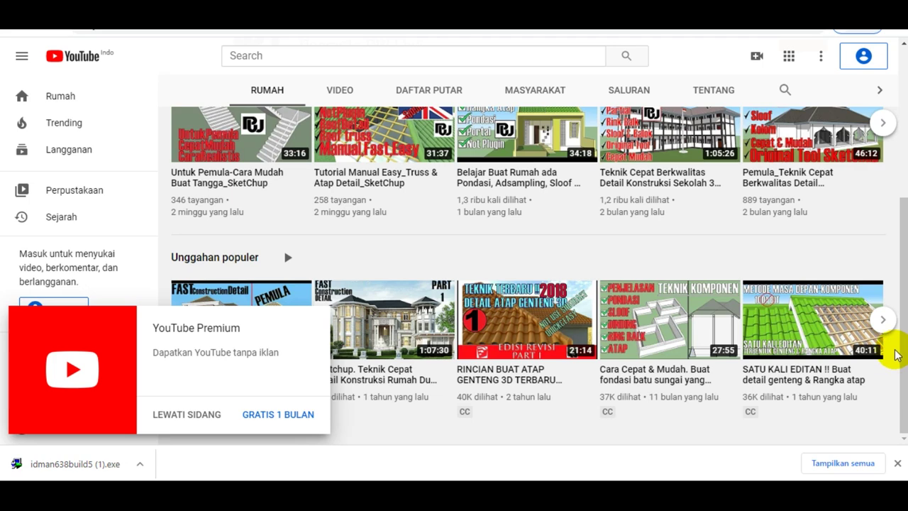
mouse_move(670, 319)
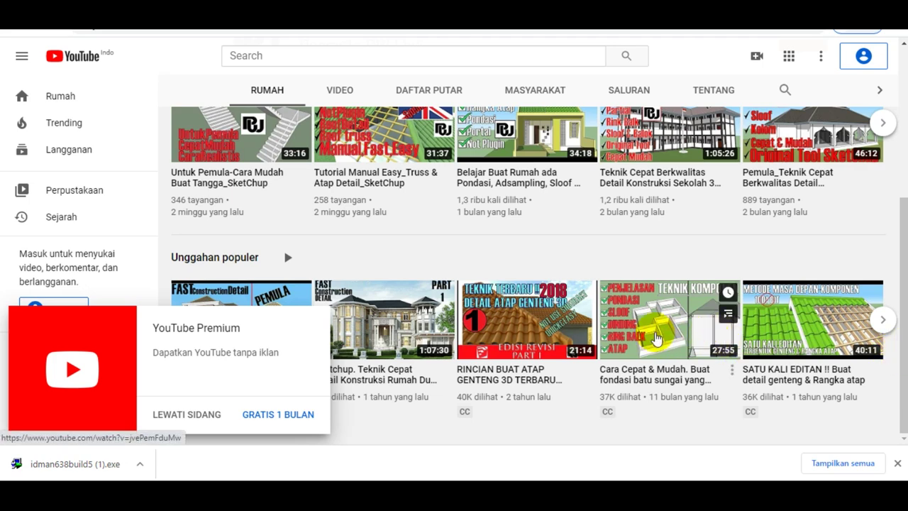
scroll(656, 348, "up", 1)
scroll(649, 350, "down", 1)
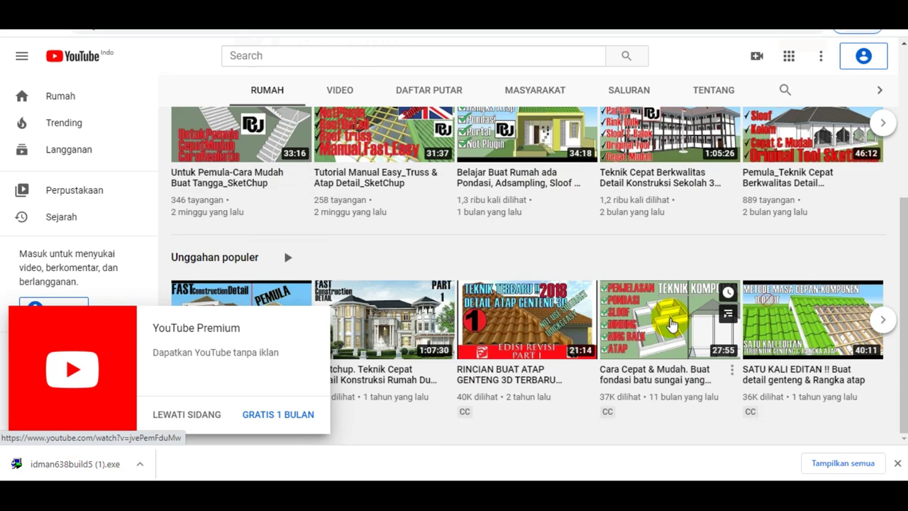
scroll(669, 314, "up", 3)
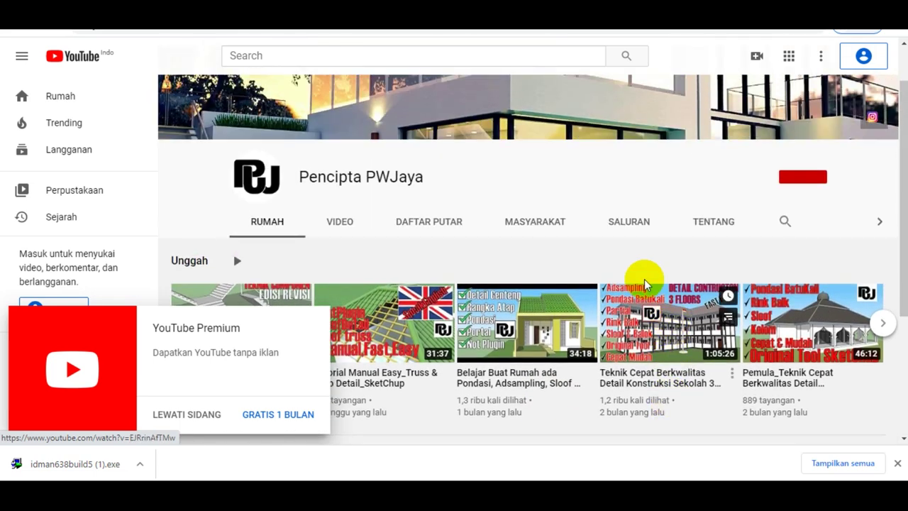
Look through the channel's featured channels and community posts
left_click(632, 230)
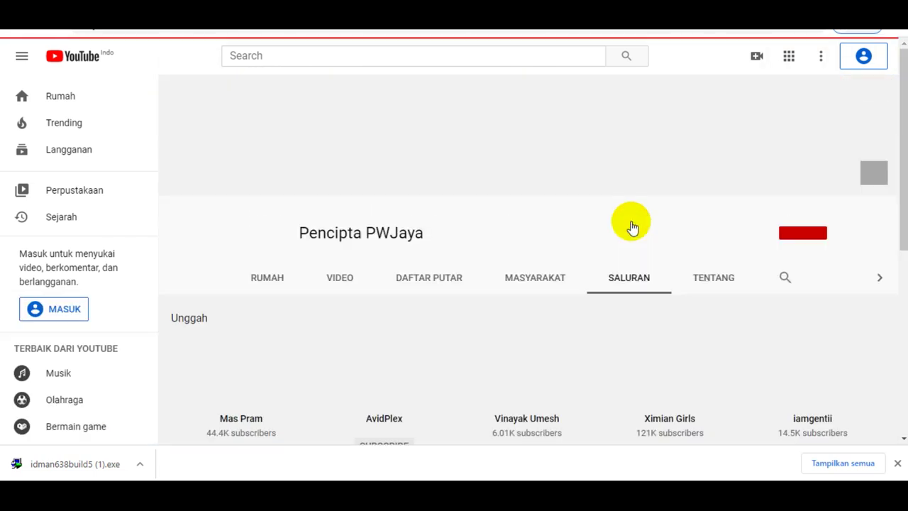
left_click(544, 280)
scroll(535, 284, "down", 4)
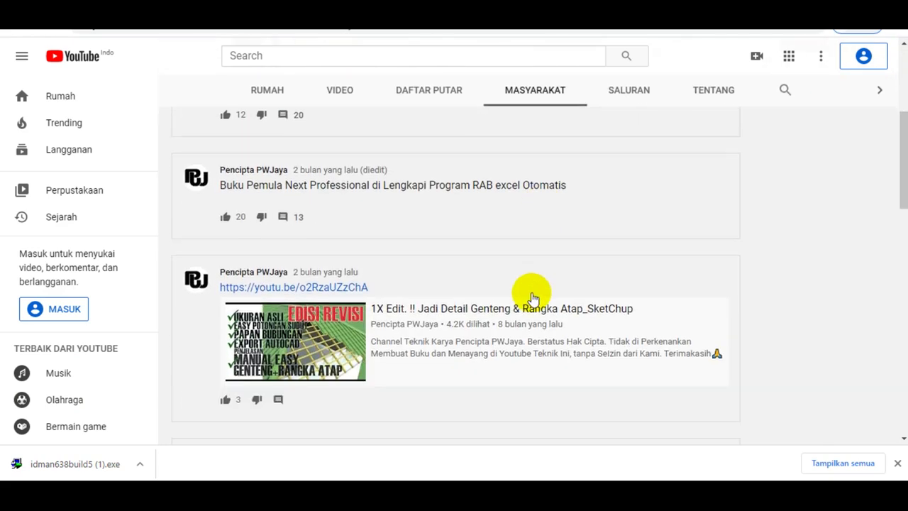
scroll(362, 297, "down", 1)
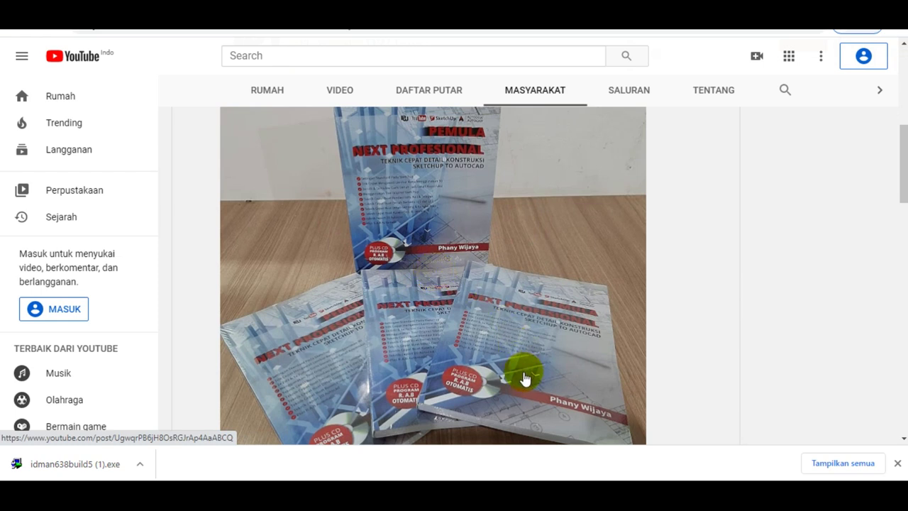
scroll(516, 372, "down", 1)
scroll(512, 367, "down", 2)
scroll(366, 194, "up", 5)
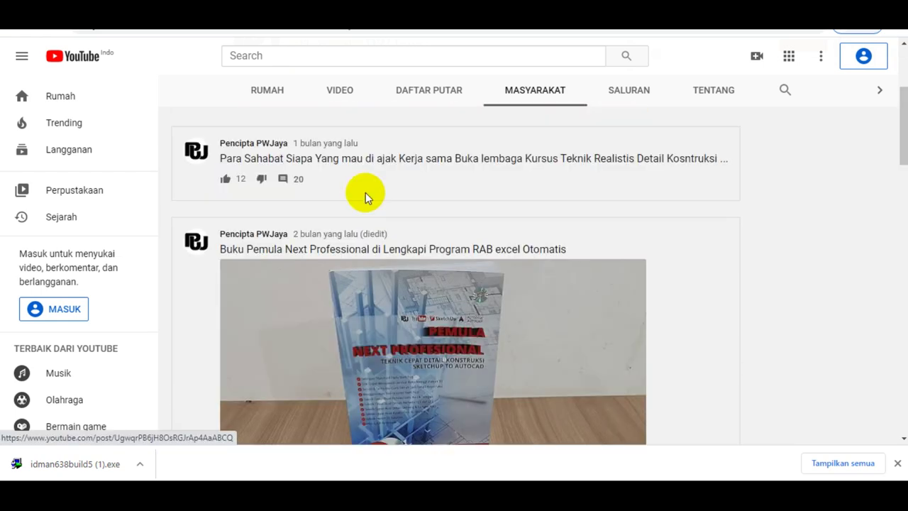
Browse the channel's video grid down to older uploads like 'Detail Genteng & Rangka Atap_Export AutoCad'
left_click(349, 92)
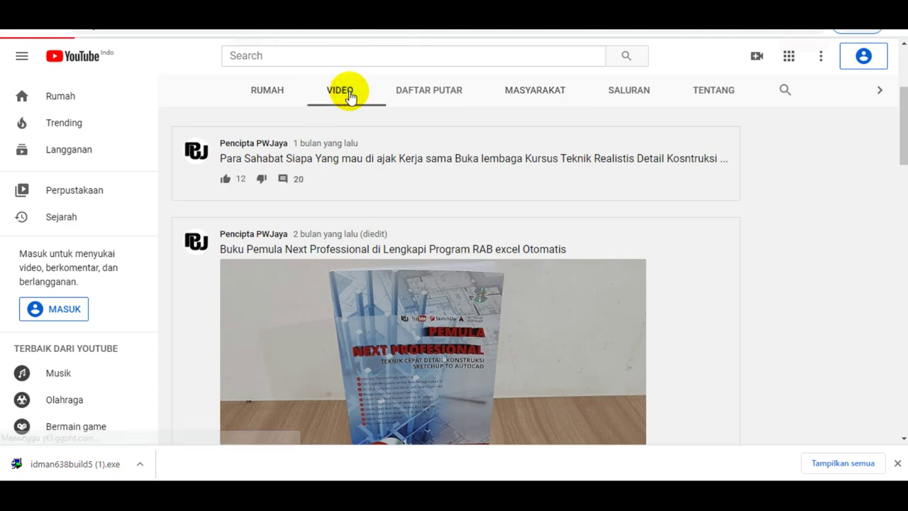
scroll(586, 318, "down", 2)
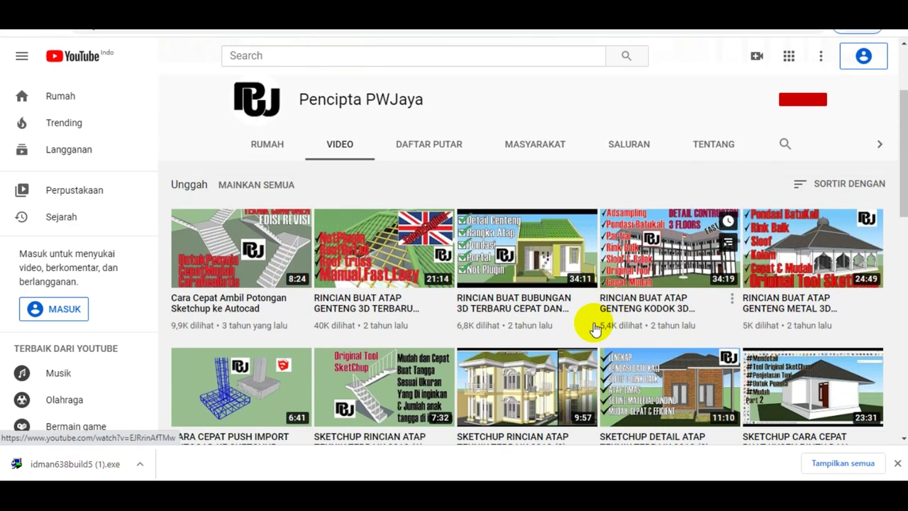
scroll(559, 305, "down", 2)
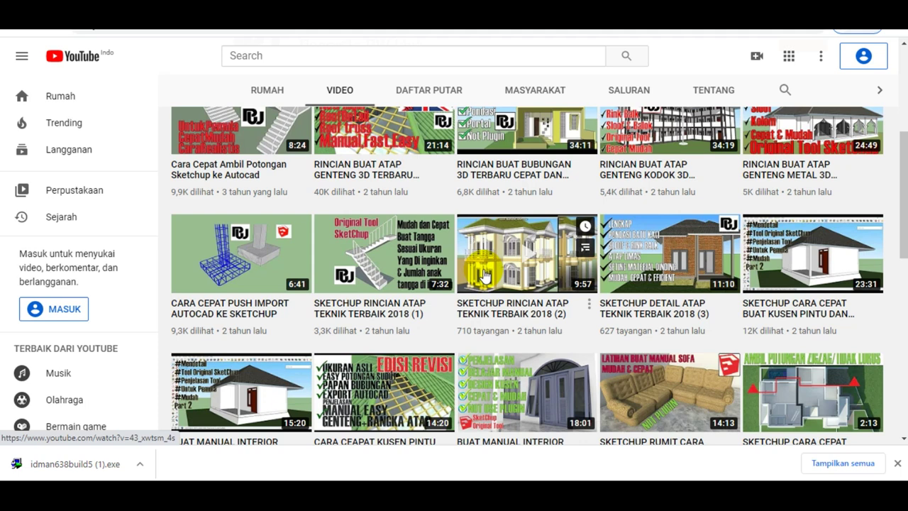
scroll(496, 281, "down", 2)
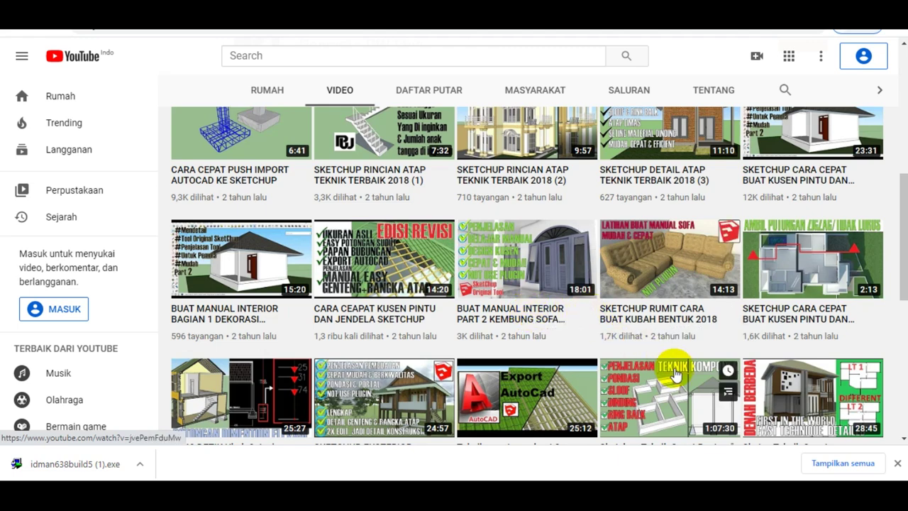
scroll(669, 366, "down", 2)
scroll(671, 369, "down", 1)
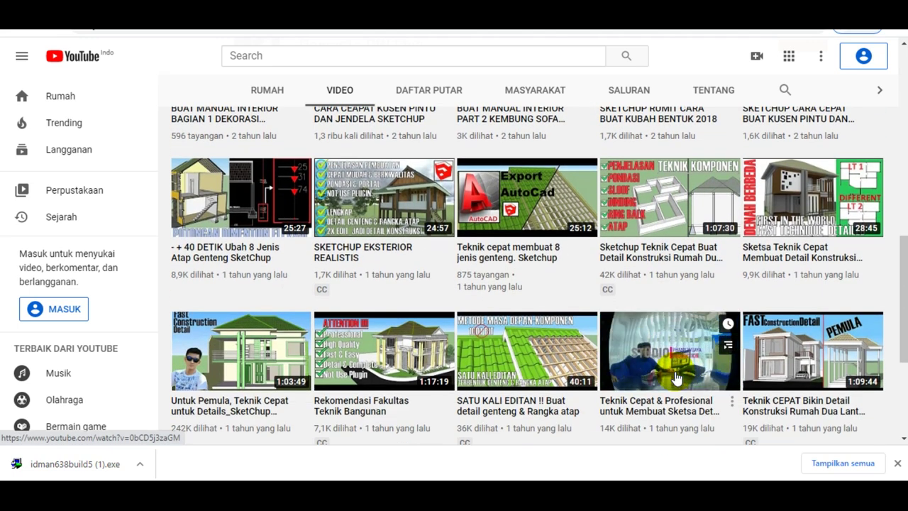
scroll(676, 378, "down", 2)
scroll(676, 378, "down", 1)
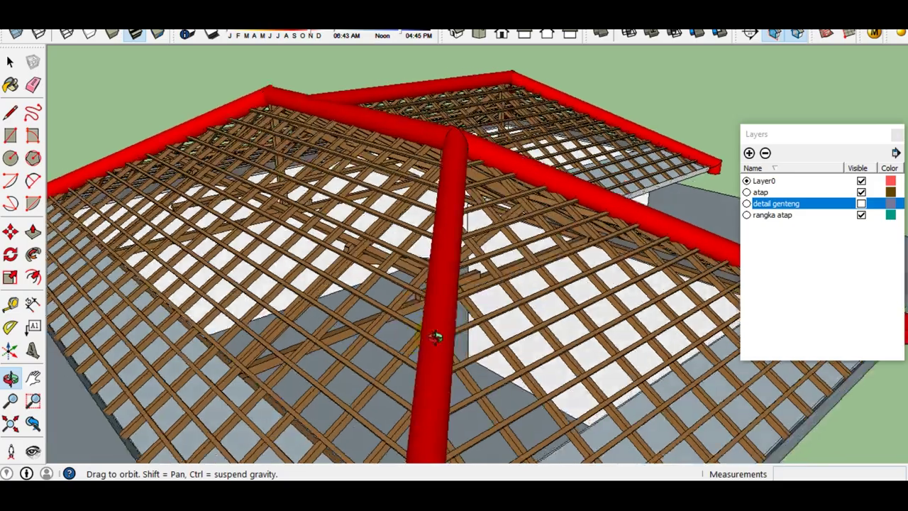
Orbit around the finished roof framing, then start a new empty model from the SketchUp 2015 icon
mouse_move(436, 335)
left_mouse_down()
mouse_move(517, 348)
mouse_move(522, 358)
mouse_move(527, 345)
mouse_move(451, 324)
mouse_move(374, 331)
left_mouse_up()
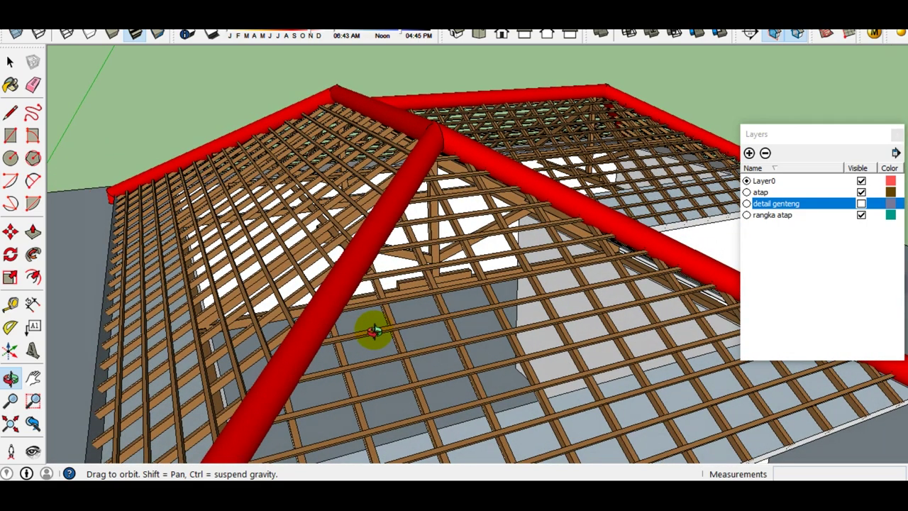
mouse_move(374, 332)
left_mouse_down()
mouse_move(485, 344)
mouse_move(508, 363)
mouse_move(357, 350)
mouse_move(539, 360)
mouse_move(461, 366)
mouse_move(487, 363)
left_mouse_up()
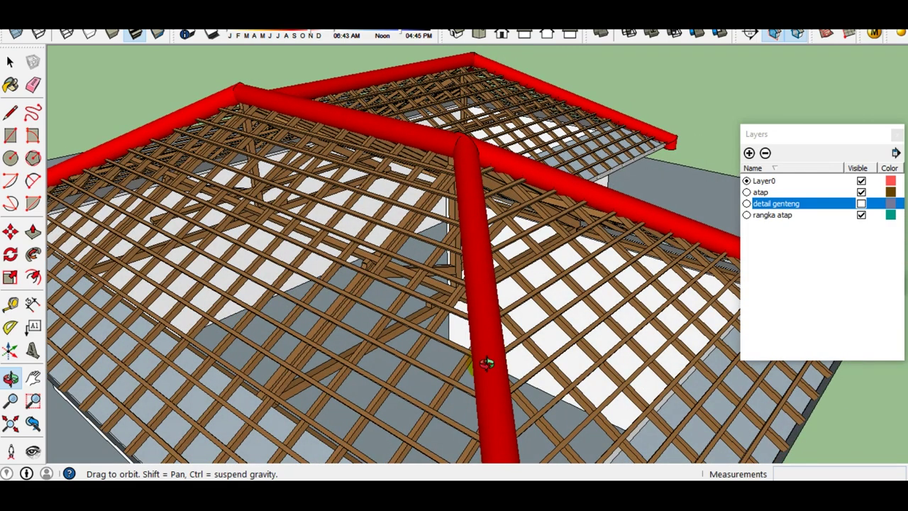
mouse_move(485, 361)
left_mouse_down()
mouse_move(420, 340)
mouse_move(229, 327)
mouse_move(270, 319)
mouse_move(300, 355)
mouse_move(387, 370)
left_mouse_up()
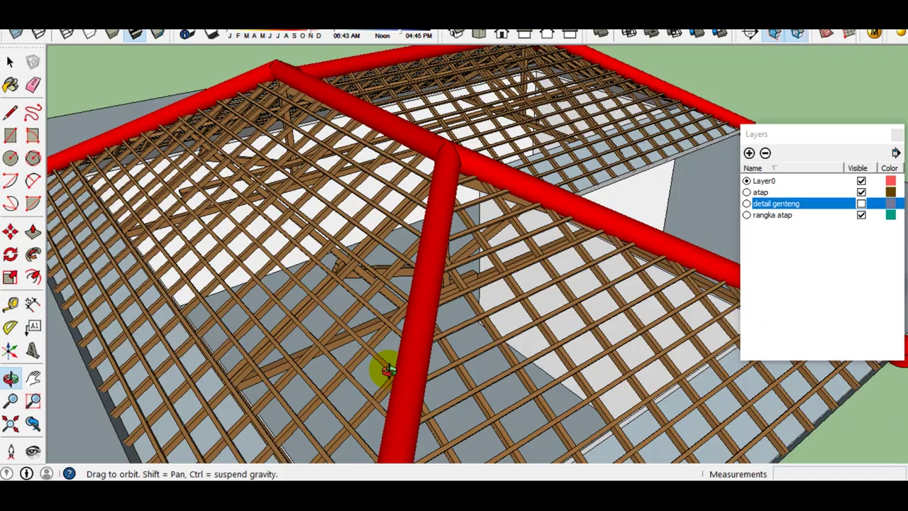
key("space")
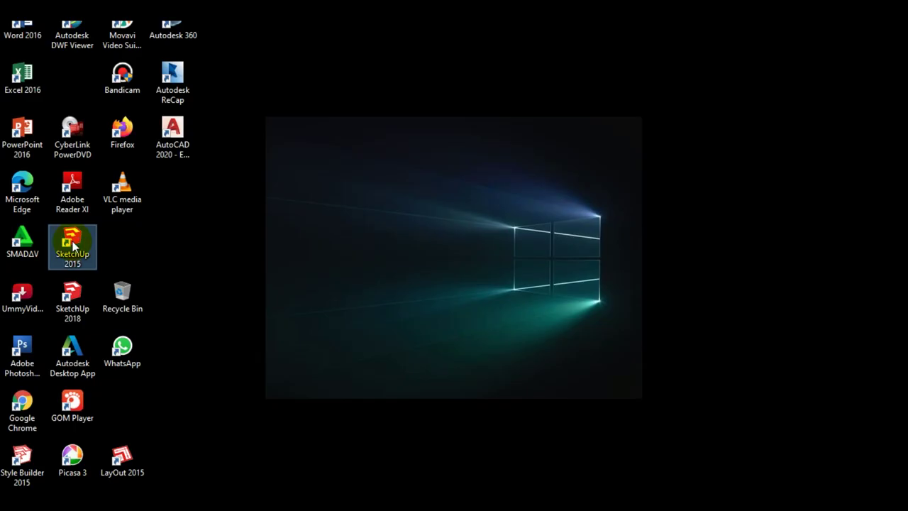
double_click(72, 241)
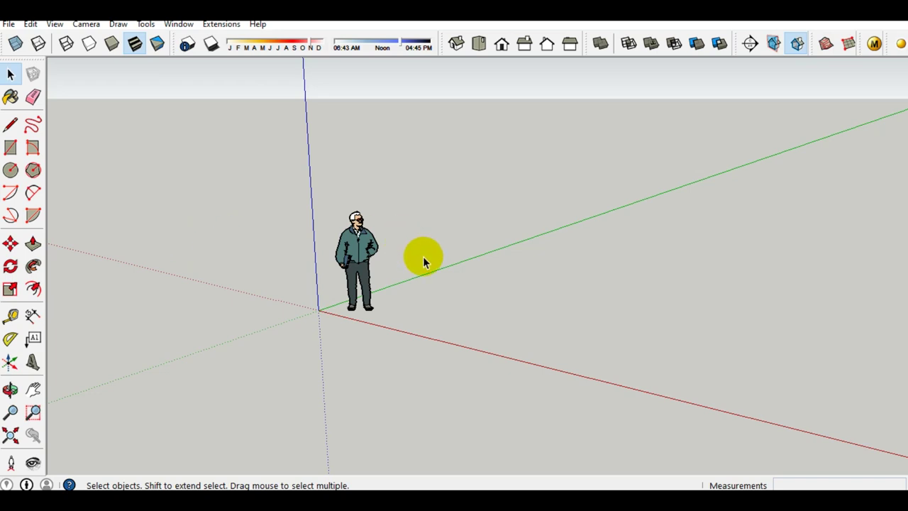
Apply the Default Styles Simple Style, with blue sky and green ground, to the empty model
scroll(357, 263, "down", 2)
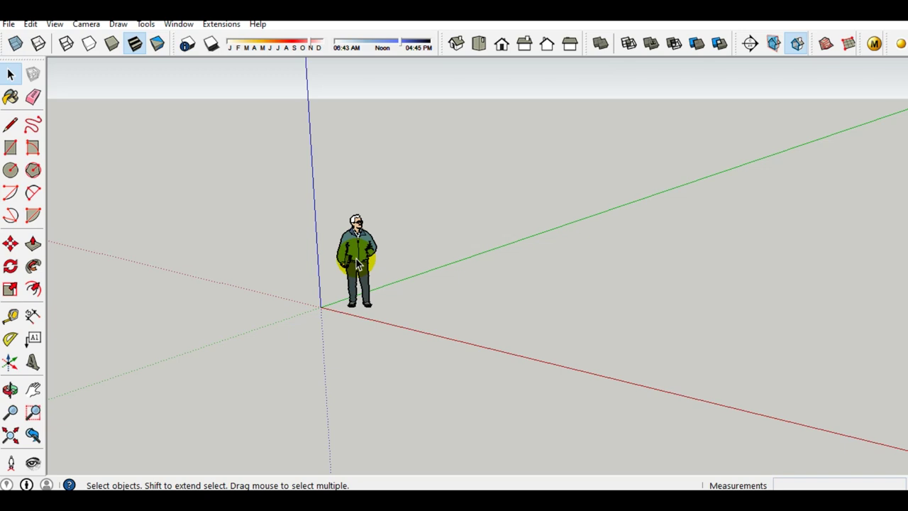
left_click(174, 24)
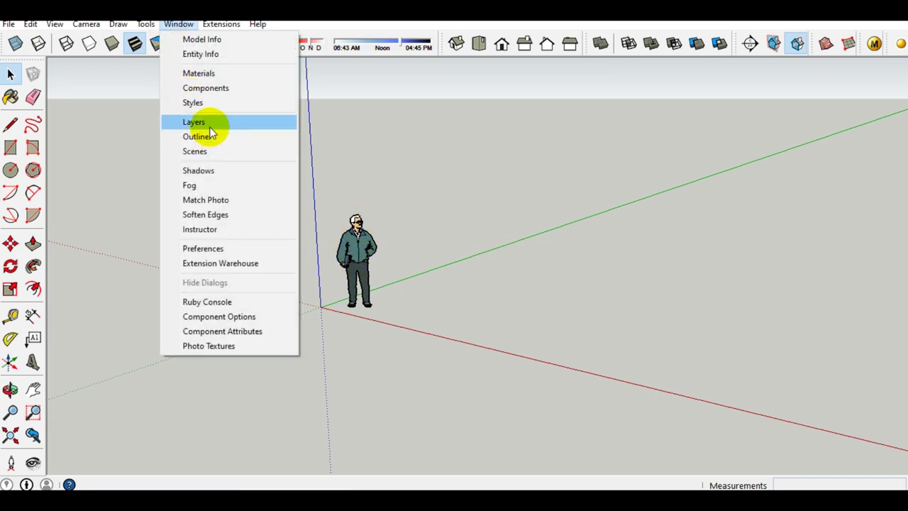
left_click(209, 125)
left_click(719, 71)
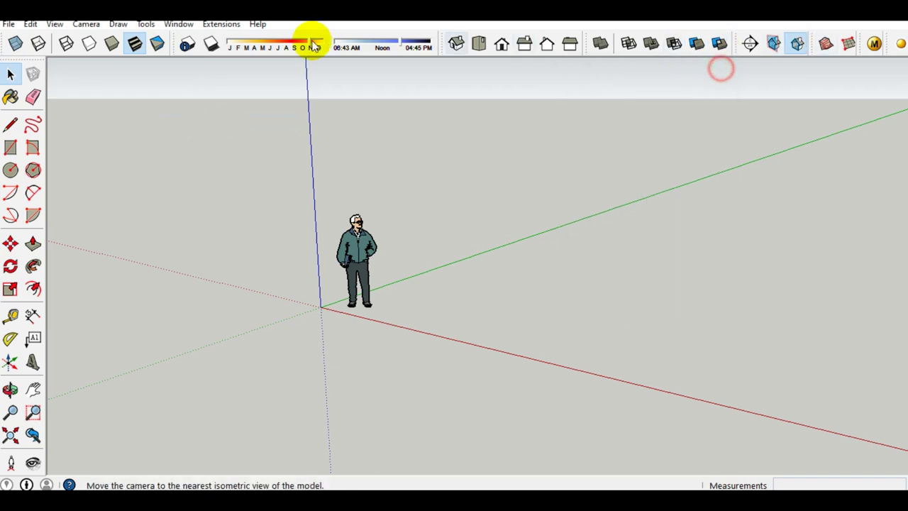
left_click(178, 24)
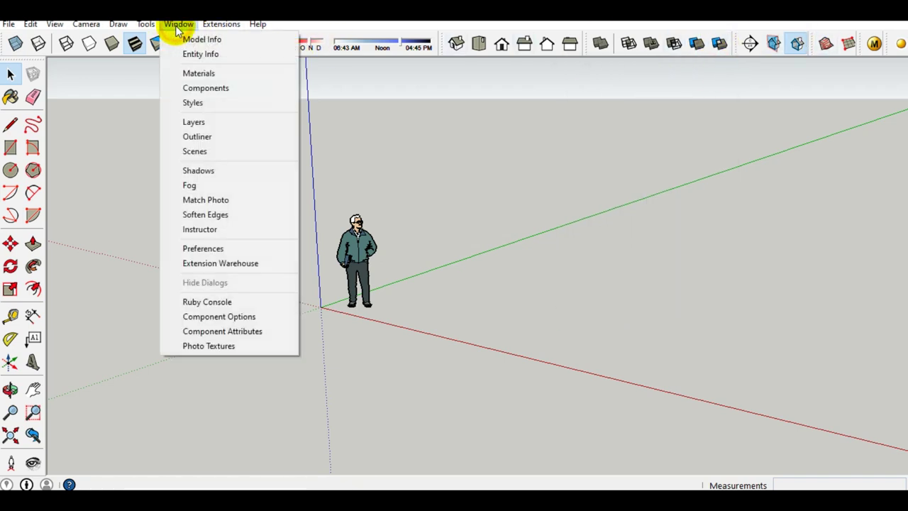
left_click(193, 103)
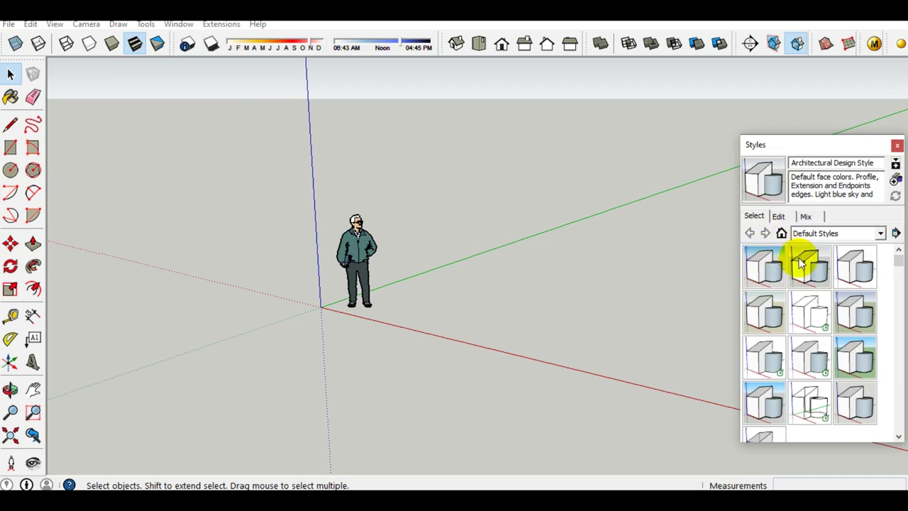
left_click(842, 344)
left_click(778, 215)
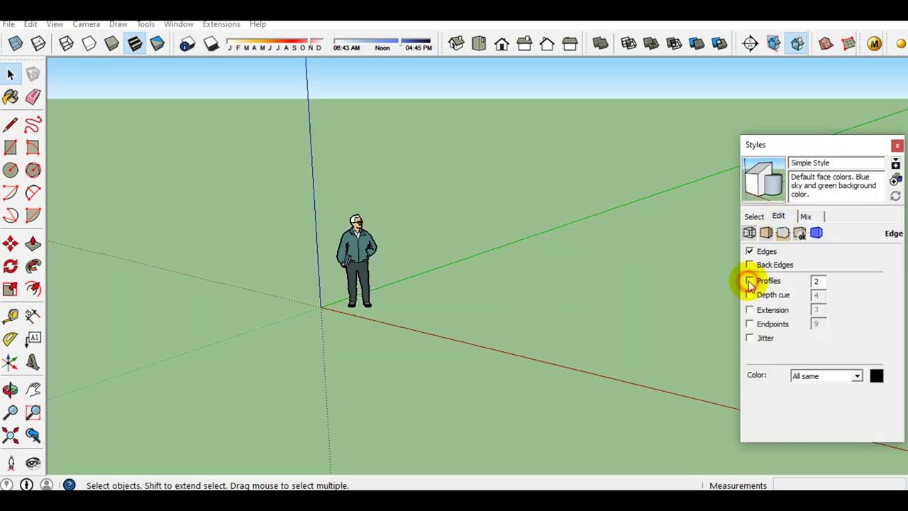
left_click(897, 145)
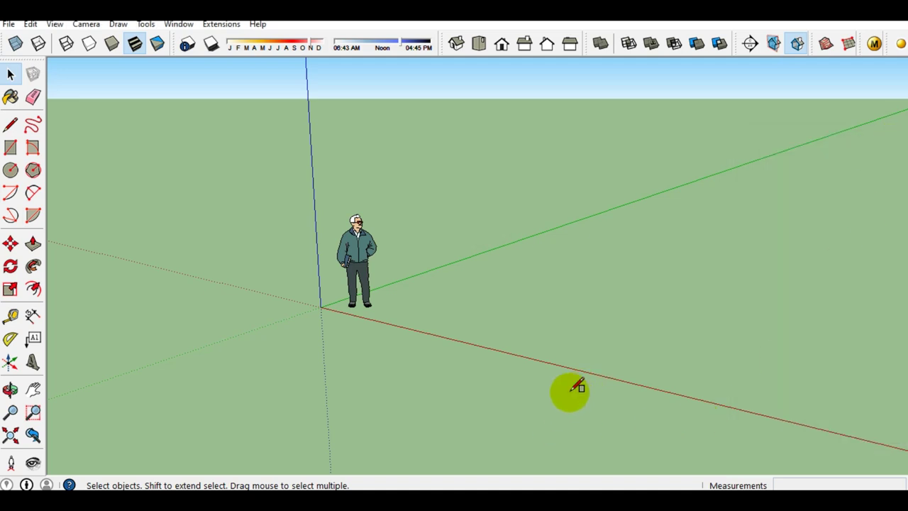
Draw a rectangle from the origin, make it a group, and delete the person figure
key("r")
left_click(320, 305)
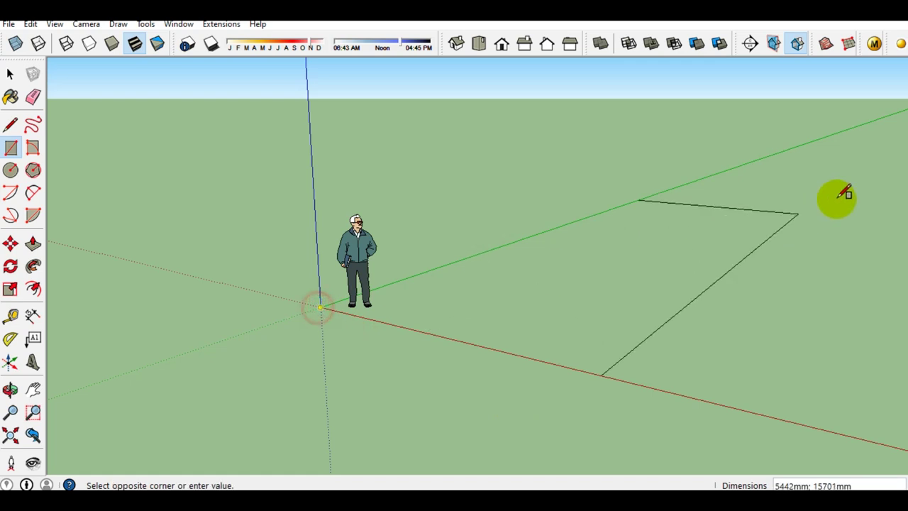
left_click(869, 188)
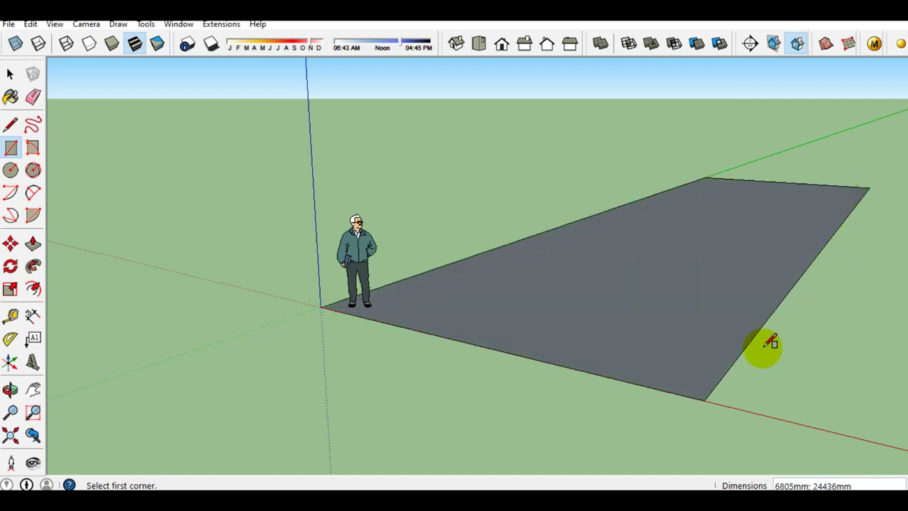
key("space")
left_click(673, 284)
right_click(673, 283)
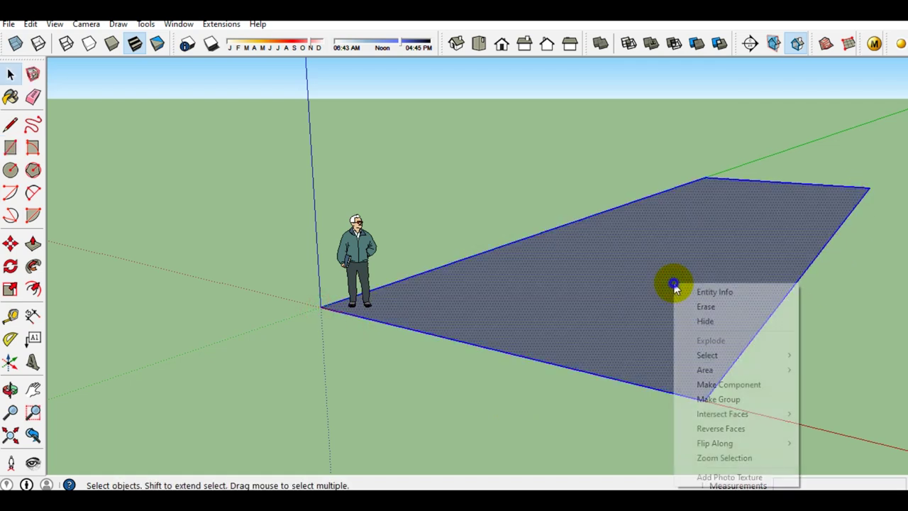
left_click(718, 398)
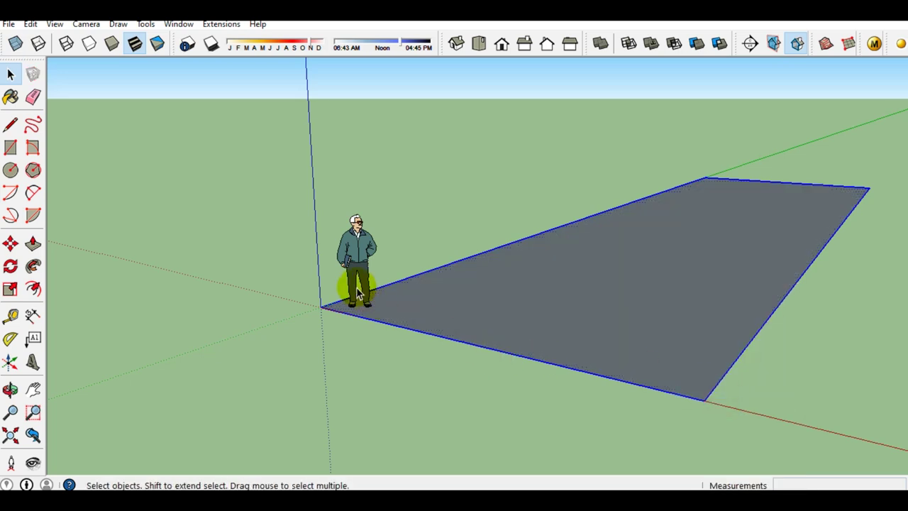
left_click(347, 267)
key("Delete")
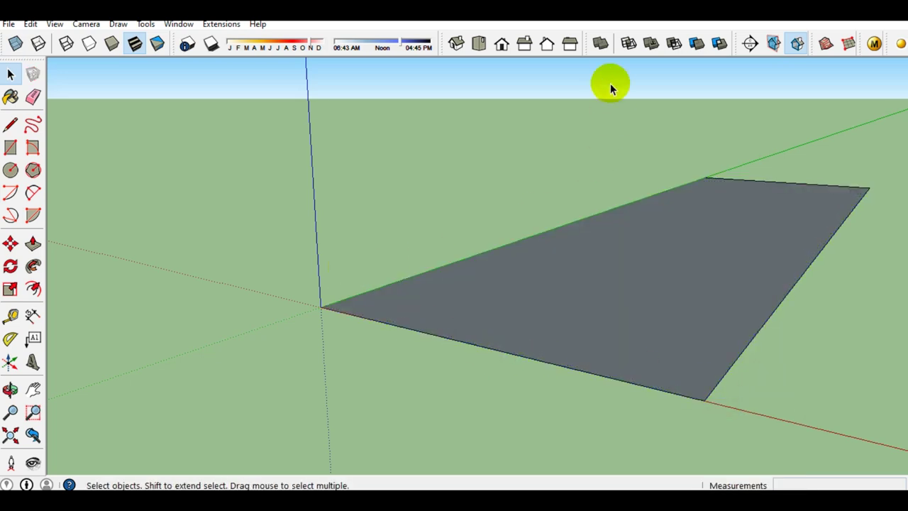
In Top view, move the grouped rectangle's right edge outward to widen it
left_click(479, 44)
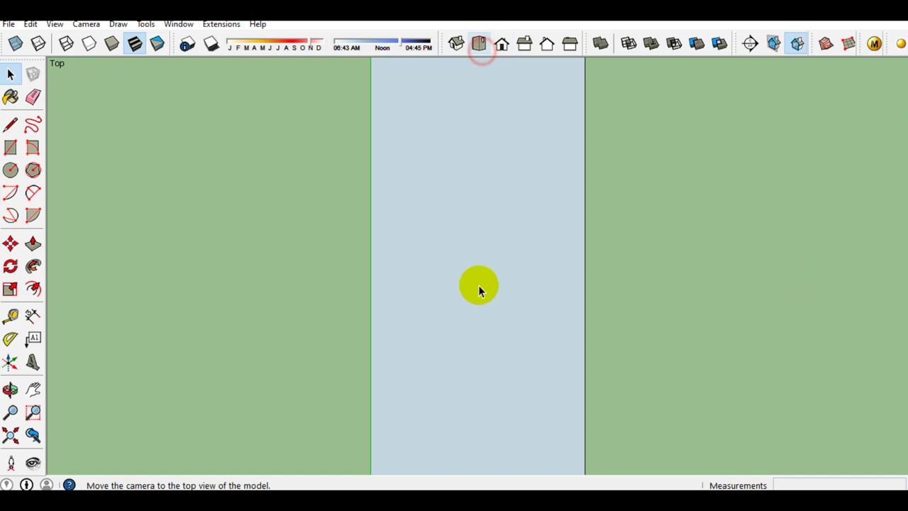
double_click(493, 323)
left_click(546, 364)
key("m")
left_click(517, 360)
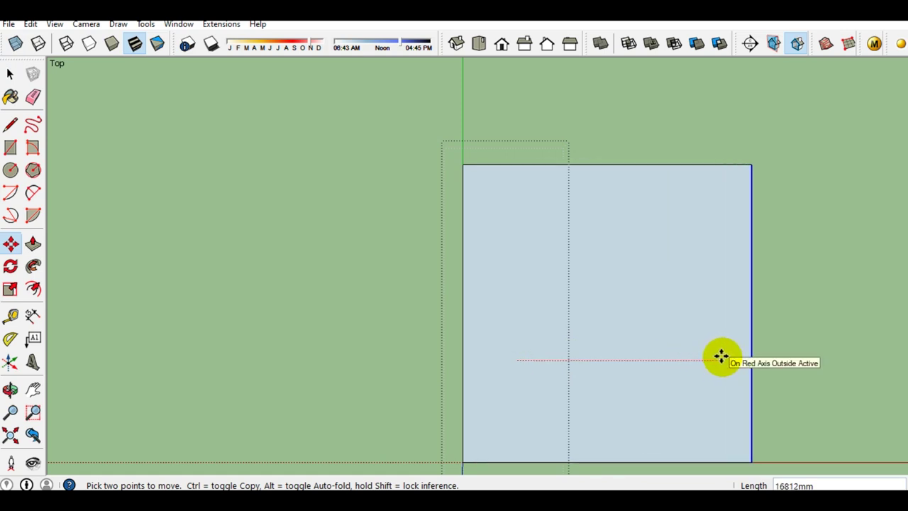
left_click(721, 356)
key("space")
mouse_move(648, 345)
middle_mouse_down()
mouse_move(697, 379)
mouse_move(574, 331)
mouse_move(511, 414)
mouse_move(513, 324)
mouse_move(435, 397)
mouse_move(446, 410)
middle_mouse_up()
scroll(446, 409, "up", 2)
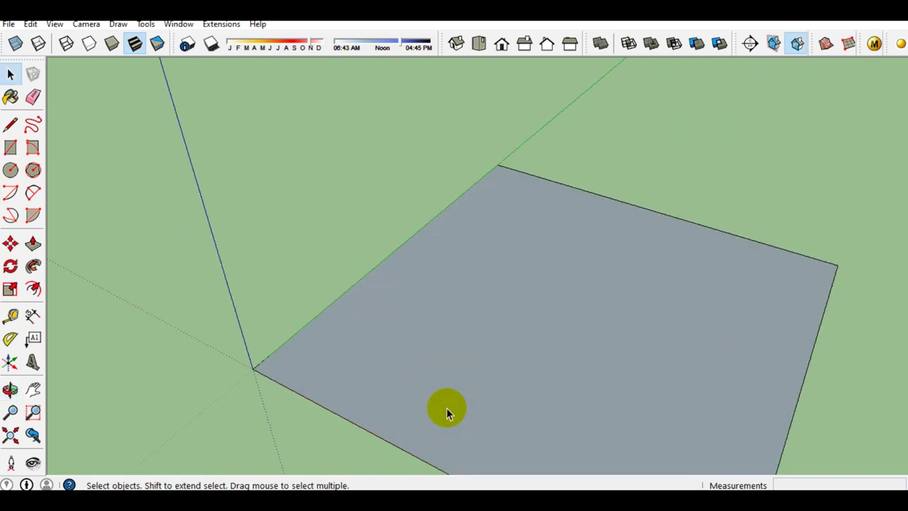
Draw the L outline's edges on the ground face, each 5000 mm long
scroll(394, 401, "up", 2)
scroll(418, 383, "down", 2)
scroll(419, 376, "down", 1)
key("l")
scroll(368, 366, "up", 1)
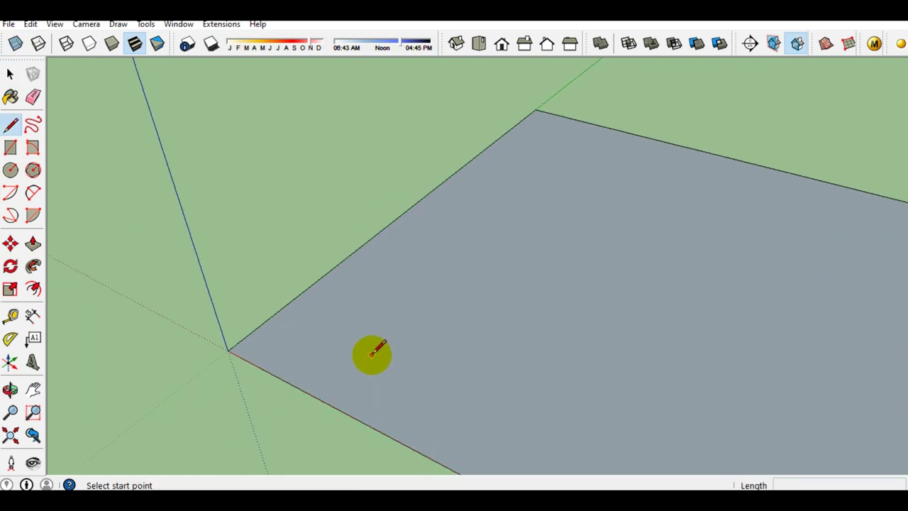
left_click(371, 355)
scroll(505, 416, "down", 1)
scroll(505, 416, "down", 2)
scroll(505, 416, "up", 1)
scroll(507, 414, "up", 1)
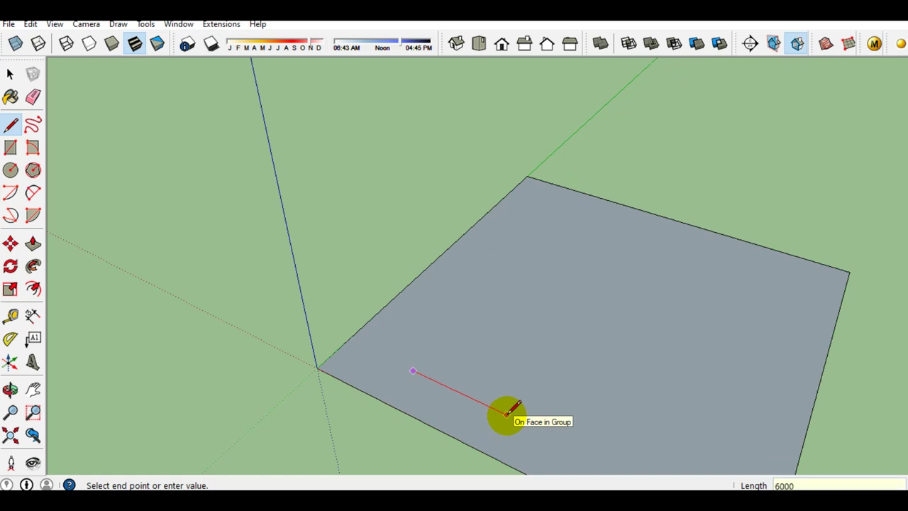
left_click(488, 419)
scroll(488, 415, "up", 1)
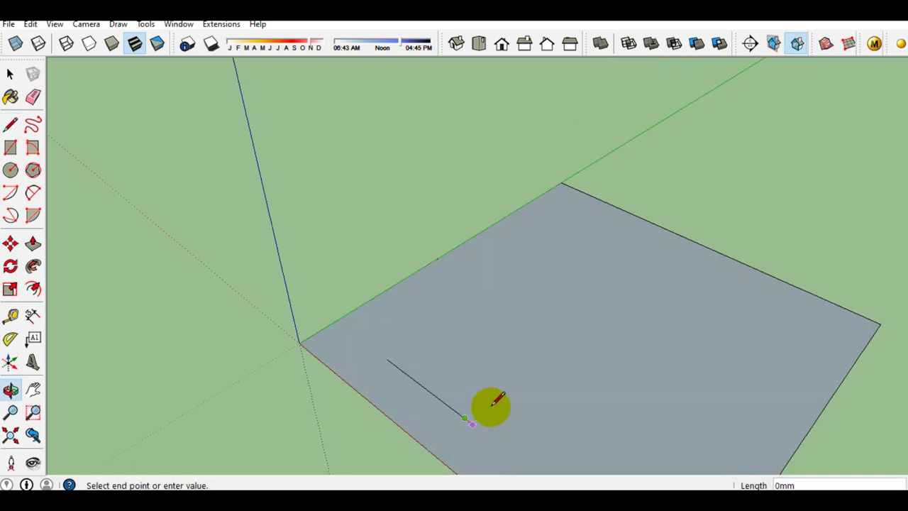
scroll(496, 397, "up", 2)
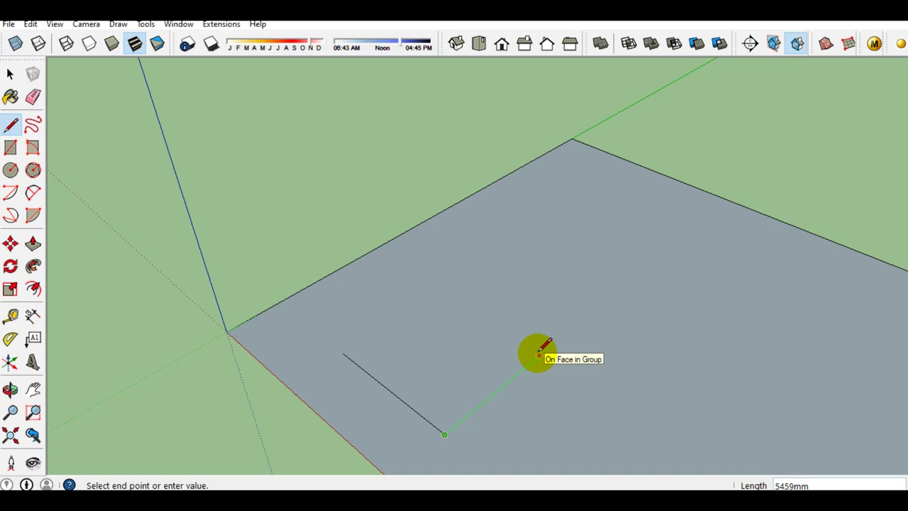
type("50")
type("0")
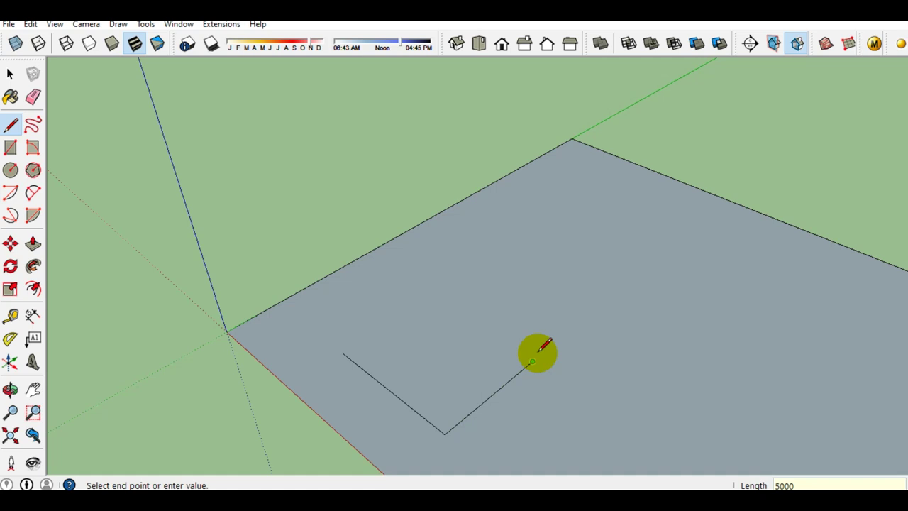
key("Return")
scroll(422, 298, "down", 3)
middle_click_drag(421, 298, 645, 334)
scroll(552, 293, "up", 2)
scroll(554, 305, "up", 2)
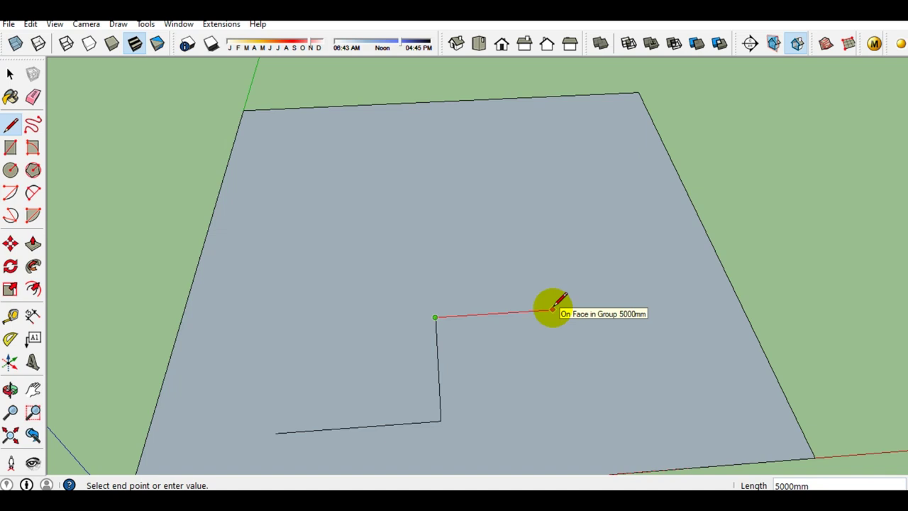
type("0")
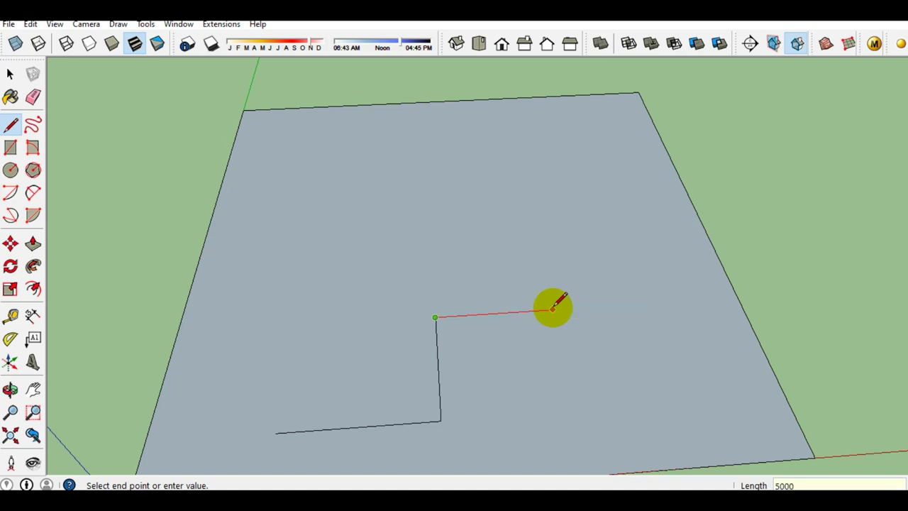
key("Return")
scroll(543, 234, "up", 1)
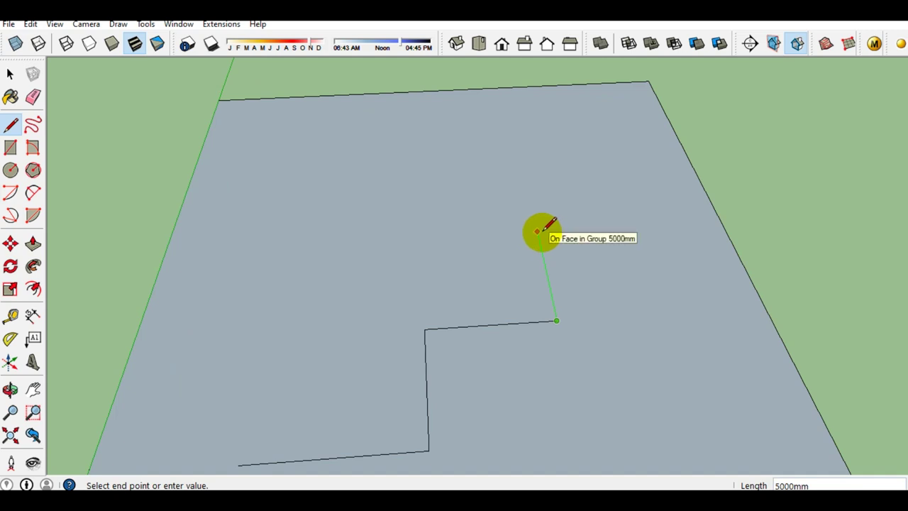
type("0")
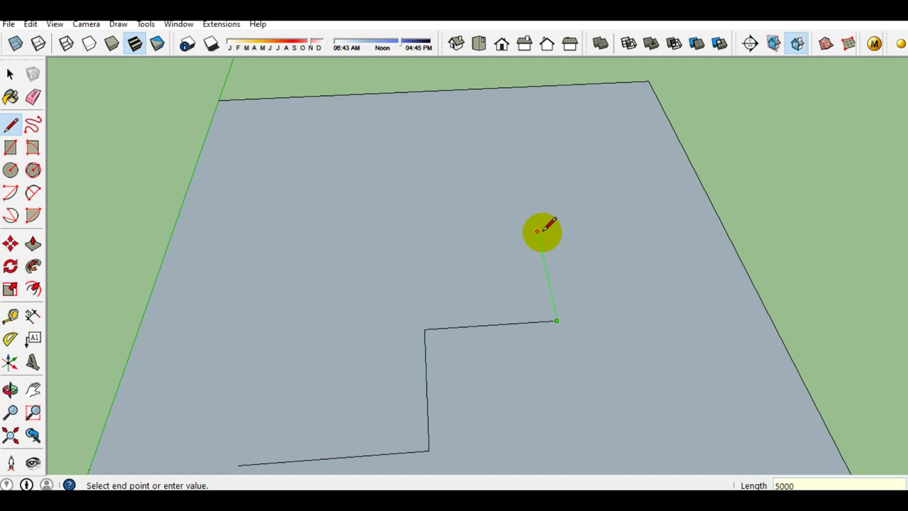
key("Return")
scroll(539, 231, "down", 1)
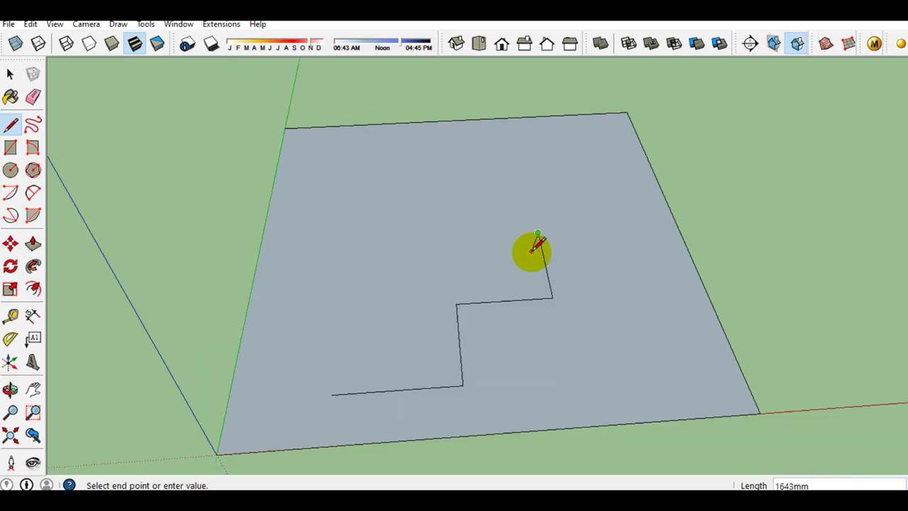
double_click(310, 247)
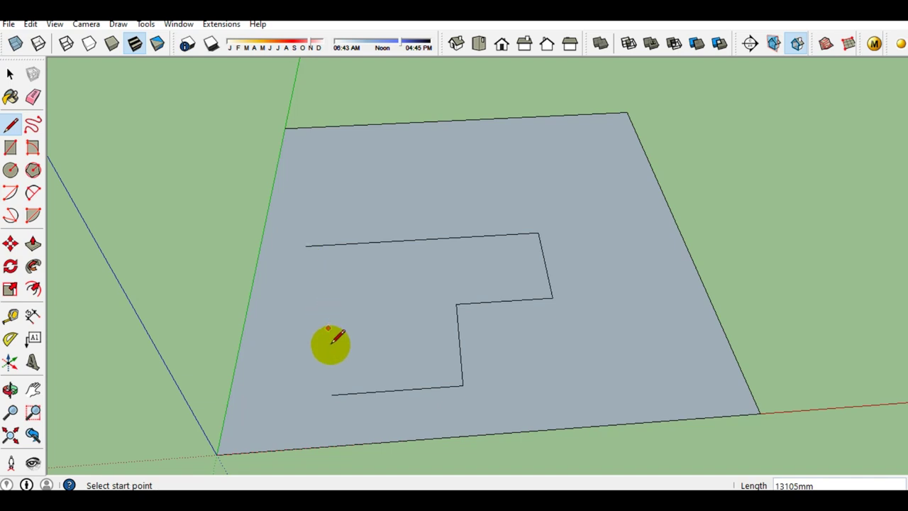
Close the L with a final edge and erase the stray stub at the corner
left_click(331, 394)
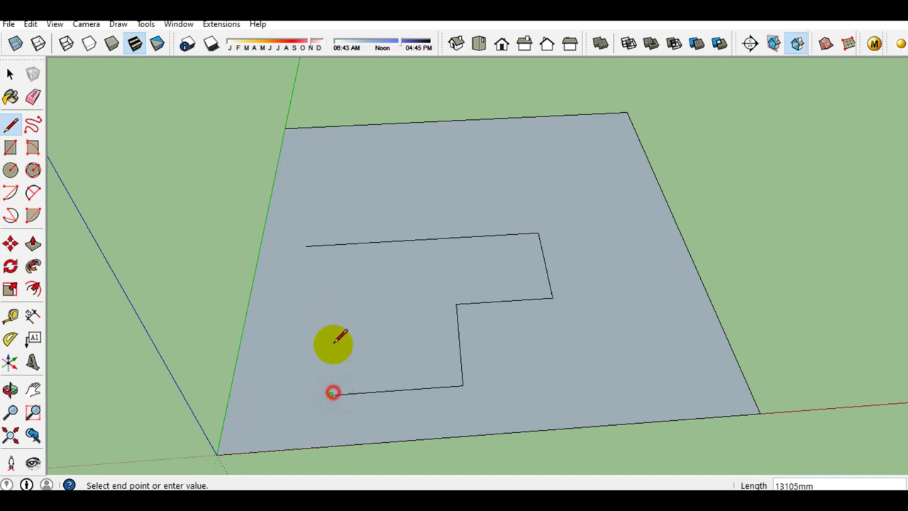
left_click(344, 224)
key("space")
scroll(344, 225, "up", 1)
key("e")
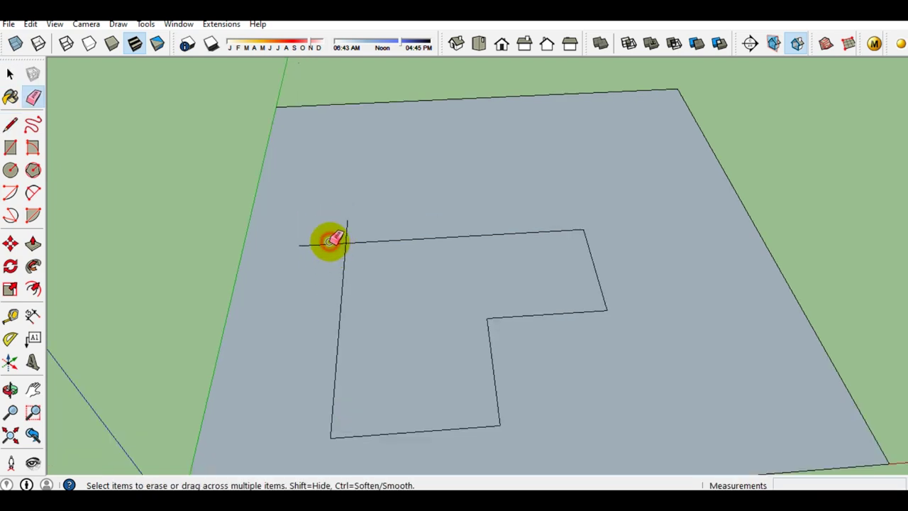
left_click(347, 231)
key("space")
Select the new L-shaped floor face and orbit around it to inspect it
scroll(443, 309, "down", 2)
scroll(446, 312, "up", 3)
middle_click_drag(421, 278, 355, 422)
left_click(349, 355)
middle_click_drag(385, 376, 188, 227)
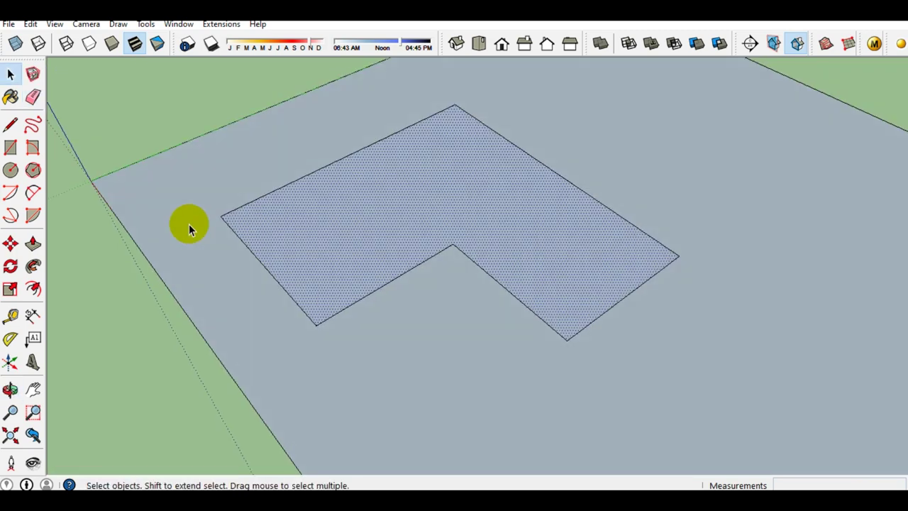
middle_click_drag(289, 274, 463, 221)
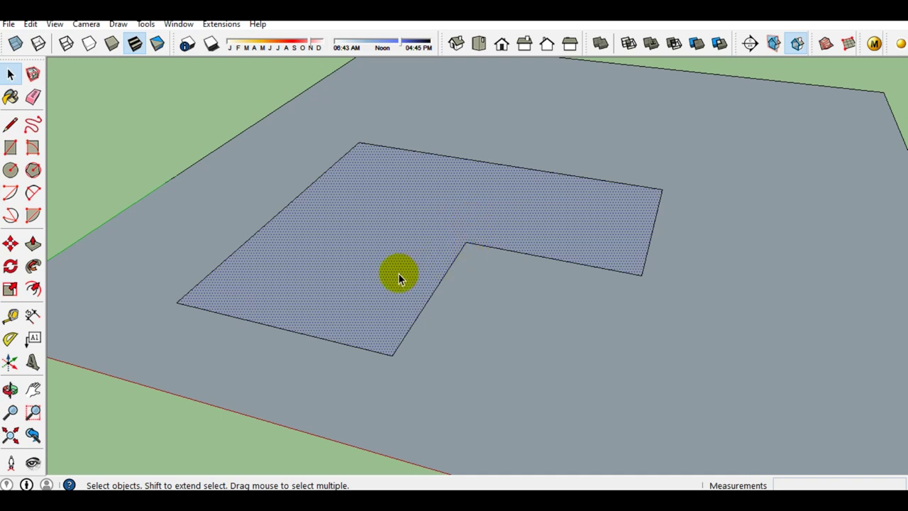
middle_click_drag(399, 274, 462, 243)
scroll(462, 247, "down", 2)
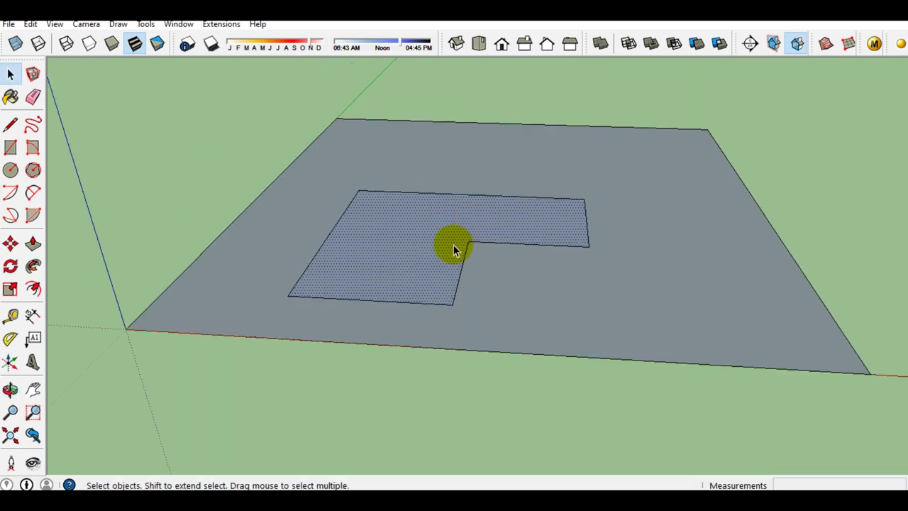
scroll(470, 282, "up", 1)
scroll(443, 266, "up", 1)
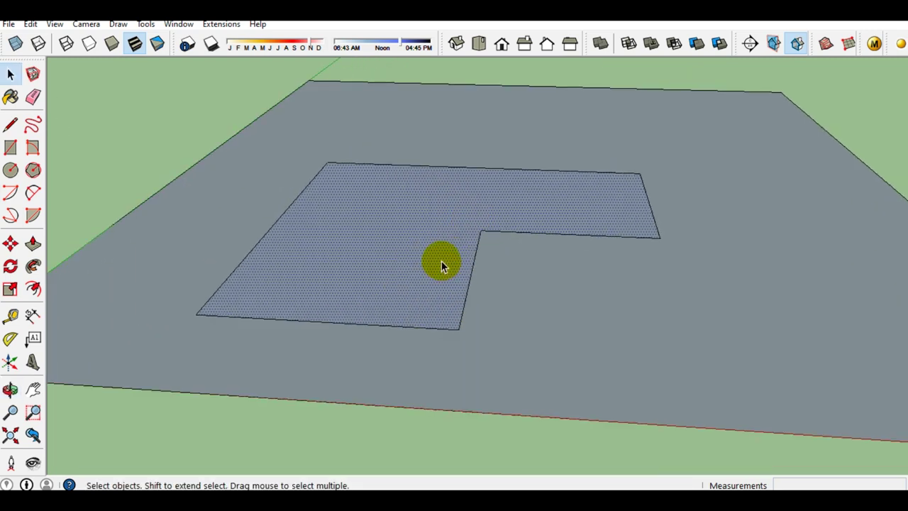
middle_click_drag(480, 250, 330, 304)
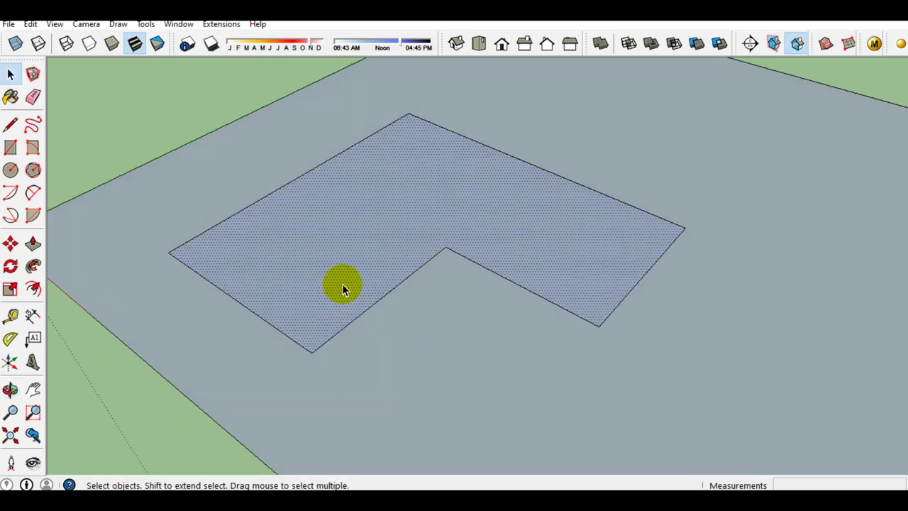
middle_click_drag(364, 281, 383, 299)
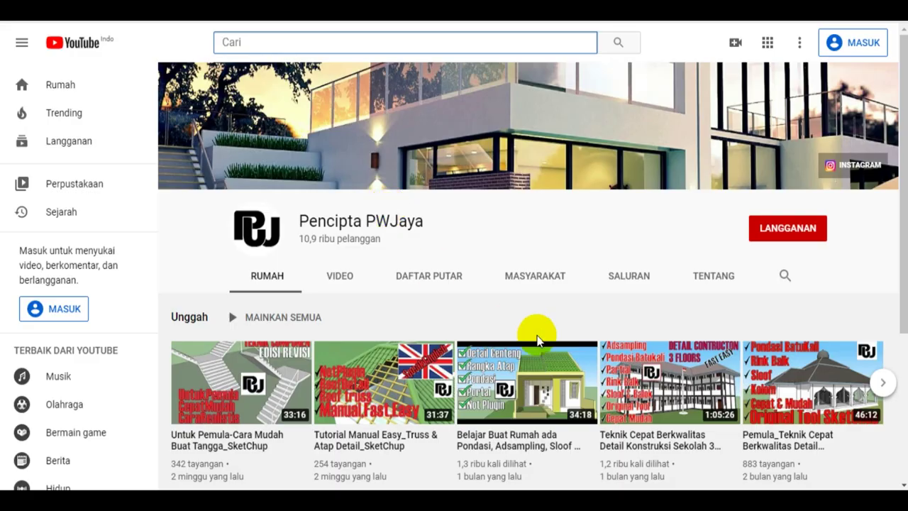
scroll(537, 339, "down", 2)
mouse_move(383, 242)
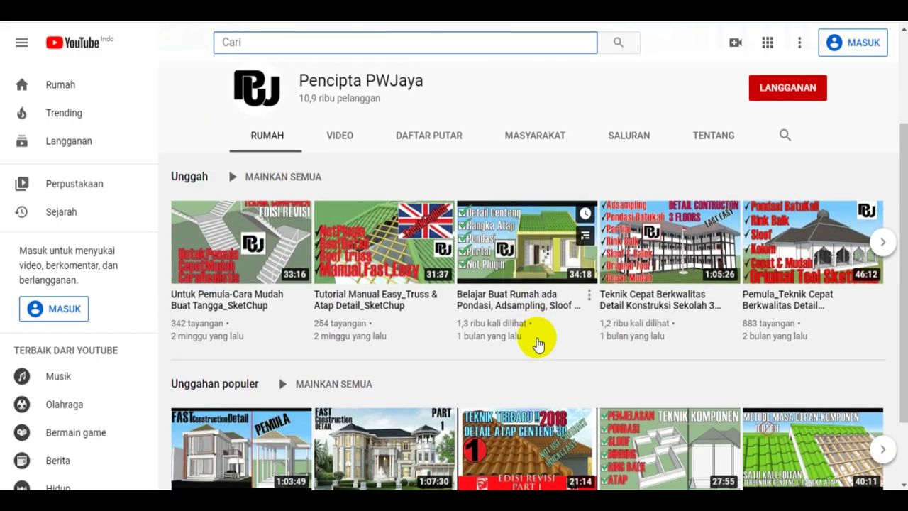
Browse the YouTube channel's uploaded SketchUp tutorials, including the truss and roof detail video
scroll(537, 343, "down", 1)
scroll(536, 340, "up", 1)
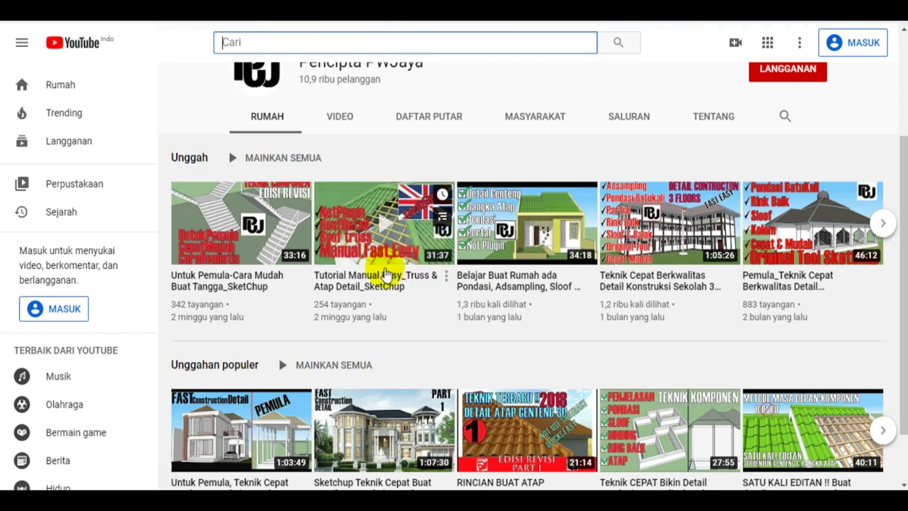
scroll(385, 266, "down", 1)
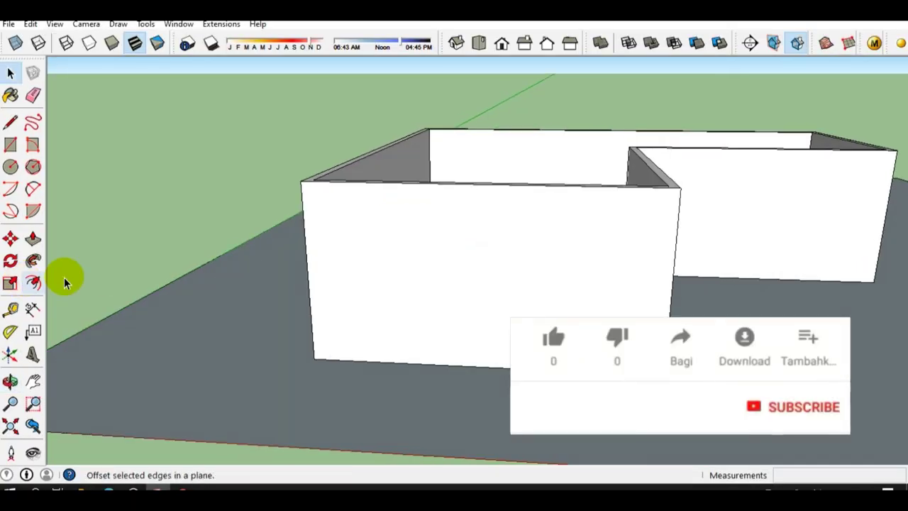
Place a 30° roof-slope protractor guide from the wall corner along the wall's top edge
left_click(10, 332)
scroll(314, 199, "up", 1)
scroll(318, 191, "up", 1)
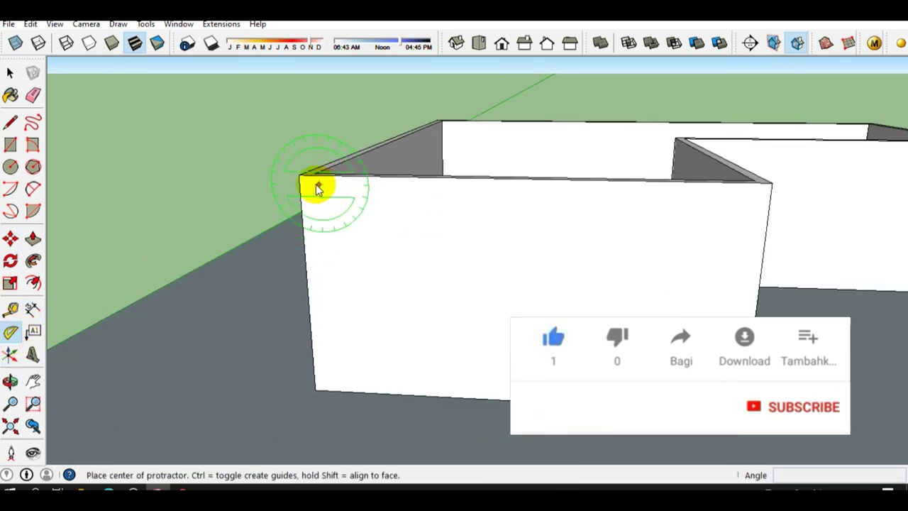
left_click(301, 179)
middle_click_drag(385, 170, 434, 187)
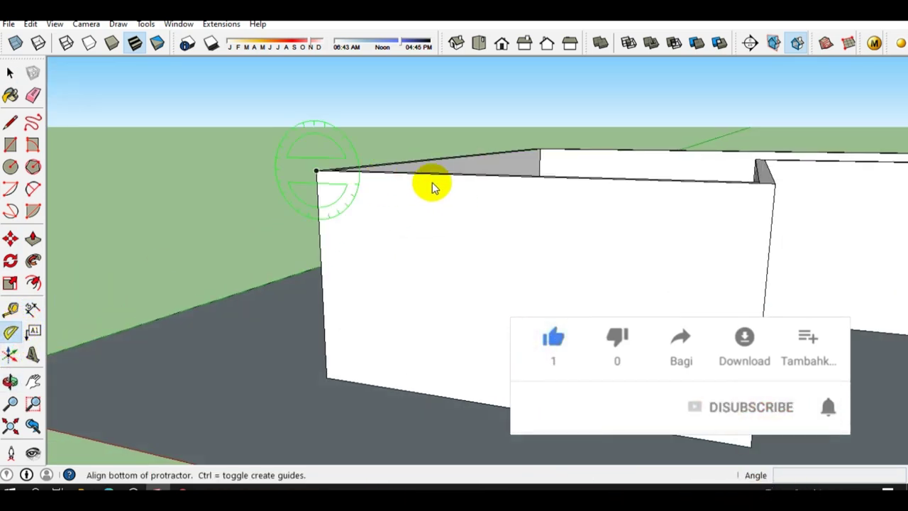
left_click(445, 178)
type("30")
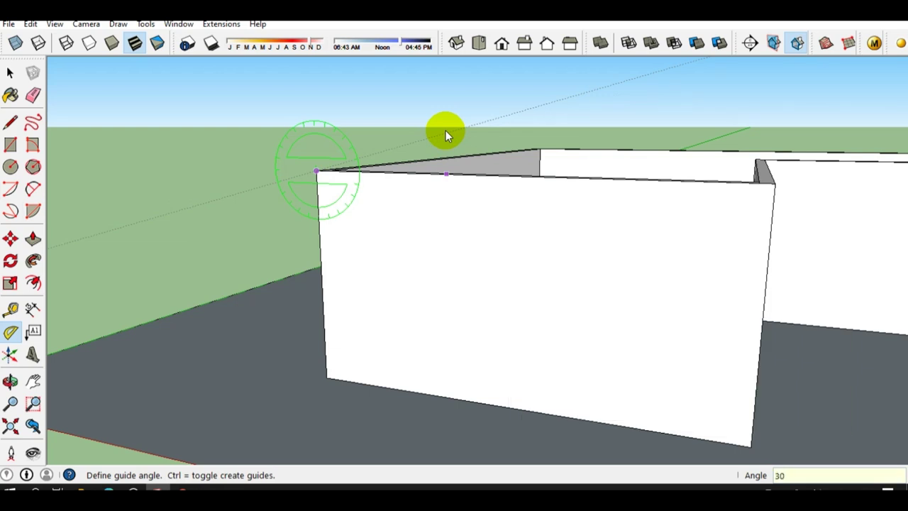
key("Return")
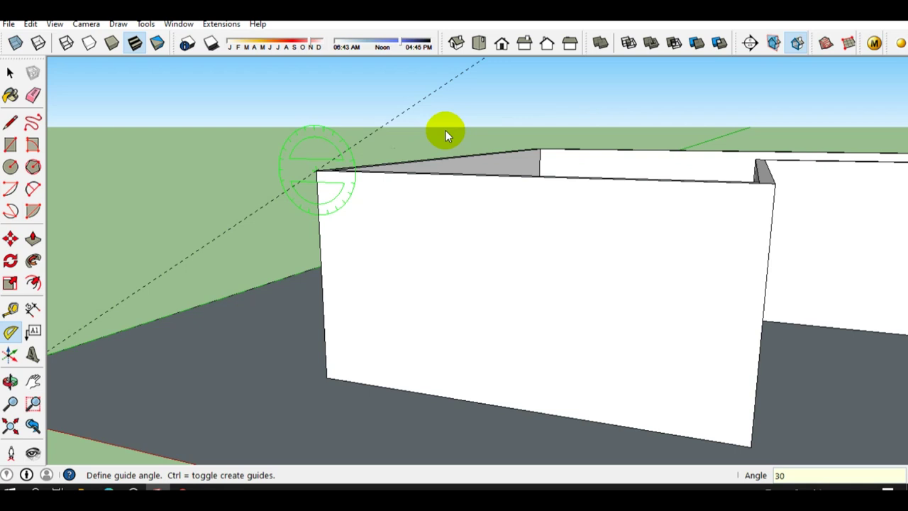
Draw a vertical line at the wall midpoint and close the sloped triangle into a gable face
key("space")
scroll(471, 281, "down", 2)
mouse_move(472, 282)
middle_mouse_down()
mouse_move(505, 319)
mouse_move(485, 375)
mouse_move(522, 366)
middle_mouse_up()
key("l")
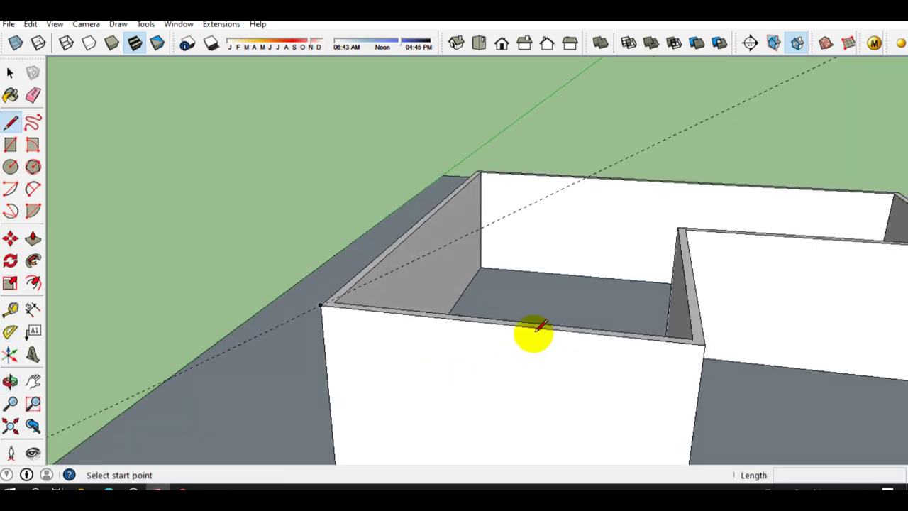
left_click(500, 323)
left_click(502, 215)
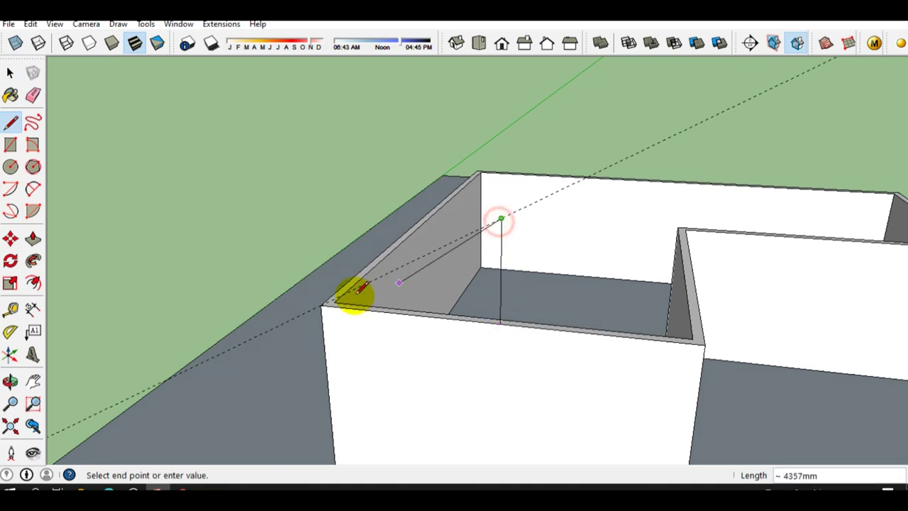
scroll(326, 303, "up", 1)
scroll(326, 303, "up", 1)
scroll(326, 302, "up", 1)
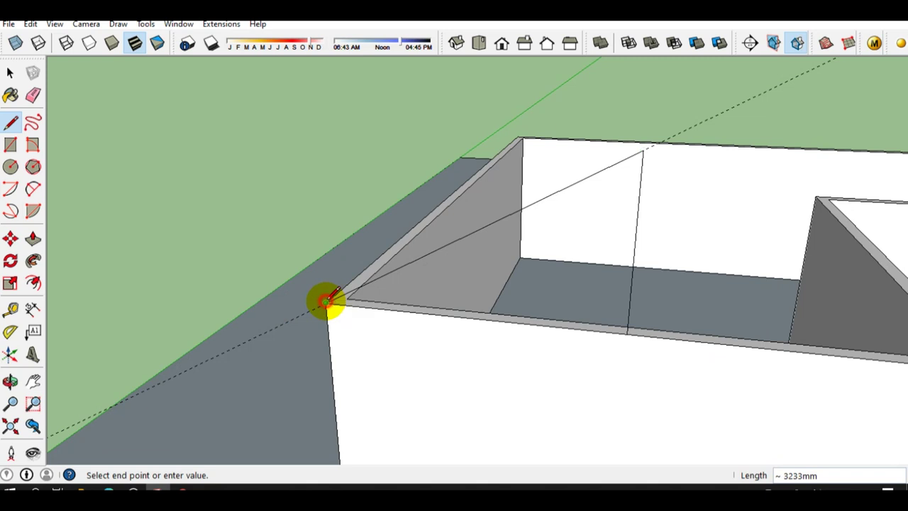
left_click(325, 303)
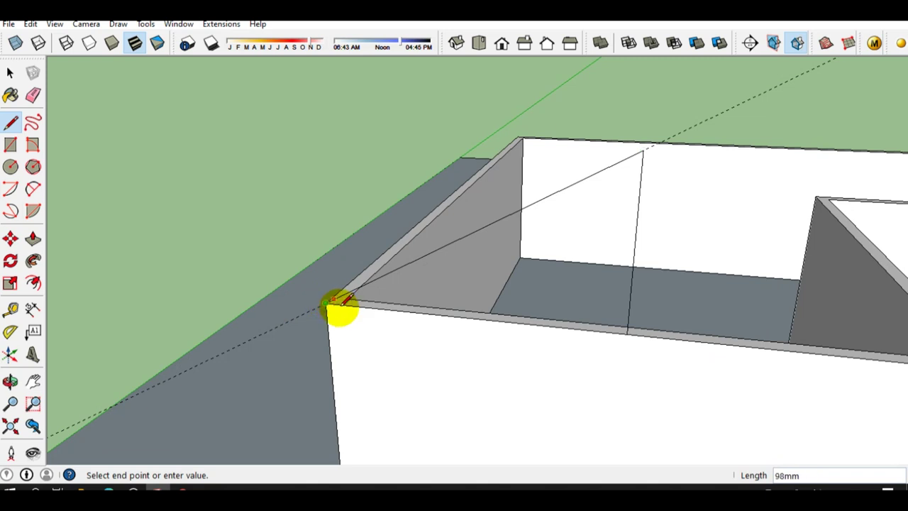
left_click(627, 329)
key("space")
mouse_move(425, 338)
middle_mouse_down()
mouse_move(368, 270)
mouse_move(428, 263)
mouse_move(543, 274)
mouse_move(456, 206)
mouse_move(435, 236)
mouse_move(496, 241)
middle_mouse_up()
key("t")
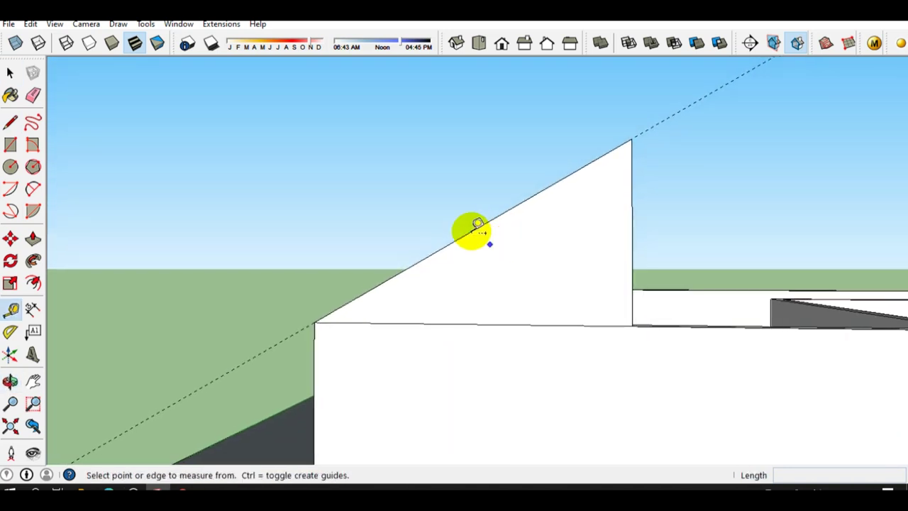
Make a trial offset guide from the gable's sloped edge, then undo it
left_click(491, 220)
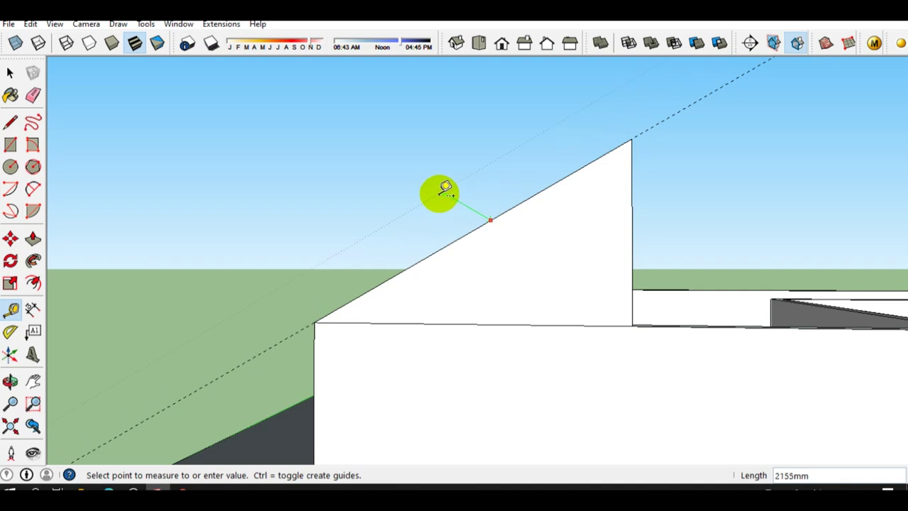
key("space")
scroll(497, 213, "up", 3)
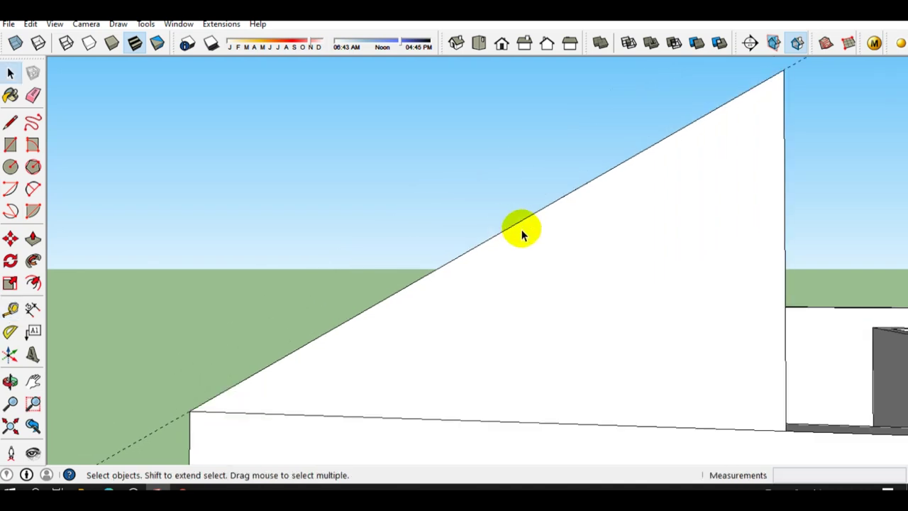
scroll(528, 237, "down", 1)
middle_click_drag(539, 249, 573, 248)
key("t")
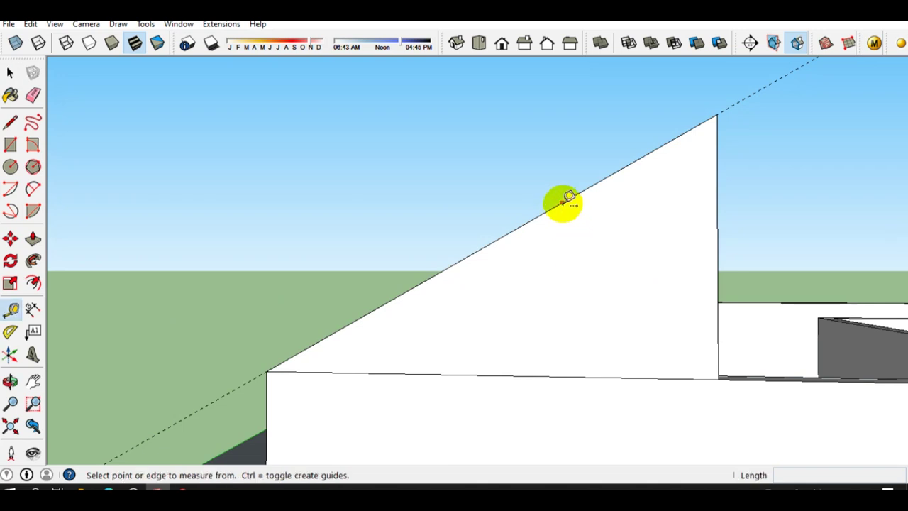
left_click(561, 203)
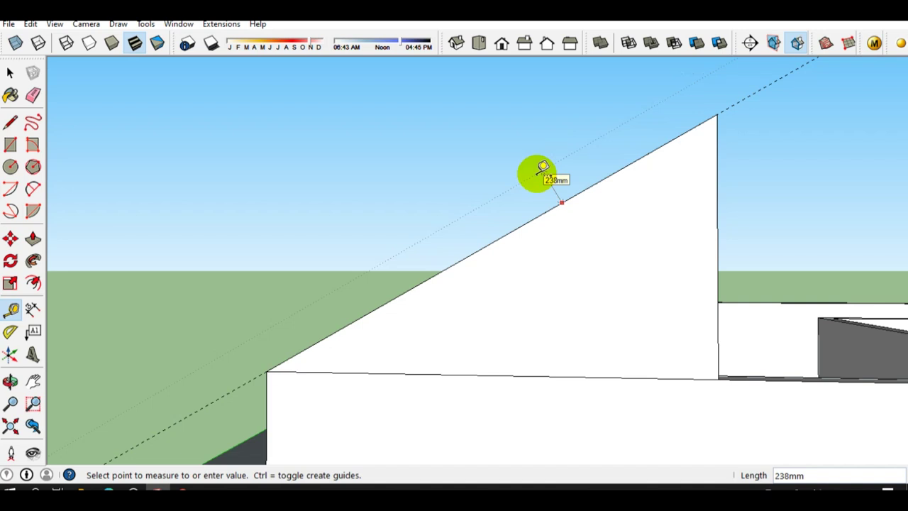
type("250")
key("Return")
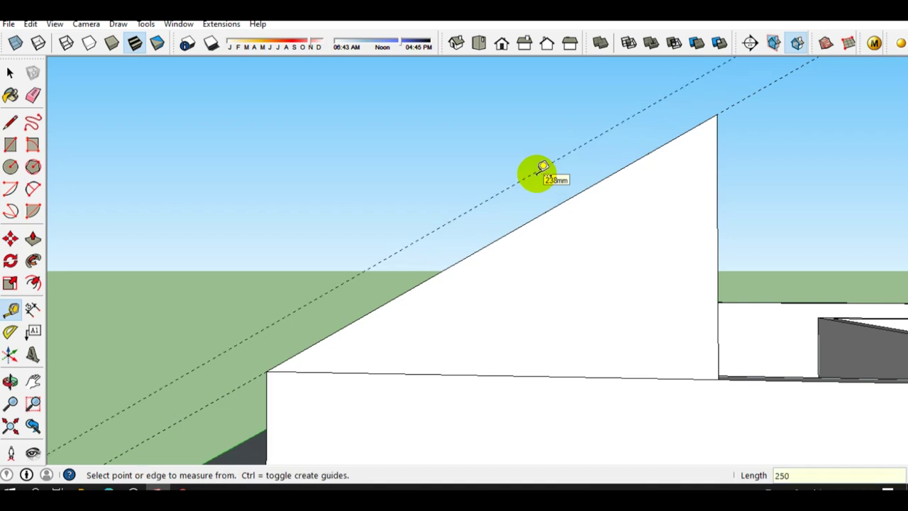
scroll(543, 181, "down", 1)
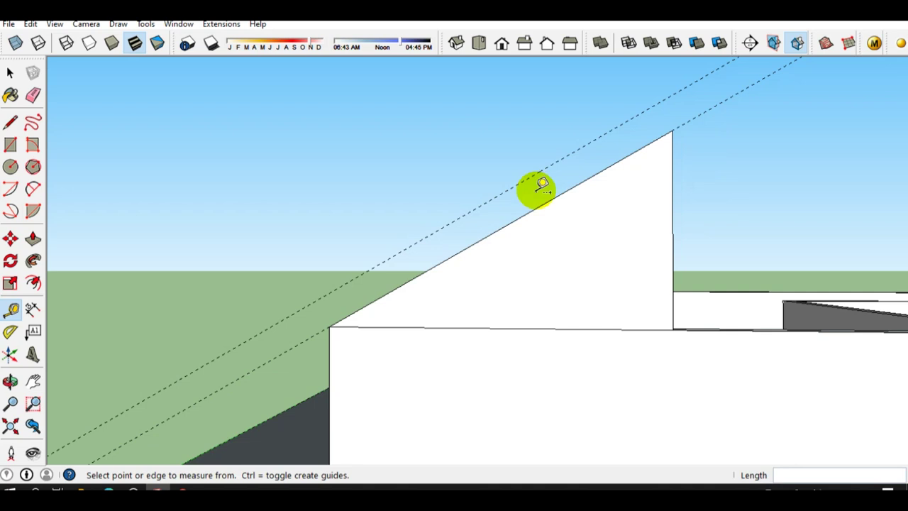
scroll(542, 183, "up", 1)
scroll(537, 191, "up", 1)
scroll(553, 203, "down", 1)
key("ctrl+z")
Place a dashed guide 150 mm above and parallel to the gable's sloped edge
key("t")
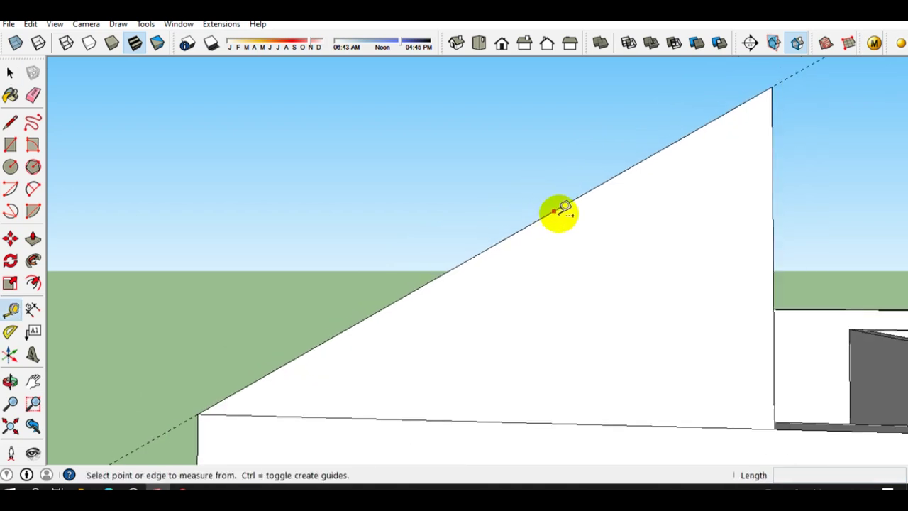
left_click(558, 208)
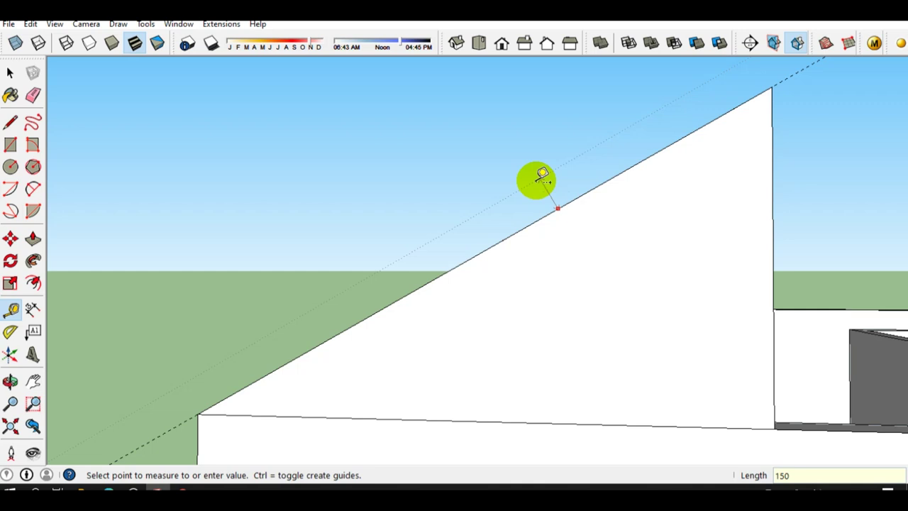
key("Return")
scroll(535, 178, "down", 3)
scroll(531, 265, "down", 1)
key("space")
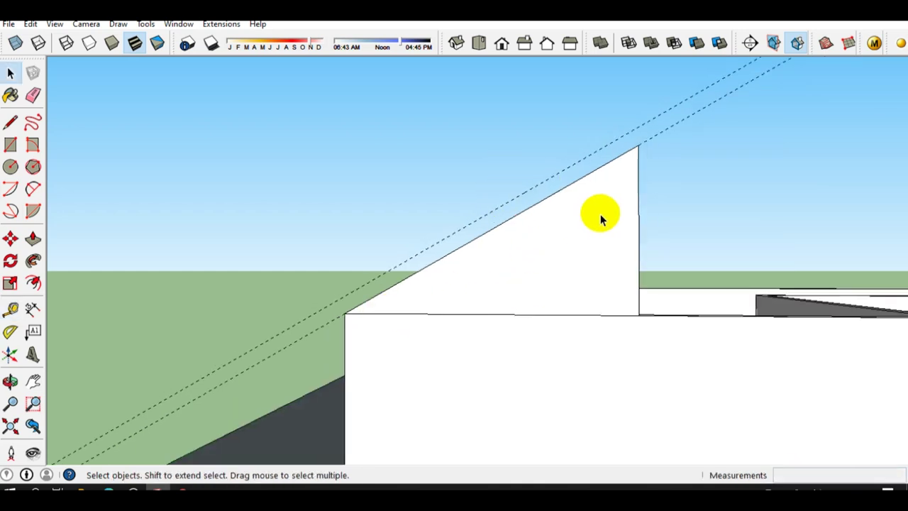
scroll(547, 241, "down", 1)
key("l")
scroll(631, 153, "up", 2)
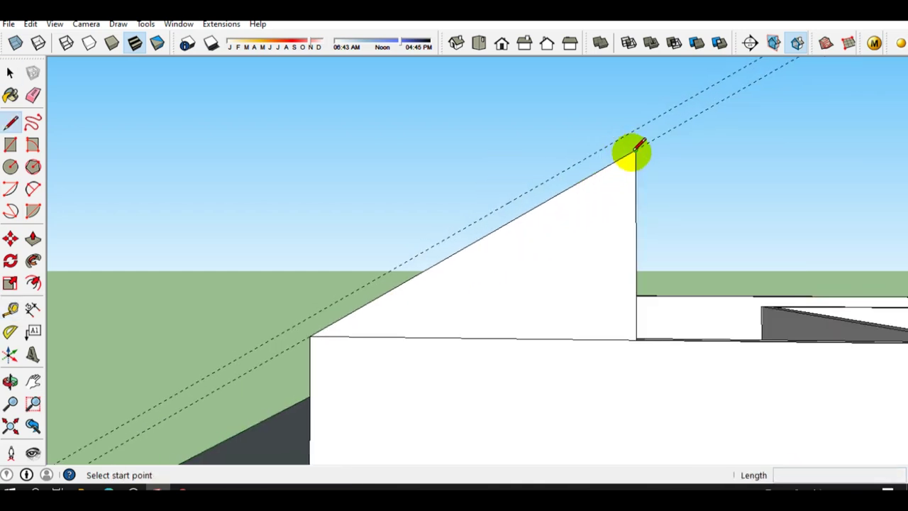
Draw a 4900 mm line from the triangle's apex along the offset guide
left_click(636, 147)
scroll(635, 132, "up", 1)
scroll(642, 138, "down", 1)
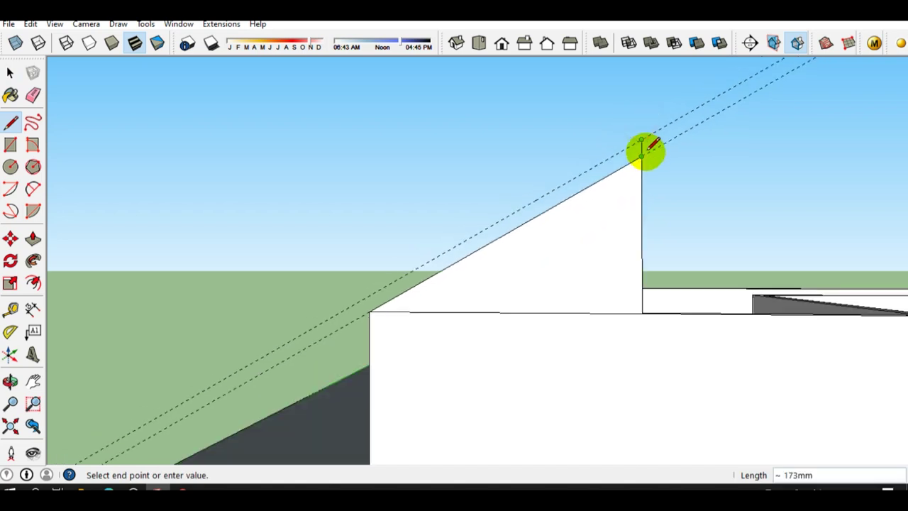
scroll(638, 145, "down", 1)
scroll(430, 265, "up", 2)
type("4900")
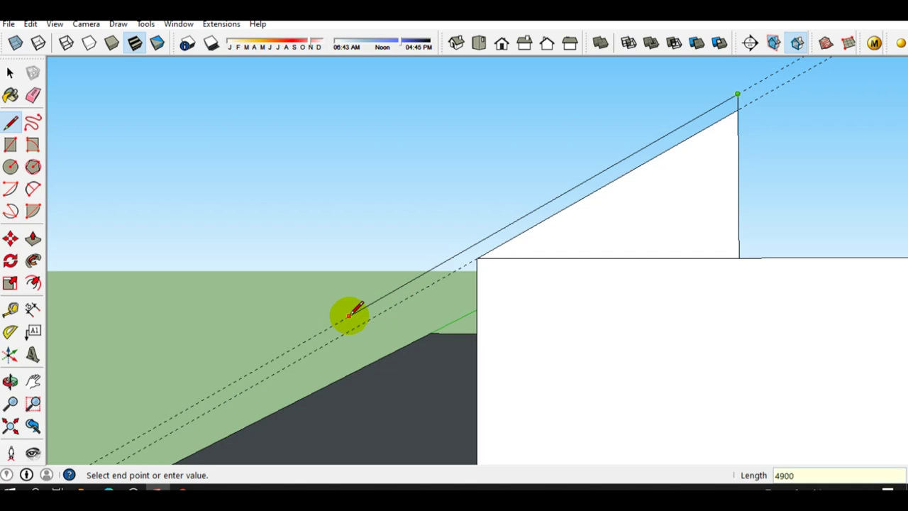
key("Return")
scroll(350, 312, "up", 1)
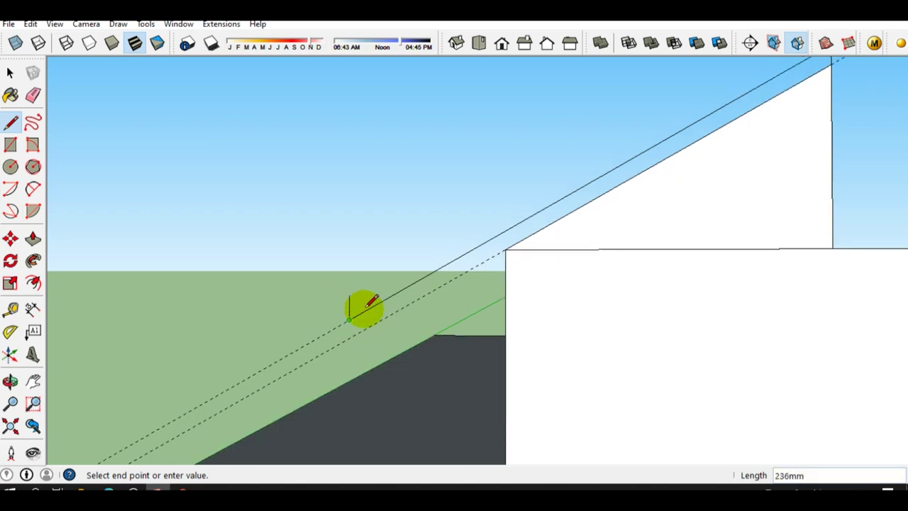
key("space")
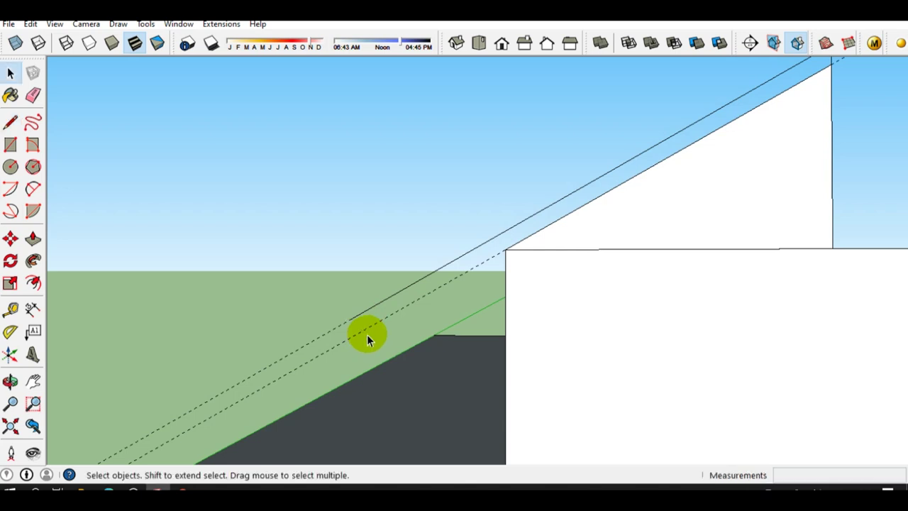
Add a vertical guide 1000 mm out from the wall's outer edge
key("t")
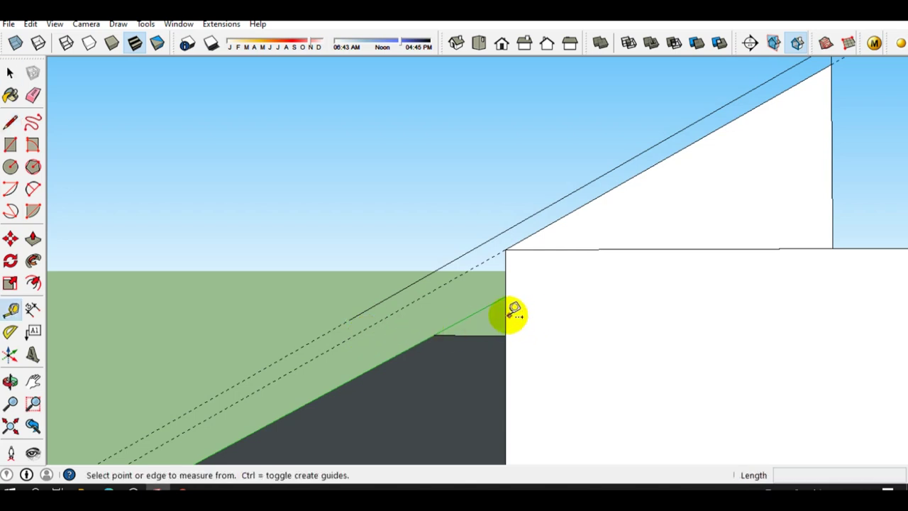
left_click(506, 314)
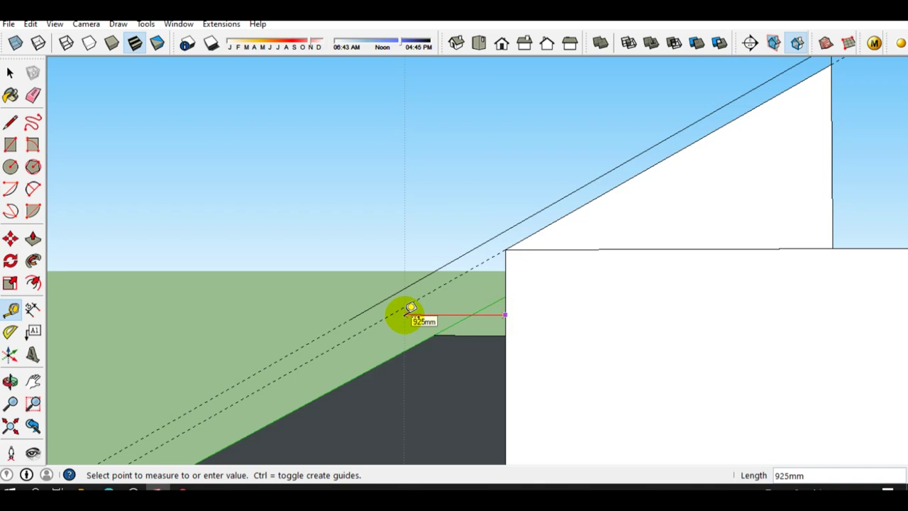
type("1000")
key("Return")
key("space")
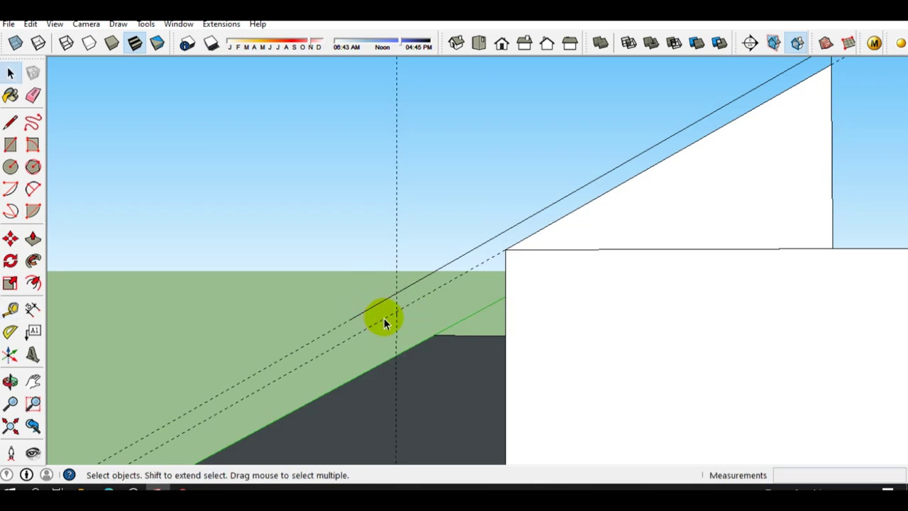
scroll(390, 317, "up", 3)
scroll(395, 317, "down", 1)
Close the rafter with a line from the guide intersection to the wall corner, erasing the guides
key("l")
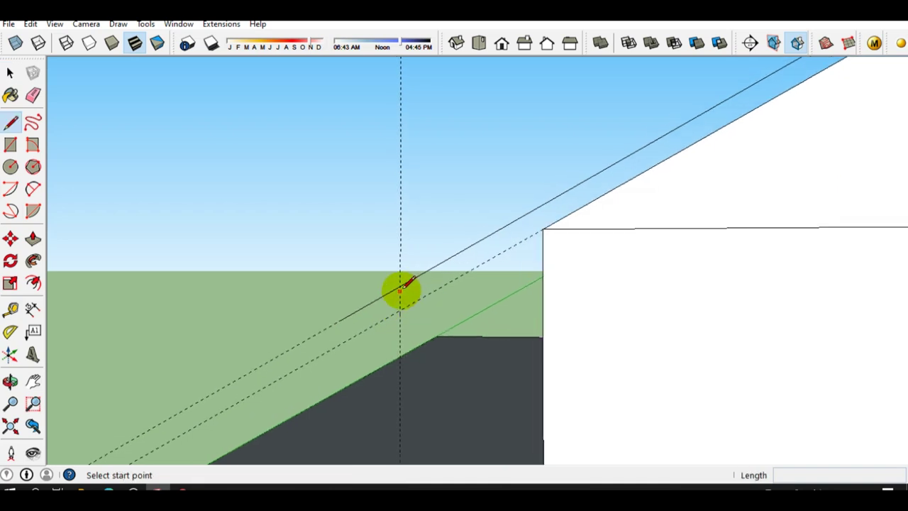
left_click(401, 285)
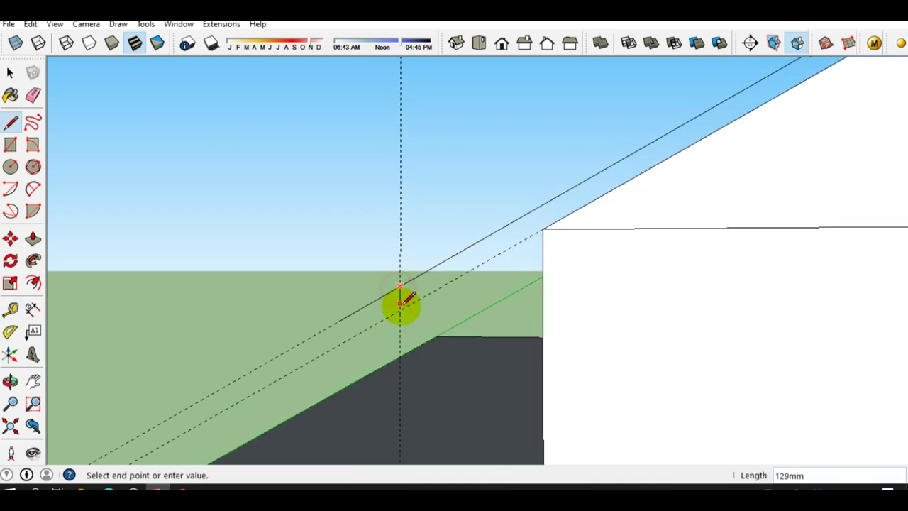
left_click(541, 230)
key("space")
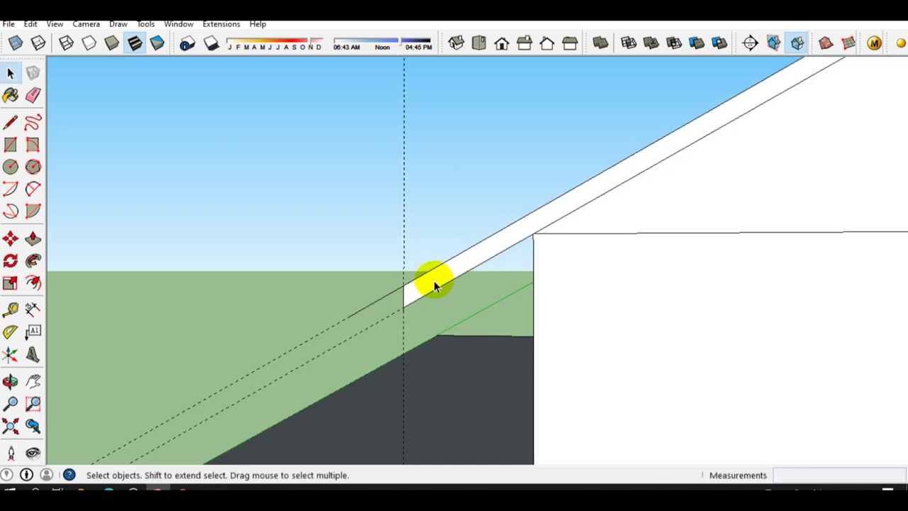
key("e")
mouse_move(416, 318)
left_mouse_down()
mouse_move(370, 275)
mouse_move(435, 277)
left_mouse_up()
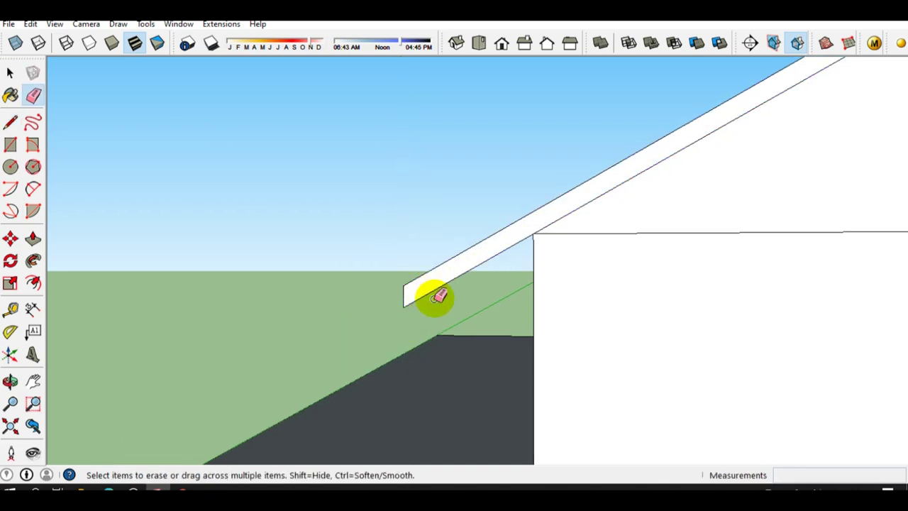
Place a protractor guide perpendicular to the rafter through its lower end
scroll(450, 293, "down", 3)
key("space")
scroll(523, 257, "up", 2)
scroll(484, 288, "up", 2)
scroll(398, 316, "up", 3)
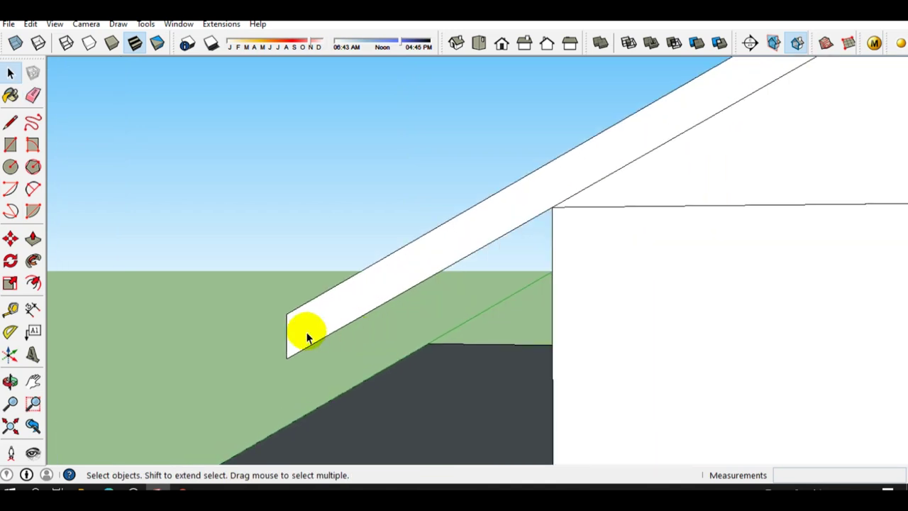
scroll(306, 328, "down", 1)
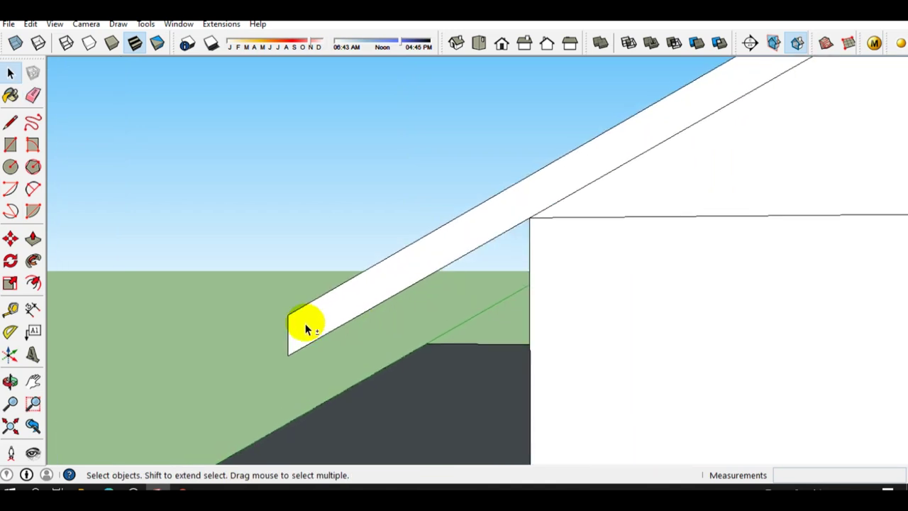
mouse_move(306, 329)
middle_mouse_down()
mouse_move(379, 302)
mouse_move(372, 324)
middle_mouse_up()
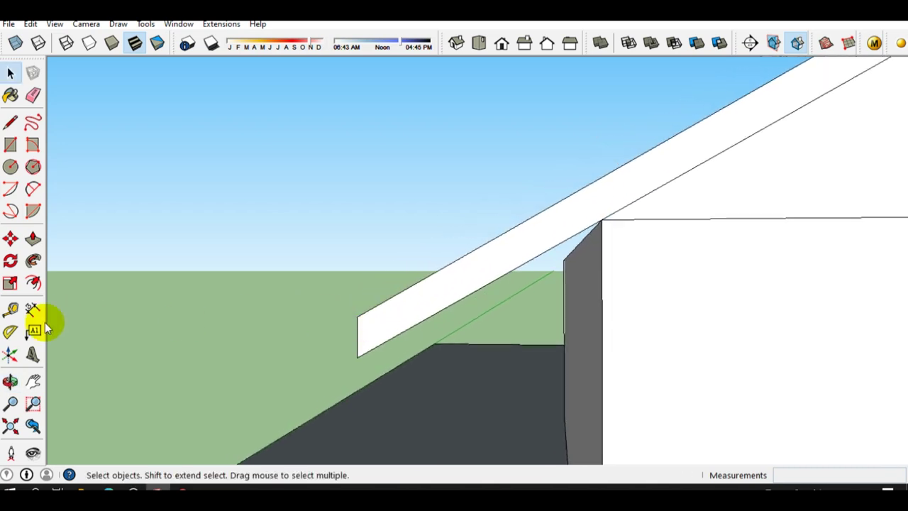
left_click(8, 332)
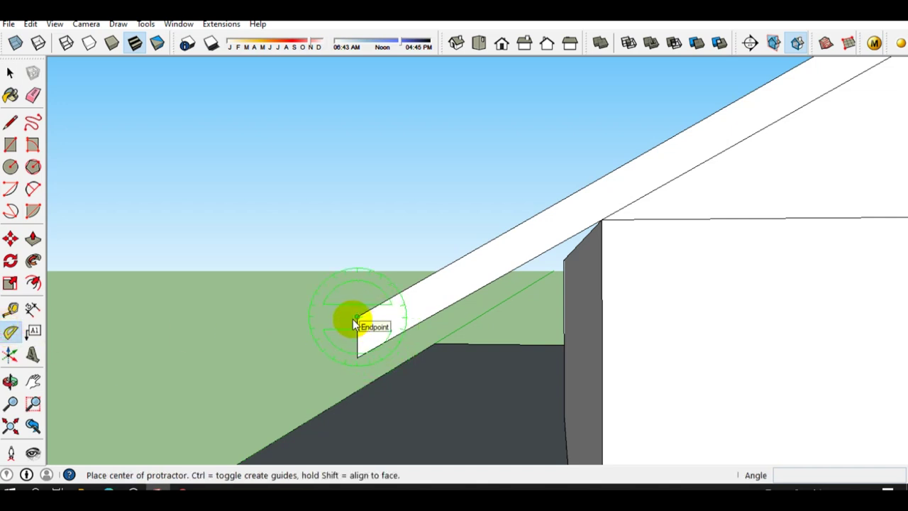
left_click(357, 317)
left_click(402, 295)
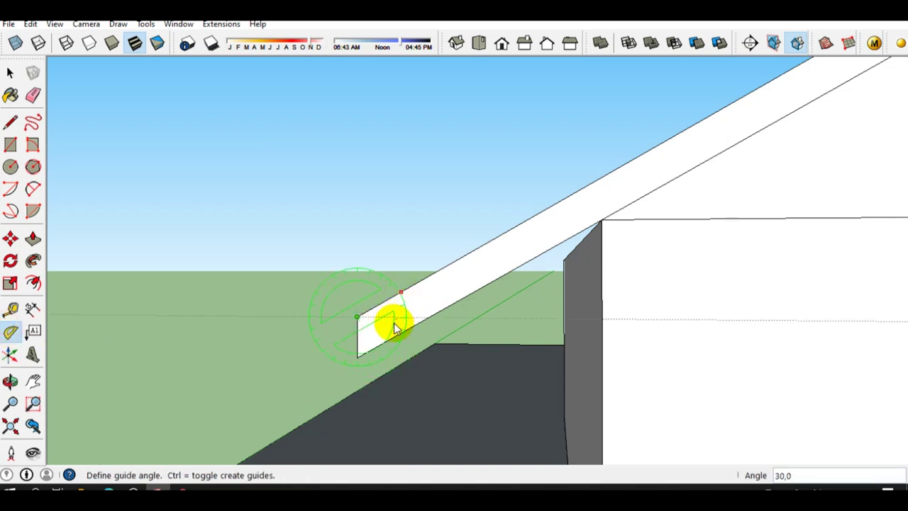
left_click(379, 362)
Erase the stray vertical edge at the roof board's lower end
key("l")
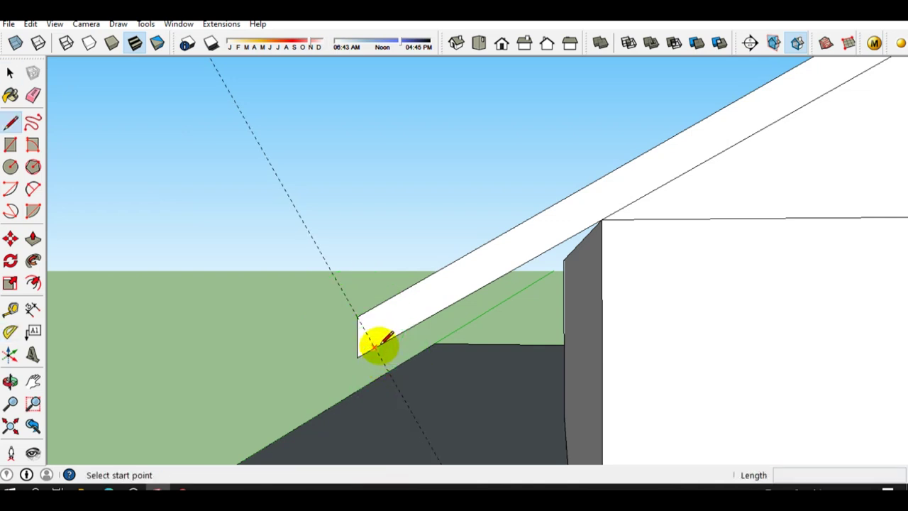
left_click(374, 344)
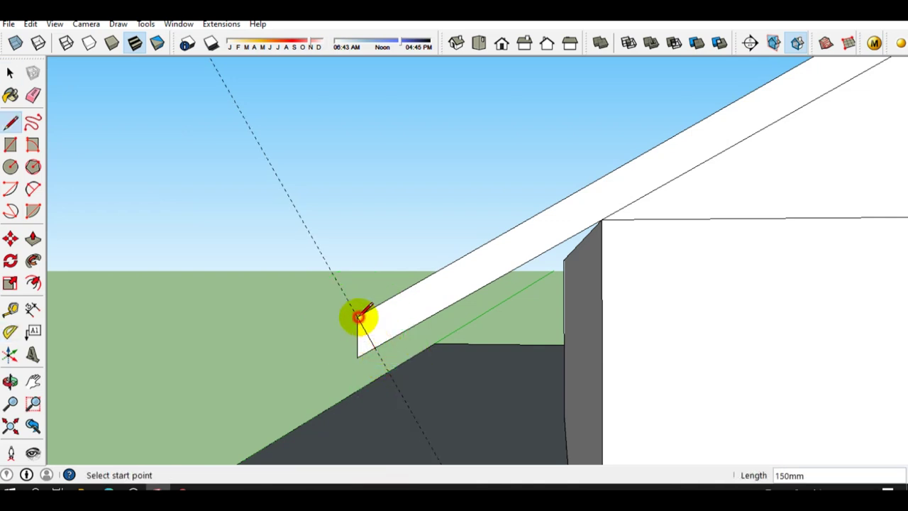
key("space")
key("e")
left_click(360, 345)
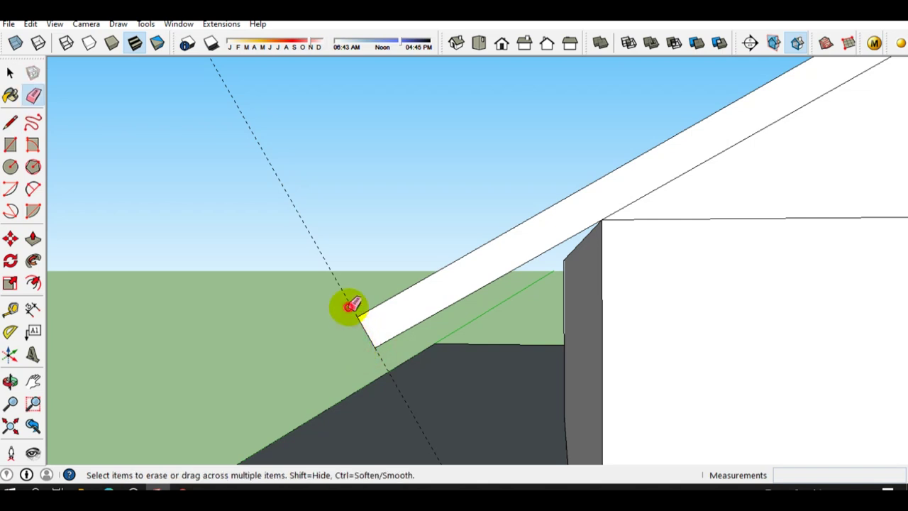
key("space")
Place a guide 20 mm in from the roof board's lower corner
middle_click_drag(357, 328, 436, 294)
scroll(437, 294, "up", 2)
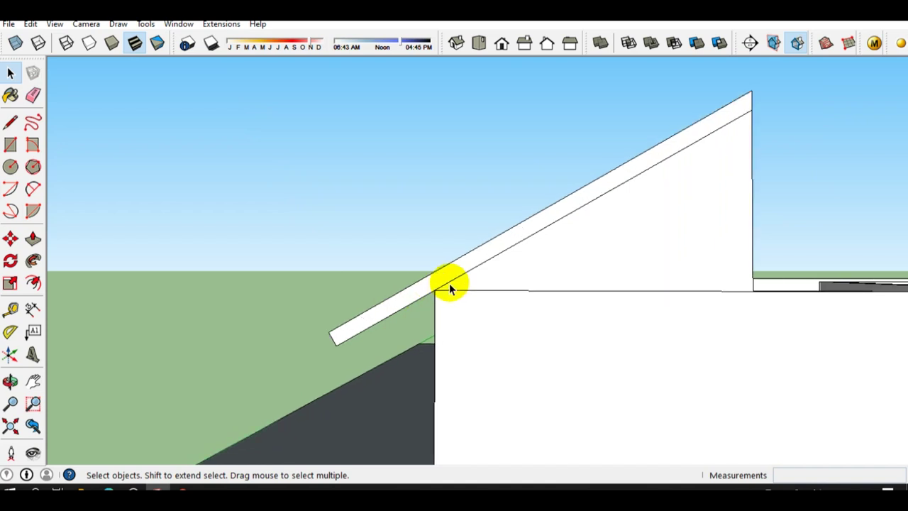
scroll(331, 334, "up", 2)
scroll(325, 347, "up", 2)
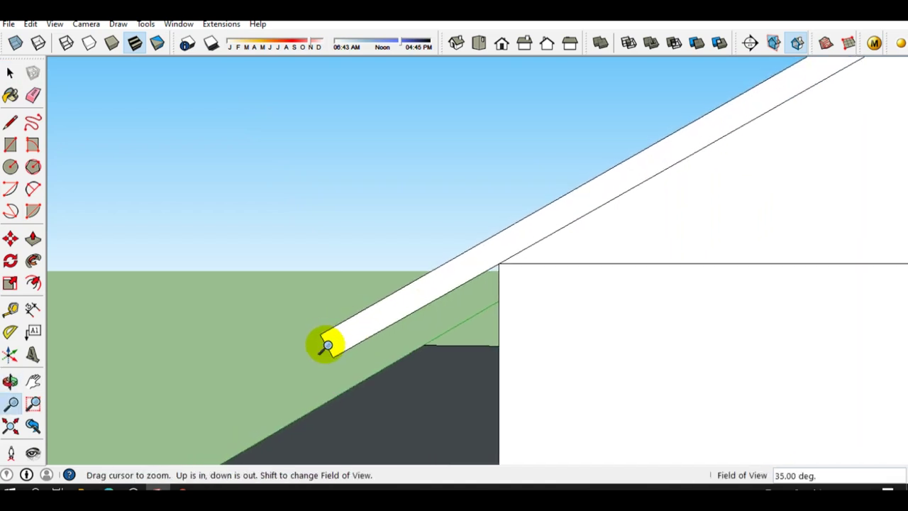
scroll(325, 348, "up", 1)
scroll(328, 349, "up", 2)
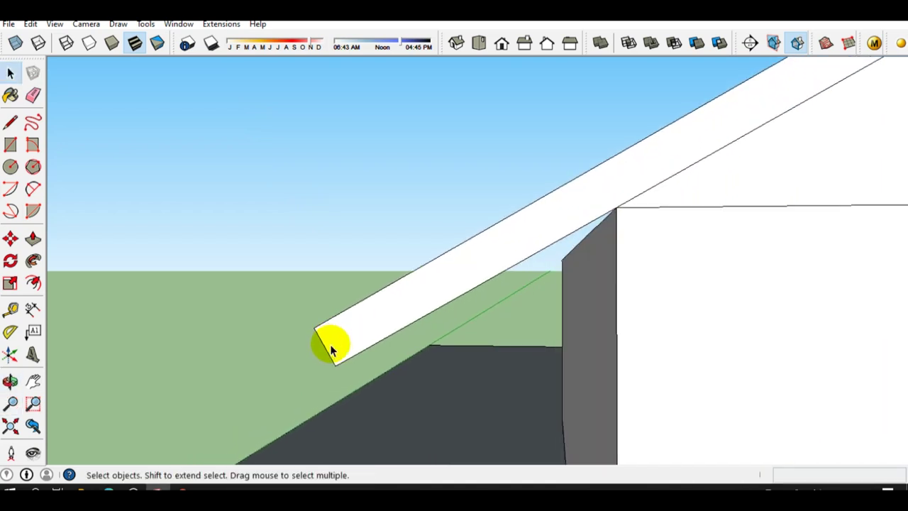
key("t")
left_click(324, 348)
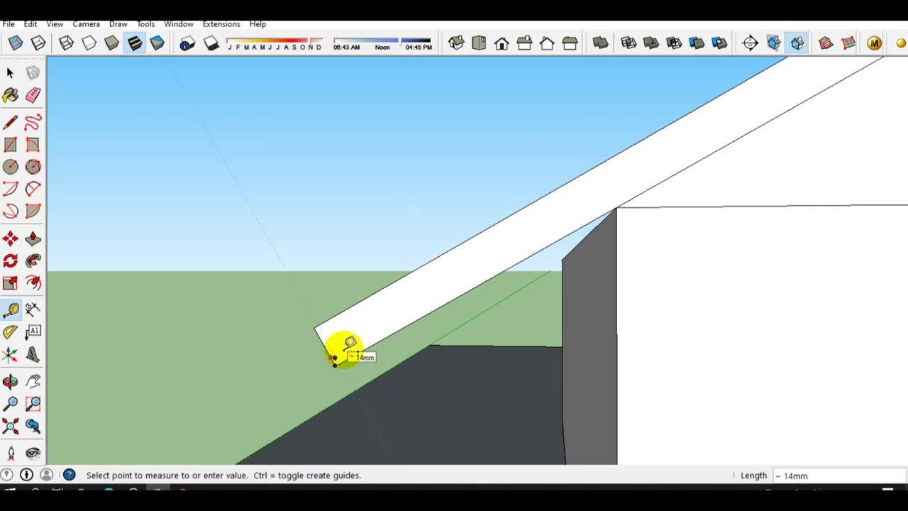
scroll(324, 348, "up", 1)
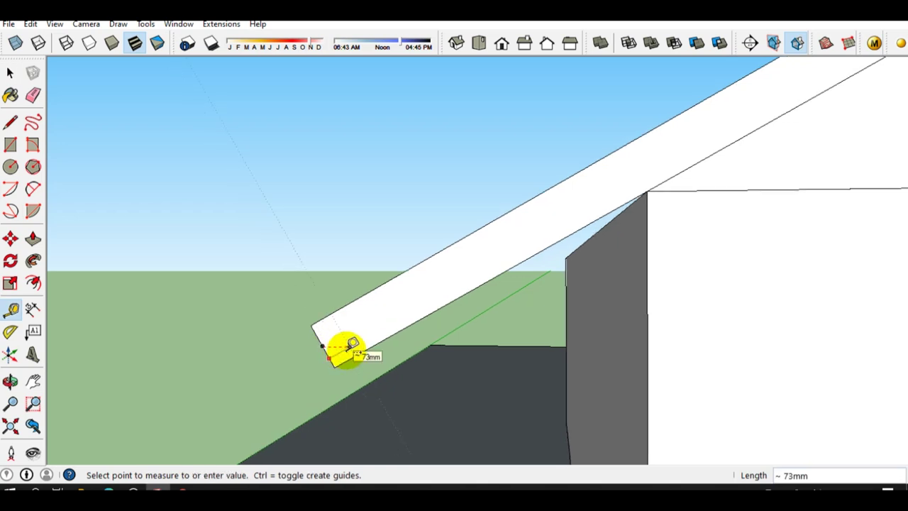
type("20")
key("Return")
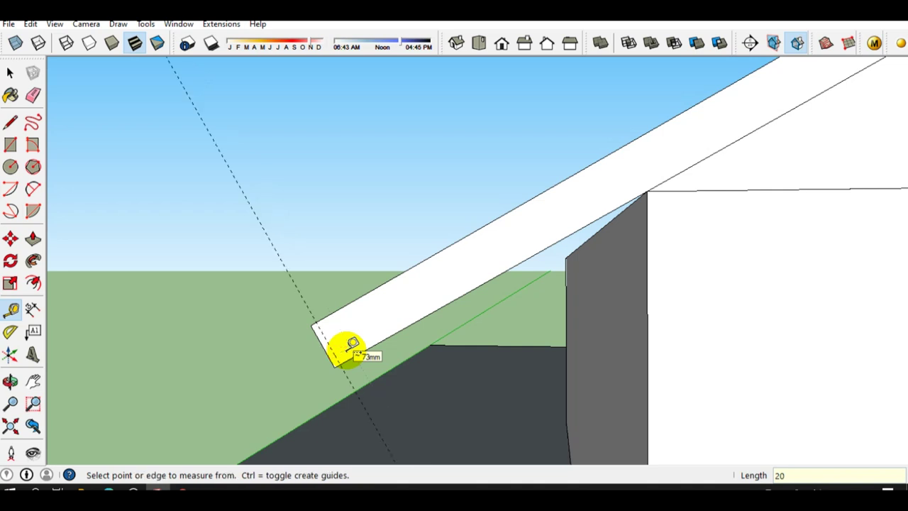
key("space")
scroll(333, 367, "up", 1)
scroll(336, 371, "up", 1)
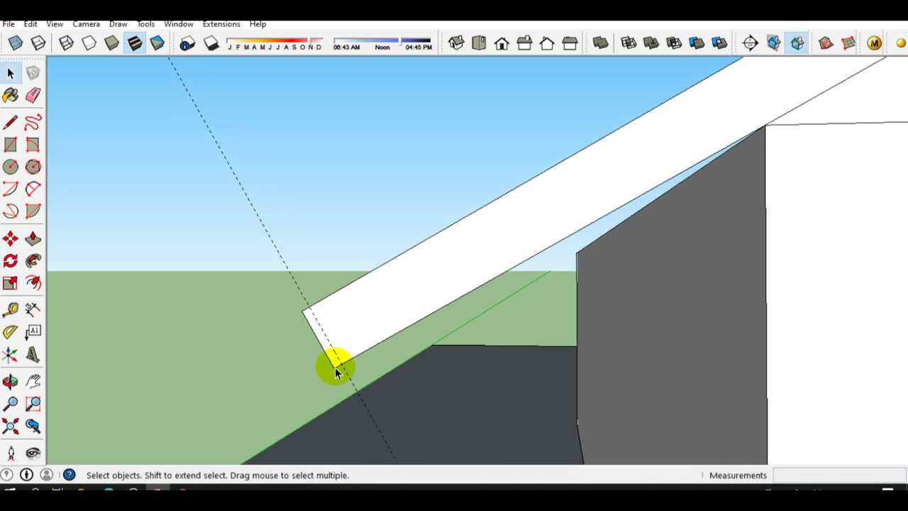
Draw the short downturned lip line from the board's lower corner below its end
key("l")
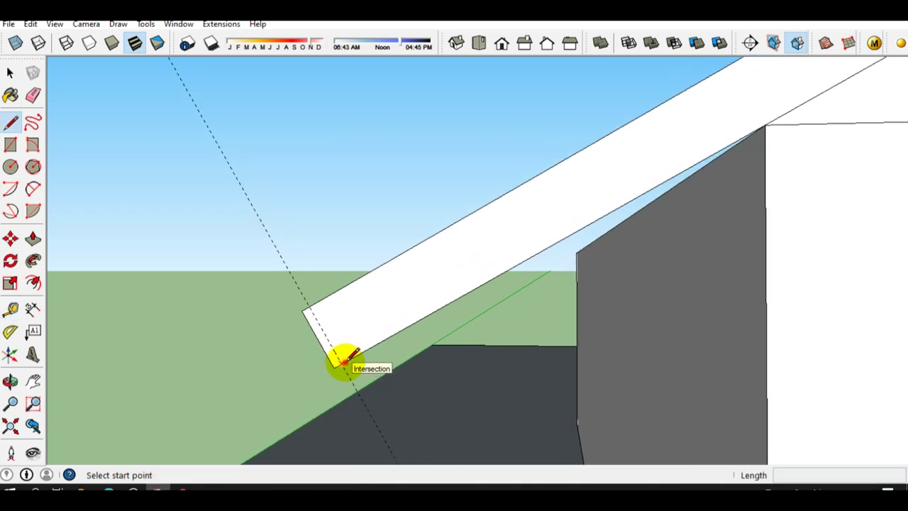
left_click(341, 362)
key("space")
scroll(335, 362, "up", 1)
scroll(345, 355, "up", 1)
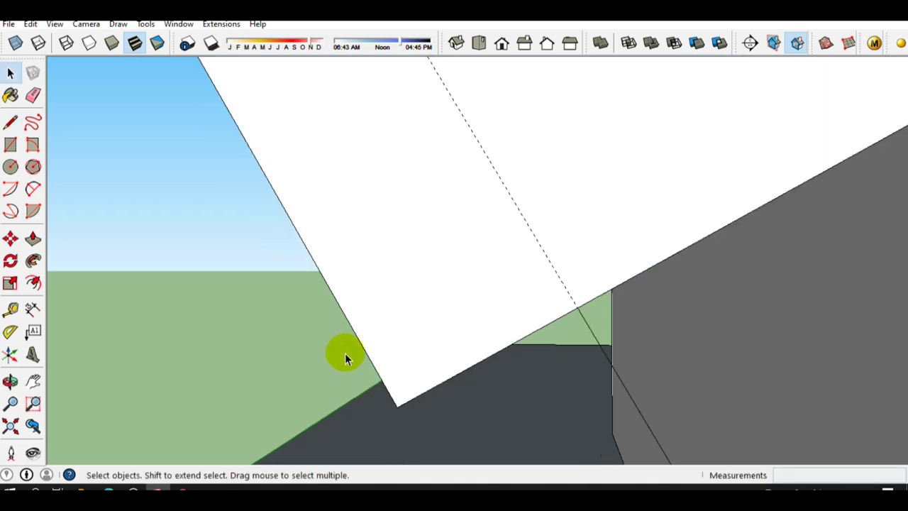
scroll(355, 351, "down", 1)
key("l")
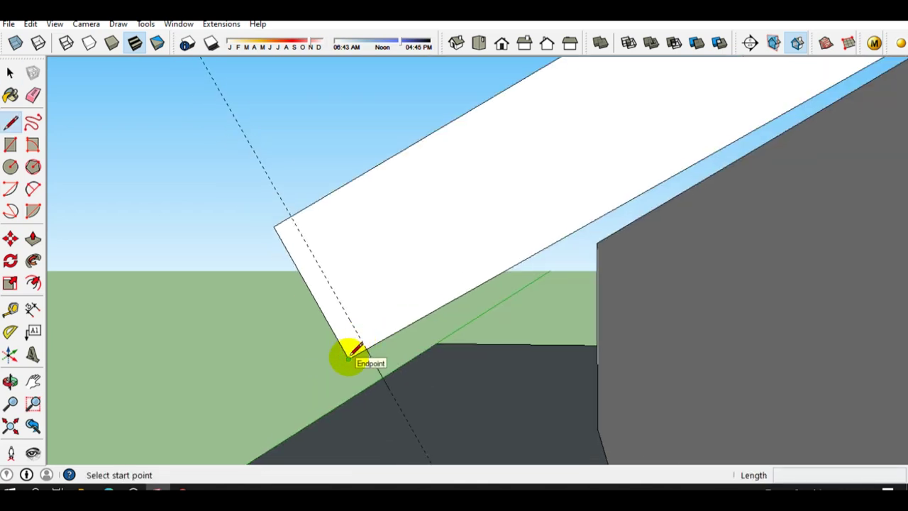
left_click(349, 359)
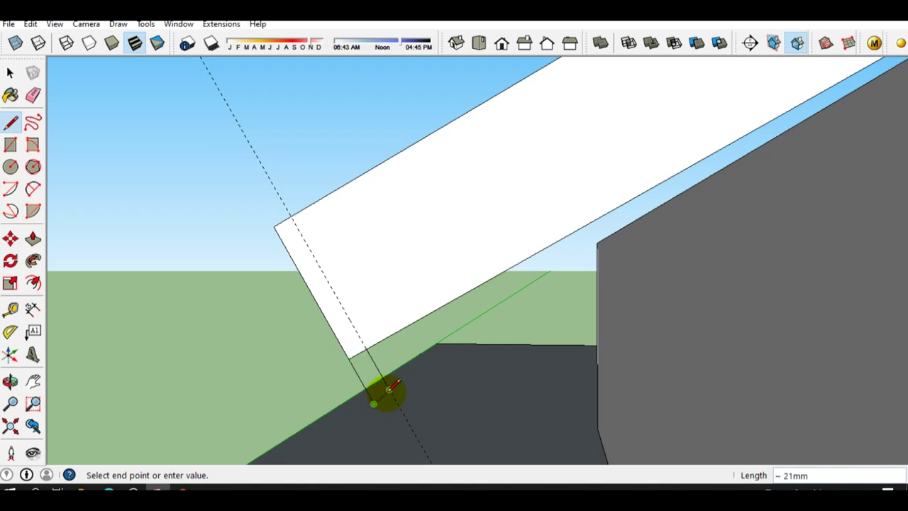
left_click(375, 402)
key("space")
Erase the leftover face and the board's inner edge over the gable triangle
key("e")
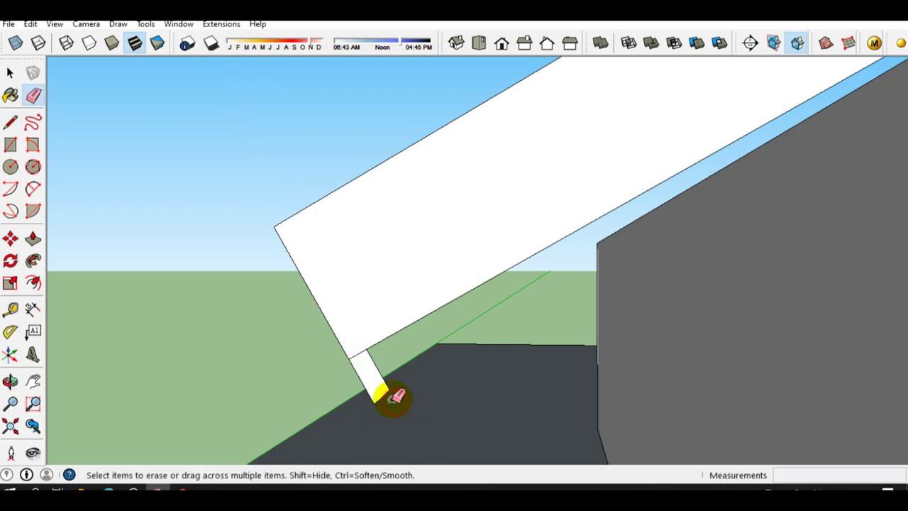
left_click(351, 360)
key("space")
mouse_move(508, 310)
middle_mouse_down()
mouse_move(487, 331)
mouse_move(450, 306)
middle_mouse_up()
scroll(450, 306, "down", 1)
key("e")
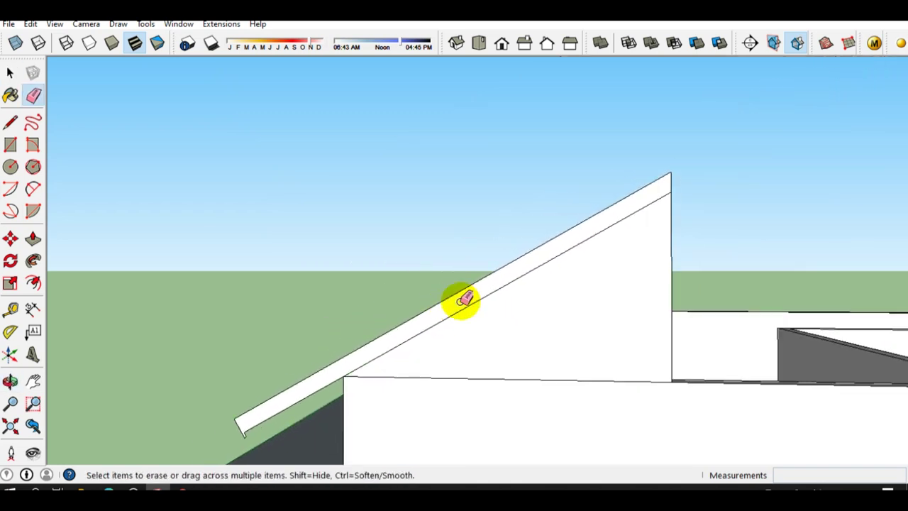
left_click(461, 301)
Draw a rectangle over the tops of the main room's walls
key("space")
scroll(399, 312, "down", 2)
mouse_move(400, 312)
middle_mouse_down()
mouse_move(506, 381)
mouse_move(484, 400)
middle_mouse_up()
mouse_move(466, 337)
middle_mouse_down()
mouse_move(359, 361)
mouse_move(314, 283)
middle_mouse_up()
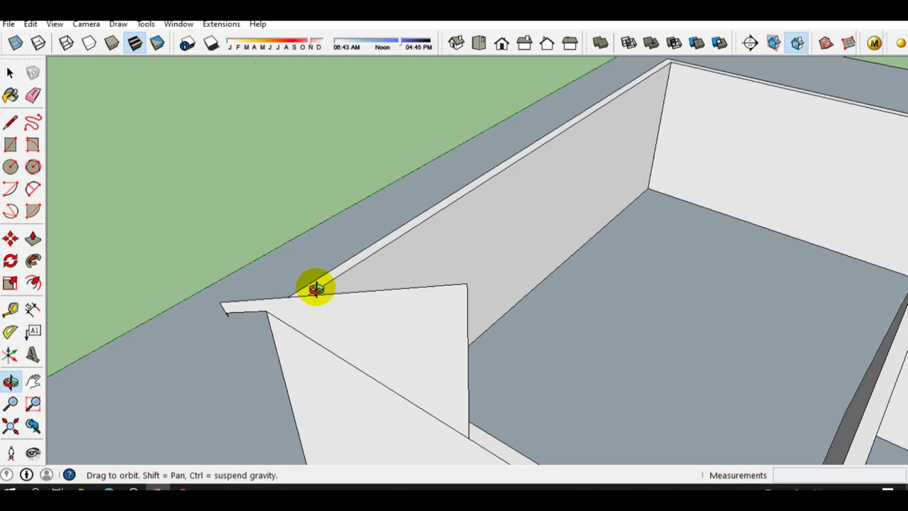
scroll(305, 312, "up", 2)
scroll(291, 316, "up", 2)
key("r")
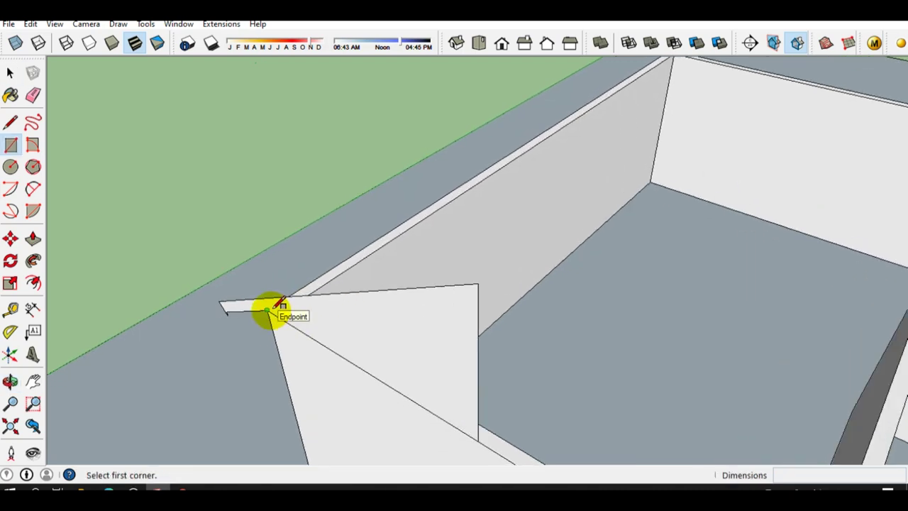
left_click(268, 311)
scroll(270, 334, "down", 2)
scroll(527, 291, "down", 2)
scroll(613, 241, "up", 4)
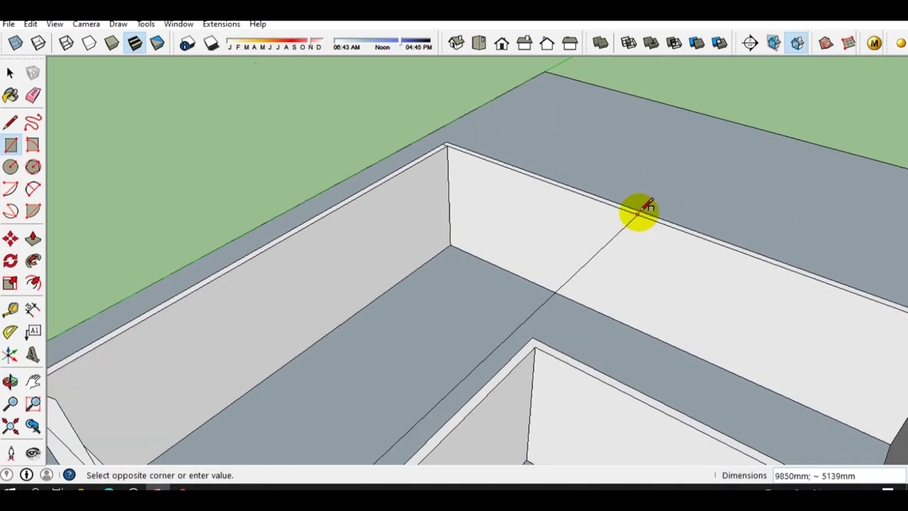
mouse_move(644, 217)
middle_mouse_down()
mouse_move(560, 274)
mouse_move(580, 281)
mouse_move(394, 363)
mouse_move(473, 318)
mouse_move(464, 367)
mouse_move(460, 339)
middle_mouse_up()
left_click(582, 280)
key("space")
Move the rectangle's inner edge onto the inner wall corner
scroll(543, 271, "down", 3)
scroll(383, 361, "up", 2)
left_click(383, 361)
scroll(470, 351, "up", 2)
scroll(470, 351, "up", 2)
key("m")
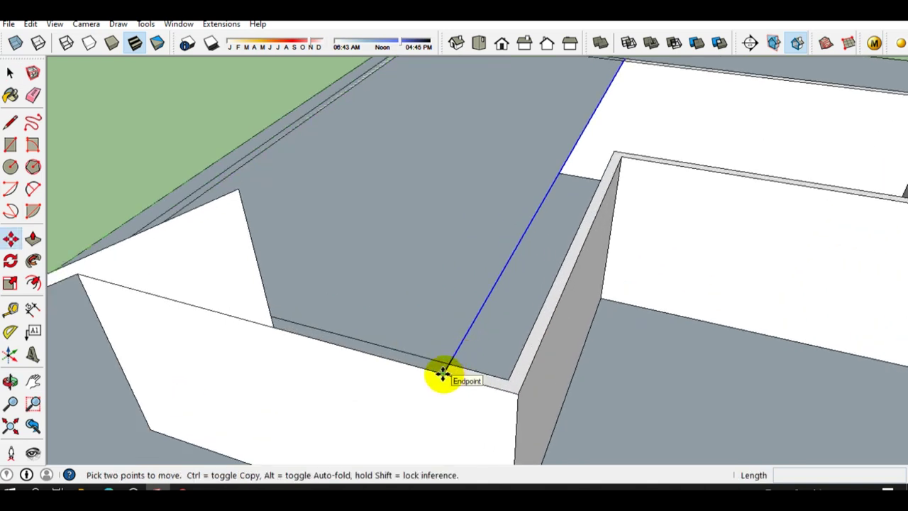
left_click(443, 374)
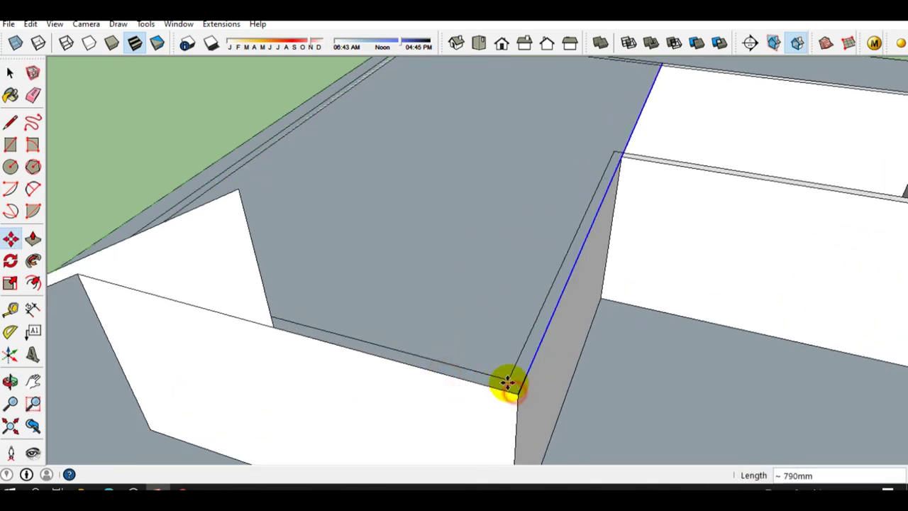
left_click(511, 385)
key("space")
Draw a second rectangle from the inner corner over the other wing
scroll(511, 385, "down", 2)
mouse_move(487, 300)
middle_mouse_down()
mouse_move(541, 312)
mouse_move(405, 345)
middle_mouse_up()
scroll(523, 310, "up", 2)
scroll(523, 314, "up", 2)
scroll(541, 312, "up", 2)
key("r")
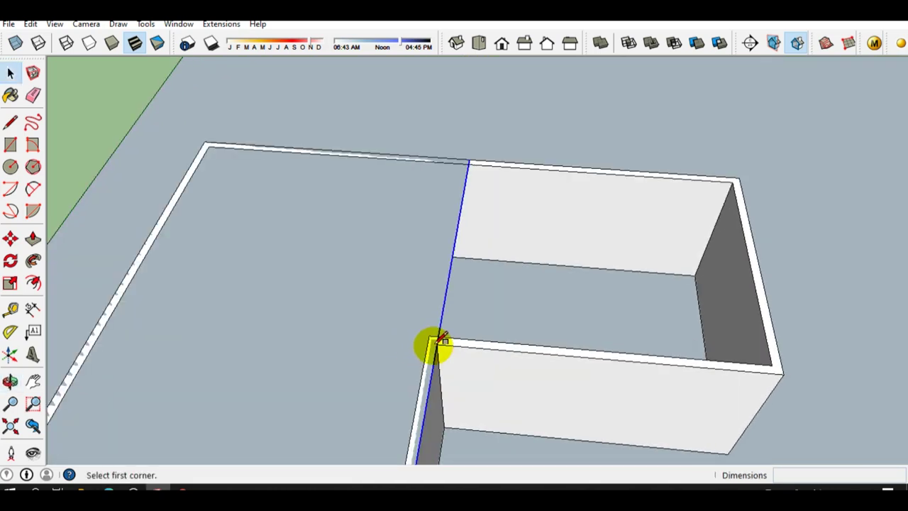
scroll(450, 344, "up", 2)
left_click(431, 339)
scroll(432, 338, "down", 3)
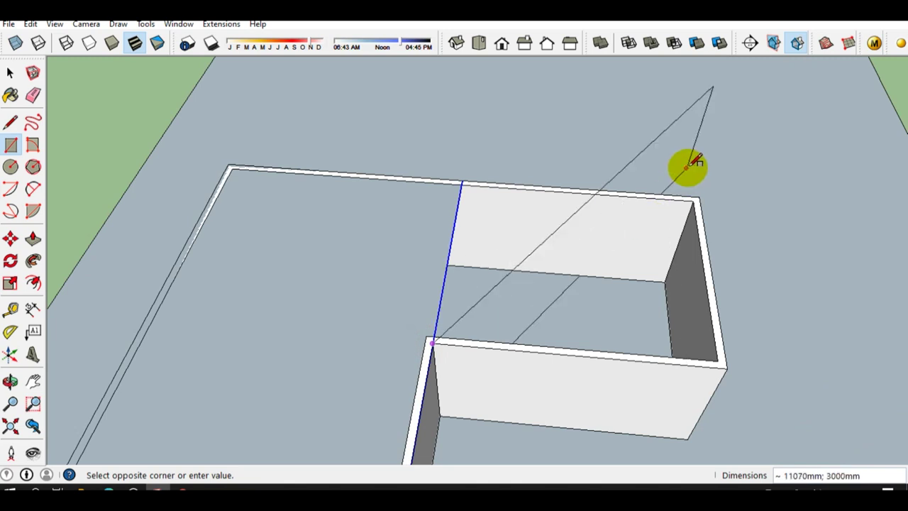
scroll(699, 213, "up", 3)
scroll(706, 220, "up", 2)
left_click(711, 222)
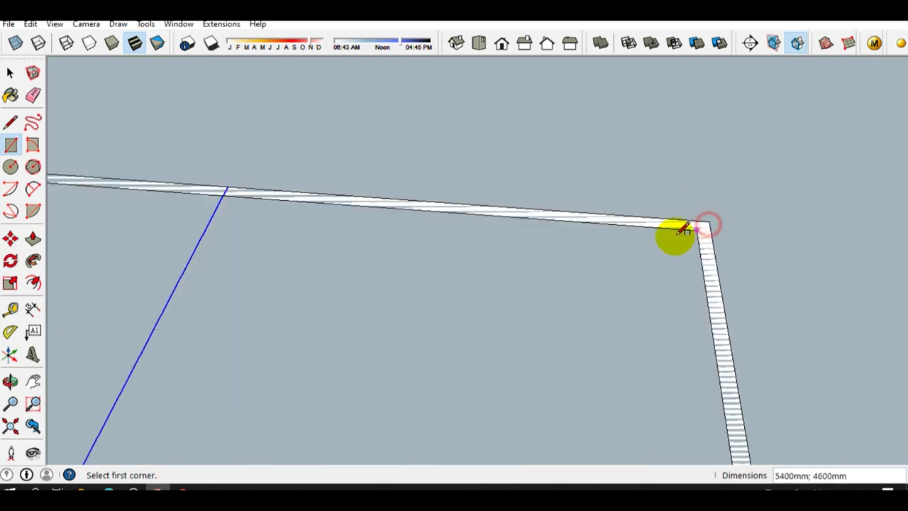
scroll(679, 233, "down", 3)
key("space")
Erase the dividing edge so both rectangles merge into one L-shaped face
key("e")
left_click(415, 287)
key("space")
scroll(426, 280, "down", 2)
mouse_move(436, 274)
middle_mouse_down()
mouse_move(419, 307)
mouse_move(452, 209)
middle_mouse_up()
scroll(446, 257, "up", 2)
middle_click_drag(446, 258, 462, 274)
scroll(462, 250, "up", 2)
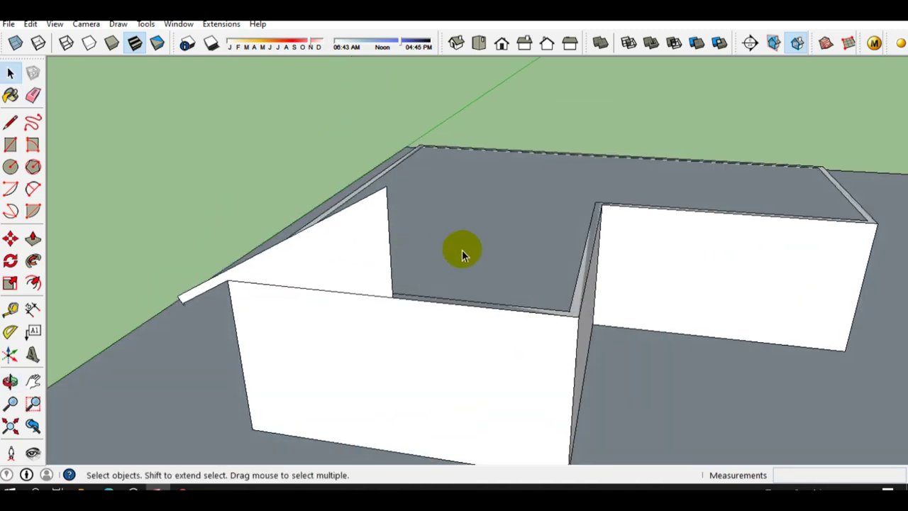
scroll(462, 250, "up", 2)
Select the L-shaped top face as the path for Follow Me
left_click(422, 248)
scroll(511, 226, "down", 3)
mouse_move(549, 227)
middle_mouse_down()
mouse_move(475, 267)
mouse_move(571, 248)
mouse_move(643, 260)
mouse_move(523, 260)
middle_mouse_up()
scroll(518, 260, "up", 1)
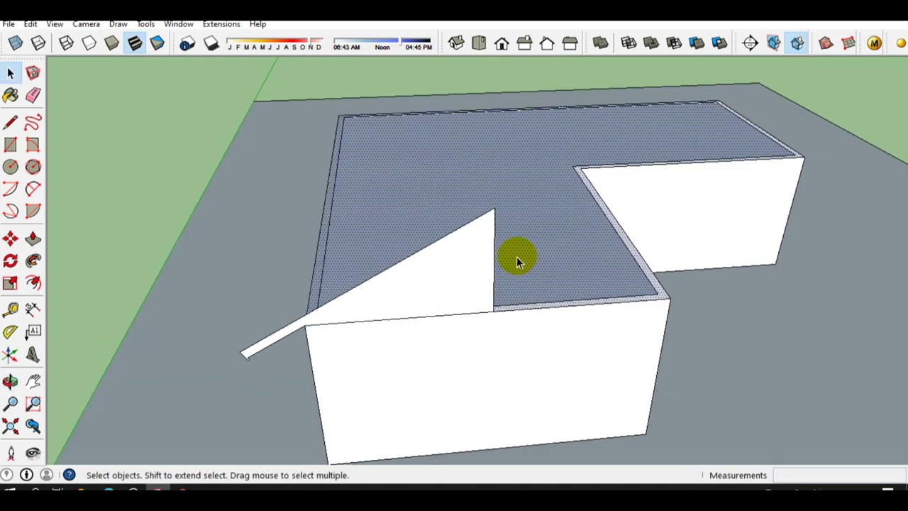
scroll(503, 261, "down", 1)
mouse_move(500, 253)
middle_mouse_down()
mouse_move(598, 219)
mouse_move(551, 246)
mouse_move(456, 262)
mouse_move(566, 263)
mouse_move(459, 247)
middle_mouse_up()
scroll(568, 225, "down", 1)
mouse_move(568, 226)
middle_mouse_down()
mouse_move(490, 244)
mouse_move(531, 205)
middle_mouse_up()
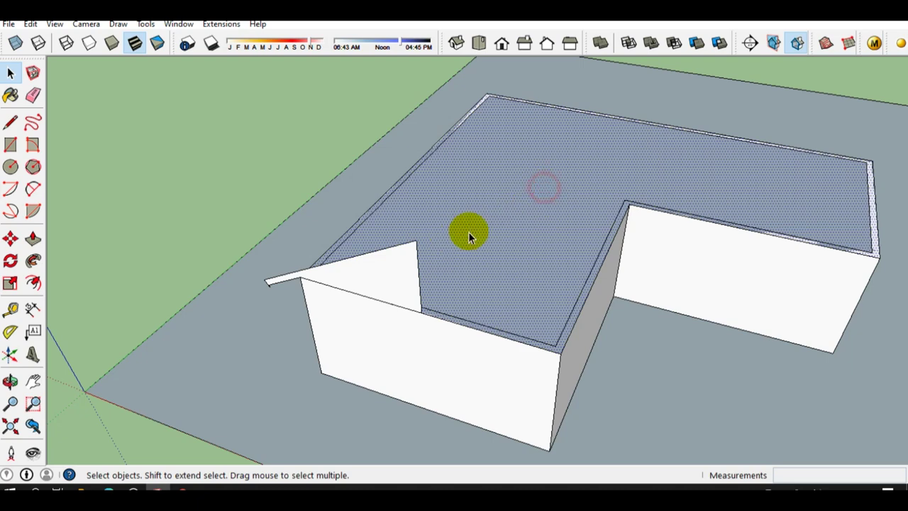
middle_click_drag(449, 235, 533, 217)
scroll(251, 257, "up", 2)
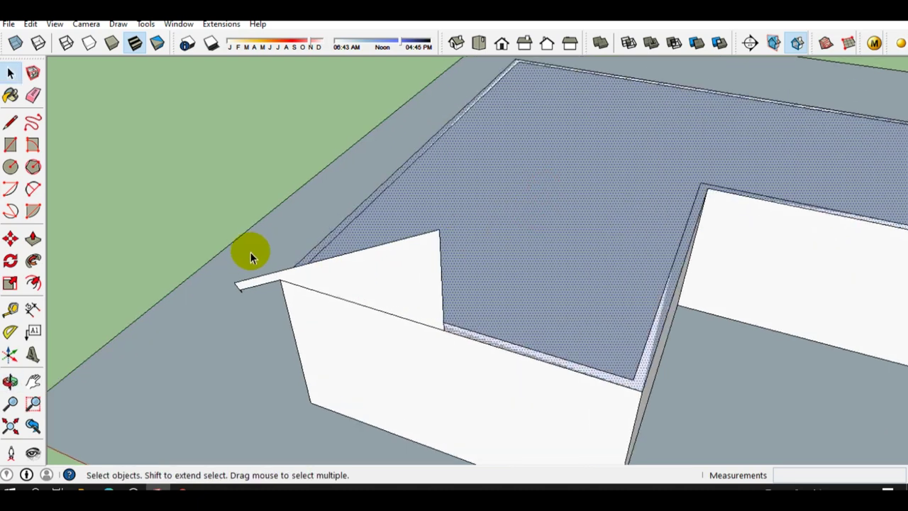
left_click(33, 260)
Sweep the gable profile along the L-shaped outline to form the hip roof
left_click(362, 295)
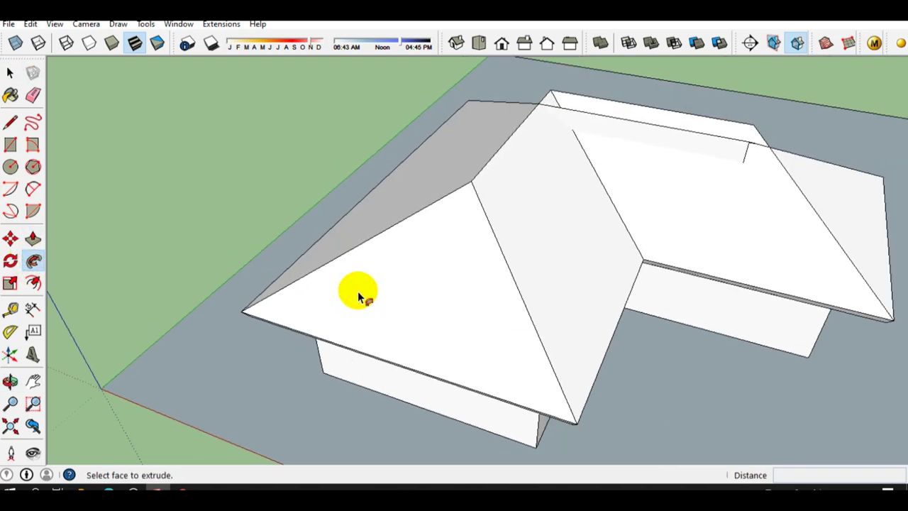
key("space")
scroll(358, 290, "down", 3)
middle_click_drag(364, 291, 659, 134)
scroll(461, 209, "up", 3)
scroll(419, 286, "up", 2)
Inspect the roof eaves and valley, then select the entire roof
mouse_move(419, 286)
middle_mouse_down()
mouse_move(392, 152)
mouse_move(310, 355)
mouse_move(430, 298)
mouse_move(329, 230)
mouse_move(292, 343)
mouse_move(293, 305)
mouse_move(251, 386)
mouse_move(242, 310)
mouse_move(237, 341)
mouse_move(364, 395)
middle_mouse_up()
scroll(490, 256, "down", 5)
middle_click_drag(490, 256, 561, 325)
scroll(561, 325, "up", 3)
mouse_move(610, 296)
middle_mouse_down()
mouse_move(494, 304)
mouse_move(488, 266)
mouse_move(551, 391)
middle_mouse_up()
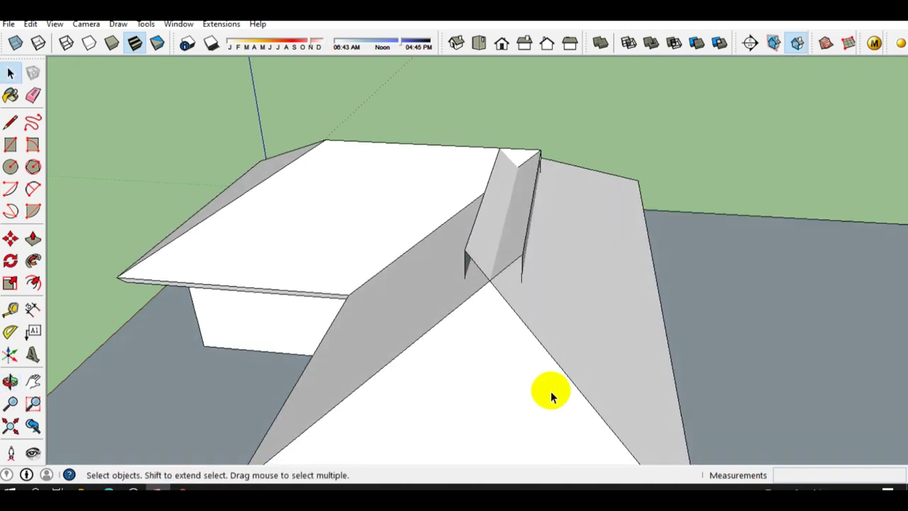
scroll(525, 369, "down", 2)
scroll(496, 349, "down", 2)
triple_click(491, 346)
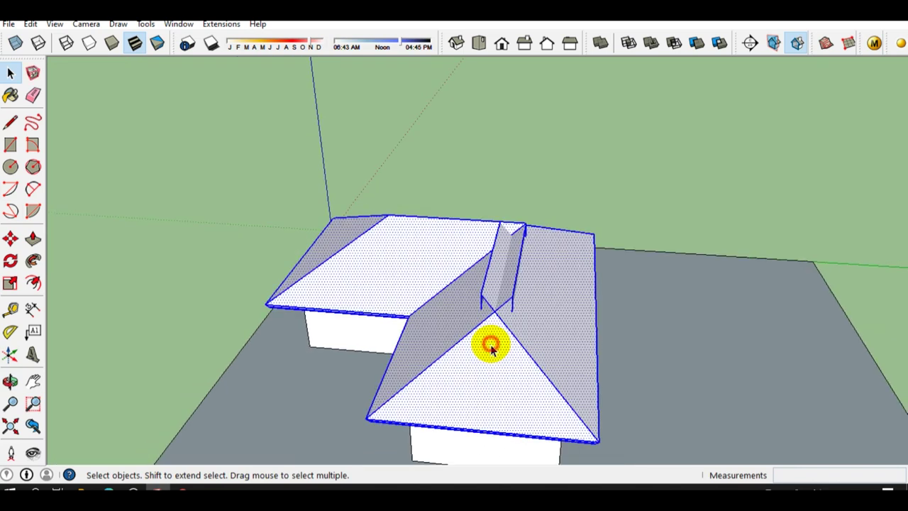
Intersect the selected roof faces with the model
right_click(491, 346)
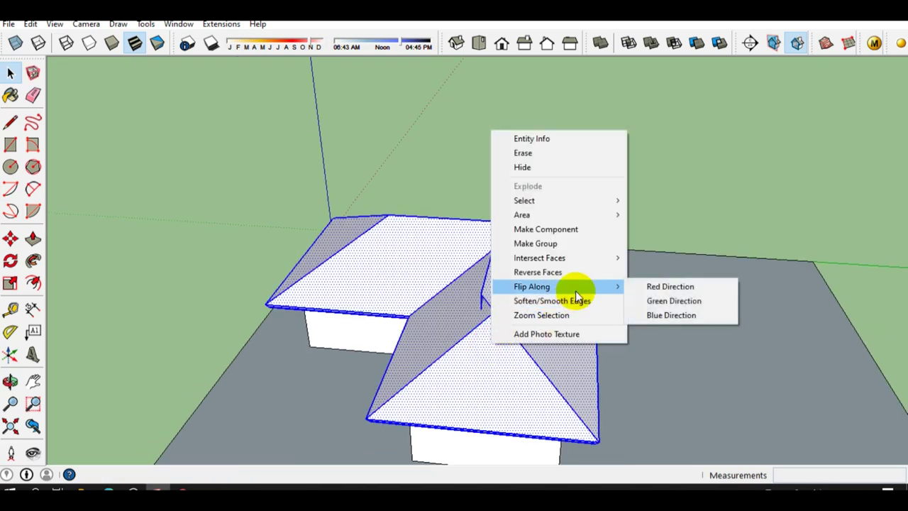
mouse_move(540, 258)
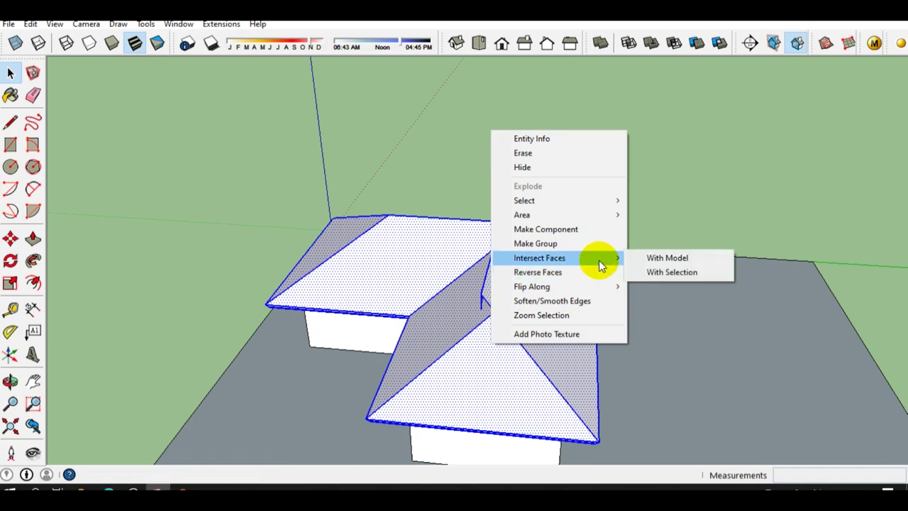
left_click(657, 260)
mouse_move(497, 304)
middle_mouse_down()
mouse_move(509, 316)
mouse_move(518, 310)
mouse_move(434, 272)
mouse_move(555, 269)
mouse_move(645, 293)
mouse_move(577, 322)
middle_mouse_up()
Erase the stray gutter and valley edges running to the ridge
key("e")
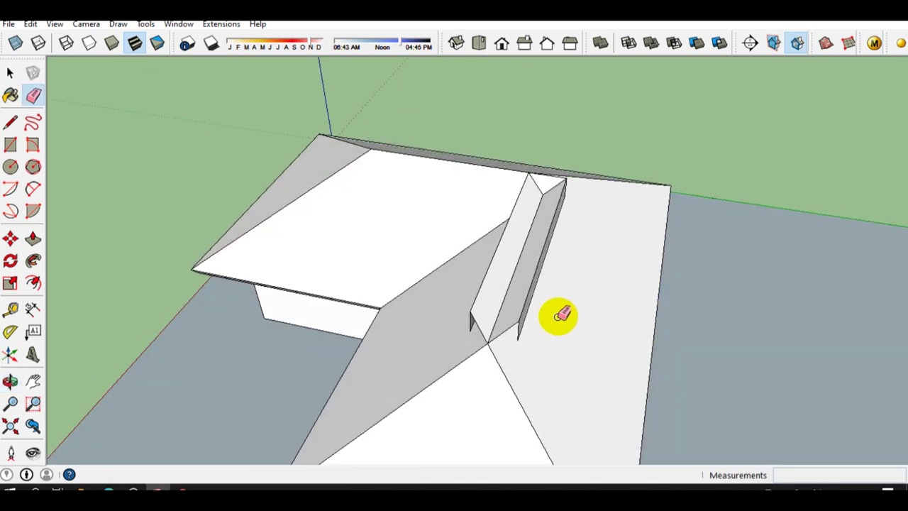
scroll(524, 321, "up", 1)
left_click(523, 317)
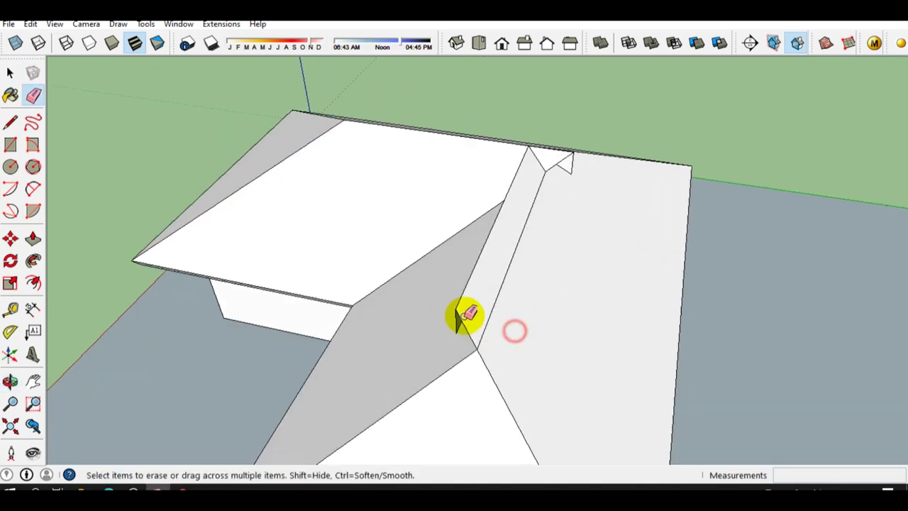
left_click(467, 317)
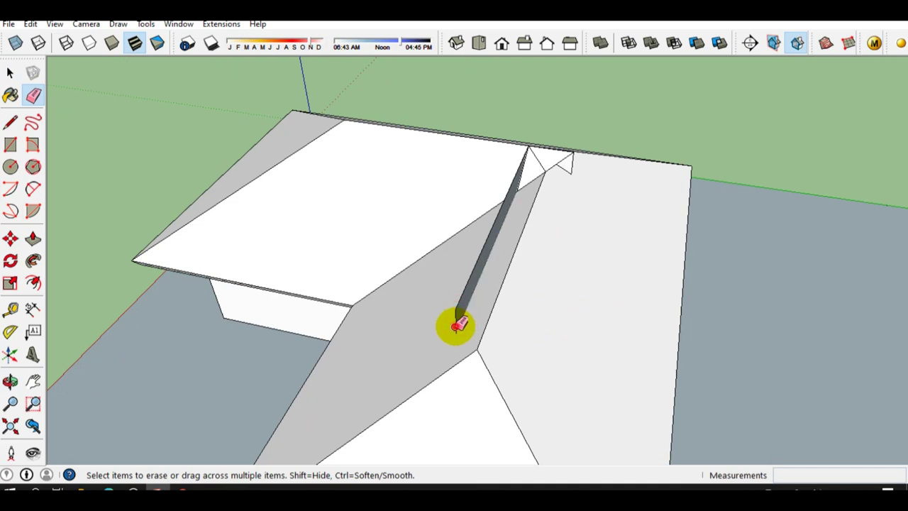
scroll(497, 248, "down", 2)
middle_click_drag(543, 203, 531, 288)
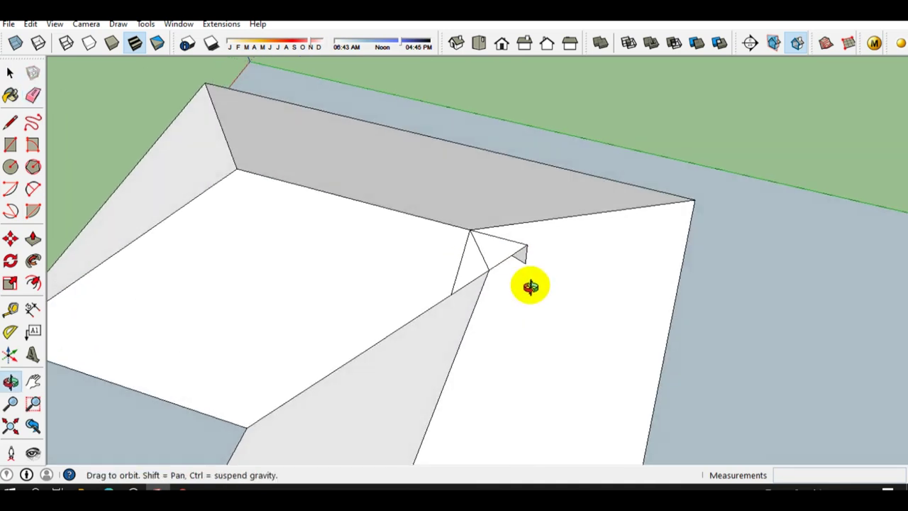
scroll(516, 241, "up", 2)
left_click(520, 262)
left_click(441, 248)
scroll(535, 251, "down", 3)
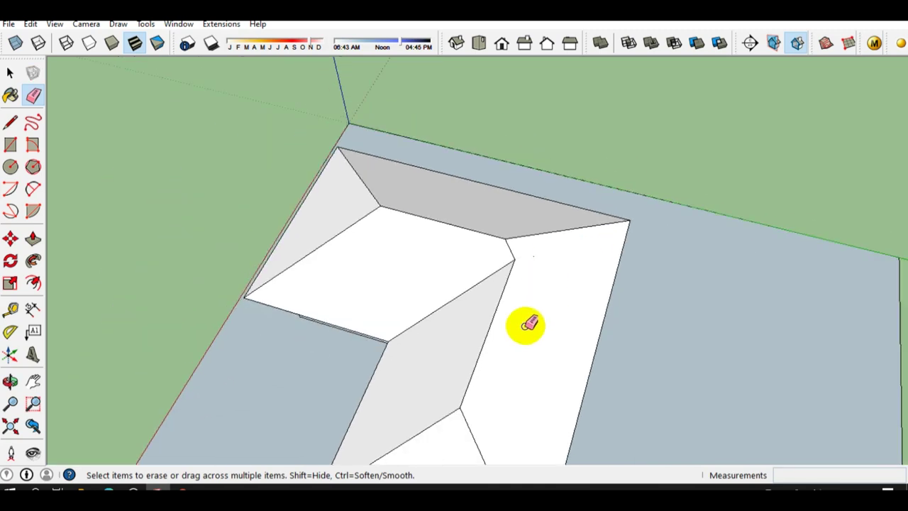
scroll(522, 320, "up", 2)
key("space")
Hide the large roof face to expose the inner corner
middle_click_drag(556, 324, 530, 273)
left_click(529, 274)
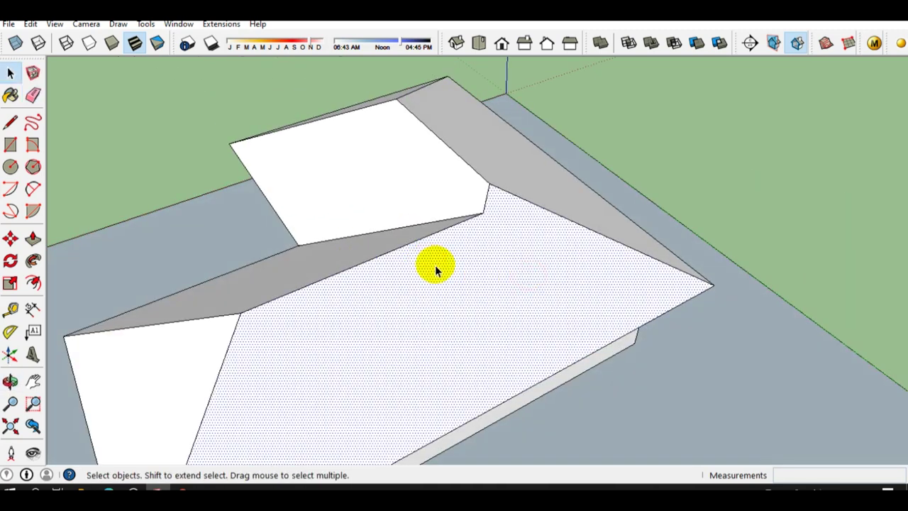
right_click(435, 268)
left_click(474, 301)
Erase the vertical edge and leftover edges at the inner wall corner
middle_click_drag(474, 303, 458, 276)
scroll(458, 277, "up", 1)
scroll(482, 219, "up", 2)
scroll(486, 227, "up", 2)
mouse_move(490, 235)
middle_mouse_down()
mouse_move(433, 214)
mouse_move(466, 227)
mouse_move(489, 263)
middle_mouse_up()
key("e")
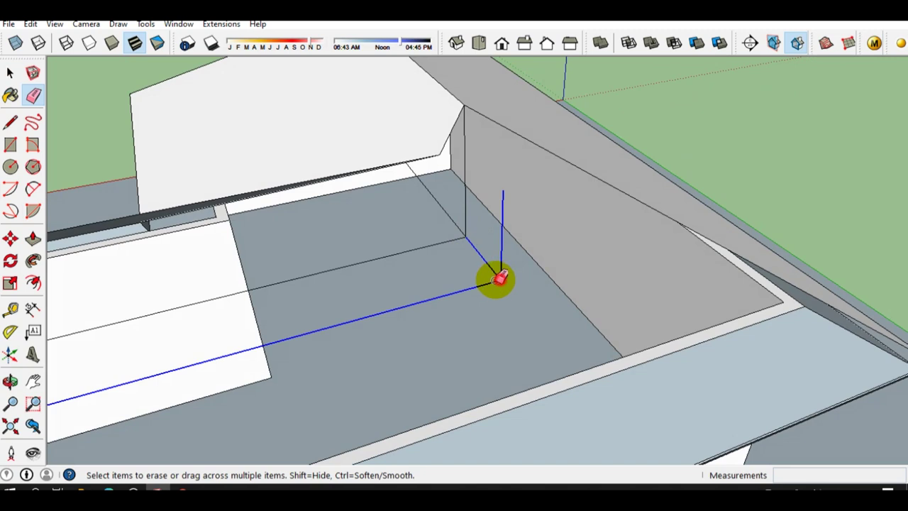
left_click(468, 227)
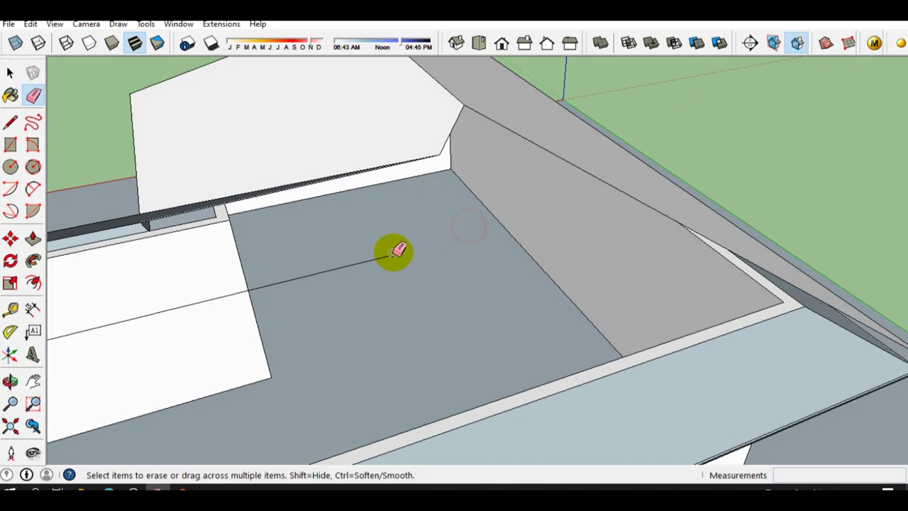
middle_click_drag(385, 256, 425, 249)
key("space")
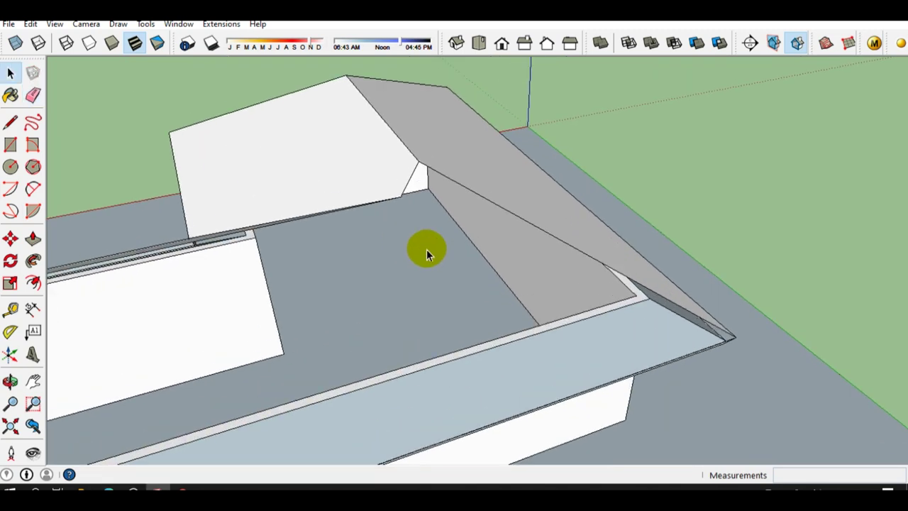
key("o")
left_click_drag(426, 249, 439, 239)
mouse_move(440, 239)
middle_mouse_down()
mouse_move(379, 217)
mouse_move(365, 186)
mouse_move(387, 168)
mouse_move(368, 156)
mouse_move(362, 182)
middle_mouse_up()
key("e")
scroll(376, 137, "up", 2)
left_click(371, 130)
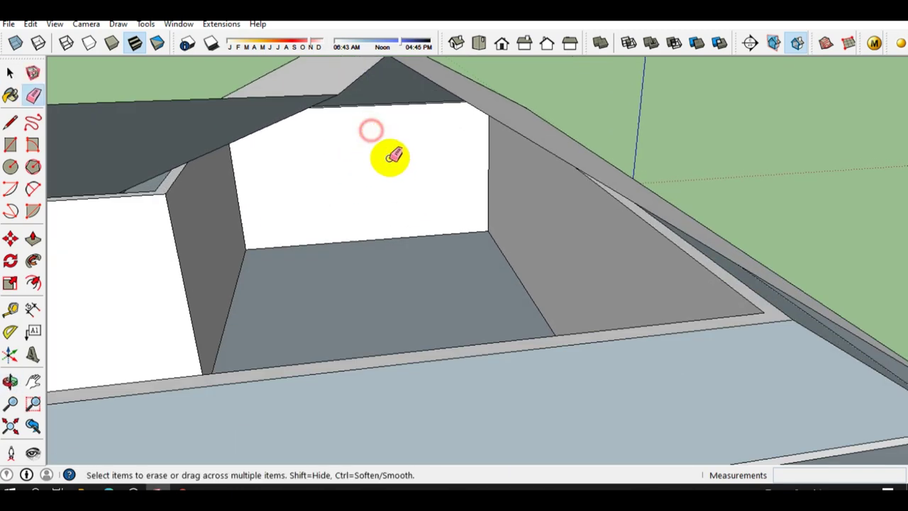
key("space")
middle_click_drag(396, 159, 450, 231)
scroll(449, 229, "down", 3)
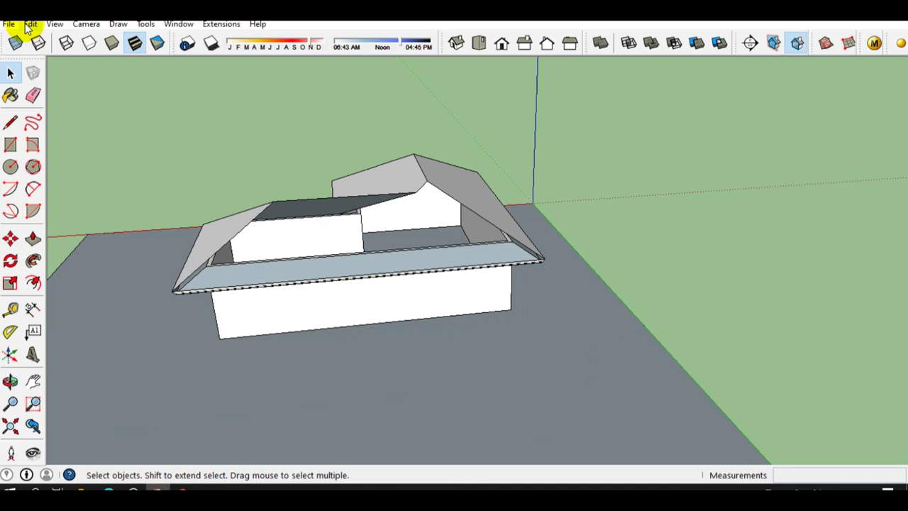
Unhide all hidden geometry via Edit > Unhide > All
left_click(29, 24)
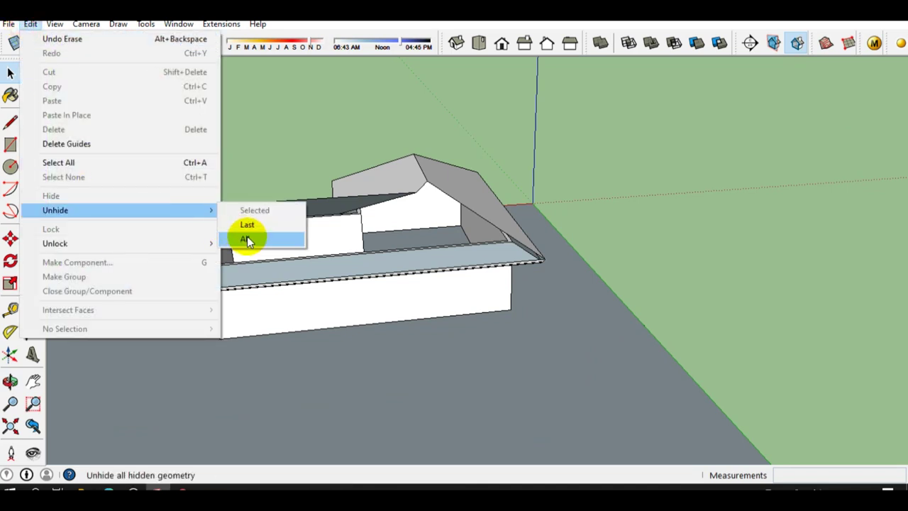
left_click(247, 237)
middle_click_drag(318, 239, 440, 295)
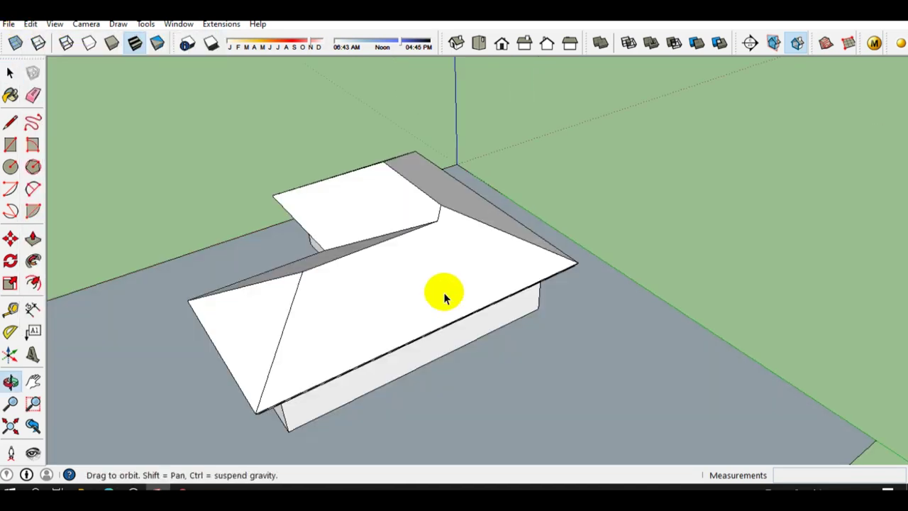
Select the entire roof and make it a group
left_click(434, 286)
middle_click_drag(367, 302, 413, 291)
triple_click(407, 297)
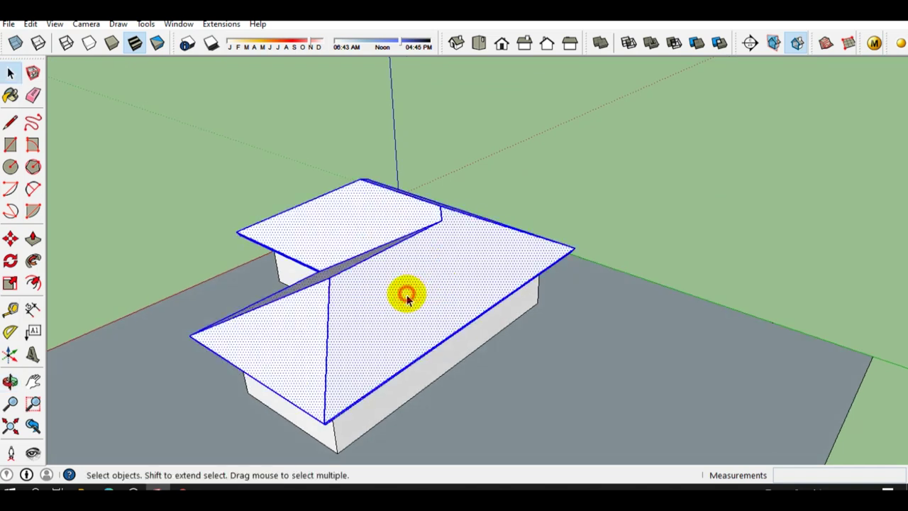
triple_click(407, 295)
right_click(406, 294)
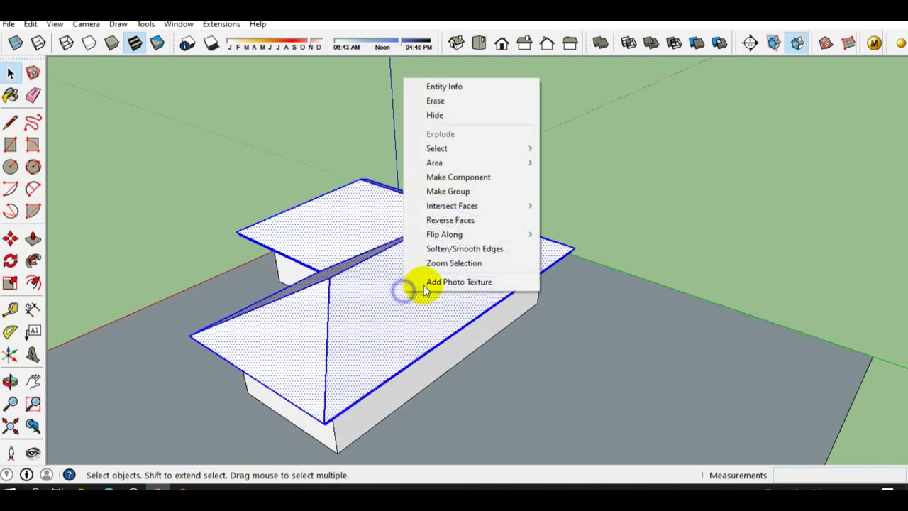
left_click(456, 190)
Look at the house from the Front standard view
mouse_move(348, 324)
middle_mouse_down()
mouse_move(459, 361)
mouse_move(430, 327)
mouse_move(504, 301)
mouse_move(559, 306)
middle_mouse_up()
left_click(583, 161)
mouse_move(436, 415)
middle_mouse_down()
mouse_move(416, 270)
mouse_move(421, 345)
middle_mouse_up()
left_click(486, 329)
mouse_move(486, 328)
middle_mouse_down()
mouse_move(496, 371)
mouse_move(452, 326)
mouse_move(254, 300)
mouse_move(294, 330)
mouse_move(466, 363)
mouse_move(472, 374)
middle_mouse_up()
scroll(472, 375, "up", 1)
scroll(454, 338, "down", 2)
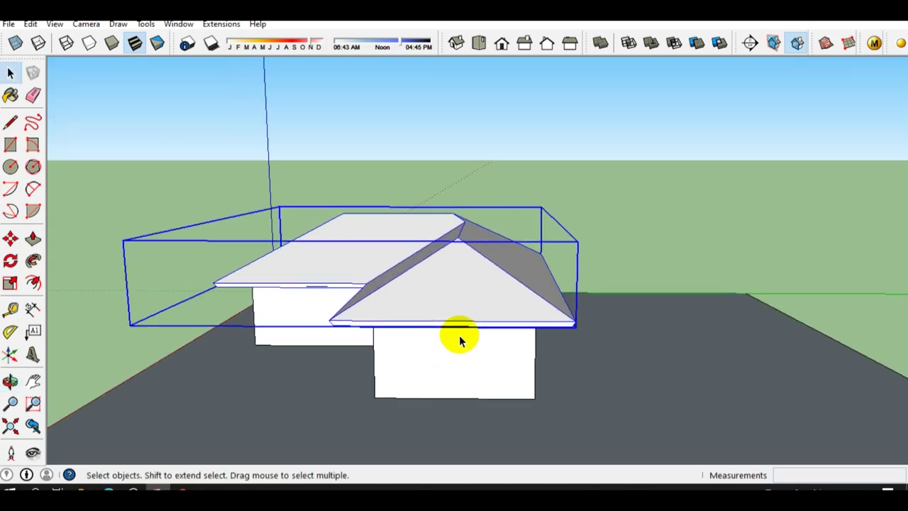
left_click(501, 44)
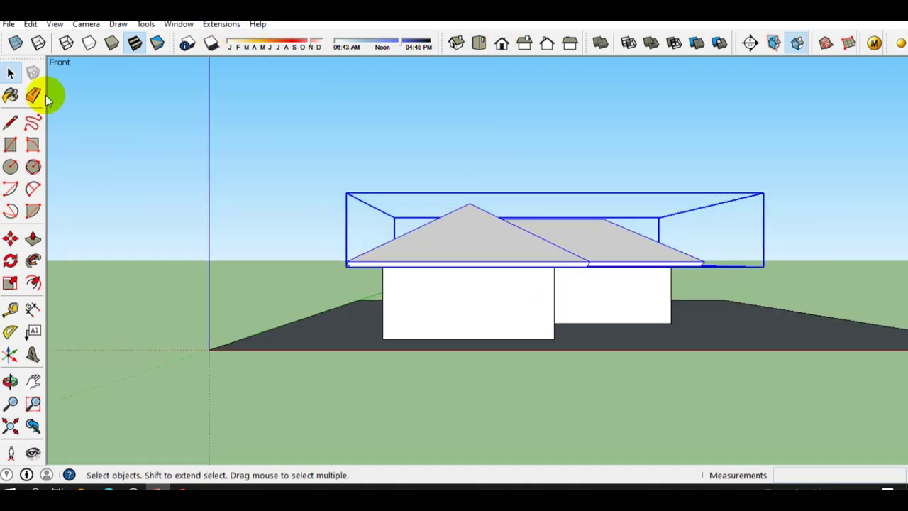
left_click(86, 25)
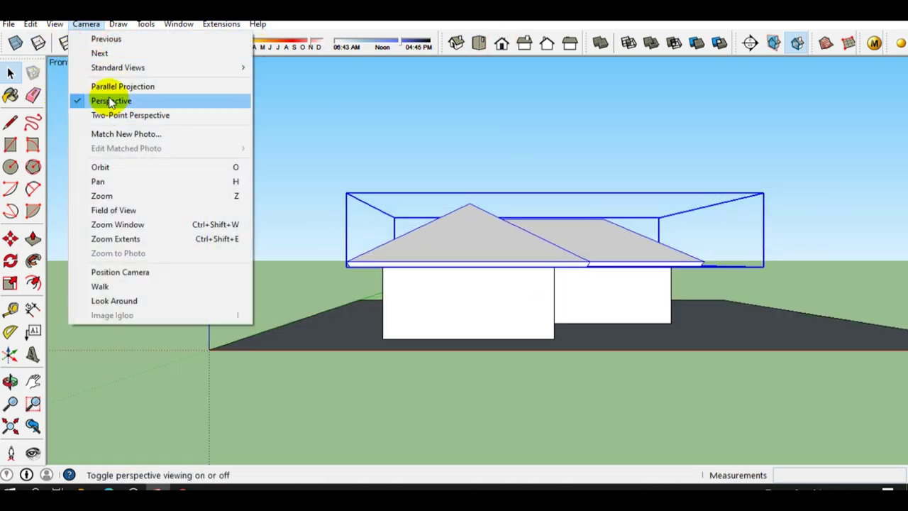
Switch to a flat parallel front view and window-select the roof group
left_click(110, 103)
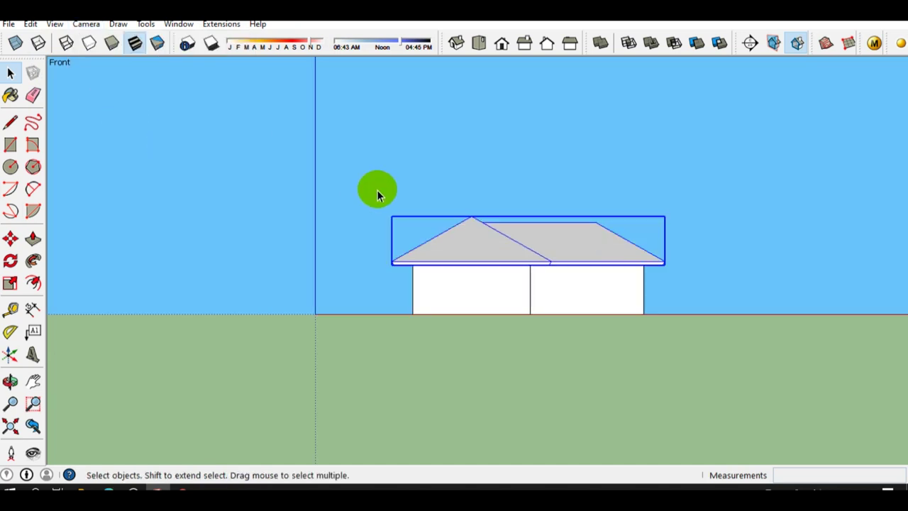
left_click_drag(606, 262, 467, 218)
left_click(665, 278)
left_click_drag(343, 179, 604, 278)
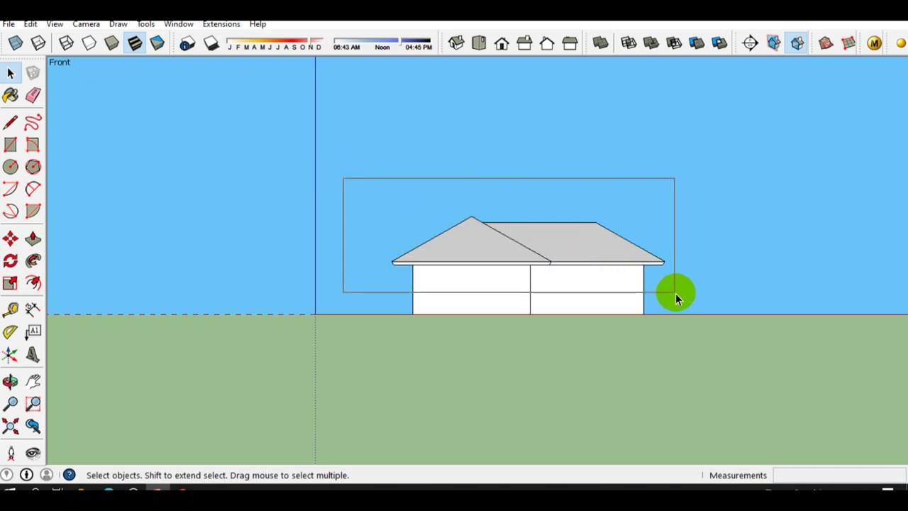
left_click_drag(675, 293, 676, 293)
scroll(645, 289, "up", 1)
scroll(645, 288, "up", 1)
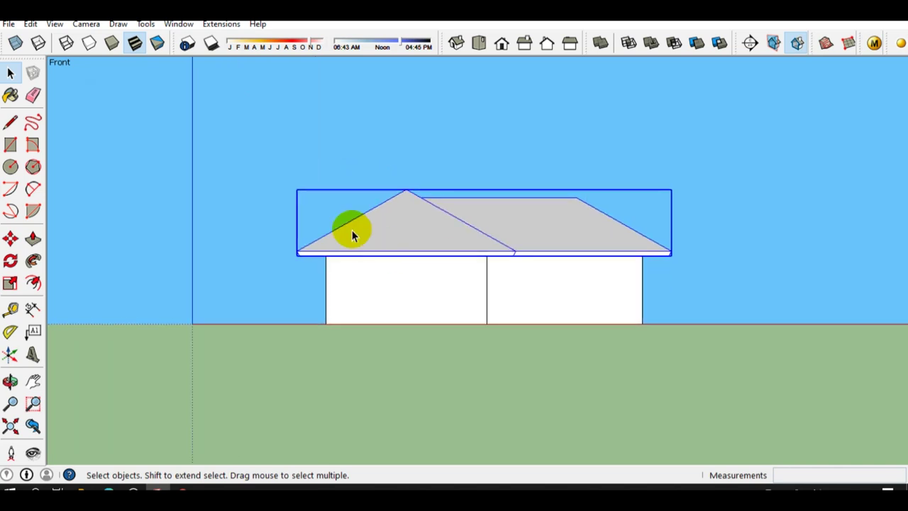
left_click_drag(260, 146, 729, 281)
Move the roof group 300 mm along the blue axis
key("m")
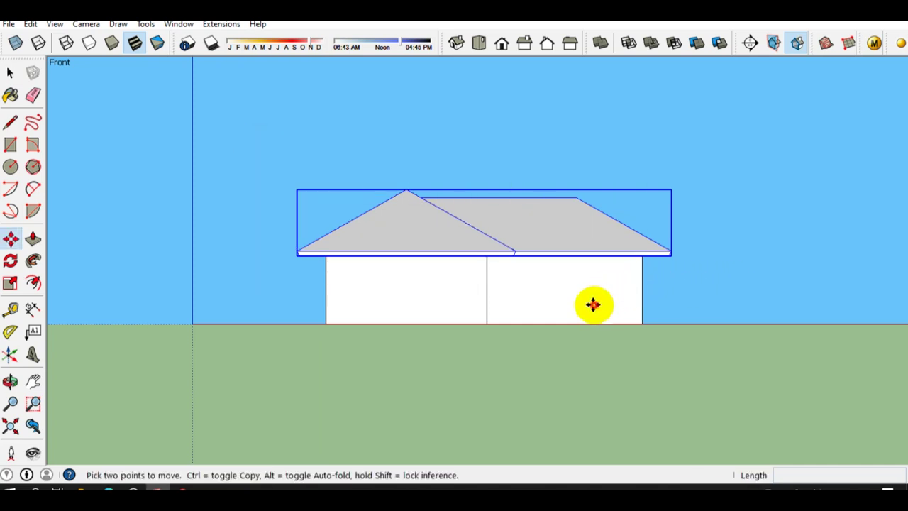
left_click(593, 304)
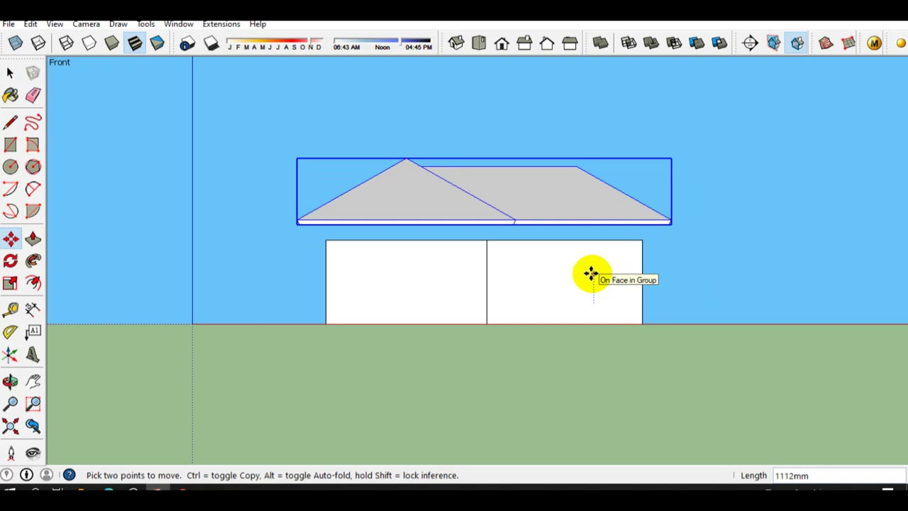
type("300")
key("Return")
key("space")
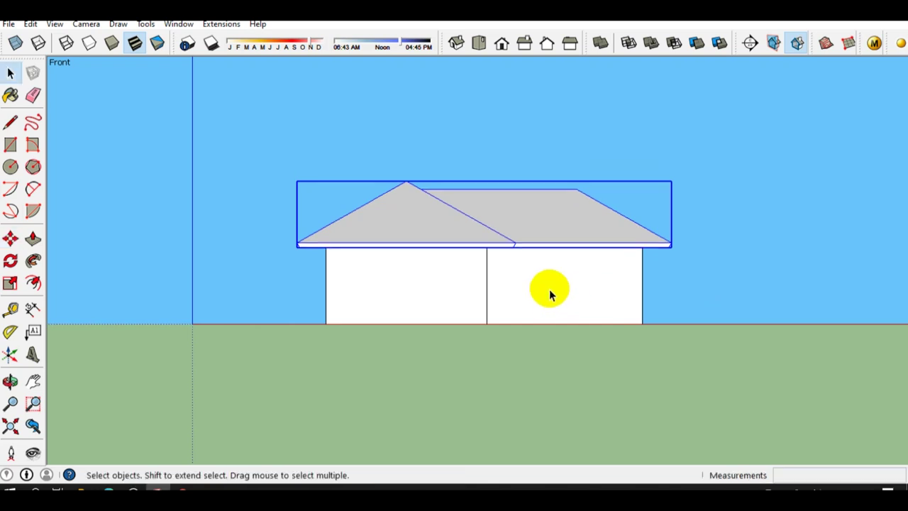
Select and open the walls group, then enter the house group for editing
left_click(550, 291)
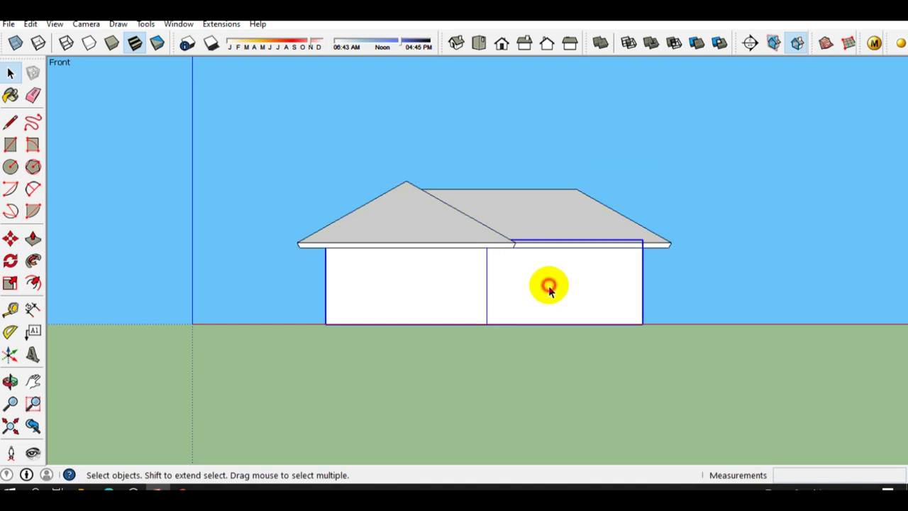
double_click(550, 288)
left_click_drag(365, 210, 737, 307)
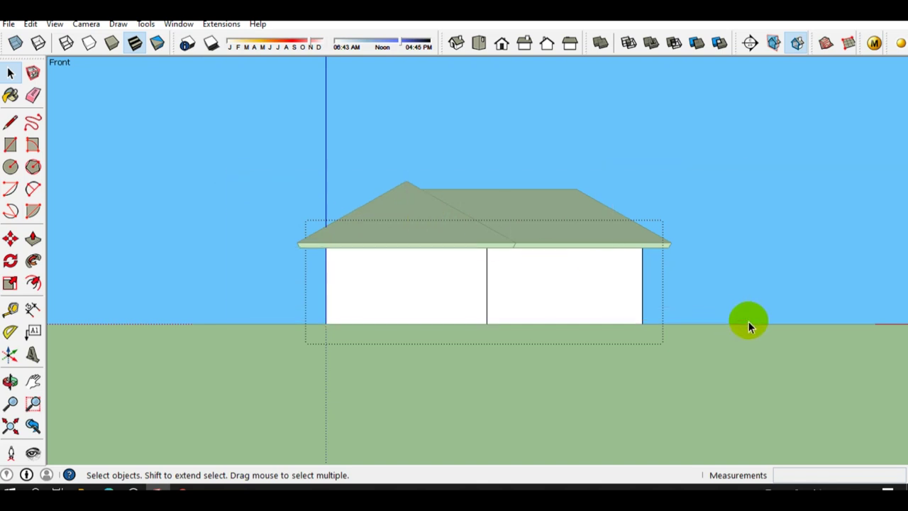
left_click_drag(238, 177, 748, 320)
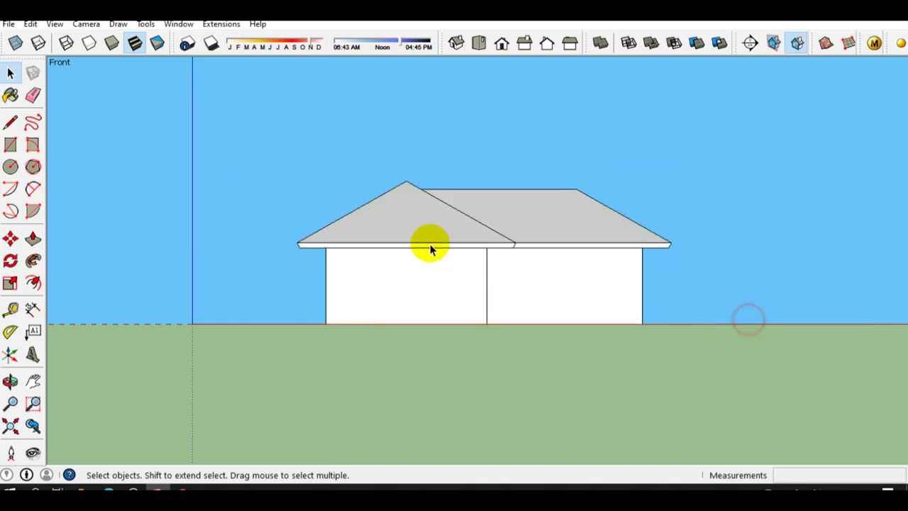
double_click(534, 280)
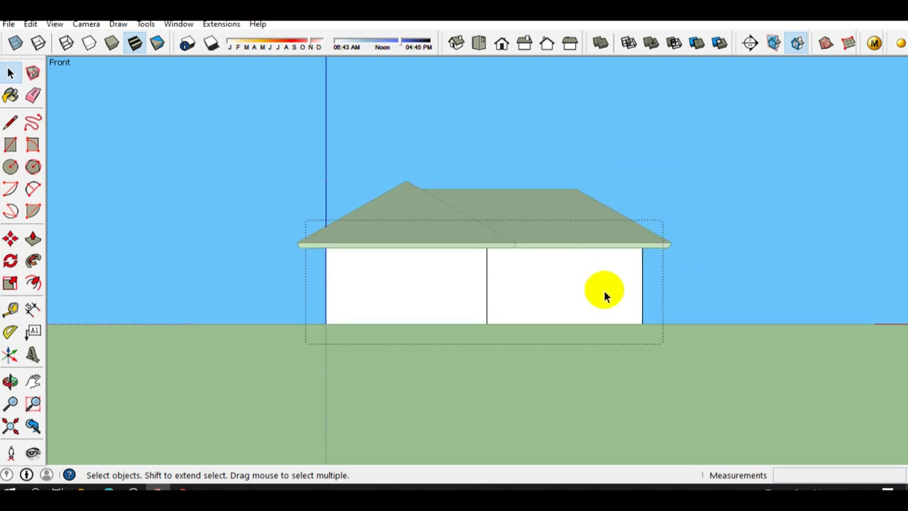
Move the selected part of the roof 300 mm vertically inside the house group
key("m")
left_click(571, 298)
type("300")
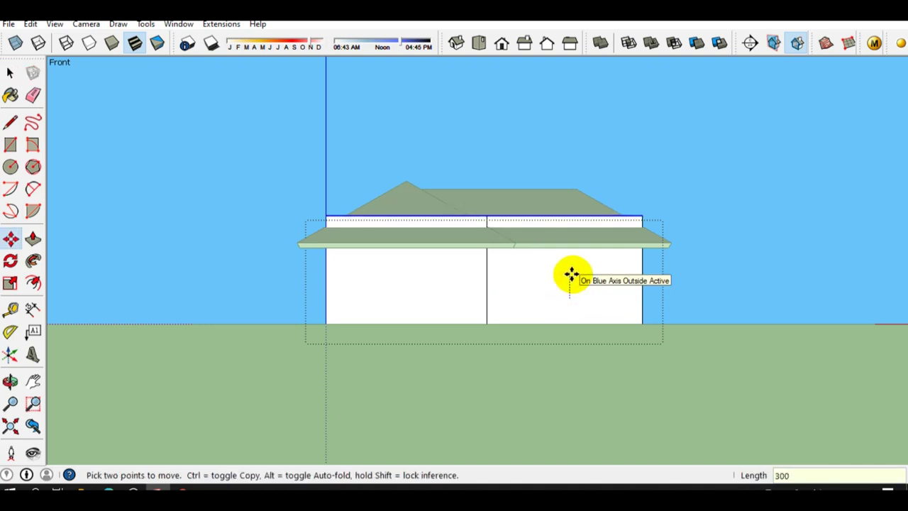
key("Return")
key("space")
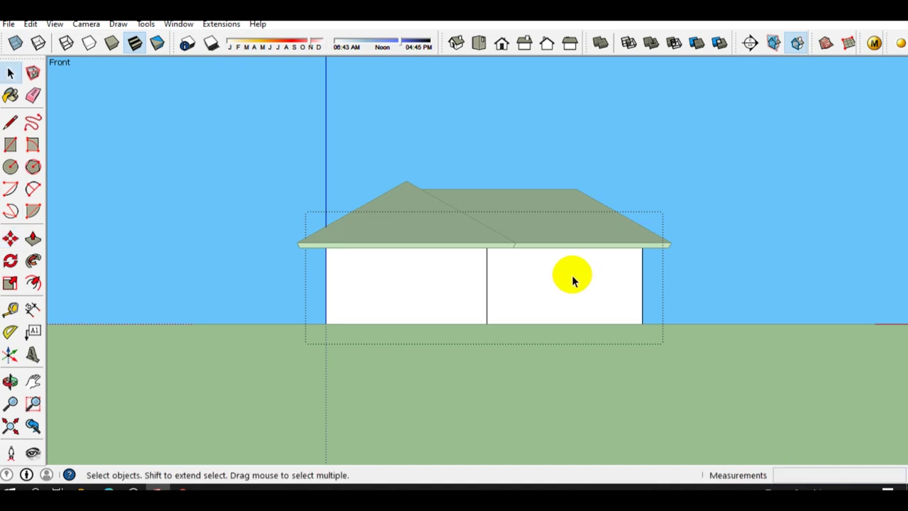
left_click(84, 25)
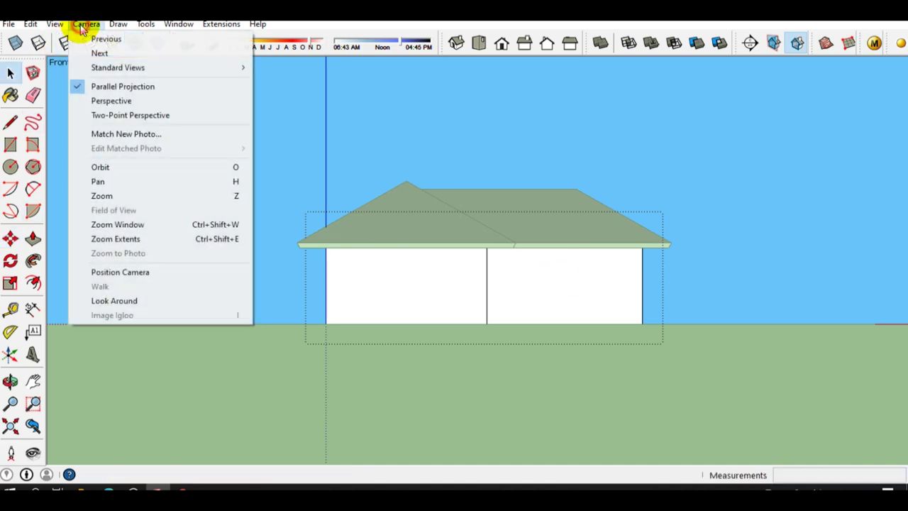
Return to perspective, close the roof group, and orbit to an elevated view of the house
left_click(100, 100)
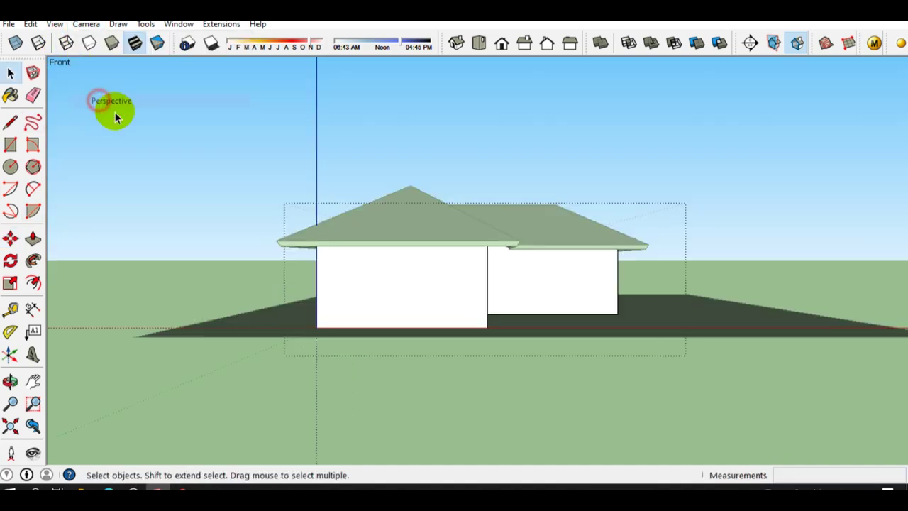
left_click(275, 203)
mouse_move(503, 234)
middle_mouse_down()
mouse_move(319, 331)
mouse_move(525, 310)
mouse_move(381, 126)
mouse_move(550, 214)
mouse_move(600, 290)
middle_mouse_up()
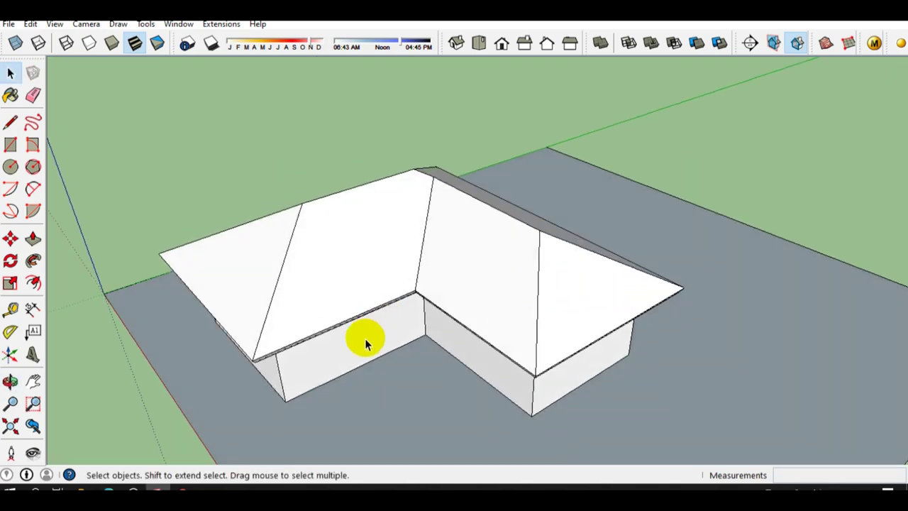
scroll(340, 312, "up", 2)
scroll(330, 300, "up", 3)
mouse_move(331, 300)
middle_mouse_down()
mouse_move(454, 330)
mouse_move(511, 293)
middle_mouse_up()
Orbit and zoom around the house to inspect the L-shaped hip roof from above
scroll(523, 300, "down", 2)
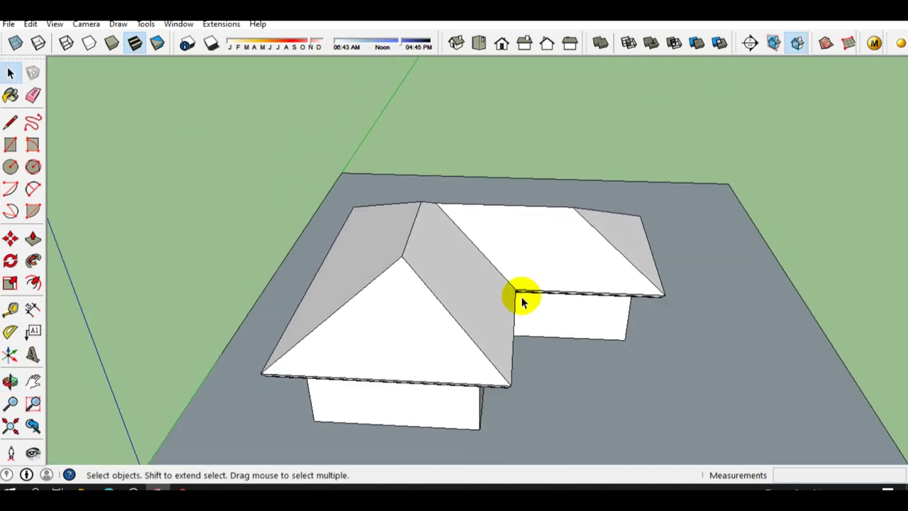
scroll(377, 319, "up", 1)
mouse_move(391, 307)
middle_mouse_down()
mouse_move(416, 251)
mouse_move(522, 254)
mouse_move(369, 300)
mouse_move(320, 331)
mouse_move(234, 336)
middle_mouse_up()
scroll(338, 334, "up", 1)
scroll(339, 334, "up", 2)
scroll(285, 276, "down", 3)
mouse_move(285, 276)
middle_mouse_down()
mouse_move(269, 317)
mouse_move(280, 308)
middle_mouse_up()
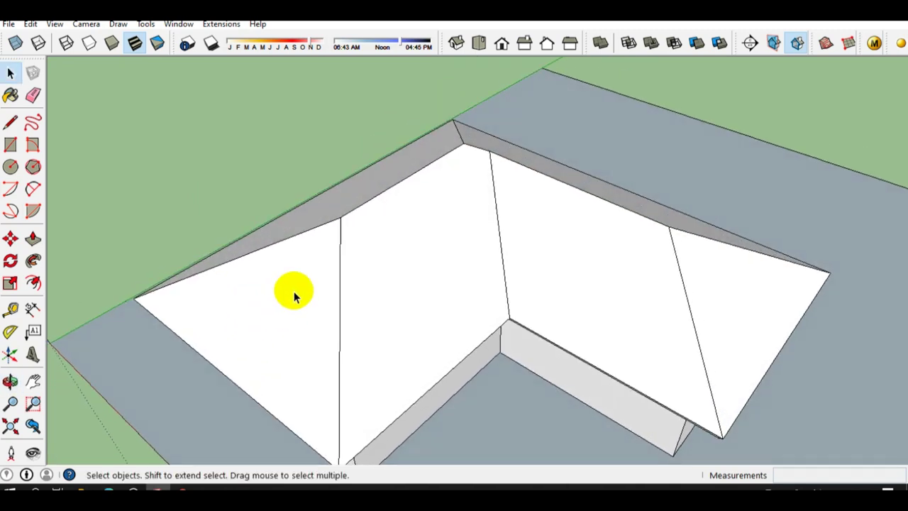
scroll(326, 276, "up", 3)
scroll(326, 276, "down", 3)
mouse_move(326, 276)
middle_mouse_down()
mouse_move(201, 284)
mouse_move(334, 202)
mouse_move(426, 227)
middle_mouse_up()
scroll(428, 225, "up", 3)
scroll(428, 229, "down", 2)
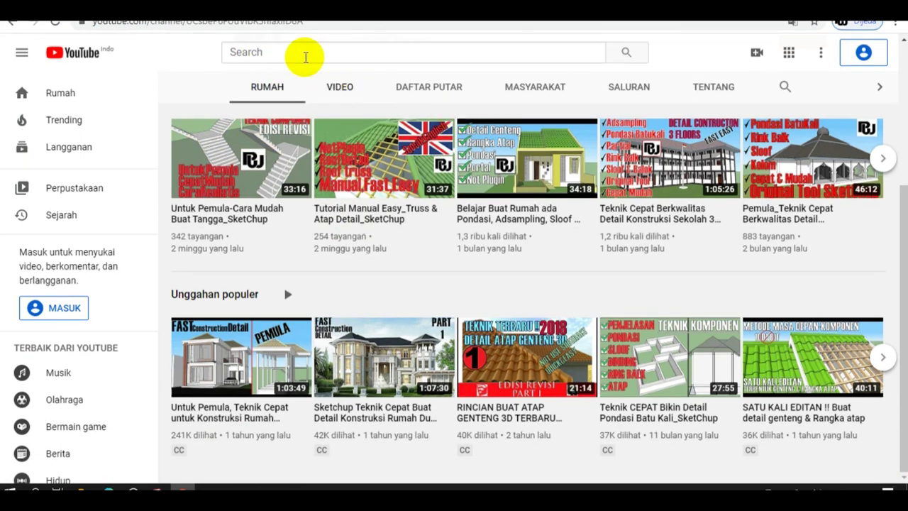
Search Google for 'ukuran detail genteng' and browse the image results for tile specifications
left_click(313, 26)
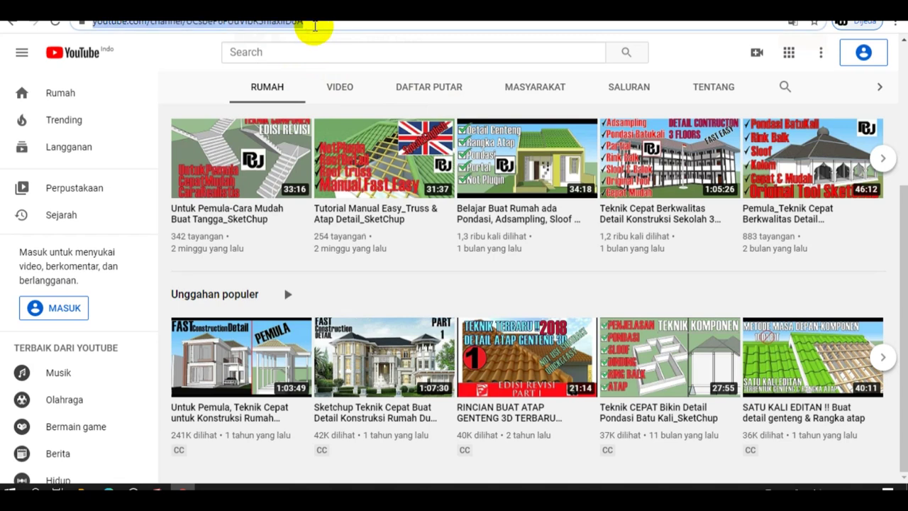
type("u")
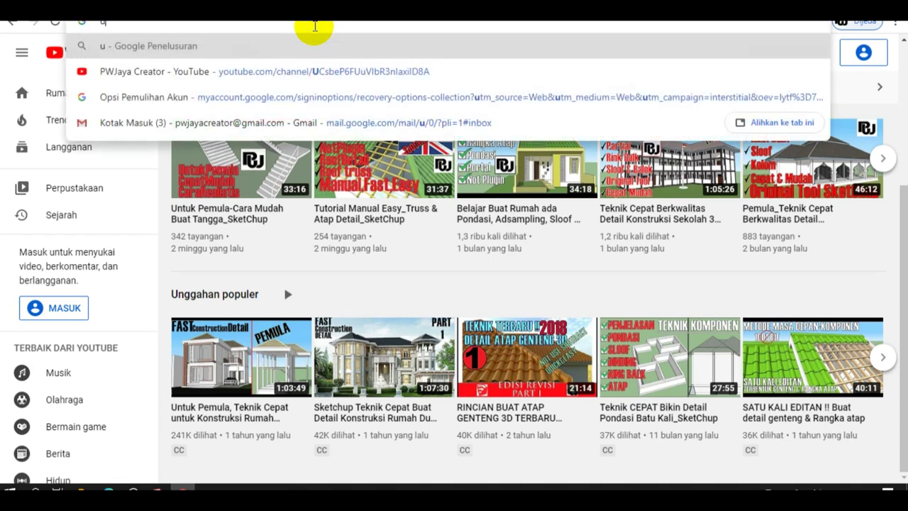
type("kuran detail gente")
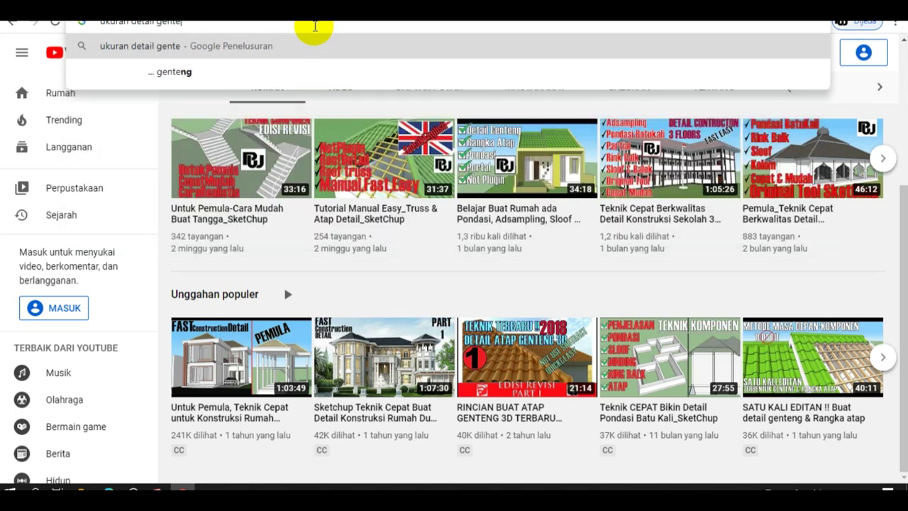
type("ng")
key("Return")
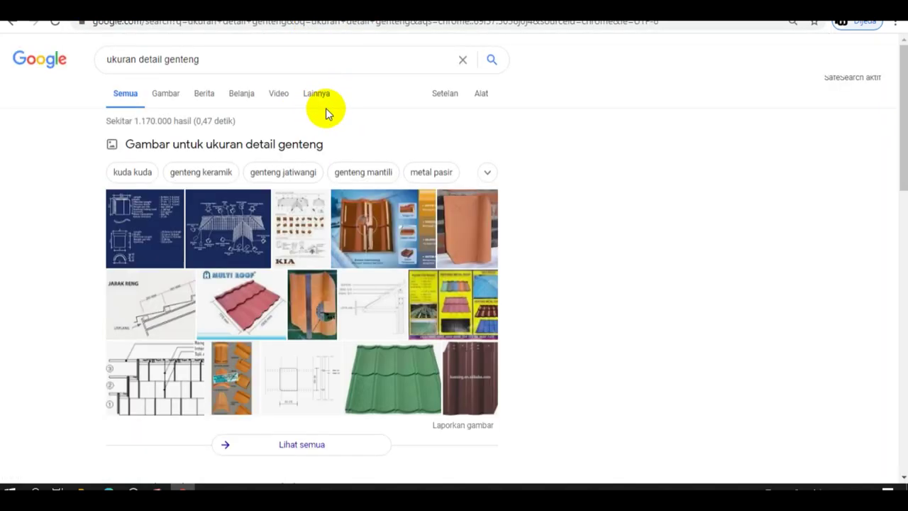
left_click(163, 96)
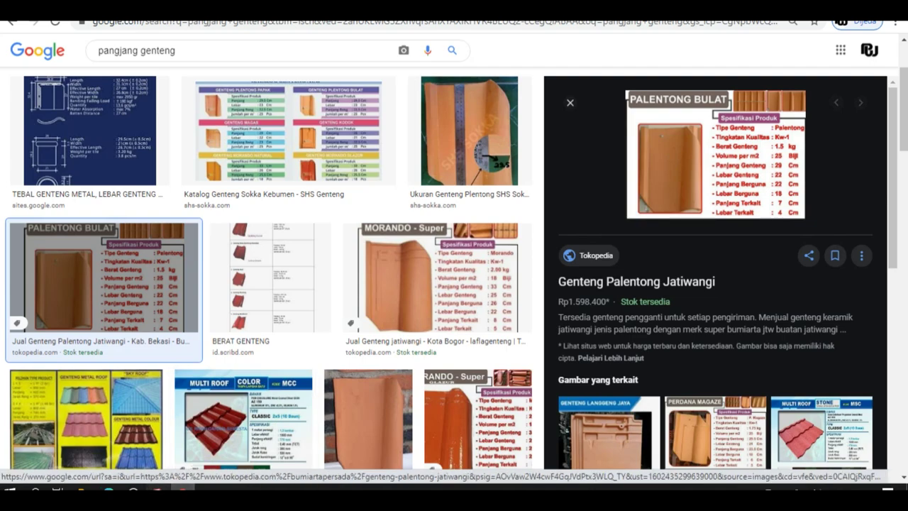
scroll(170, 314, "up", 3)
scroll(253, 319, "up", 2)
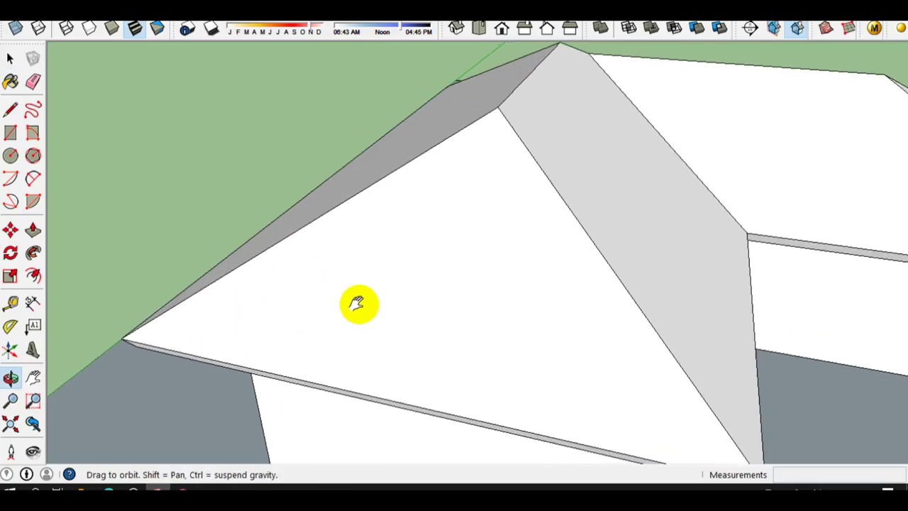
Place a Tape Measure guide 290 mm from the roof eave edge
scroll(369, 309, "up", 2)
scroll(355, 328, "up", 2)
key("t")
scroll(341, 328, "up", 1)
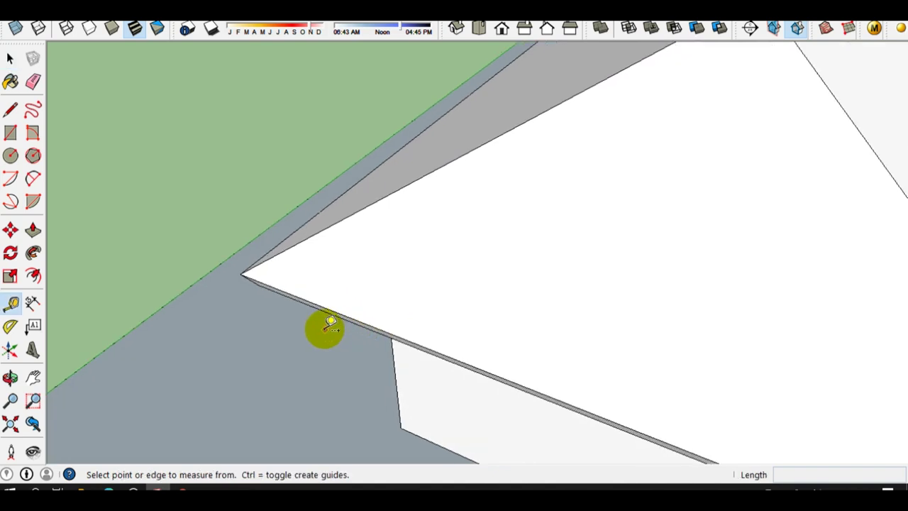
scroll(333, 320, "up", 1)
scroll(343, 301, "up", 1)
left_click(333, 312)
type("290")
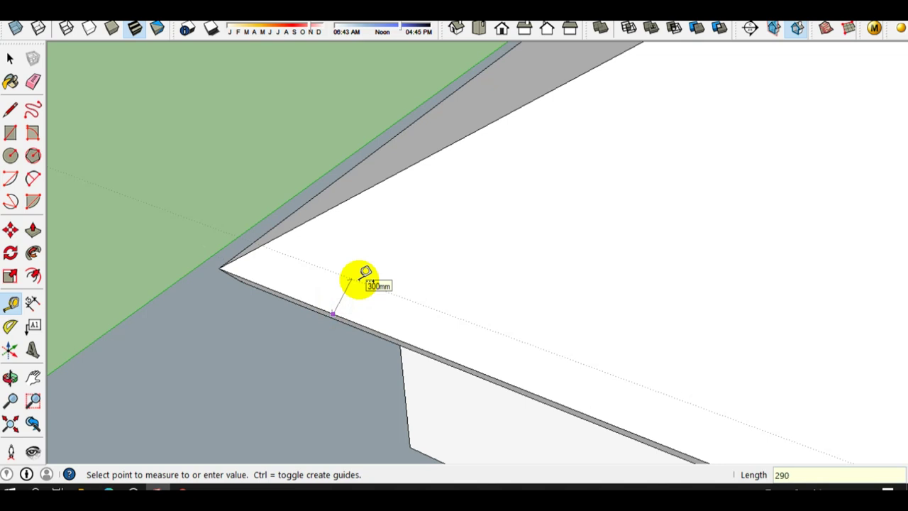
key("Return")
key("space")
mouse_move(277, 233)
middle_mouse_down("shift")
mouse_move(274, 277)
mouse_move(266, 271)
mouse_move(395, 217)
middle_mouse_up("shift")
middle_click_drag(533, 255, 494, 284, "shift")
Add a second guide another 290 mm up from the first guide
key("t")
scroll(494, 283, "up", 1)
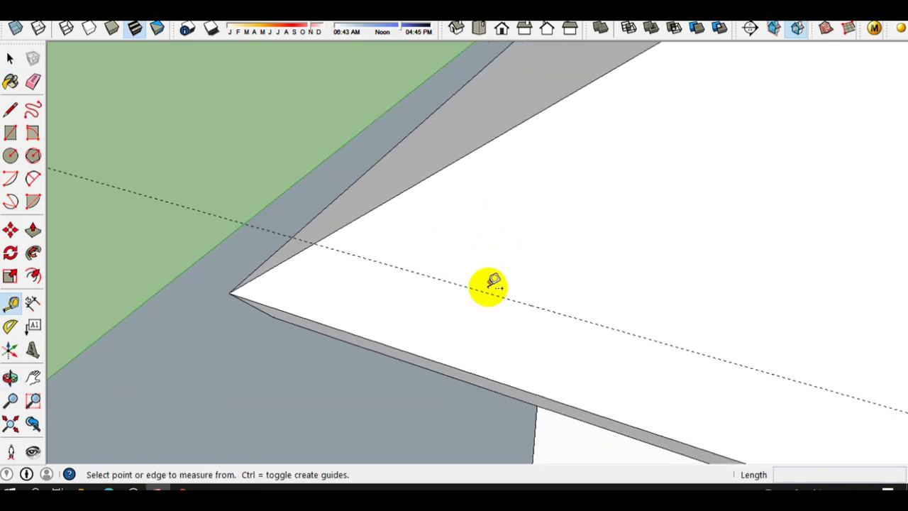
left_click(486, 292)
type("290")
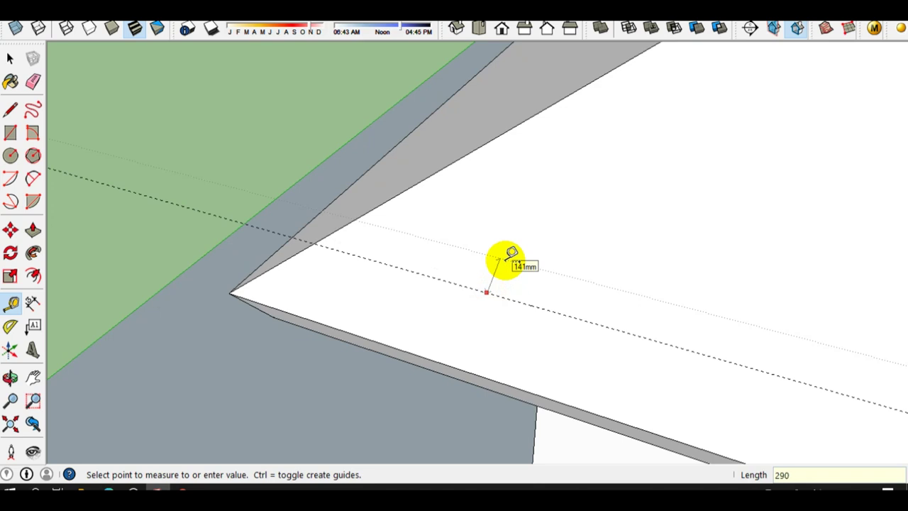
key("Return")
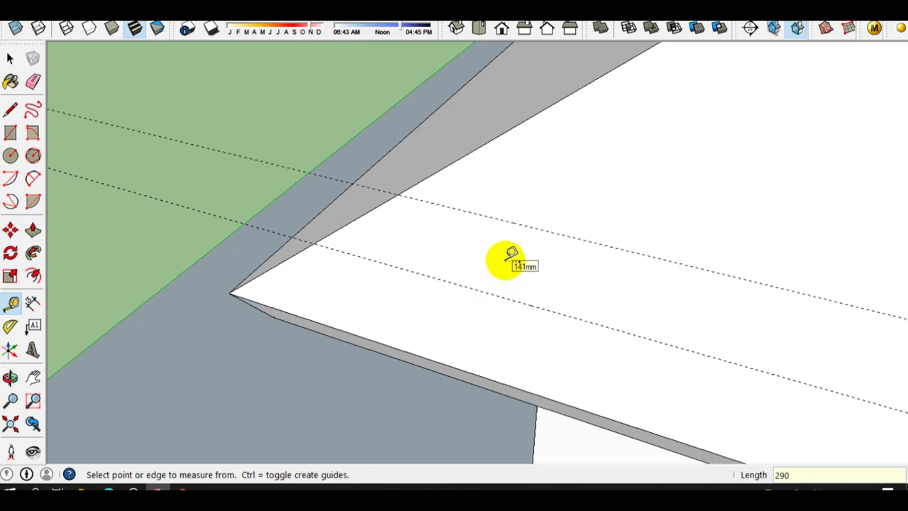
key("space")
Draw two lines from the guides' hip intersections down to the eave edge
key("l")
scroll(398, 224, "up", 1)
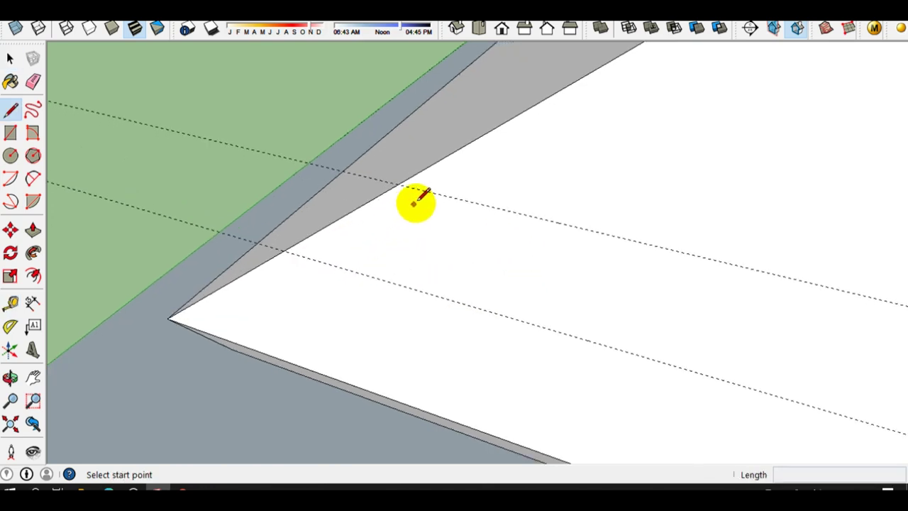
scroll(411, 203, "up", 2)
left_click(395, 178)
scroll(399, 229, "down", 1)
scroll(376, 284, "down", 1)
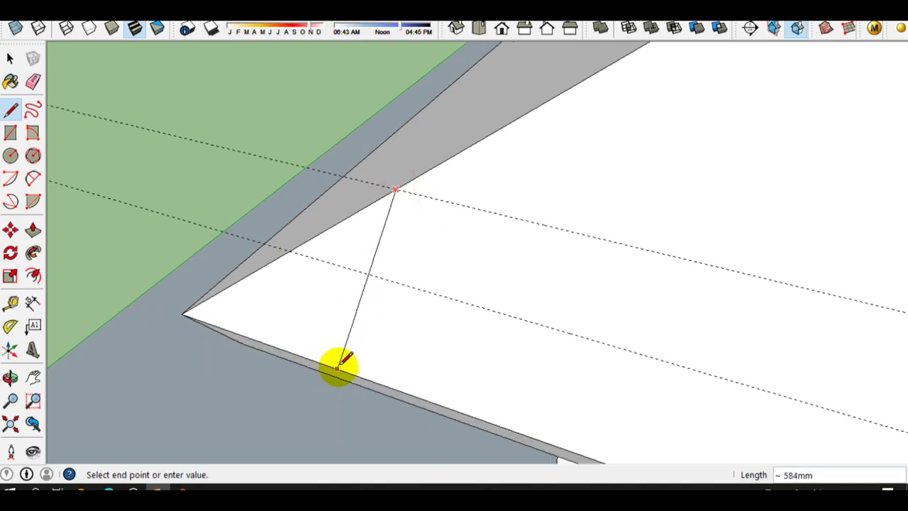
mouse_move(367, 358)
middle_mouse_down()
mouse_move(500, 338)
mouse_move(444, 371)
middle_mouse_up()
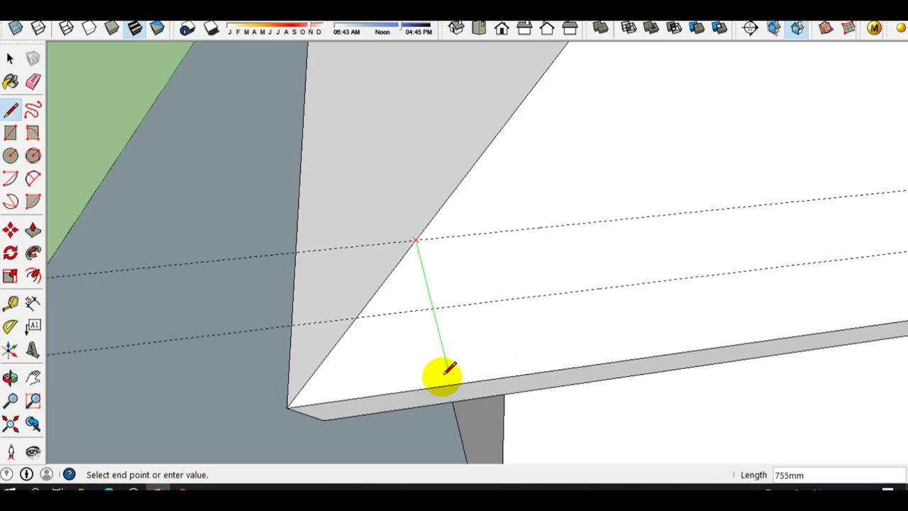
left_click(438, 384)
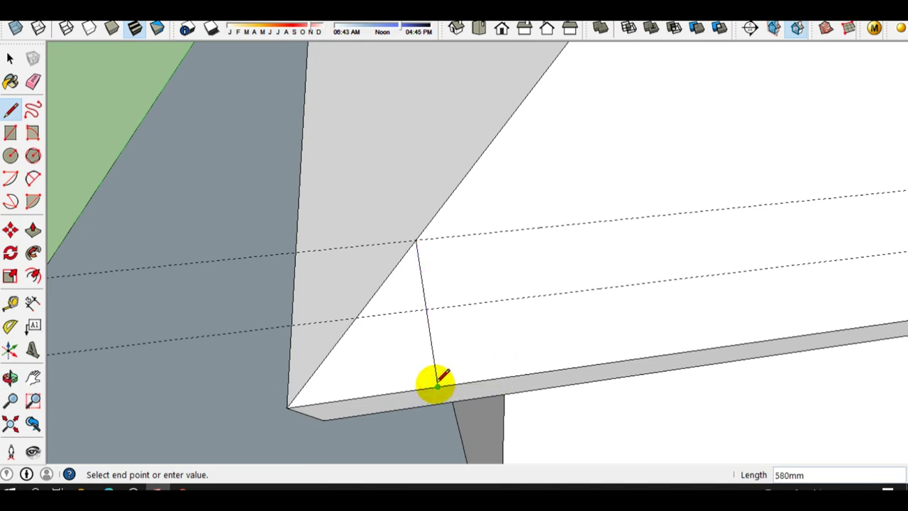
left_click(355, 317)
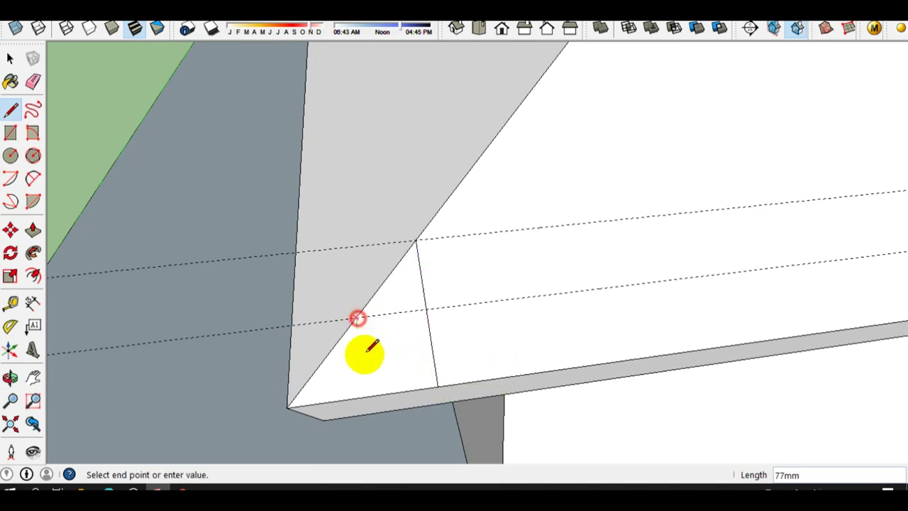
mouse_move(381, 373)
middle_mouse_down()
mouse_move(405, 383)
mouse_move(397, 398)
middle_mouse_up()
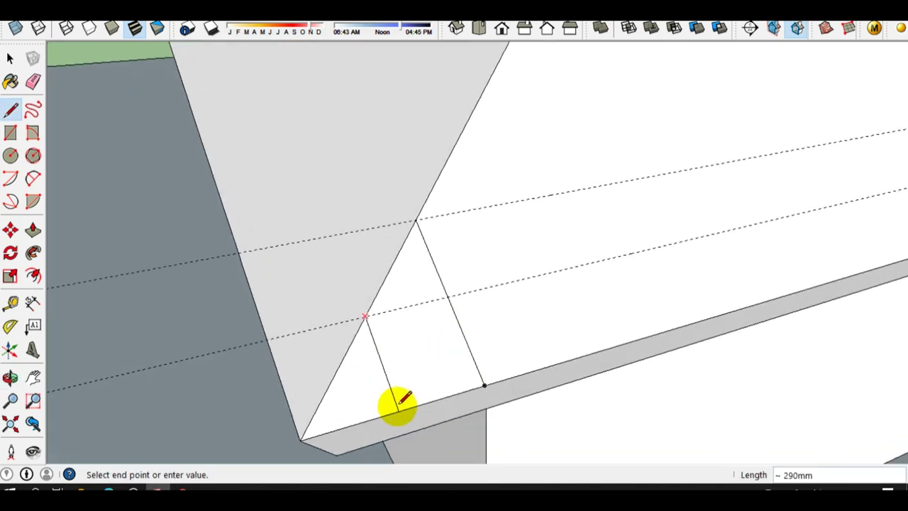
left_click(396, 410)
Draw the top and bottom edges to close the small tile-sized face
key("space")
scroll(420, 308, "up", 2)
mouse_move(419, 308)
middle_mouse_down()
mouse_move(348, 347)
mouse_move(354, 351)
middle_mouse_up()
key("l")
left_click(341, 306)
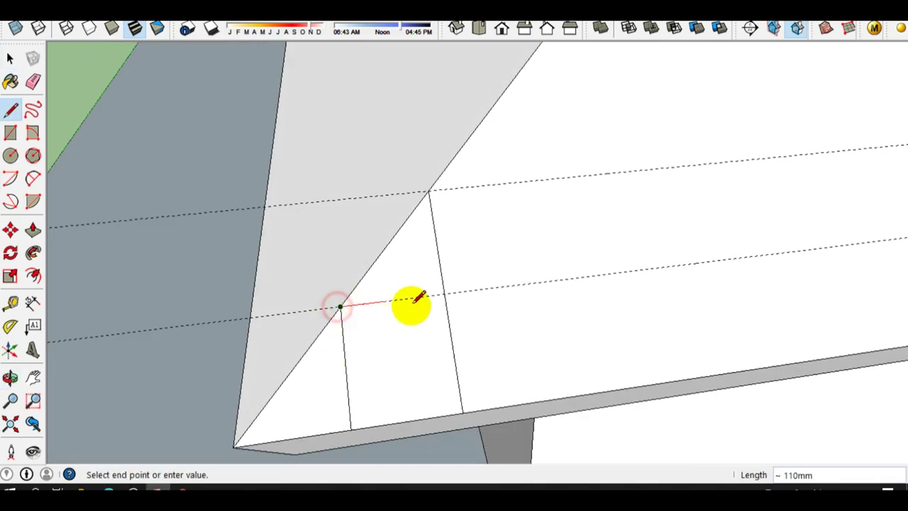
left_click(442, 293)
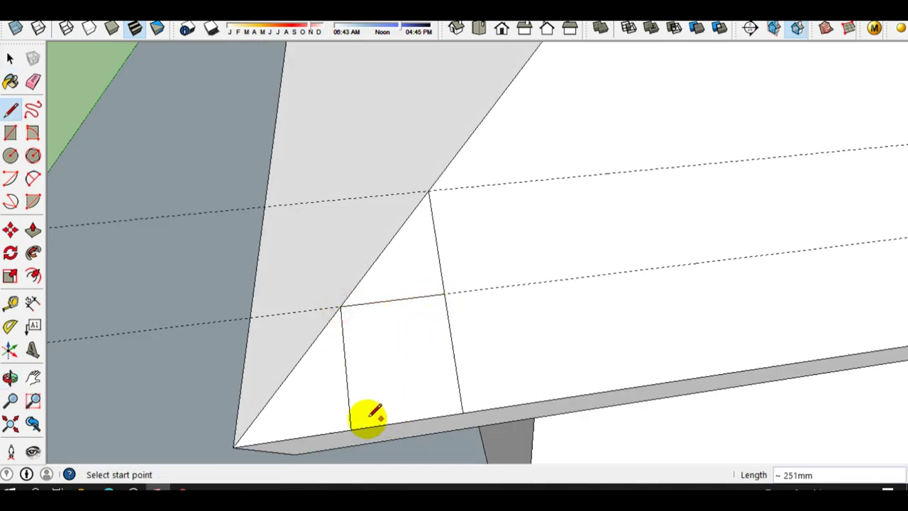
left_click(349, 428)
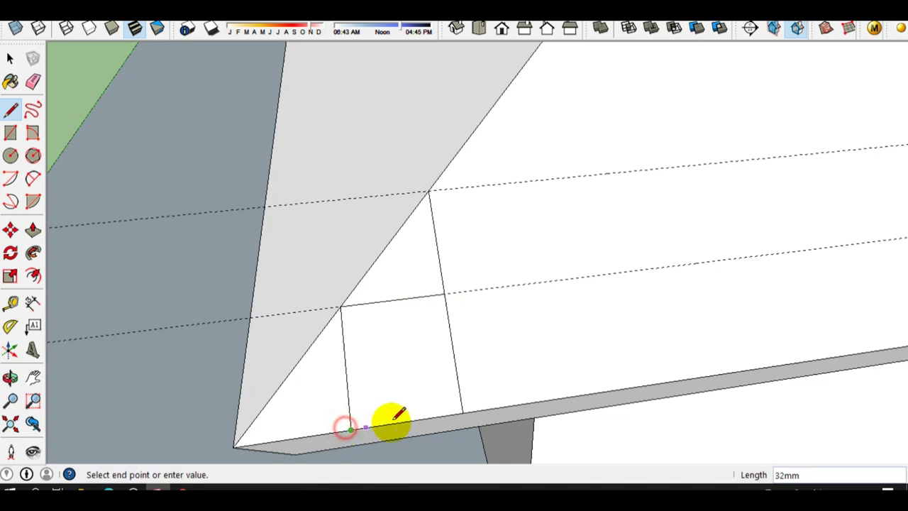
left_click(461, 410)
key("space")
left_click(425, 379)
mouse_move(425, 379)
middle_mouse_down()
mouse_move(294, 371)
mouse_move(399, 342)
middle_mouse_up()
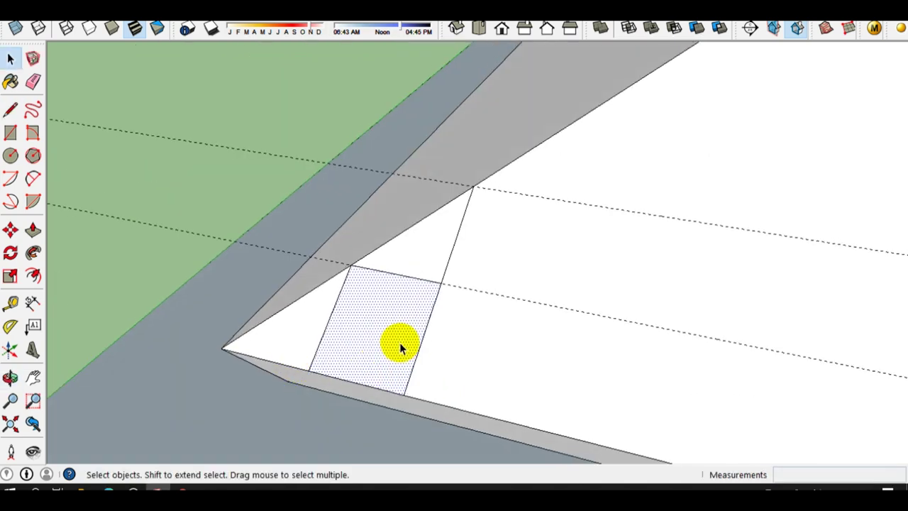
Group the small corner face with its edges and make it a component
double_click(395, 339)
right_click(394, 331)
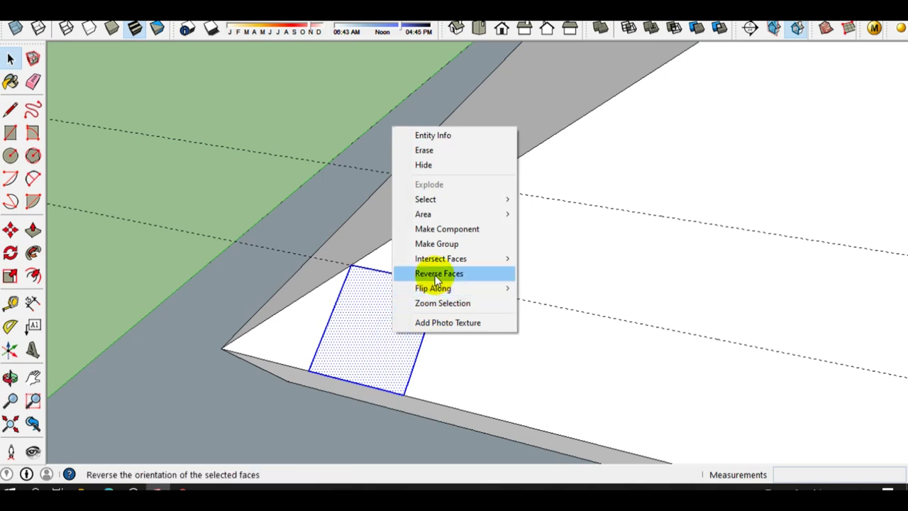
left_click(432, 249)
right_click(368, 333)
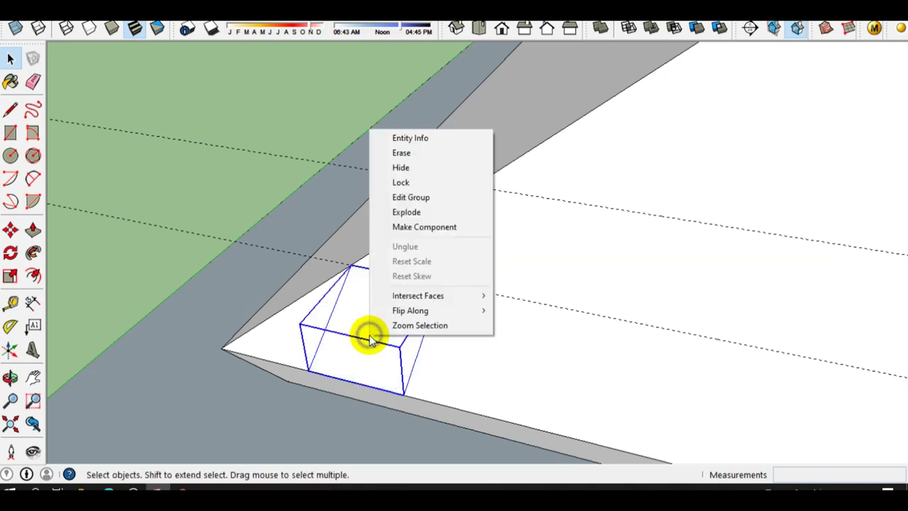
left_click(425, 228)
Erase the dashed guide lines and the extra edge above the small rectangle
middle_click_drag(426, 233, 436, 298)
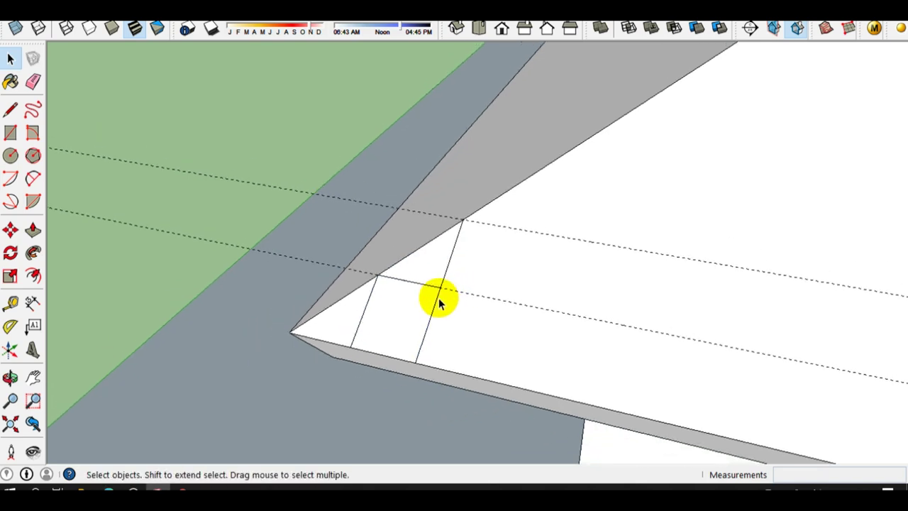
key("e")
left_click_drag(488, 310, 527, 221)
left_click(520, 300)
left_click(448, 264)
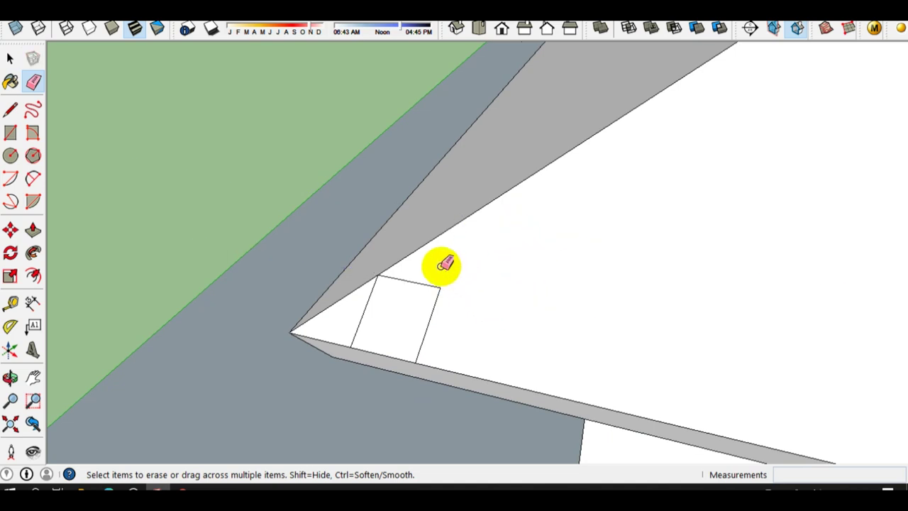
scroll(385, 325, "up", 2)
scroll(374, 324, "up", 1)
key("space")
Check the box component, then select the whole roof group from a higher view
left_click(387, 334)
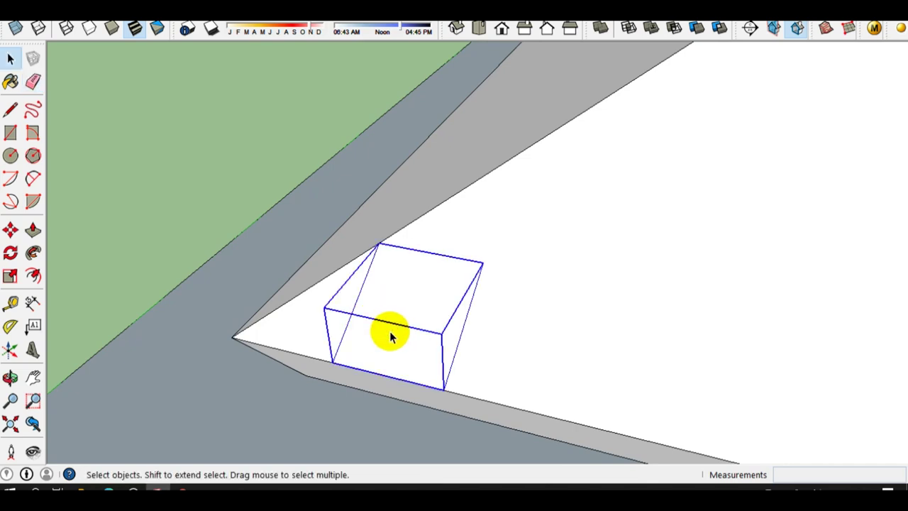
double_click(389, 335)
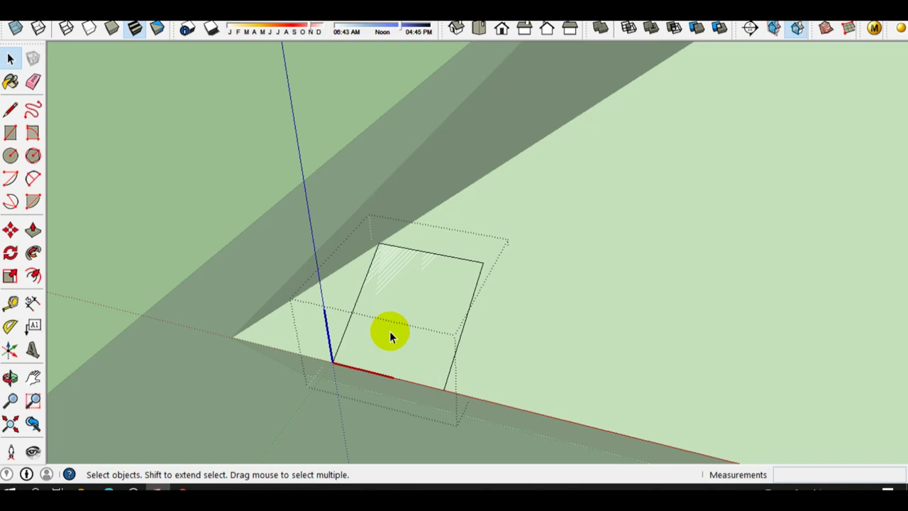
key("Escape")
left_click(389, 328)
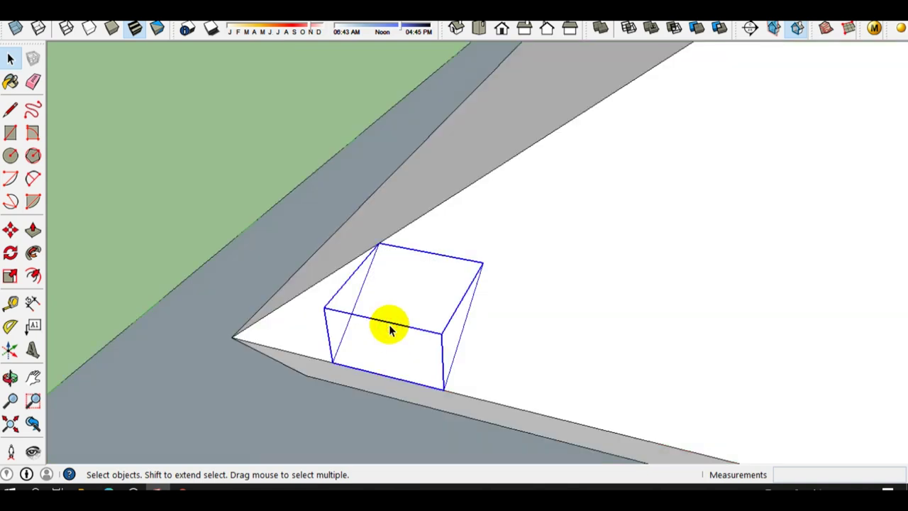
scroll(390, 329, "down", 2)
scroll(331, 313, "down", 2)
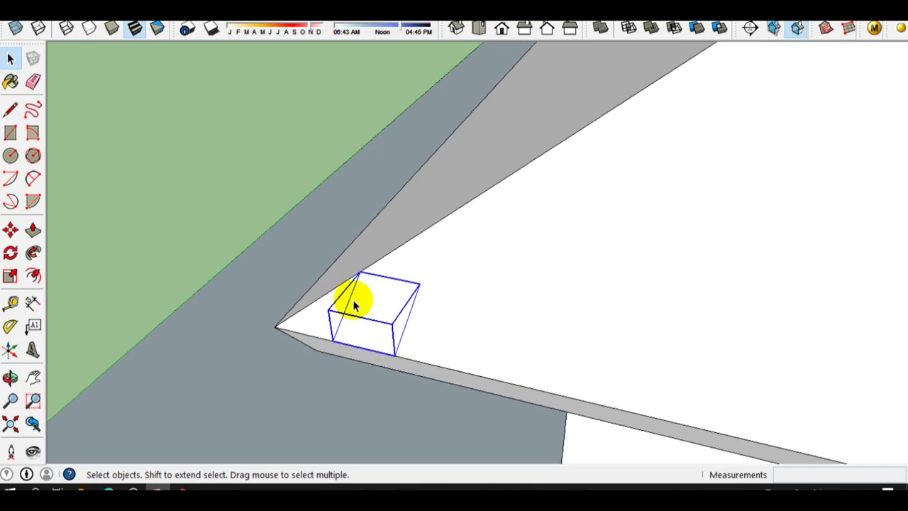
middle_click_drag(350, 300, 530, 276)
left_click(530, 277)
scroll(482, 275, "down", 2)
mouse_move(438, 274)
middle_mouse_down()
mouse_move(391, 300)
mouse_move(515, 246)
mouse_move(308, 248)
mouse_move(586, 253)
mouse_move(575, 244)
middle_mouse_up()
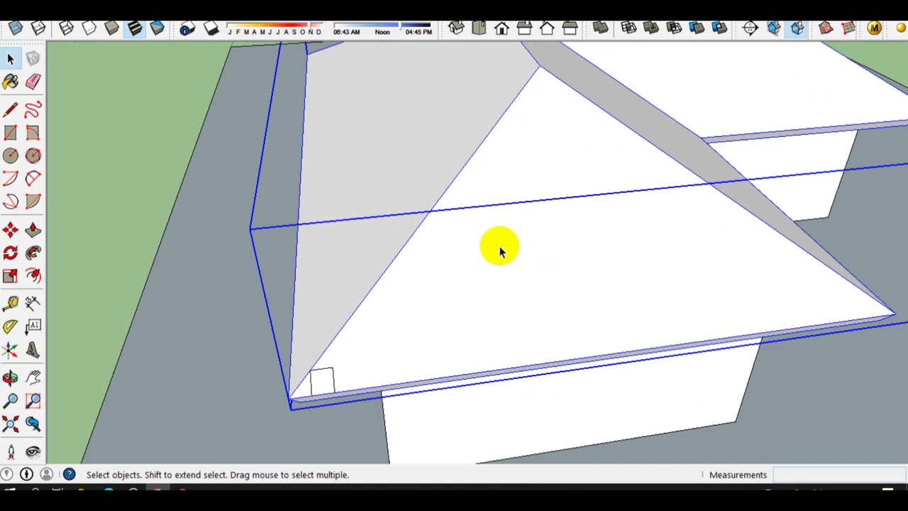
Inside the roof group, paint the front and left faces Translucent_Glass_Gray
scroll(500, 252, "down", 1)
scroll(426, 220, "down", 2)
double_click(499, 174)
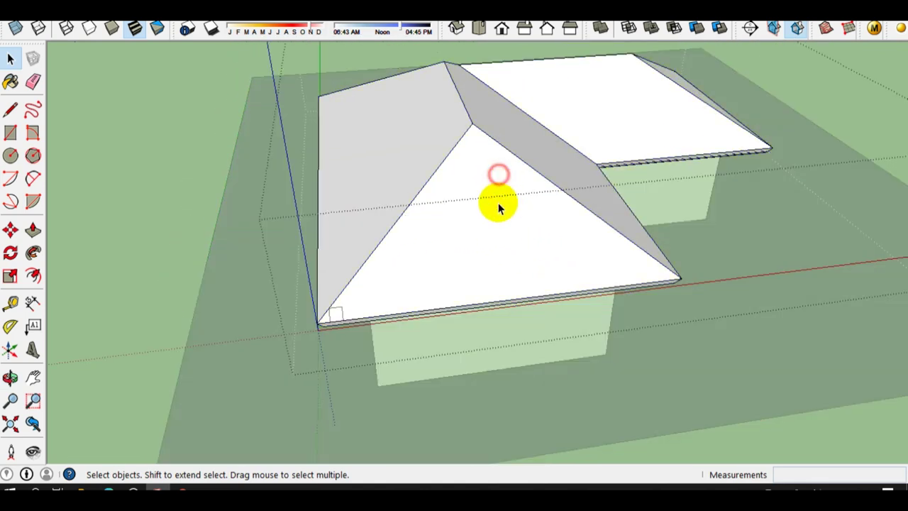
key("b")
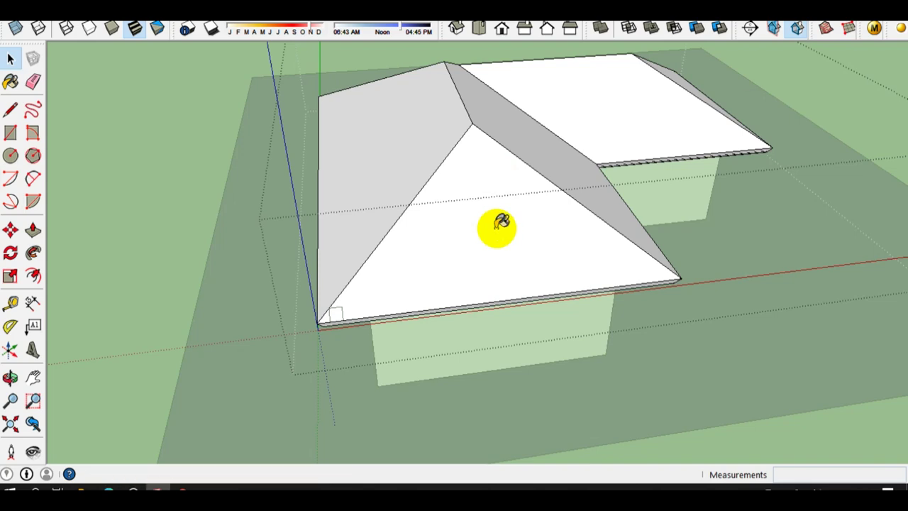
left_click(759, 261)
left_click(519, 245)
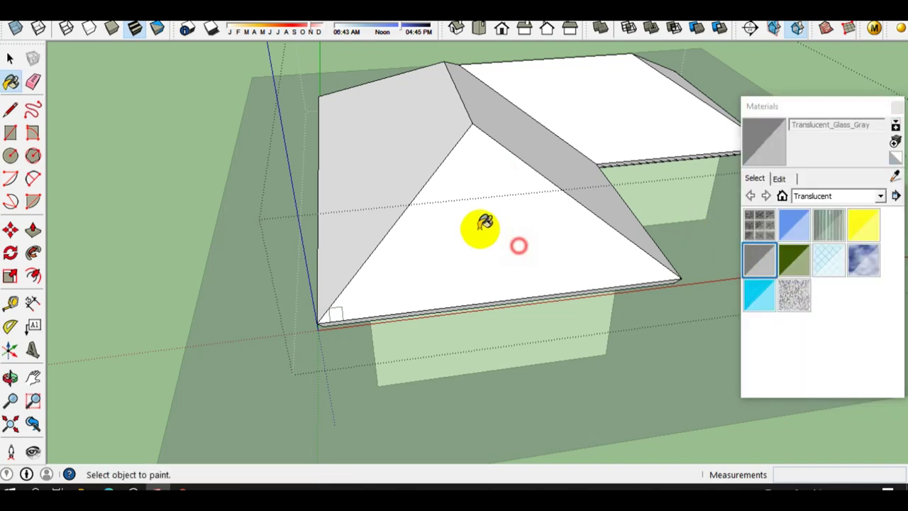
left_click(421, 159)
Paint the remaining white roof faces with Translucent_Glass_Gray
mouse_move(513, 127)
middle_mouse_down()
mouse_move(367, 231)
mouse_move(369, 189)
middle_mouse_up()
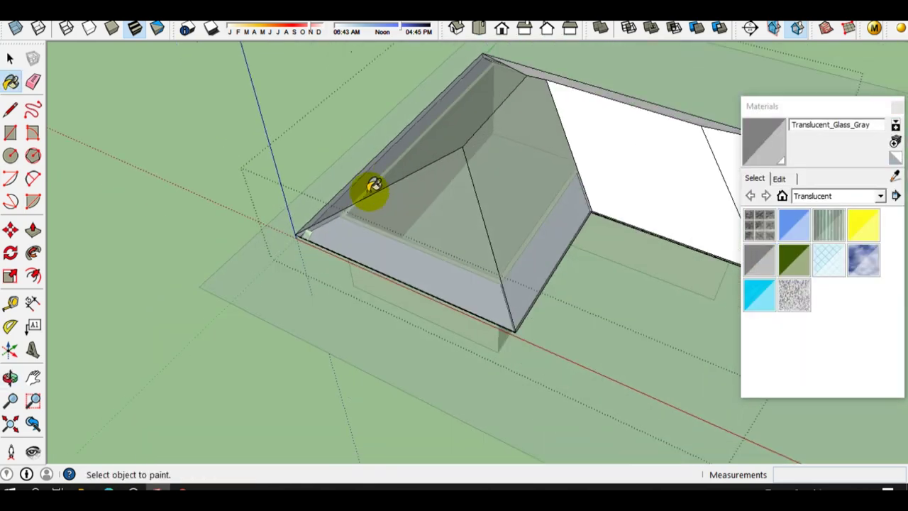
mouse_move(480, 197)
middle_mouse_down()
mouse_move(442, 218)
mouse_move(124, 201)
middle_mouse_up()
left_click(442, 217)
left_click(542, 224)
left_click(551, 185)
scroll(521, 188, "down", 2)
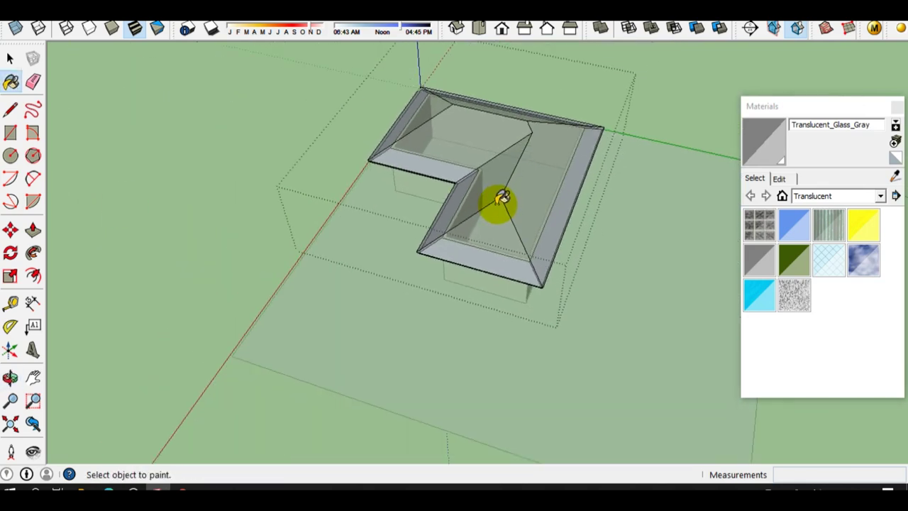
key("space")
Orbit around the translucent L-shaped roof to view the tile box at the corner
scroll(370, 141, "up", 2)
middle_click_drag(370, 142, 735, 183)
mouse_move(385, 192)
middle_mouse_down()
mouse_move(310, 162)
mouse_move(337, 173)
mouse_move(159, 172)
middle_mouse_up()
mouse_move(429, 174)
middle_mouse_down()
mouse_move(365, 152)
mouse_move(244, 231)
mouse_move(359, 229)
middle_mouse_up()
scroll(241, 234, "up", 2)
scroll(275, 260, "up", 2)
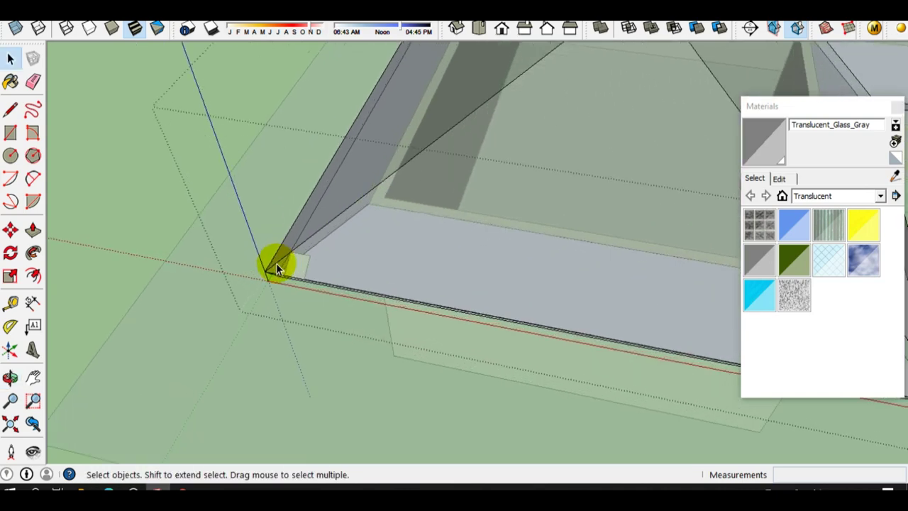
Ctrl-copy the corner tile cube with Move and place the copy right beside the original
scroll(276, 264, "up", 2)
scroll(288, 261, "up", 1)
scroll(288, 261, "up", 1)
scroll(292, 264, "up", 1)
scroll(296, 268, "up", 1)
scroll(298, 265, "up", 1)
scroll(307, 273, "up", 1)
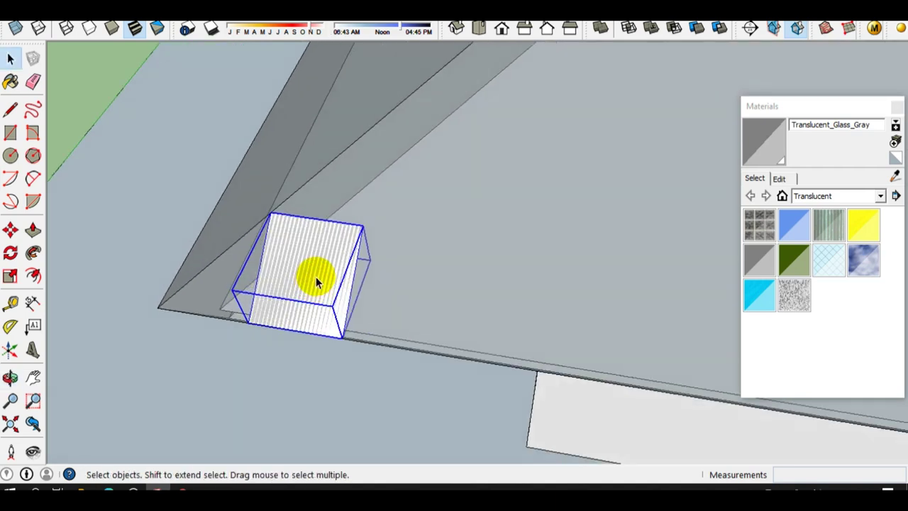
key("m")
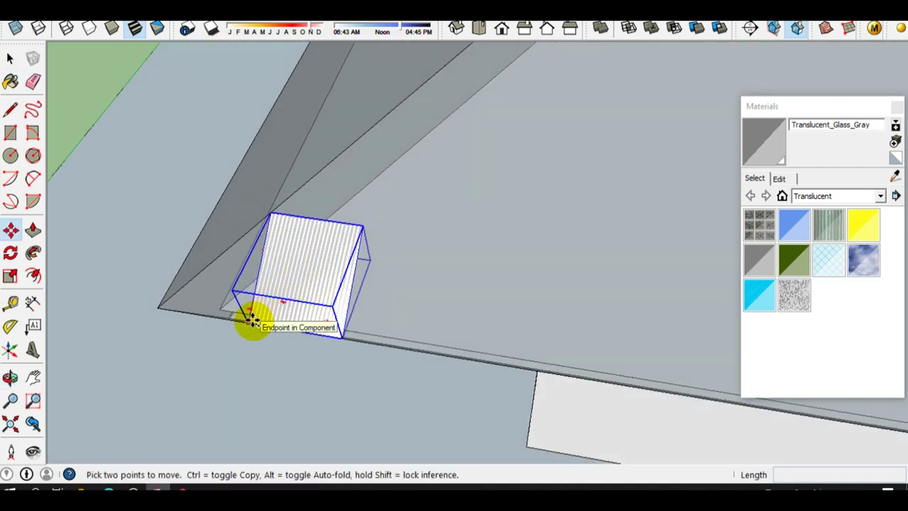
left_click(252, 321)
key("ctrl")
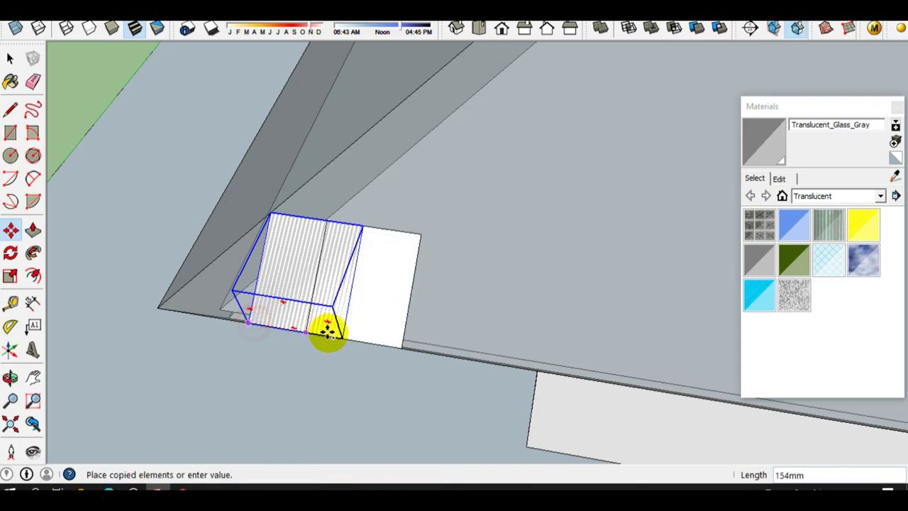
left_click(341, 334)
key("space")
Make the copied cube on the right a unique component, independent of the original
middle_click_drag(385, 324, 362, 298)
left_click(303, 279)
left_click(405, 288)
left_click(324, 277)
left_click(398, 287)
left_click(305, 274)
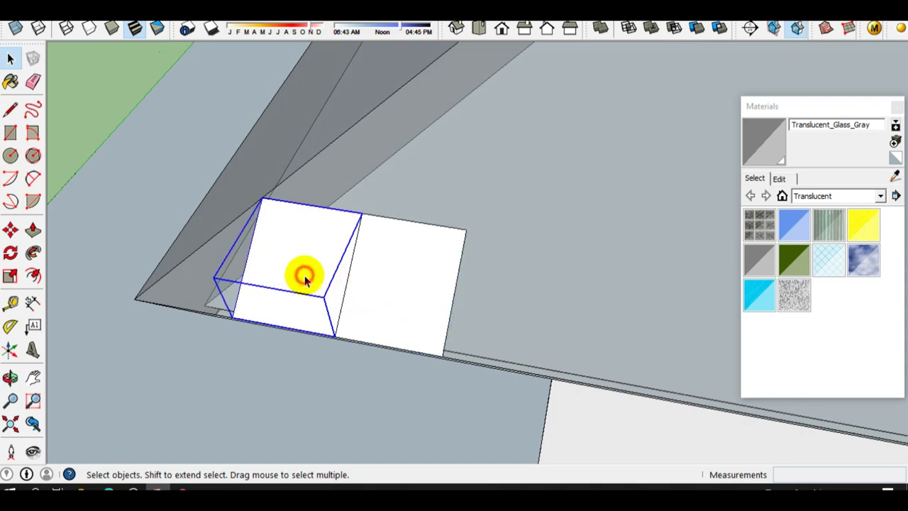
left_click(394, 285)
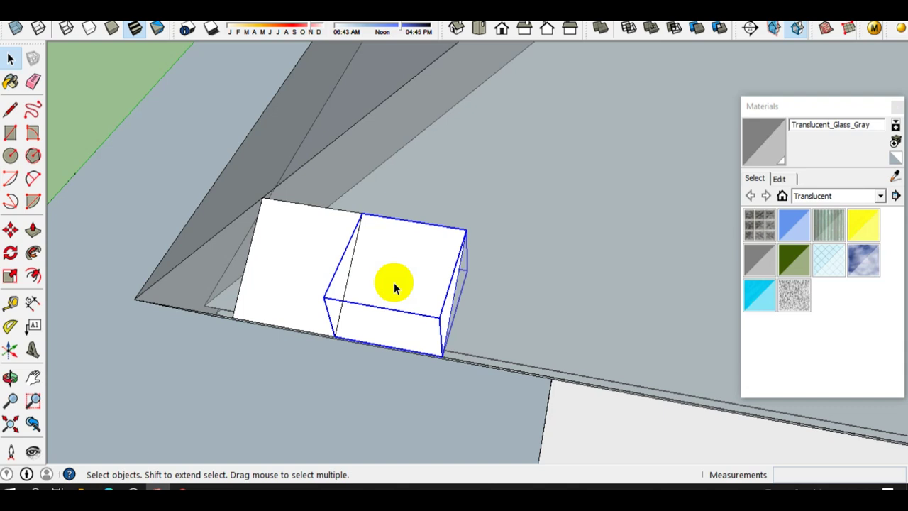
right_click(394, 282)
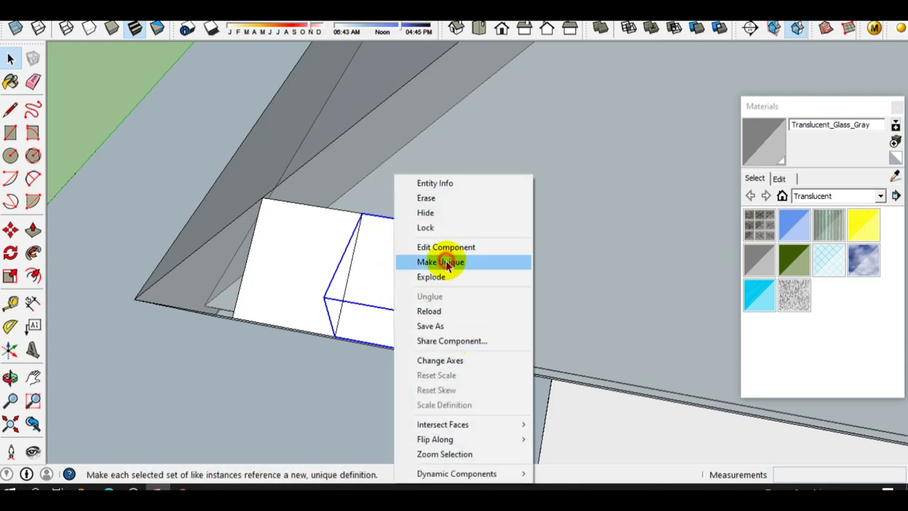
left_click(449, 265)
Switch the Materials panel to the Colors category
scroll(431, 282, "down", 2)
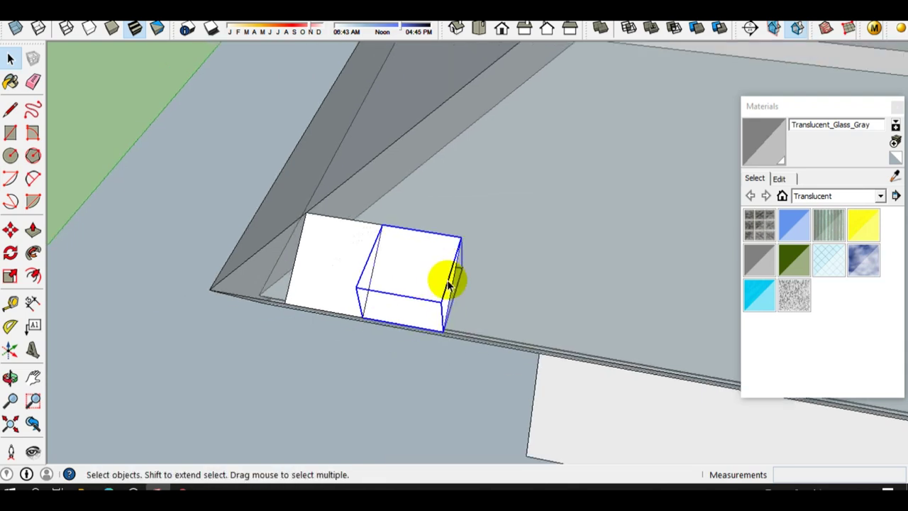
left_click(880, 195)
scroll(844, 318, "up", 3)
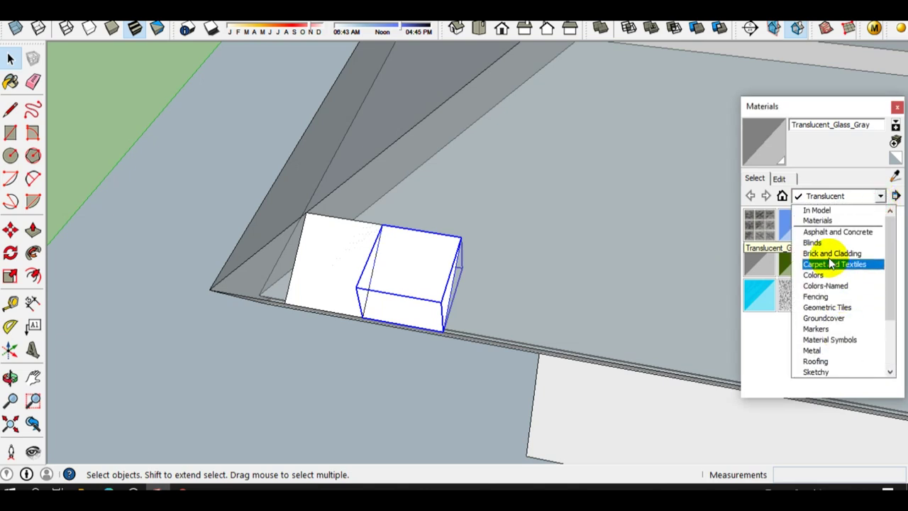
left_click(827, 276)
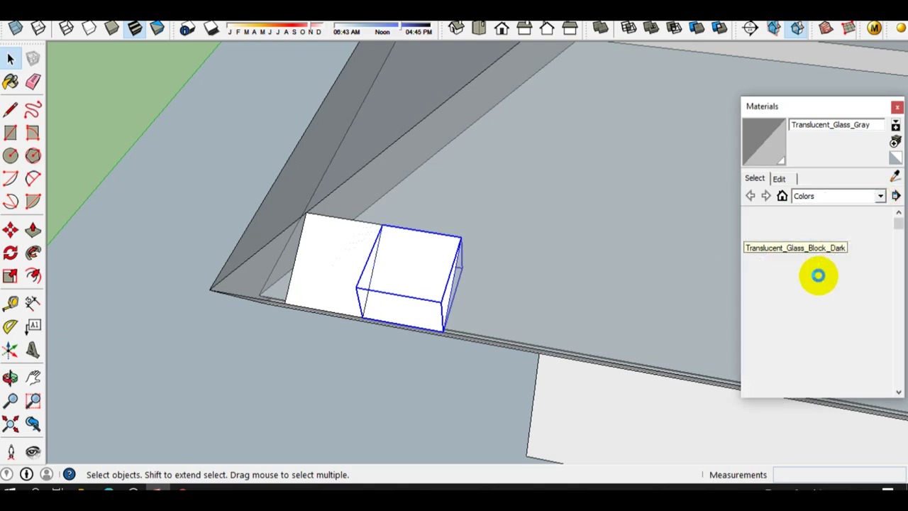
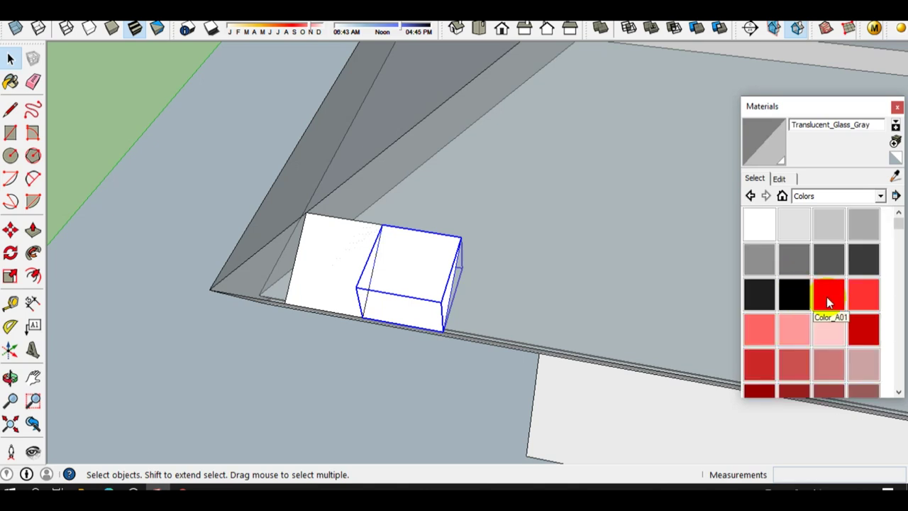
Inside its group, paint the small box's white face with the dark red Color_A06 material
double_click(419, 300)
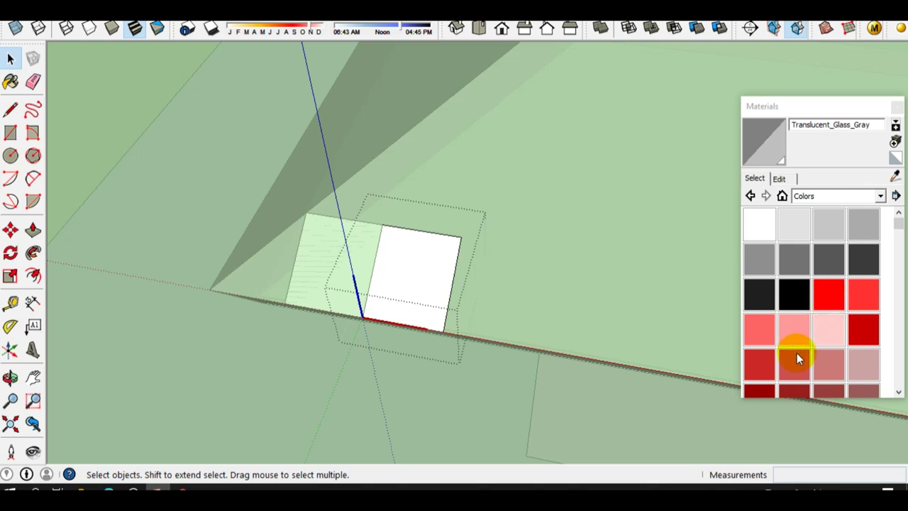
left_click(861, 328)
left_click(432, 269)
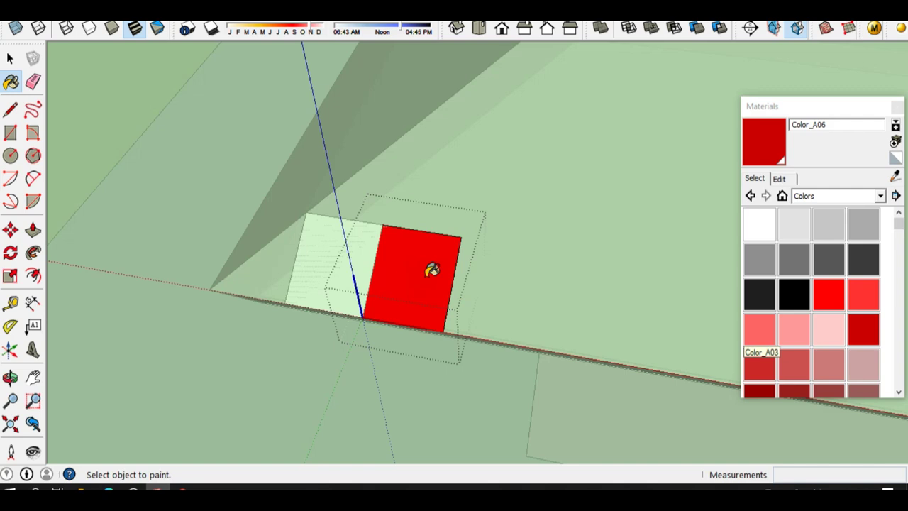
key("space")
key("Escape")
left_click(375, 275)
Select the white box and the red box beside it
left_click(324, 270)
left_click(412, 281)
scroll(401, 284, "up", 2)
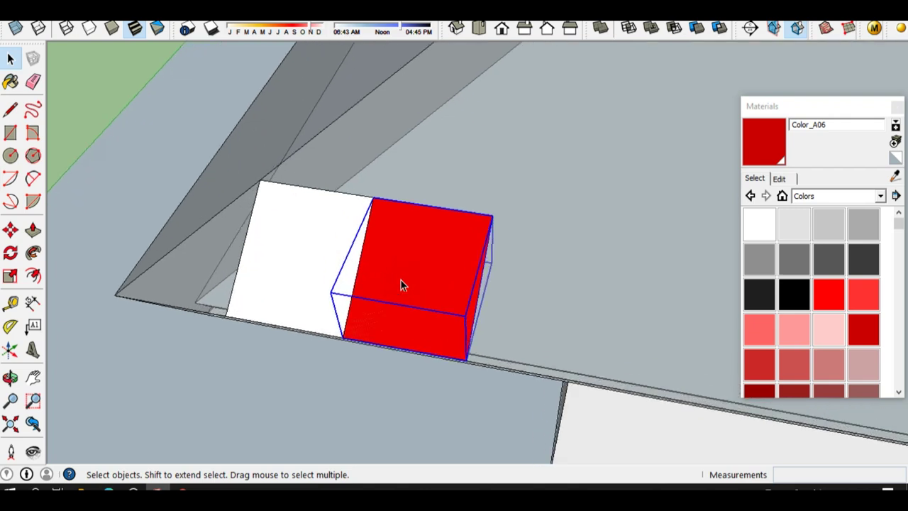
Move the white and red boxes together about 126mm toward the roof-edge corner
left_click(332, 270)
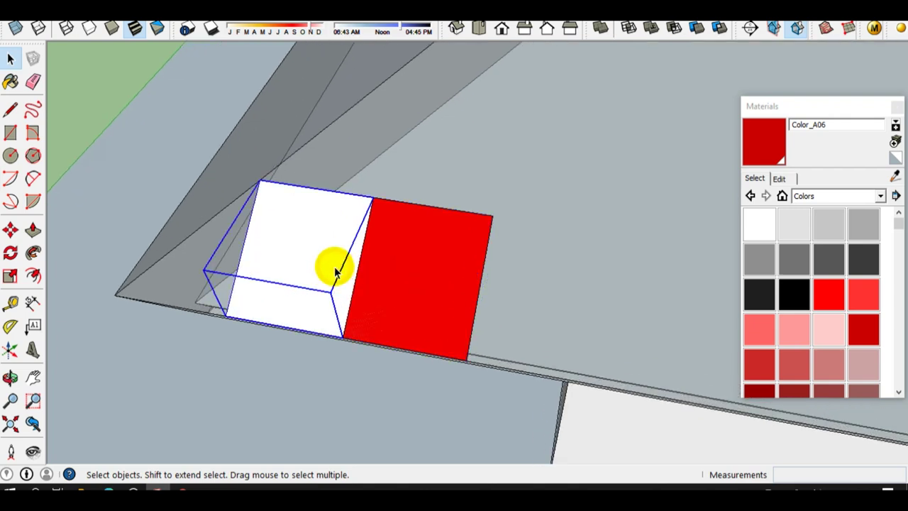
left_click(392, 279, "shift")
scroll(355, 270, "down", 3)
scroll(314, 248, "up", 3)
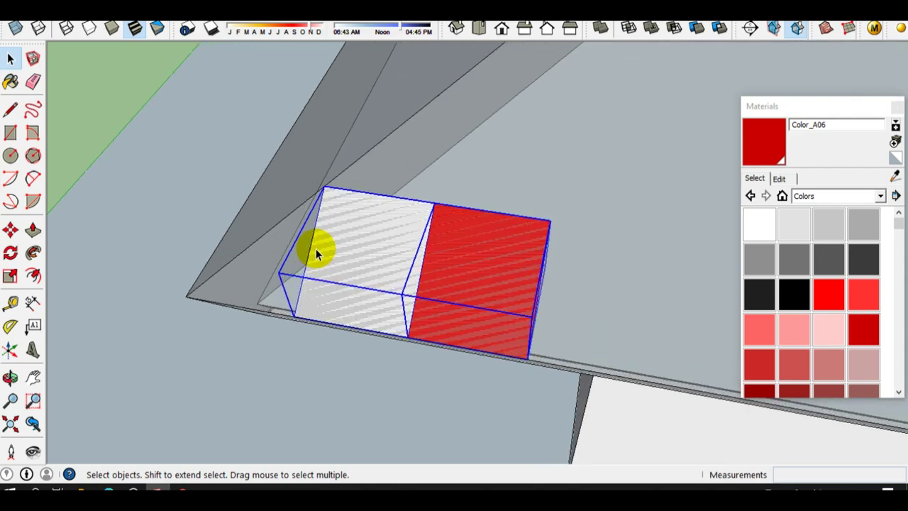
key("m")
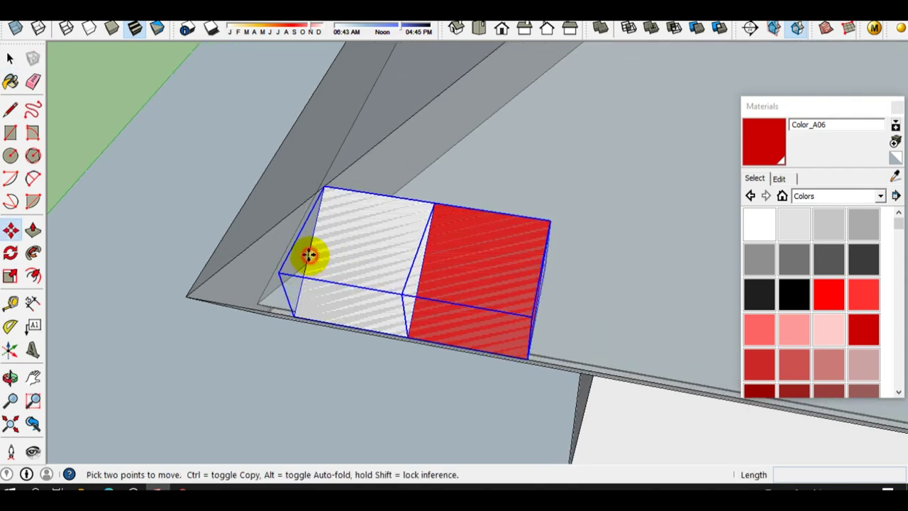
left_click(308, 257)
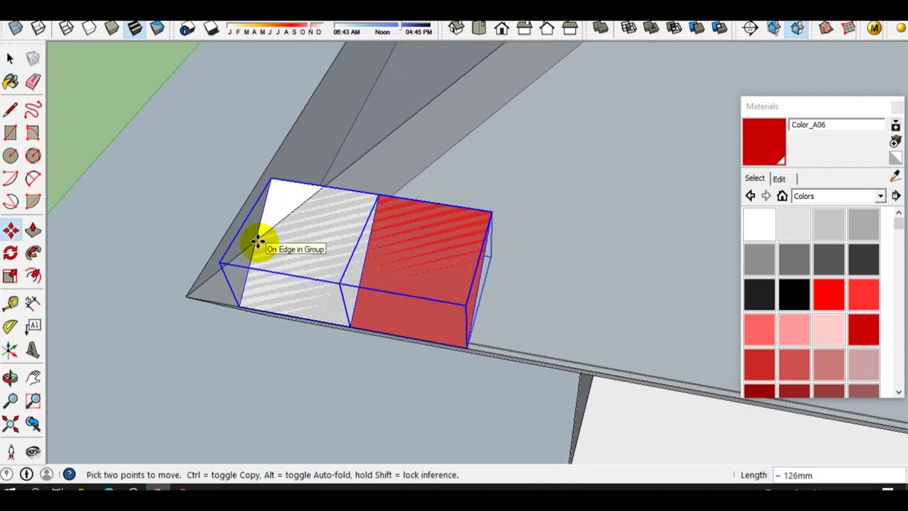
left_click(246, 293)
key("space")
Slide both boxes a further 27mm left so the red box sits beside the white one
middle_click_drag(255, 279, 367, 248)
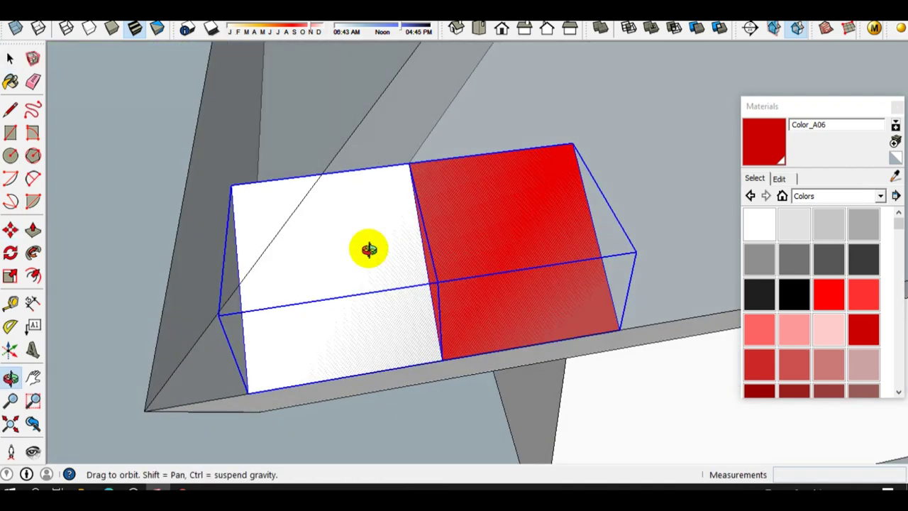
scroll(326, 255, "down", 2)
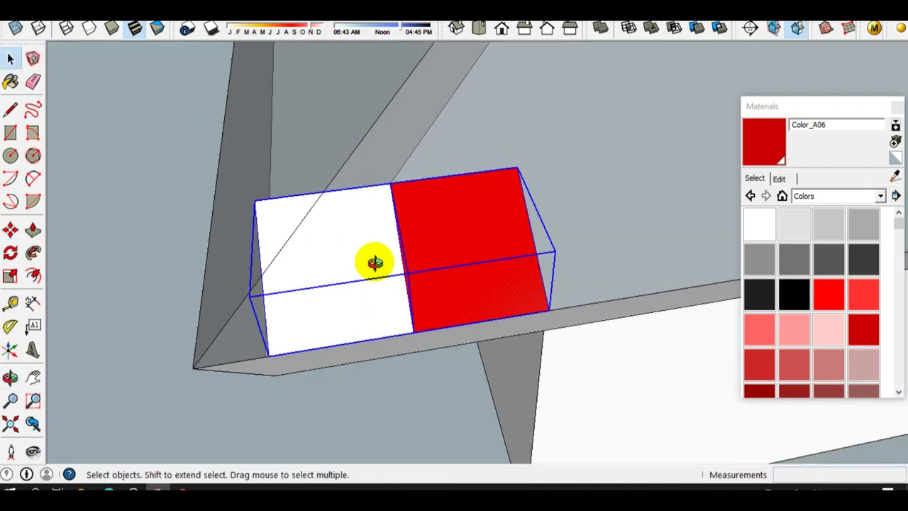
middle_click_drag(371, 260, 334, 263)
scroll(273, 269, "up", 2)
middle_click_drag(273, 268, 318, 256)
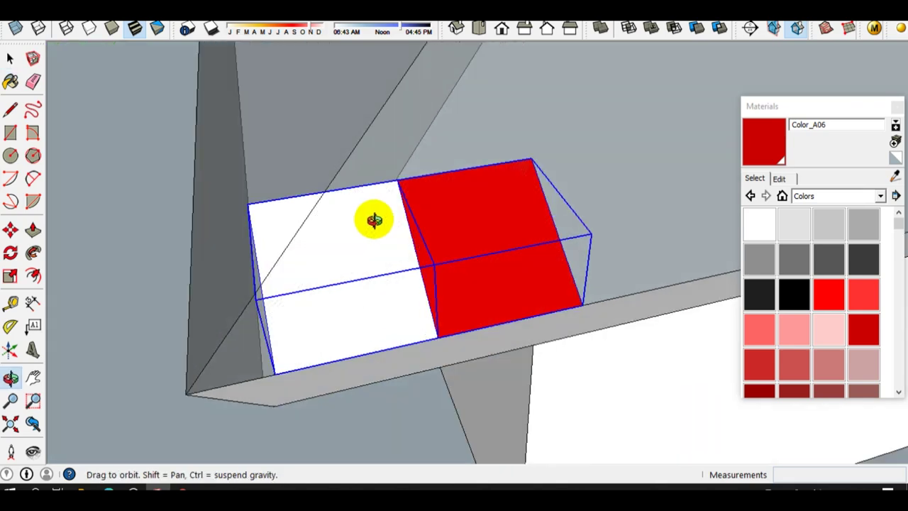
scroll(282, 268, "up", 1)
key("m")
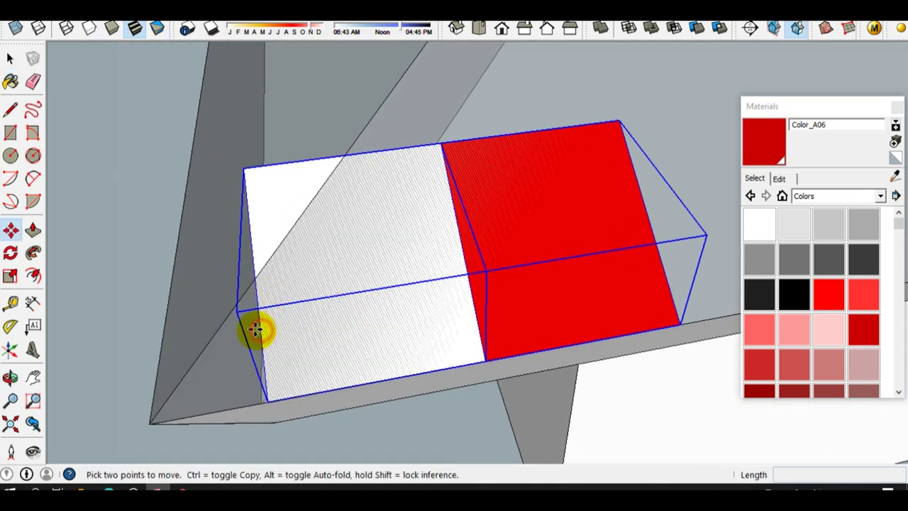
left_click_drag(260, 329, 235, 333)
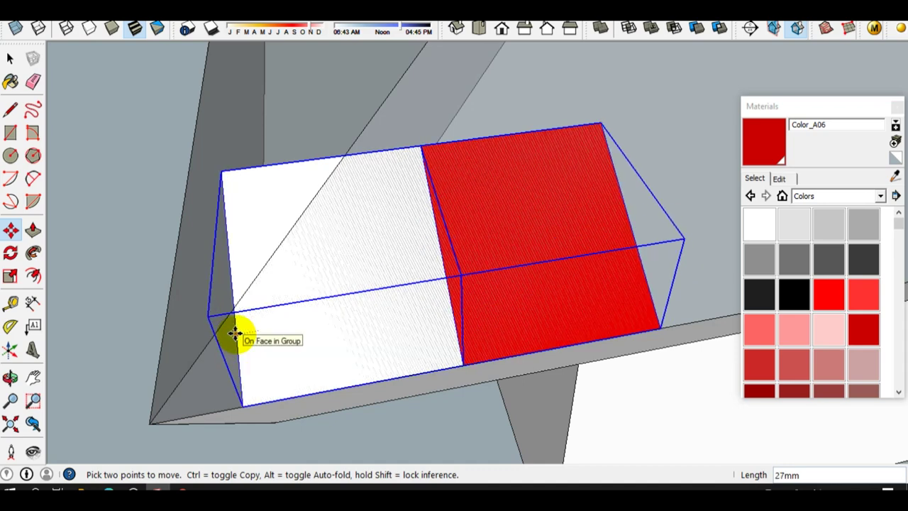
scroll(235, 333, "down", 1)
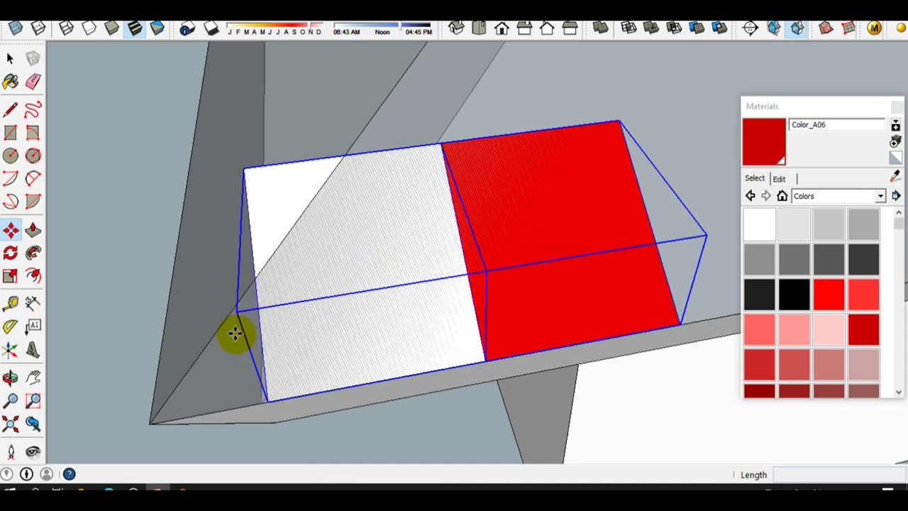
scroll(260, 320, "down", 1)
key("space")
left_click(429, 279)
middle_click_drag(361, 283, 348, 269)
mouse_move(469, 266)
middle_mouse_down()
mouse_move(422, 275)
mouse_move(348, 257)
mouse_move(462, 266)
middle_mouse_up()
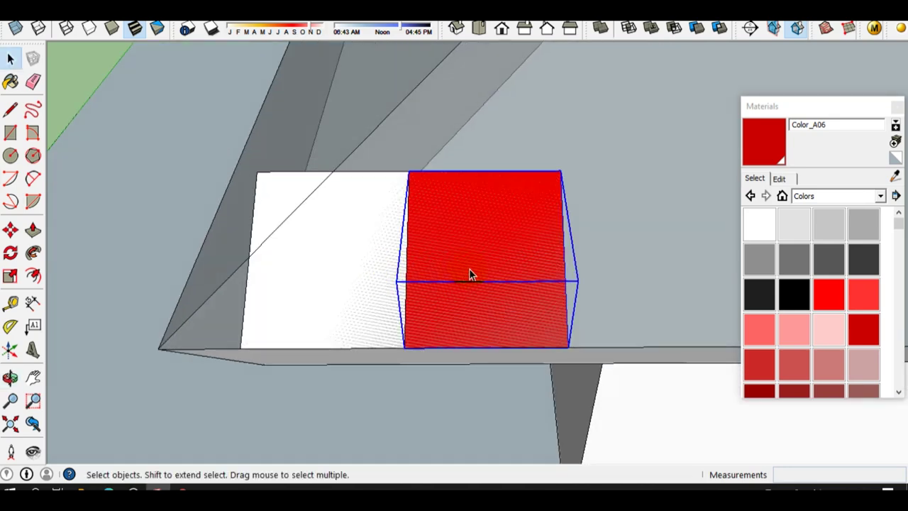
Make one group from the white box and the red Color_A06 box, then open it for editing
left_click(352, 265)
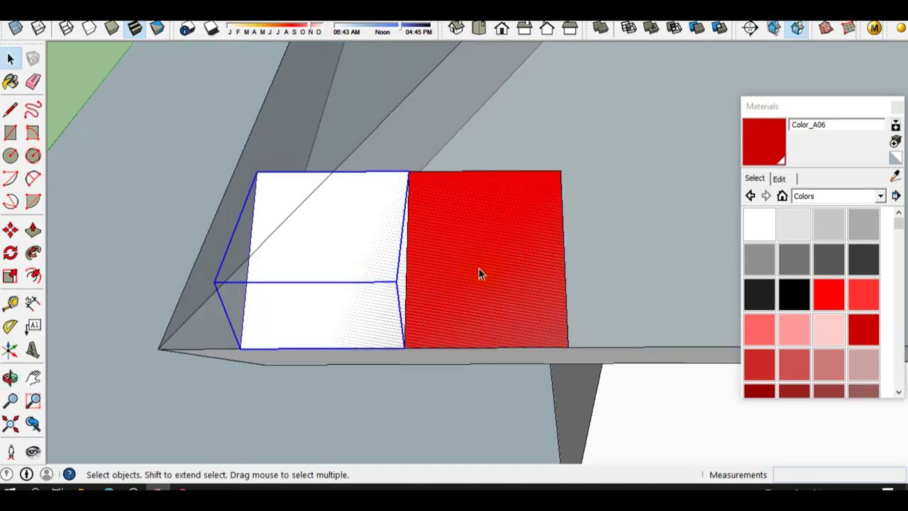
left_click(500, 277)
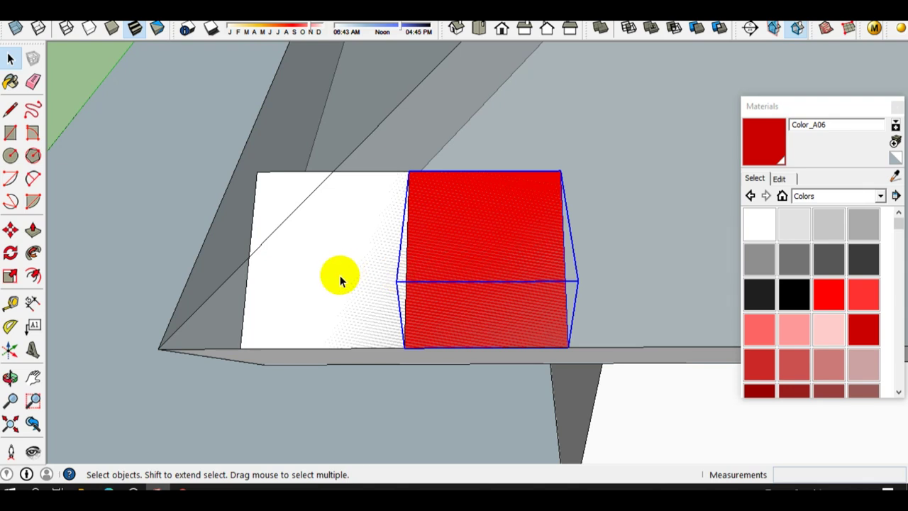
left_click(340, 273, "shift")
right_click(342, 266)
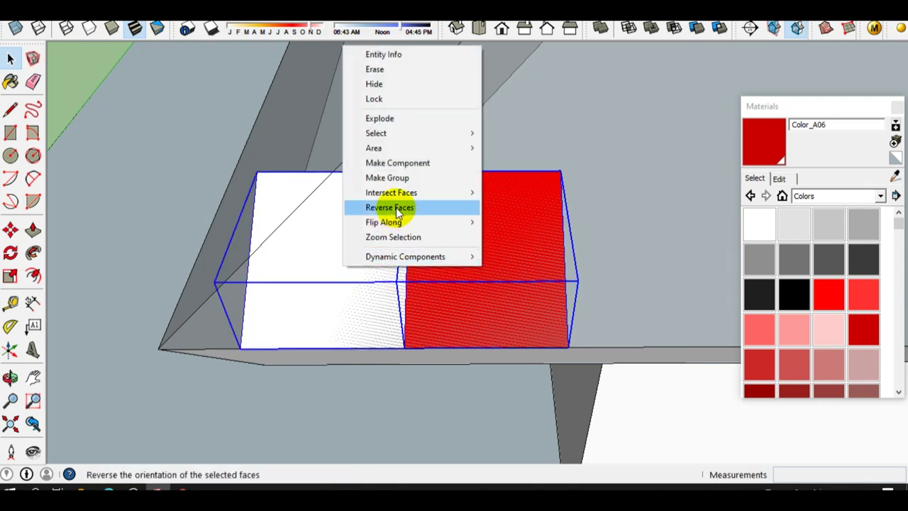
left_click(405, 183)
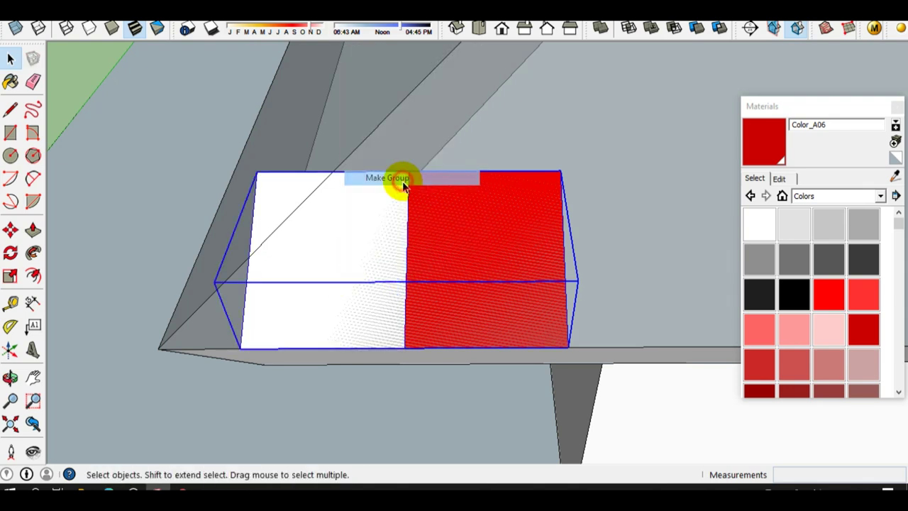
scroll(204, 201, "down", 3)
middle_click_drag(350, 223, 224, 216)
scroll(223, 216, "up", 2)
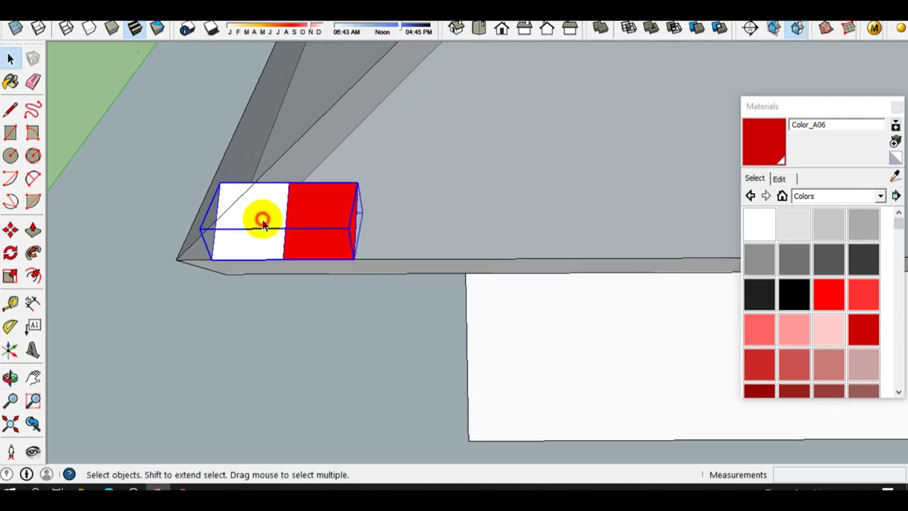
double_click(307, 229)
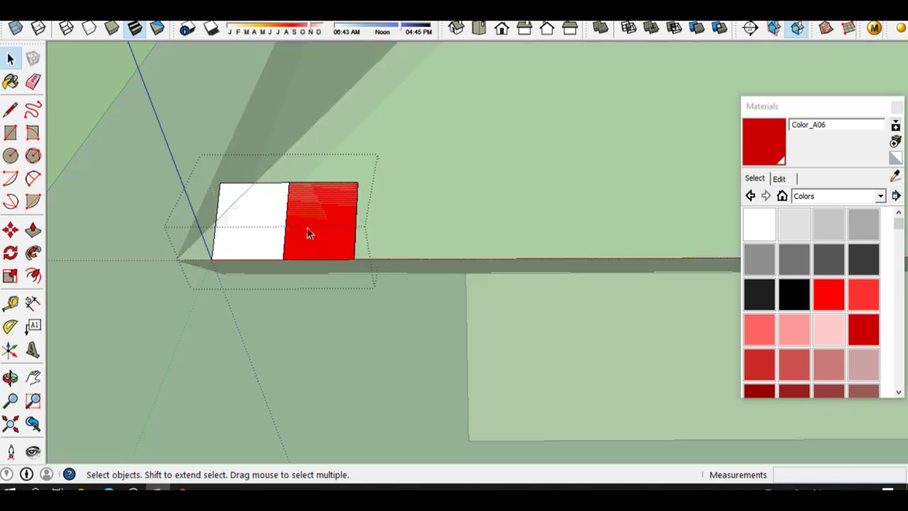
Copy the red box straight up so the copy stacks on top of the original
scroll(306, 232, "up", 2)
scroll(283, 204, "up", 2)
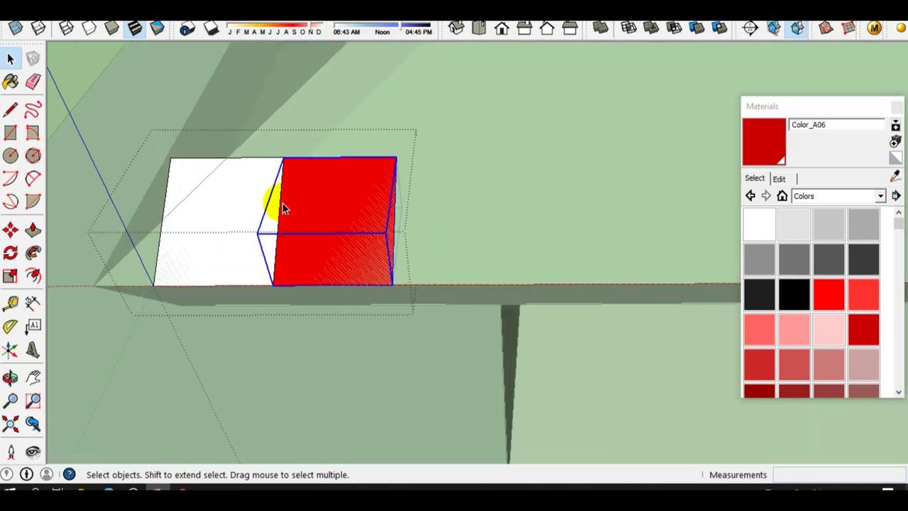
key("m")
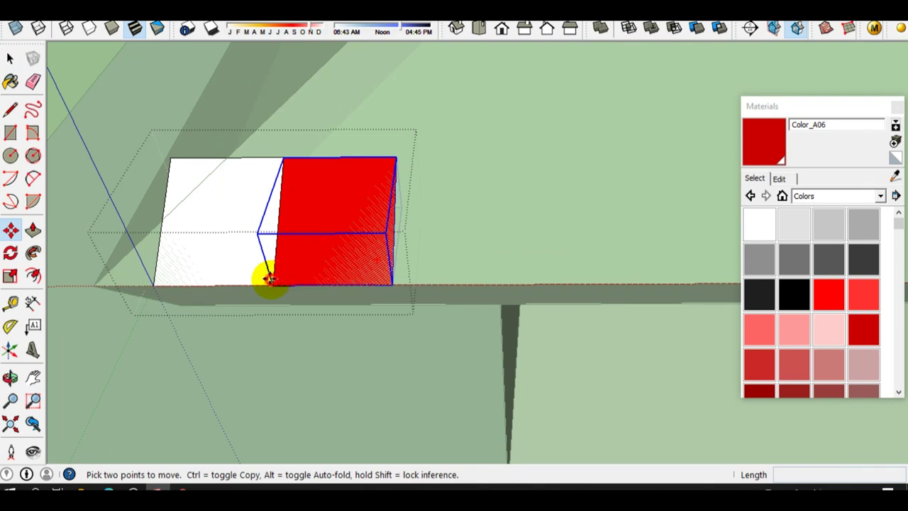
left_click(271, 280)
key("Escape")
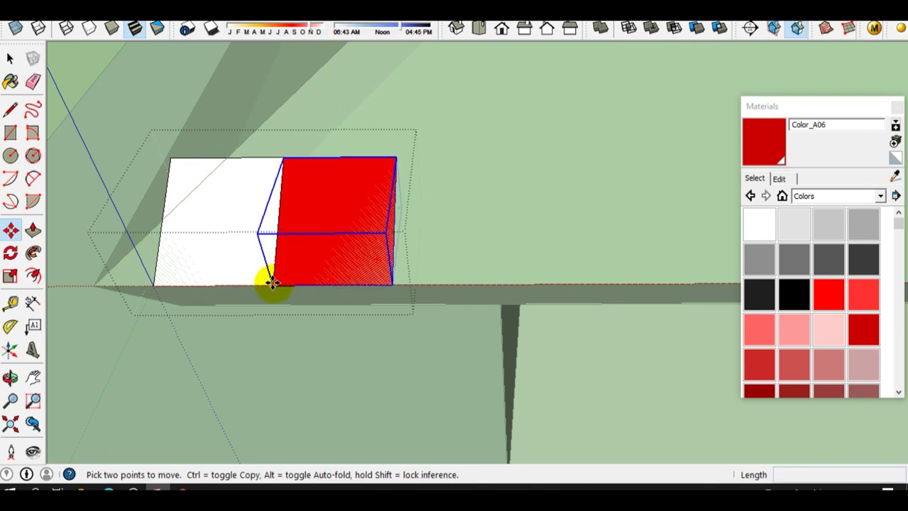
left_click(274, 287, "ctrl")
left_click(277, 158)
scroll(330, 220, "down", 2)
key("space")
Select the white box and the upper red box as the tile pair to move
left_click(277, 224)
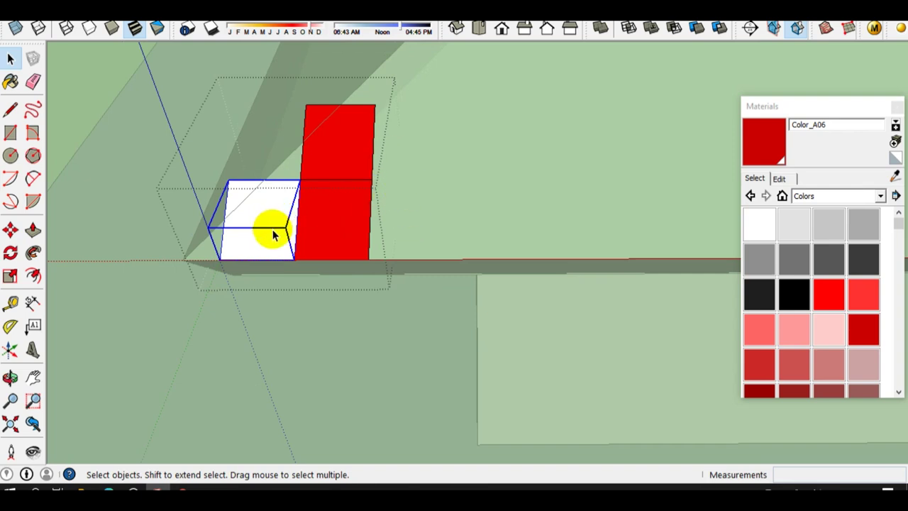
left_click(328, 169)
left_click(253, 231)
left_click(330, 166, "ctrl")
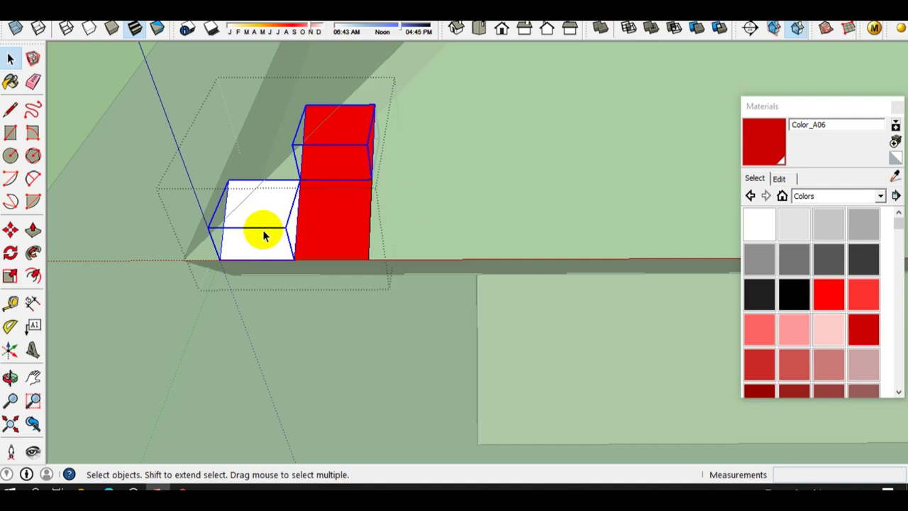
key("m")
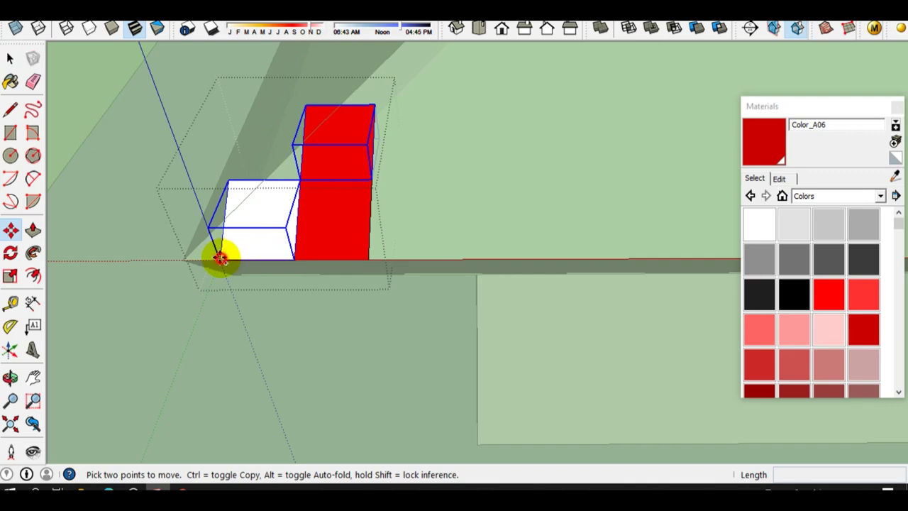
Copy the selected white-and-red pair one position up the slope
left_click(220, 259, "ctrl")
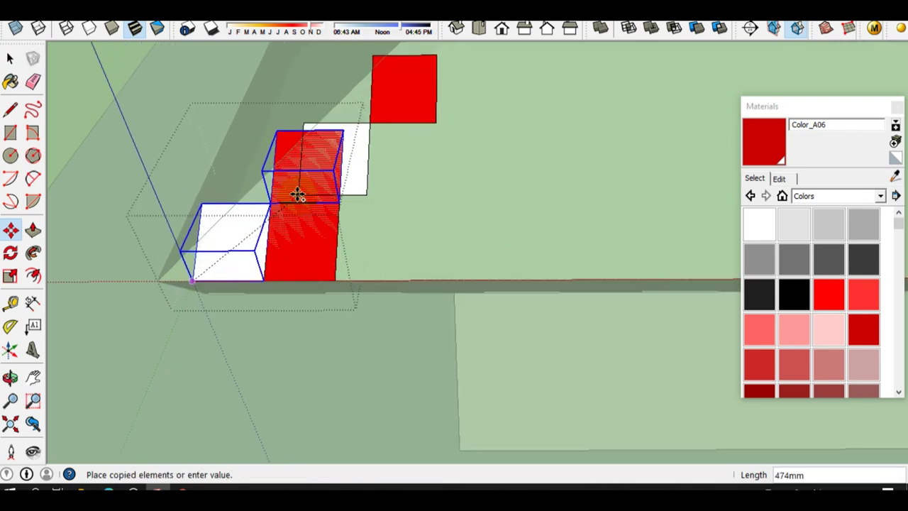
left_click(282, 211)
key("space")
scroll(230, 227, "up", 2)
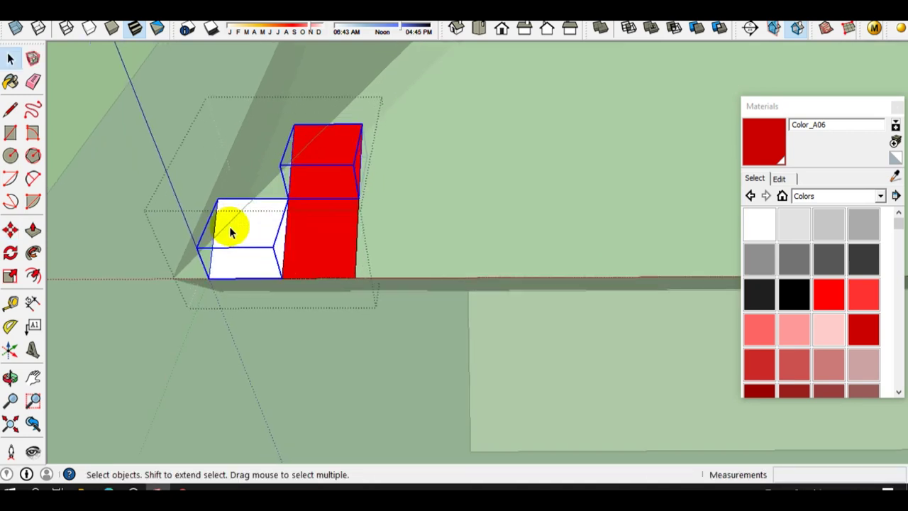
scroll(229, 227, "up", 1)
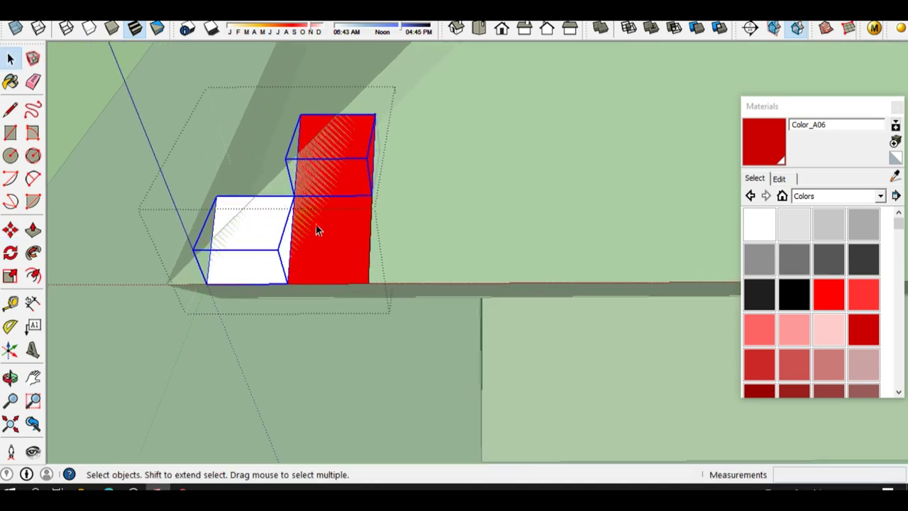
Array the white-and-red tile pair up the slope as nine copies (x9), corner to corner
left_click(332, 180)
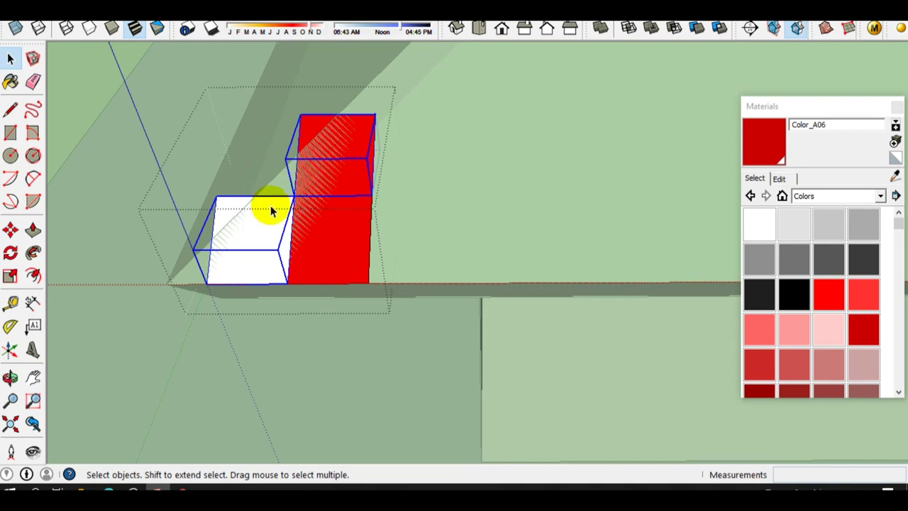
key("m")
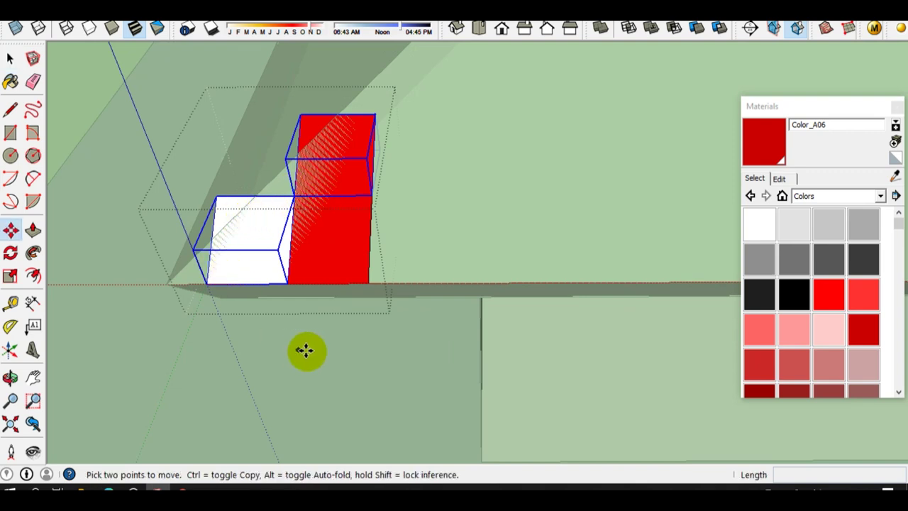
scroll(202, 277, "up", 2)
scroll(210, 281, "up", 1)
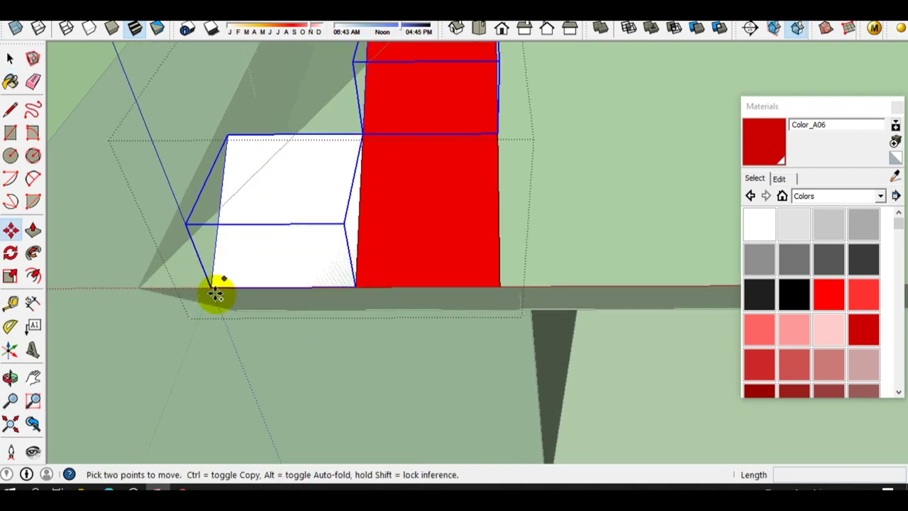
left_click(212, 286)
key("ctrl")
scroll(241, 280, "down", 2)
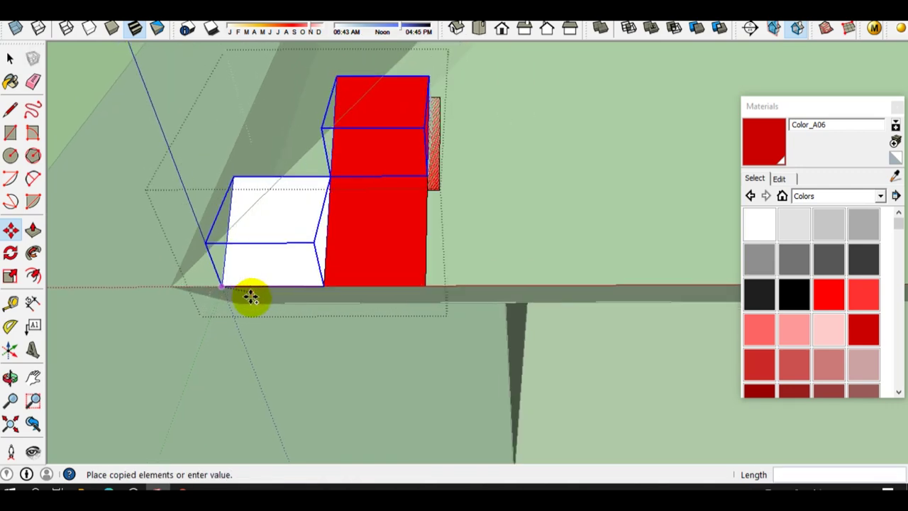
scroll(244, 293, "down", 2)
scroll(269, 255, "down", 1)
scroll(315, 210, "up", 1)
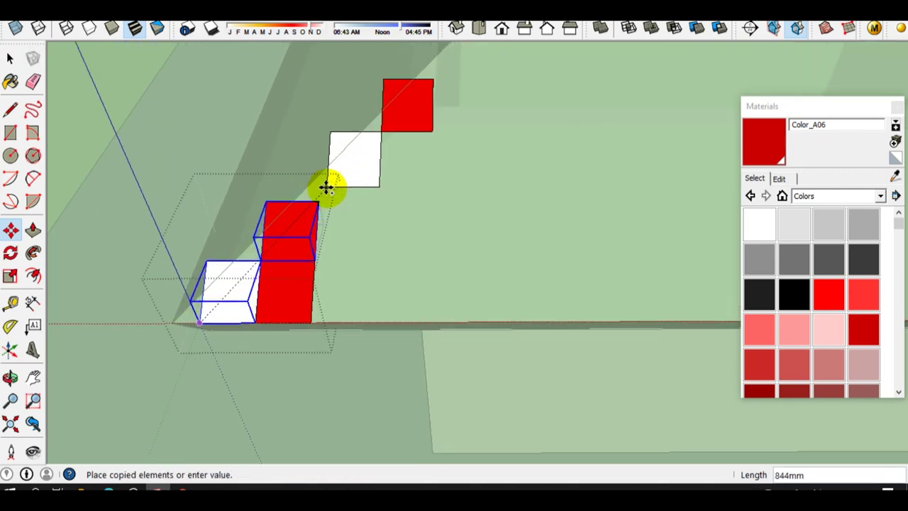
scroll(325, 187, "up", 1)
scroll(320, 203, "up", 1)
scroll(316, 206, "up", 1)
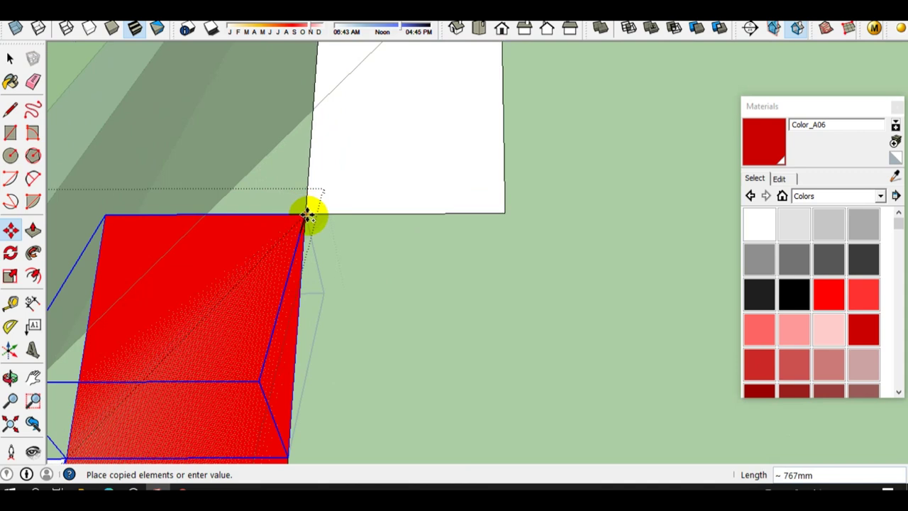
left_click(307, 215)
type("x9")
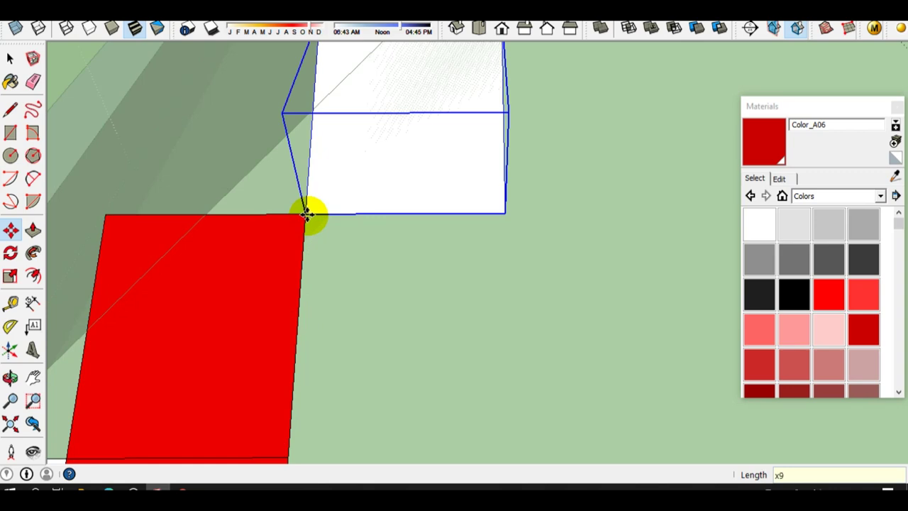
key("Return")
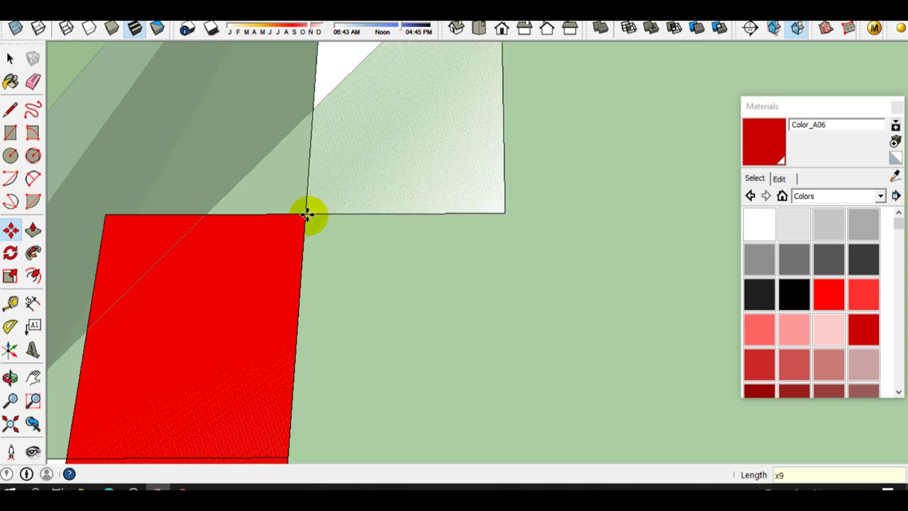
key("space")
scroll(396, 279, "down", 3)
scroll(411, 236, "down", 2)
scroll(412, 236, "down", 2)
Delete the four excess tiles sticking out past the stair's apex
mouse_move(466, 192)
middle_mouse_down()
mouse_move(442, 243)
mouse_move(399, 278)
middle_mouse_up()
middle_click_drag(446, 192, 443, 217, "shift")
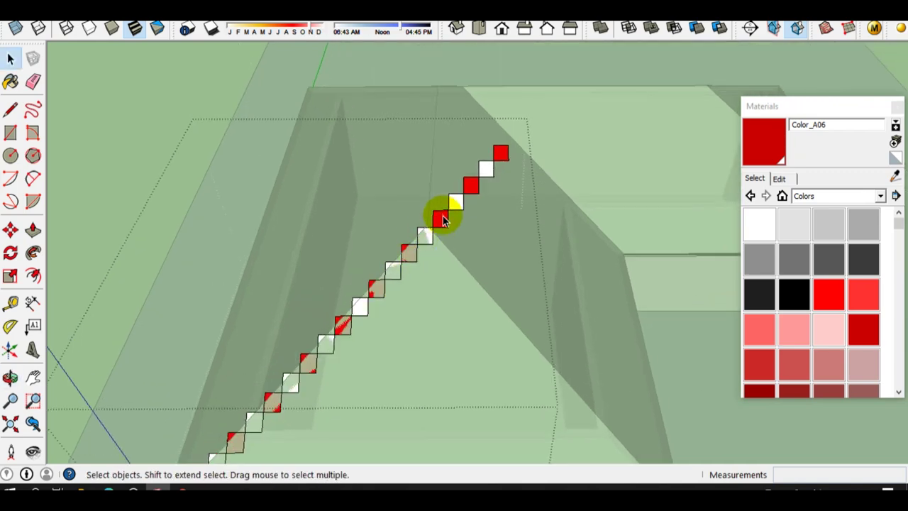
scroll(444, 217, "up", 2)
scroll(442, 222, "up", 1)
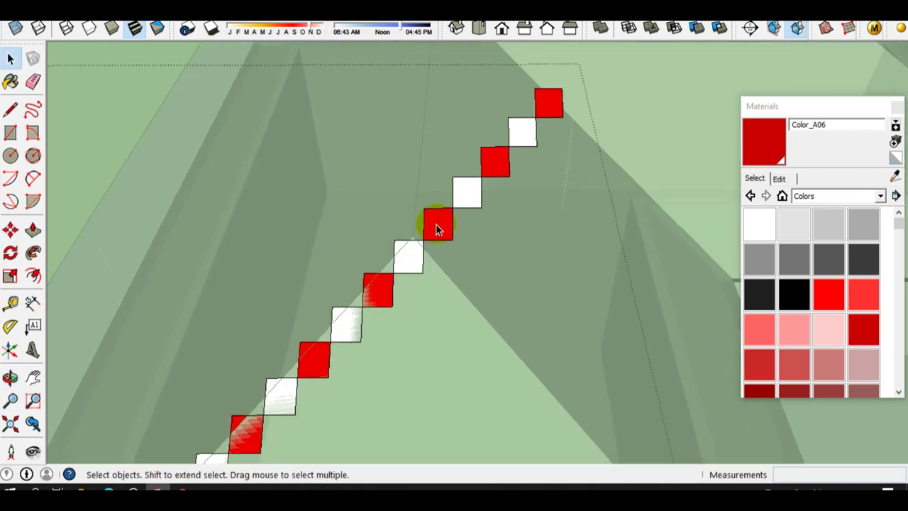
middle_click_drag(455, 216, 410, 218)
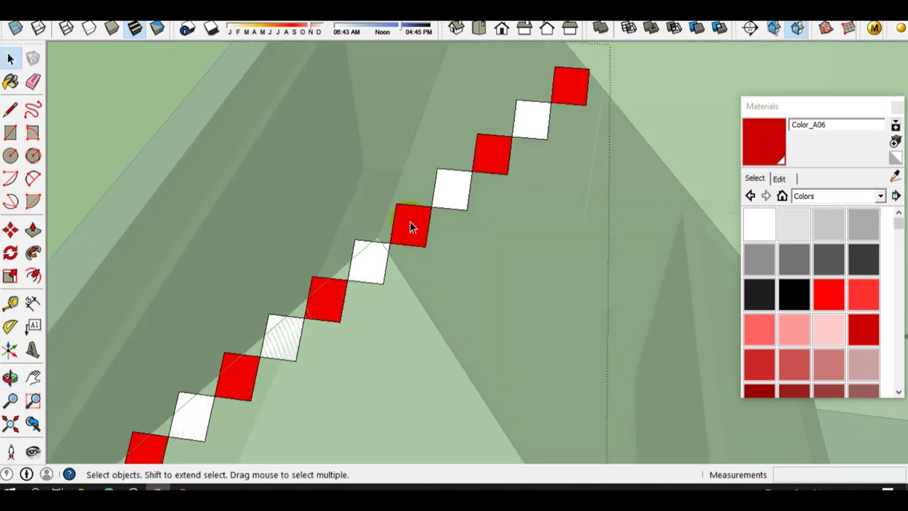
mouse_move(413, 229)
middle_mouse_down()
mouse_move(464, 223)
mouse_move(445, 128)
middle_mouse_up()
left_click_drag(446, 60, 570, 178)
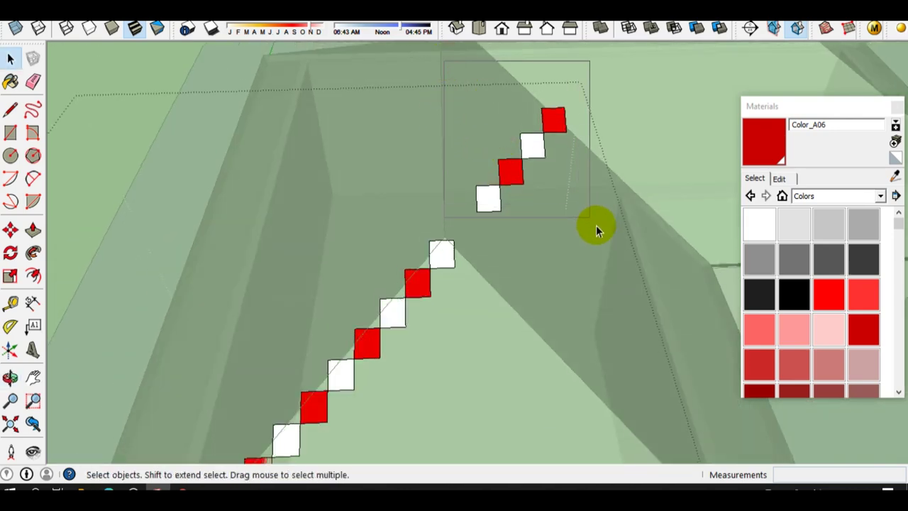
left_click_drag(596, 225, 609, 227)
scroll(578, 217, "down", 3)
key("Delete")
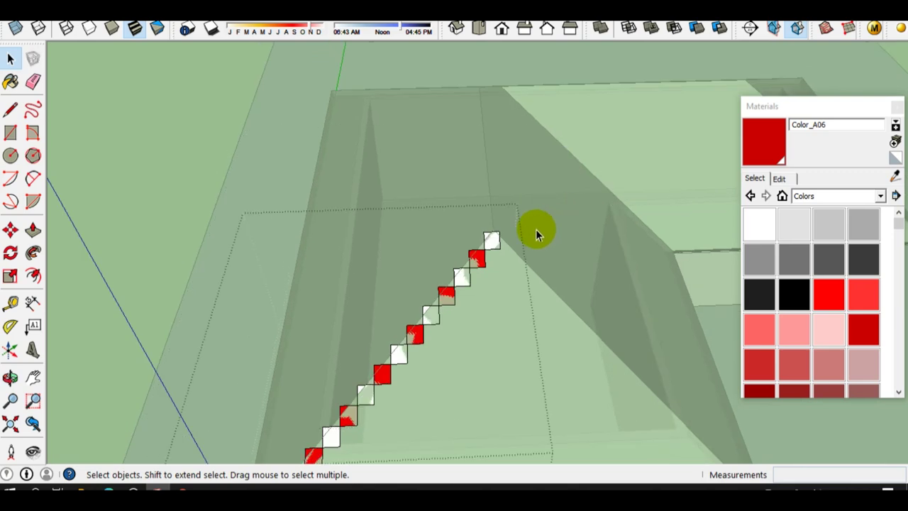
scroll(432, 294, "up", 4)
scroll(447, 216, "up", 1)
scroll(447, 216, "down", 3)
Copy the apex red tile beside the top to start the opposite slope
middle_click_drag(456, 237, 454, 304)
scroll(444, 284, "up", 3)
scroll(434, 275, "up", 2)
left_click(434, 275)
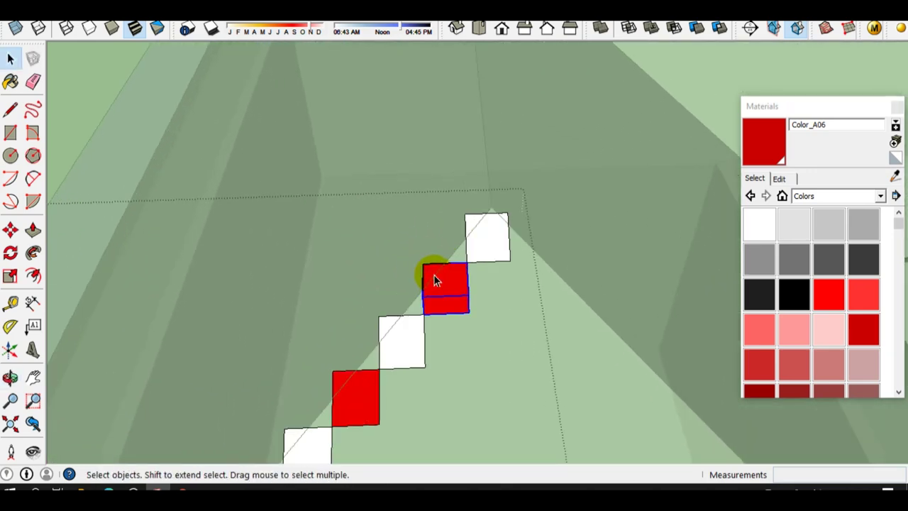
key("m")
middle_click_drag(432, 281, 420, 248)
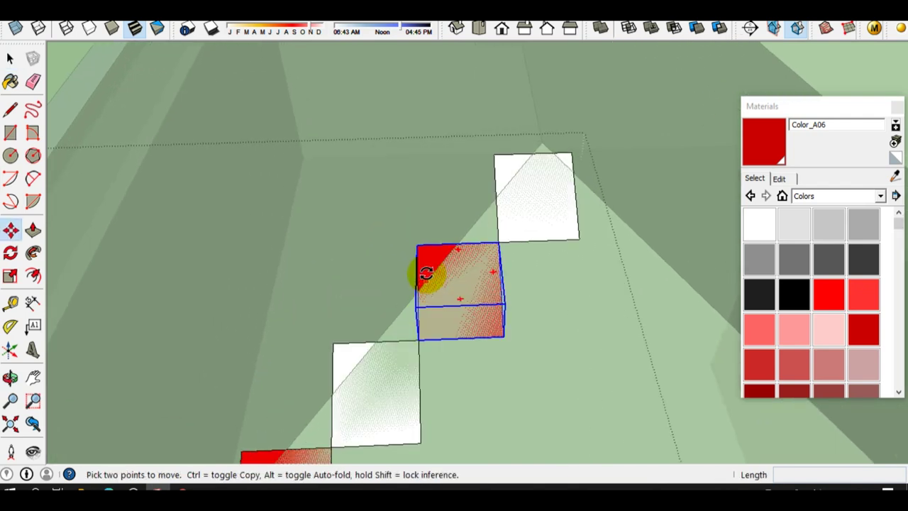
left_click(419, 245)
key("ctrl")
left_click(580, 242)
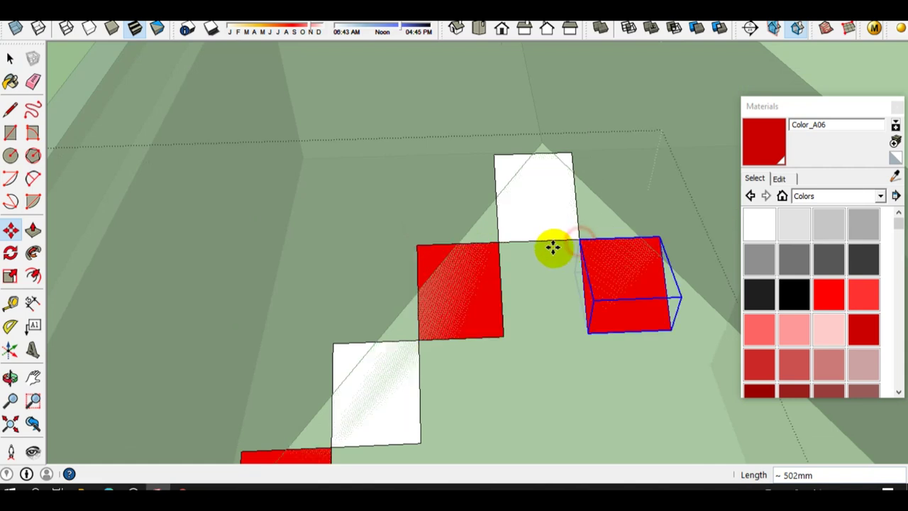
key("space")
Select the top white tile and the new red tile together for moving
left_click(523, 216)
left_click(606, 276)
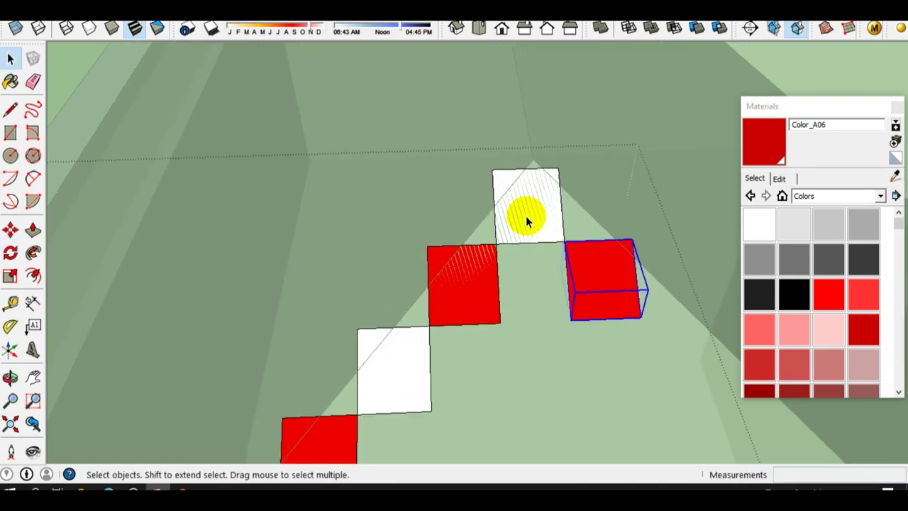
left_click(527, 220, "shift")
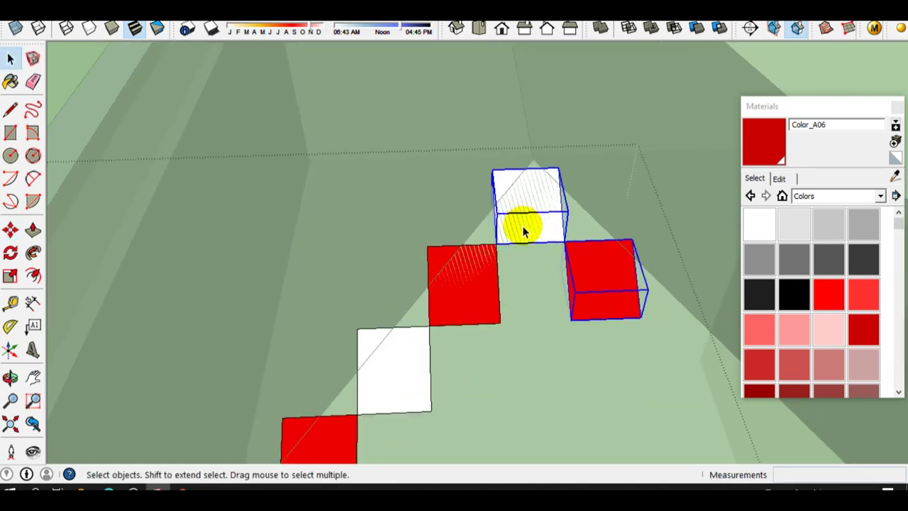
key("m")
scroll(505, 157, "up", 2)
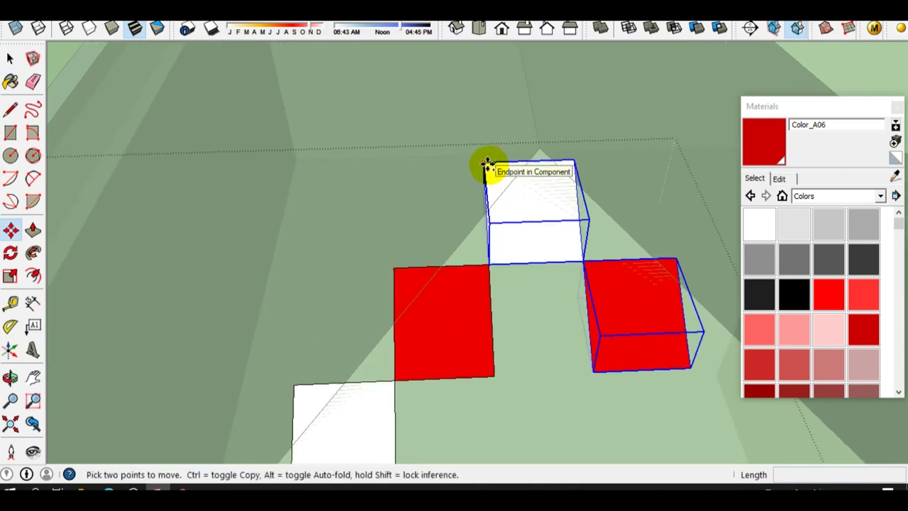
Array the apex white-and-red pair down the opposite slope as six copies (x6)
key("ctrl")
left_click(487, 165)
scroll(464, 215, "down", 2)
scroll(407, 241, "down", 2)
scroll(537, 262, "up", 2)
scroll(510, 281, "up", 2)
scroll(511, 273, "up", 1)
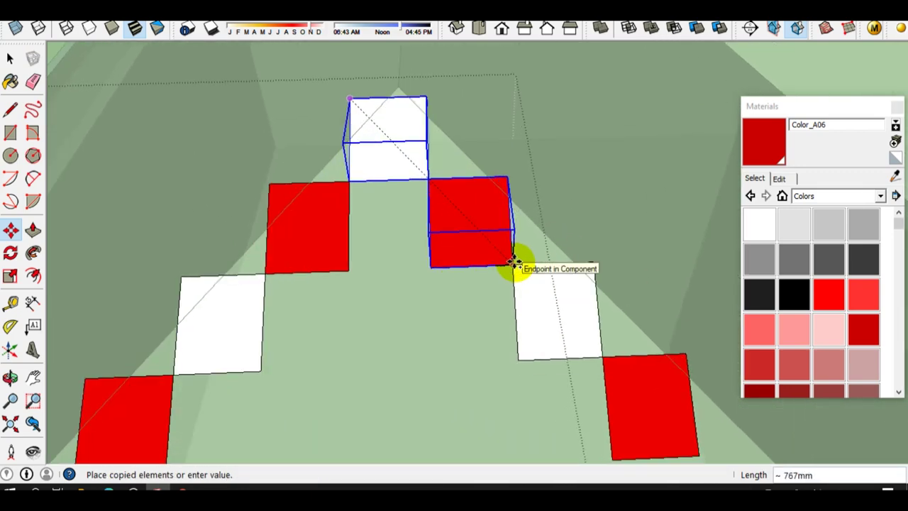
left_click(515, 262)
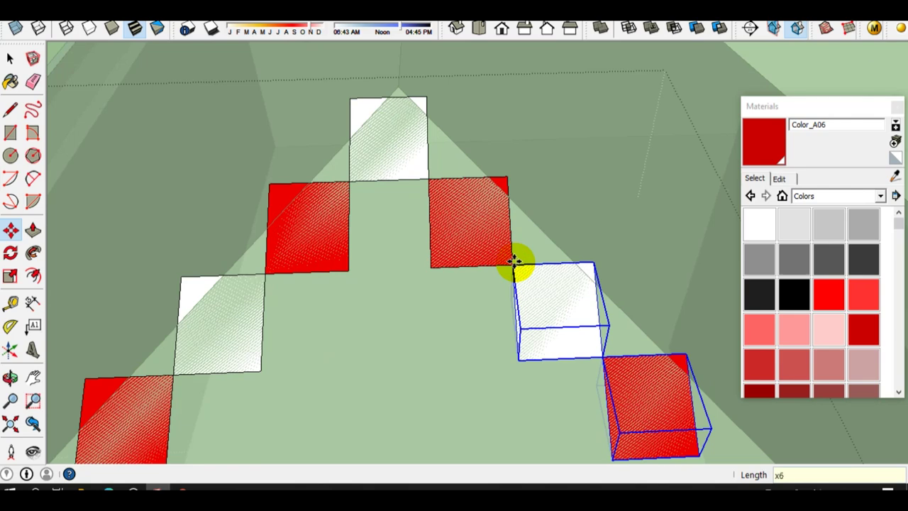
key("Return")
scroll(517, 260, "down", 3)
key("space")
scroll(476, 246, "down", 3)
Copy the last red-and-white pair once more to finish the slope's lower end
middle_click_drag(432, 228, 472, 259)
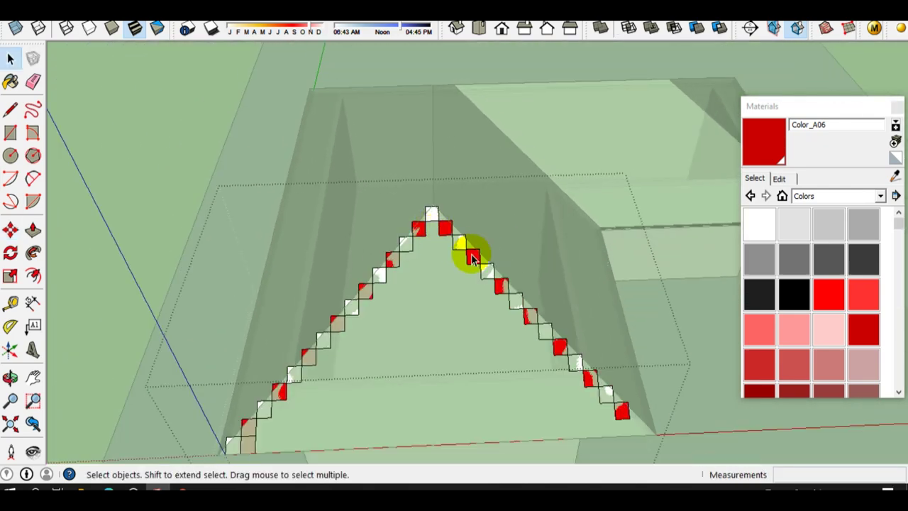
scroll(634, 416, "up", 2)
scroll(608, 405, "up", 3)
scroll(594, 380, "up", 2)
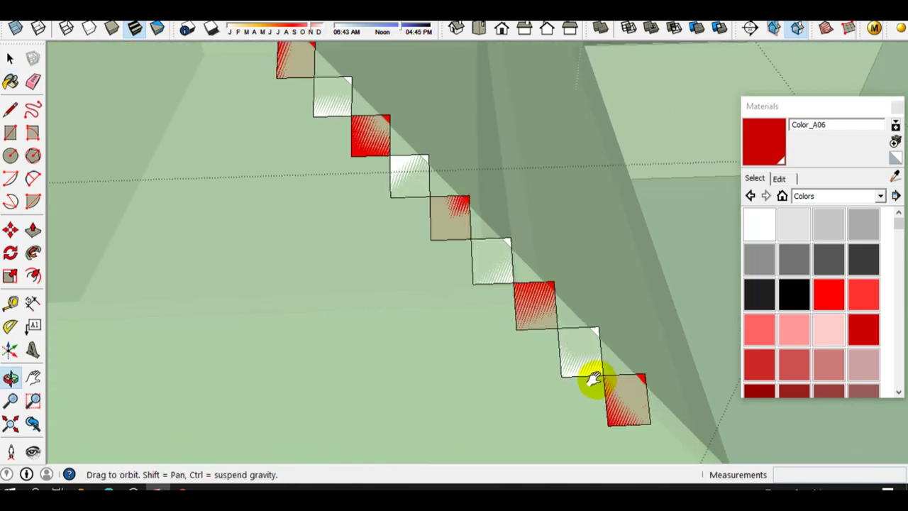
middle_click_drag(593, 379, 556, 373)
left_click(544, 343)
left_click(495, 302, "shift")
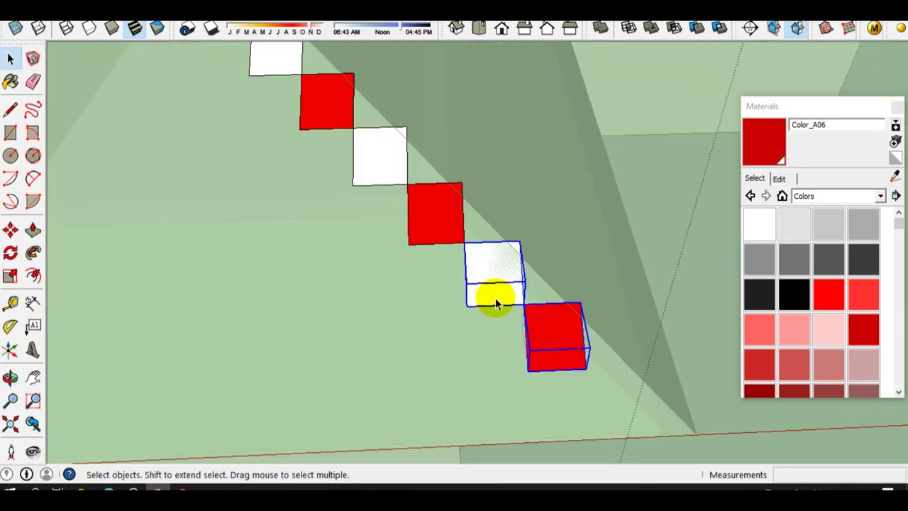
key("m")
key("ctrl")
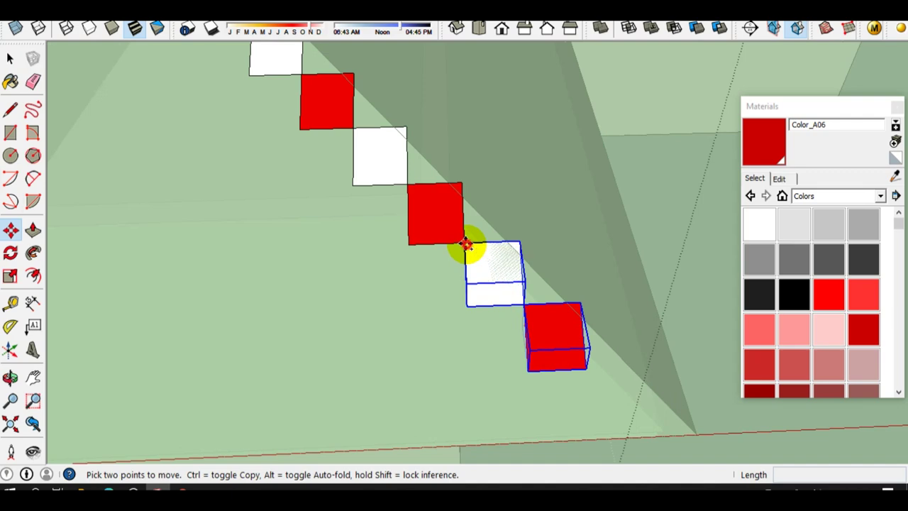
left_click(465, 242)
left_click(581, 364)
key("space")
Orbit around the lower tiles to inspect the completed tile triangle
mouse_move(349, 273)
middle_mouse_down()
mouse_move(507, 307)
mouse_move(445, 254)
mouse_move(483, 263)
middle_mouse_up()
scroll(483, 262, "up", 2)
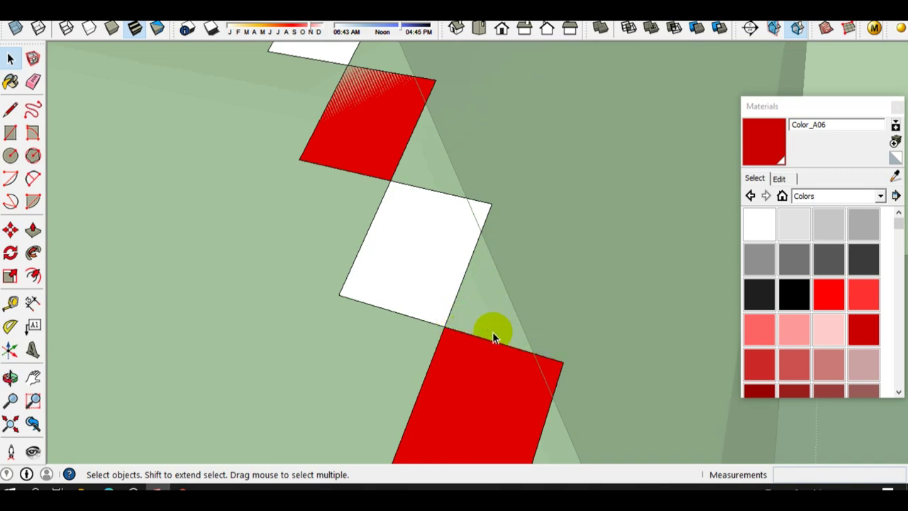
mouse_move(487, 234)
middle_mouse_down()
mouse_move(492, 269)
mouse_move(482, 267)
middle_mouse_up()
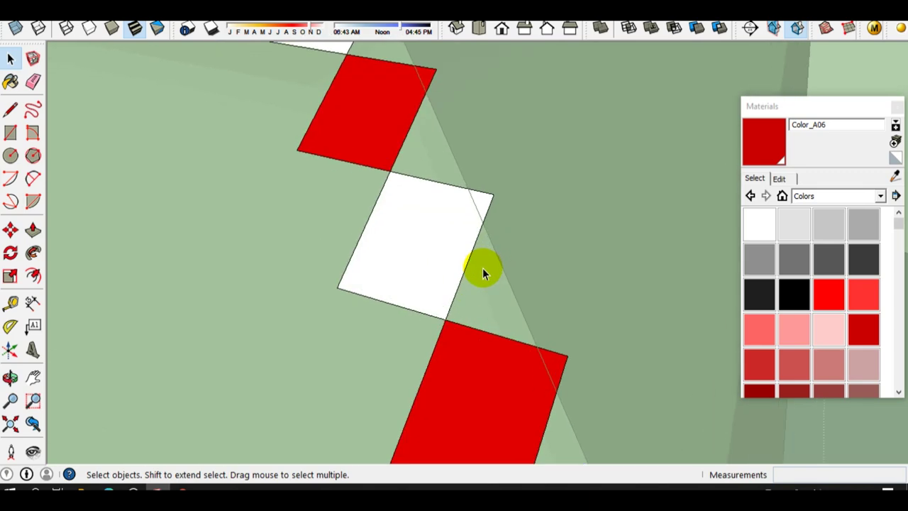
scroll(484, 265, "down", 3)
scroll(573, 298, "down", 3)
mouse_move(379, 249)
middle_mouse_down()
mouse_move(464, 265)
mouse_move(506, 296)
middle_mouse_up()
scroll(506, 295, "down", 5)
scroll(375, 128, "up", 2)
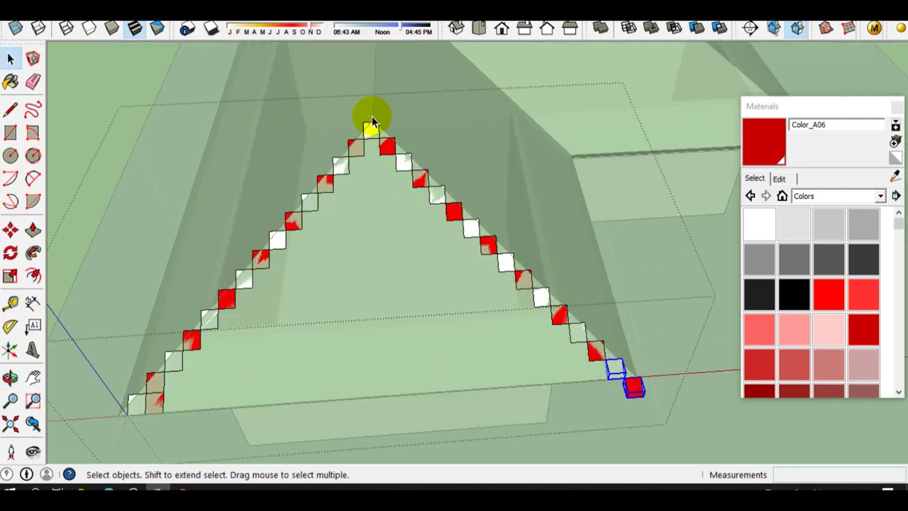
Copy the right slope's red and white boxes further down the slope
mouse_move(363, 122)
left_mouse_down()
mouse_move(685, 411)
mouse_move(674, 397)
left_mouse_up()
scroll(596, 330, "up", 3)
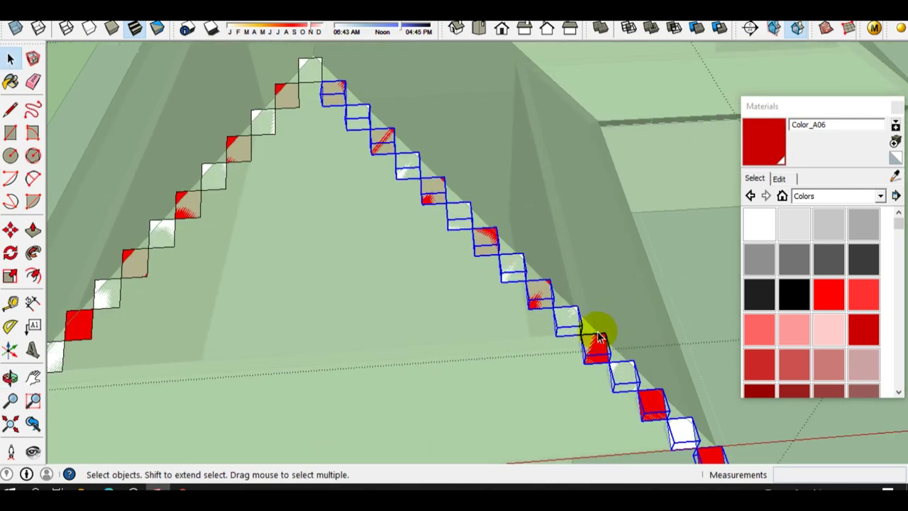
scroll(592, 331, "up", 2)
scroll(590, 332, "up", 2)
key("m")
scroll(525, 313, "up", 2)
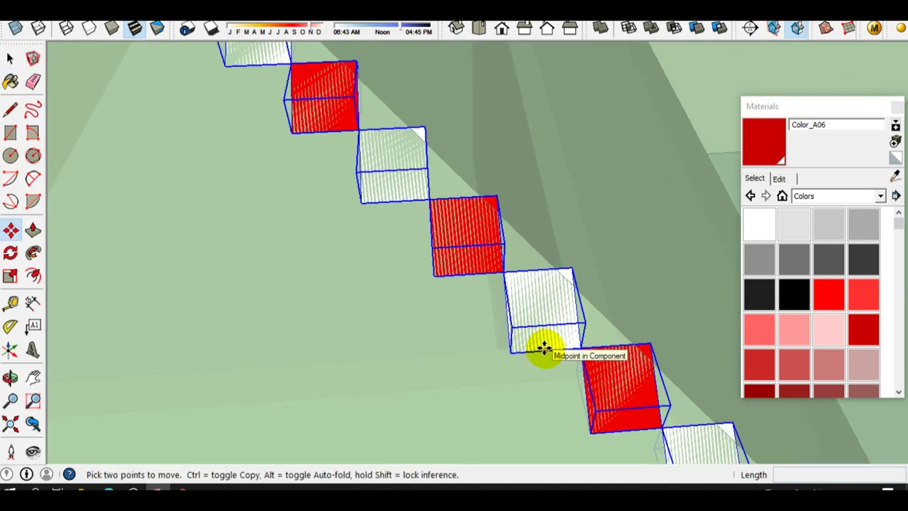
left_click(543, 347)
key("ctrl")
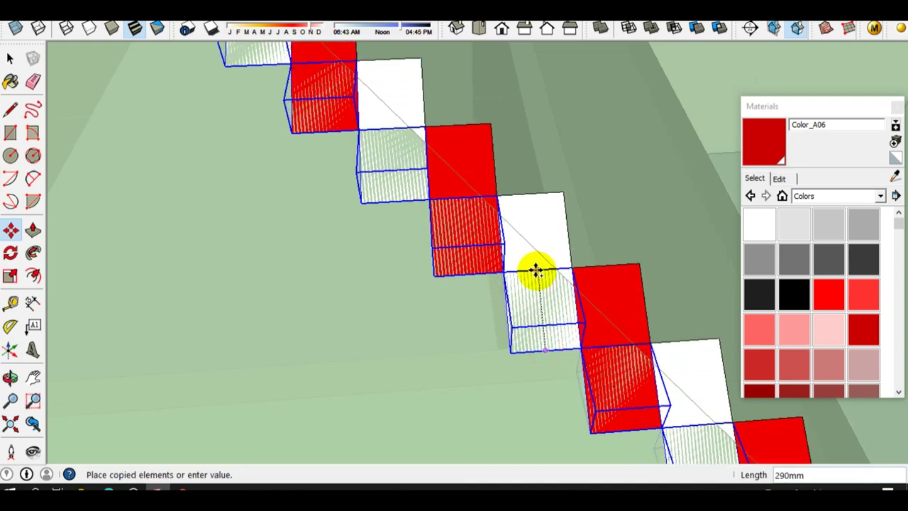
left_click(536, 269)
key("space")
Check the box rows from several angles and delete the extra red box at the slope's foot
scroll(383, 266, "down", 3)
scroll(348, 263, "down", 3)
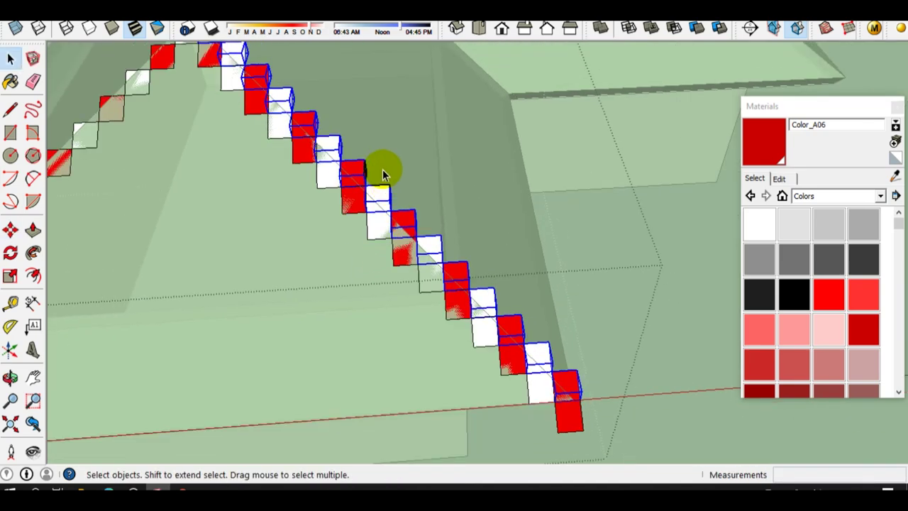
scroll(341, 171, "up", 2)
mouse_move(305, 172)
middle_mouse_down()
mouse_move(210, 116)
mouse_move(446, 274)
mouse_move(456, 365)
mouse_move(539, 342)
middle_mouse_up()
scroll(539, 342, "down", 3)
scroll(513, 348, "down", 2)
scroll(506, 348, "down", 1)
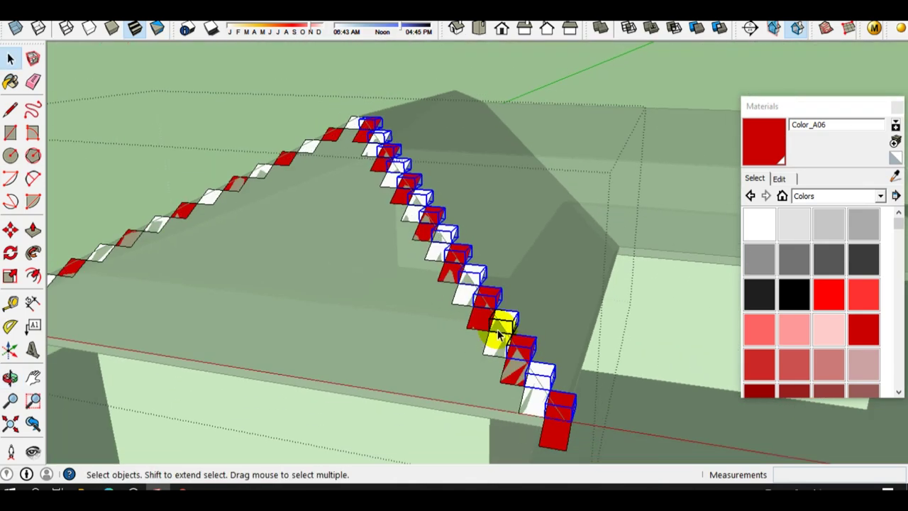
scroll(496, 334, "up", 2)
mouse_move(514, 323)
middle_mouse_down()
mouse_move(644, 405)
mouse_move(371, 210)
middle_mouse_up()
scroll(280, 182, "up", 2)
scroll(279, 182, "up", 3)
mouse_move(279, 182)
middle_mouse_down()
mouse_move(511, 234)
mouse_move(486, 273)
mouse_move(229, 206)
middle_mouse_up()
scroll(230, 206, "down", 2)
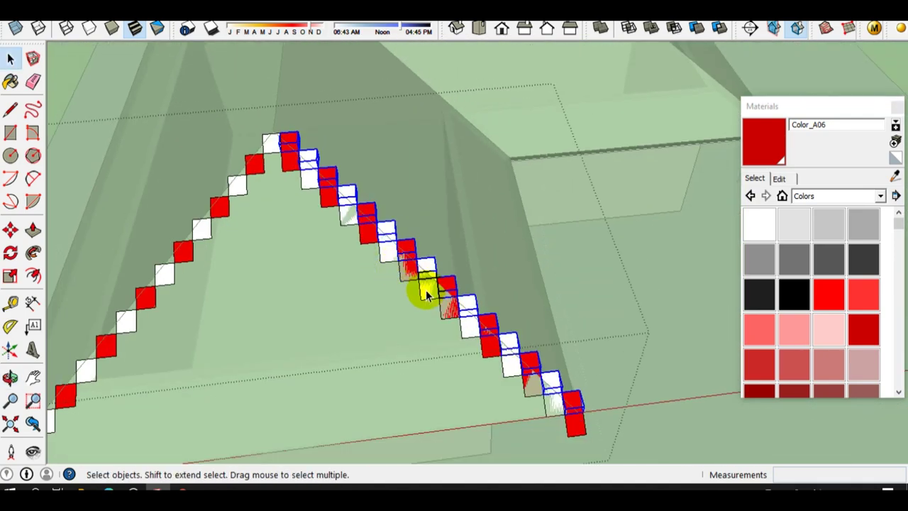
scroll(547, 397, "up", 2)
mouse_move(547, 399)
middle_mouse_down()
mouse_move(517, 345)
mouse_move(380, 273)
middle_mouse_up()
scroll(383, 270, "down", 2)
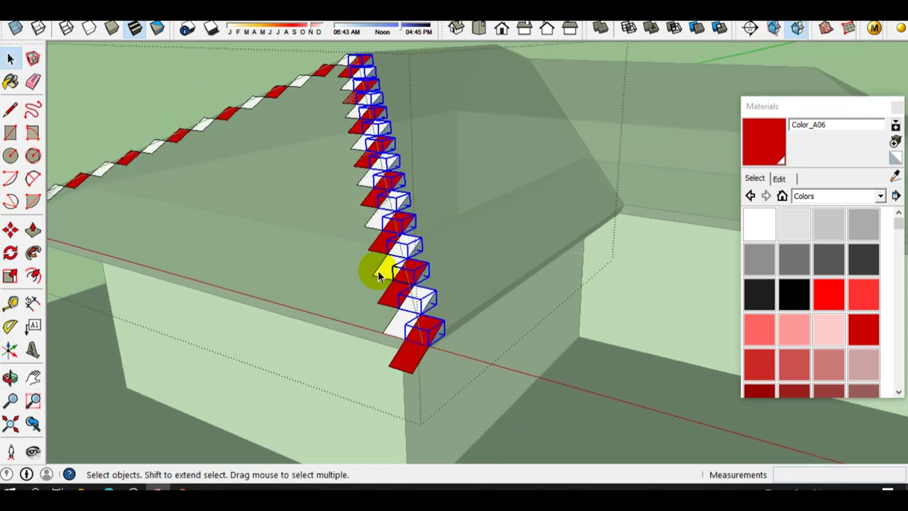
scroll(385, 280, "down", 1)
scroll(354, 284, "up", 3)
mouse_move(355, 284)
middle_mouse_down()
mouse_move(500, 300)
mouse_move(523, 357)
mouse_move(462, 304)
middle_mouse_up()
scroll(462, 303, "down", 1)
scroll(513, 357, "up", 3)
left_click(614, 408)
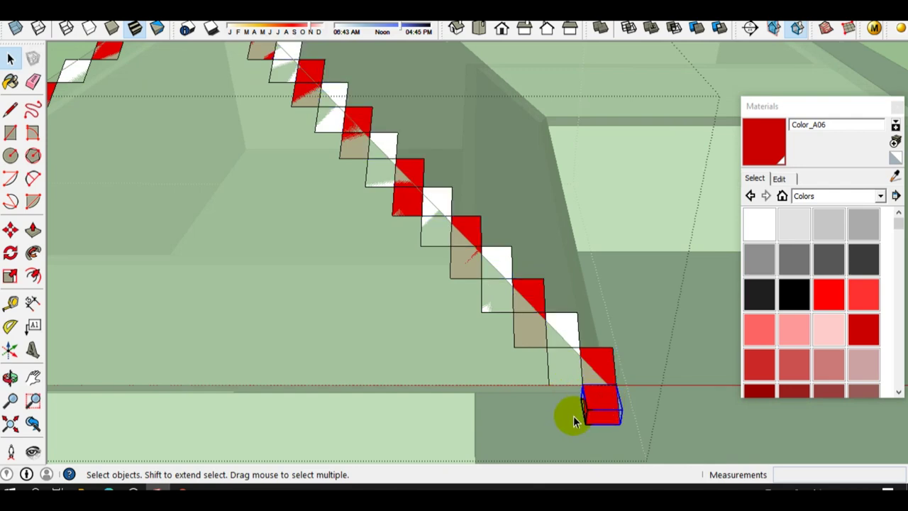
key("Delete")
scroll(580, 333, "down", 4)
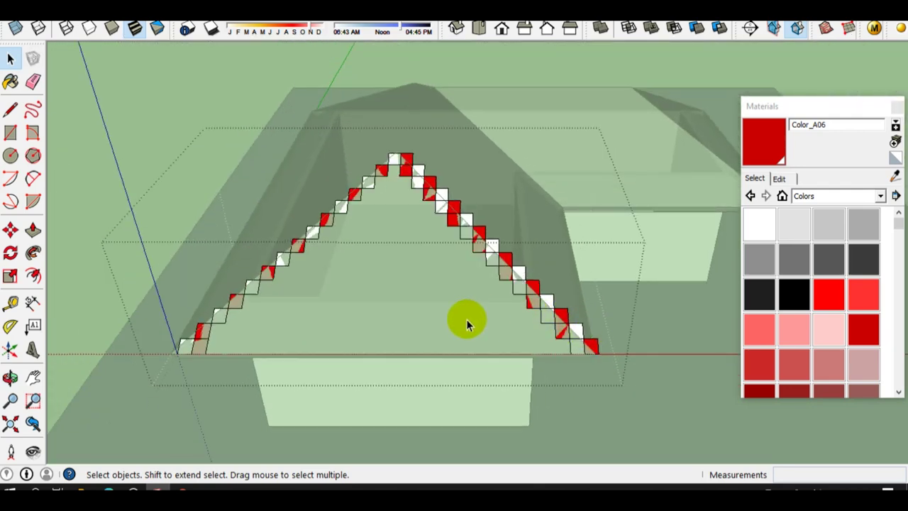
Inspect the stepped red and white boxes along both slopes and near the apex
scroll(162, 341, "up", 2)
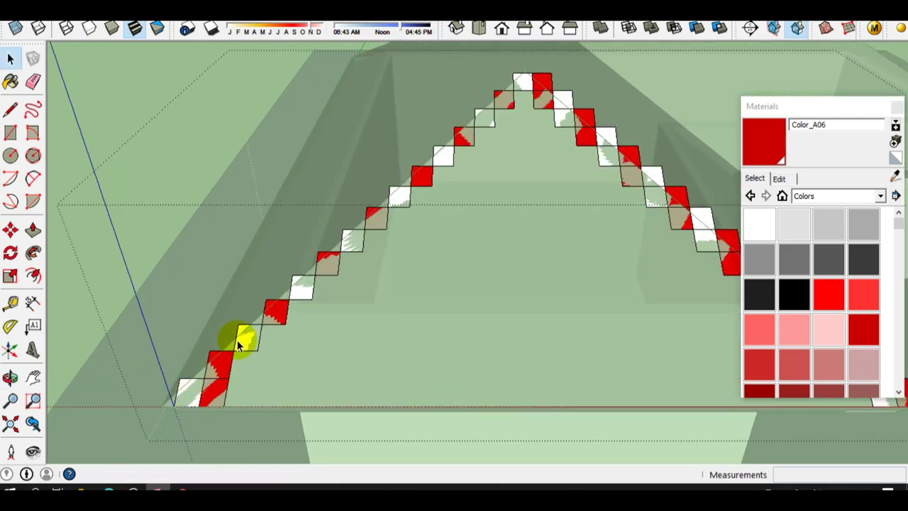
scroll(277, 340, "down", 1)
scroll(234, 367, "up", 2)
scroll(235, 369, "up", 1)
left_click(252, 372)
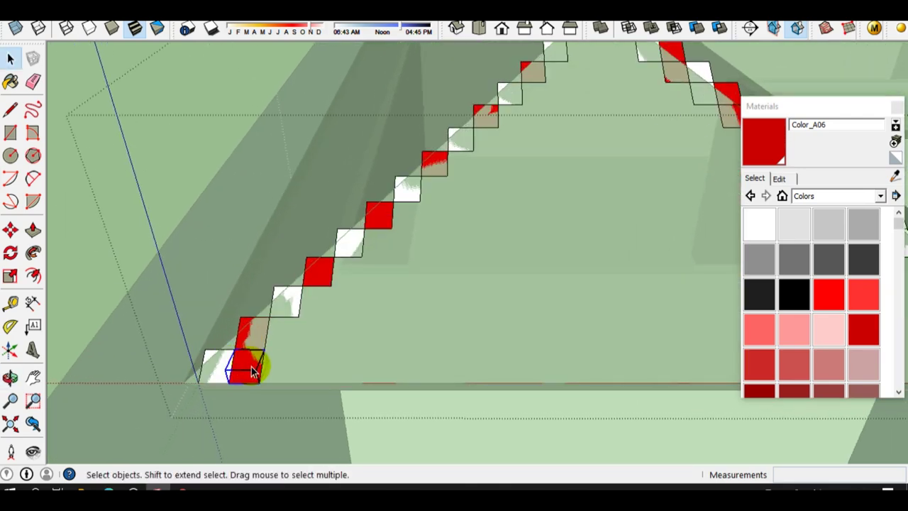
scroll(241, 334, "down", 2)
scroll(284, 283, "down", 2)
scroll(334, 269, "down", 1)
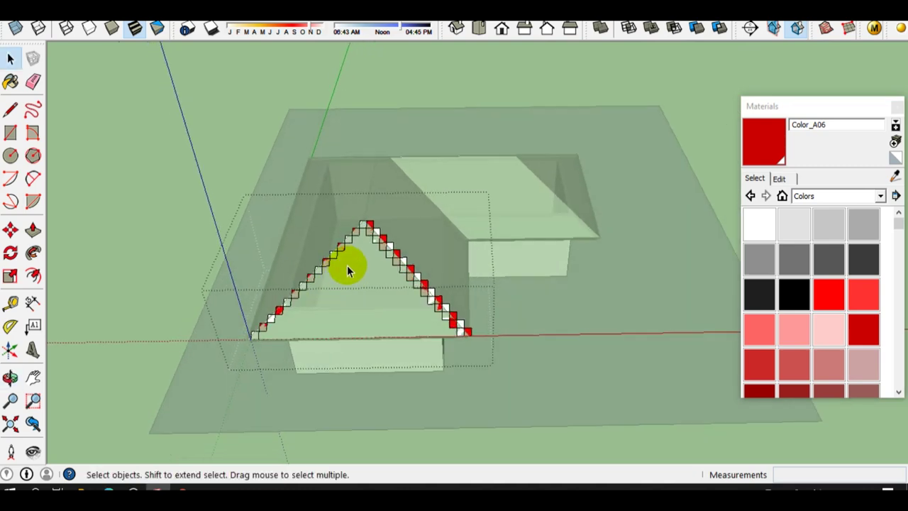
scroll(361, 229, "up", 1)
scroll(385, 237, "up", 1)
scroll(388, 249, "up", 1)
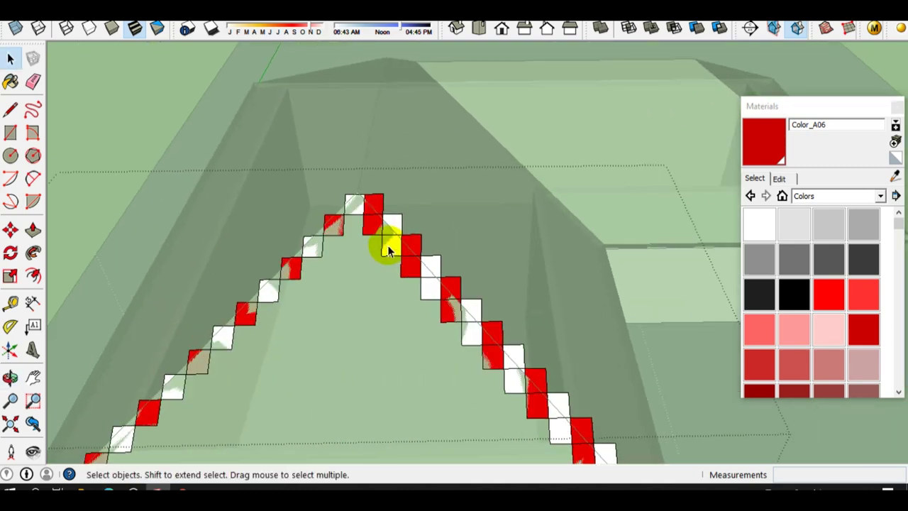
scroll(388, 250, "down", 3)
scroll(425, 217, "down", 1)
scroll(416, 221, "up", 2)
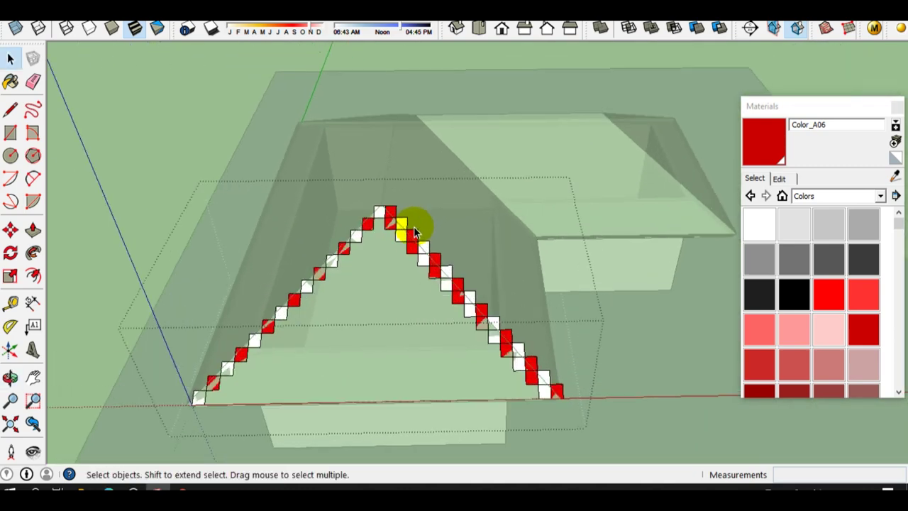
scroll(405, 223, "up", 2)
scroll(386, 240, "down", 3)
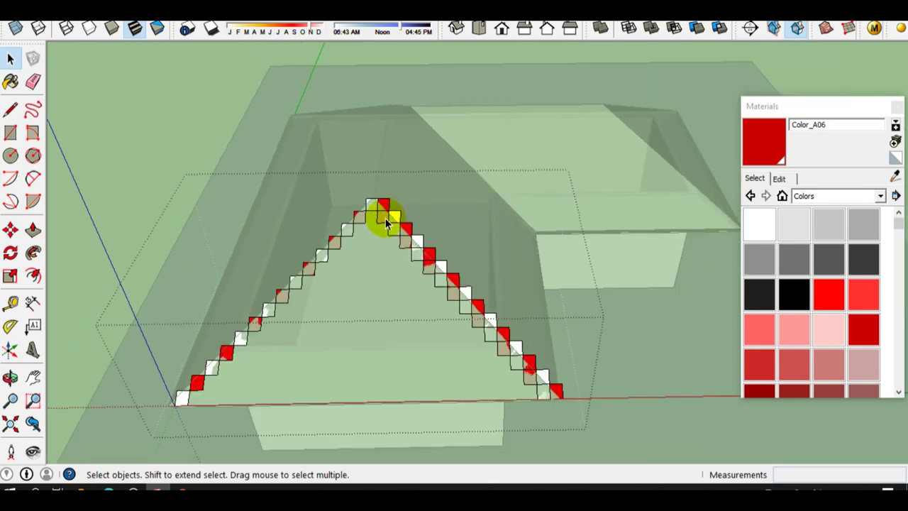
scroll(385, 217, "down", 1)
left_click_drag(168, 151, 352, 425)
scroll(350, 242, "up", 2)
scroll(348, 228, "up", 1)
left_click(349, 217, "ctrl")
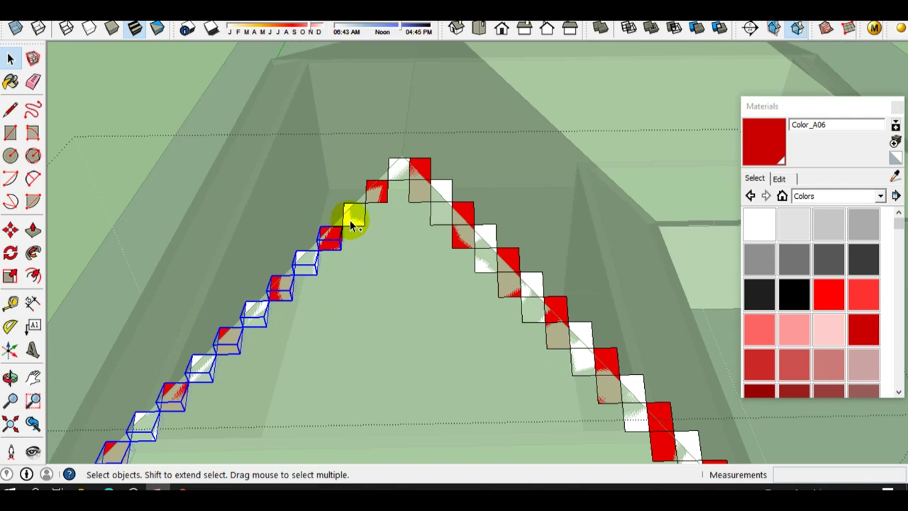
left_click(378, 193, "ctrl")
scroll(152, 229, "down", 1)
scroll(324, 269, "up", 1)
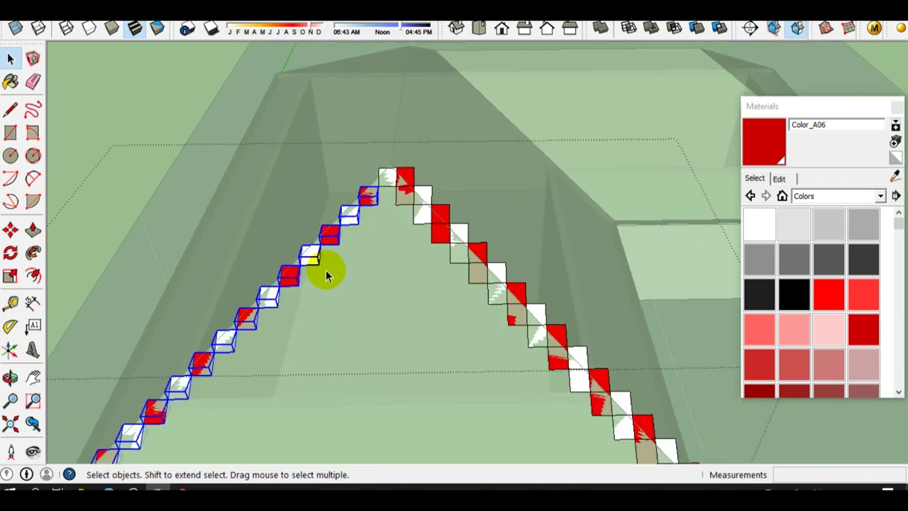
scroll(383, 241, "up", 1)
left_click(399, 188)
mouse_move(437, 250)
middle_mouse_down()
mouse_move(503, 278)
mouse_move(379, 211)
middle_mouse_up()
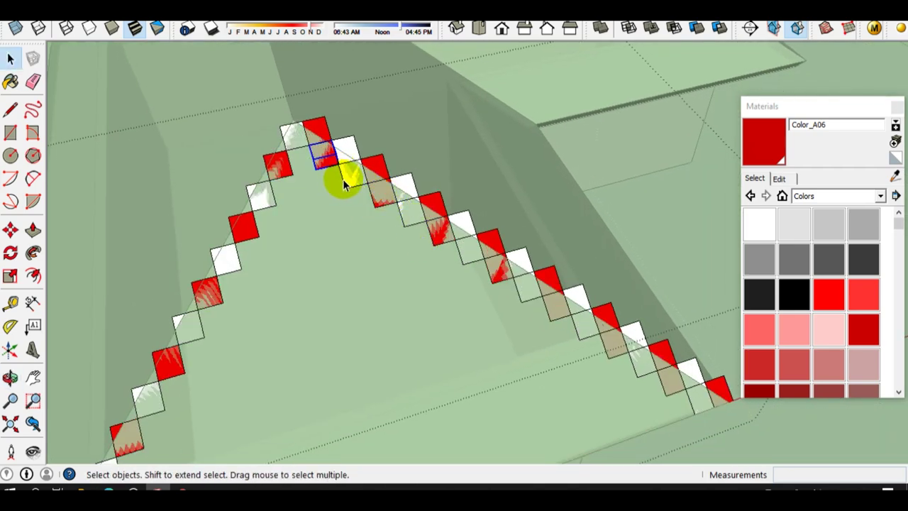
left_click(413, 226)
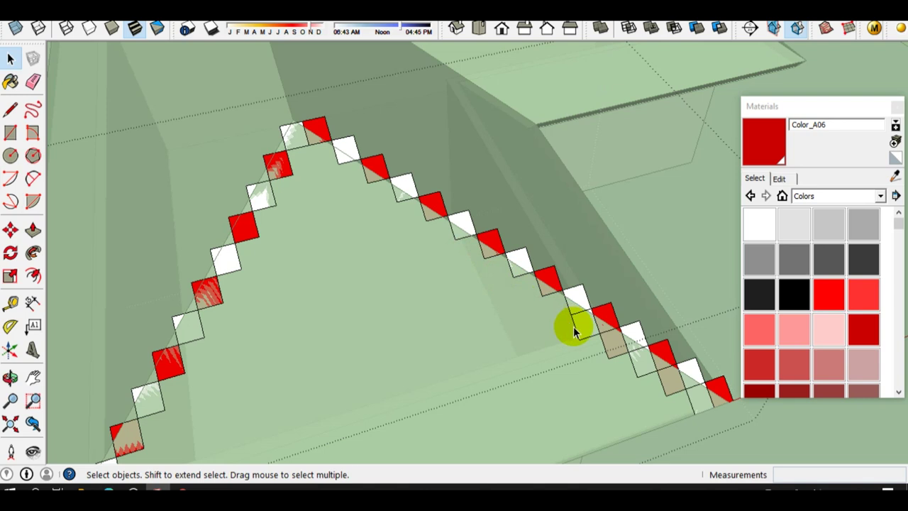
left_click(635, 365)
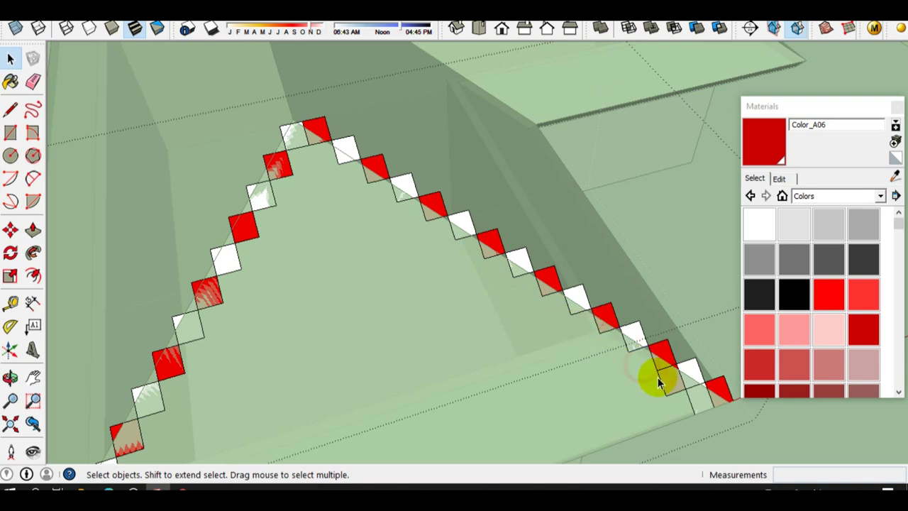
Window-select the entire stepped triangle of red and white boxes
scroll(432, 249, "down", 2)
scroll(581, 350, "up", 1)
scroll(581, 350, "down", 2)
middle_click_drag(334, 298, 263, 274)
scroll(349, 229, "down", 2)
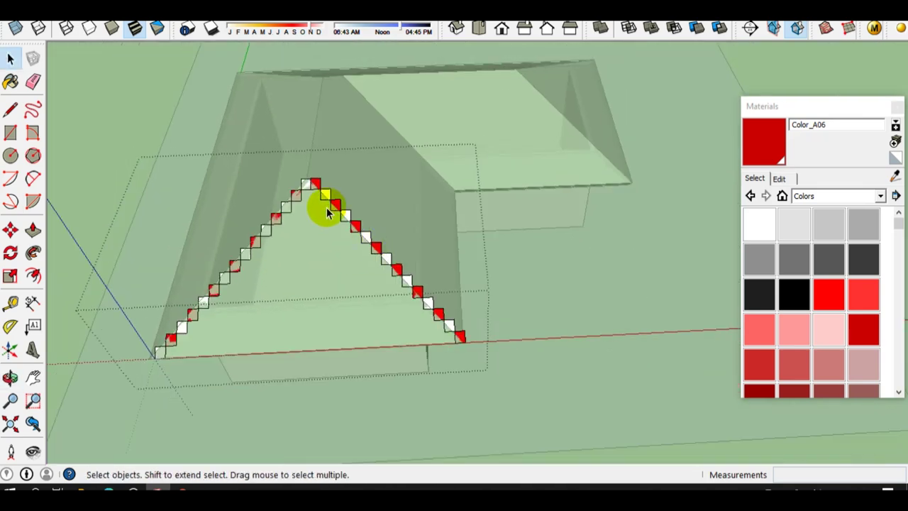
scroll(331, 214, "up", 2)
scroll(269, 178, "up", 2)
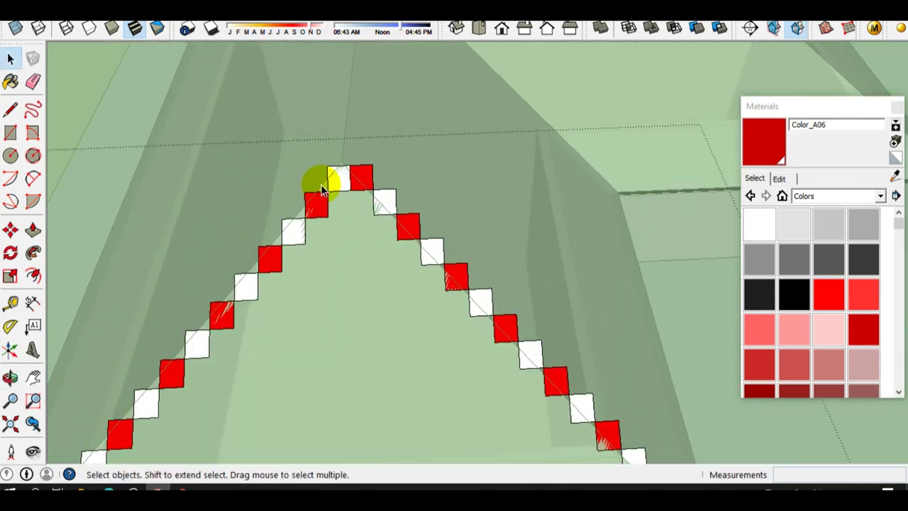
scroll(321, 191, "down", 2)
scroll(334, 178, "down", 2)
middle_click_drag(381, 197, 375, 227)
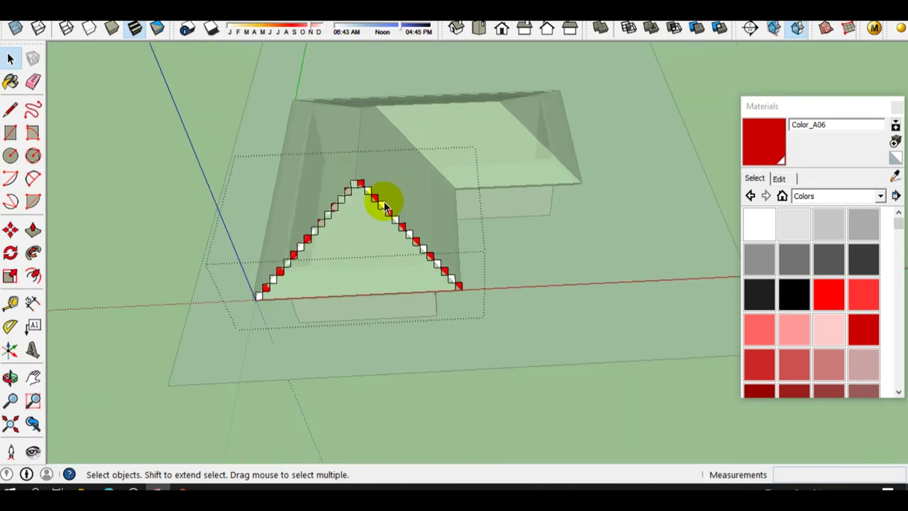
left_click_drag(215, 105, 531, 381)
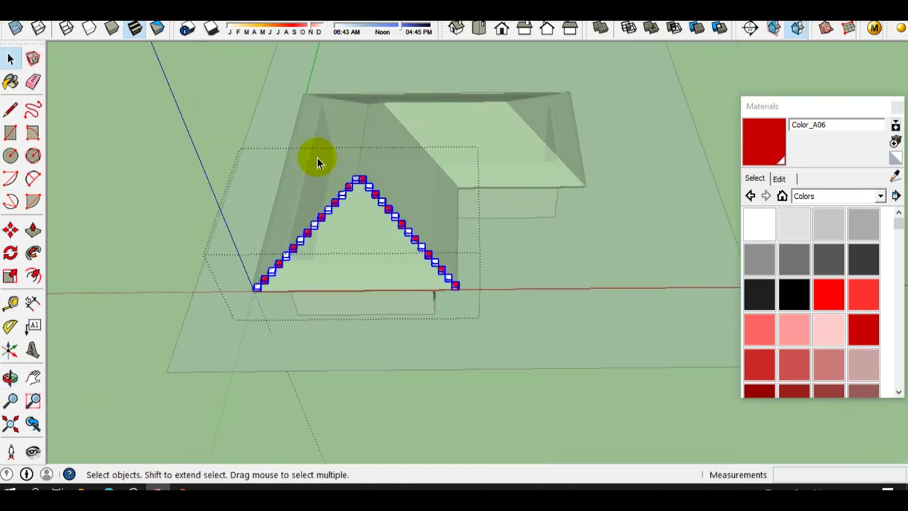
scroll(381, 213, "up", 2)
scroll(412, 209, "up", 3)
scroll(412, 210, "down", 2)
Copy the tile triangle 300 mm from its apex and array it x10 into striped courses
key("m")
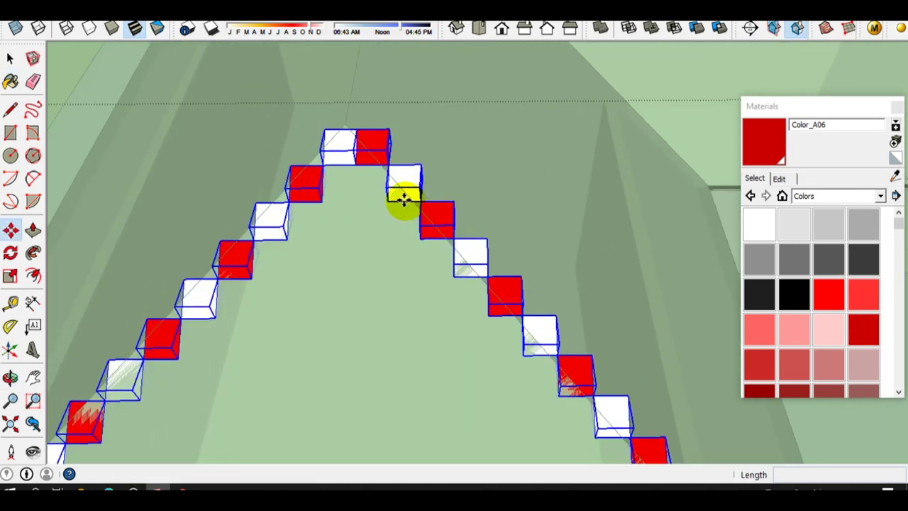
scroll(363, 122, "up", 3)
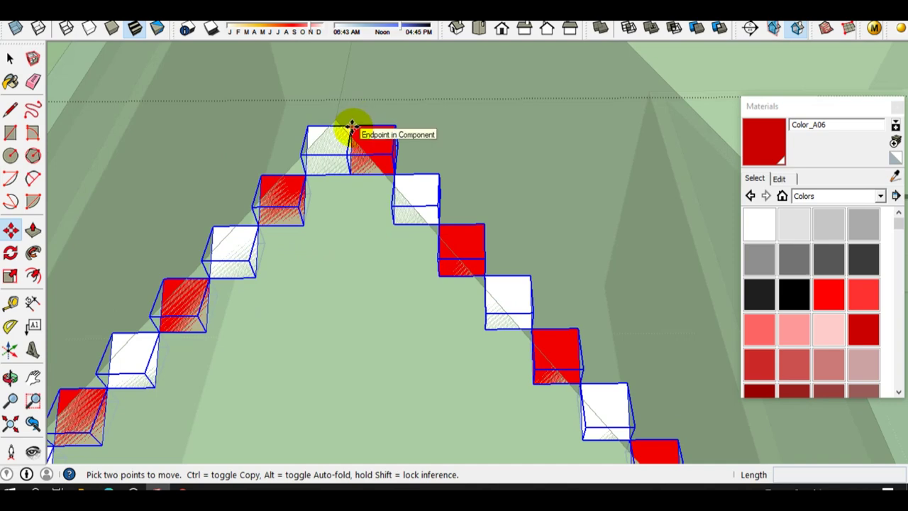
left_click(351, 126)
key("ctrl")
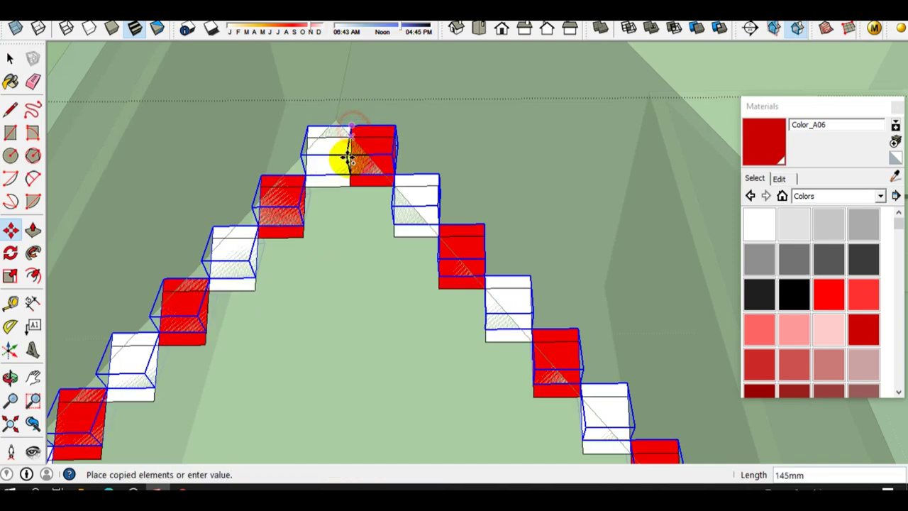
scroll(345, 162, "up", 2)
scroll(345, 211, "up", 2)
scroll(358, 191, "up", 2)
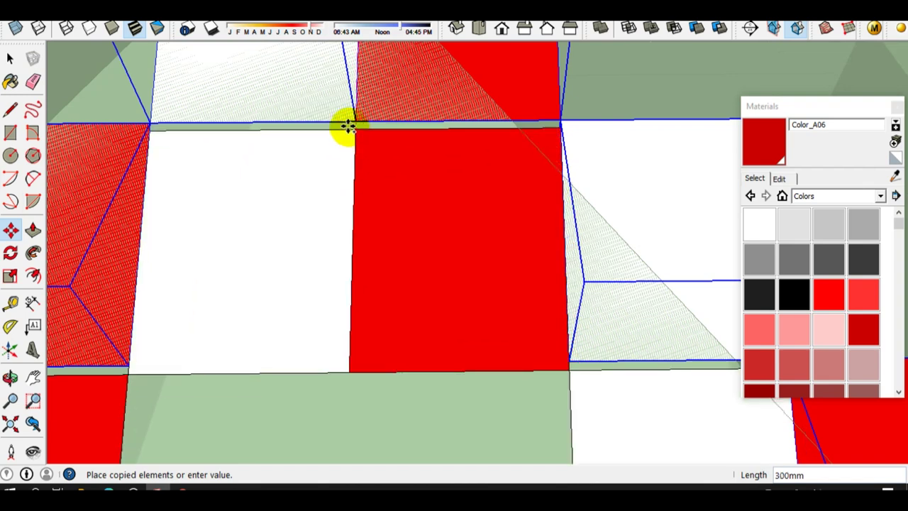
left_click(352, 122)
type("x10")
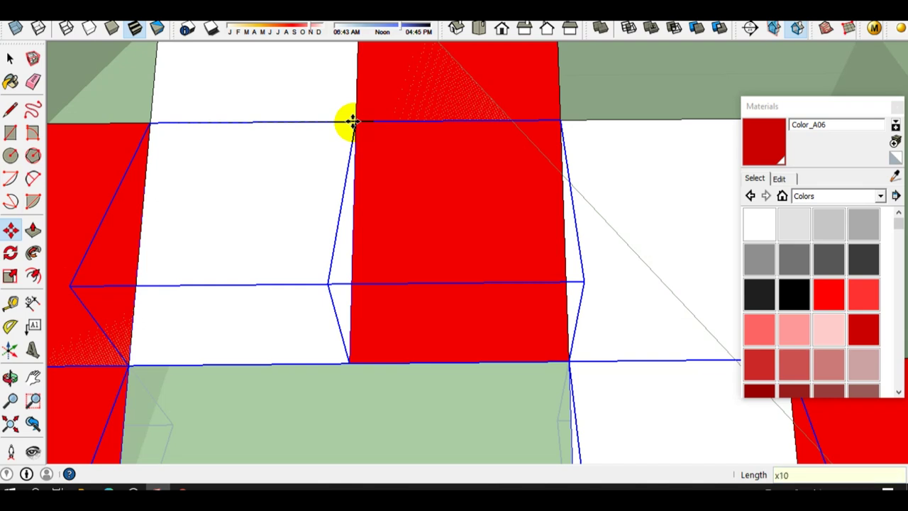
key("Return")
scroll(358, 113, "down", 3)
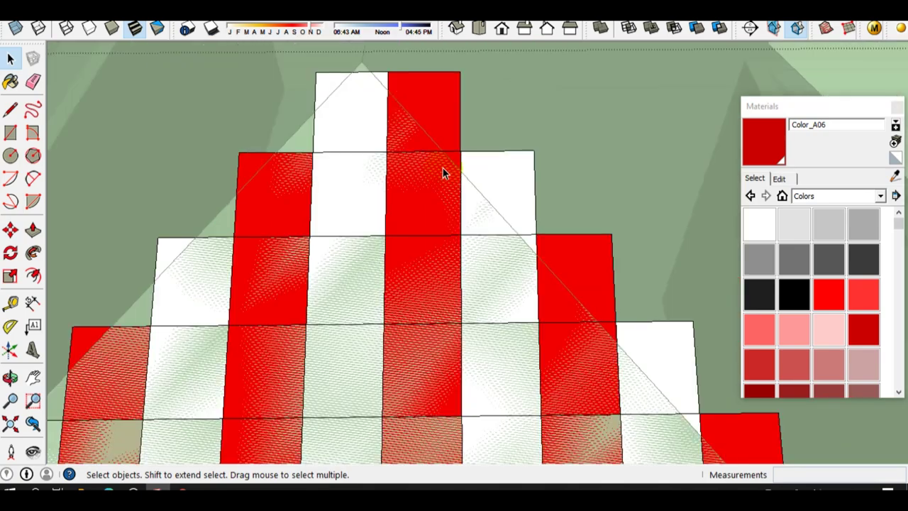
scroll(443, 170, "down", 3)
scroll(456, 176, "down", 2)
scroll(459, 183, "down", 2)
mouse_move(461, 229)
middle_mouse_down()
mouse_move(469, 351)
mouse_move(431, 241)
mouse_move(659, 454)
middle_mouse_up()
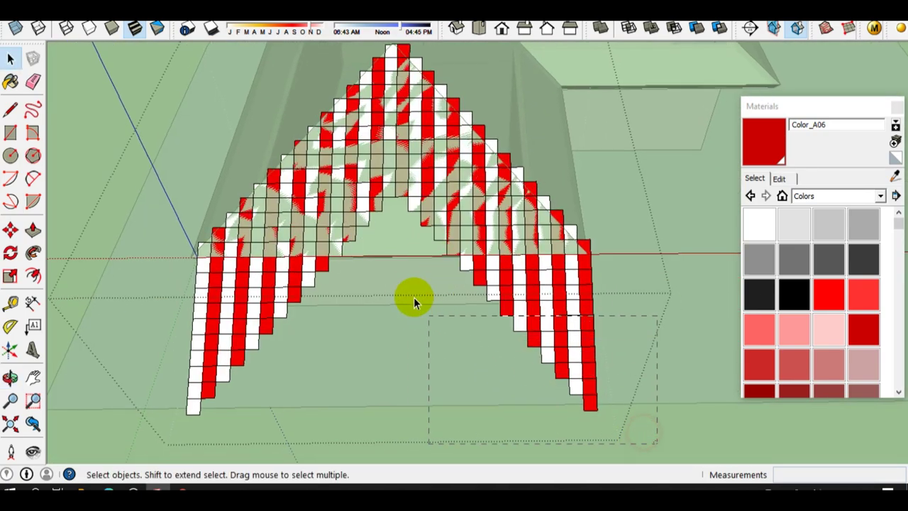
Delete the tiles overhanging both eaves and the stray white tile in the notch
left_click_drag(401, 282, 445, 270)
key("Delete")
key("Delete")
left_click_drag(377, 395, 220, 322)
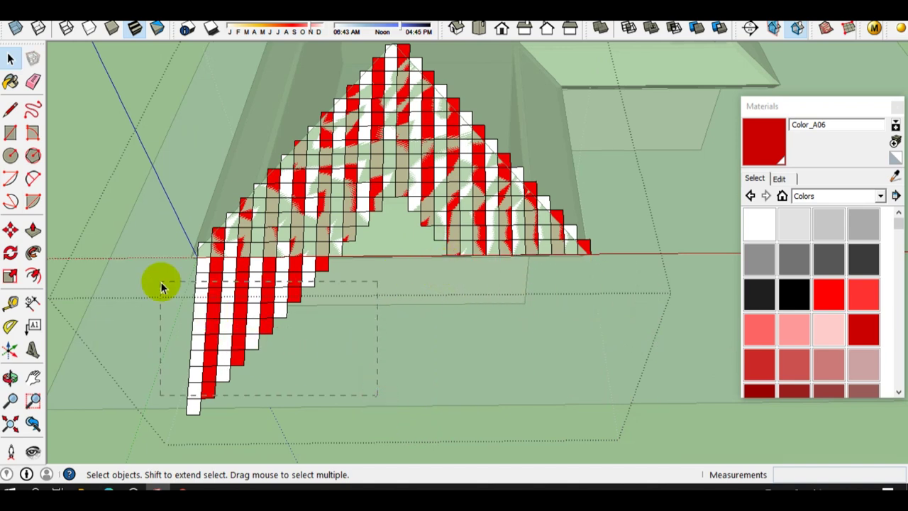
left_click_drag(156, 268, 157, 269)
key("Delete")
left_click_drag(178, 374, 178, 374)
key("Delete")
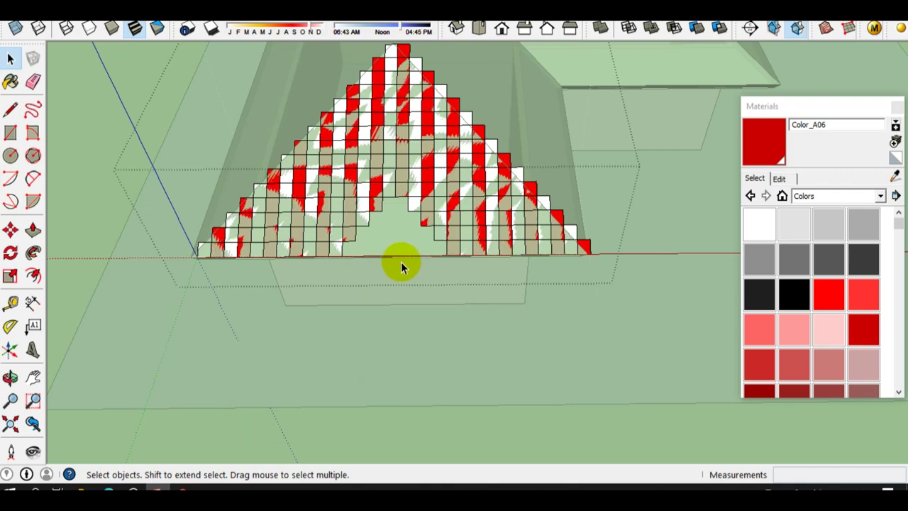
Look down on the tile triangle and select the first notch-edge tile
scroll(397, 235, "up", 3)
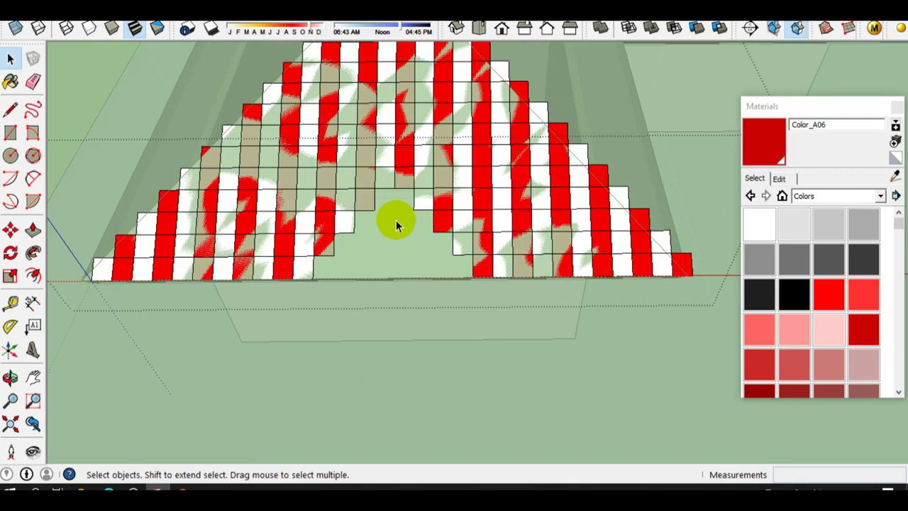
mouse_move(281, 228)
middle_mouse_down()
mouse_move(375, 267)
mouse_move(322, 265)
middle_mouse_up()
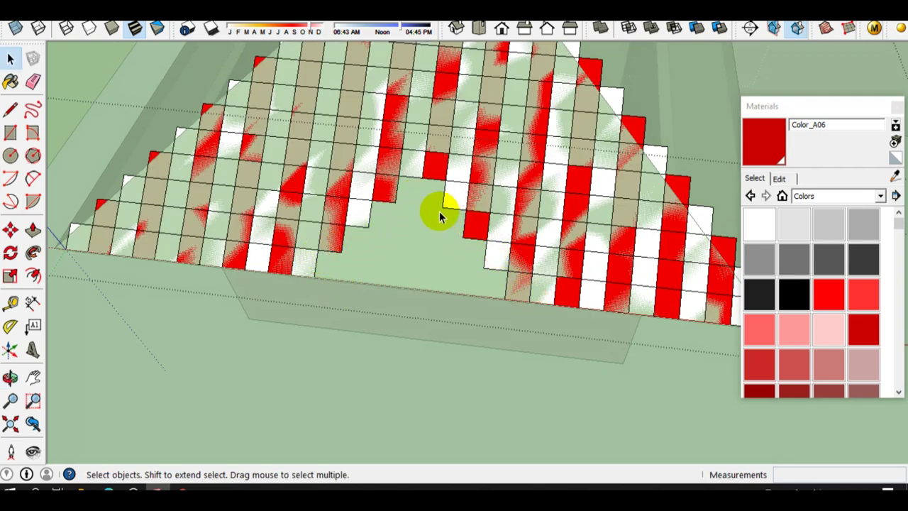
left_click(308, 263)
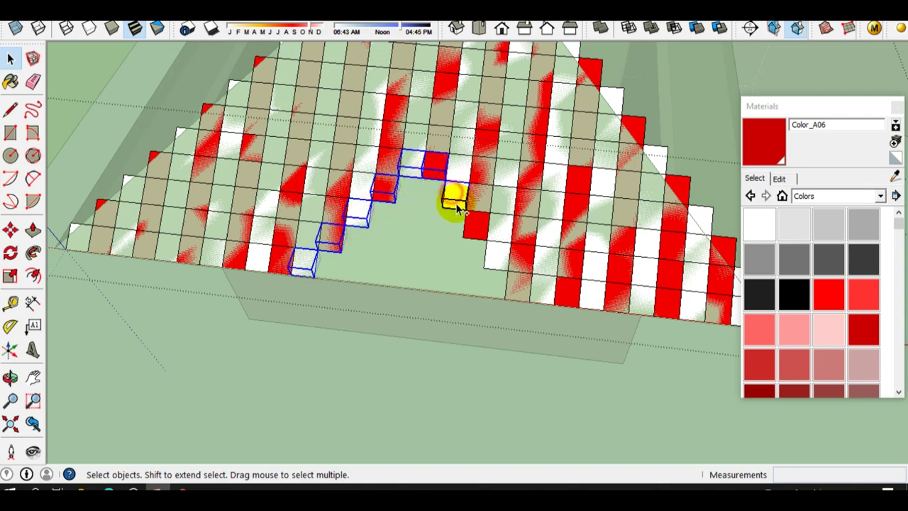
Copy the notch-edge tiles one tile lower in a x5 array to fill the notch
left_click(474, 224, "shift")
left_click(495, 257, "shift")
left_click(515, 291, "shift")
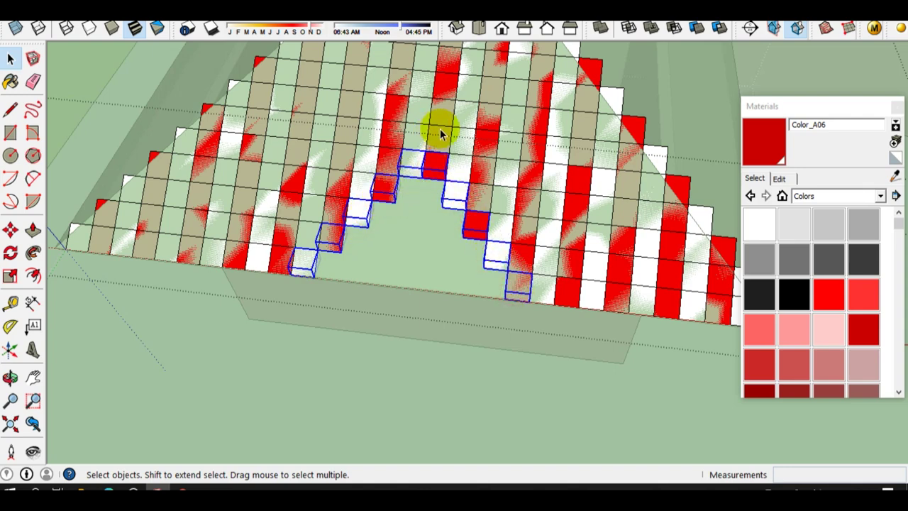
scroll(443, 160, "up", 2)
key("m")
scroll(428, 156, "up", 2)
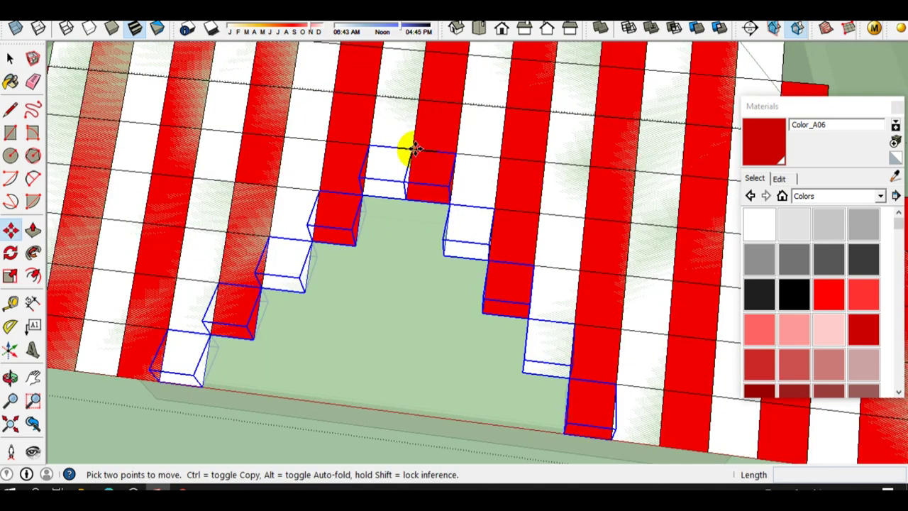
key("ctrl")
left_click(412, 149)
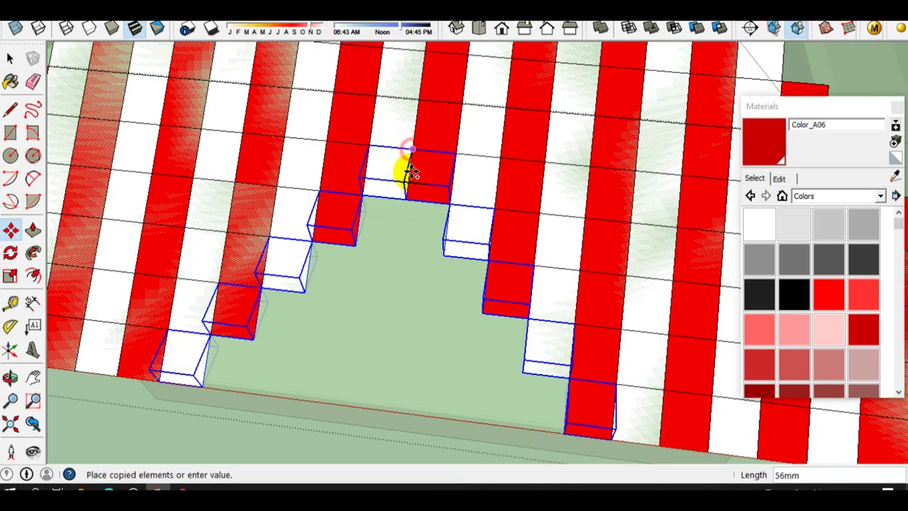
left_click(404, 200)
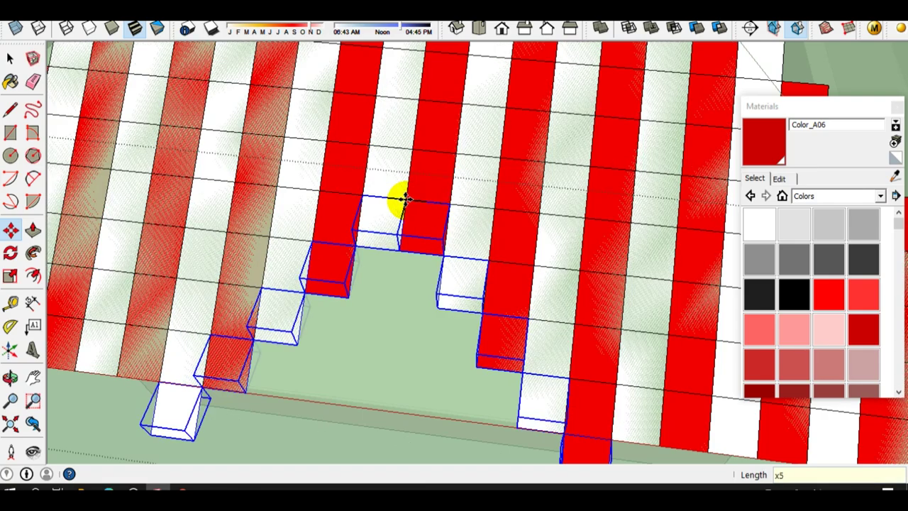
scroll(404, 200, "down", 3)
scroll(405, 198, "down", 3)
key("space")
Delete the extra copied tiles hanging below the triangle
mouse_move(407, 207)
middle_mouse_down()
mouse_move(478, 427)
mouse_move(532, 432)
middle_mouse_up()
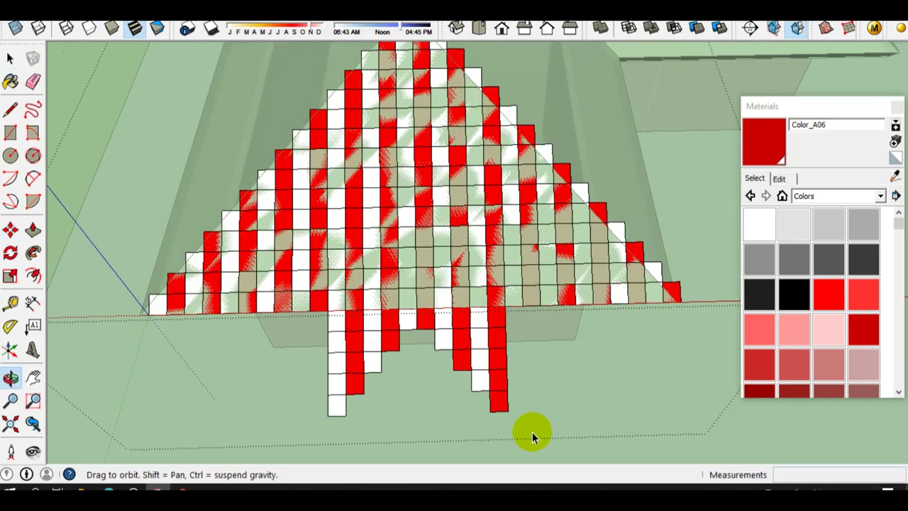
left_click_drag(532, 432, 284, 325)
key("Delete")
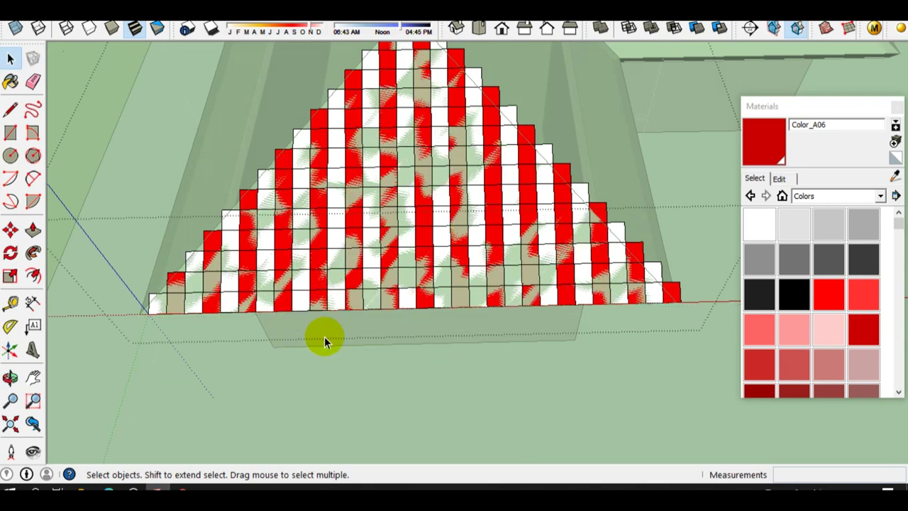
Select the striped red-and-white tile triangle group and switch to the Move tool
scroll(324, 336, "down", 2)
middle_click_drag(348, 360, 395, 318)
scroll(397, 318, "up", 1)
scroll(398, 319, "up", 2)
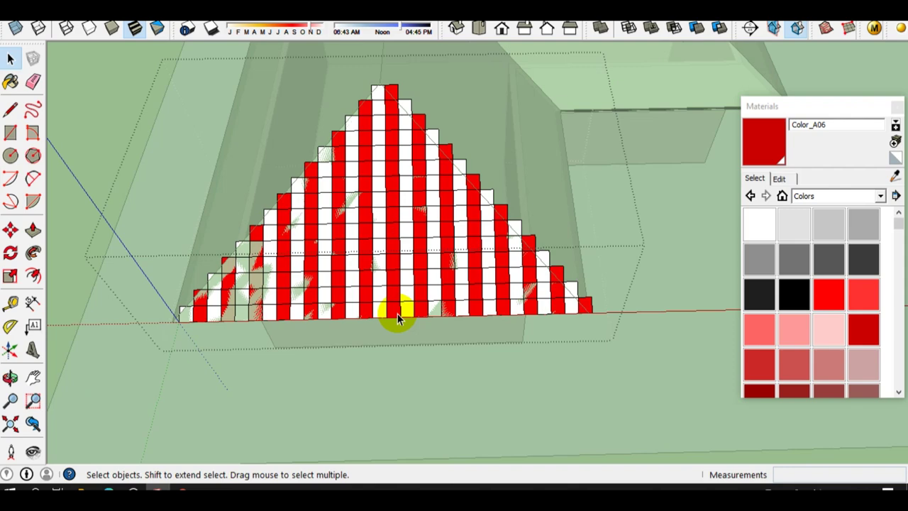
scroll(397, 319, "down", 2)
scroll(397, 310, "down", 1)
scroll(398, 294, "down", 1)
scroll(386, 287, "up", 1)
left_click(391, 283)
mouse_move(391, 284)
middle_mouse_down()
mouse_move(201, 249)
mouse_move(478, 277)
mouse_move(344, 284)
mouse_move(470, 263)
mouse_move(362, 293)
middle_mouse_up()
scroll(442, 268, "up", 1)
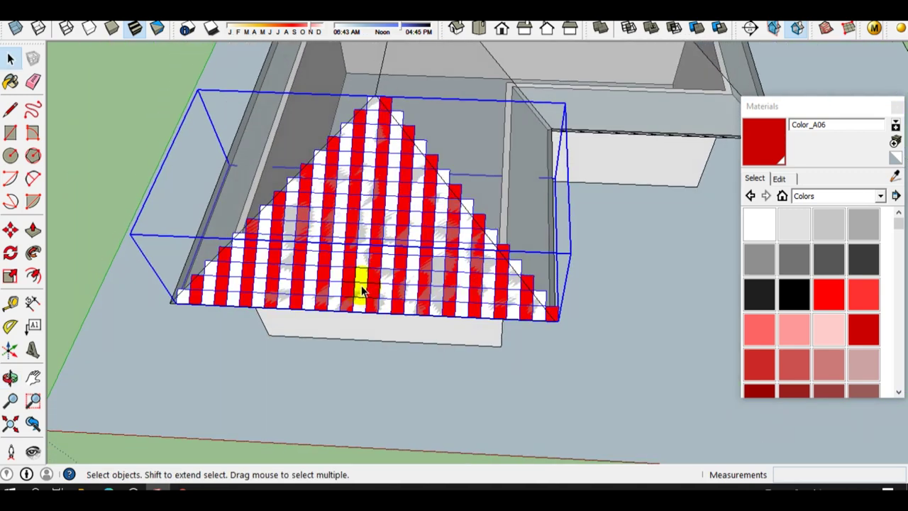
key("m")
mouse_move(515, 304)
middle_mouse_down()
mouse_move(487, 284)
mouse_move(525, 284)
mouse_move(433, 287)
middle_mouse_up()
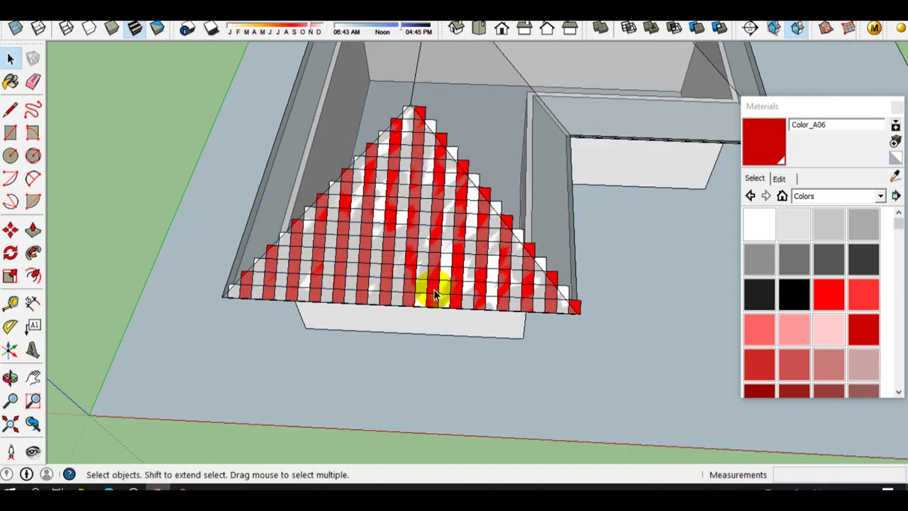
key("m")
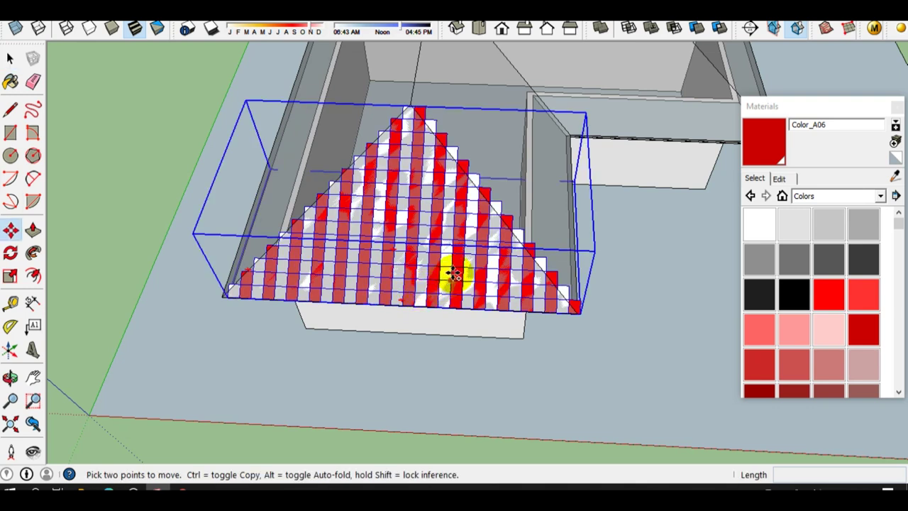
Copy the striped tile triangle off to the left and select the copy
key("ctrl")
left_click(454, 268)
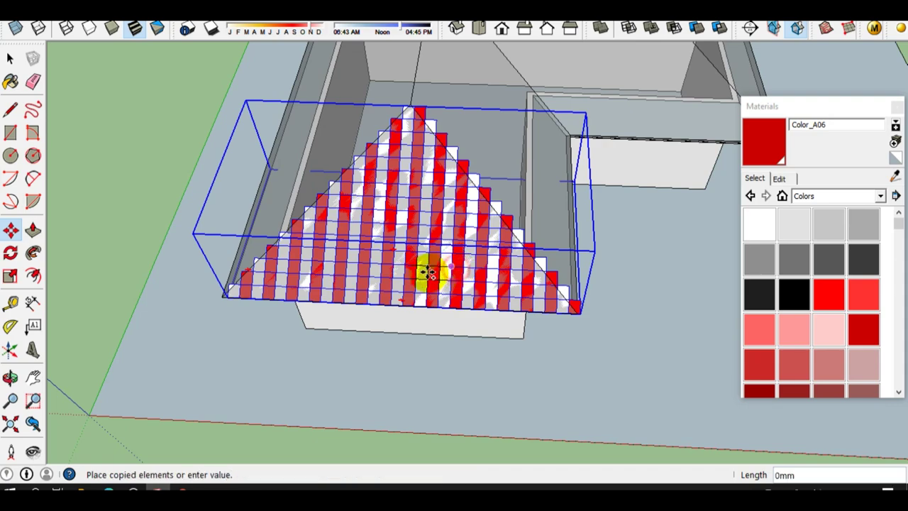
left_click(181, 258)
key("space")
middle_click_drag(227, 260, 336, 257)
key("space")
left_click(336, 257)
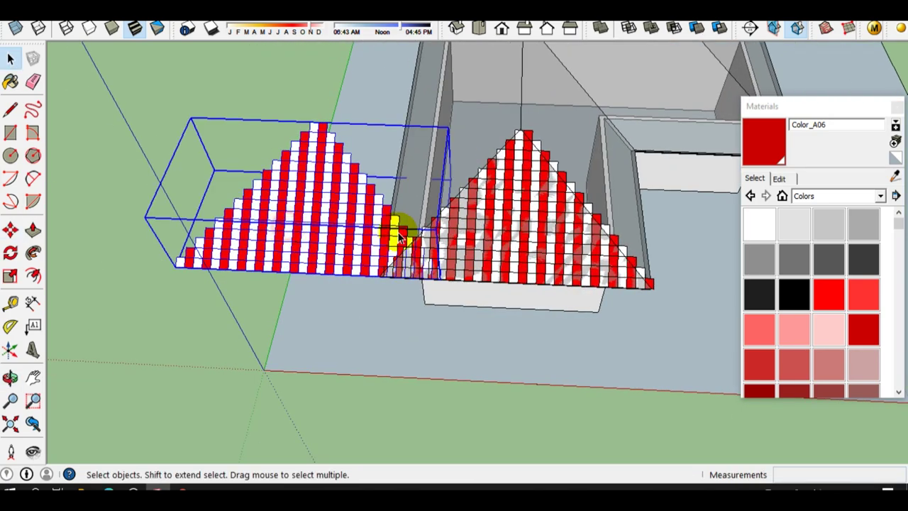
middle_click_drag(400, 229, 361, 204)
Rotate the copied triangle by about -69°
key("m")
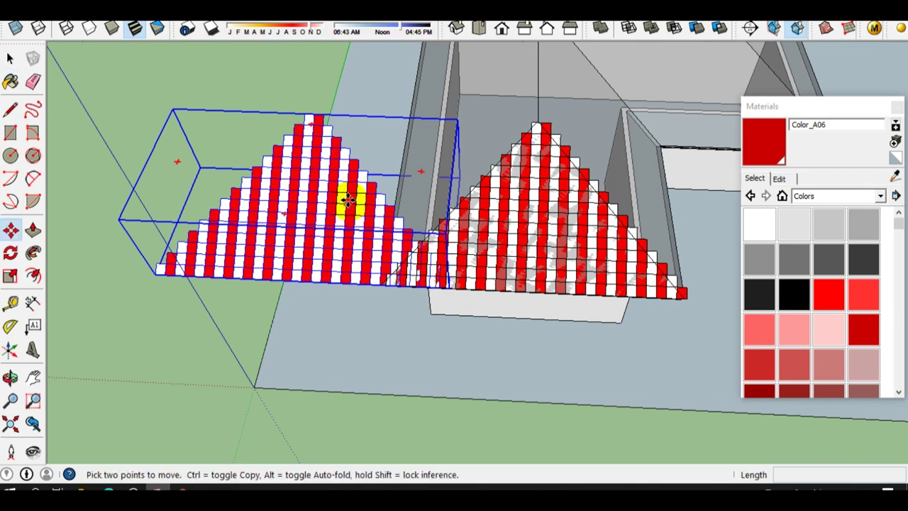
key("q")
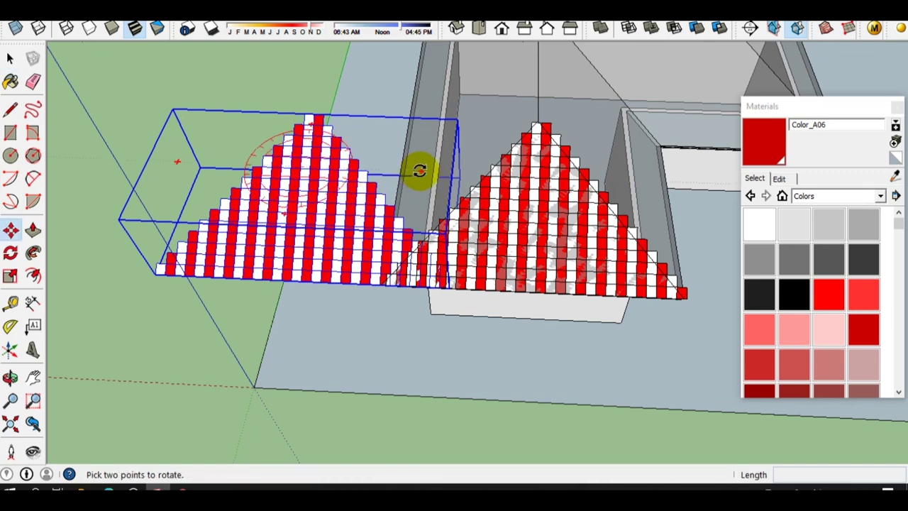
left_click(419, 170)
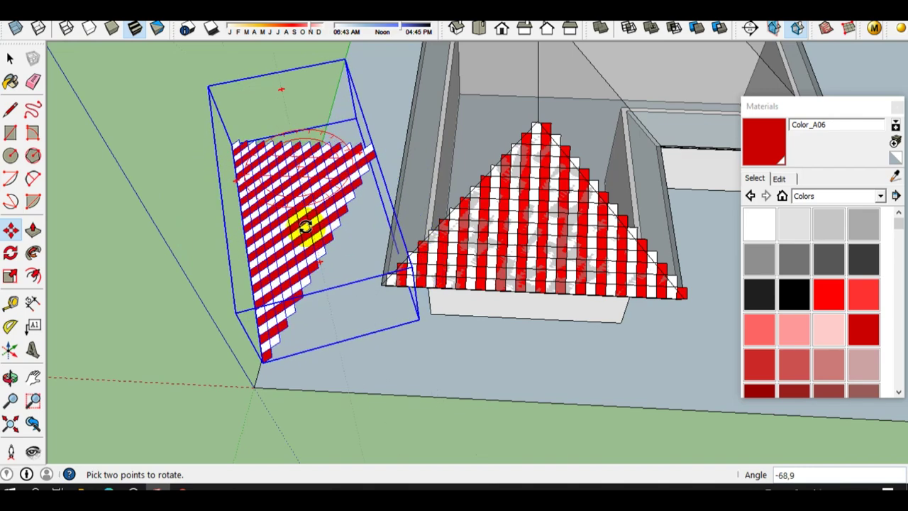
left_click(277, 227)
Move the rotated triangle by its corner onto the roof's hip-end corner
key("m")
key("space")
scroll(229, 320, "up", 3)
scroll(239, 320, "up", 3)
scroll(400, 259, "up", 3)
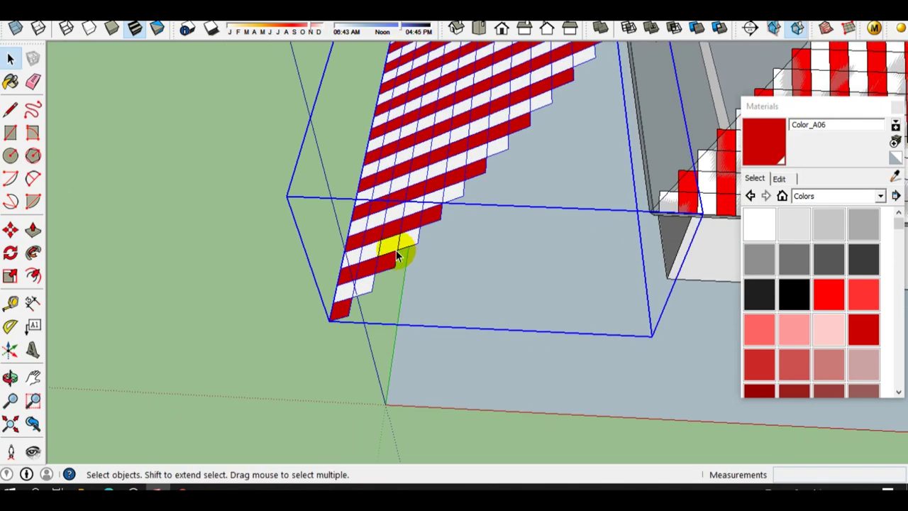
scroll(401, 259, "down", 3)
middle_click_drag(308, 274, 395, 257)
scroll(376, 287, "up", 3)
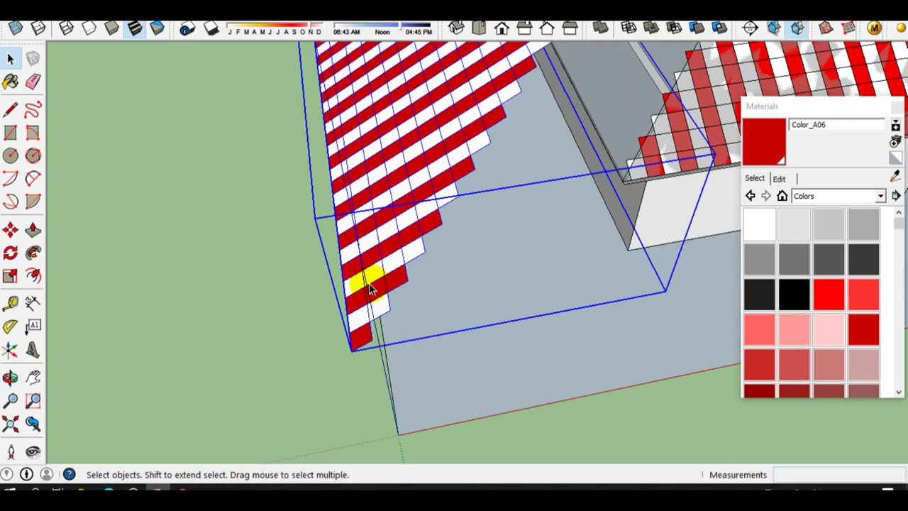
key("m")
scroll(355, 361, "up", 3)
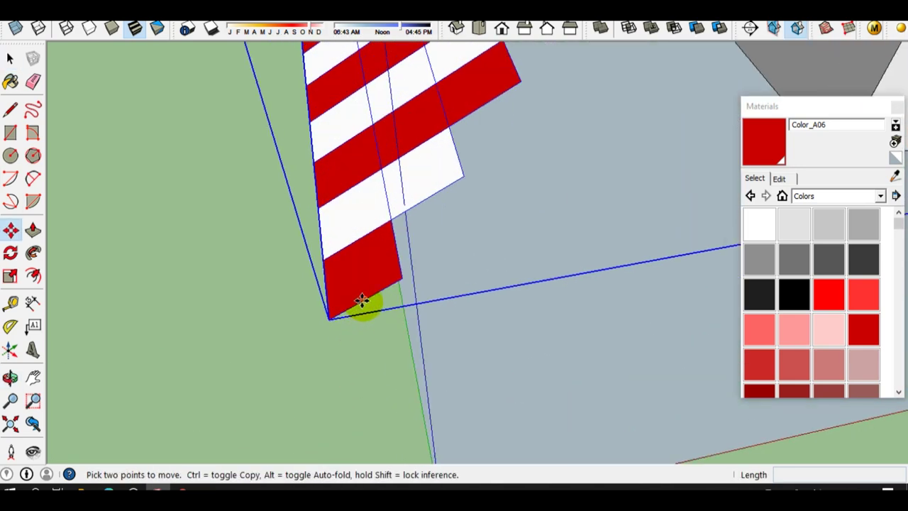
left_click(362, 301)
scroll(348, 206, "down", 3)
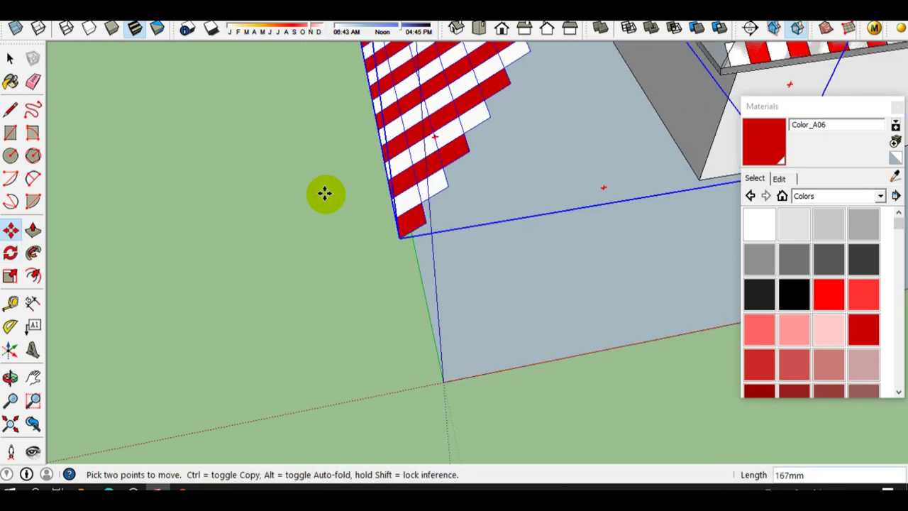
scroll(598, 92, "up", 2)
scroll(573, 102, "up", 2)
scroll(561, 95, "up", 2)
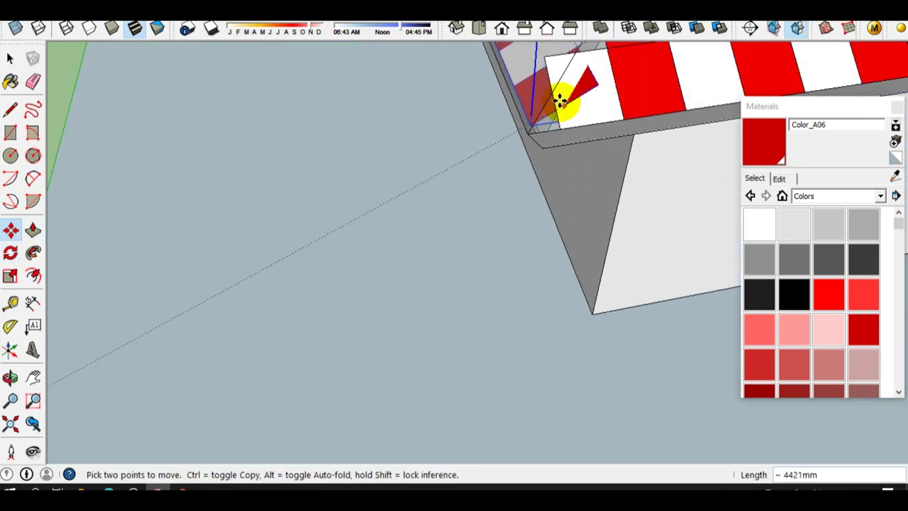
left_click(552, 95)
scroll(557, 156, "down", 2)
scroll(462, 205, "down", 2)
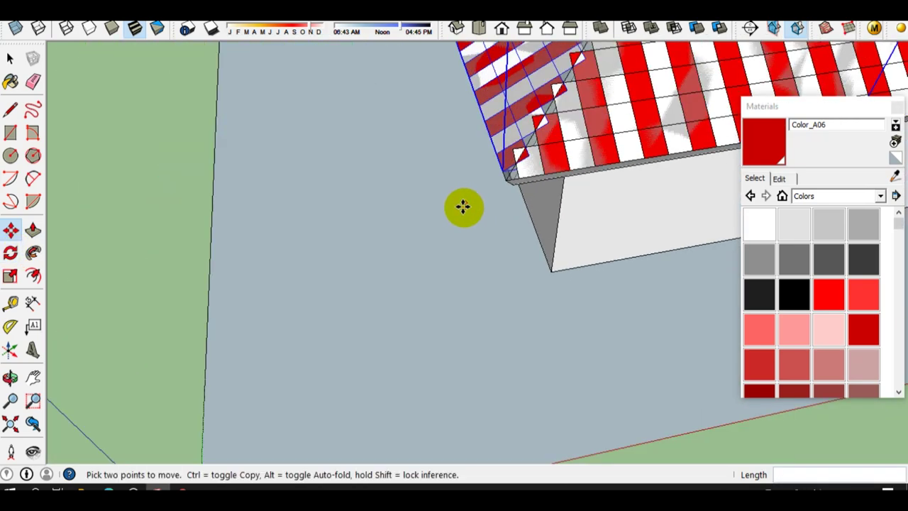
scroll(497, 170, "down", 2)
key("space")
Orbit around the roof to inspect the red-and-white tiled slopes
scroll(543, 123, "down", 2)
mouse_move(537, 111)
middle_mouse_down()
mouse_move(475, 219)
mouse_move(497, 162)
middle_mouse_up()
scroll(482, 188, "up", 2)
scroll(426, 203, "up", 2)
middle_click_drag(425, 203, 582, 213)
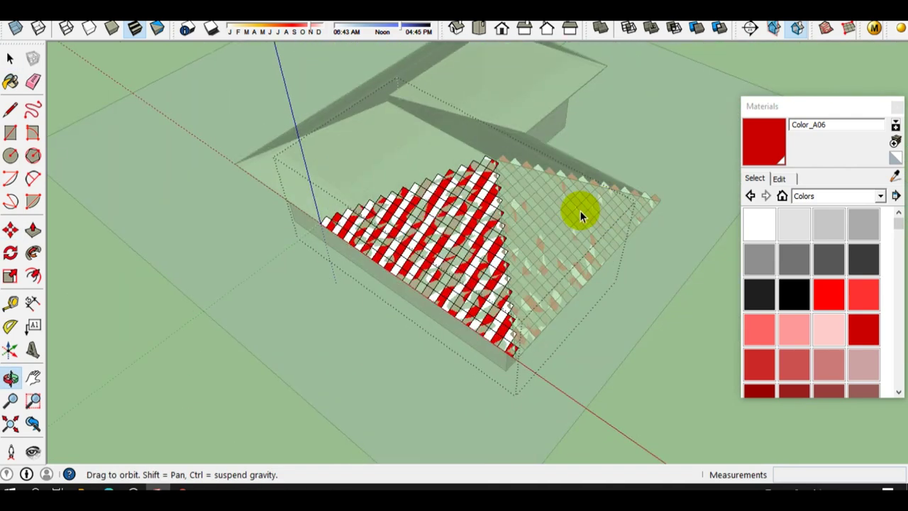
scroll(385, 209, "up", 2)
middle_click_drag(438, 215, 588, 227)
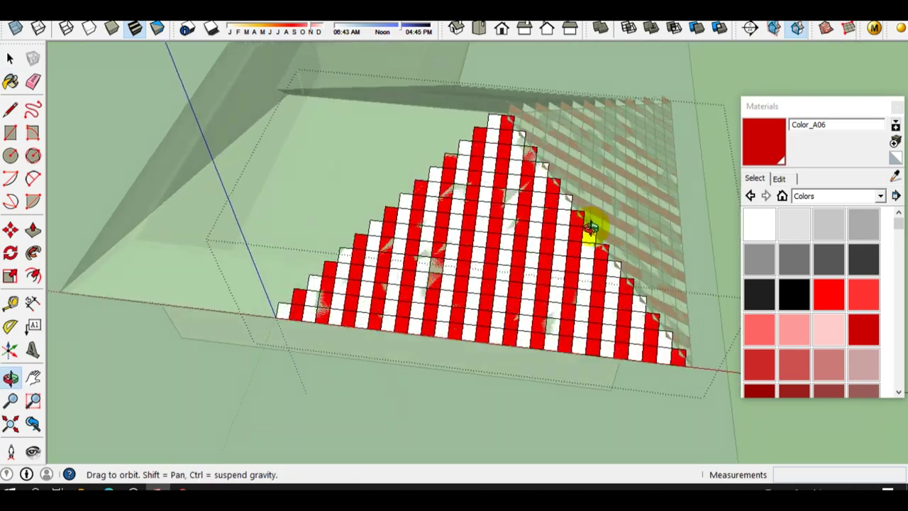
mouse_move(405, 212)
middle_mouse_down()
mouse_move(450, 227)
mouse_move(375, 176)
mouse_move(435, 253)
mouse_move(411, 241)
mouse_move(340, 239)
mouse_move(674, 245)
middle_mouse_up()
scroll(436, 258, "up", 2)
mouse_move(604, 243)
middle_mouse_down()
mouse_move(478, 240)
mouse_move(487, 276)
mouse_move(522, 284)
mouse_move(510, 248)
middle_mouse_up()
scroll(479, 242, "down", 4)
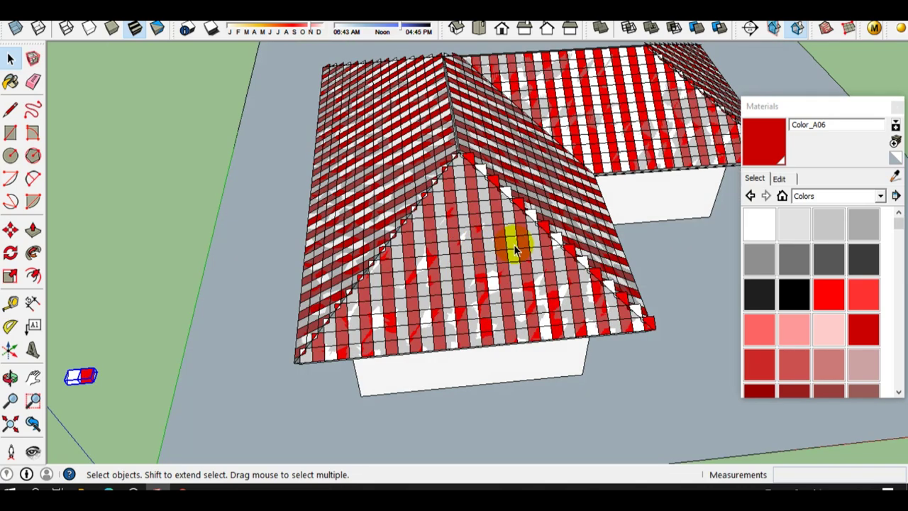
mouse_move(512, 259)
middle_mouse_down()
mouse_move(357, 244)
mouse_move(400, 259)
mouse_move(365, 253)
mouse_move(461, 258)
middle_mouse_up()
scroll(166, 318, "up", 2)
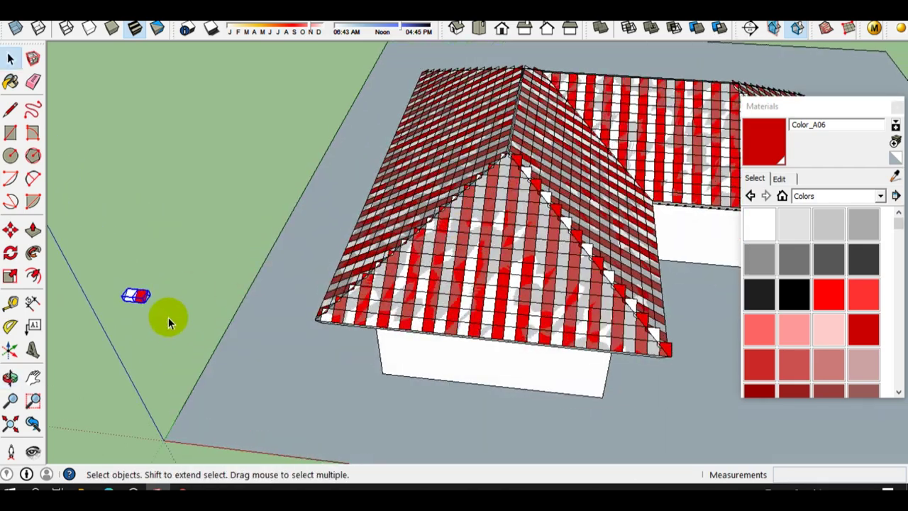
scroll(131, 302, "up", 3)
scroll(131, 301, "up", 1)
middle_click_drag(132, 300, 270, 270)
scroll(275, 278, "up", 2)
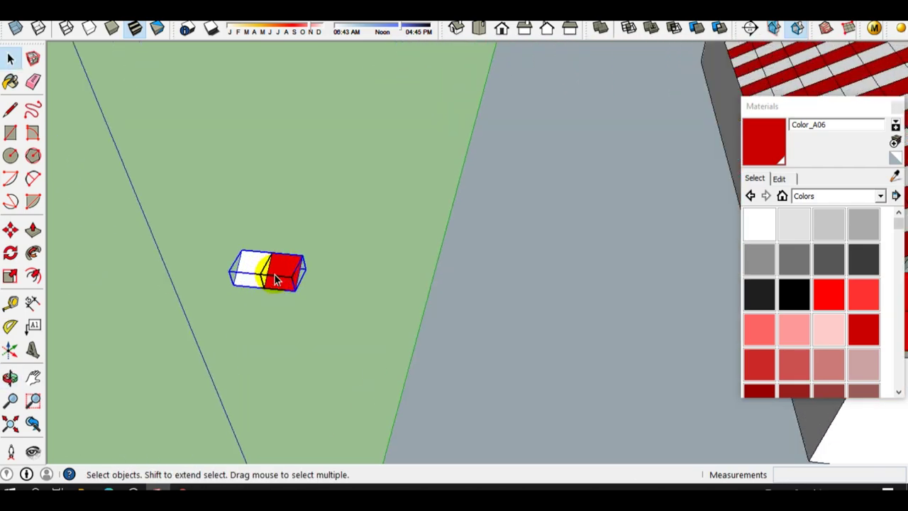
scroll(280, 294, "up", 2)
scroll(273, 259, "up", 1)
middle_click_drag(270, 259, 345, 248)
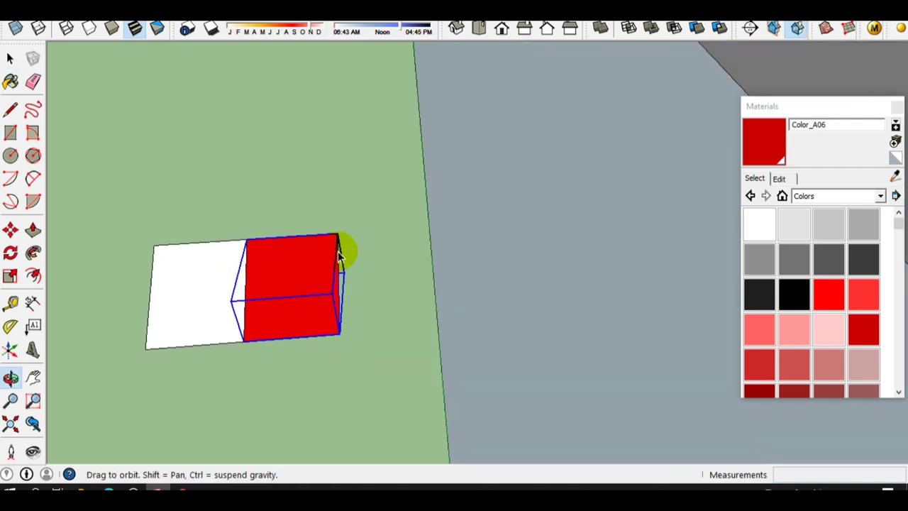
middle_click_drag(279, 318, 352, 284)
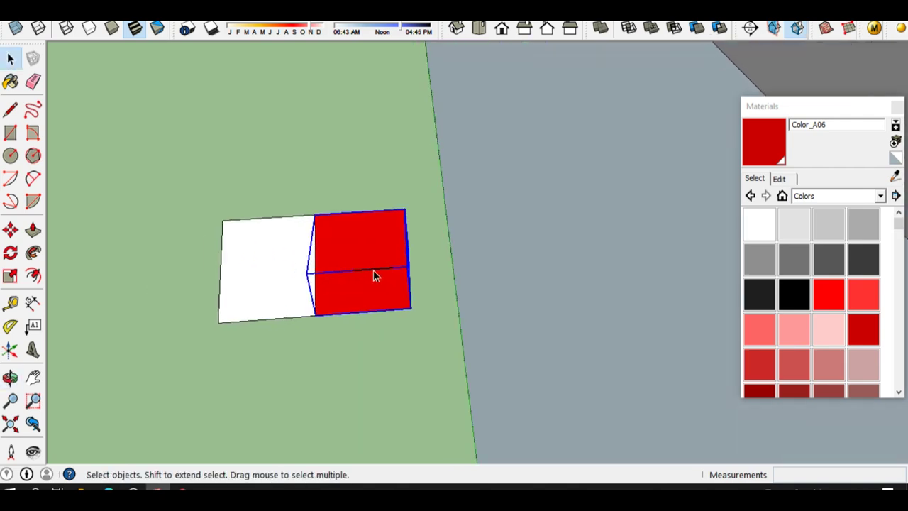
scroll(373, 271, "up", 1)
scroll(351, 273, "up", 1)
mouse_move(362, 259)
middle_mouse_down()
mouse_move(391, 258)
mouse_move(274, 199)
mouse_move(411, 210)
mouse_move(356, 161)
middle_mouse_up()
mouse_move(428, 196)
middle_mouse_down()
mouse_move(288, 117)
mouse_move(404, 178)
mouse_move(452, 289)
mouse_move(430, 255)
middle_mouse_up()
scroll(383, 220, "down", 2)
scroll(318, 205, "down", 2)
scroll(319, 204, "down", 2)
mouse_move(318, 205)
middle_mouse_down()
mouse_move(473, 271)
mouse_move(401, 289)
mouse_move(629, 318)
mouse_move(465, 312)
mouse_move(669, 308)
mouse_move(412, 263)
middle_mouse_up()
scroll(411, 264, "up", 2)
scroll(355, 242, "up", 1)
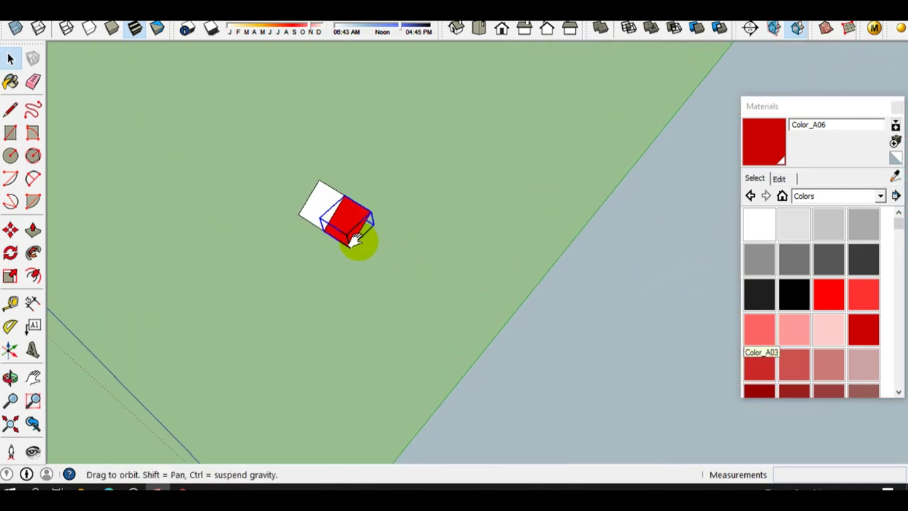
middle_click_drag(355, 240, 385, 242)
scroll(385, 241, "up", 2)
scroll(396, 227, "up", 2)
scroll(380, 243, "up", 1)
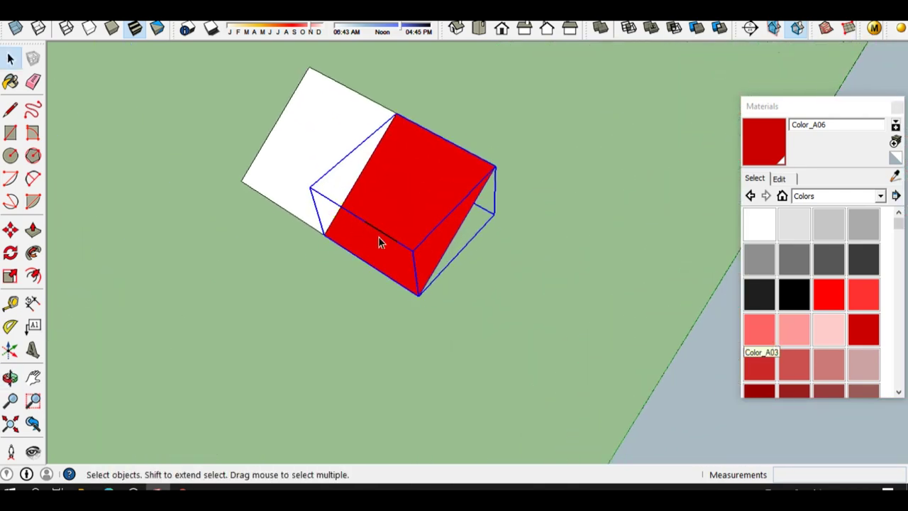
scroll(380, 243, "down", 2)
mouse_move(322, 252)
middle_mouse_down()
mouse_move(660, 375)
mouse_move(521, 294)
mouse_move(331, 203)
mouse_move(412, 202)
mouse_move(381, 288)
mouse_move(615, 430)
mouse_move(565, 386)
mouse_move(340, 270)
mouse_move(395, 239)
middle_mouse_up()
scroll(197, 210, "up", 2)
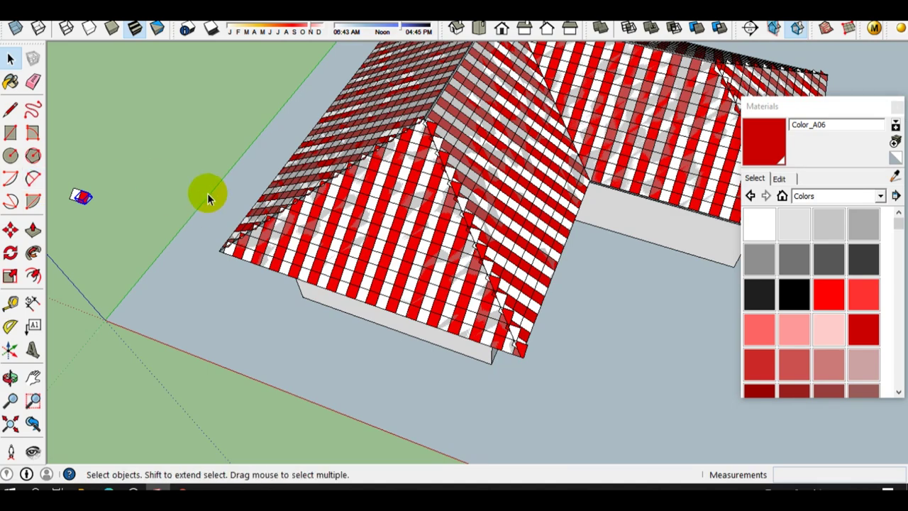
left_click(447, 239)
scroll(577, 358, "up", 2)
scroll(568, 335, "up", 2)
scroll(470, 331, "up", 2)
scroll(461, 307, "up", 2)
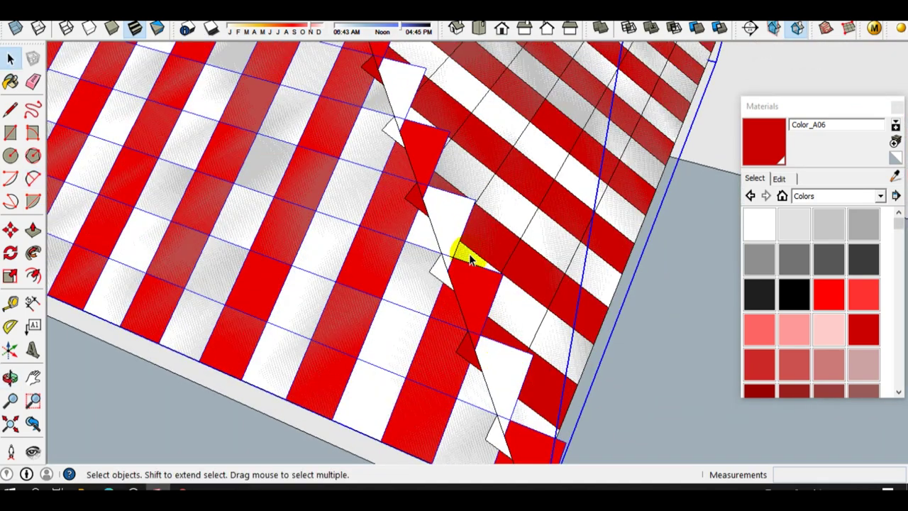
scroll(468, 260, "down", 2)
scroll(464, 253, "down", 2)
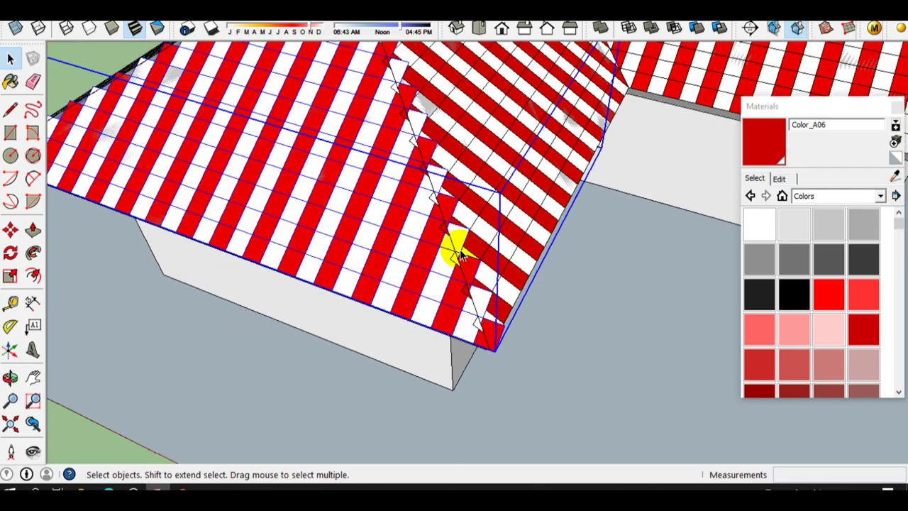
scroll(487, 315, "up", 1)
mouse_move(487, 314)
middle_mouse_down()
mouse_move(531, 222)
mouse_move(434, 272)
middle_mouse_up()
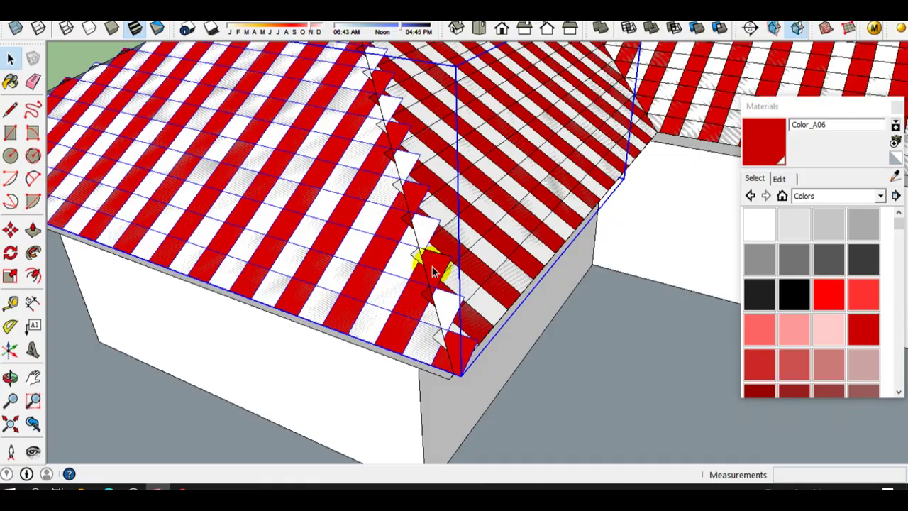
scroll(434, 256, "down", 2)
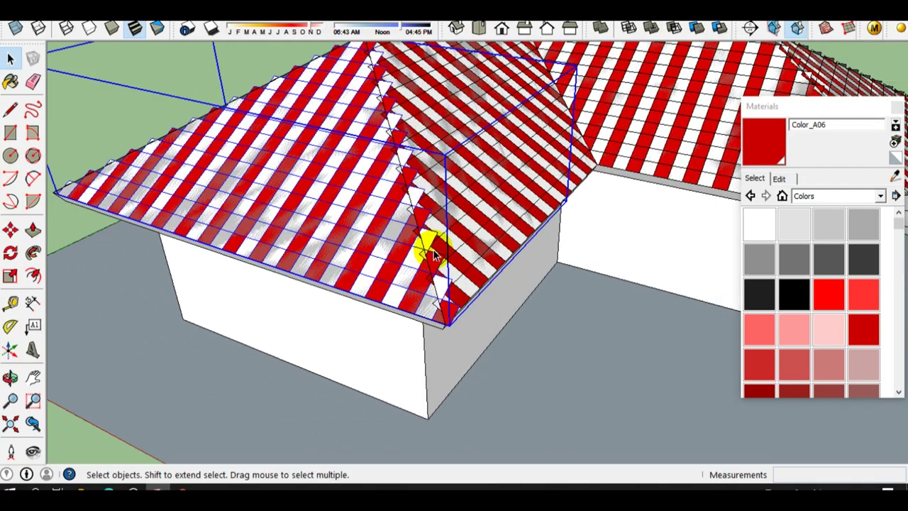
mouse_move(335, 243)
middle_mouse_down()
mouse_move(243, 197)
mouse_move(437, 234)
mouse_move(363, 184)
mouse_move(227, 173)
mouse_move(446, 186)
mouse_move(260, 172)
mouse_move(312, 180)
mouse_move(604, 290)
mouse_move(371, 269)
mouse_move(518, 238)
mouse_move(320, 222)
middle_mouse_up()
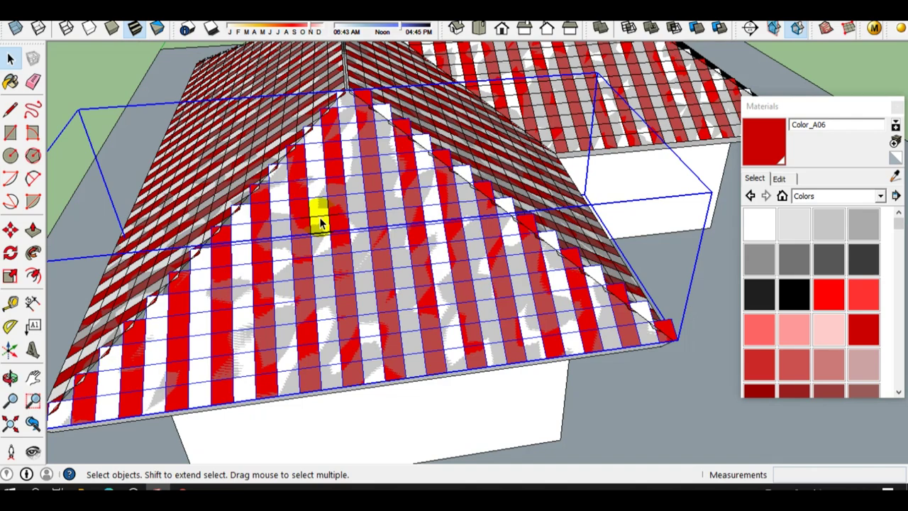
scroll(320, 222, "down", 2)
scroll(320, 217, "down", 2)
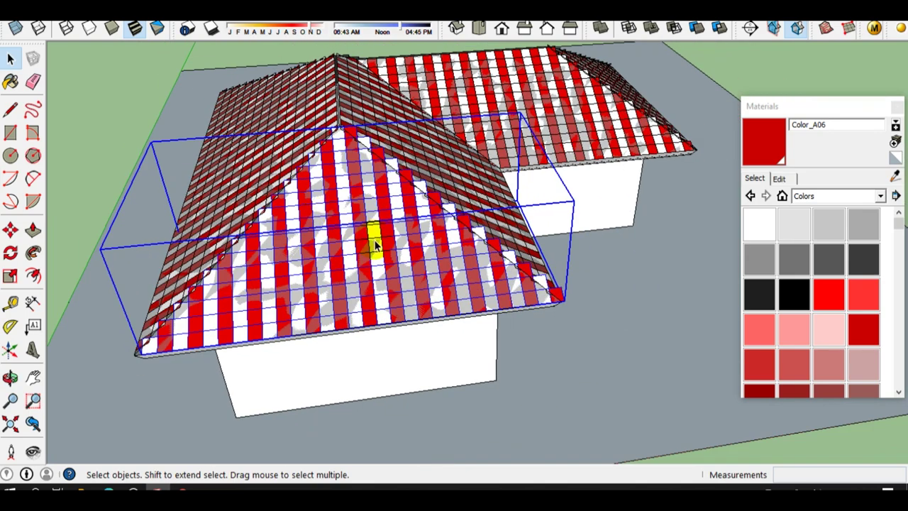
mouse_move(397, 242)
middle_mouse_down()
mouse_move(239, 213)
mouse_move(270, 213)
middle_mouse_up()
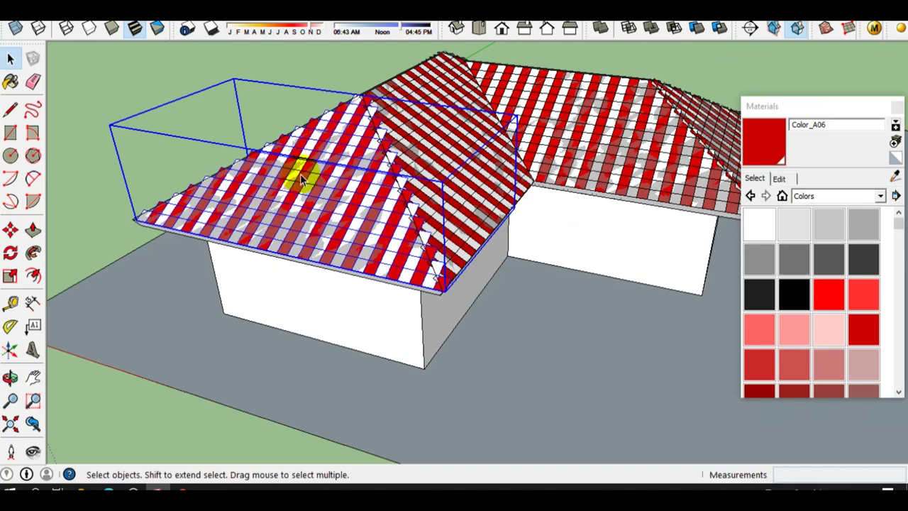
mouse_move(290, 176)
middle_mouse_down()
mouse_move(537, 178)
mouse_move(577, 196)
mouse_move(574, 220)
middle_mouse_up()
mouse_move(300, 192)
middle_mouse_down()
mouse_move(478, 166)
mouse_move(532, 203)
mouse_move(302, 201)
middle_mouse_up()
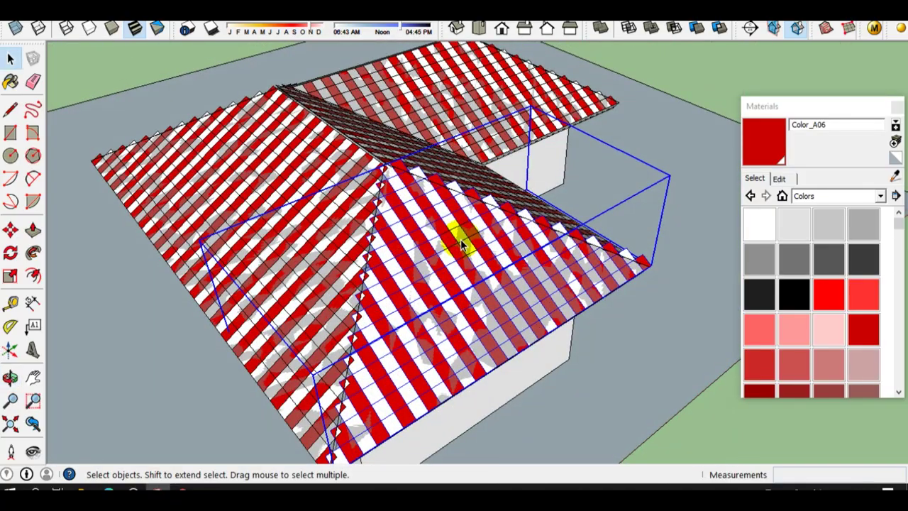
mouse_move(518, 249)
middle_mouse_down()
mouse_move(371, 209)
mouse_move(328, 214)
middle_mouse_up()
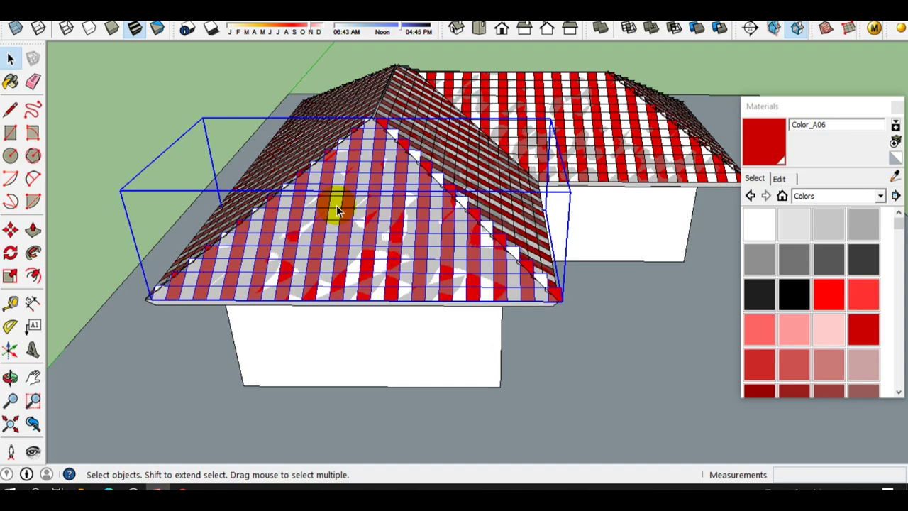
mouse_move(339, 206)
middle_mouse_down()
mouse_move(493, 239)
mouse_move(487, 269)
mouse_move(294, 232)
mouse_move(344, 234)
mouse_move(468, 273)
middle_mouse_up()
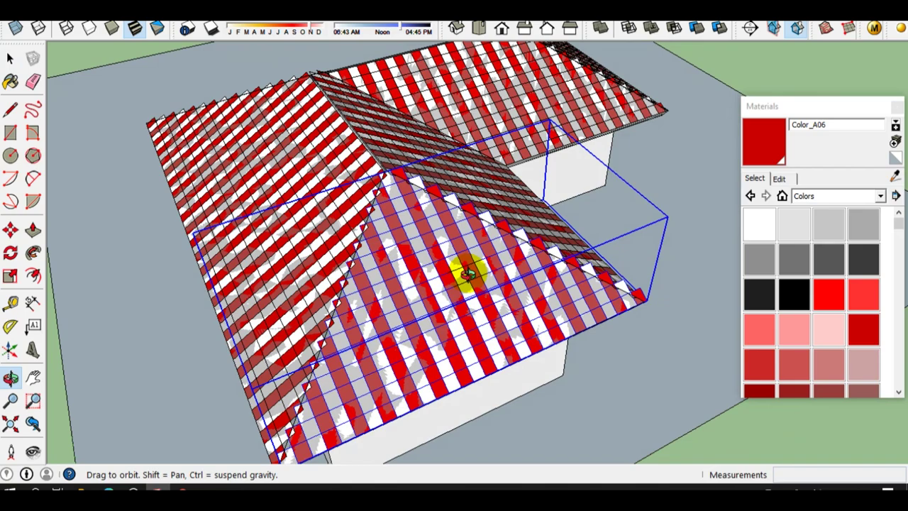
middle_click_drag(416, 308, 348, 206)
mouse_move(334, 250)
middle_mouse_down()
mouse_move(431, 186)
mouse_move(324, 233)
mouse_move(301, 281)
mouse_move(372, 238)
mouse_move(362, 247)
mouse_move(456, 252)
mouse_move(482, 235)
middle_mouse_up()
scroll(362, 247, "down", 3)
scroll(440, 256, "up", 3)
Add the upper roof part and the right roof wing to the selected tile groups
left_click(587, 190, "shift")
left_click_drag(481, 292, 588, 243)
key("space")
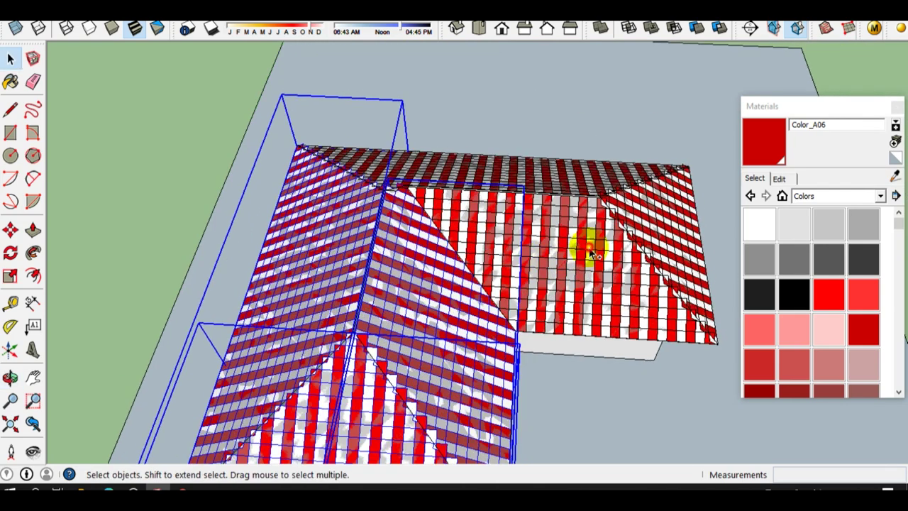
left_click(603, 205, "shift")
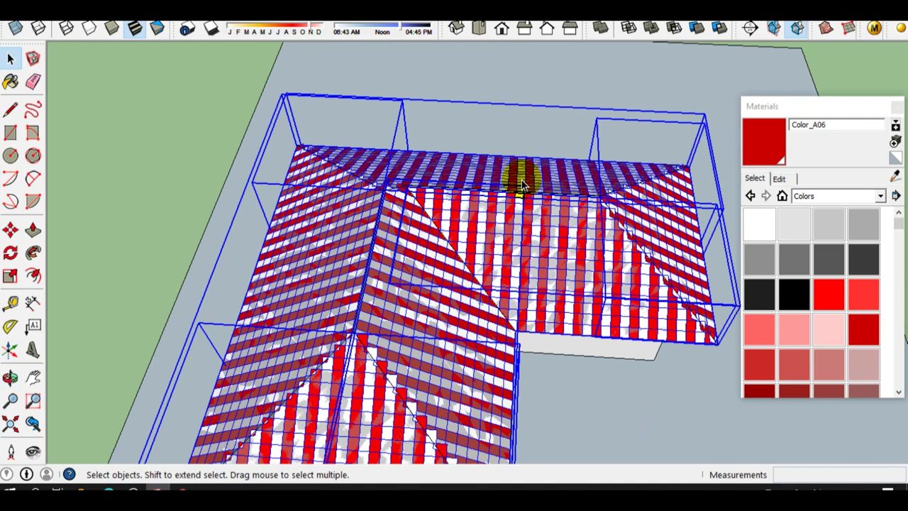
scroll(517, 178, "down", 3)
right_click(480, 212)
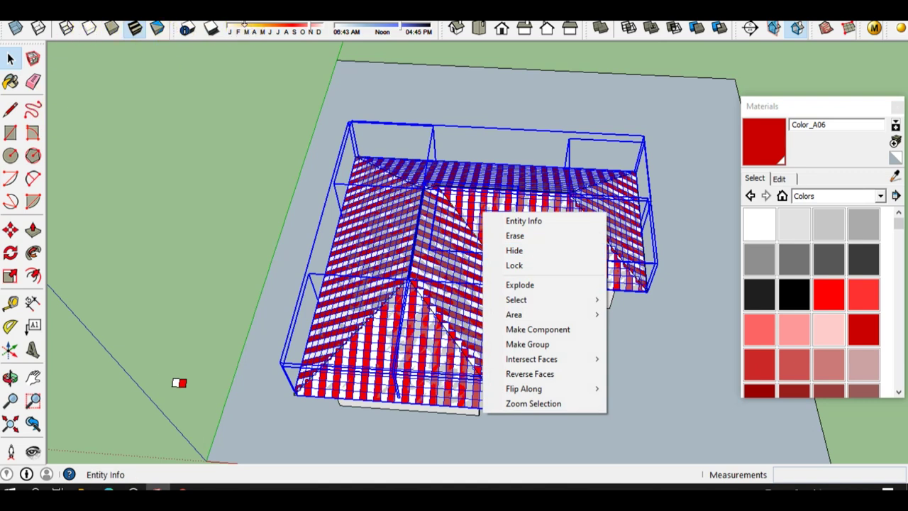
key("Escape")
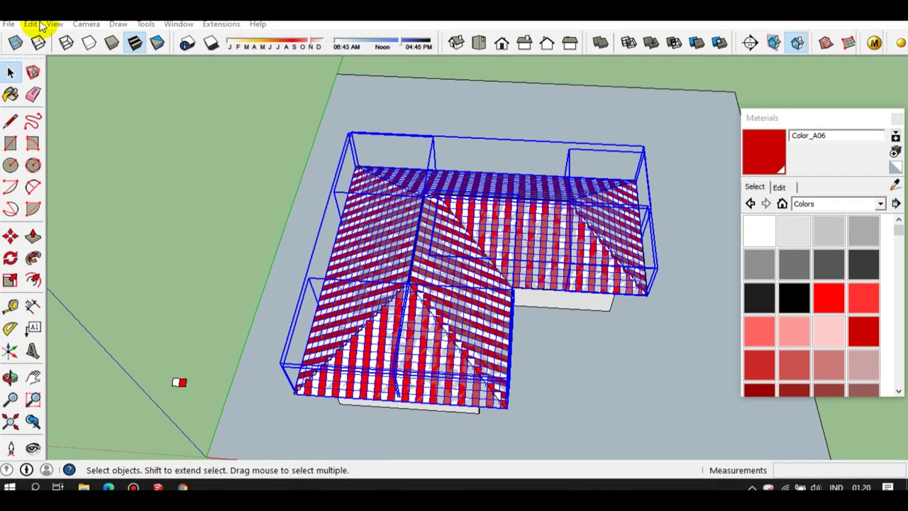
Show the Layers and Entity Info panels in place of the Materials panel
left_click(179, 24)
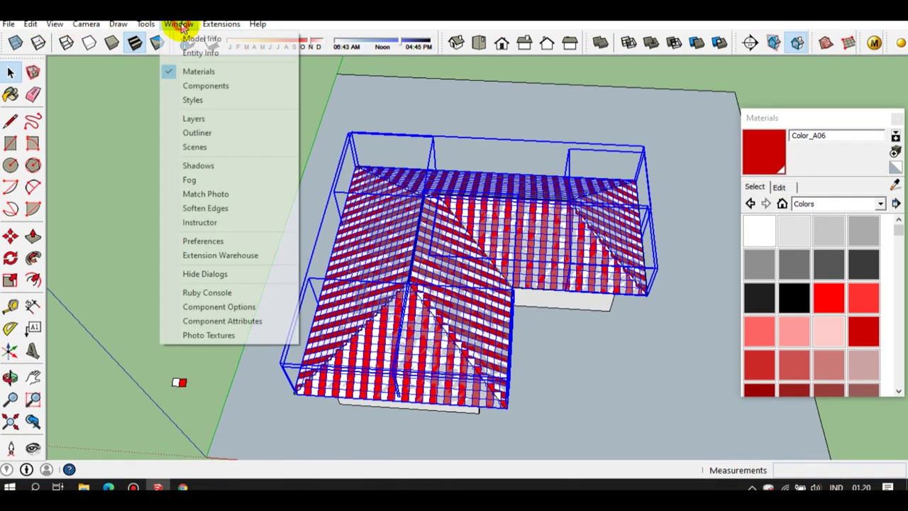
left_click(204, 122)
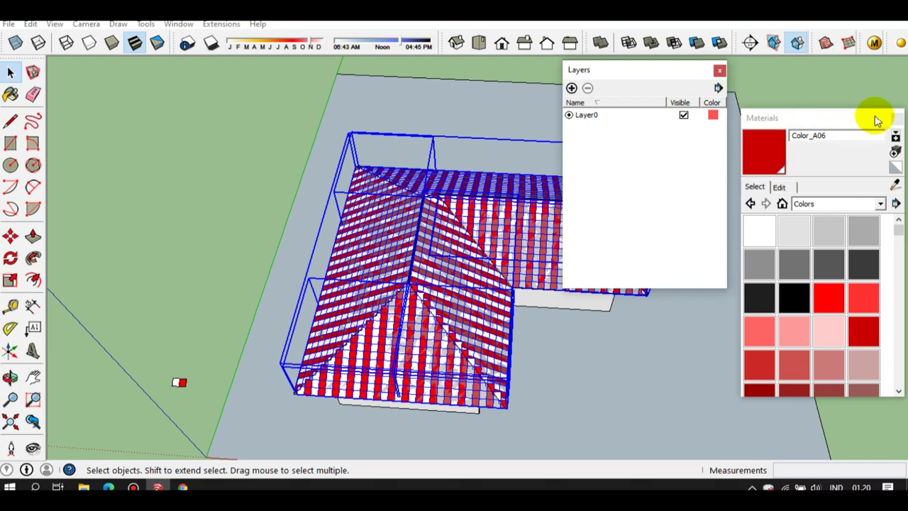
left_click(896, 118)
left_click(178, 24)
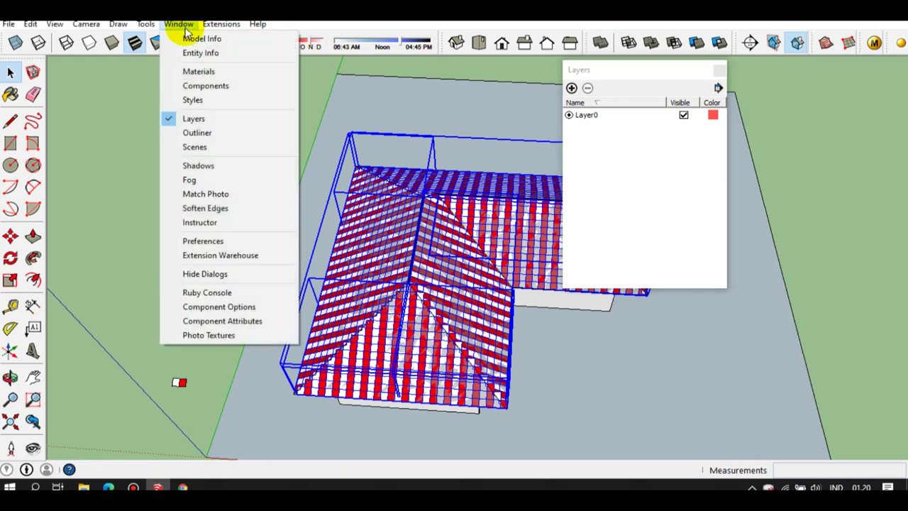
left_click(191, 54)
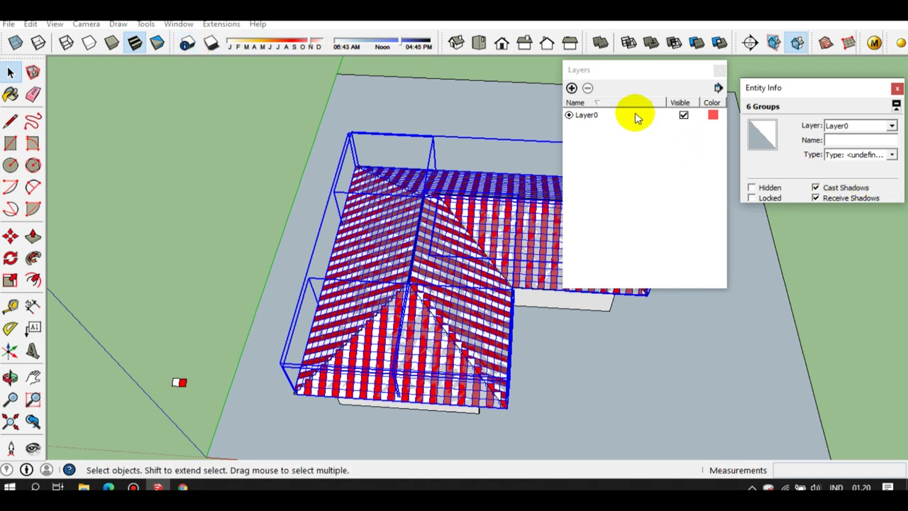
left_click(571, 88)
Create a layer 'atap', assign the selected roof groups to it, and hide it
left_click(571, 88)
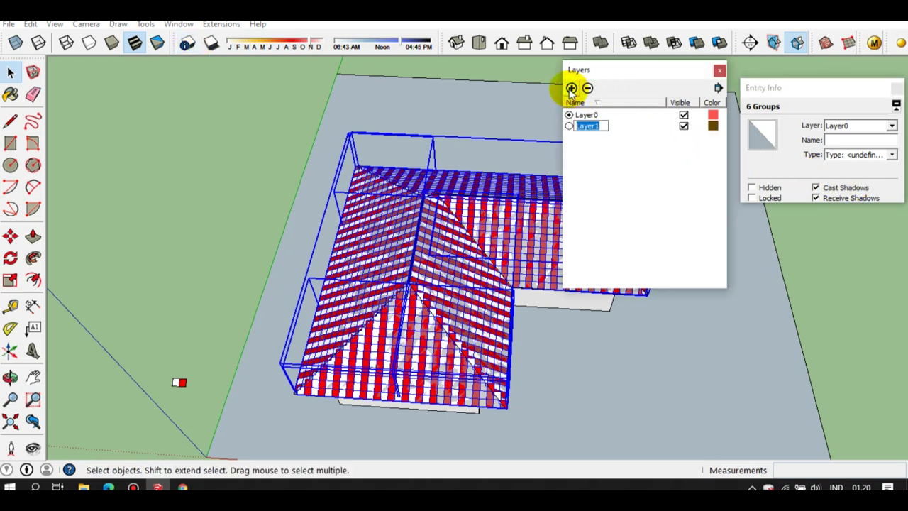
type("atap")
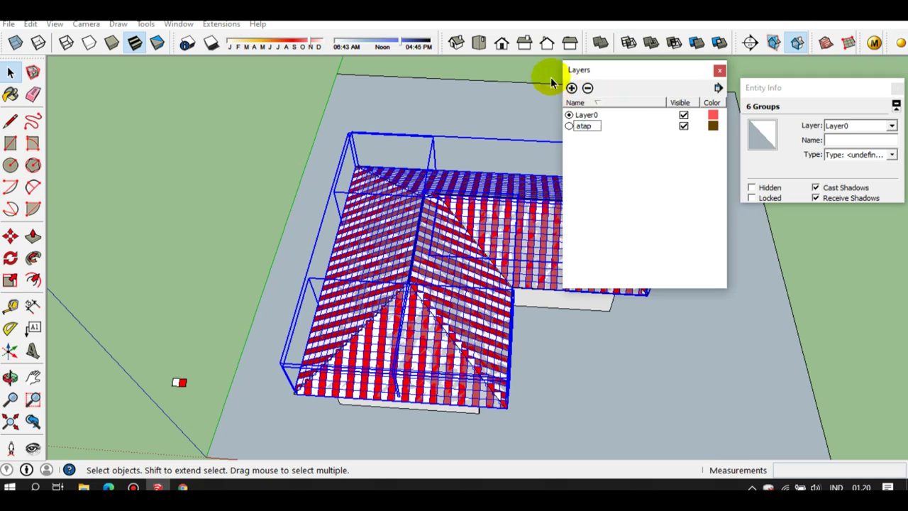
left_click(892, 126)
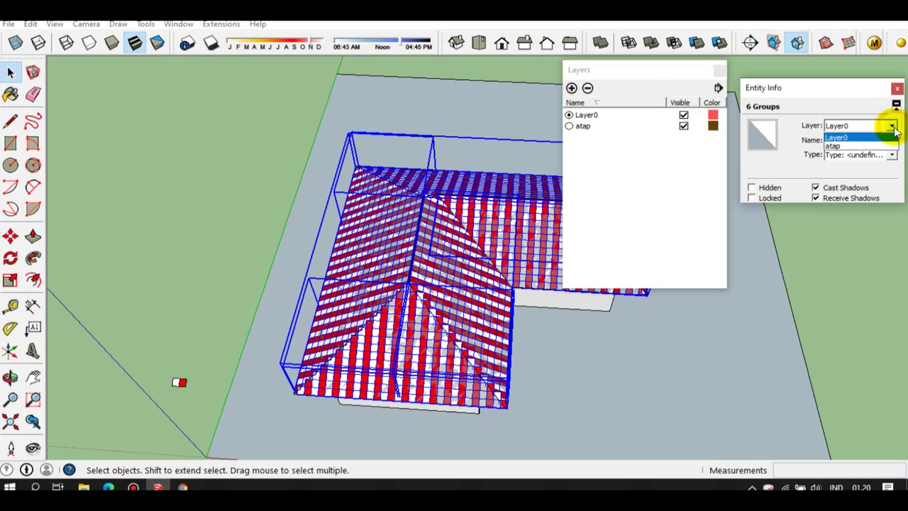
left_click(860, 150)
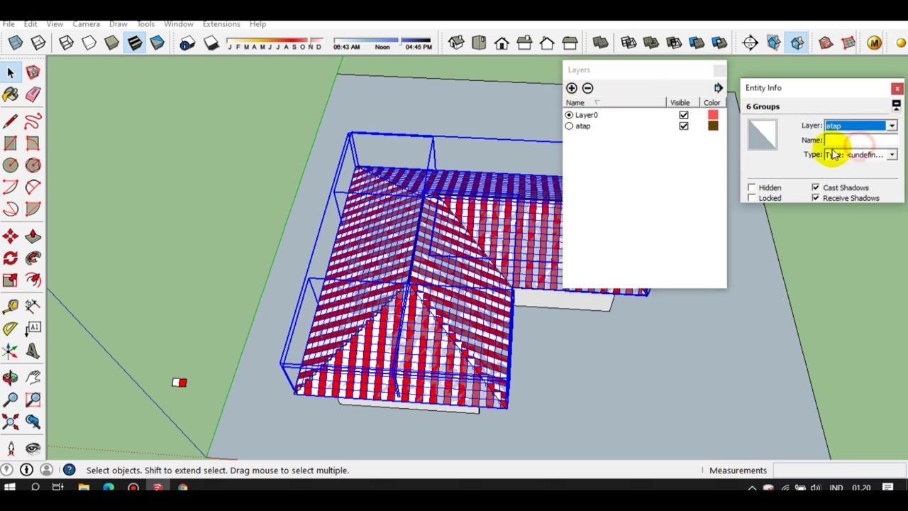
left_click(683, 126)
scroll(444, 302, "up", 3)
mouse_move(444, 302)
middle_mouse_down()
mouse_move(335, 195)
mouse_move(314, 338)
middle_mouse_up()
scroll(230, 348, "up", 3)
middle_click_drag(229, 348, 310, 283)
scroll(306, 280, "up", 3)
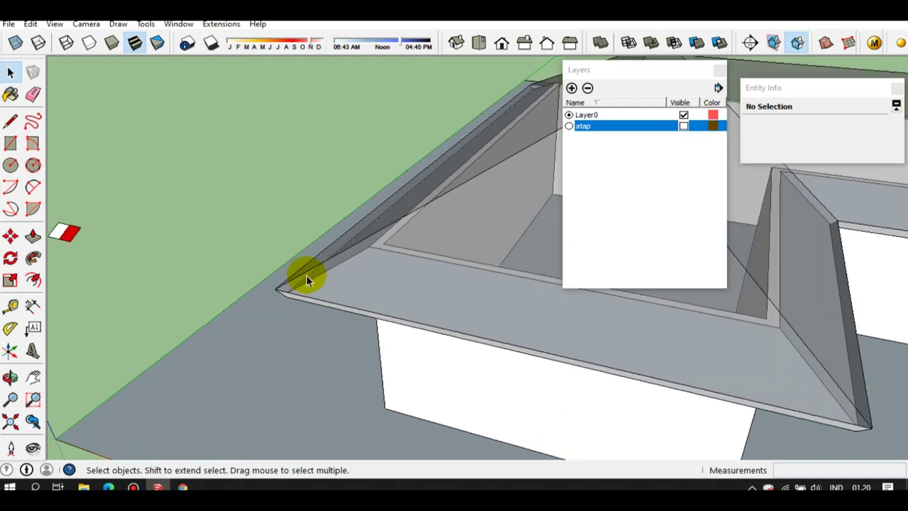
Draw a 200 mm vertical line down from the roof's outer corner
key("l")
scroll(276, 287, "up", 3)
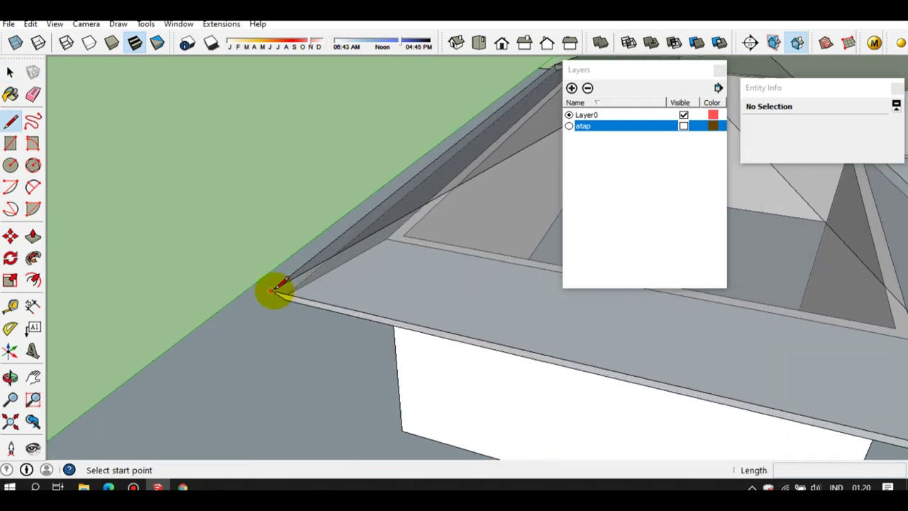
middle_click_drag(280, 279, 272, 274)
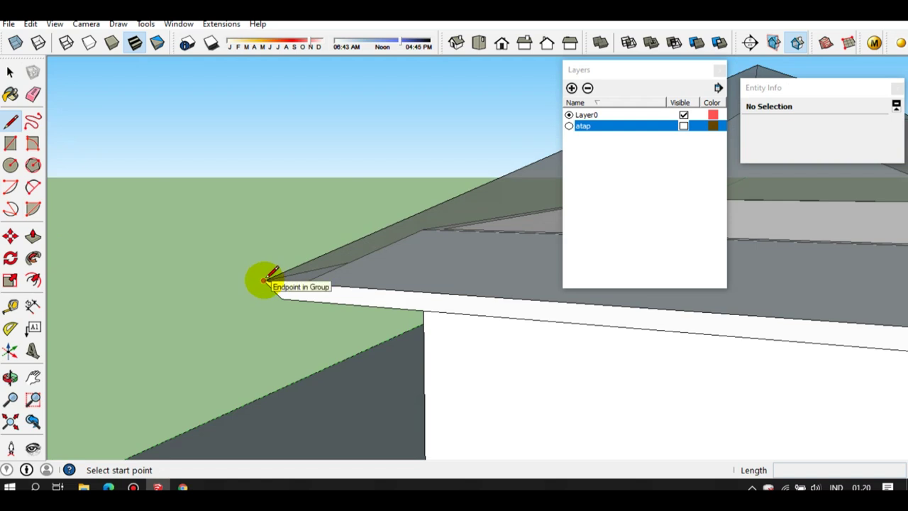
left_click(264, 281)
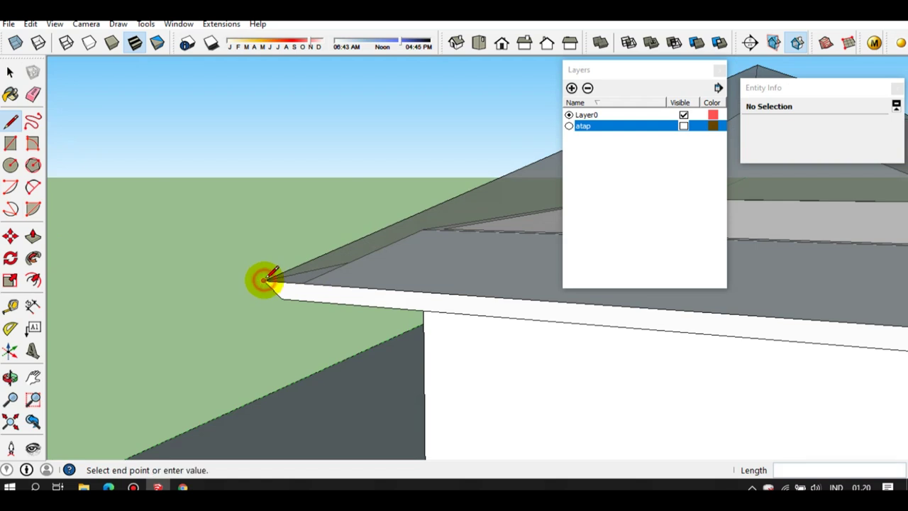
scroll(266, 312, "up", 1)
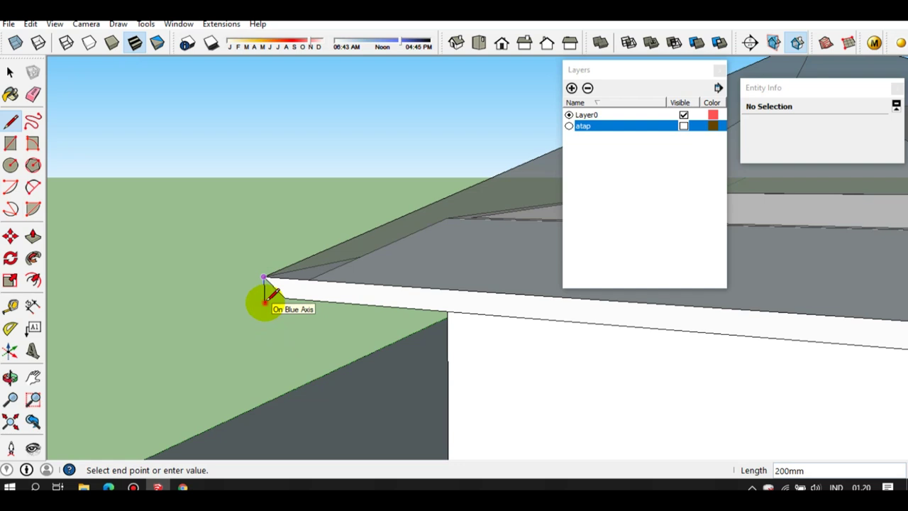
key("space")
middle_click_drag(284, 283, 294, 319)
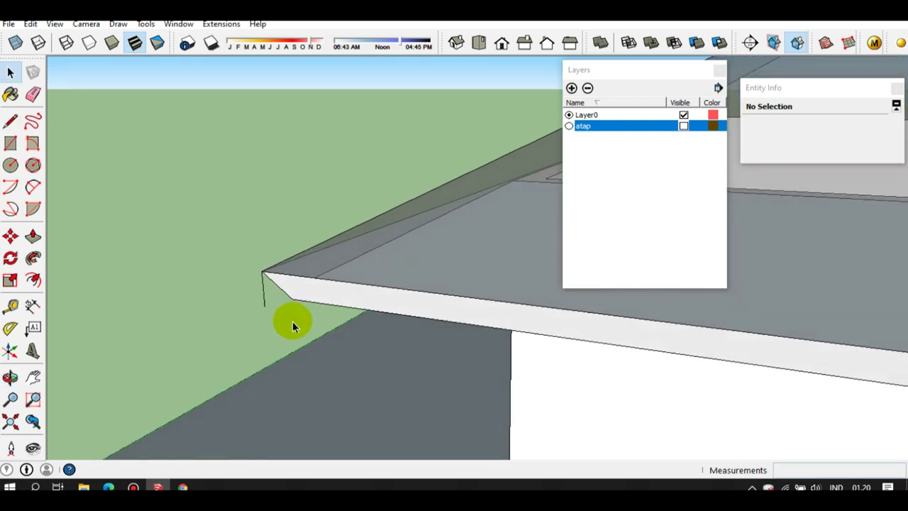
Draw a 140 mm radius circle centred at the line's lower end
key("c")
left_click(264, 305)
mouse_move(284, 301)
middle_mouse_down()
mouse_move(302, 355)
mouse_move(280, 315)
middle_mouse_up()
type("150")
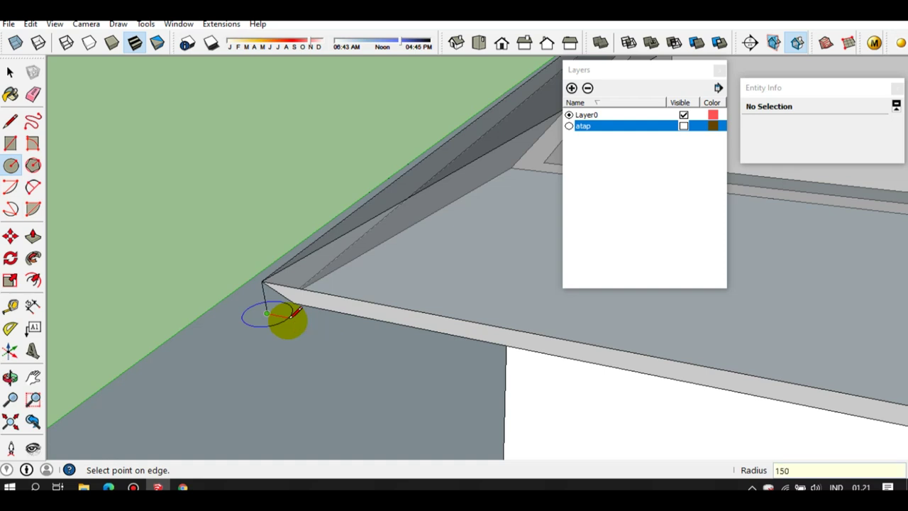
key("Return")
key("space")
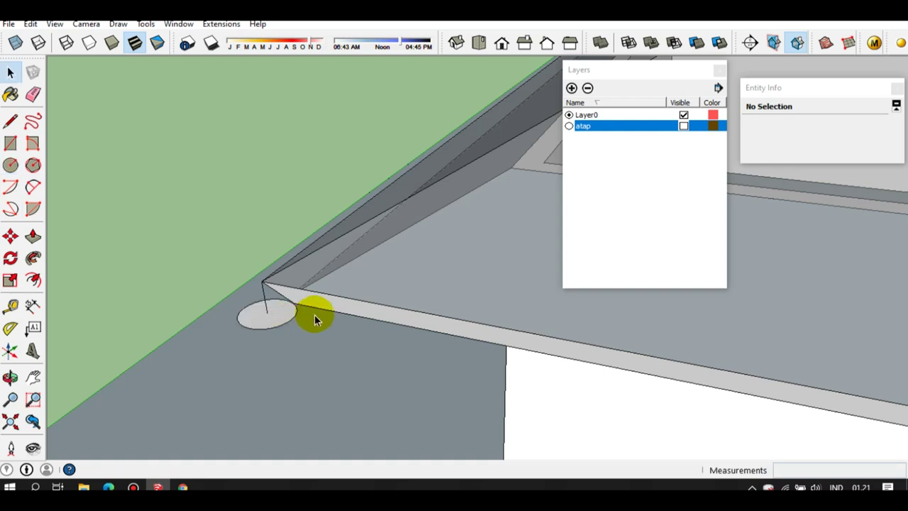
middle_click_drag(314, 314, 374, 355)
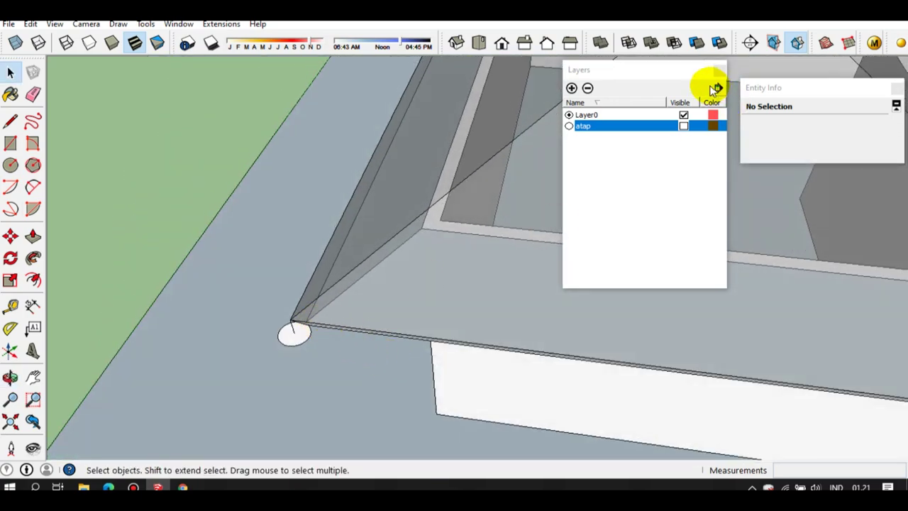
Show the atap layer to check the tiled corner, then hide it again
left_click(683, 126)
scroll(281, 334, "up", 2)
scroll(280, 334, "up", 2)
mouse_move(371, 307)
middle_mouse_down()
mouse_move(554, 213)
mouse_move(551, 244)
mouse_move(366, 353)
mouse_move(310, 347)
middle_mouse_up()
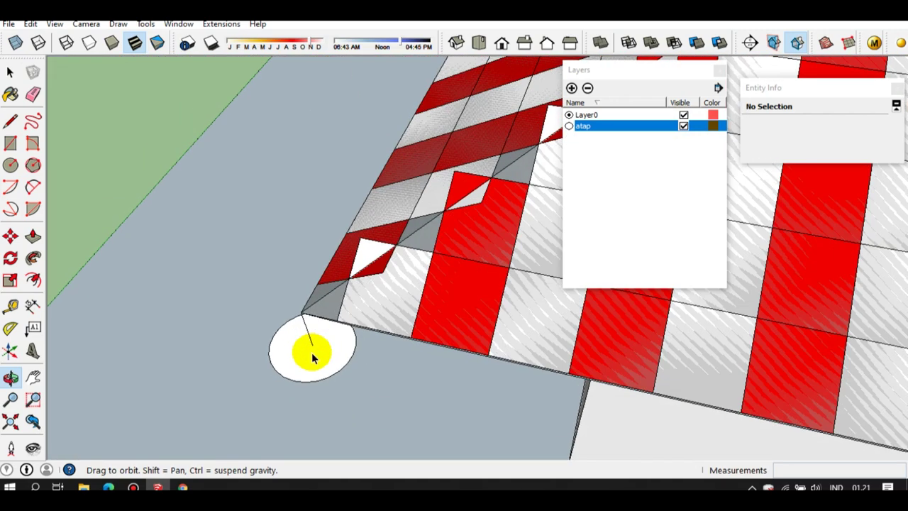
left_click(683, 126)
scroll(312, 365, "up", 1)
Draw a second circle centred on the first and check its face and edges
key("c")
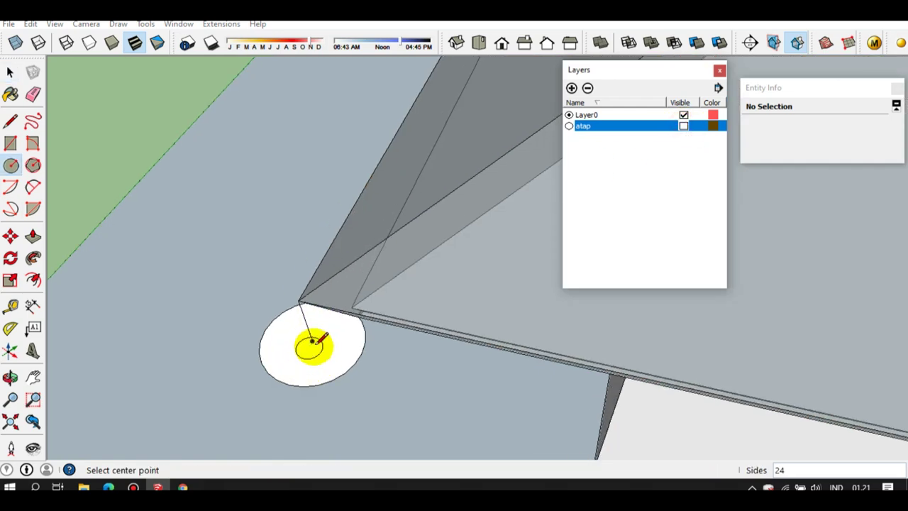
left_click(313, 341)
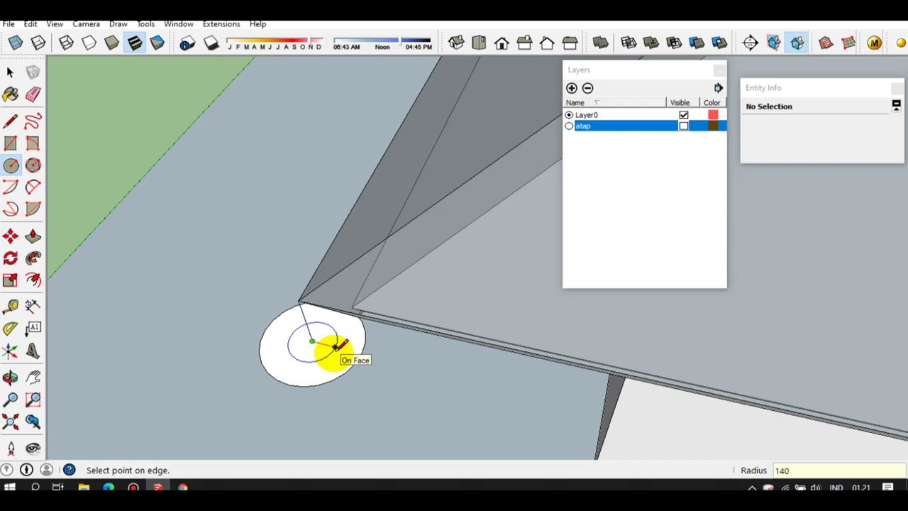
left_click(339, 349)
key("space")
scroll(338, 364, "up", 1)
scroll(335, 366, "up", 1)
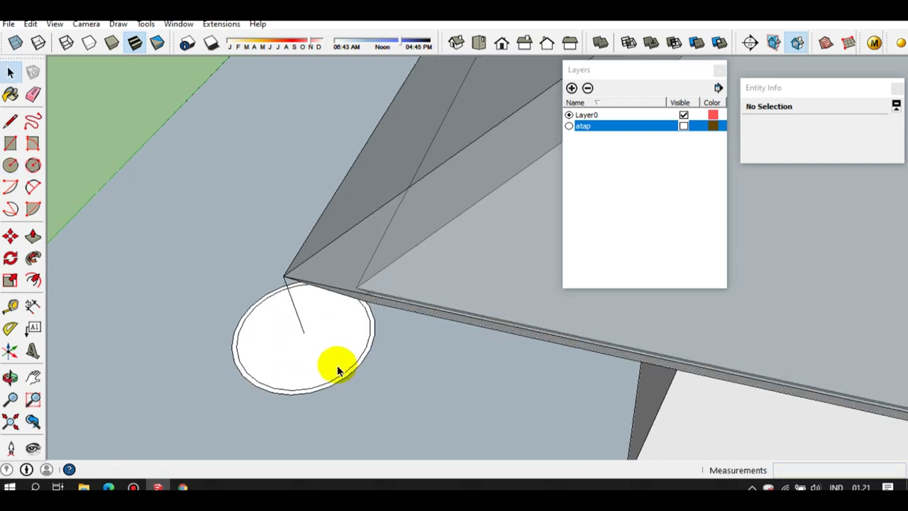
double_click(335, 365)
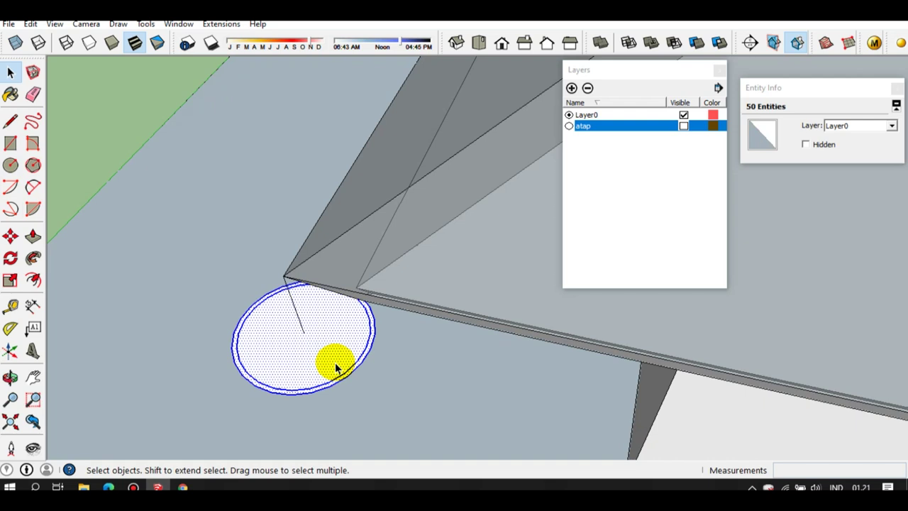
left_click(334, 364)
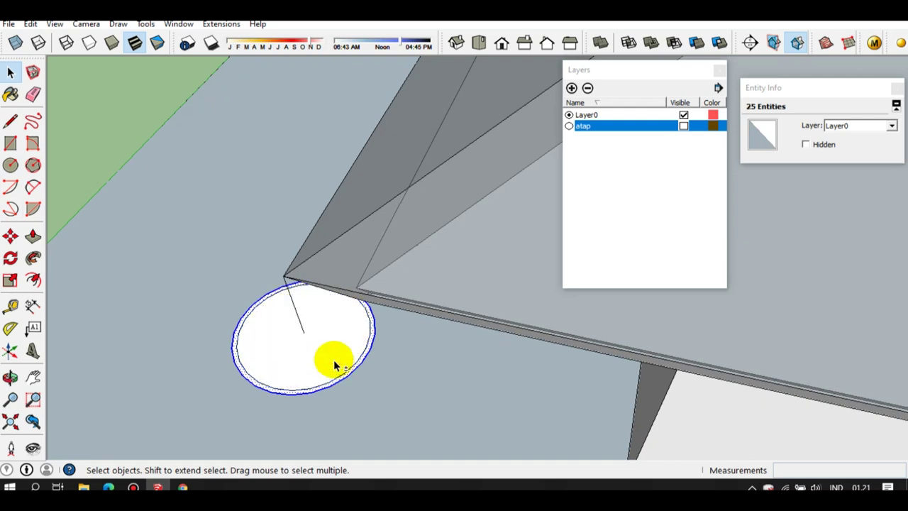
left_click(334, 361)
scroll(312, 356, "down", 2)
scroll(305, 355, "up", 1)
Draw a line from the circle profile up along the hip toward the ridge
key("l")
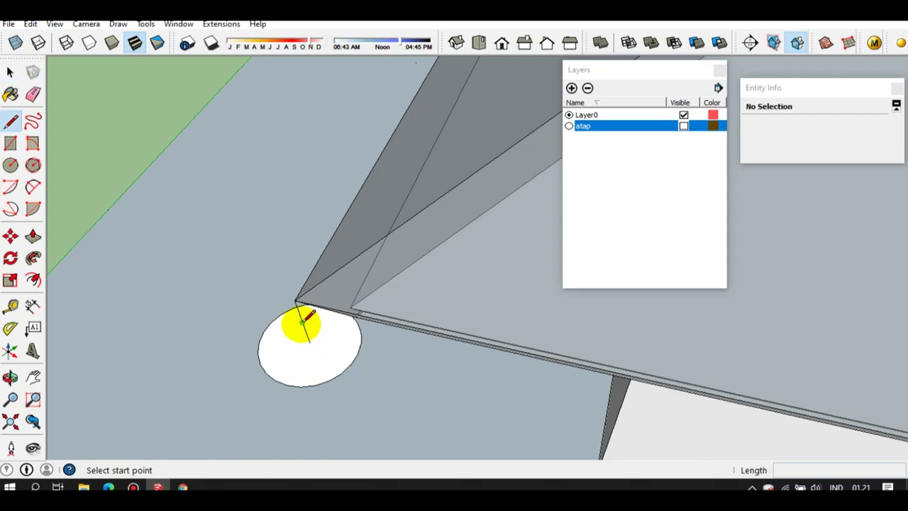
left_click(297, 302)
middle_click_drag(324, 365, 247, 330)
scroll(277, 314, "down", 3)
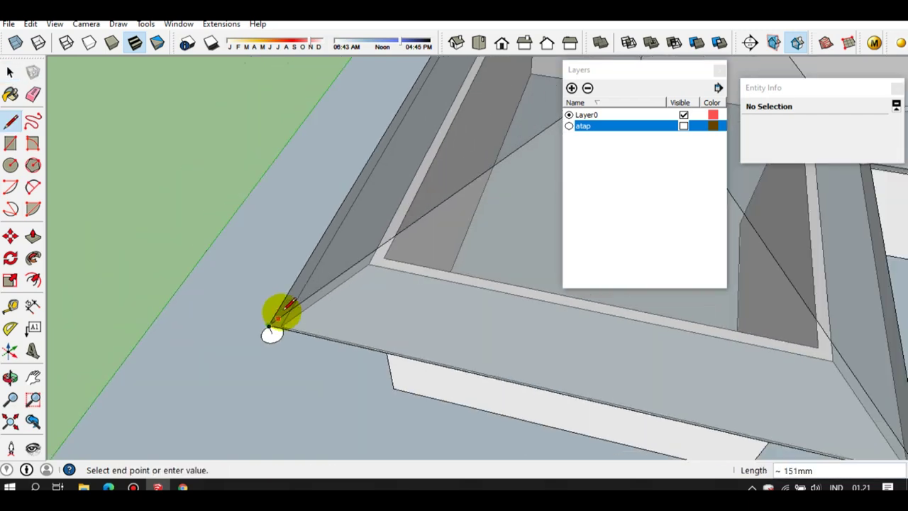
scroll(369, 300, "down", 1)
mouse_move(369, 300)
middle_mouse_down()
mouse_move(227, 371)
mouse_move(363, 234)
middle_mouse_up()
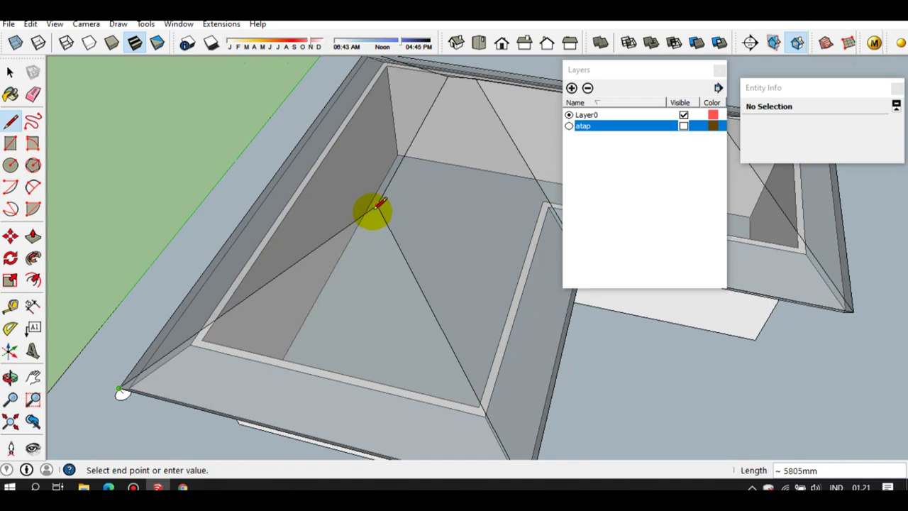
scroll(496, 405, "down", 2)
scroll(497, 430, "up", 1)
mouse_move(496, 430)
middle_mouse_down()
mouse_move(470, 375)
mouse_move(429, 366)
middle_mouse_up()
scroll(429, 365, "up", 2)
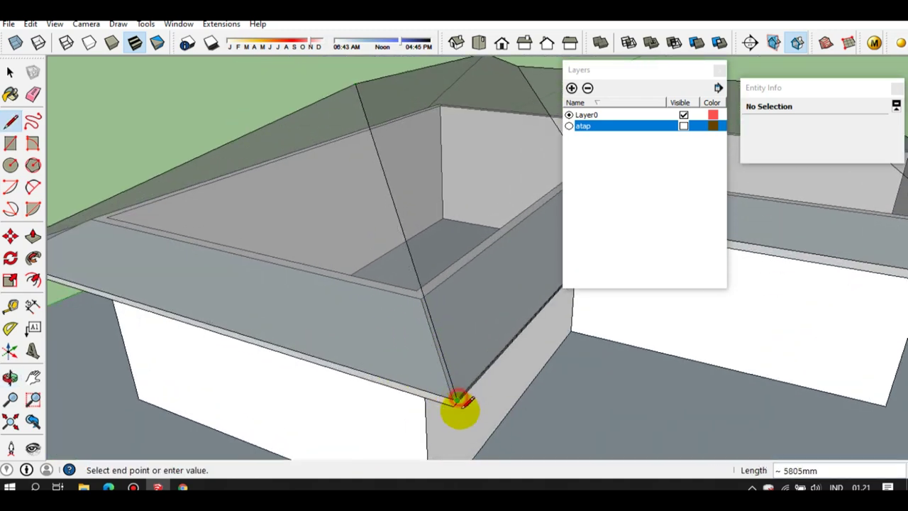
key("space")
Select the circle profile with its lines and copy it along the eave
scroll(355, 361, "down", 3)
middle_click_drag(355, 361, 472, 348)
scroll(379, 304, "up", 2)
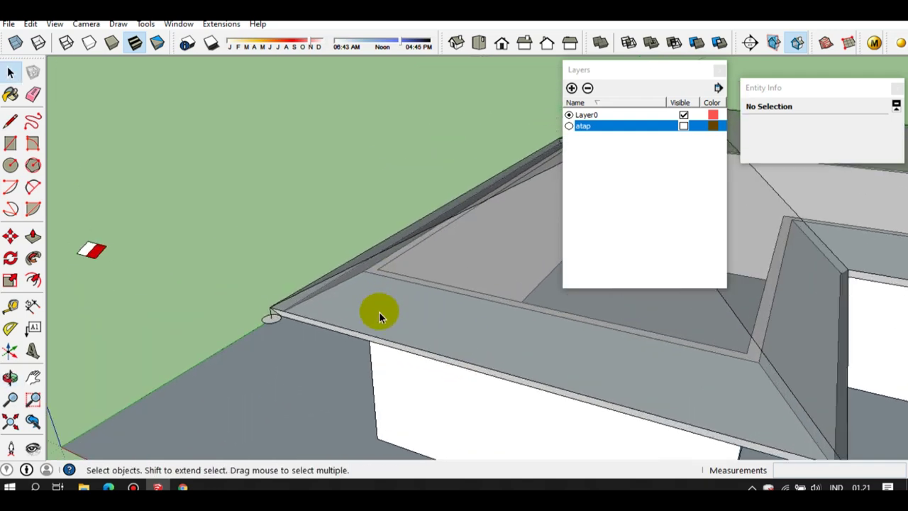
scroll(333, 389, "up", 2)
scroll(332, 387, "up", 2)
middle_click_drag(324, 385, 350, 374)
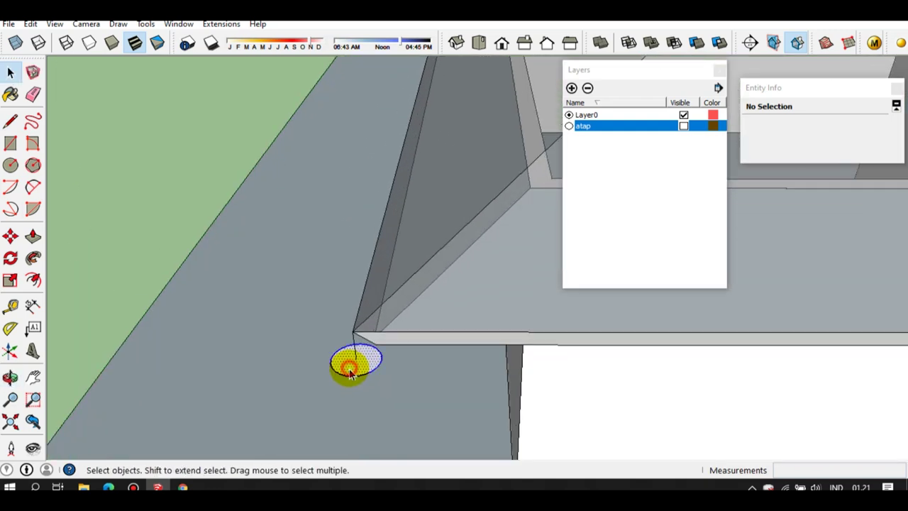
triple_click(349, 374)
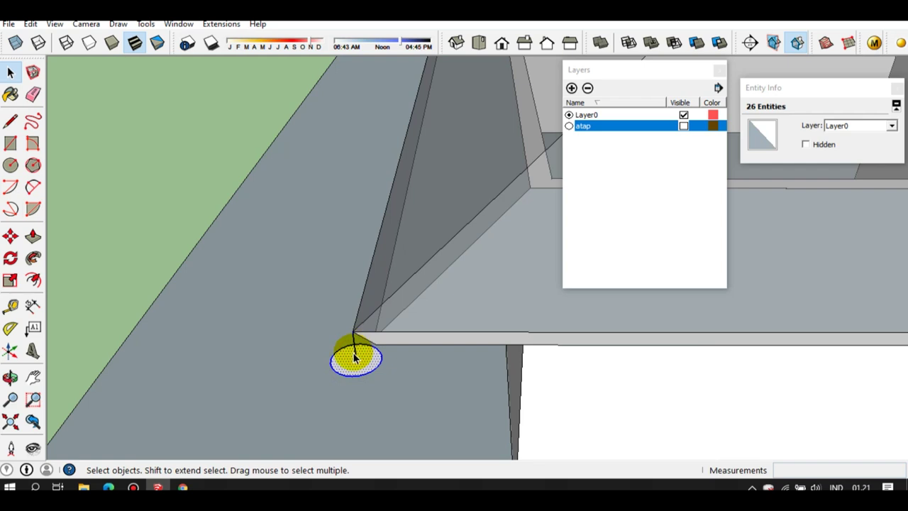
key("m")
left_click(352, 332)
key("ctrl")
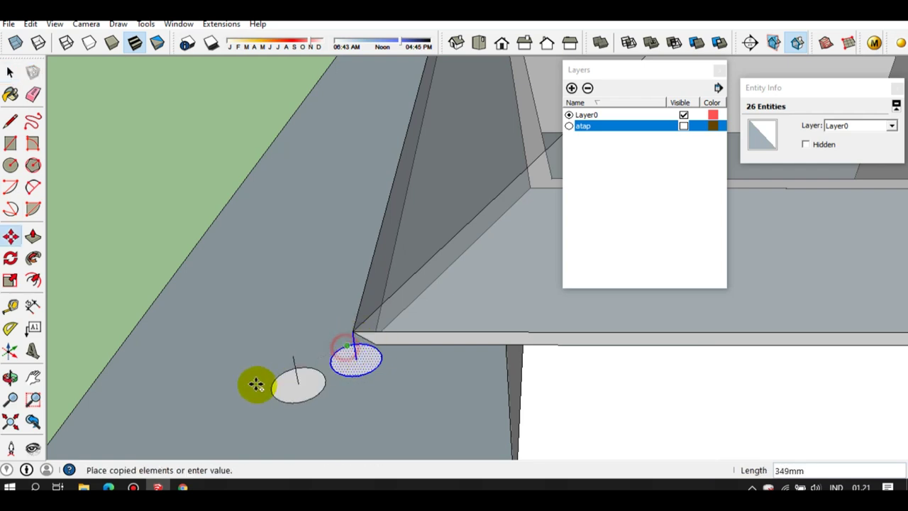
scroll(272, 380, "down", 2)
left_click(291, 370)
scroll(289, 366, "up", 2)
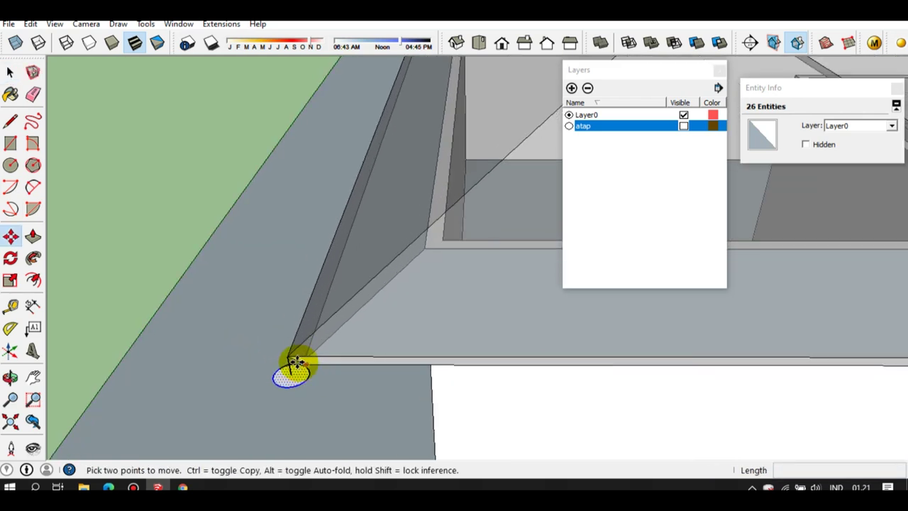
scroll(289, 355, "up", 1)
Place another copy of the circle profile at the outer roof corner
left_click(289, 355)
scroll(243, 420, "down", 2)
mouse_move(290, 310)
middle_mouse_down()
mouse_move(334, 355)
mouse_move(460, 356)
middle_mouse_up()
scroll(381, 317, "up", 1)
scroll(330, 288, "up", 1)
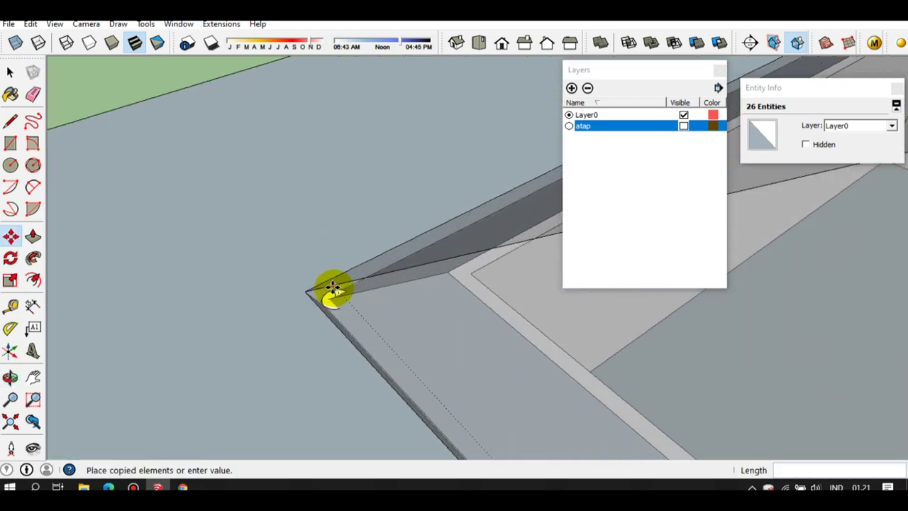
scroll(314, 302, "up", 1)
left_click(290, 289)
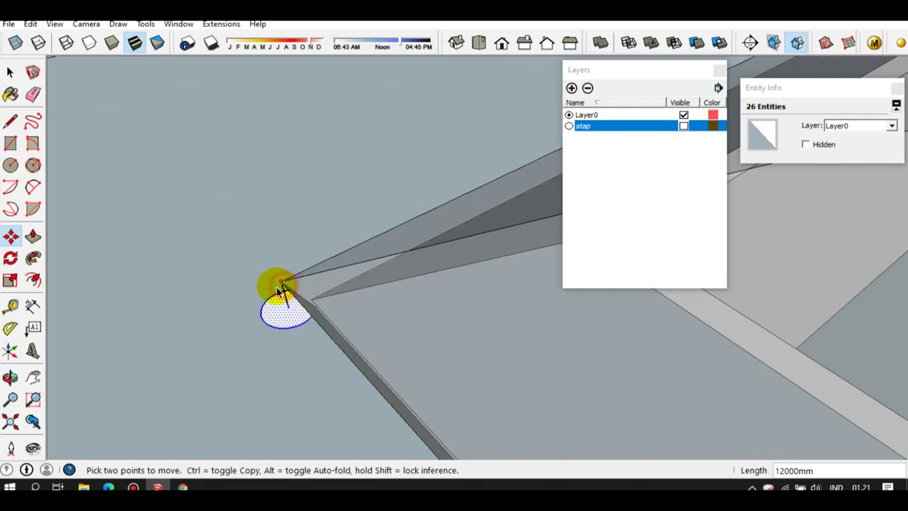
key("space")
scroll(284, 285, "down", 3)
scroll(235, 287, "down", 2)
mouse_move(318, 306)
middle_mouse_down()
mouse_move(274, 318)
mouse_move(293, 345)
mouse_move(450, 305)
mouse_move(338, 239)
middle_mouse_up()
scroll(337, 239, "up", 2)
middle_click_drag(365, 270, 359, 318)
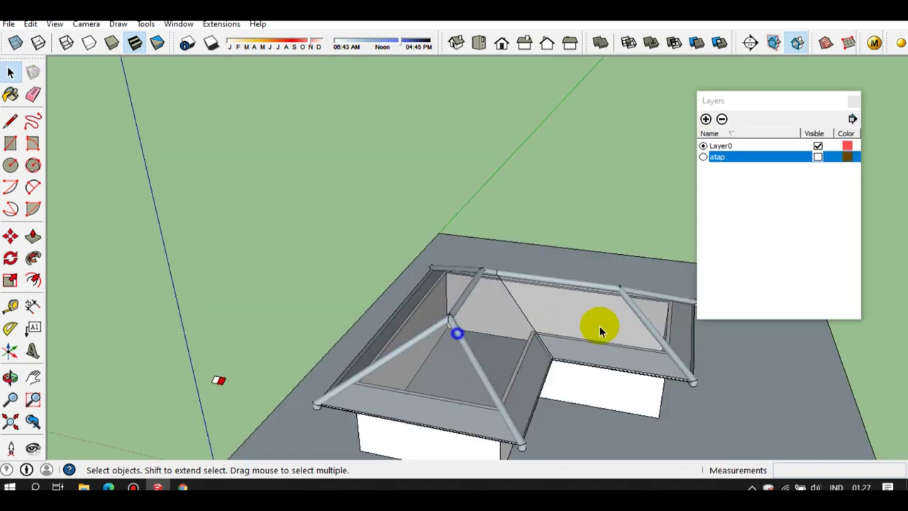
Orbit over the pipe rafters and make the 'atap' tile layer visible again
scroll(560, 348, "up", 2)
middle_click_drag(523, 366, 446, 355)
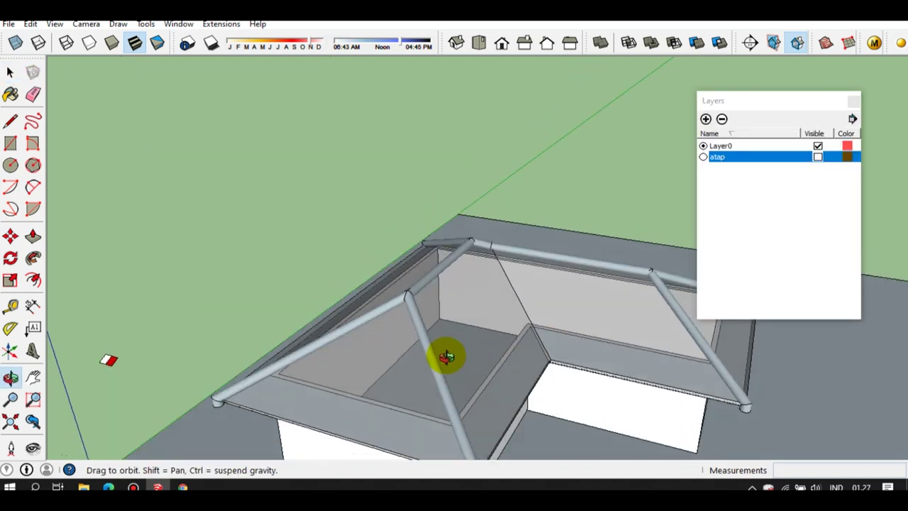
scroll(401, 381, "up", 2)
middle_click_drag(401, 381, 401, 321)
scroll(400, 321, "down", 3)
mouse_move(410, 290)
middle_mouse_down()
mouse_move(580, 279)
mouse_move(649, 412)
middle_mouse_up()
scroll(345, 260, "up", 3)
scroll(345, 259, "down", 3)
middle_click_drag(346, 259, 543, 243)
scroll(543, 243, "up", 3)
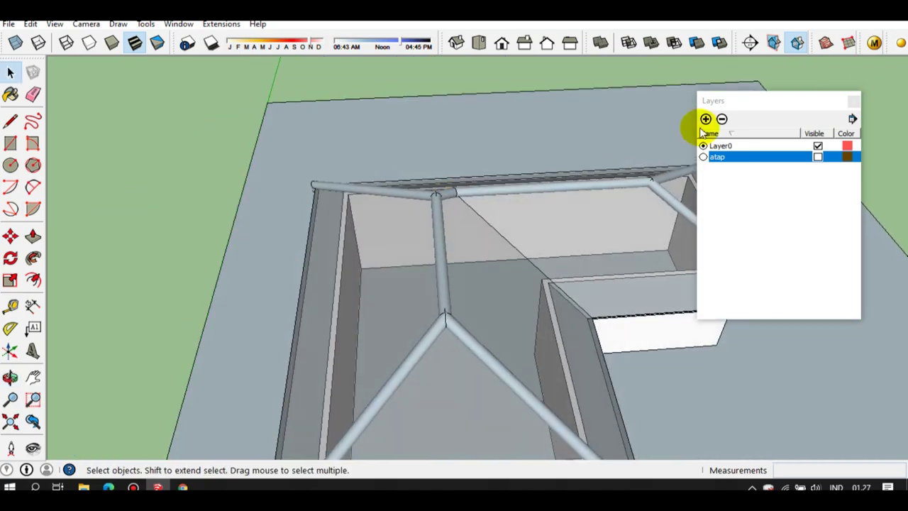
left_click(818, 157)
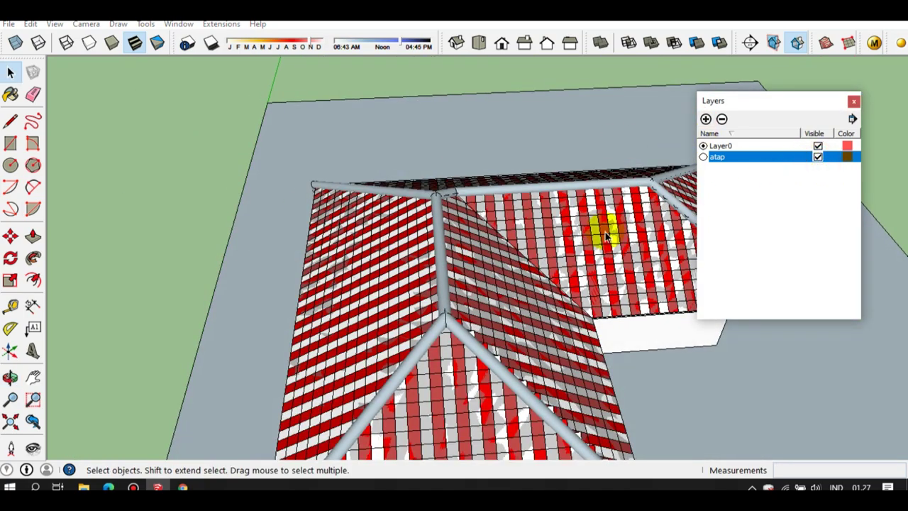
Zoom in along the hip ridge and select two hip rafter pipes
scroll(604, 229, "down", 3)
scroll(543, 253, "down", 2)
middle_click_drag(550, 254, 466, 253)
scroll(450, 274, "up", 2)
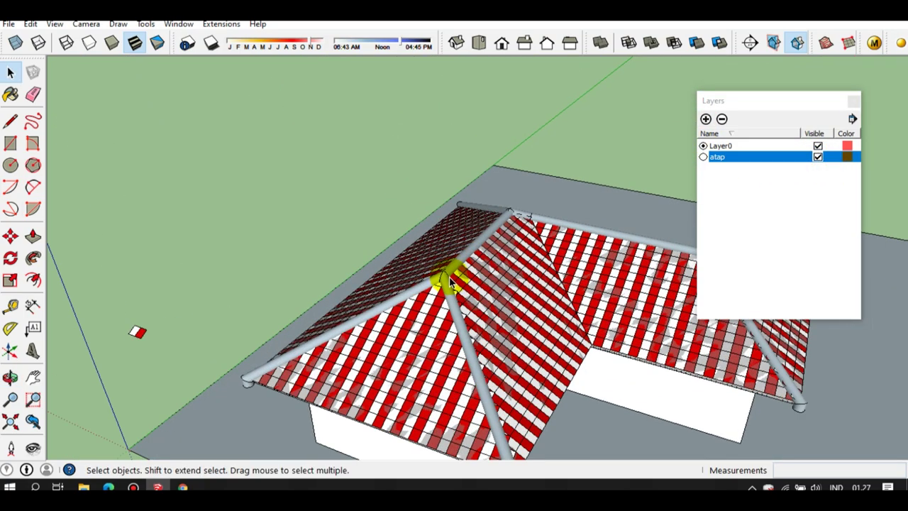
scroll(448, 301, "up", 2)
scroll(448, 302, "up", 2)
left_click(448, 296)
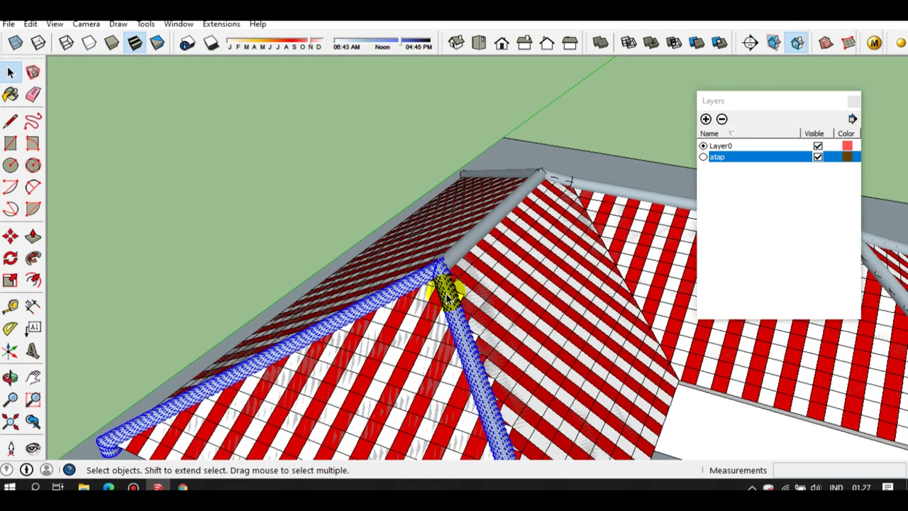
Group the two selected hip rafter pipes
right_click(445, 297)
left_click(490, 194)
scroll(371, 229, "down", 3)
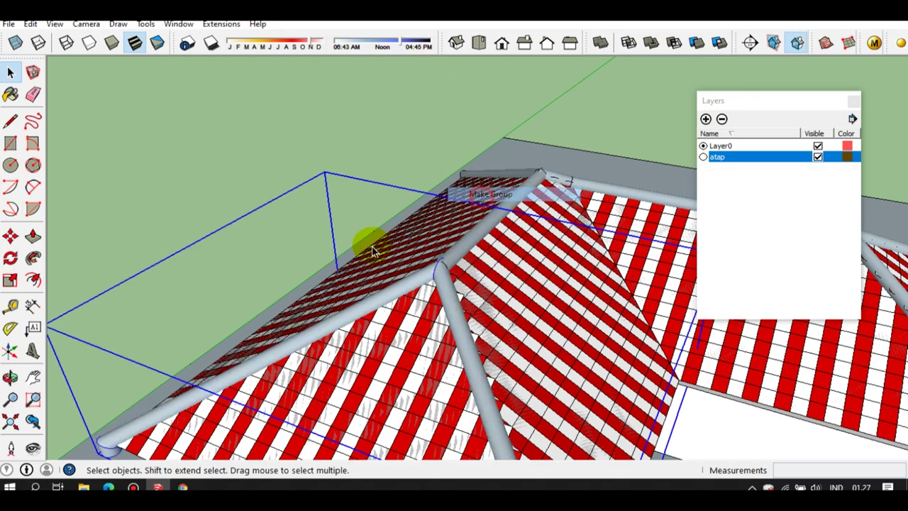
scroll(486, 186, "up", 2)
scroll(501, 203, "up", 2)
scroll(490, 227, "up", 1)
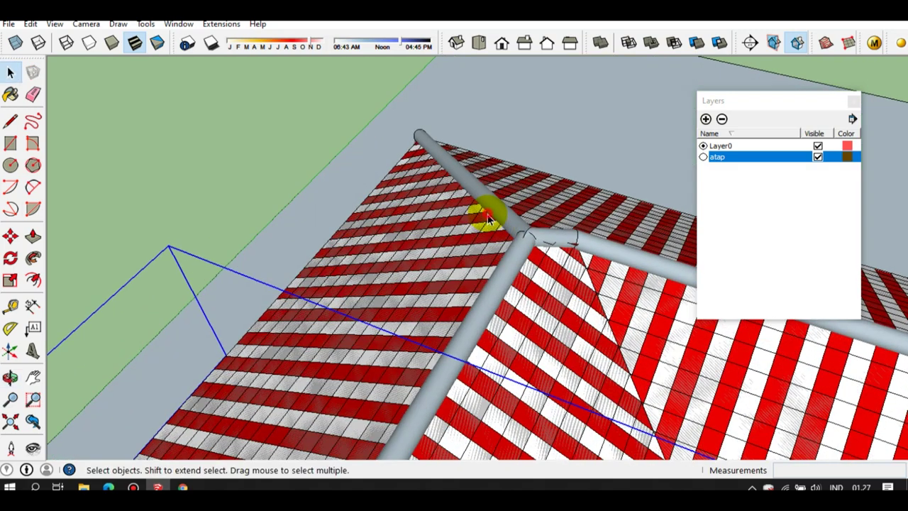
Make the grey ridge pipe its own group, abandoning an attempted Make Component
left_click(490, 206)
right_click(488, 206)
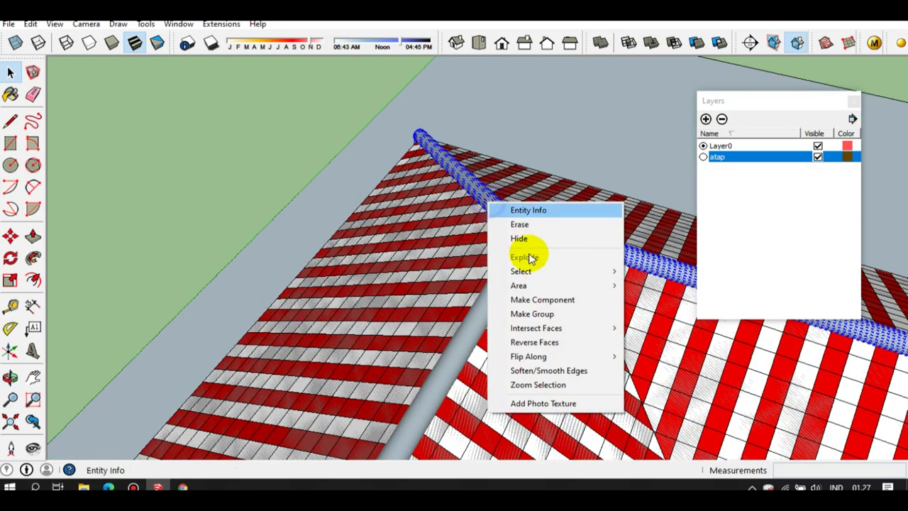
left_click(528, 294)
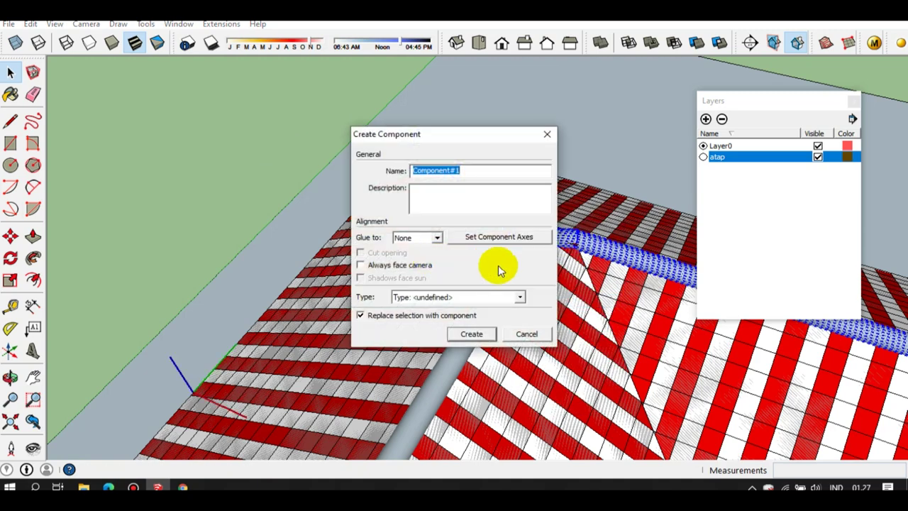
left_click(545, 135)
right_click(499, 218)
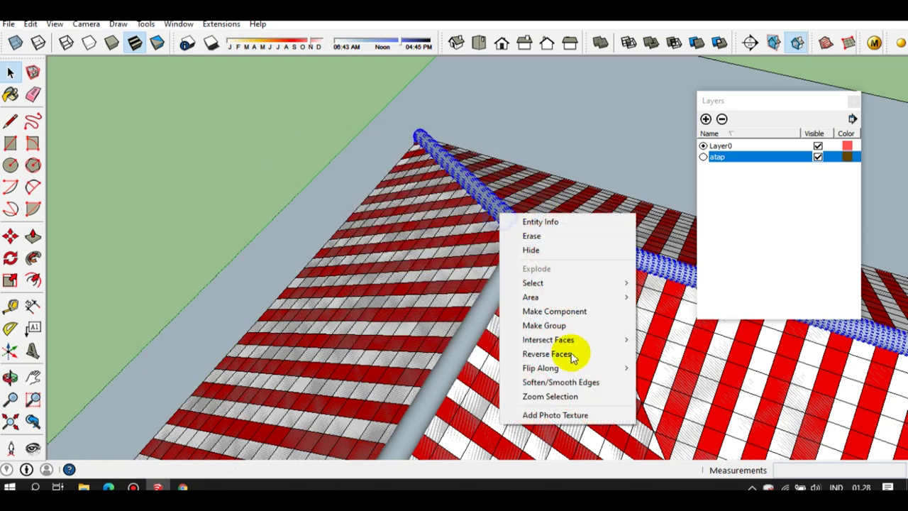
left_click(518, 323)
Open the new pipe group to check it, then exit and deselect
mouse_move(513, 331)
middle_mouse_down()
mouse_move(259, 197)
mouse_move(644, 355)
mouse_move(481, 243)
middle_mouse_up()
scroll(481, 242, "up", 1)
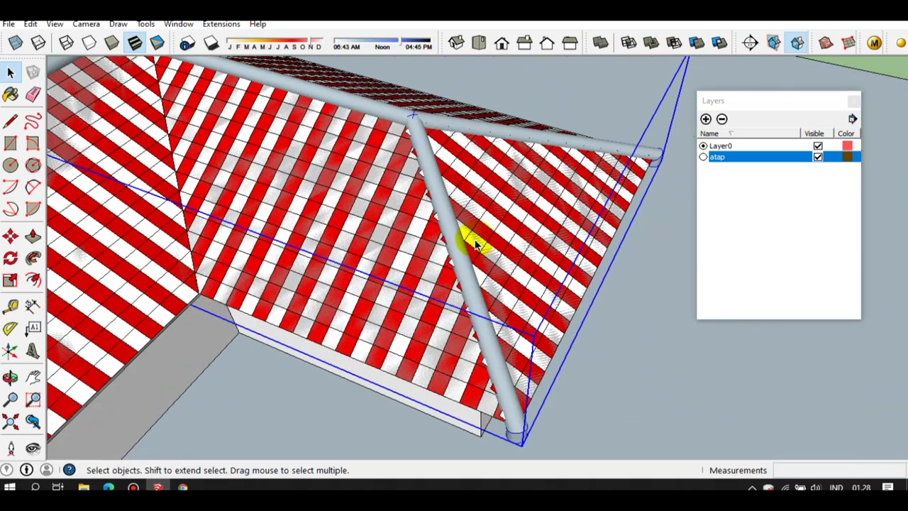
triple_click(460, 251)
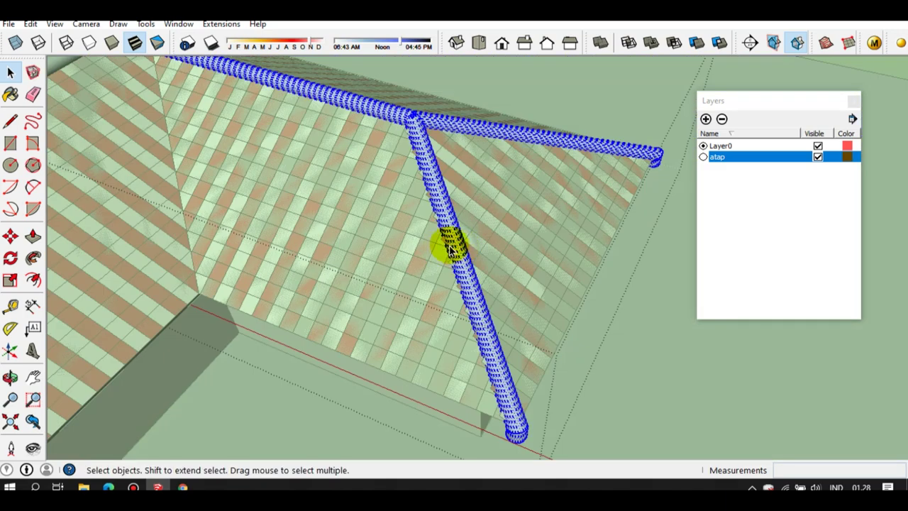
scroll(468, 246, "down", 2)
scroll(483, 241, "down", 3)
scroll(487, 237, "down", 2)
left_click(389, 266)
mouse_move(390, 266)
middle_mouse_down()
mouse_move(294, 284)
mouse_move(380, 258)
middle_mouse_up()
Paint the front-left hip pipe and the ridge and hip pipes red Color_A06
key("b")
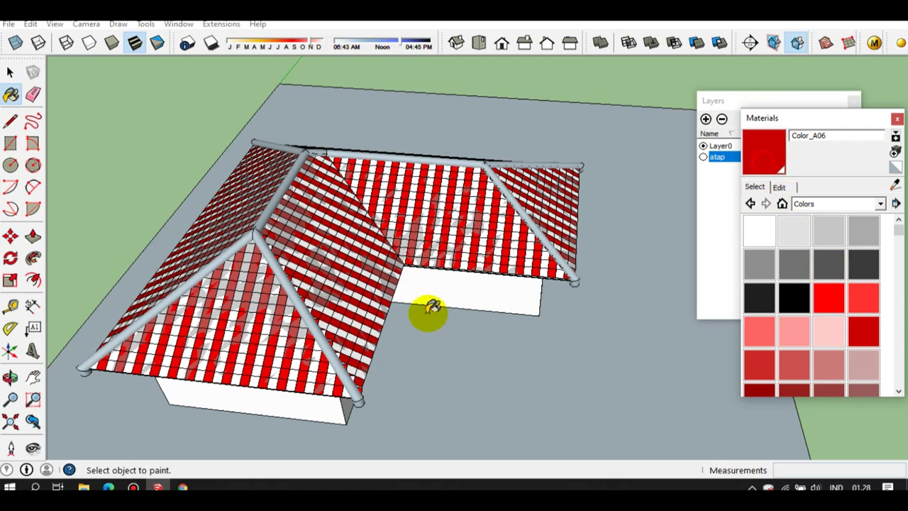
scroll(358, 337, "up", 2)
left_click(329, 375)
scroll(238, 166, "up", 1)
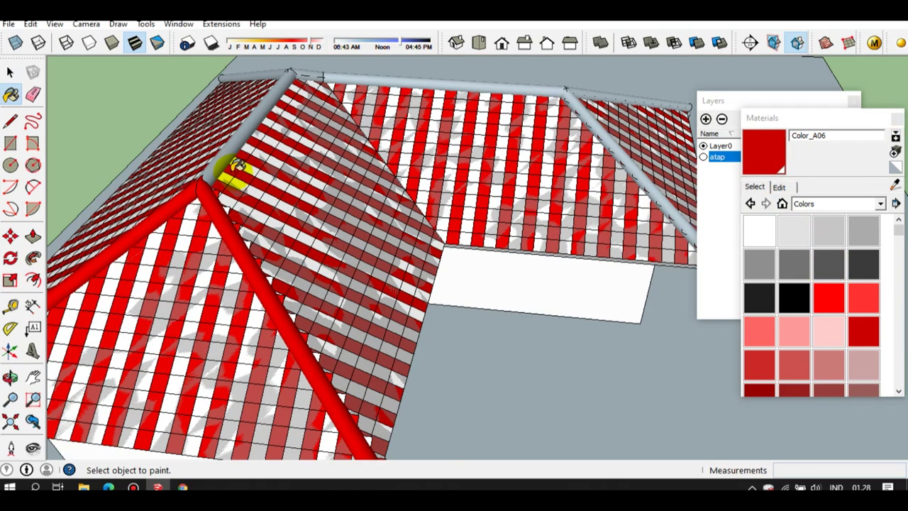
middle_click_drag(234, 152, 300, 223)
scroll(305, 225, "up", 2)
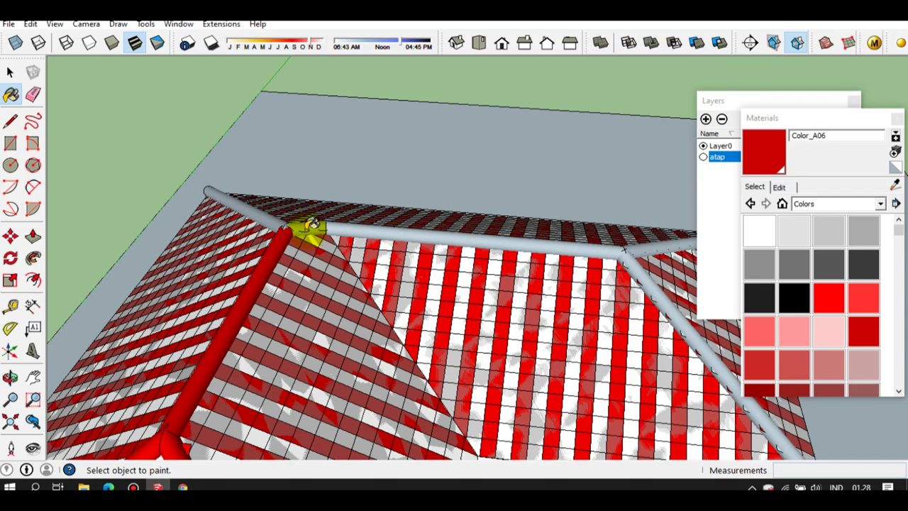
left_click(283, 220)
Zoom out to the whole house, then close in on the small red-and-white box
scroll(385, 245, "down", 3)
mouse_move(345, 253)
middle_mouse_down()
mouse_move(405, 253)
mouse_move(387, 273)
middle_mouse_up()
scroll(369, 263, "down", 2)
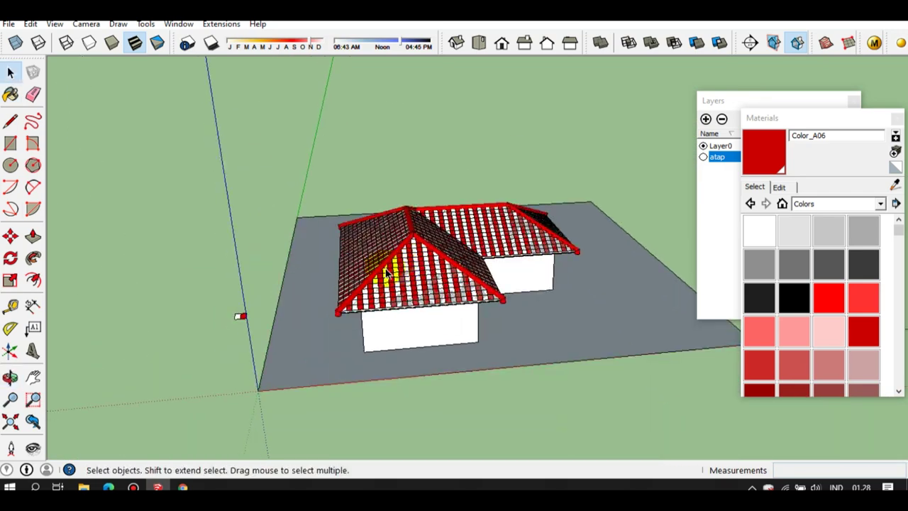
scroll(378, 284, "up", 2)
scroll(349, 296, "up", 1)
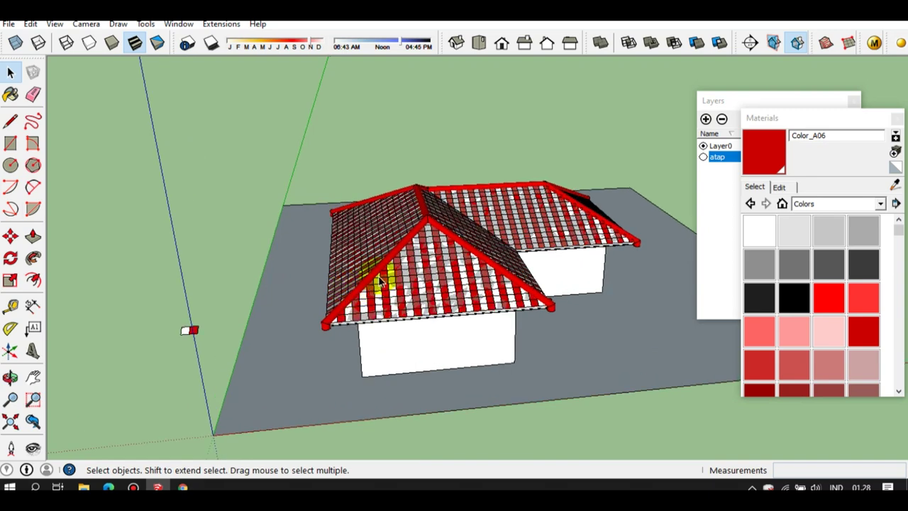
scroll(183, 396, "up", 1)
scroll(187, 293, "up", 2)
scroll(192, 269, "up", 2)
scroll(207, 284, "up", 2)
scroll(207, 285, "up", 2)
scroll(205, 294, "up", 2)
mouse_move(206, 294)
middle_mouse_down()
mouse_move(334, 294)
mouse_move(294, 324)
mouse_move(303, 273)
mouse_move(348, 308)
middle_mouse_up()
scroll(383, 305, "up", 2)
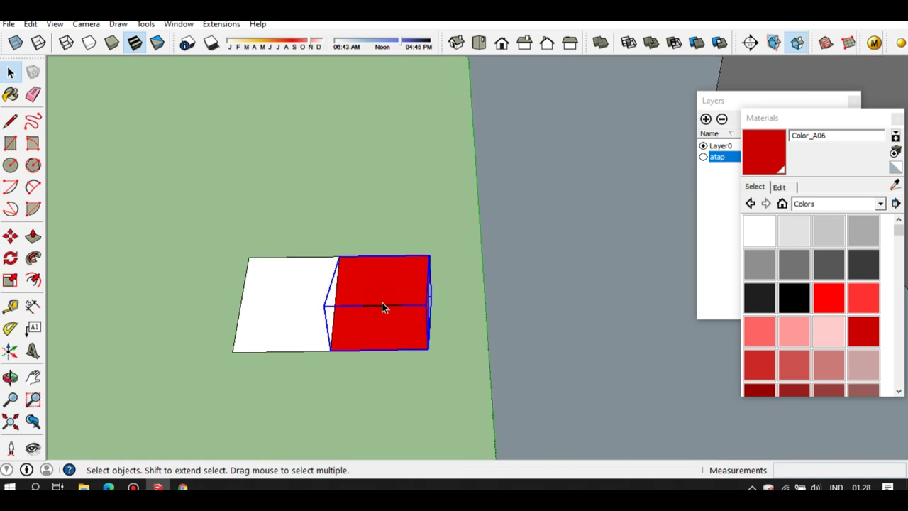
scroll(383, 307, "down", 2)
scroll(391, 322, "up", 1)
mouse_move(391, 322)
middle_mouse_down()
mouse_move(239, 217)
mouse_move(405, 320)
mouse_move(306, 296)
mouse_move(357, 310)
middle_mouse_up()
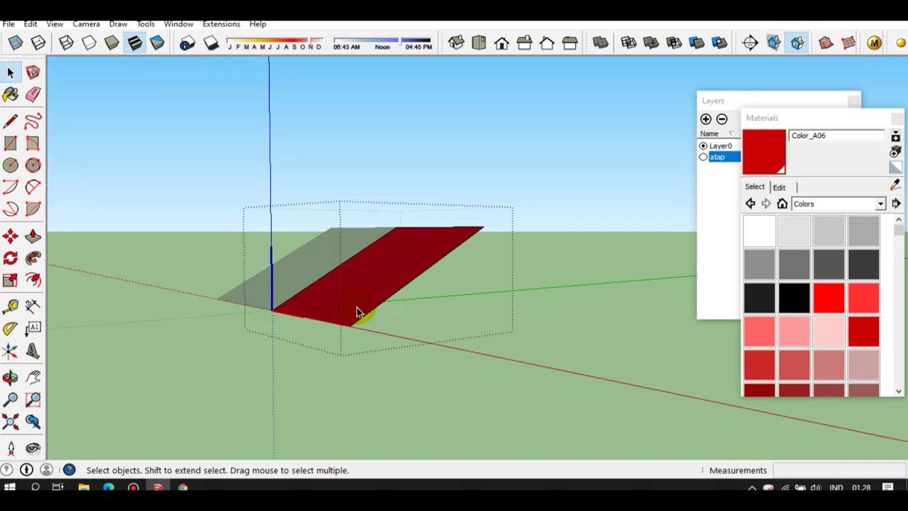
Try a freehand Push/Pull on the red sloped face, then cancel it
key("p")
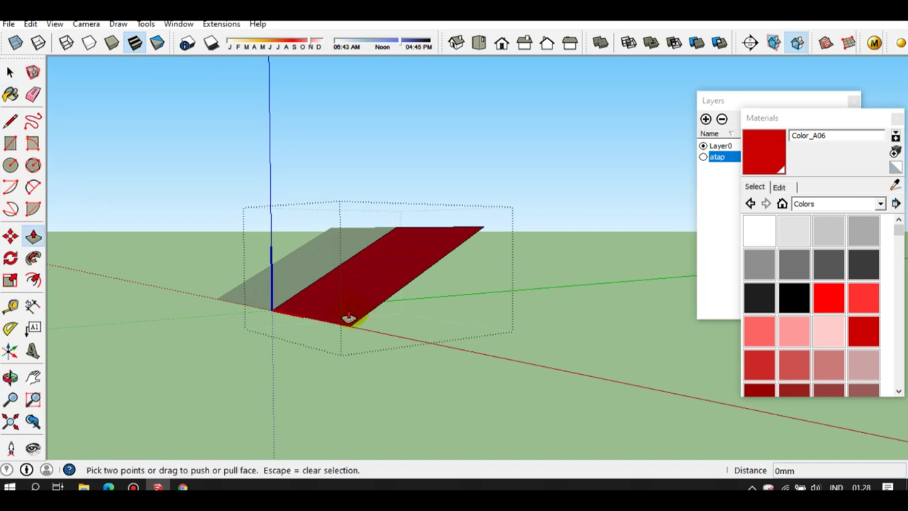
left_click_drag(348, 315, 377, 362)
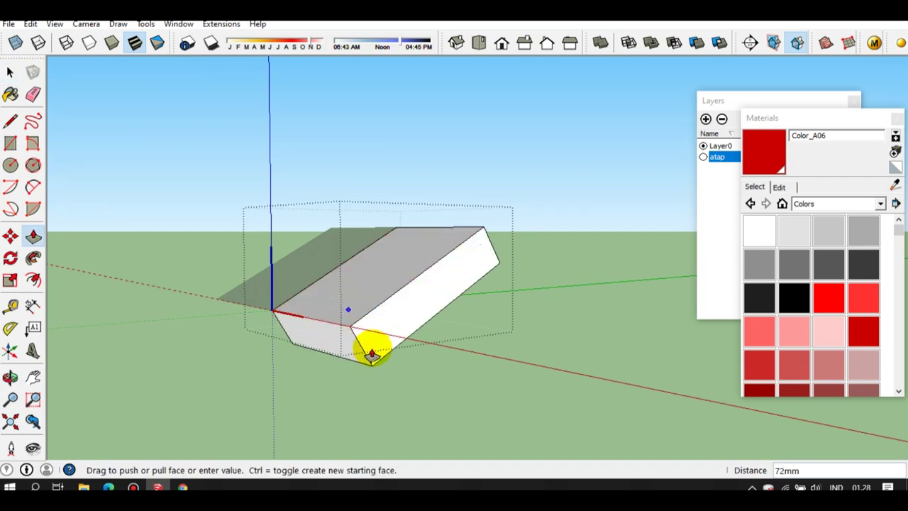
left_click_drag(379, 360, 382, 364)
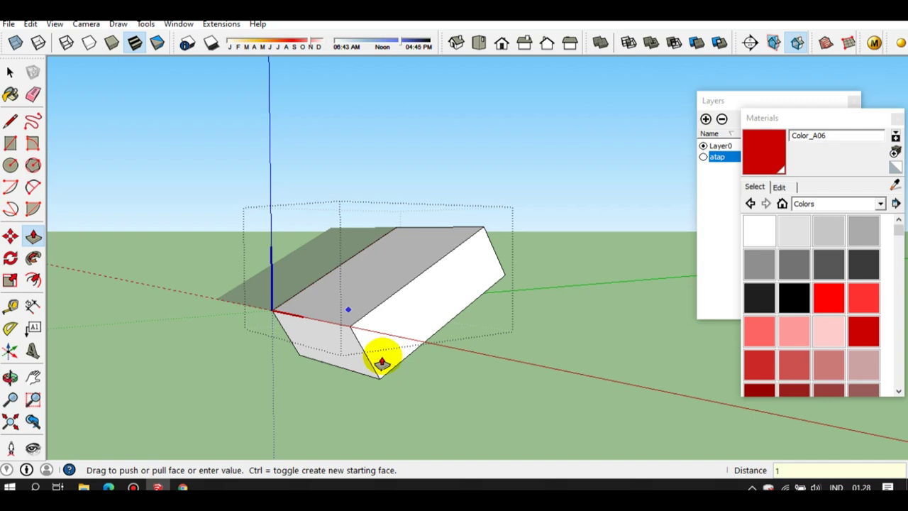
left_click_drag(382, 363, 382, 363)
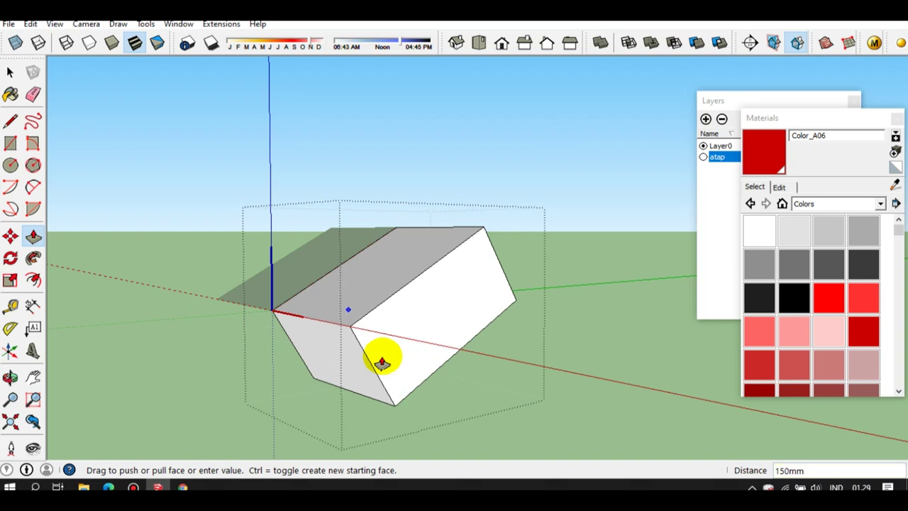
key("Escape")
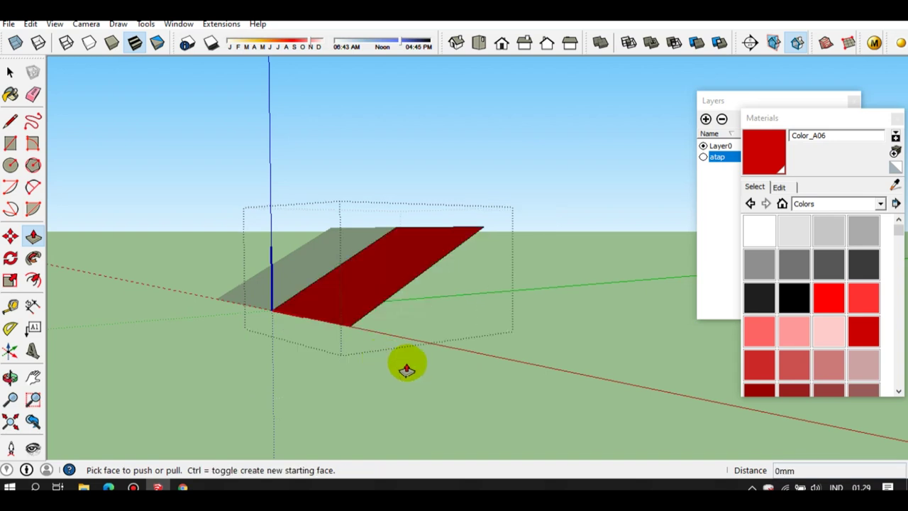
Push the red face out 120 mm and orbit around the resulting block
left_click_drag(382, 294, 389, 327)
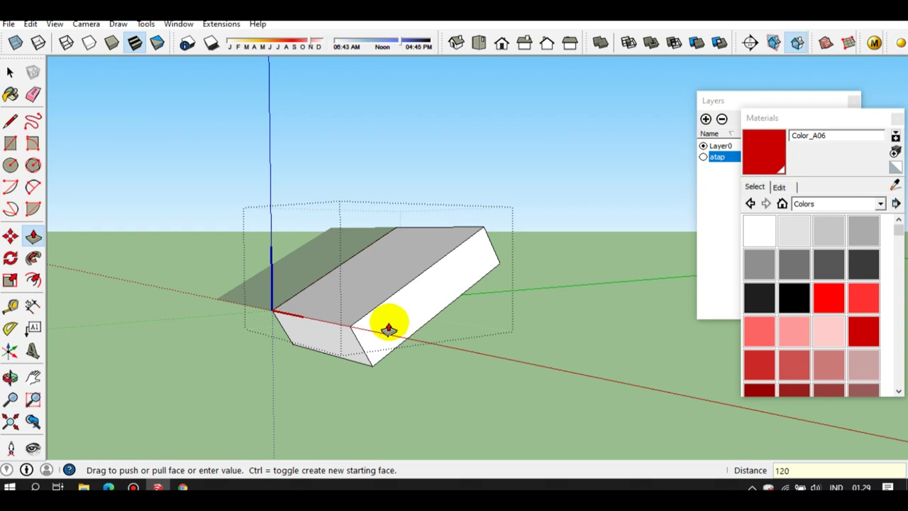
key("Return")
key("space")
mouse_move(389, 259)
middle_mouse_down()
mouse_move(519, 305)
mouse_move(371, 318)
mouse_move(364, 360)
mouse_move(375, 329)
middle_mouse_up()
key("e")
scroll(357, 341, "up", 1)
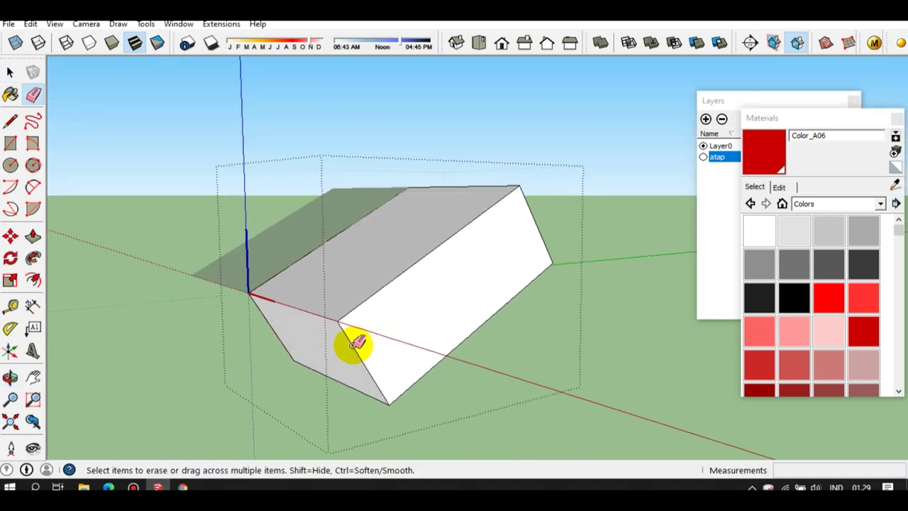
Erase the block's red end face, its edges, and the red side face
left_click_drag(541, 220, 446, 253)
mouse_move(446, 253)
middle_mouse_down()
mouse_move(324, 243)
mouse_move(463, 240)
middle_mouse_up()
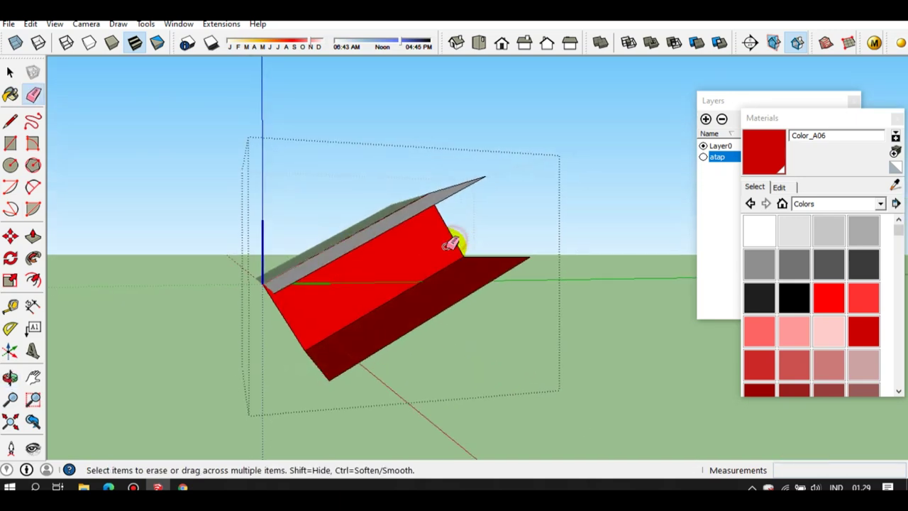
left_click(459, 236)
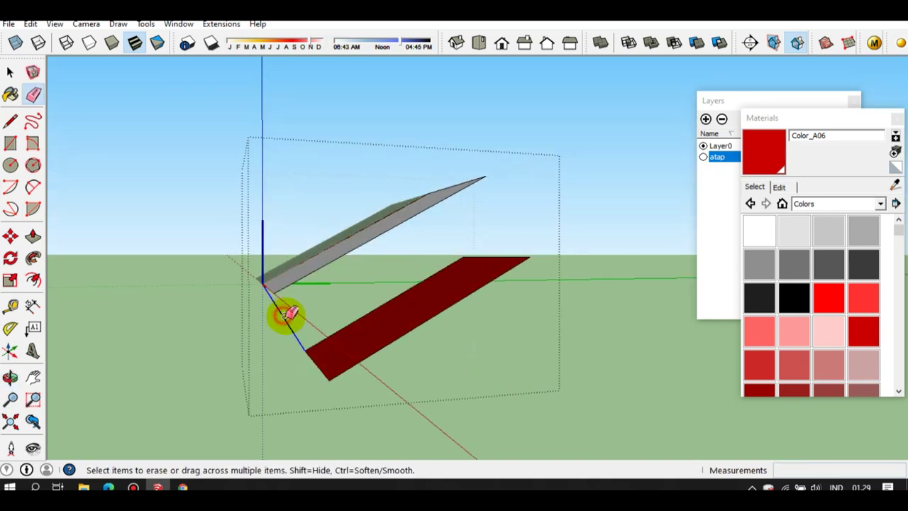
Inspect the remaining top and bottom faces, then roll up the Materials panel
key("space")
middle_click_drag(337, 348, 462, 419)
left_click(400, 288)
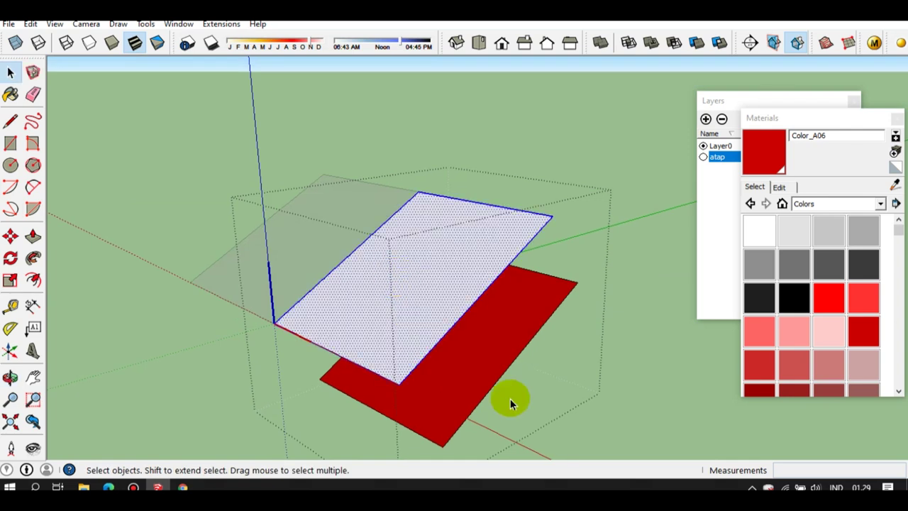
left_click(482, 360)
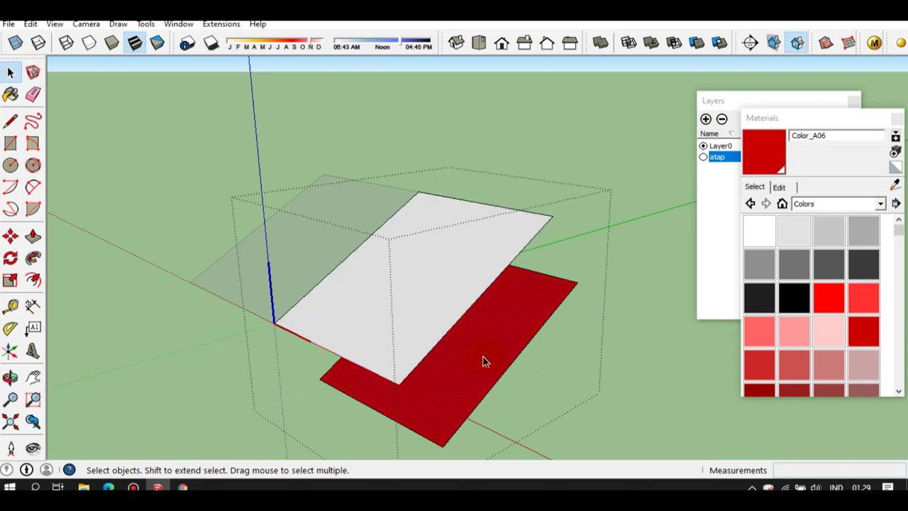
mouse_move(482, 361)
middle_mouse_down()
mouse_move(314, 310)
mouse_move(401, 315)
mouse_move(419, 328)
middle_mouse_up()
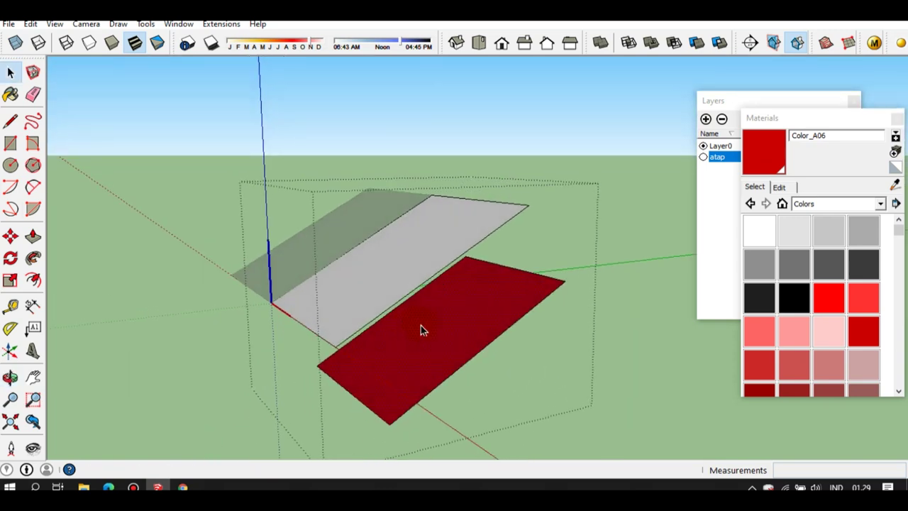
scroll(421, 327, "down", 2)
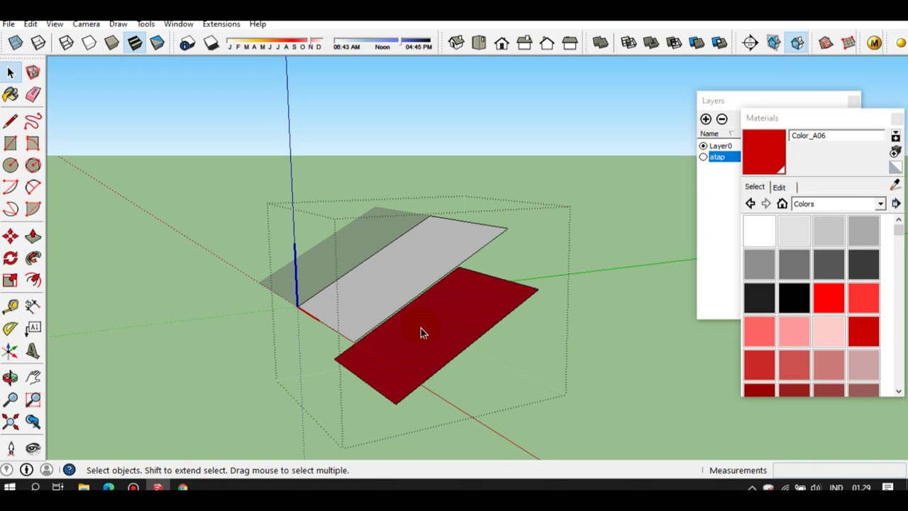
left_click(855, 118)
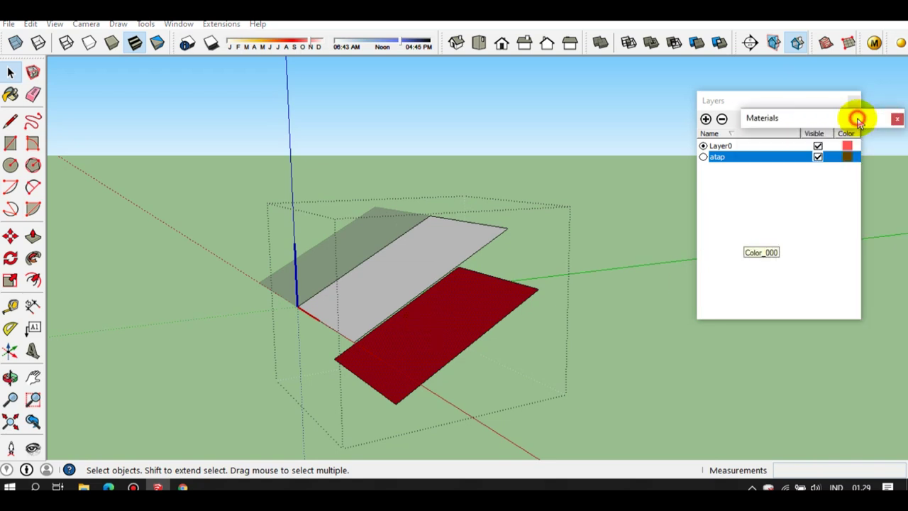
Select the dark-red bottom face and open the Entity Info panel
left_click(442, 361)
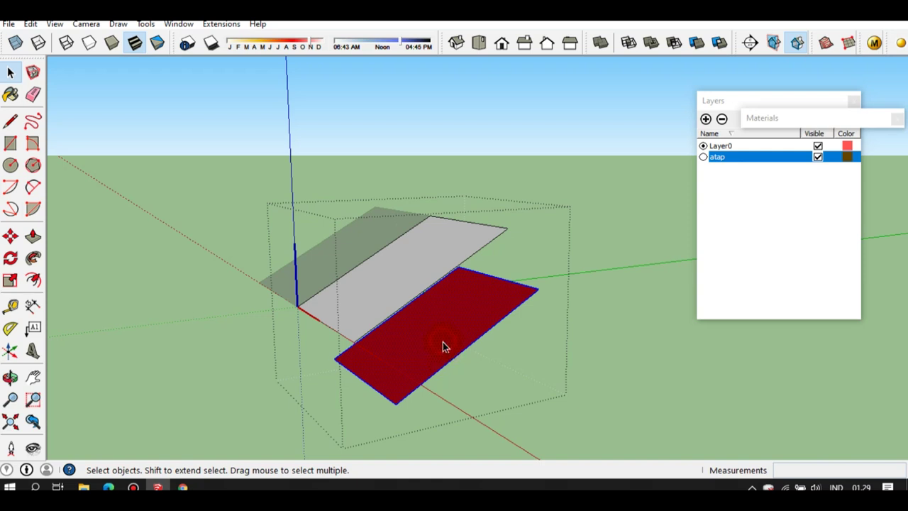
left_click(705, 118)
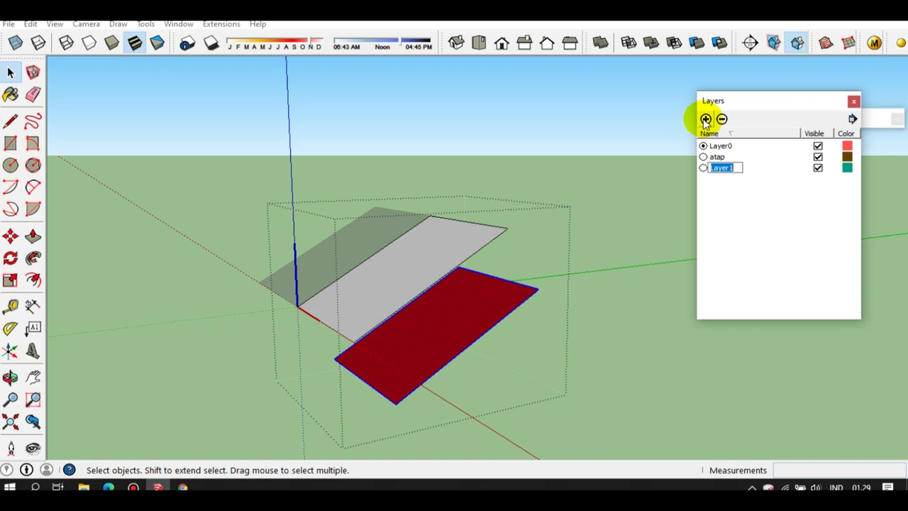
type("rangka atap")
left_click_drag(881, 118, 871, 105)
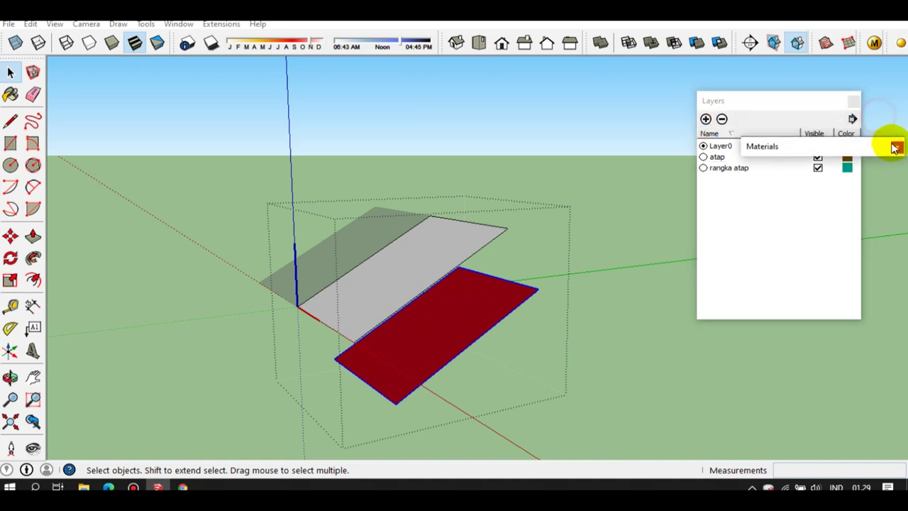
left_click(179, 23)
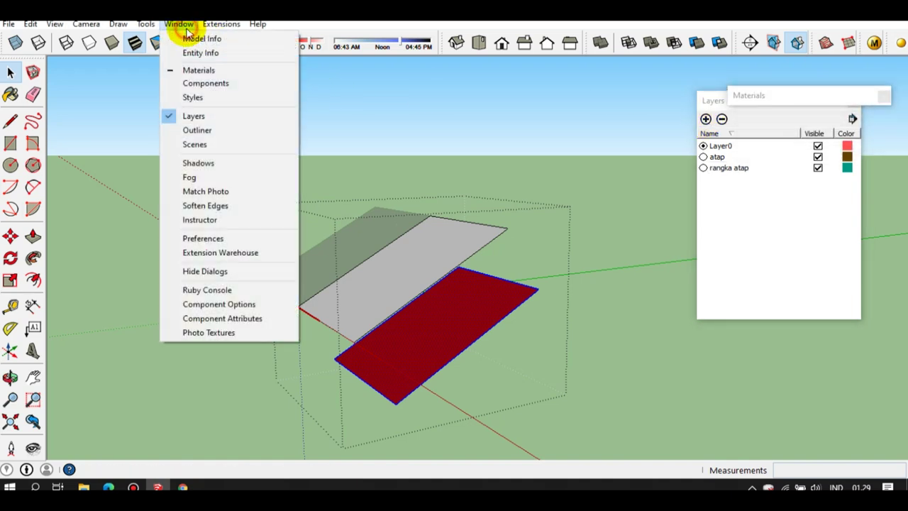
left_click(209, 63)
Put the face on the 'rangka atap' layer and hide that layer
left_click(891, 126)
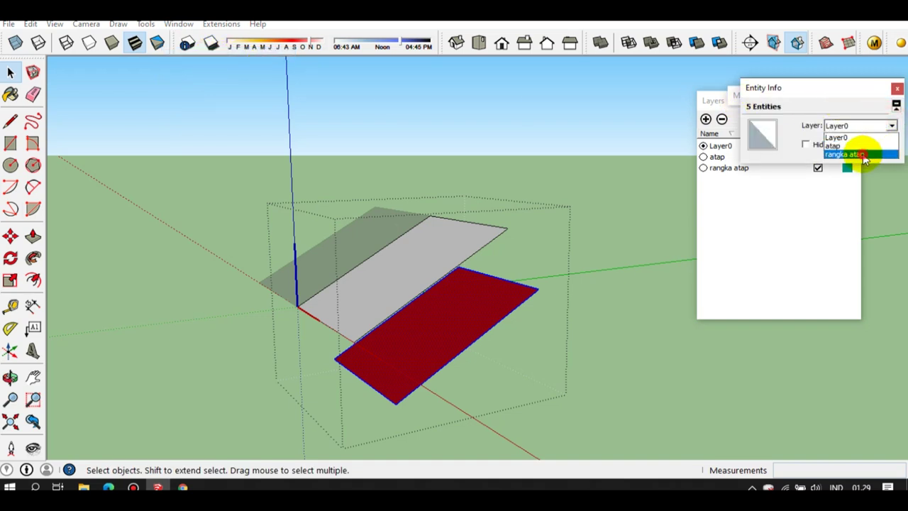
left_click(863, 154)
mouse_move(774, 103)
left_mouse_down()
mouse_move(861, 152)
mouse_move(892, 233)
left_mouse_up()
left_click(817, 169)
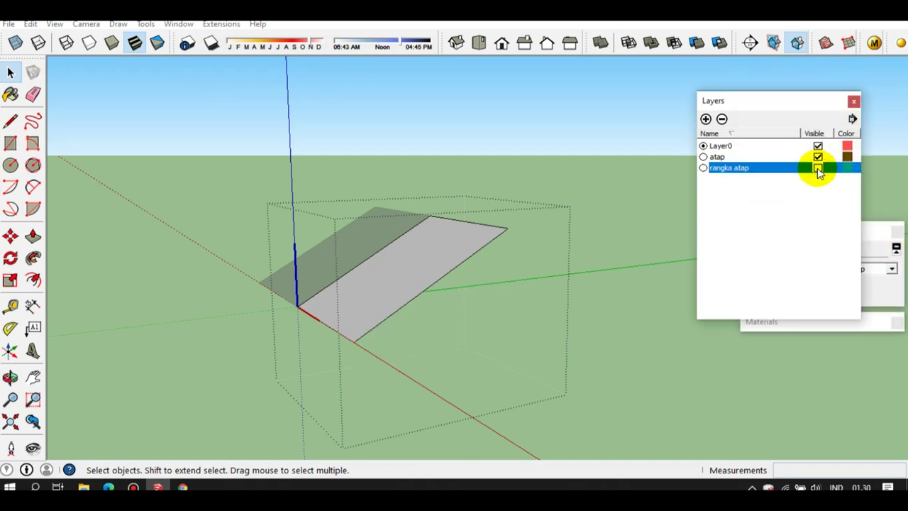
mouse_move(371, 286)
middle_mouse_down()
mouse_move(503, 317)
mouse_move(454, 310)
mouse_move(435, 341)
mouse_move(503, 310)
mouse_move(482, 314)
mouse_move(563, 304)
mouse_move(474, 323)
mouse_move(460, 313)
middle_mouse_up()
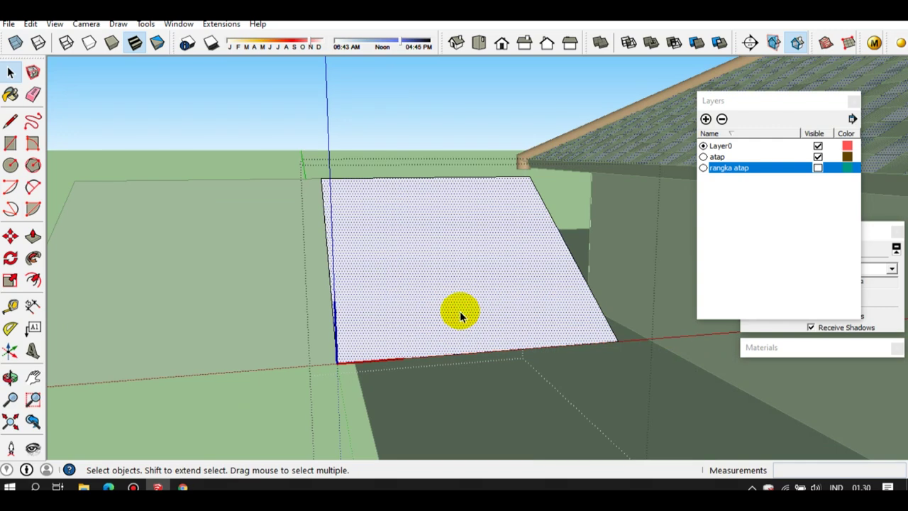
Push/Pull the dotted face upward into a box
key("p")
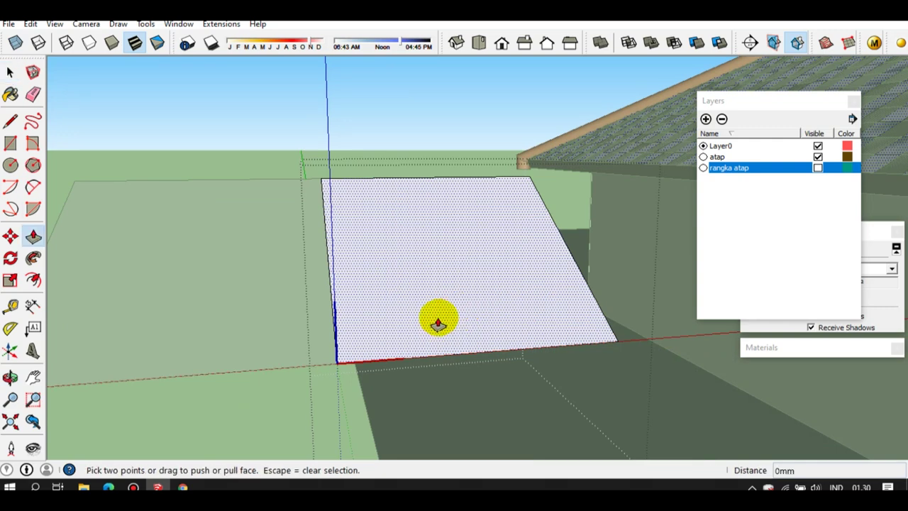
left_click(438, 324)
left_click(447, 254)
key("space")
mouse_move(464, 304)
middle_mouse_down()
mouse_move(361, 308)
mouse_move(461, 244)
mouse_move(487, 239)
middle_mouse_up()
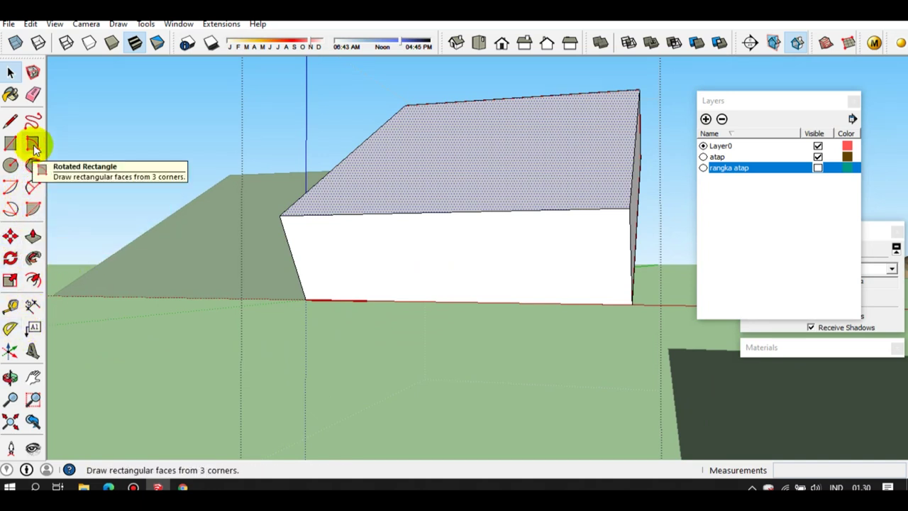
Draw a 180° pie arc centred on the box's bottom edge
left_click(34, 211)
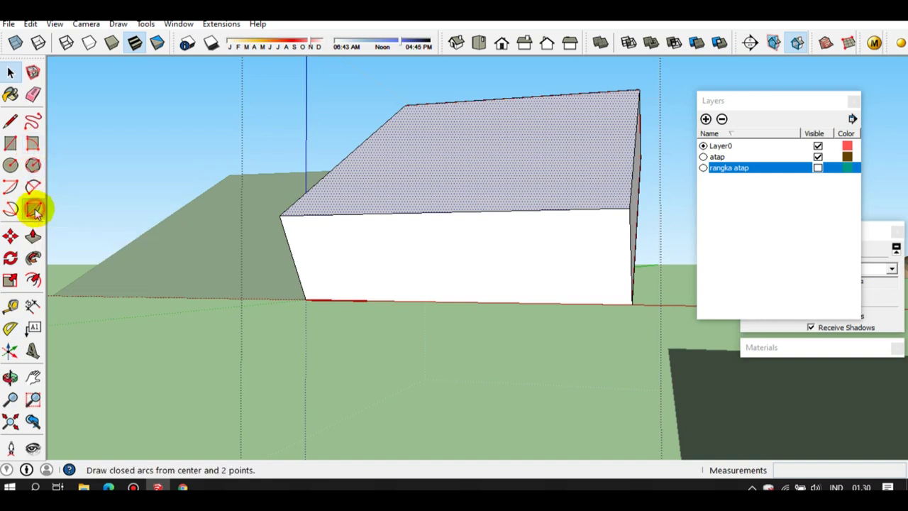
left_click(458, 300)
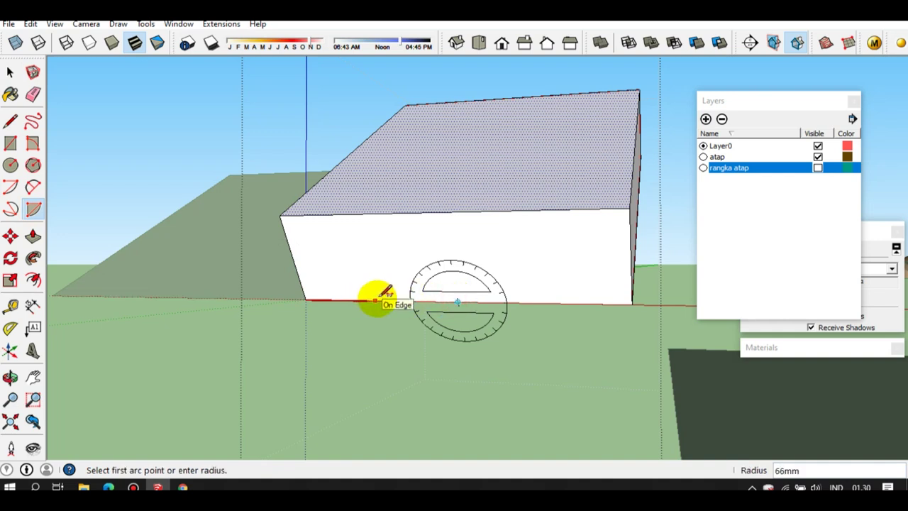
left_click(378, 300)
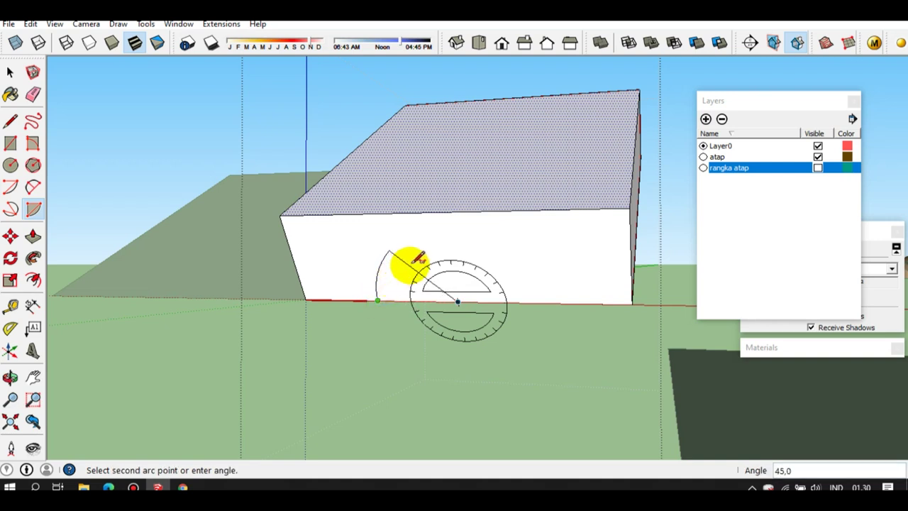
left_click(543, 297)
key("space")
mouse_move(487, 284)
middle_mouse_down()
mouse_move(366, 259)
mouse_move(542, 253)
mouse_move(641, 274)
mouse_move(640, 282)
mouse_move(378, 281)
mouse_move(348, 290)
middle_mouse_up()
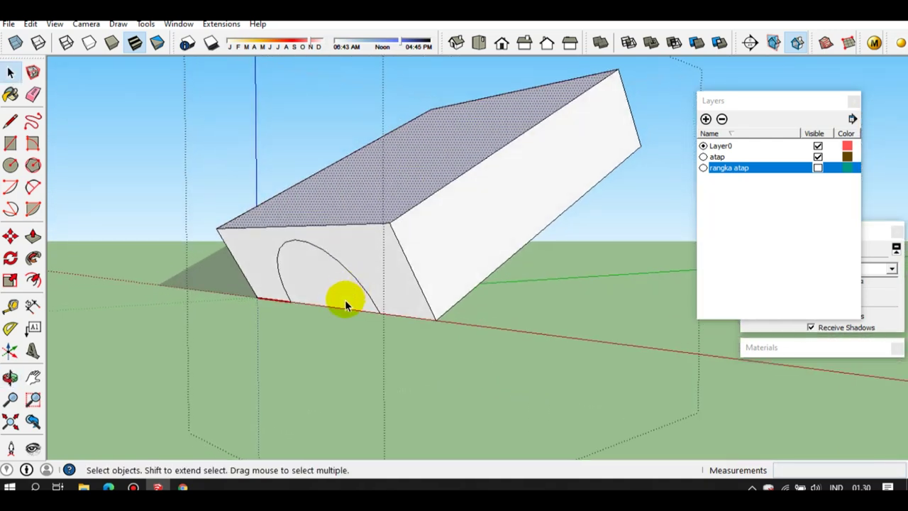
Draw a line from the box's top corner down to its bottom edge
key("l")
left_click(640, 145)
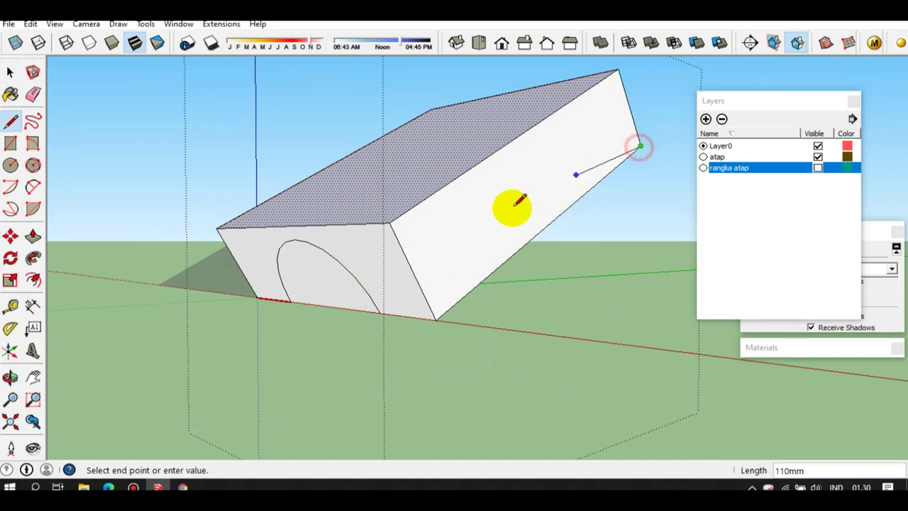
left_click(432, 306)
key("space")
Draw a half-circle pie arc centred on the front face's bottom-edge midpoint
triple_click(398, 267)
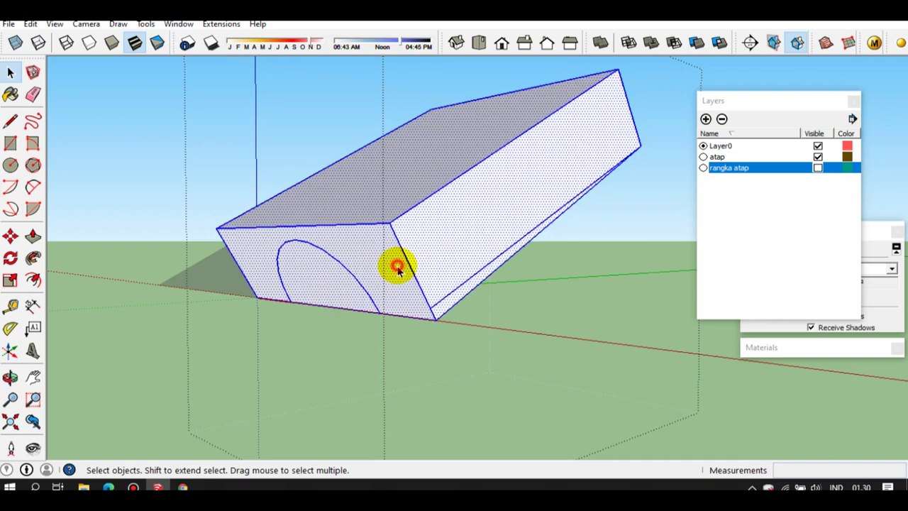
mouse_move(308, 270)
middle_mouse_down()
mouse_move(385, 225)
mouse_move(395, 239)
middle_mouse_up()
scroll(397, 240, "up", 1)
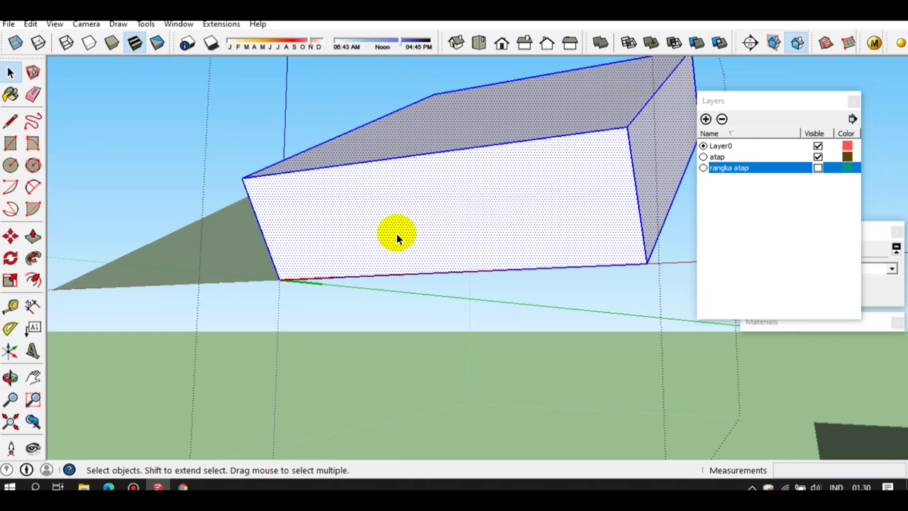
left_click(397, 240)
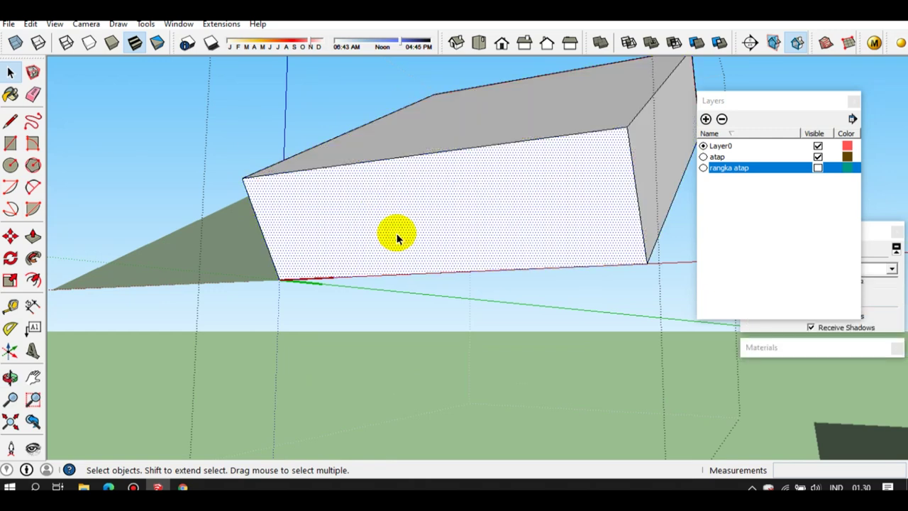
middle_click_drag(396, 237, 264, 245)
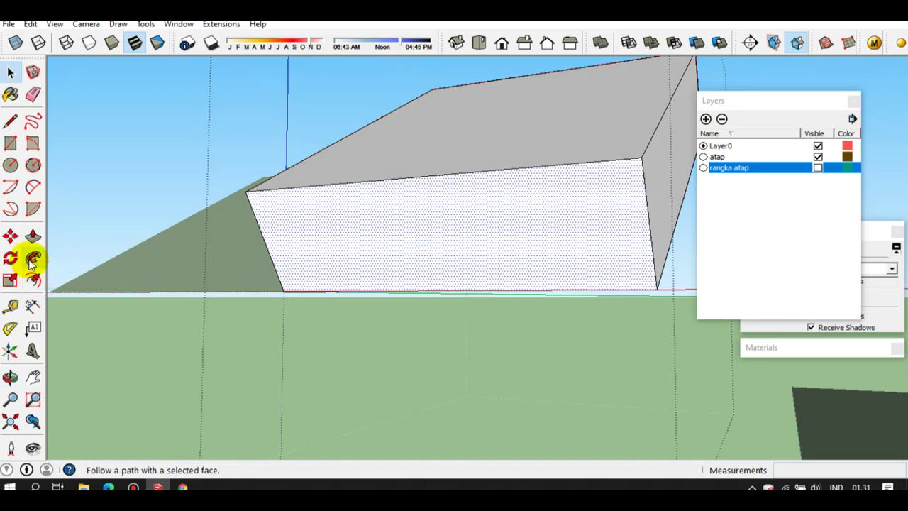
left_click(32, 208)
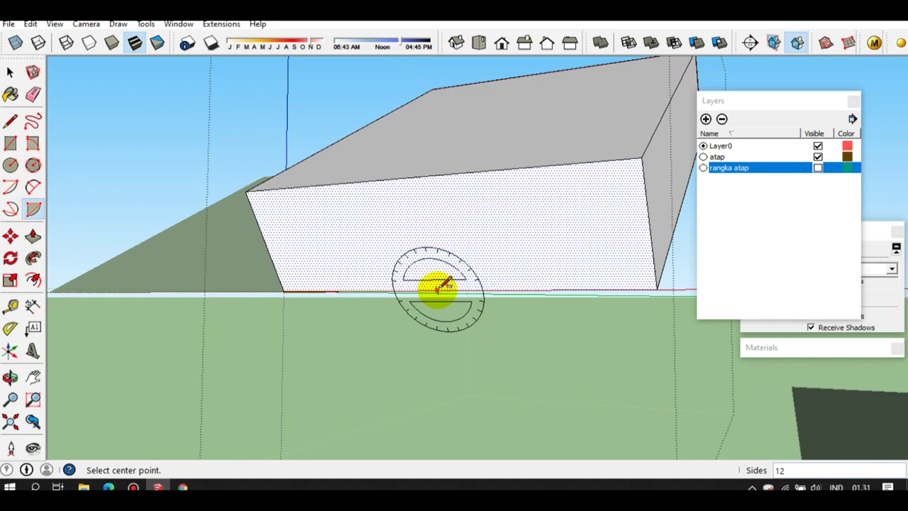
left_click(446, 290)
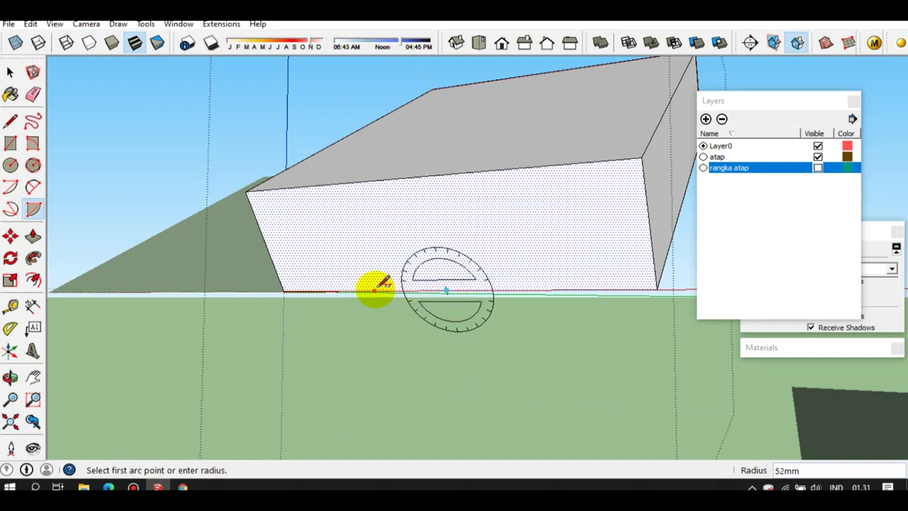
left_click(381, 290)
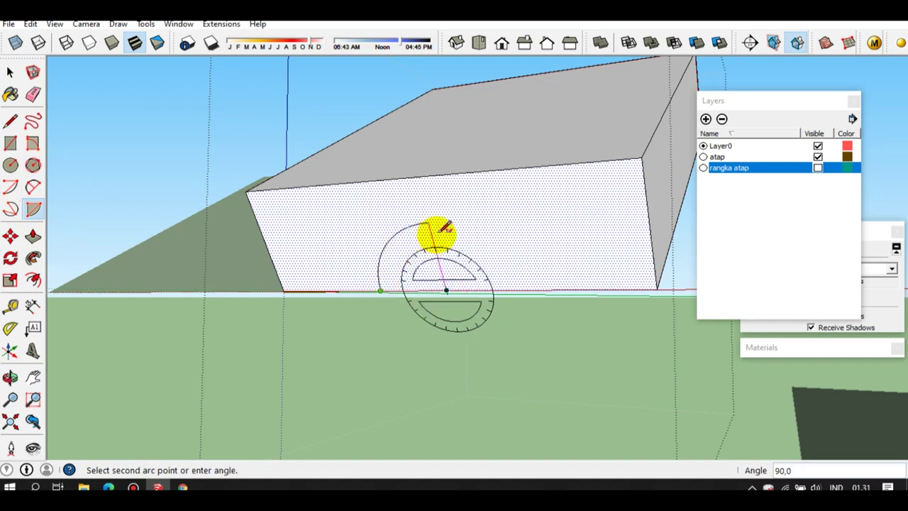
left_click(509, 279)
mouse_move(503, 284)
middle_mouse_down()
mouse_move(466, 268)
mouse_move(507, 263)
mouse_move(408, 287)
mouse_move(464, 254)
mouse_move(419, 305)
middle_mouse_up()
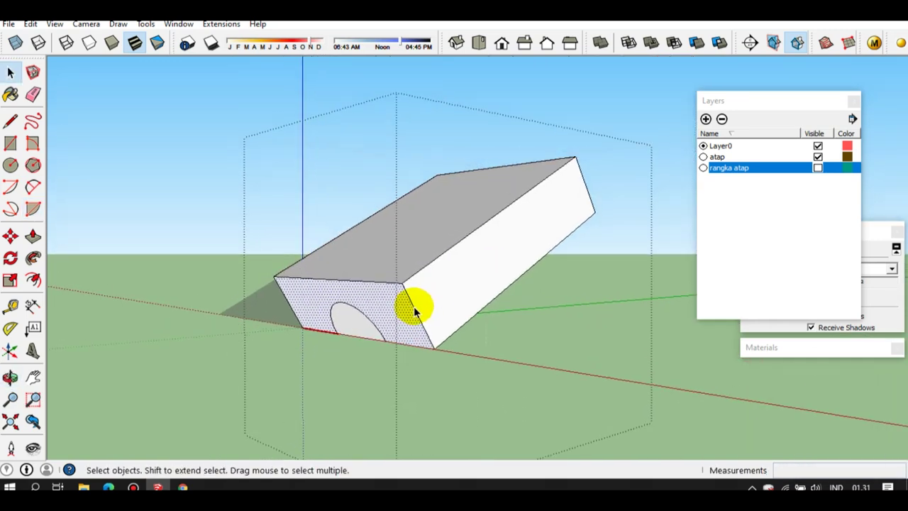
key("l")
left_click(595, 208)
scroll(434, 335, "up", 1)
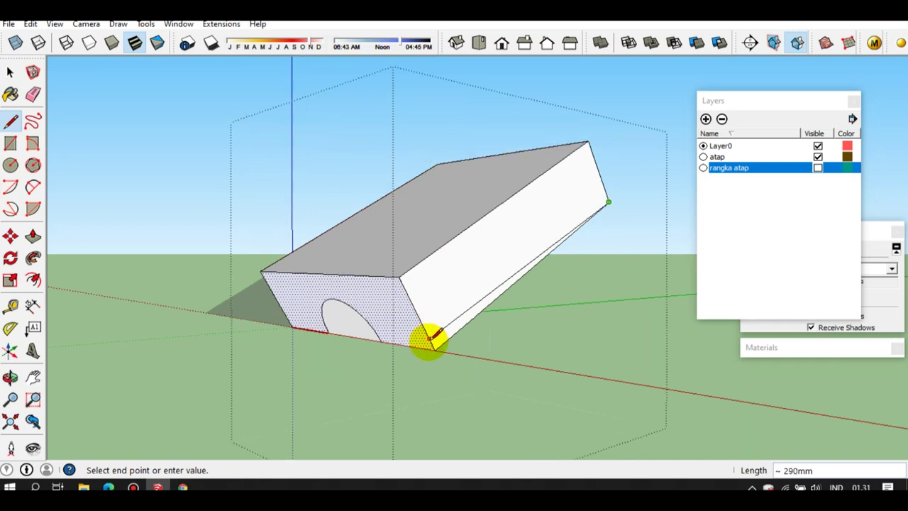
scroll(429, 338, "up", 1)
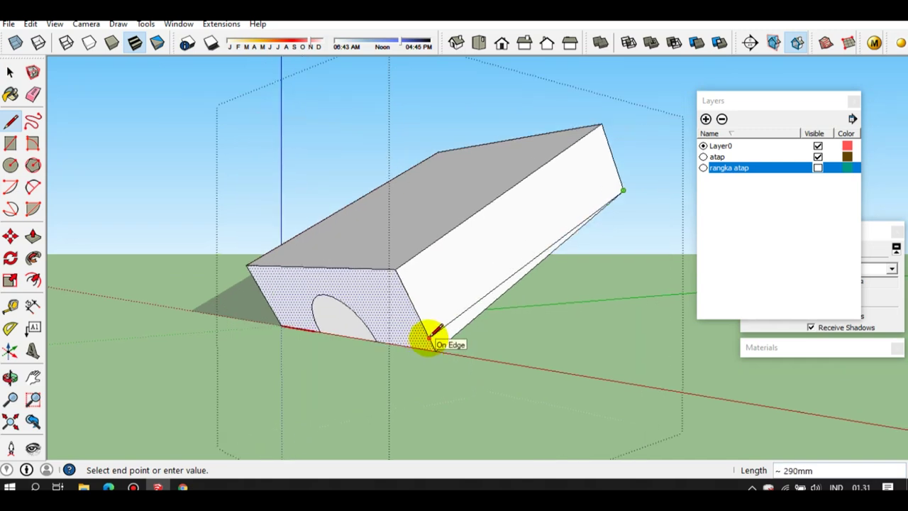
key("space")
scroll(418, 327, "down", 1)
triple_click(407, 314)
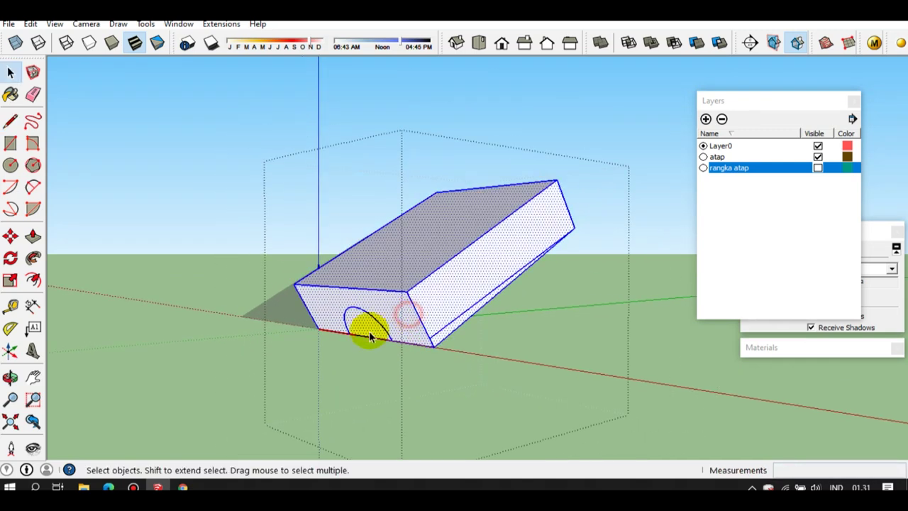
middle_click_drag(377, 327, 477, 316)
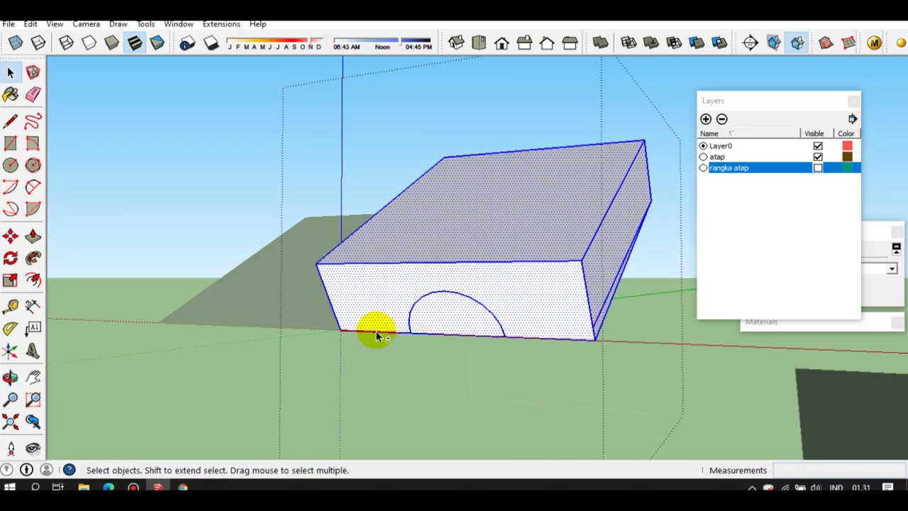
scroll(375, 333, "up", 1)
scroll(374, 332, "up", 2)
scroll(370, 336, "up", 1)
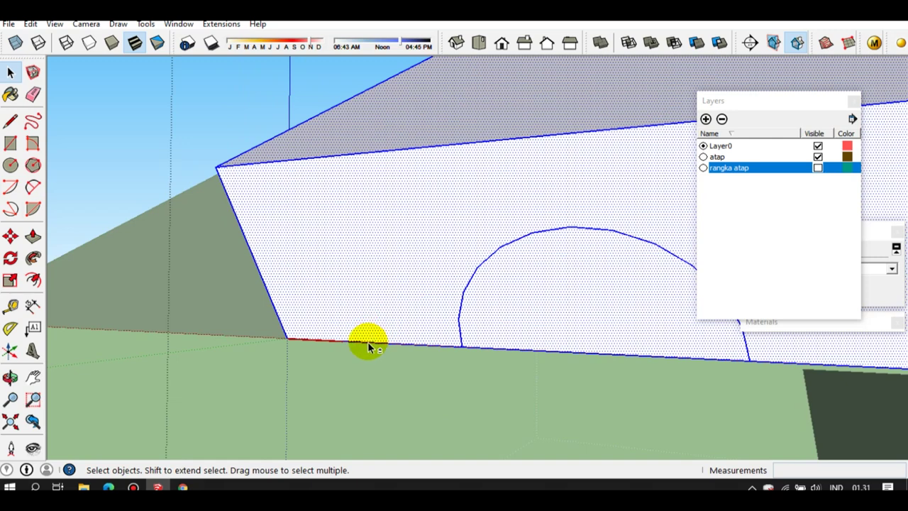
scroll(368, 344, "up", 1)
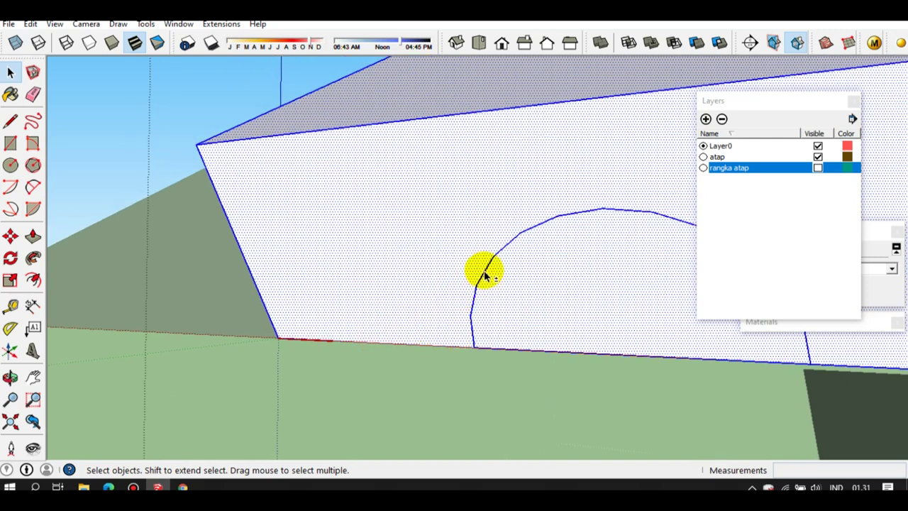
scroll(261, 305, "down", 2)
scroll(600, 310, "down", 2)
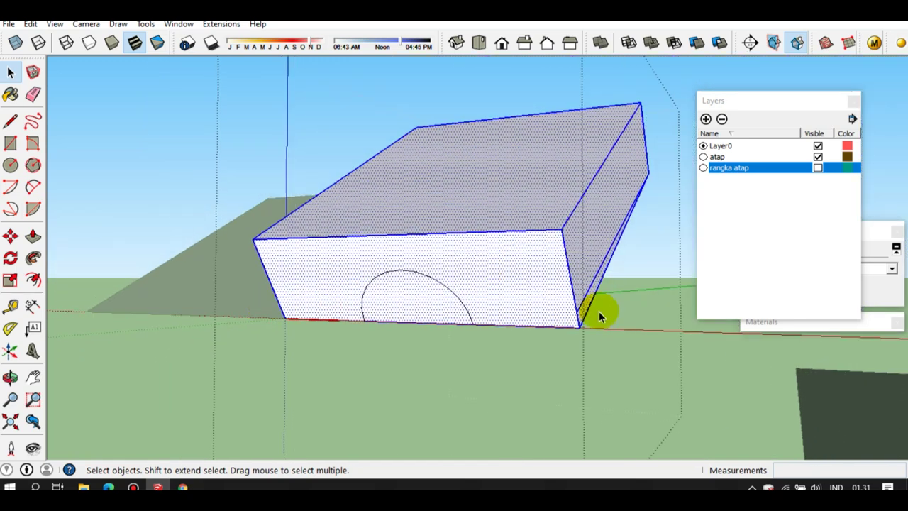
scroll(543, 317, "up", 1)
scroll(544, 317, "up", 1)
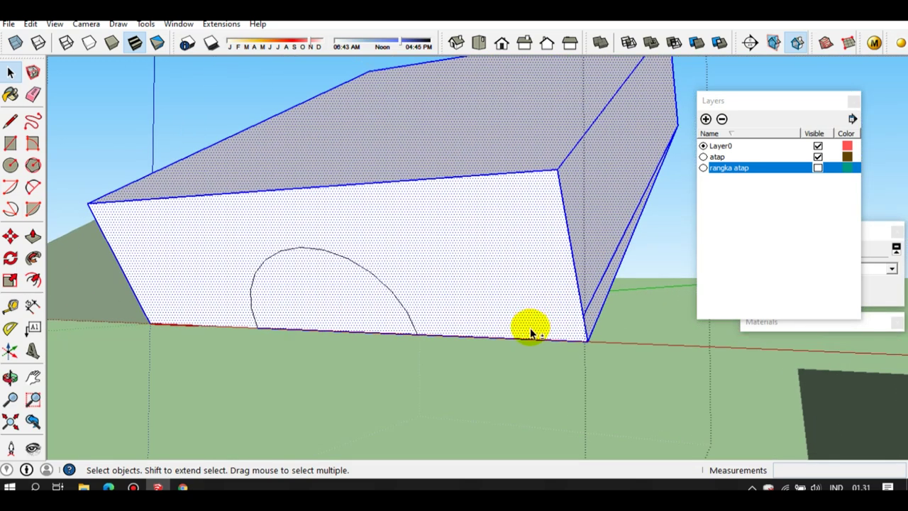
scroll(531, 332, "up", 1)
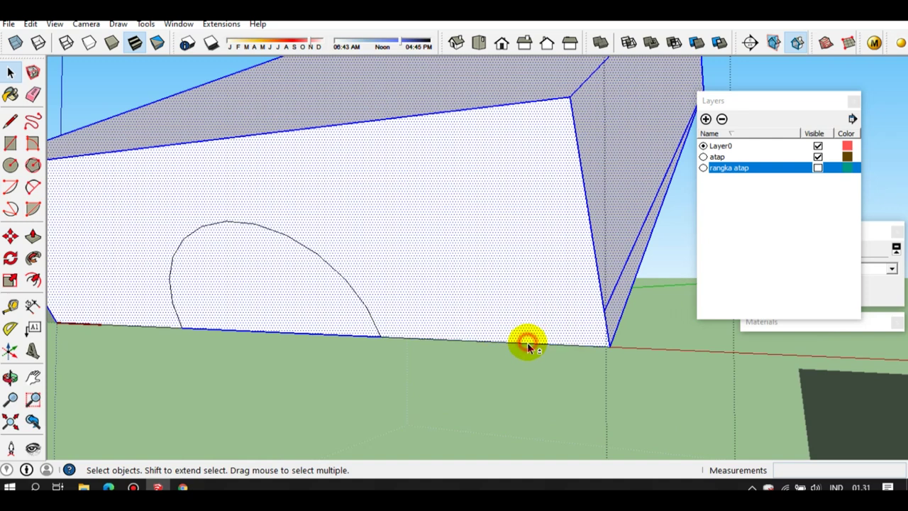
scroll(440, 304, "down", 2)
mouse_move(439, 305)
middle_mouse_down()
mouse_move(490, 298)
mouse_move(418, 304)
middle_mouse_up()
scroll(418, 309, "up", 1)
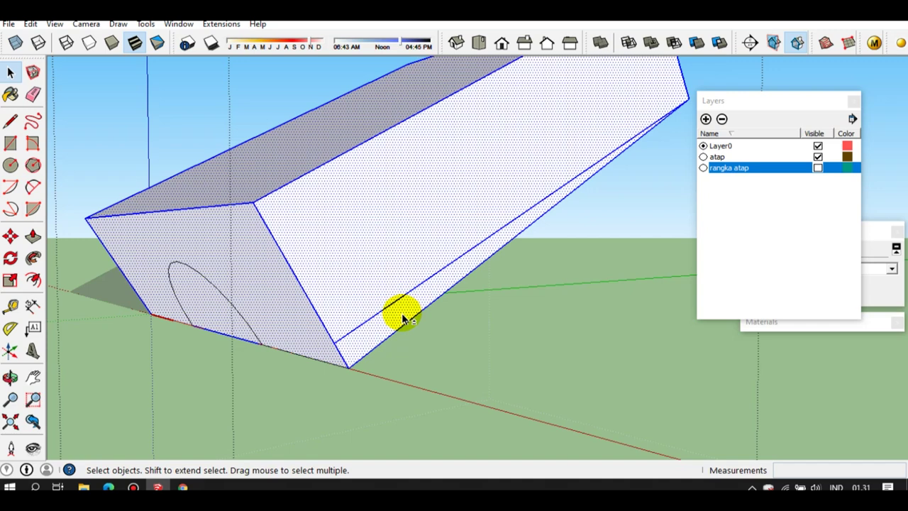
Delete the box geometry so only the sloped profile face remains
left_click(402, 317, "shift")
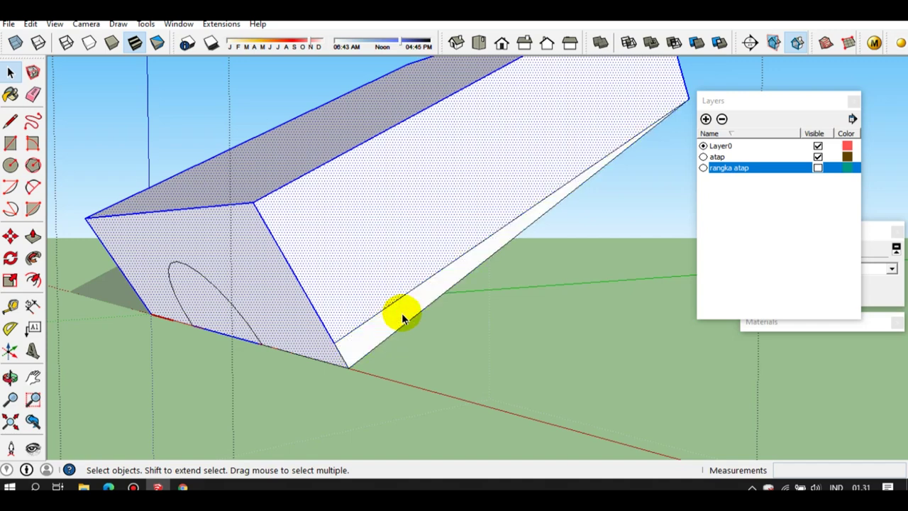
key("Delete")
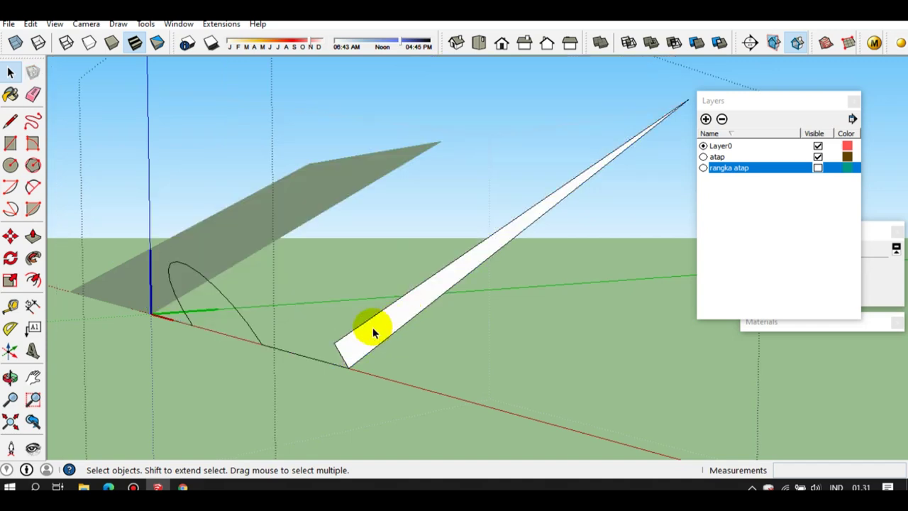
mouse_move(362, 334)
middle_mouse_down()
mouse_move(446, 306)
mouse_move(458, 312)
mouse_move(414, 321)
middle_mouse_up()
Sweep the sloped profile face along the arc and bottom-line path with Follow Me
left_click(430, 318)
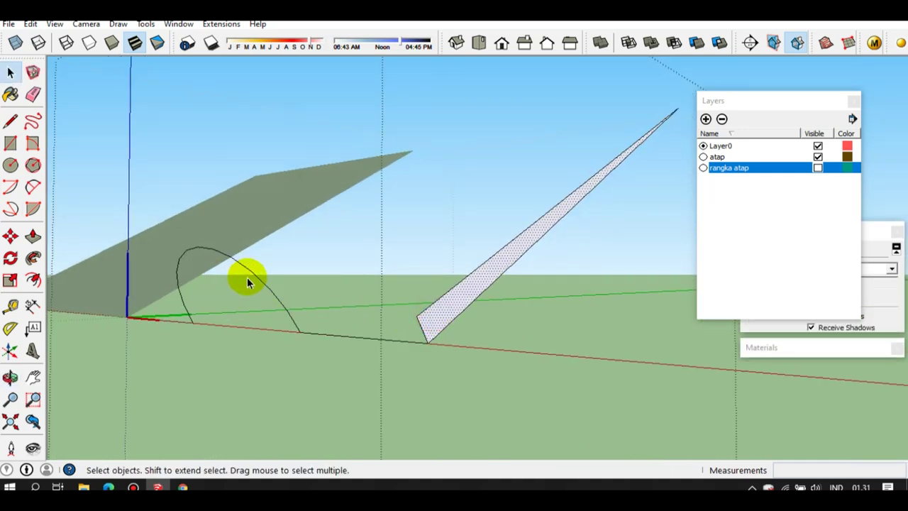
left_click_drag(319, 334, 153, 234)
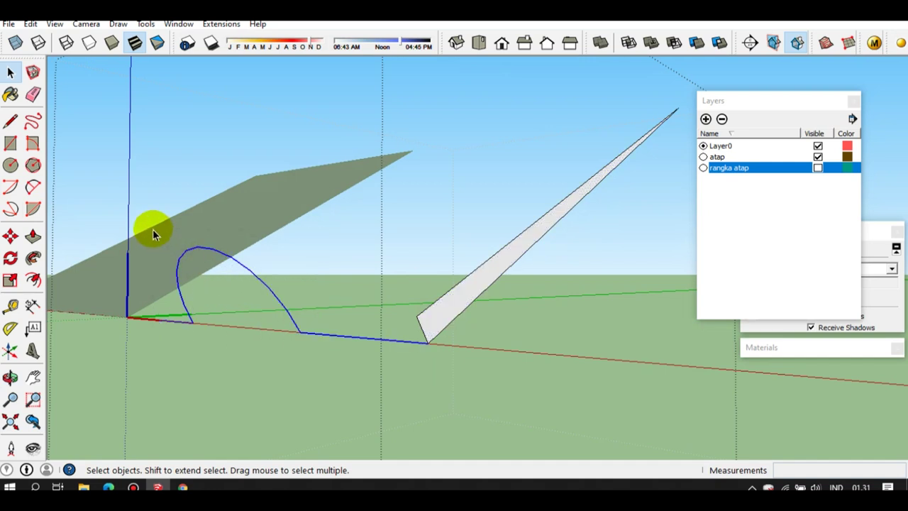
left_click(33, 258)
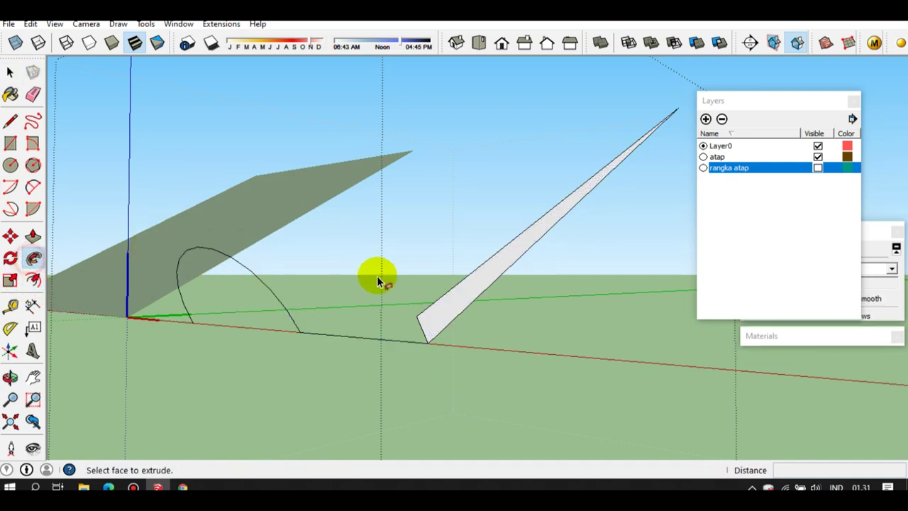
left_click(440, 310)
key("space")
mouse_move(304, 284)
middle_mouse_down()
mouse_move(424, 291)
mouse_move(511, 348)
mouse_move(347, 364)
middle_mouse_up()
scroll(501, 209, "up", 5)
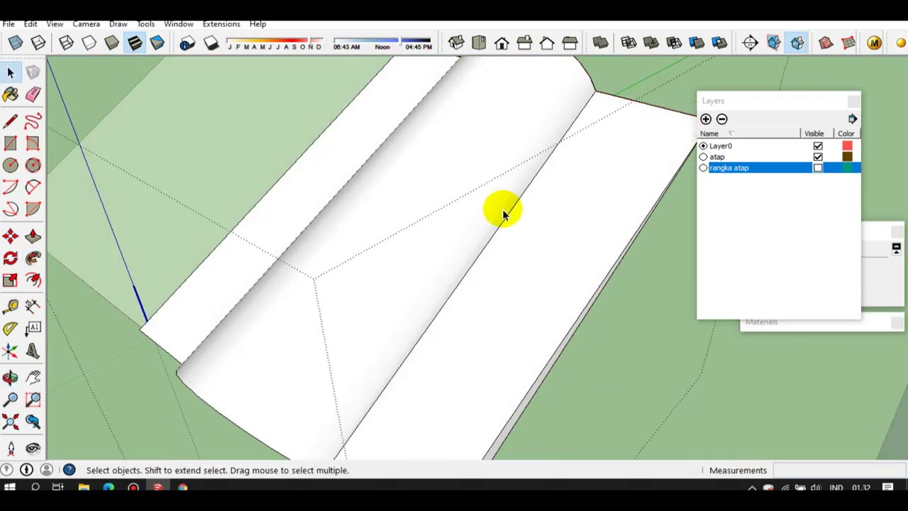
scroll(498, 248, "down", 3)
scroll(515, 217, "up", 1)
mouse_move(515, 217)
middle_mouse_down()
mouse_move(196, 227)
mouse_move(265, 185)
mouse_move(276, 234)
middle_mouse_up()
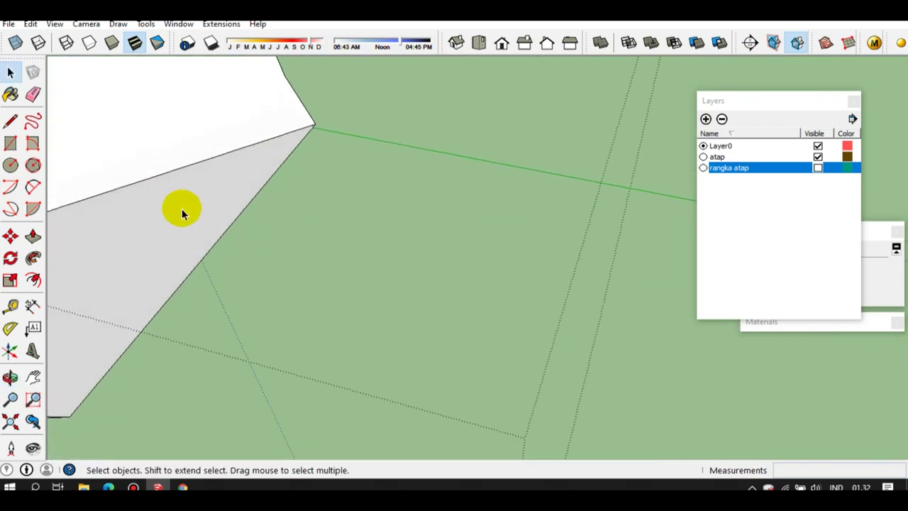
scroll(183, 209, "up", 3)
middle_click_drag(183, 208, 513, 272, "shift")
scroll(134, 293, "down", 3)
mouse_move(134, 294)
middle_mouse_down()
mouse_move(425, 318)
mouse_move(462, 247)
mouse_move(395, 146)
mouse_move(330, 187)
mouse_move(421, 174)
mouse_move(209, 159)
mouse_move(275, 172)
mouse_move(442, 243)
mouse_move(559, 257)
middle_mouse_up()
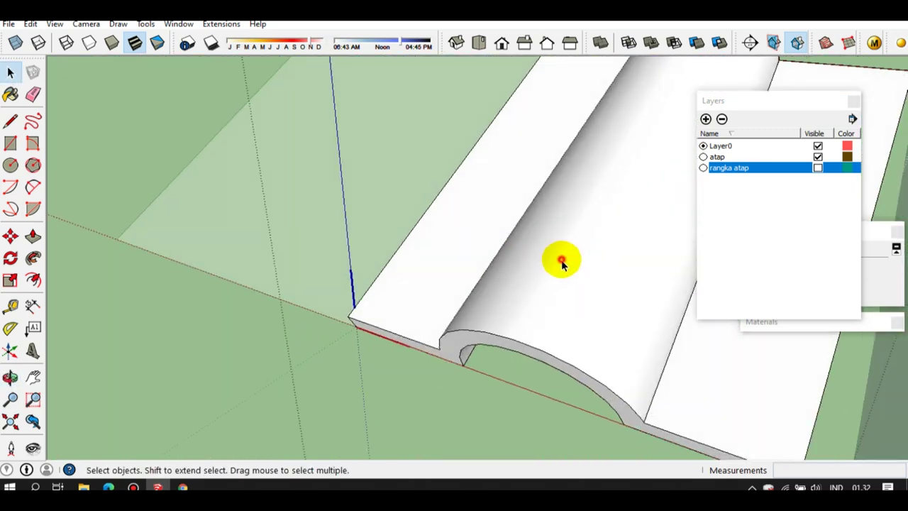
mouse_move(470, 237)
middle_mouse_down()
mouse_move(618, 293)
mouse_move(523, 267)
middle_mouse_up()
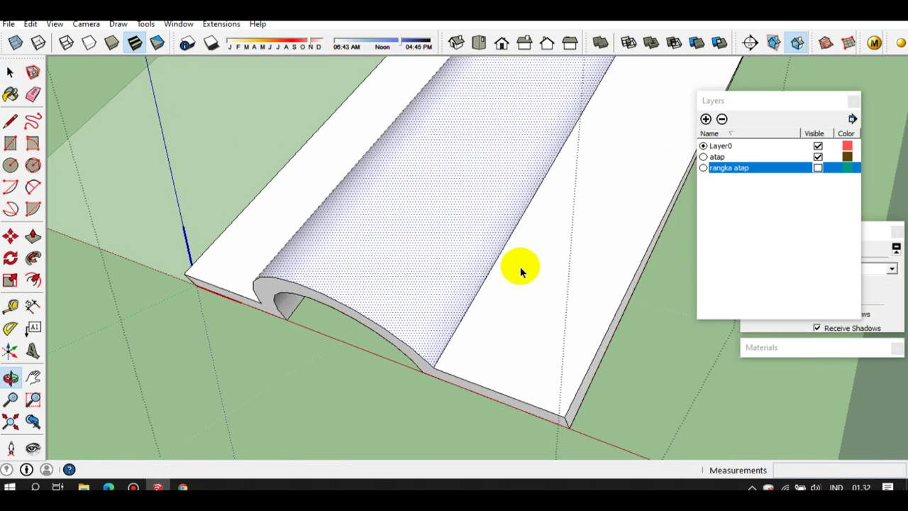
middle_click_drag(430, 259, 434, 215)
left_click_drag(441, 208, 389, 243)
key("space")
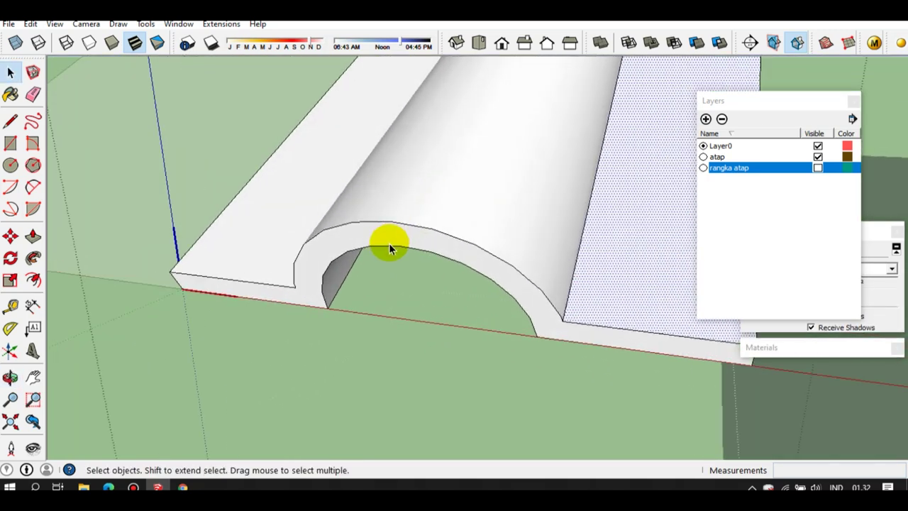
left_click(389, 239)
mouse_move(496, 219)
middle_mouse_down()
mouse_move(159, 205)
mouse_move(355, 168)
mouse_move(255, 152)
mouse_move(377, 178)
middle_mouse_up()
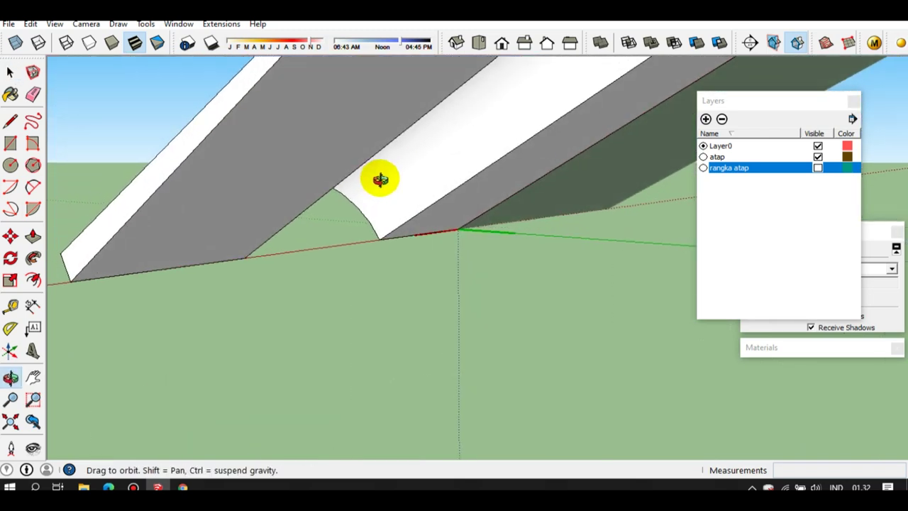
mouse_move(265, 183)
middle_mouse_down()
mouse_move(492, 227)
mouse_move(293, 205)
mouse_move(495, 210)
mouse_move(470, 217)
mouse_move(523, 223)
mouse_move(429, 217)
mouse_move(432, 270)
mouse_move(230, 221)
mouse_move(230, 236)
middle_mouse_up()
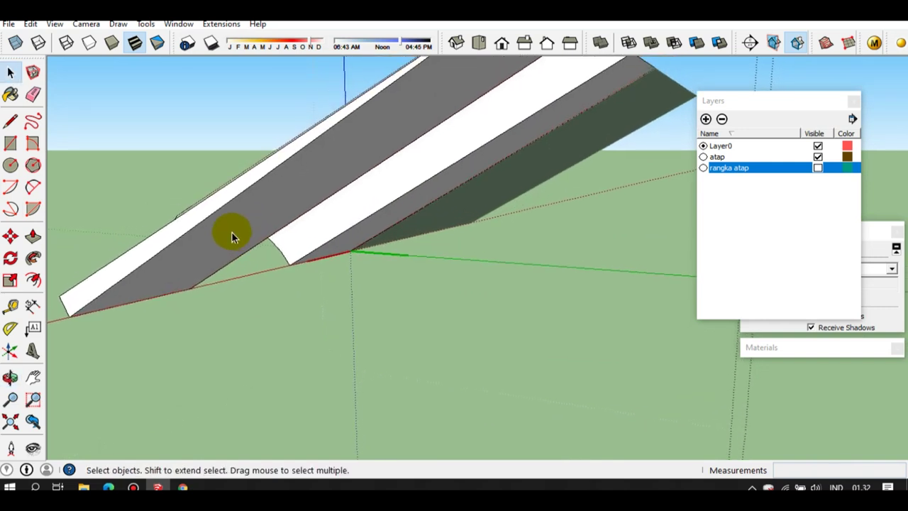
mouse_move(260, 209)
middle_mouse_down()
mouse_move(269, 192)
mouse_move(159, 186)
mouse_move(254, 176)
middle_mouse_up()
Erase the roof surface piece over the rafter, the leftover roof face and the grey underside face
key("e")
left_click(239, 193)
key("c")
key("space")
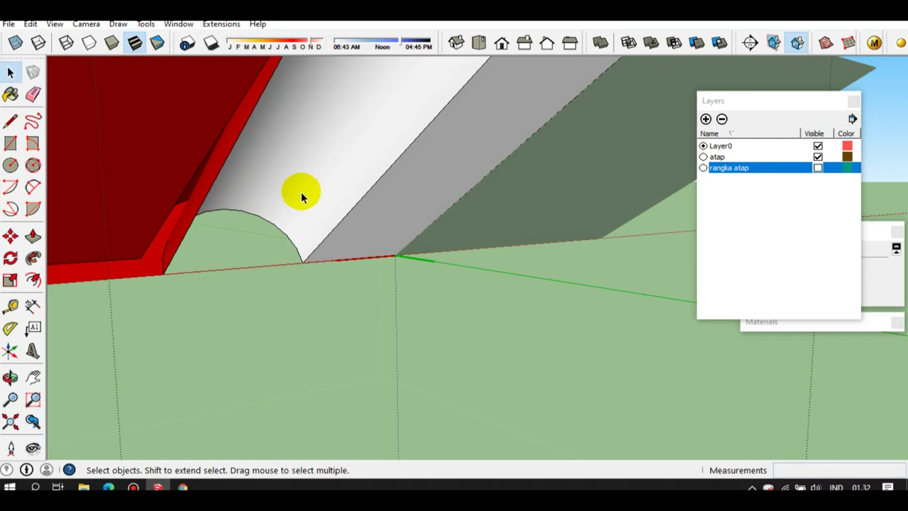
left_click(302, 188)
key("Delete")
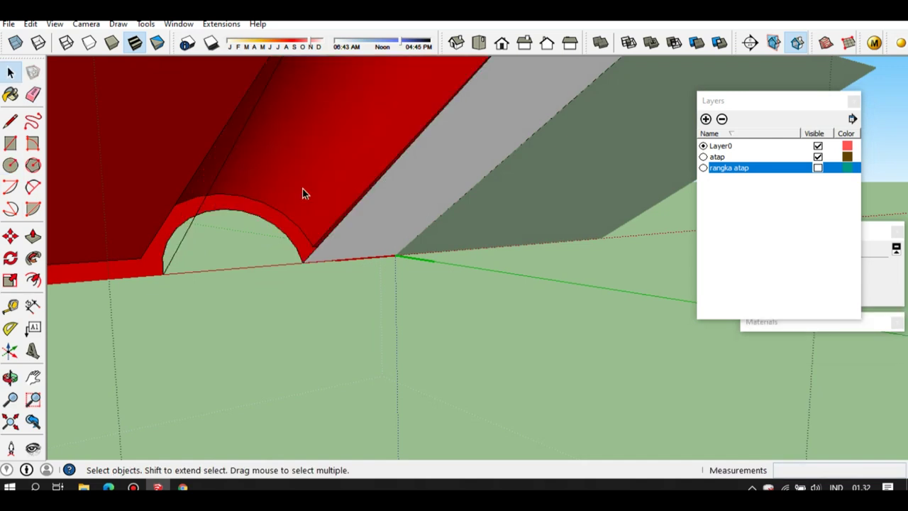
key("e")
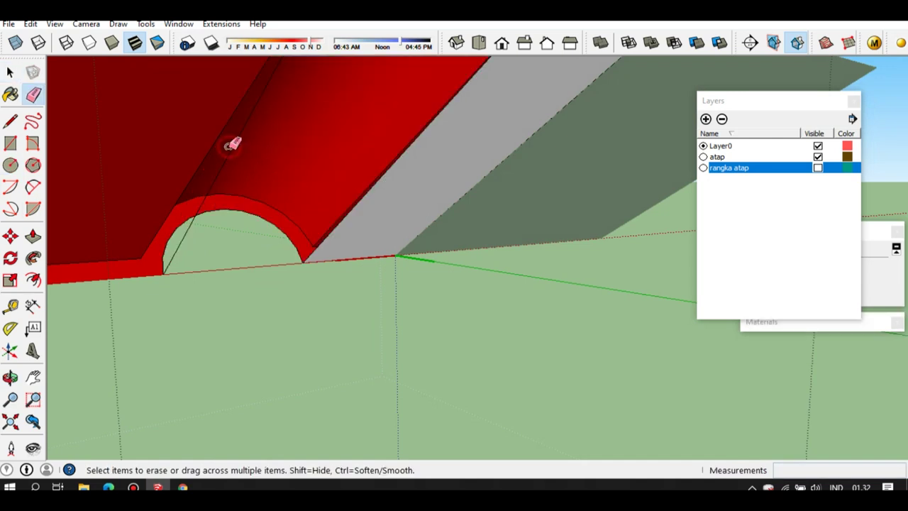
mouse_move(319, 227)
middle_mouse_down()
mouse_move(270, 219)
mouse_move(346, 232)
mouse_move(249, 229)
middle_mouse_up()
left_click(334, 234)
Delete the thin red strip face and the last leftover roof edge around the tile
key("space")
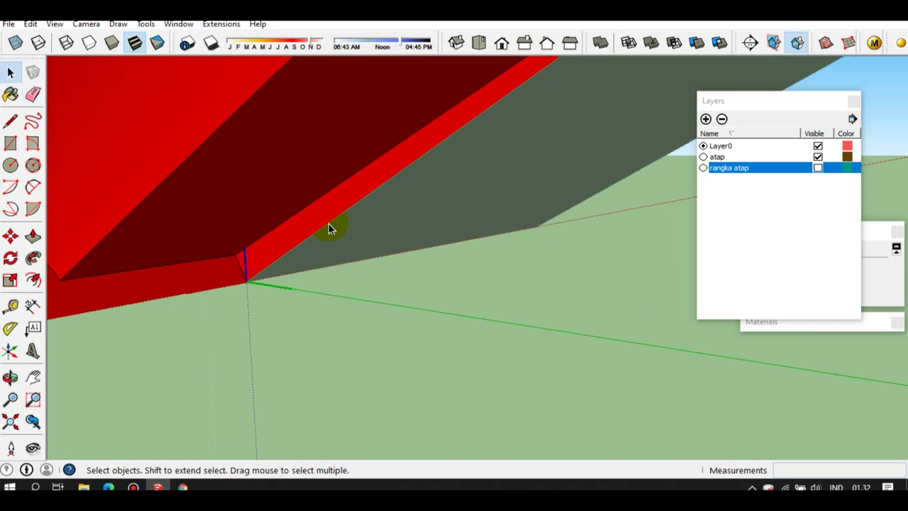
key("o")
left_click_drag(328, 223, 215, 210)
key("space")
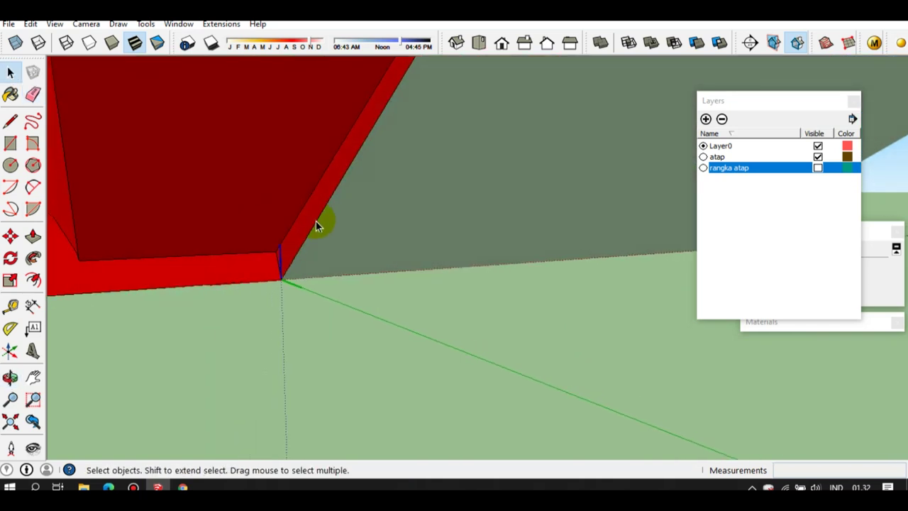
left_click(321, 220)
key("Delete")
mouse_move(349, 204)
middle_mouse_down()
mouse_move(334, 240)
mouse_move(425, 282)
mouse_move(338, 263)
mouse_move(462, 235)
mouse_move(422, 246)
mouse_move(516, 251)
mouse_move(455, 244)
middle_mouse_up()
scroll(475, 230, "up", 3)
key("e")
left_click(497, 247)
key("space")
scroll(400, 243, "down", 5)
mouse_move(400, 244)
middle_mouse_down()
mouse_move(421, 288)
mouse_move(532, 336)
mouse_move(496, 298)
mouse_move(563, 330)
mouse_move(523, 274)
mouse_move(432, 298)
mouse_move(654, 252)
mouse_move(500, 258)
mouse_move(510, 259)
middle_mouse_up()
Paint the tile's flange, curved top, ledge and front arch with red Color_A06
left_click(784, 324)
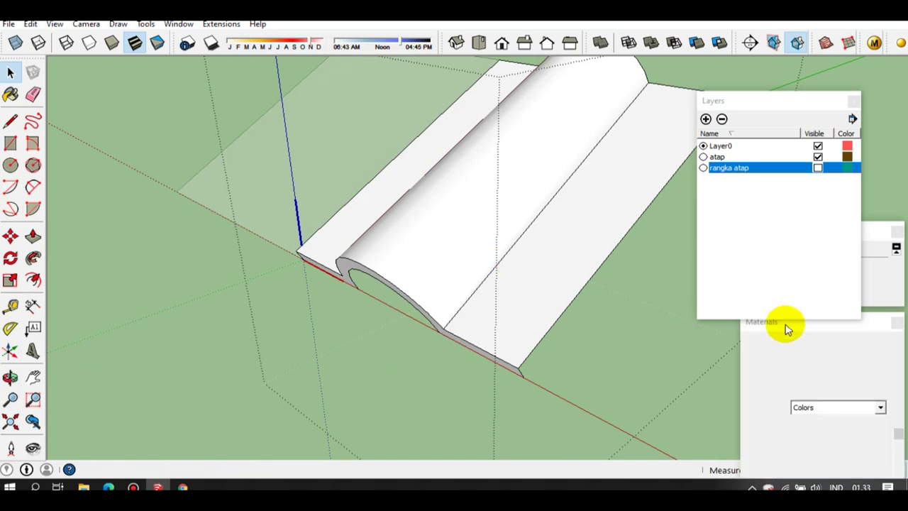
left_click(772, 101)
left_click(764, 355)
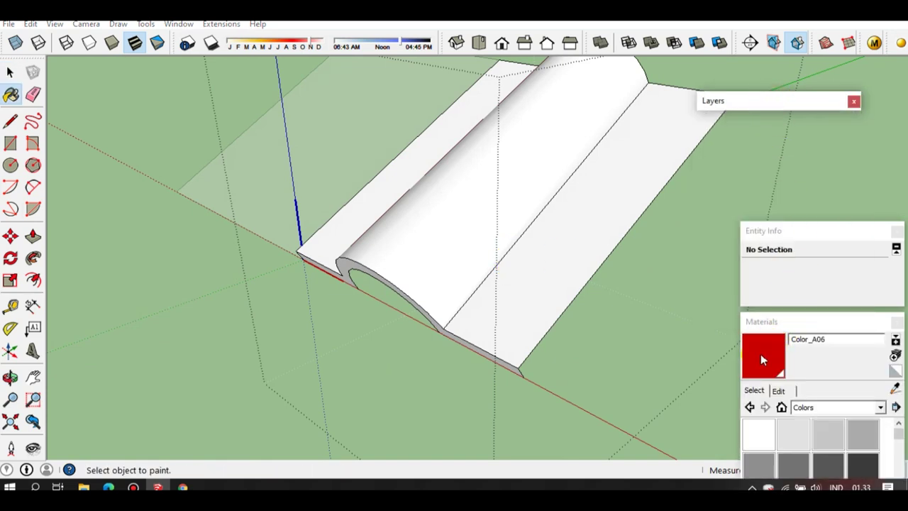
left_click(568, 270)
left_click(471, 235)
left_click(347, 234)
scroll(373, 269, "up", 1)
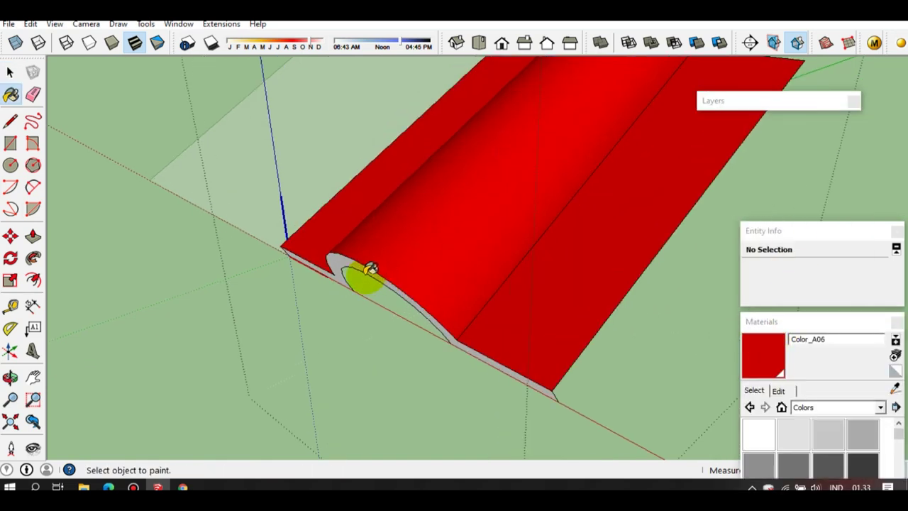
middle_click_drag(370, 269, 395, 198)
left_click(392, 189)
key("space")
Soften the tile's long side edge and the curved groove edge
mouse_move(569, 198)
middle_mouse_down()
mouse_move(463, 298)
mouse_move(520, 209)
middle_mouse_up()
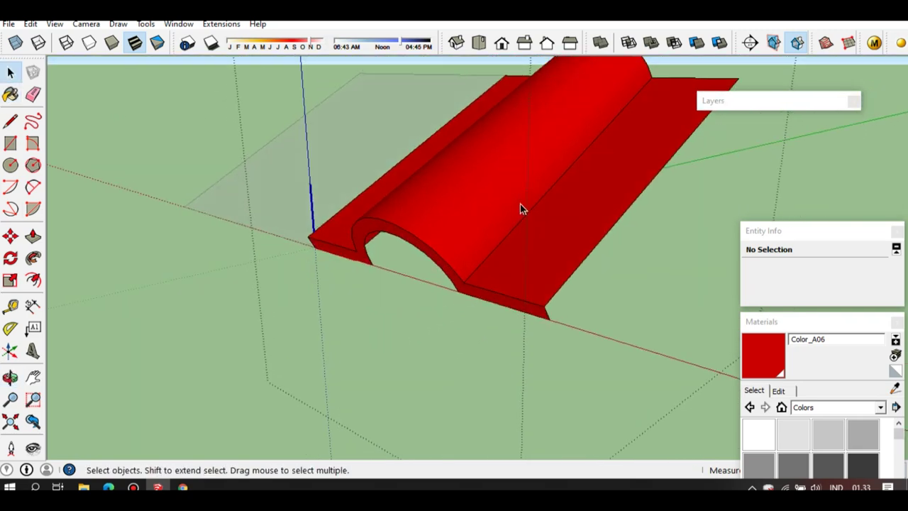
mouse_move(564, 252)
middle_mouse_down()
mouse_move(572, 236)
mouse_move(468, 242)
middle_mouse_up()
right_click(464, 247)
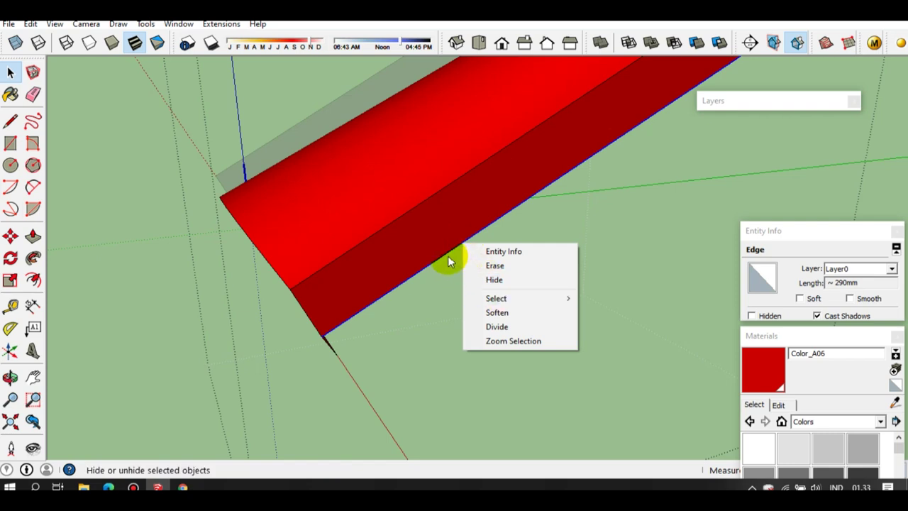
right_click(446, 256)
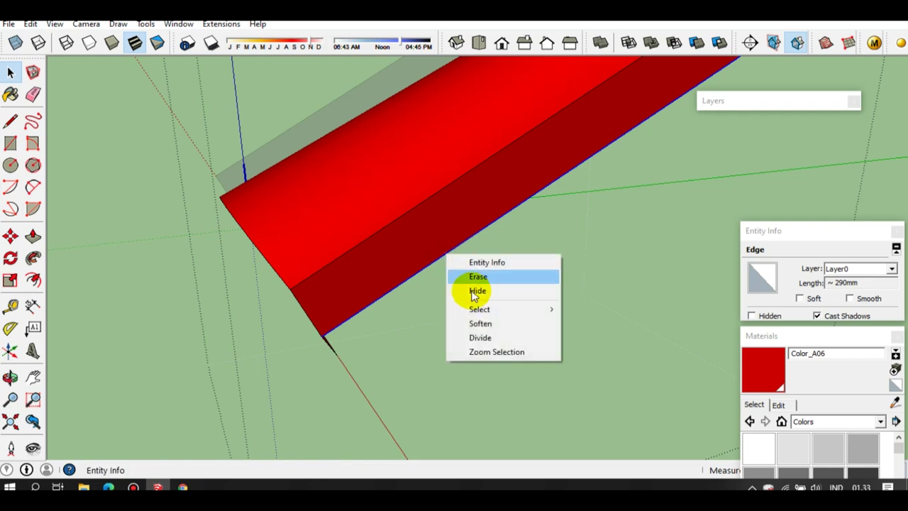
left_click(490, 331)
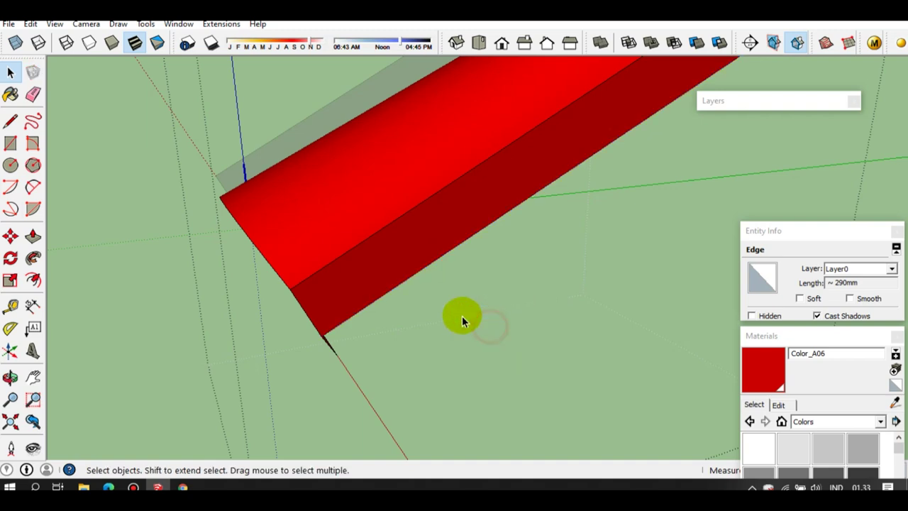
left_click(464, 318)
mouse_move(369, 266)
middle_mouse_down()
mouse_move(578, 315)
mouse_move(406, 284)
mouse_move(509, 258)
mouse_move(430, 259)
mouse_move(489, 270)
mouse_move(457, 270)
middle_mouse_up()
right_click(457, 269)
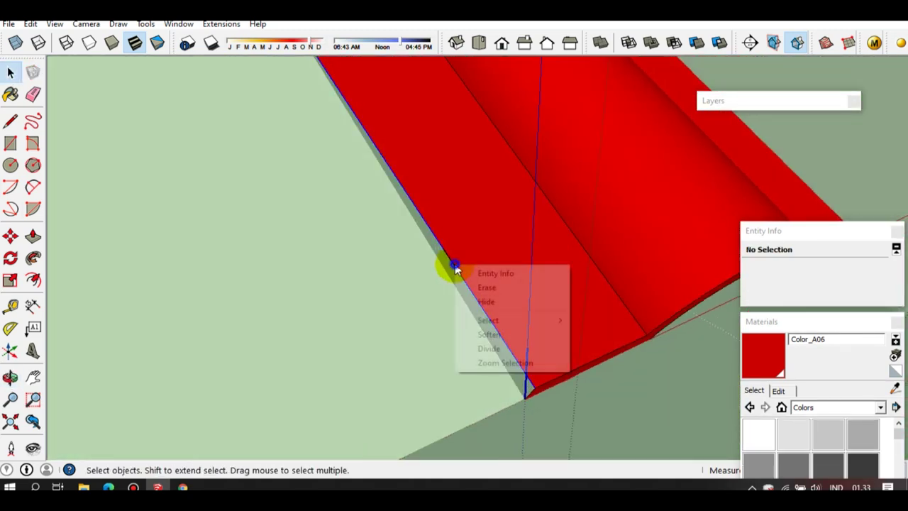
left_click(481, 334)
Soften the vertical end edge and the short corner edge of the red tile
mouse_move(473, 250)
middle_mouse_down()
mouse_move(511, 237)
mouse_move(391, 178)
mouse_move(460, 215)
mouse_move(455, 291)
mouse_move(425, 278)
middle_mouse_up()
right_click(425, 274)
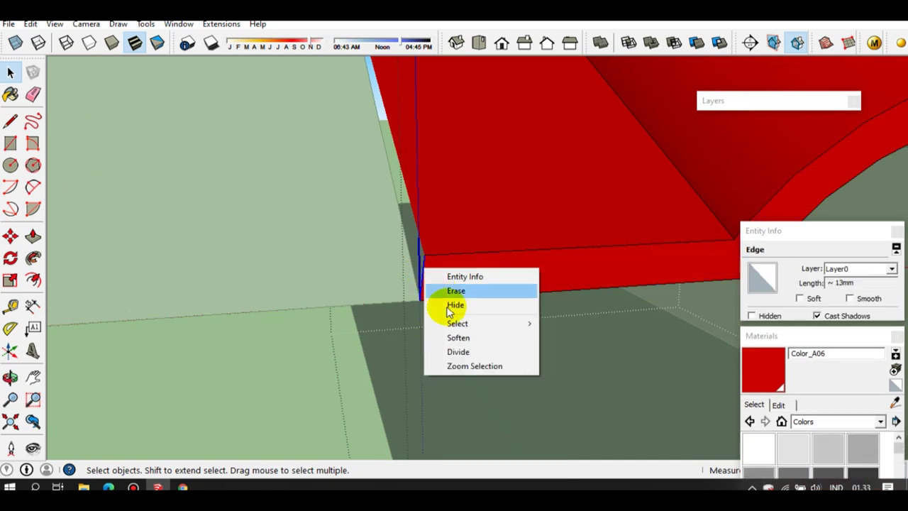
left_click(458, 337)
mouse_move(423, 229)
middle_mouse_down()
mouse_move(606, 163)
mouse_move(551, 170)
mouse_move(544, 229)
middle_mouse_up()
scroll(620, 235, "up", 2)
scroll(647, 241, "up", 2)
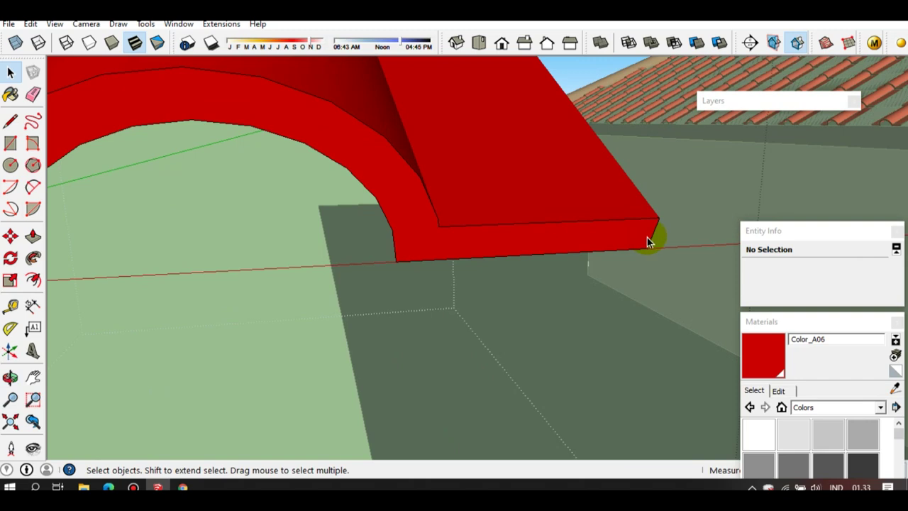
right_click(651, 240)
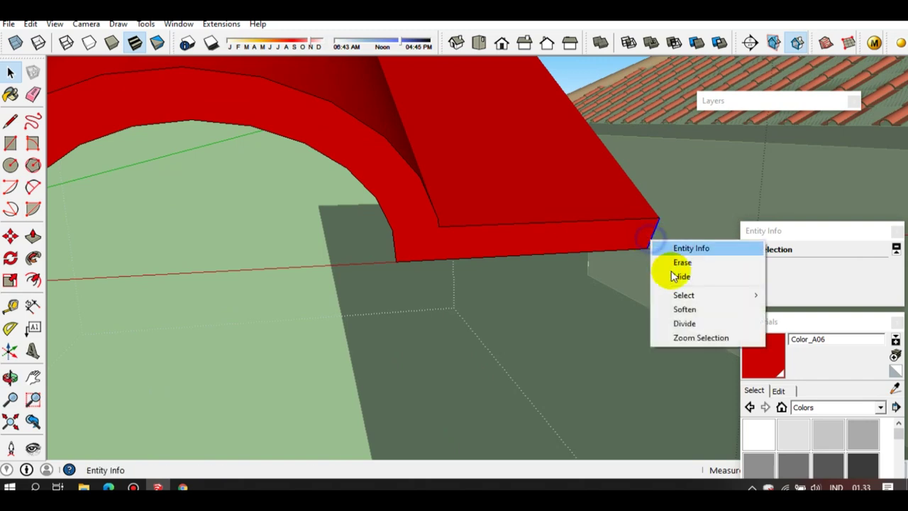
left_click(683, 309)
scroll(481, 199, "down", 3)
mouse_move(460, 182)
middle_mouse_down()
mouse_move(369, 196)
mouse_move(391, 367)
mouse_move(580, 286)
mouse_move(646, 296)
mouse_move(659, 268)
mouse_move(693, 282)
mouse_move(737, 270)
mouse_move(476, 234)
mouse_move(629, 243)
mouse_move(394, 342)
mouse_move(350, 308)
mouse_move(472, 341)
mouse_move(328, 317)
mouse_move(489, 387)
mouse_move(525, 309)
mouse_move(345, 213)
mouse_move(440, 264)
middle_mouse_up()
mouse_move(439, 264)
left_mouse_down()
mouse_move(324, 219)
mouse_move(430, 189)
mouse_move(483, 227)
mouse_move(443, 369)
mouse_move(320, 338)
mouse_move(354, 168)
mouse_move(310, 168)
mouse_move(339, 214)
mouse_move(310, 291)
mouse_move(345, 388)
mouse_move(369, 274)
mouse_move(162, 277)
mouse_move(472, 262)
mouse_move(470, 277)
mouse_move(421, 232)
left_mouse_up()
key("space")
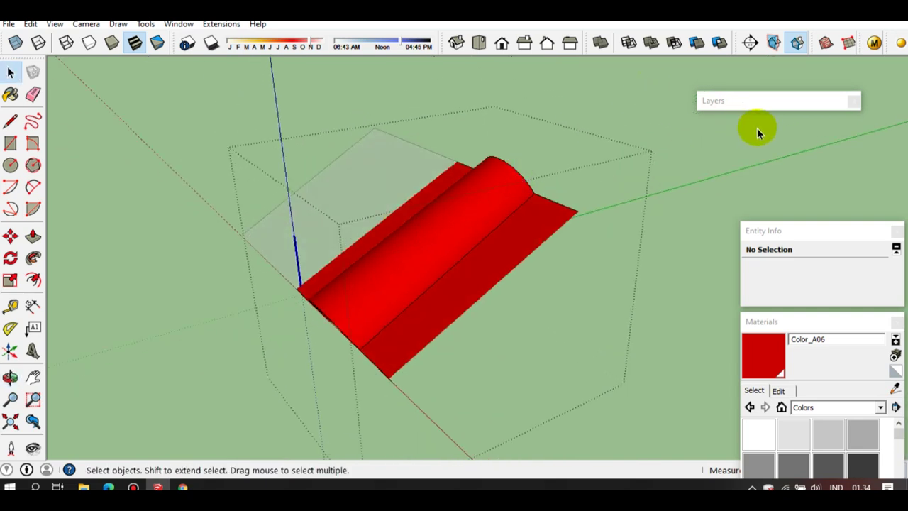
Make the rangka atap layer visible to reveal the frame plane
left_click(771, 103)
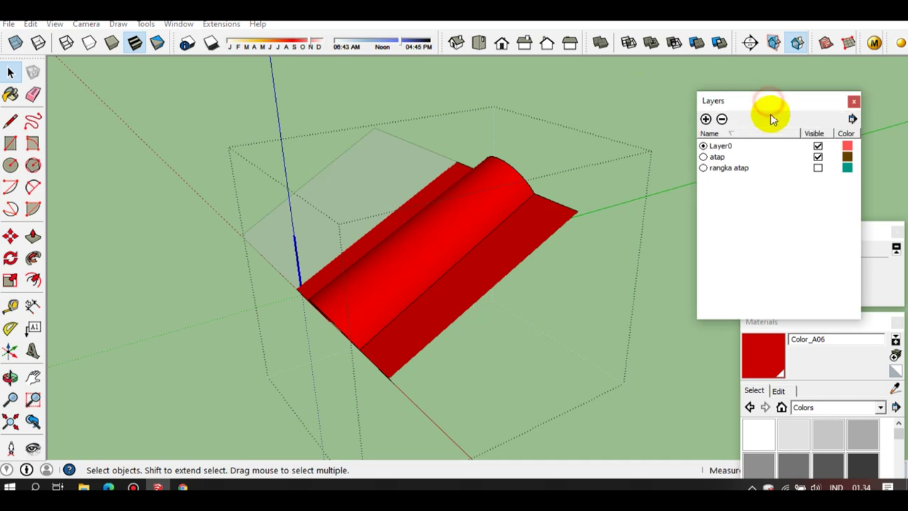
left_click(818, 168)
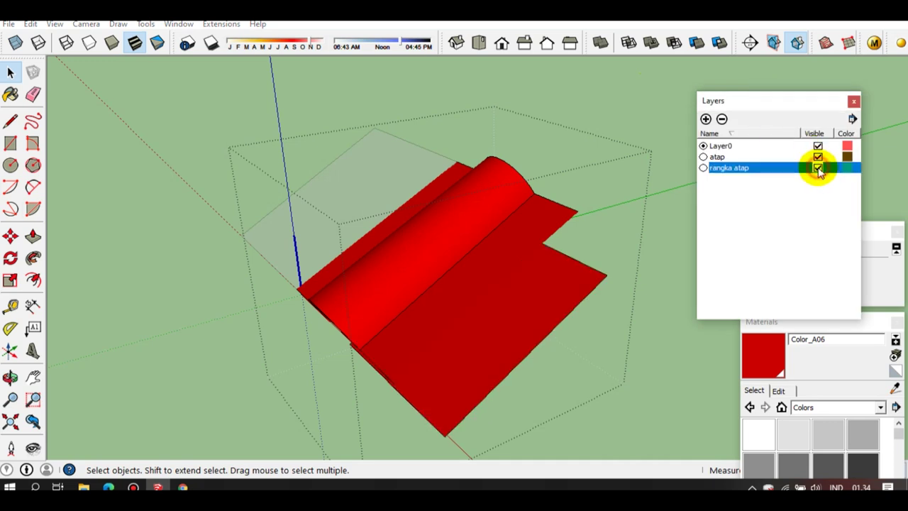
mouse_move(403, 237)
middle_mouse_down()
mouse_move(371, 168)
mouse_move(449, 287)
middle_mouse_up()
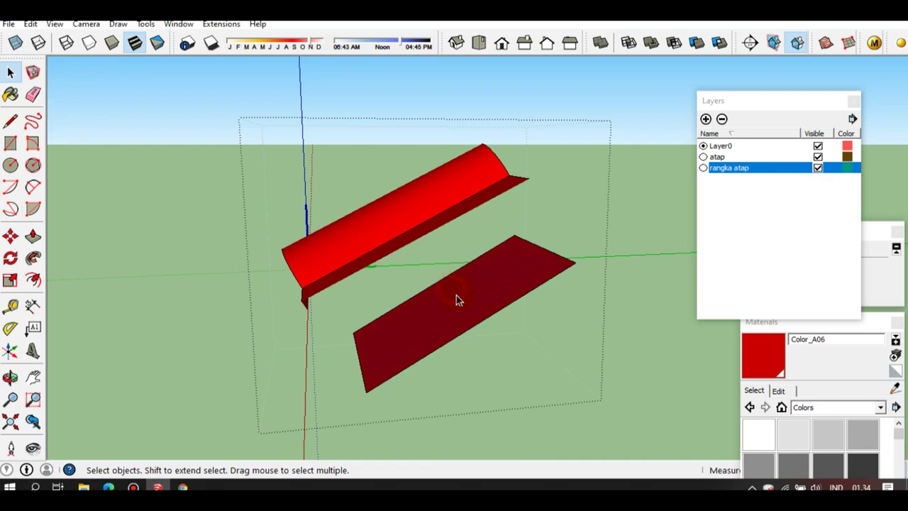
left_click(455, 298)
mouse_move(386, 226)
middle_mouse_down()
mouse_move(435, 246)
mouse_move(493, 165)
mouse_move(437, 183)
middle_mouse_up()
Draw a line from the roof's outer edge corner down to the frame plane's corner
key("l")
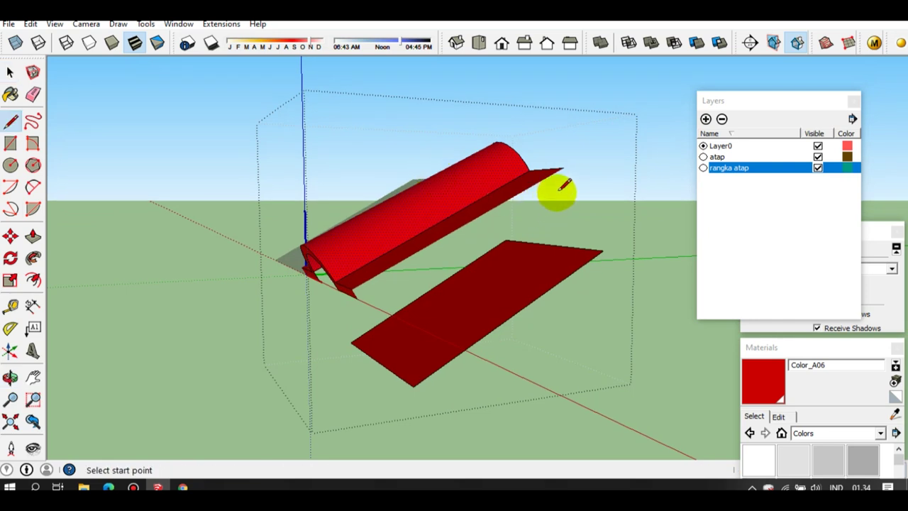
left_click(562, 168)
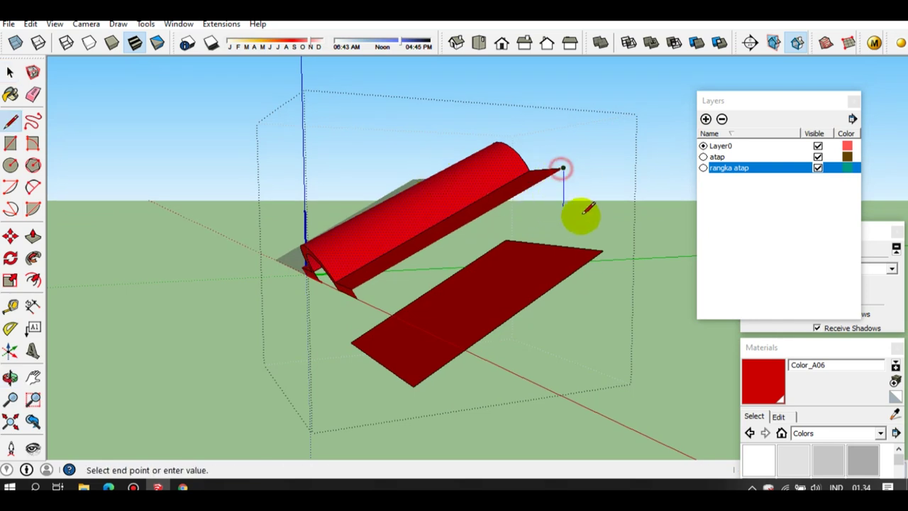
left_click(603, 250)
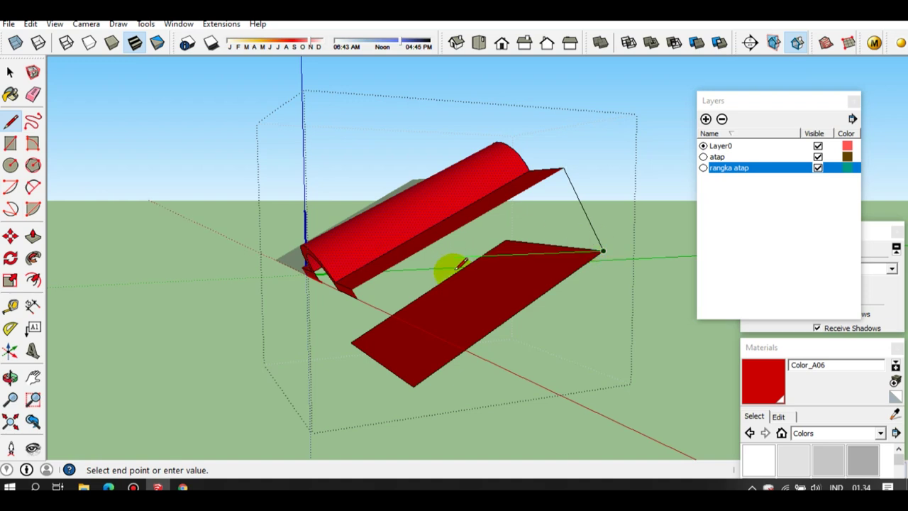
key("space")
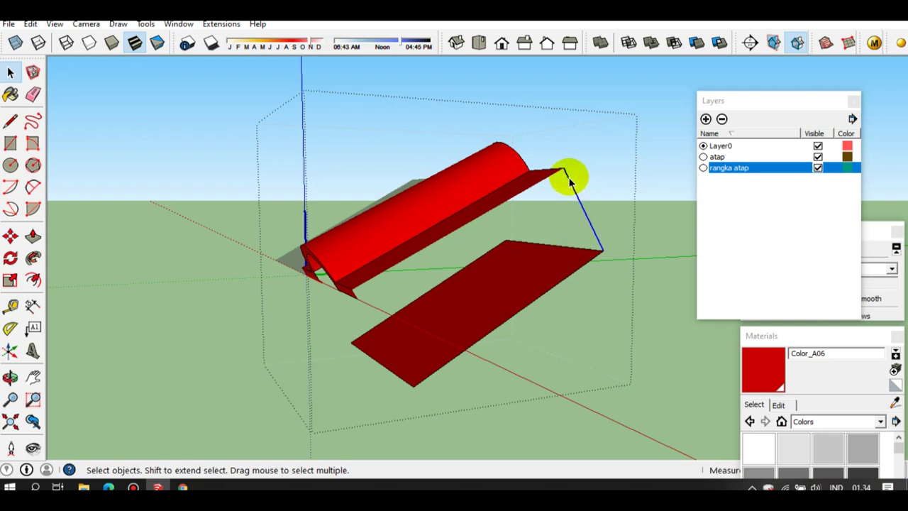
Orbit to a front elevation showing the roof tile's arched cross-section
mouse_move(436, 247)
middle_mouse_down()
mouse_move(500, 226)
mouse_move(511, 177)
mouse_move(568, 222)
mouse_move(421, 239)
middle_mouse_up()
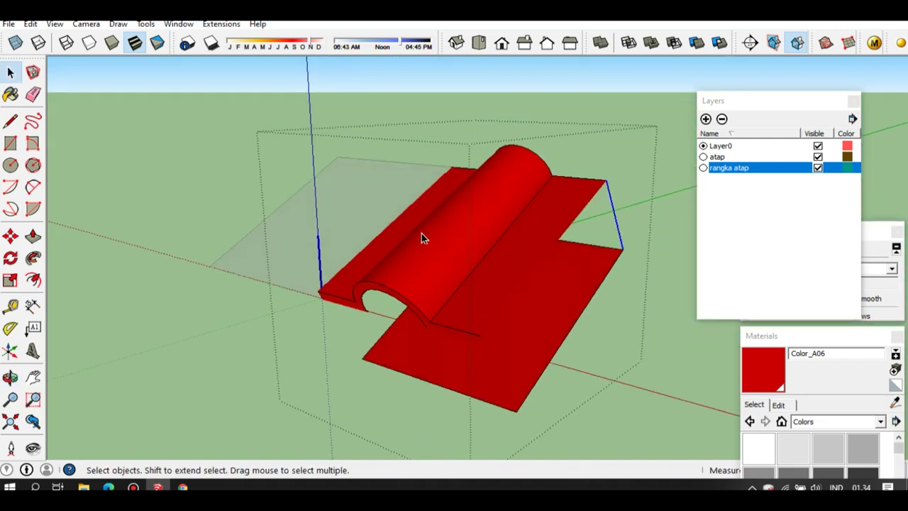
left_click(467, 232)
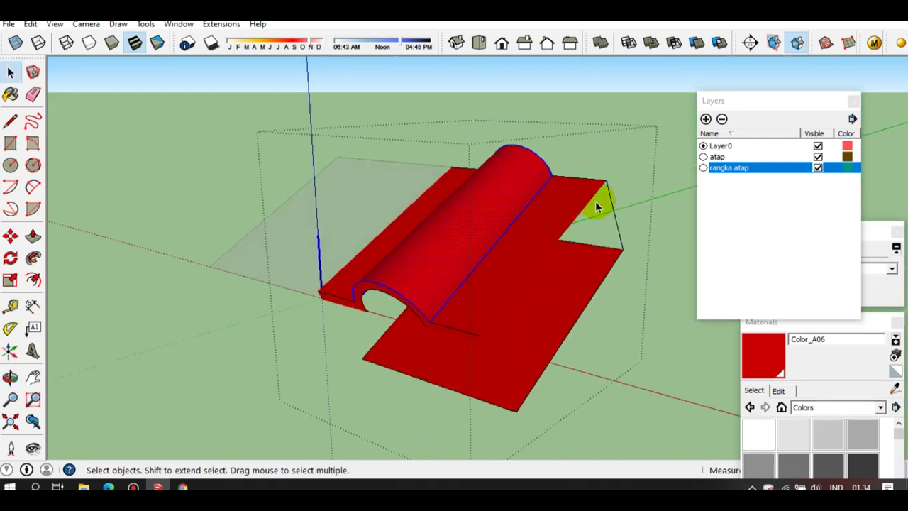
mouse_move(541, 247)
middle_mouse_down()
mouse_move(466, 212)
mouse_move(520, 270)
middle_mouse_up()
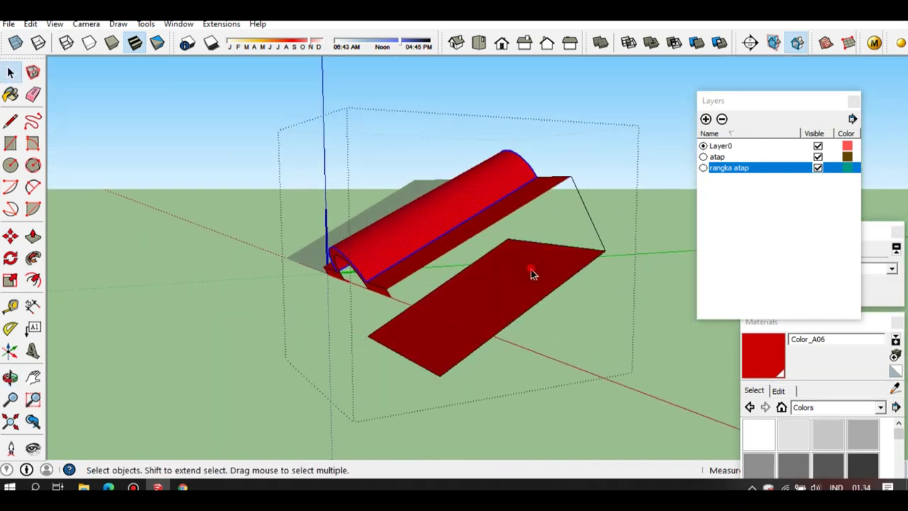
mouse_move(407, 218)
middle_mouse_down()
mouse_move(289, 203)
mouse_move(385, 208)
mouse_move(345, 189)
mouse_move(517, 217)
mouse_move(614, 149)
mouse_move(501, 213)
middle_mouse_up()
scroll(437, 242, "up", 2)
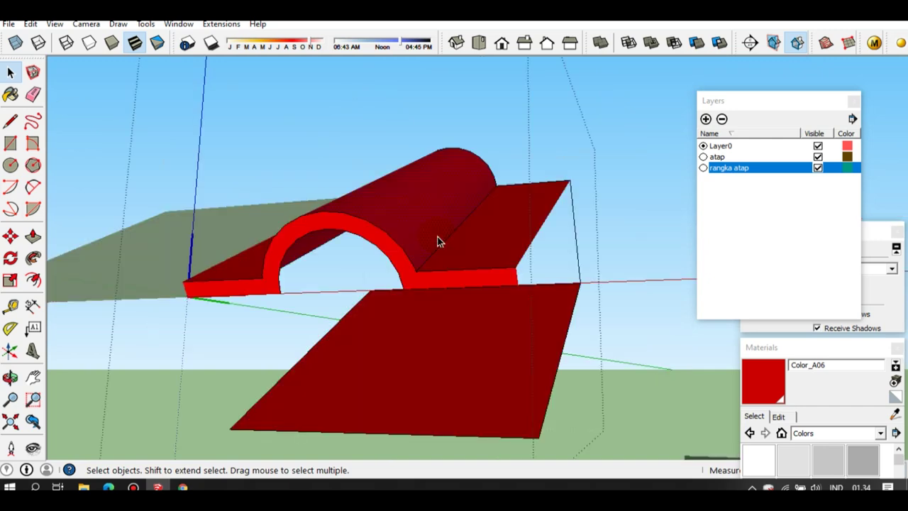
mouse_move(430, 236)
middle_mouse_down()
mouse_move(511, 183)
mouse_move(486, 189)
middle_mouse_up()
scroll(487, 189, "down", 3)
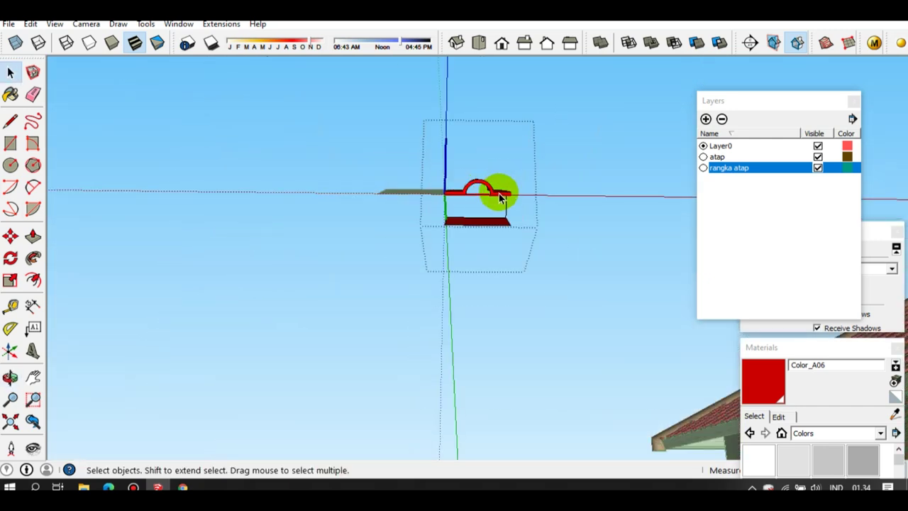
scroll(499, 193, "up", 2)
scroll(499, 194, "up", 2)
scroll(493, 192, "up", 1)
middle_click_drag(493, 191, 496, 211)
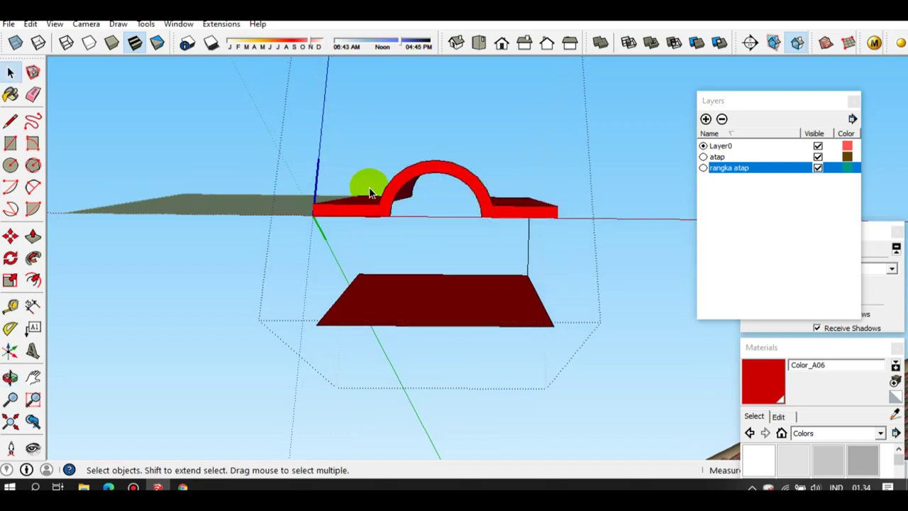
Window-select the whole roof tile and add a new layer
mouse_move(285, 129)
left_mouse_down()
mouse_move(596, 249)
mouse_move(605, 242)
left_mouse_up()
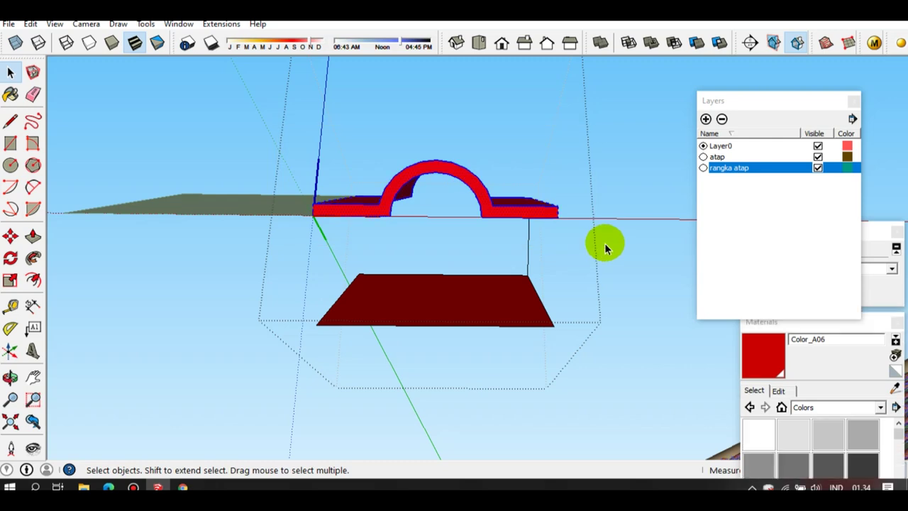
mouse_move(522, 227)
middle_mouse_down()
mouse_move(367, 270)
mouse_move(428, 230)
middle_mouse_up()
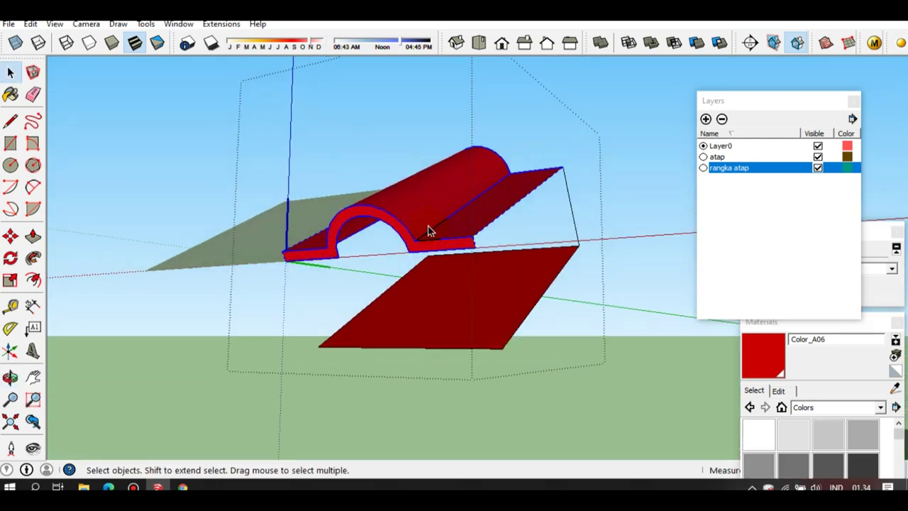
left_click(706, 120)
type("detail genteng")
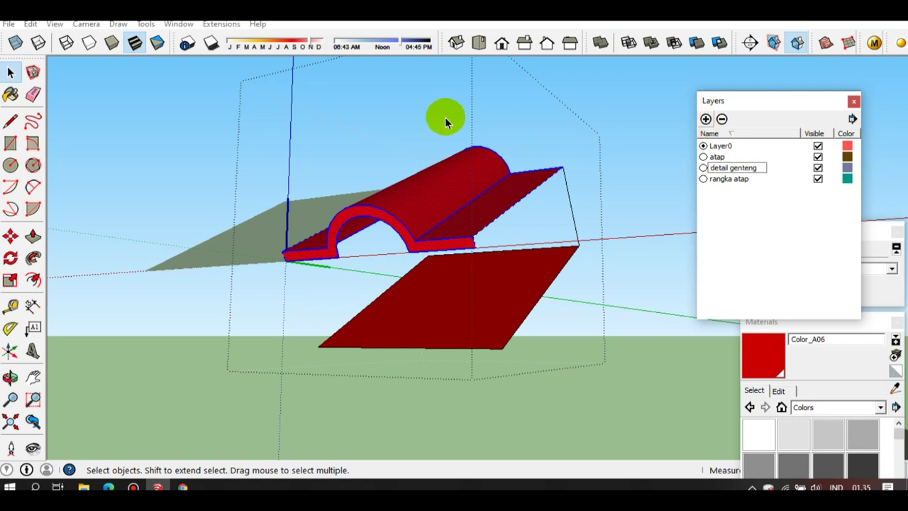
Name the new layer 'detail genteng', move the 63 tile entities onto it, and hide it
left_click(875, 232)
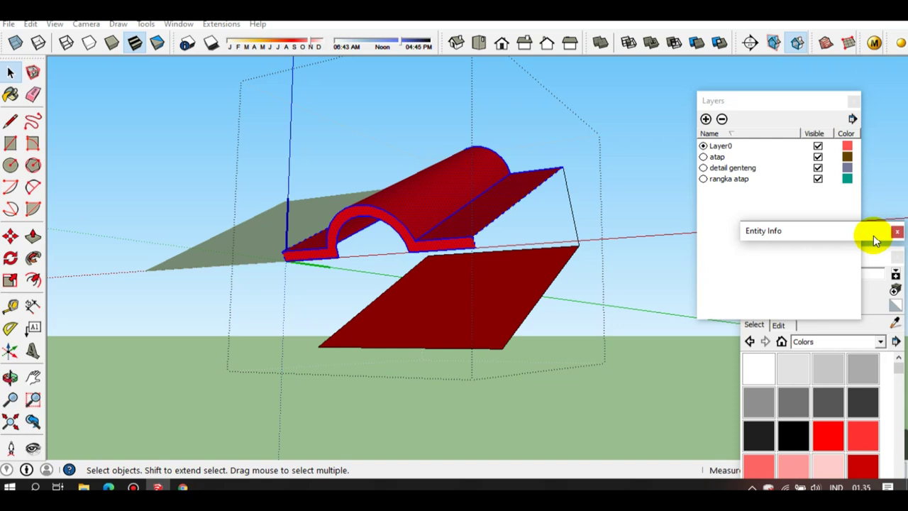
left_click(890, 268)
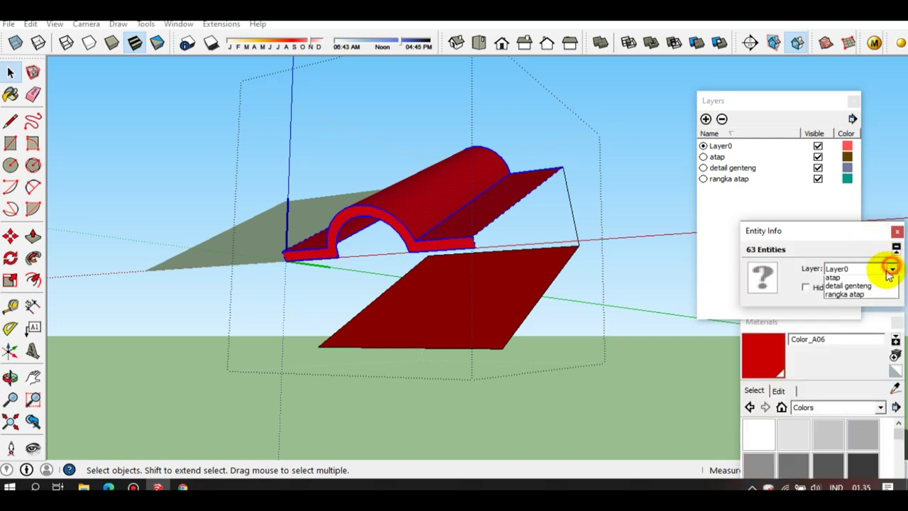
left_click(852, 297)
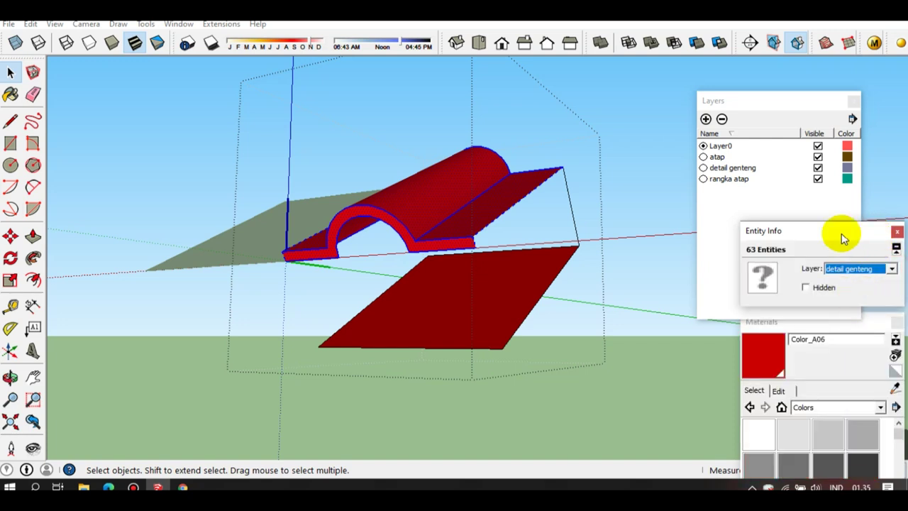
left_click(818, 169)
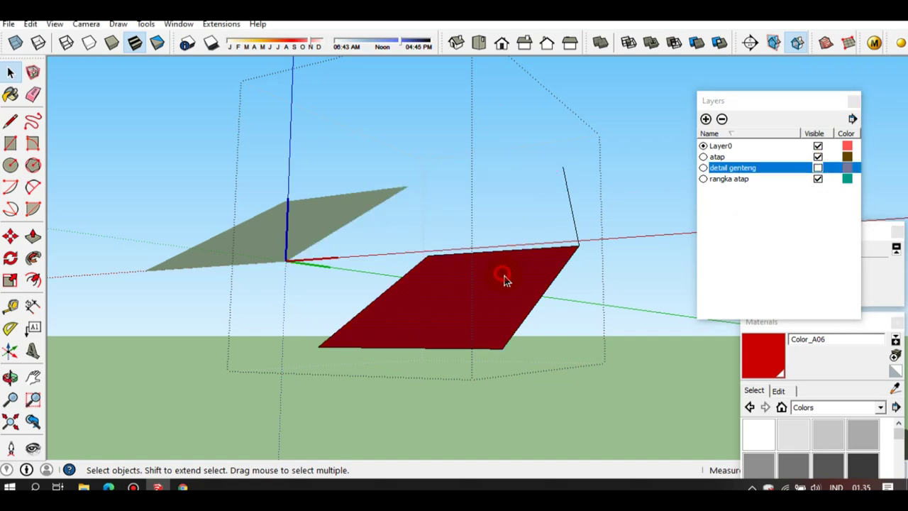
Copy the red plate's left edge to the plate's bottom midpoint as a middle line
middle_click_drag(503, 277, 506, 313)
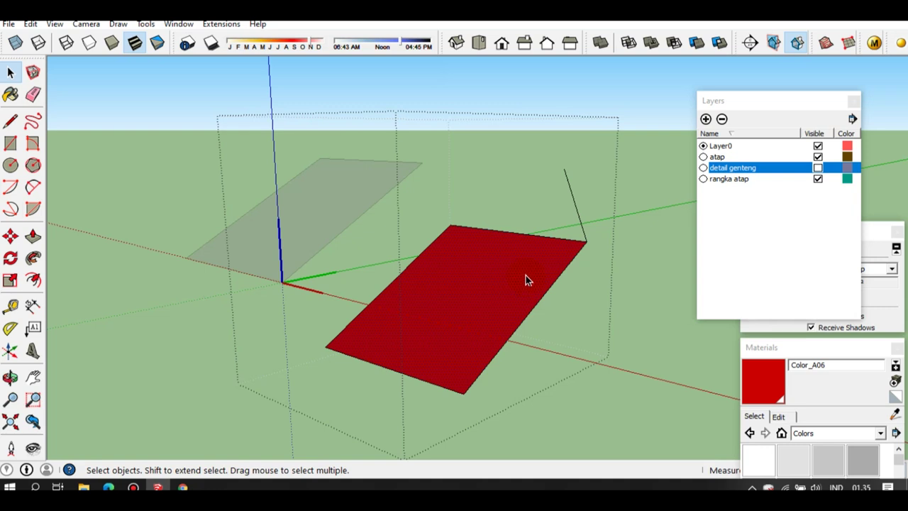
middle_click_drag(526, 275, 532, 313)
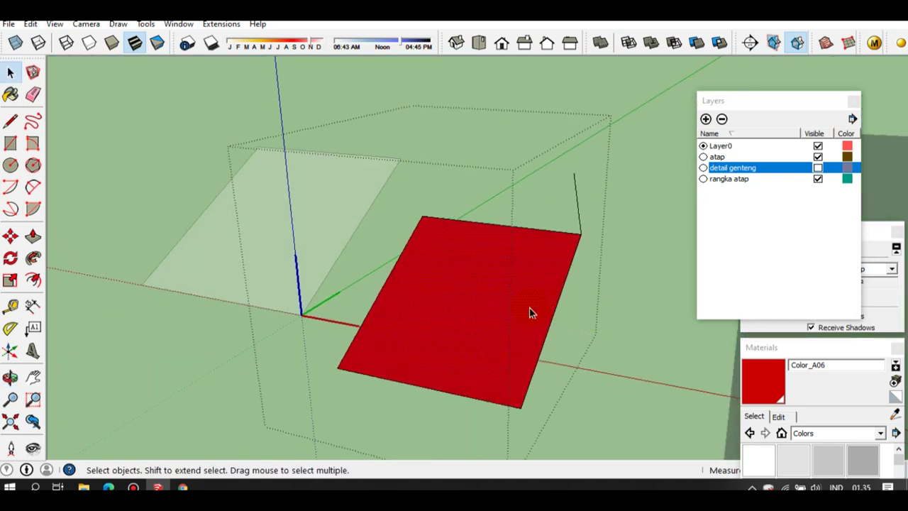
mouse_move(478, 371)
middle_mouse_down()
mouse_move(482, 386)
mouse_move(393, 347)
middle_mouse_up()
left_click(328, 323)
key("m")
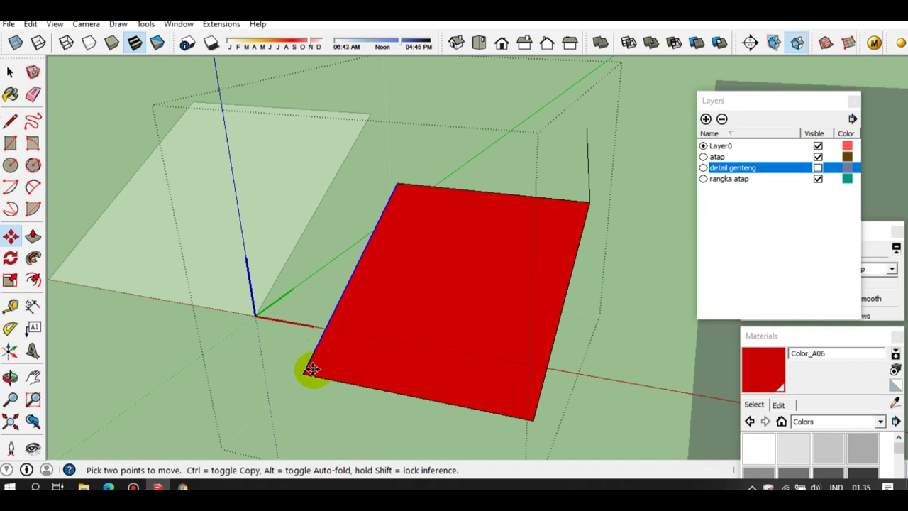
key("ctrl")
left_click(301, 373)
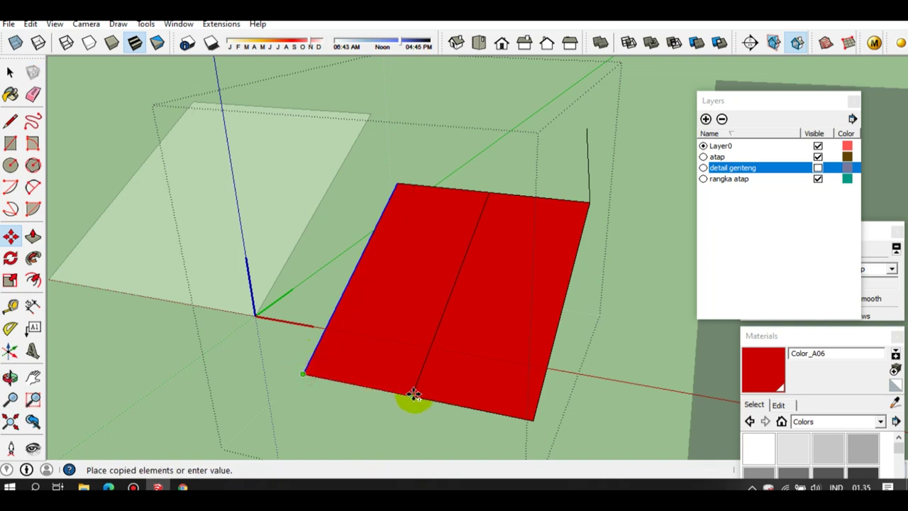
left_click(411, 395)
scroll(425, 408, "up", 5)
scroll(400, 393, "down", 4)
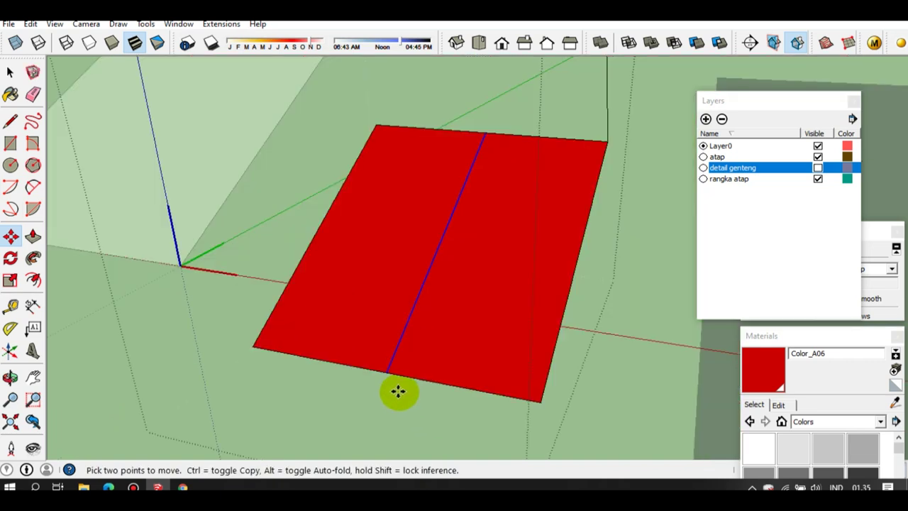
scroll(404, 369, "up", 1)
middle_click_drag(409, 352, 400, 378)
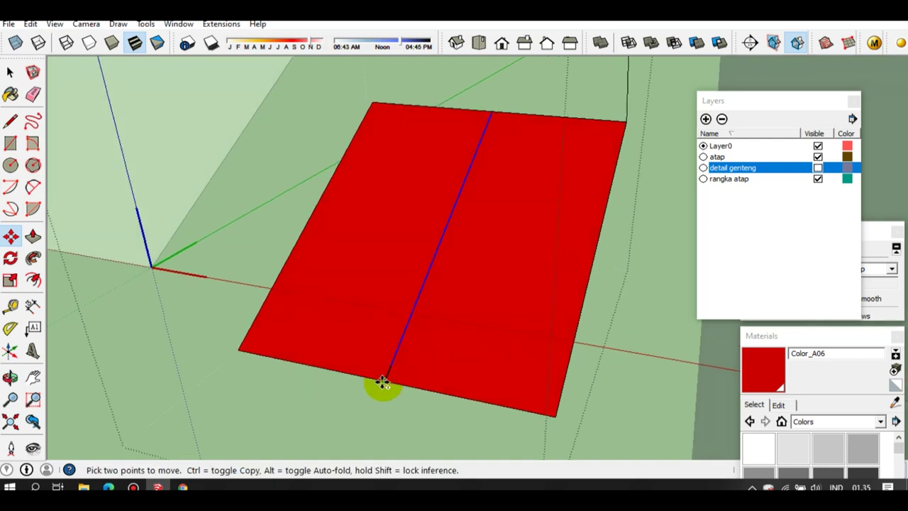
left_click(381, 383)
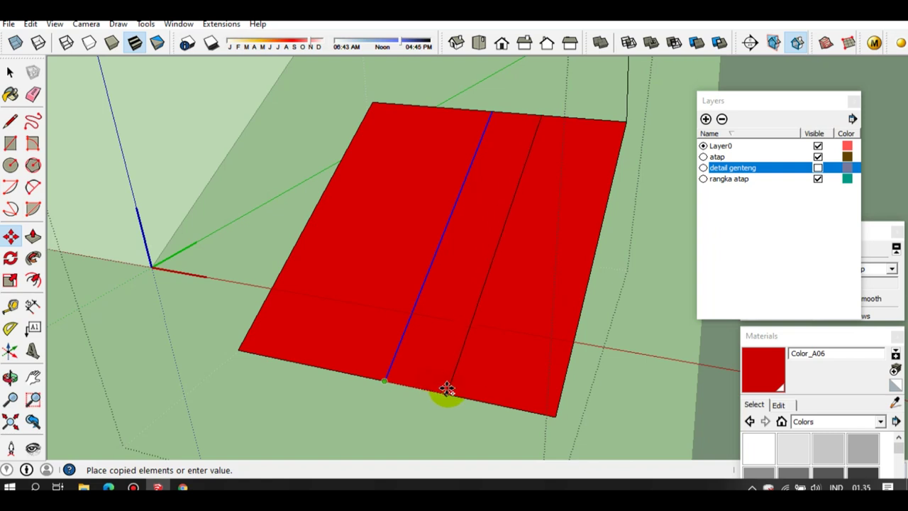
key("Escape")
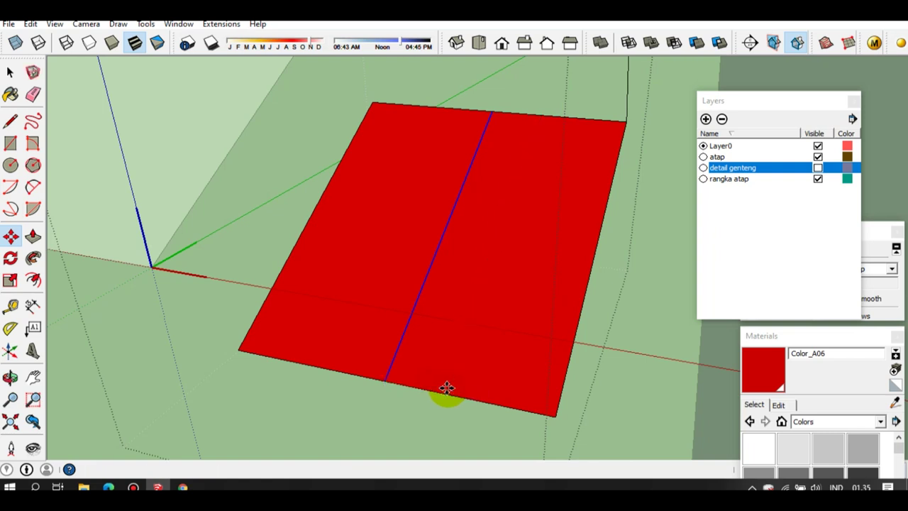
Copy the middle line 50 mm across the slab and select the strip between the lines
left_click(891, 334)
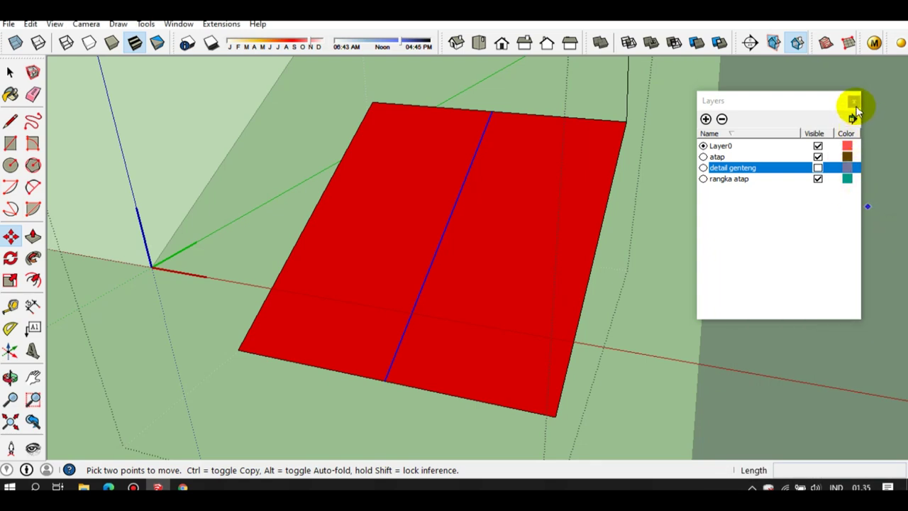
left_click(854, 100)
key("space")
key("m")
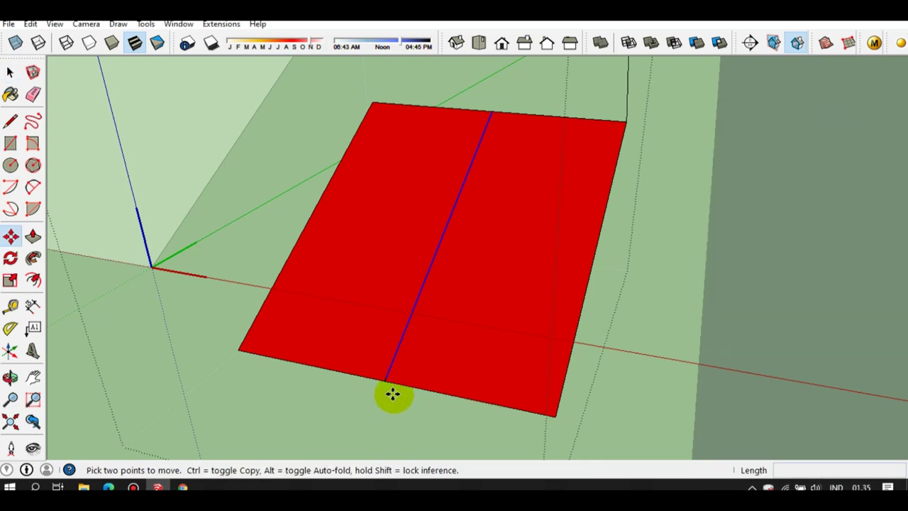
left_click(389, 382, "ctrl")
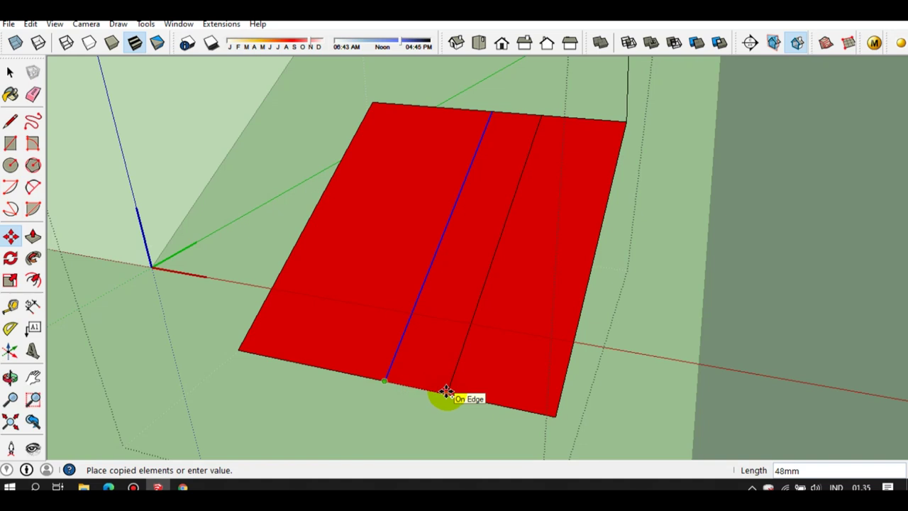
type("50")
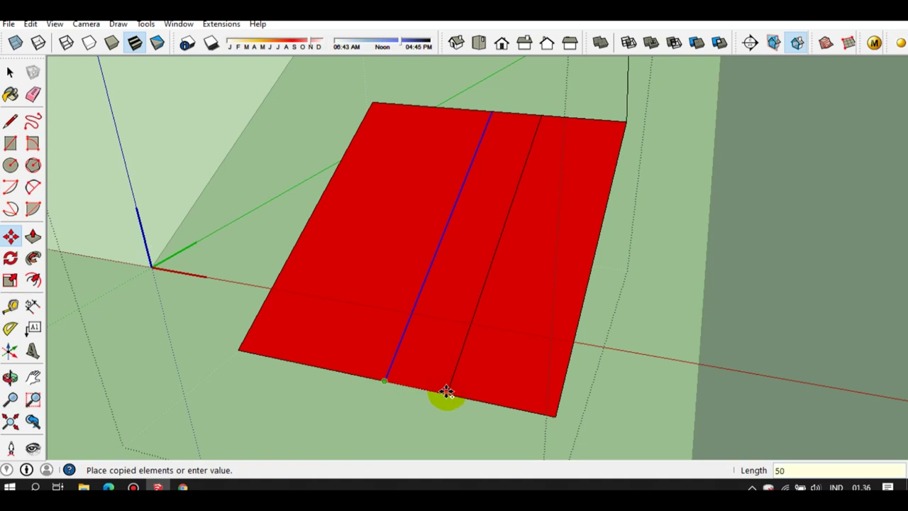
key("Return")
key("space")
left_click(444, 380)
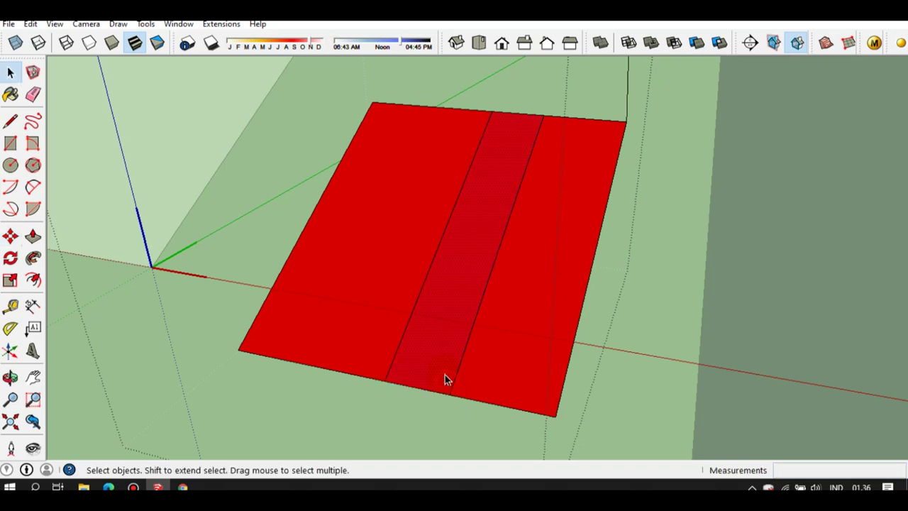
Push/pull the middle strip face up 70 mm into a ridge and inspect it
middle_click_drag(433, 276, 453, 274)
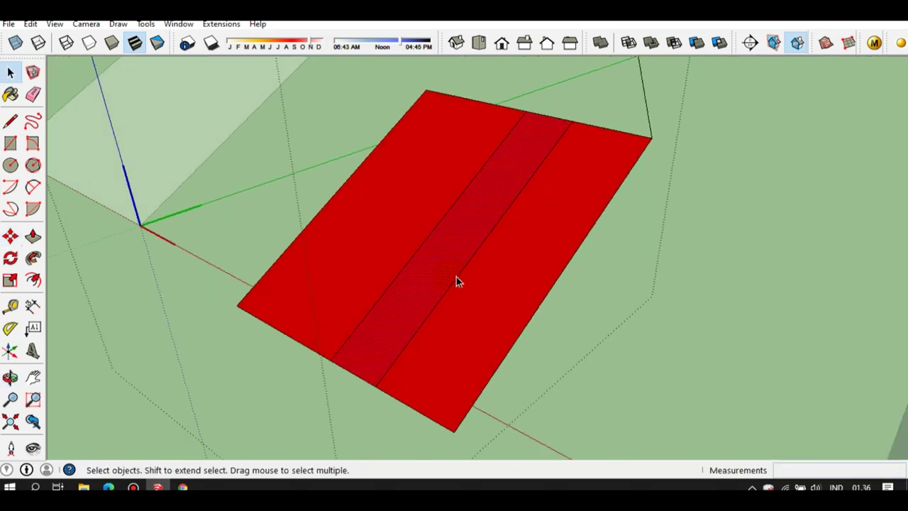
scroll(440, 256, "down", 1)
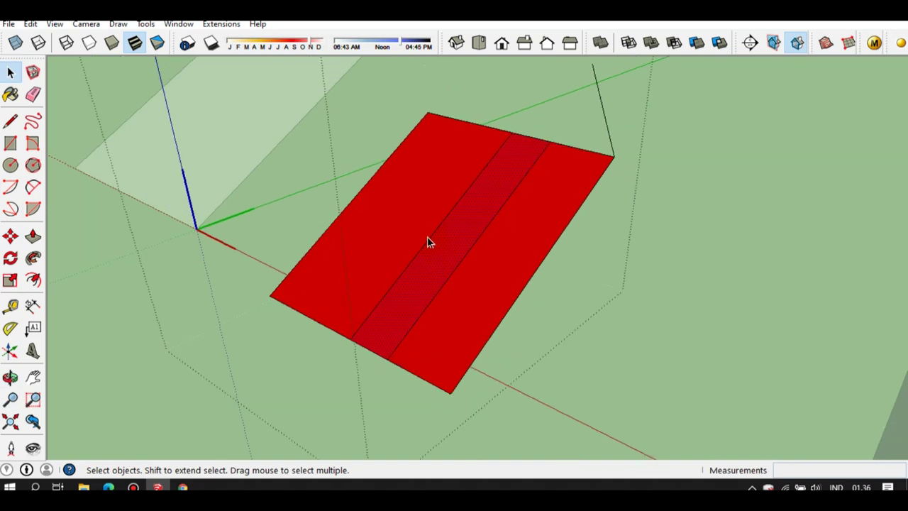
key("p")
left_click(447, 252)
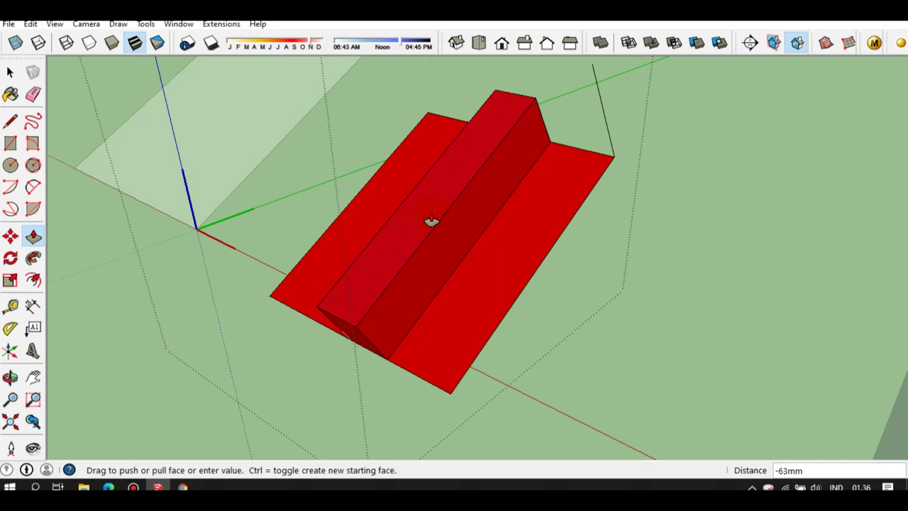
type("70")
key("Return")
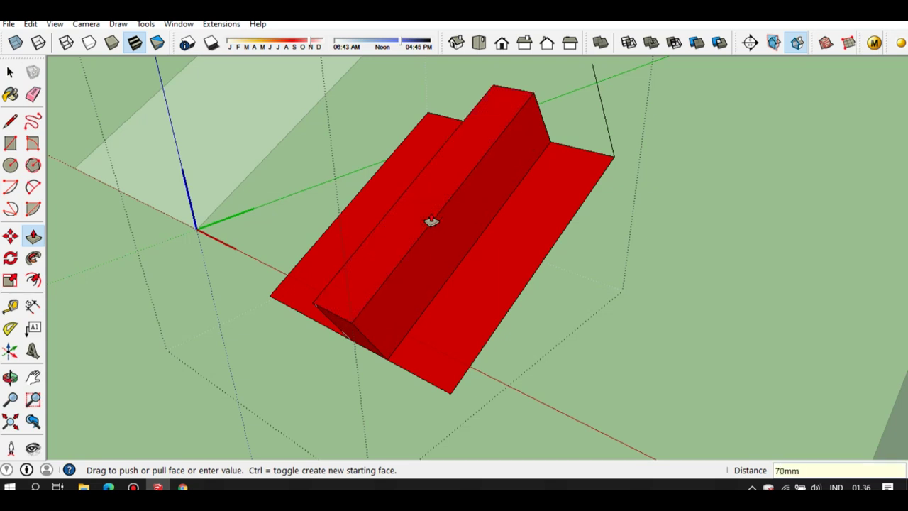
key("space")
mouse_move(467, 234)
middle_mouse_down()
mouse_move(376, 180)
mouse_move(337, 134)
mouse_move(523, 138)
mouse_move(618, 152)
mouse_move(521, 188)
mouse_move(468, 183)
mouse_move(482, 177)
mouse_move(478, 146)
mouse_move(485, 187)
middle_mouse_up()
scroll(485, 186, "up", 2)
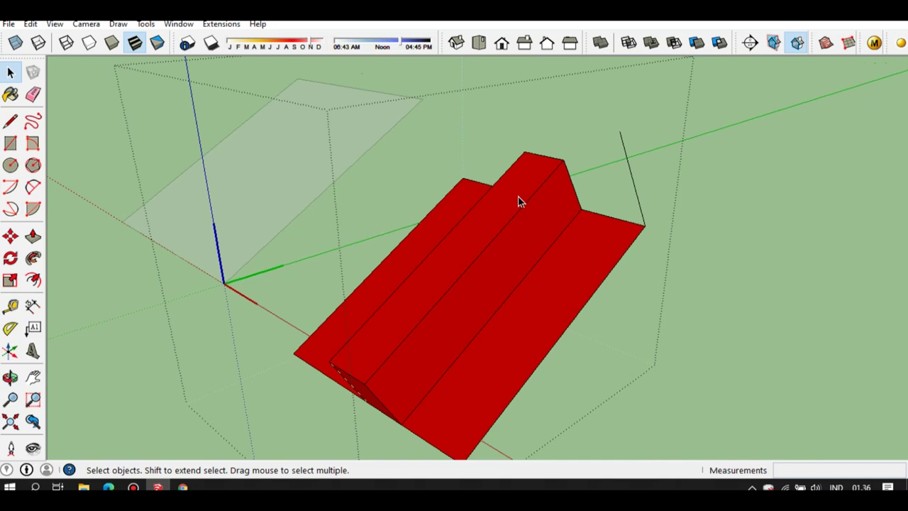
scroll(517, 201, "up", 2)
scroll(532, 181, "up", 2)
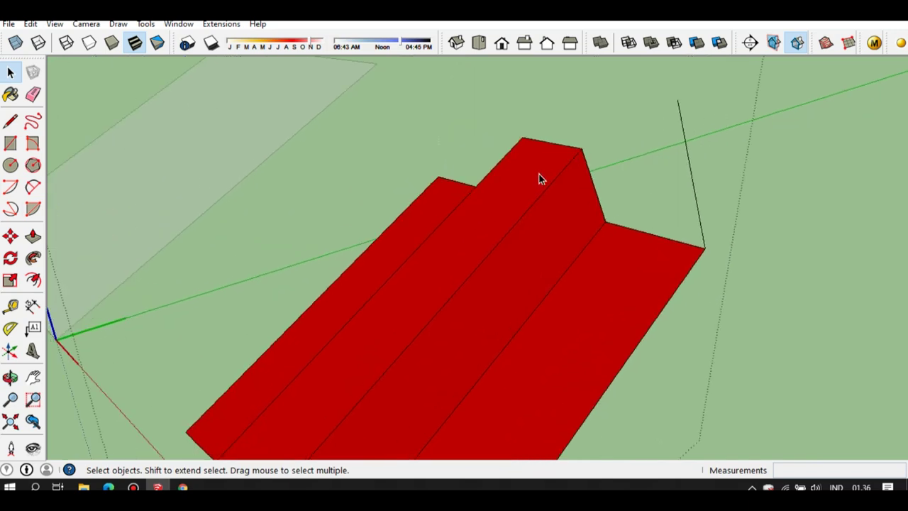
mouse_move(541, 179)
middle_mouse_down()
mouse_move(523, 215)
mouse_move(484, 195)
middle_mouse_up()
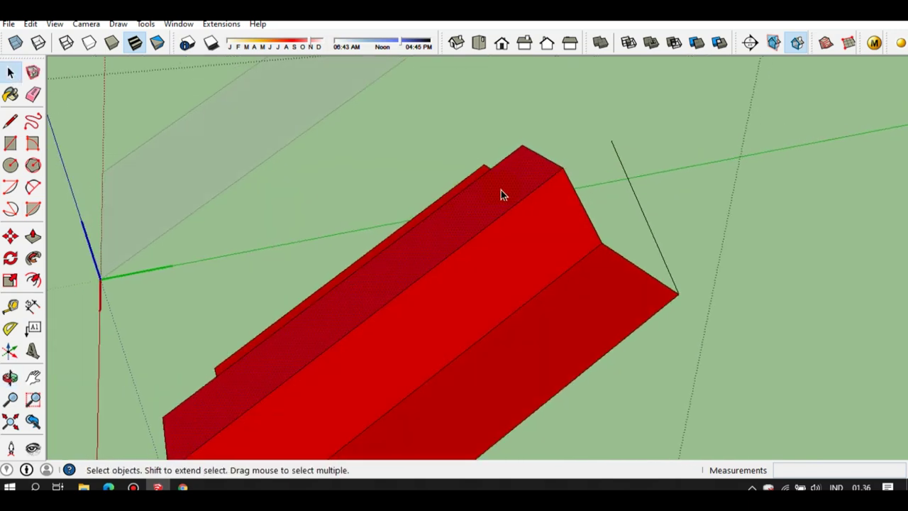
scroll(489, 306, "down", 2)
mouse_move(488, 306)
middle_mouse_down()
mouse_move(525, 252)
mouse_move(554, 291)
middle_mouse_up()
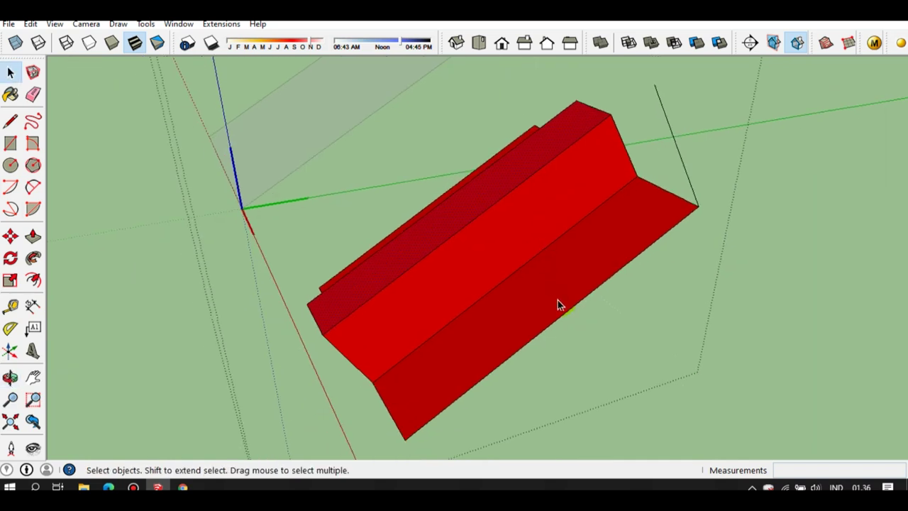
Erase the lower sloping face, the large red face and the stray edges around the raised bar
key("e")
left_click(564, 313)
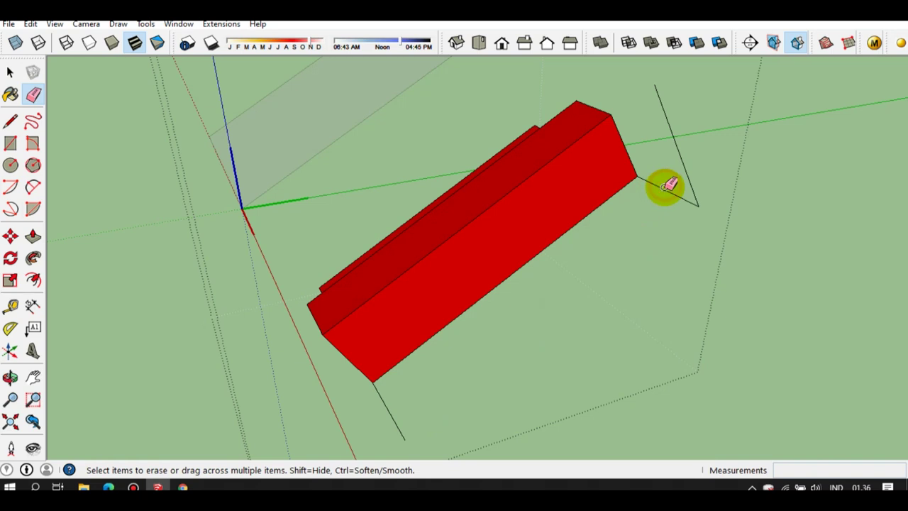
left_click(661, 188)
left_click(389, 406)
middle_click_drag(404, 328, 422, 359)
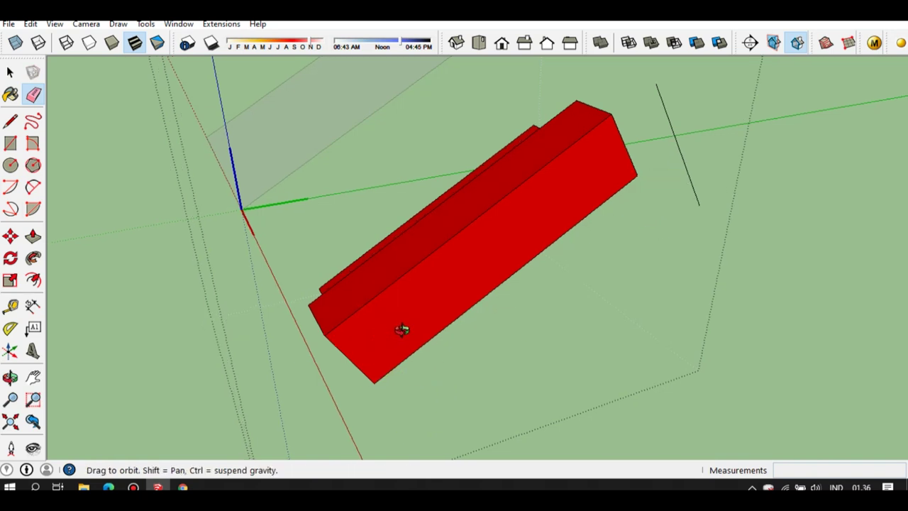
left_click(422, 359)
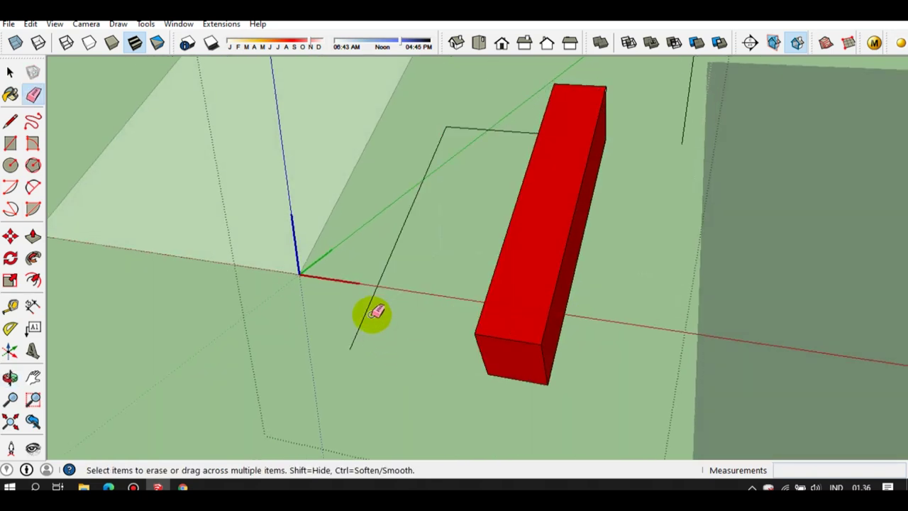
left_click(373, 306)
left_click(497, 129)
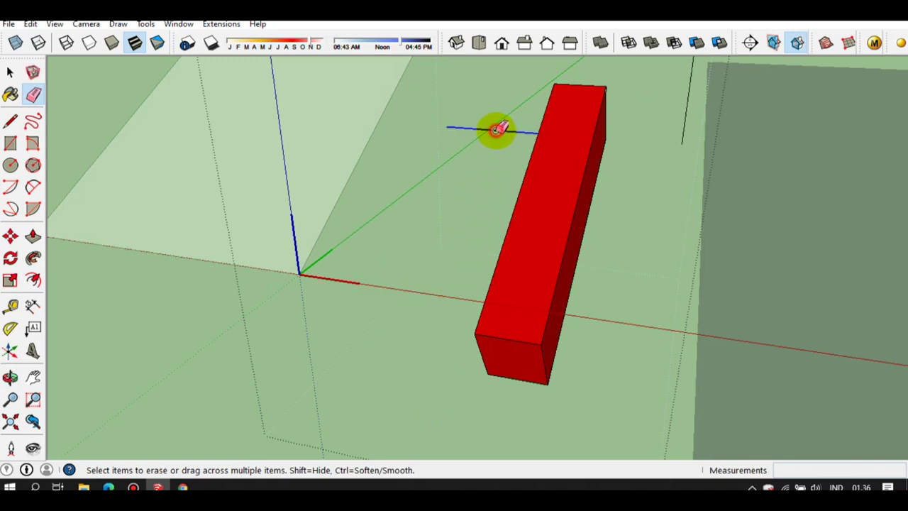
key("space")
mouse_move(553, 232)
middle_mouse_down()
mouse_move(523, 298)
mouse_move(561, 234)
mouse_move(471, 253)
mouse_move(481, 331)
mouse_move(438, 389)
mouse_move(525, 248)
mouse_move(521, 308)
mouse_move(598, 219)
mouse_move(599, 227)
mouse_move(558, 240)
mouse_move(593, 280)
mouse_move(642, 257)
mouse_move(577, 263)
mouse_move(506, 300)
mouse_move(563, 286)
mouse_move(535, 296)
middle_mouse_up()
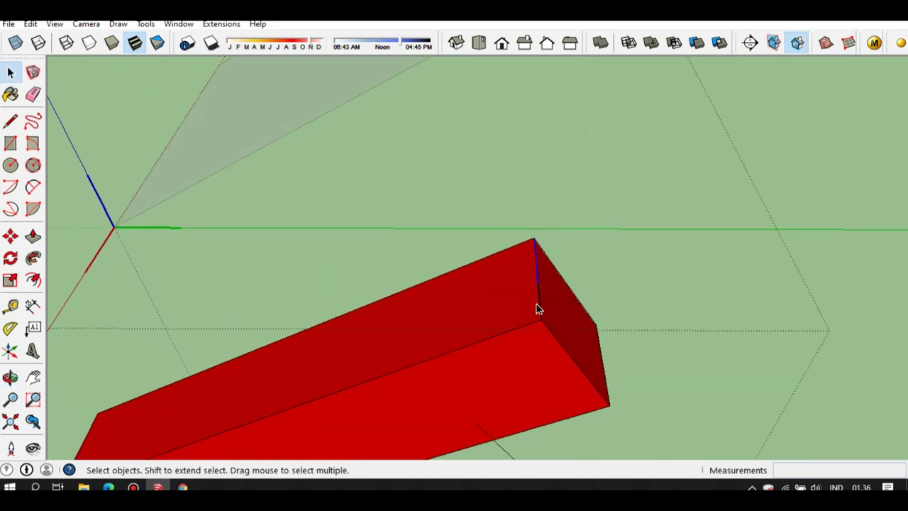
Copy the red block's end edge 40 mm along its top to mark off a section
scroll(490, 333, "down", 3)
middle_click_drag(439, 355, 512, 307, "shift")
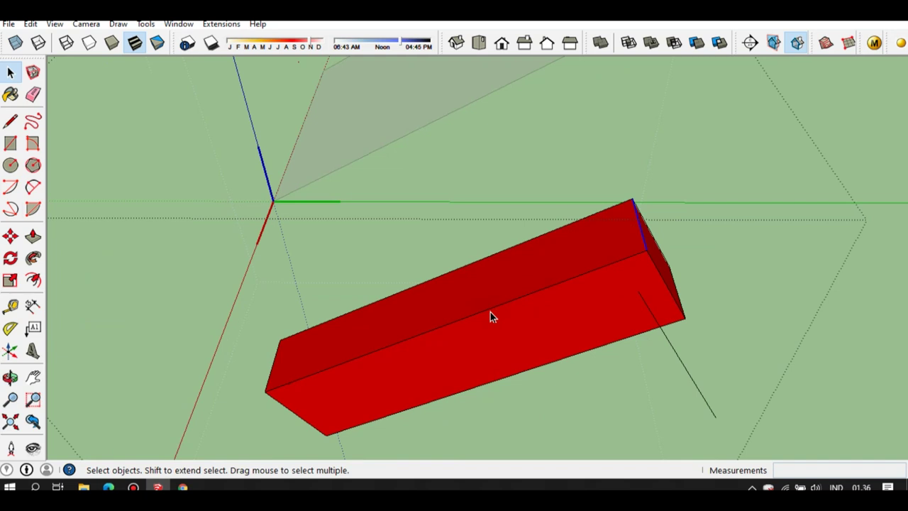
scroll(567, 287, "up", 1)
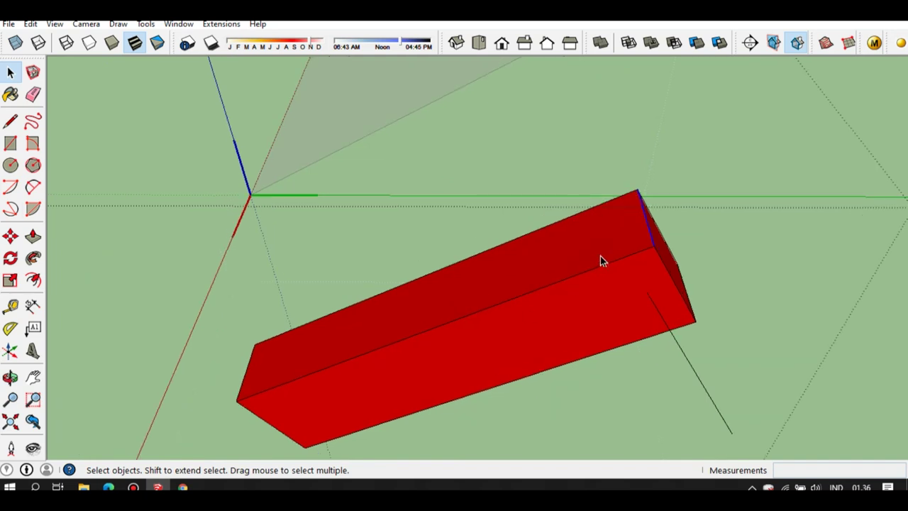
scroll(600, 261, "up", 1)
key("m")
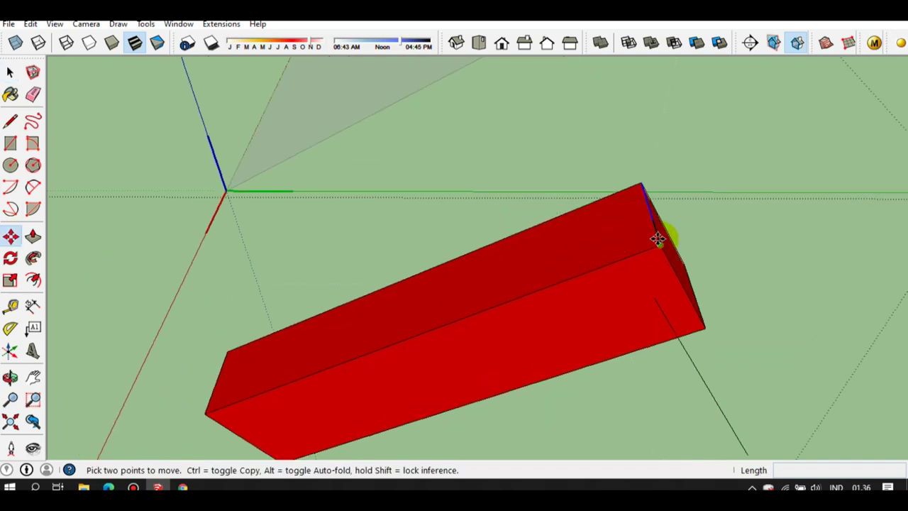
left_click(660, 245, "ctrl")
type("40")
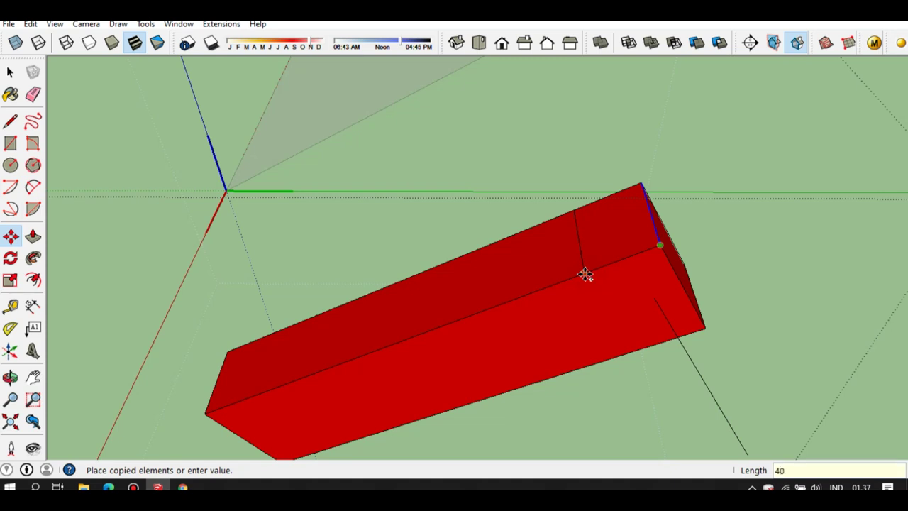
left_click(583, 275)
key("space")
Copy the marked top panel 2 mm upward to form a thin sheet over the block
mouse_move(603, 257)
middle_mouse_down()
mouse_move(618, 249)
mouse_move(513, 252)
mouse_move(462, 274)
mouse_move(547, 310)
mouse_move(507, 315)
mouse_move(463, 250)
mouse_move(528, 304)
middle_mouse_up()
key("m")
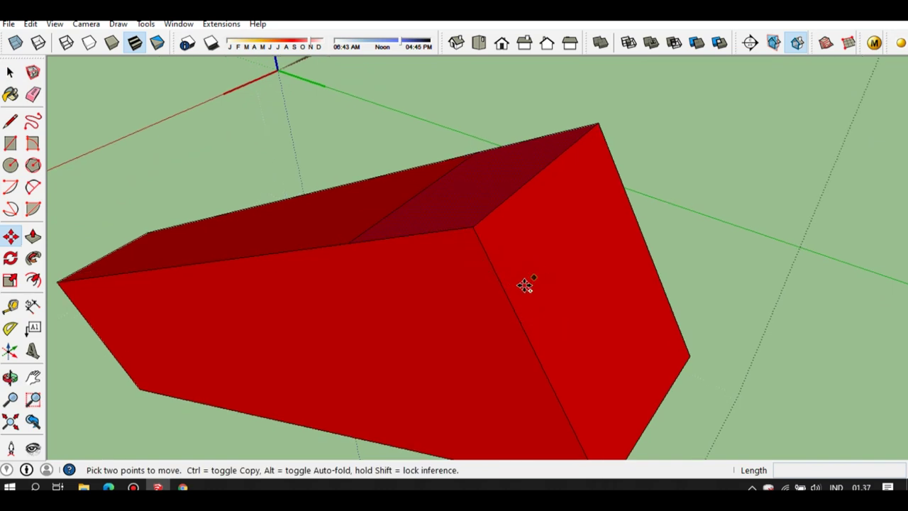
key("ctrl")
left_click(521, 324)
type("2")
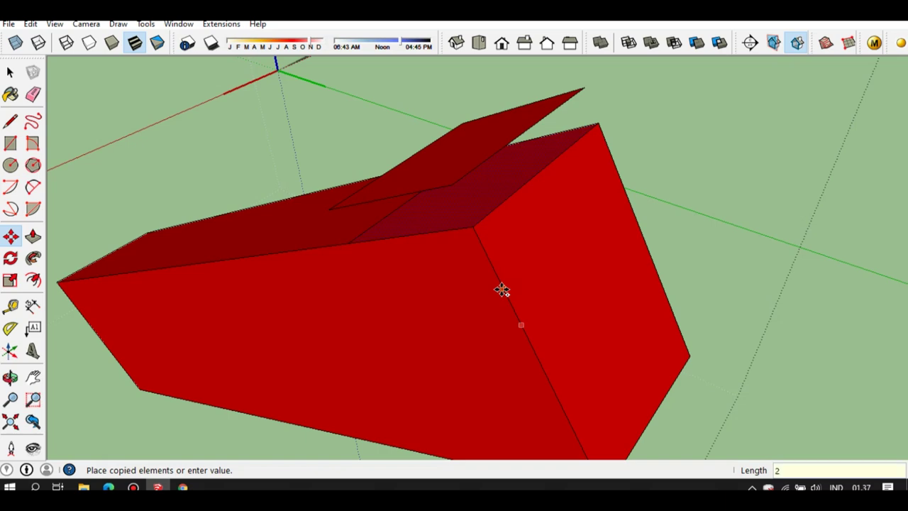
key("Return")
key("space")
mouse_move(489, 295)
middle_mouse_down()
mouse_move(390, 218)
mouse_move(476, 210)
mouse_move(473, 189)
mouse_move(468, 215)
mouse_move(504, 267)
middle_mouse_up()
mouse_move(417, 269)
middle_mouse_down()
mouse_move(618, 345)
mouse_move(527, 253)
mouse_move(623, 230)
mouse_move(409, 329)
mouse_move(363, 370)
mouse_move(461, 228)
mouse_move(421, 261)
mouse_move(446, 273)
mouse_move(419, 242)
mouse_move(465, 186)
mouse_move(442, 203)
mouse_move(442, 258)
middle_mouse_up()
key("e")
key("space")
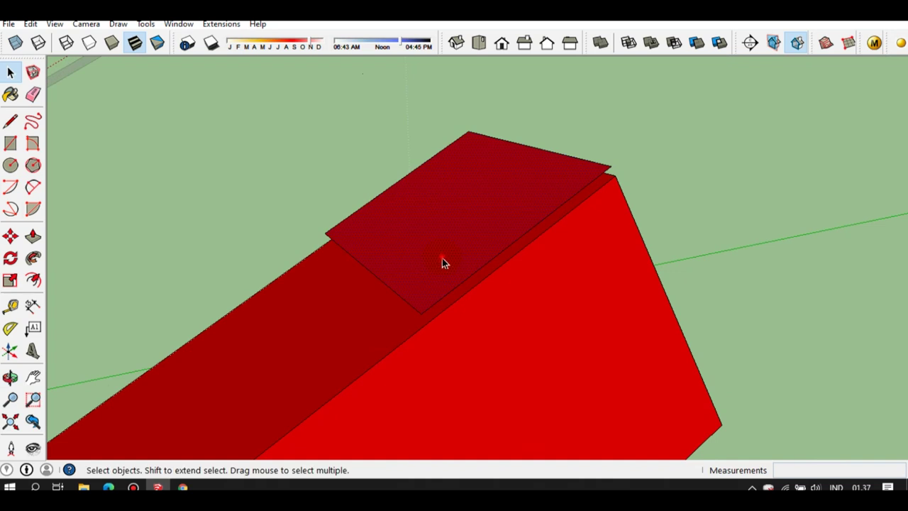
key("p")
left_click_drag(440, 259, 395, 211)
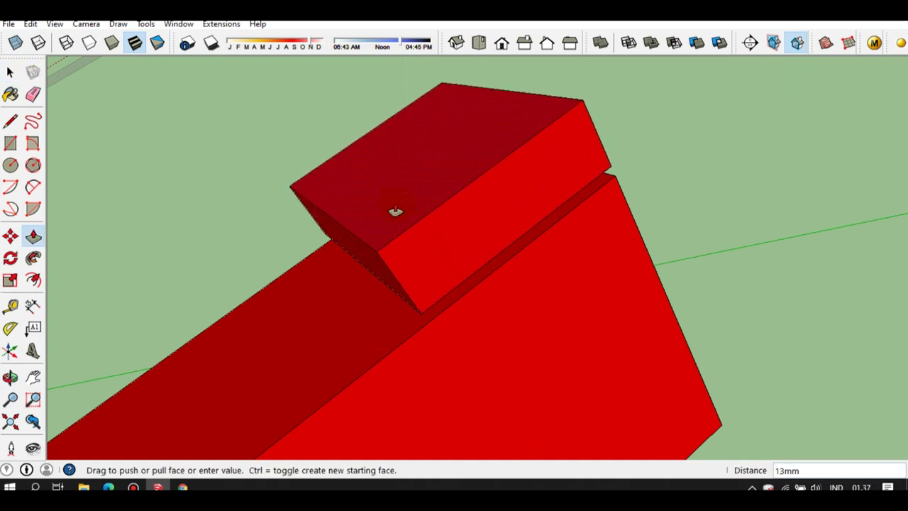
mouse_move(384, 210)
middle_mouse_down()
mouse_move(375, 197)
mouse_move(379, 166)
mouse_move(389, 198)
middle_mouse_up()
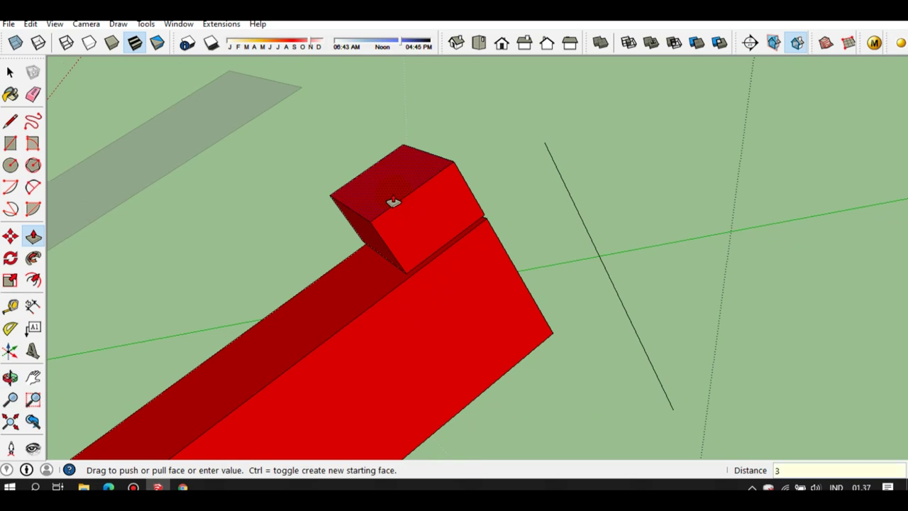
type("0")
key("Return")
key("space")
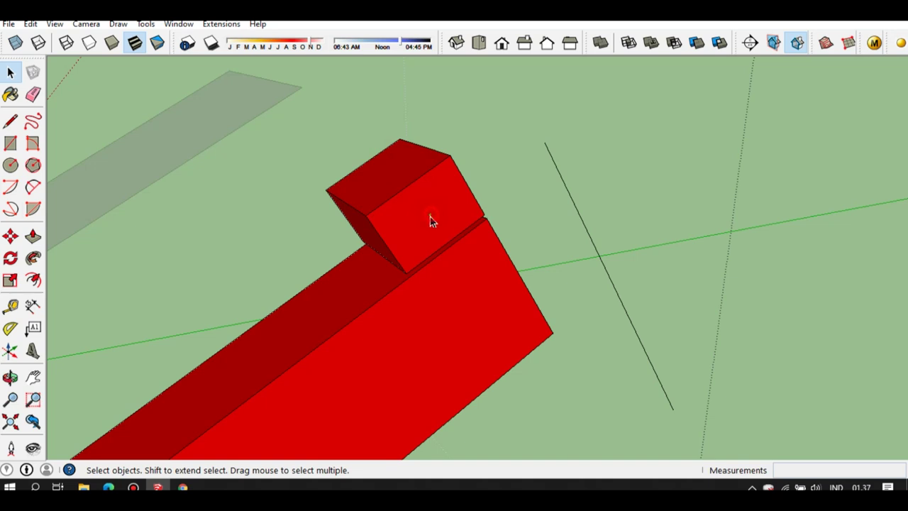
key("p")
left_click(427, 220)
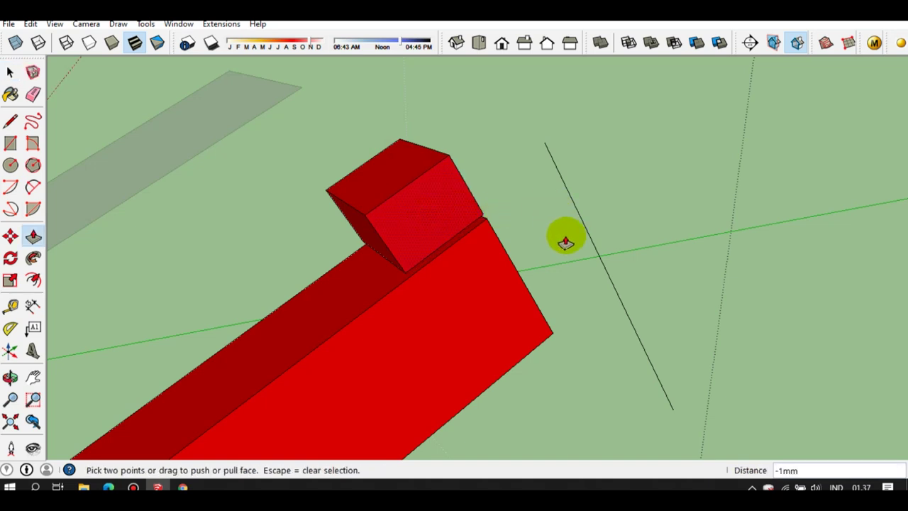
left_click(419, 222)
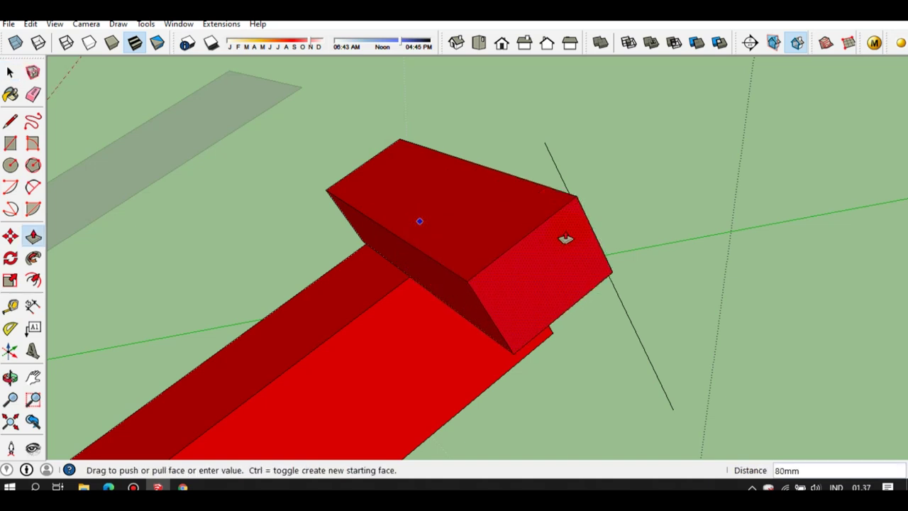
left_click(545, 148)
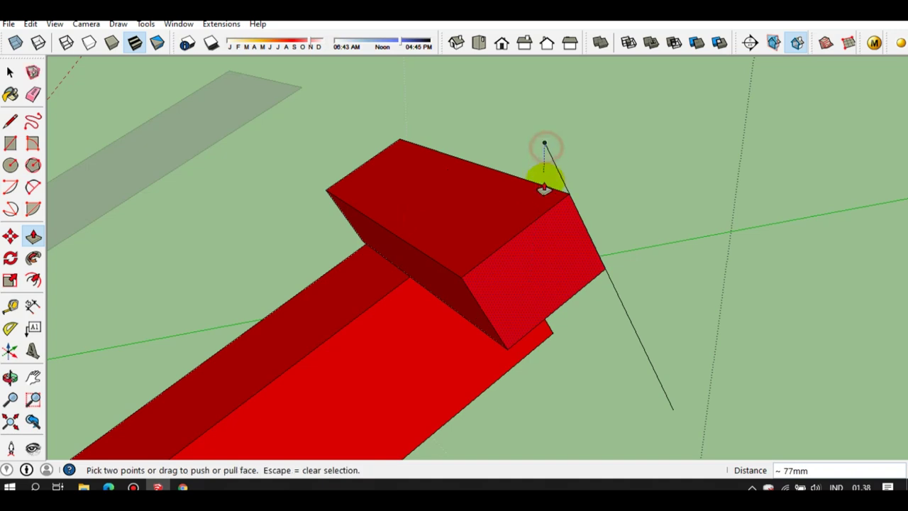
key("space")
scroll(490, 238, "down", 1)
middle_click_drag(491, 238, 599, 241)
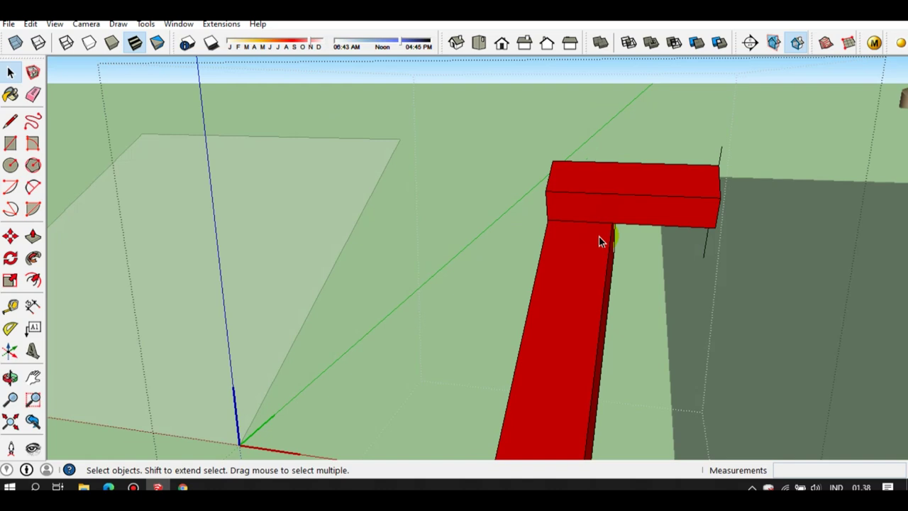
middle_click_drag(616, 225, 542, 215)
scroll(529, 207, "up", 2)
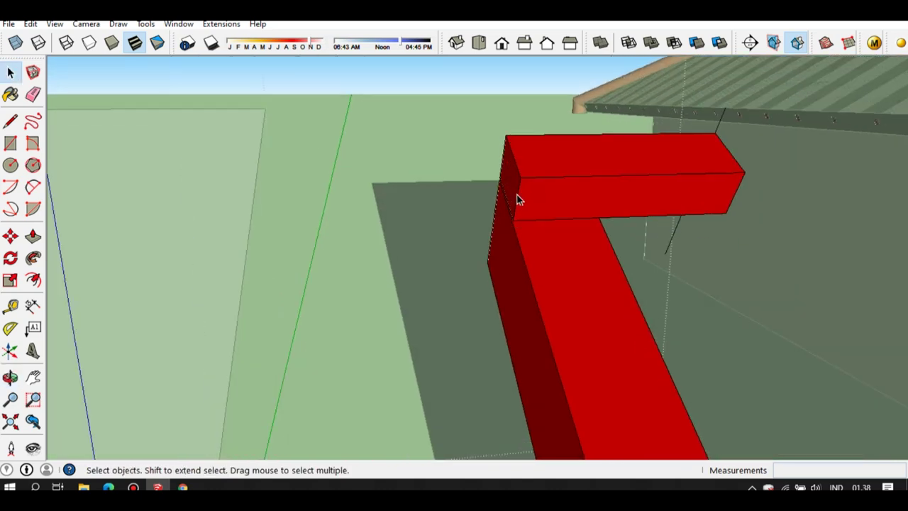
key("p")
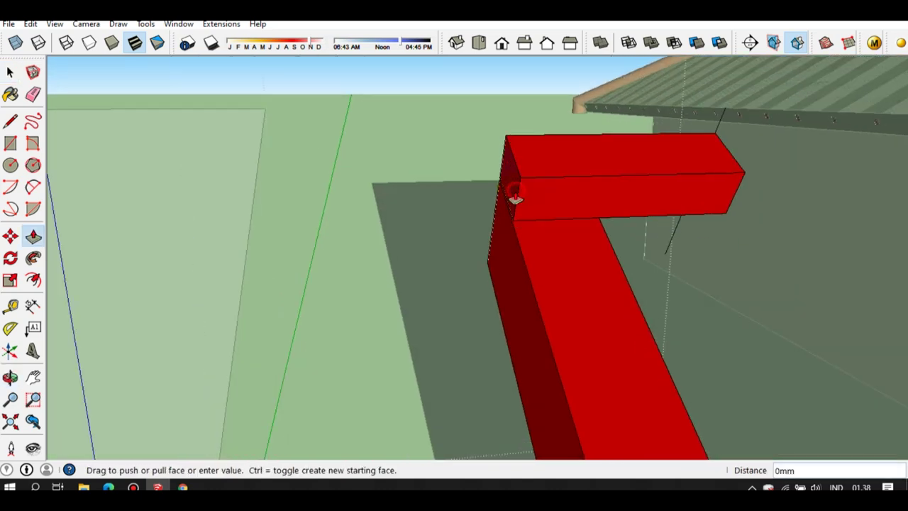
scroll(436, 222, "down", 2)
scroll(365, 290, "down", 3)
scroll(389, 253, "up", 2)
scroll(375, 270, "up", 3)
scroll(344, 284, "down", 3)
scroll(309, 293, "down", 2)
scroll(305, 297, "up", 1)
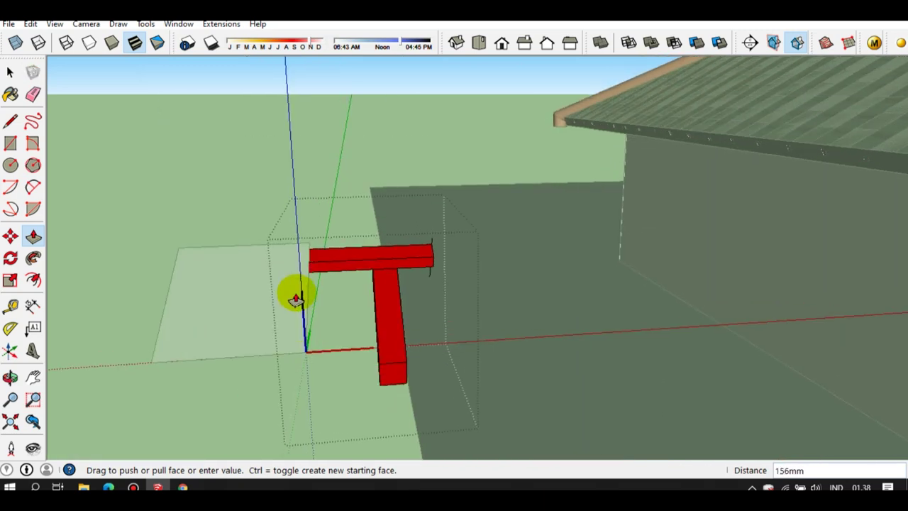
scroll(296, 299, "up", 2)
scroll(296, 300, "up", 2)
mouse_move(296, 300)
middle_mouse_down()
mouse_move(268, 309)
mouse_move(314, 293)
middle_mouse_up()
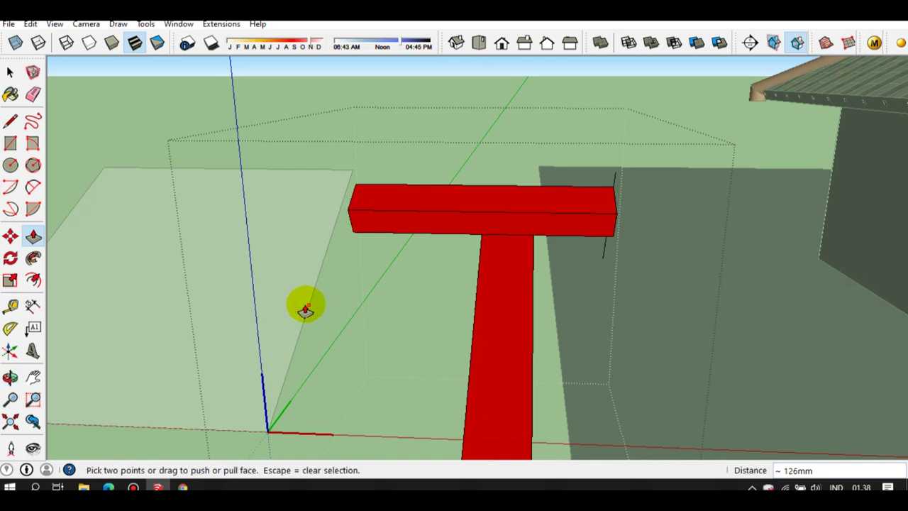
scroll(350, 284, "down", 4)
key("space")
scroll(462, 243, "up", 2)
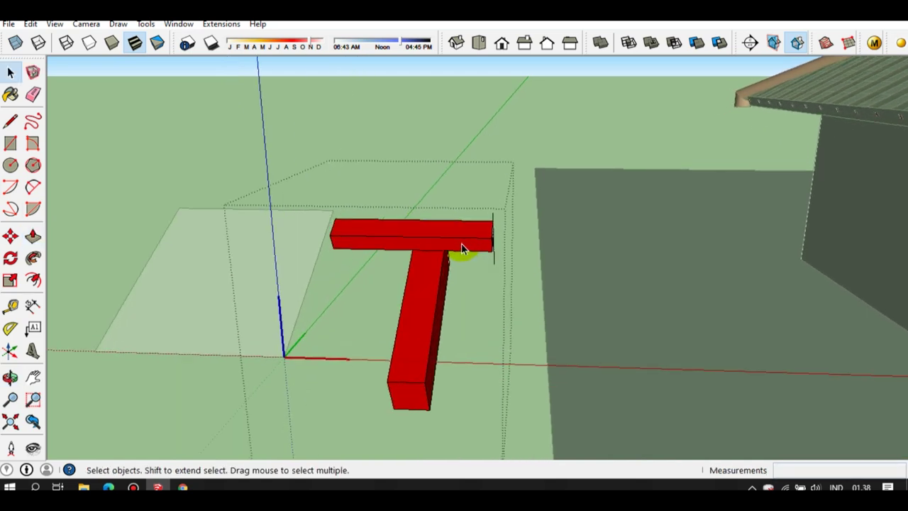
scroll(461, 243, "up", 2)
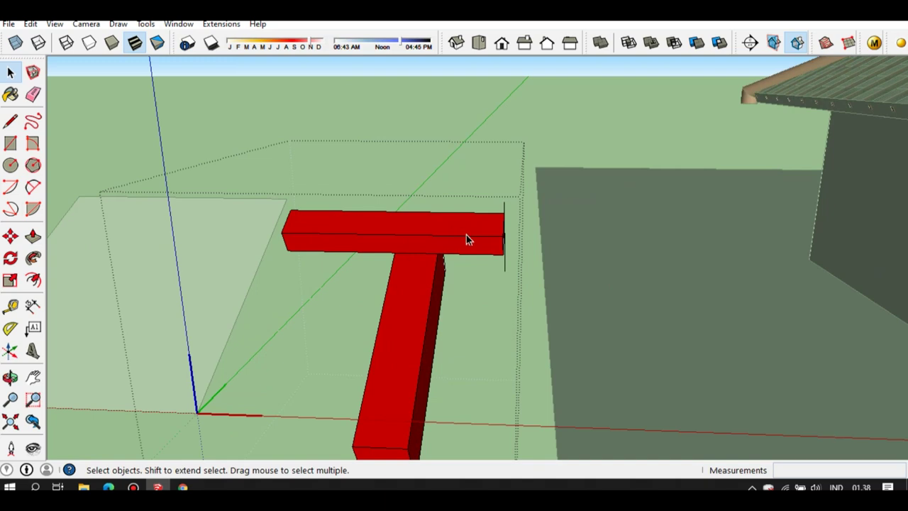
scroll(469, 223, "up", 1)
scroll(468, 219, "up", 1)
mouse_move(473, 222)
middle_mouse_down()
mouse_move(335, 192)
mouse_move(495, 203)
middle_mouse_up()
Draw a short edge from the slanted black guide line just past the red crossbar's end
scroll(578, 222, "up", 3)
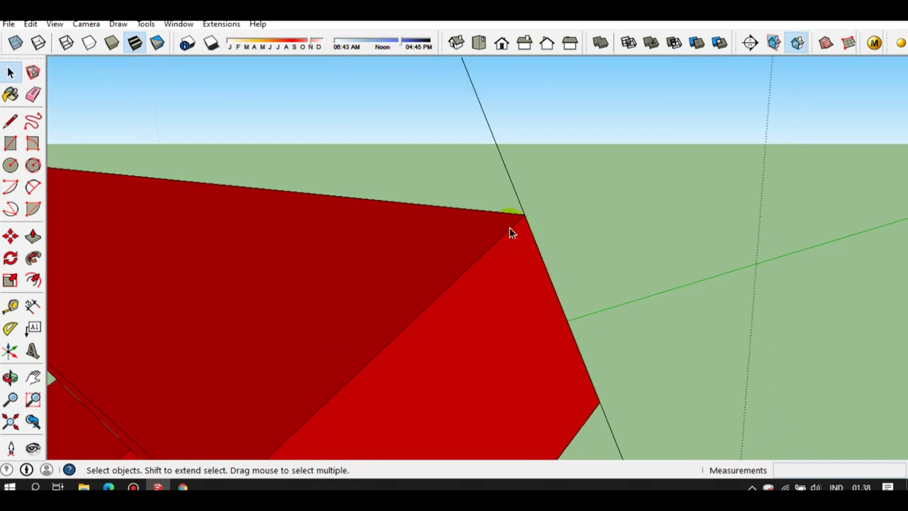
scroll(513, 234, "down", 1)
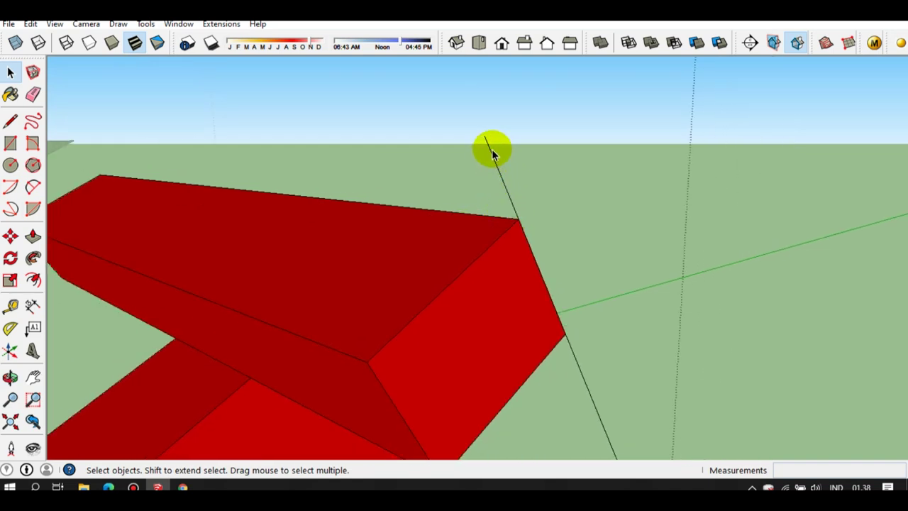
mouse_move(470, 176)
middle_mouse_down()
mouse_move(393, 241)
mouse_move(419, 339)
mouse_move(415, 378)
middle_mouse_up()
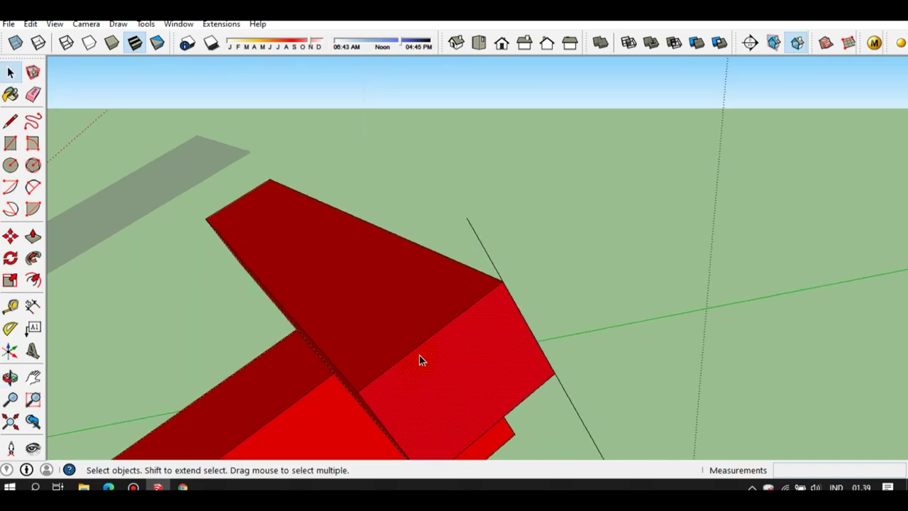
key("l")
scroll(476, 241, "up", 1)
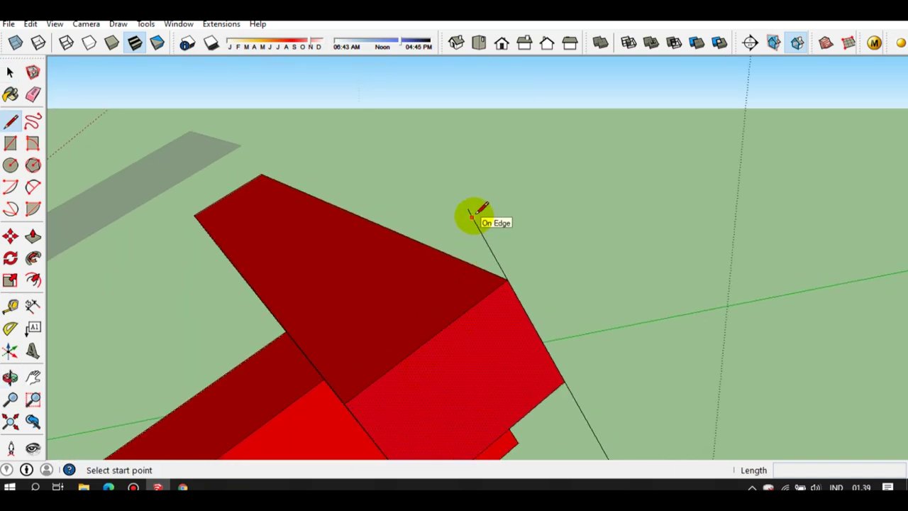
left_click(471, 216)
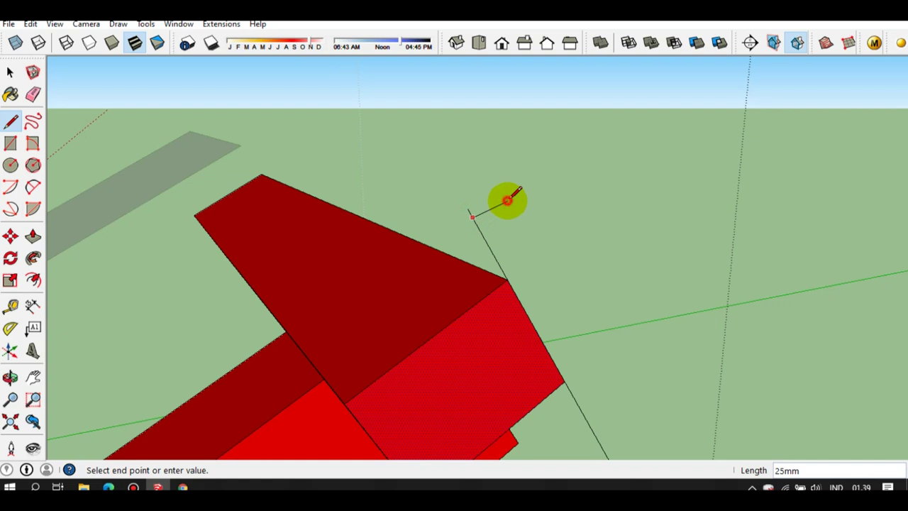
left_click(508, 201)
key("space")
scroll(468, 217, "up", 1)
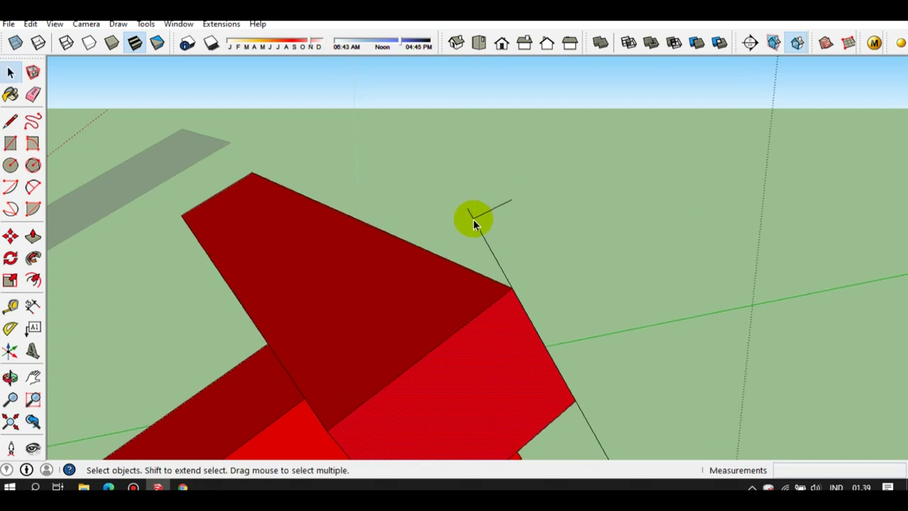
scroll(473, 219, "up", 2)
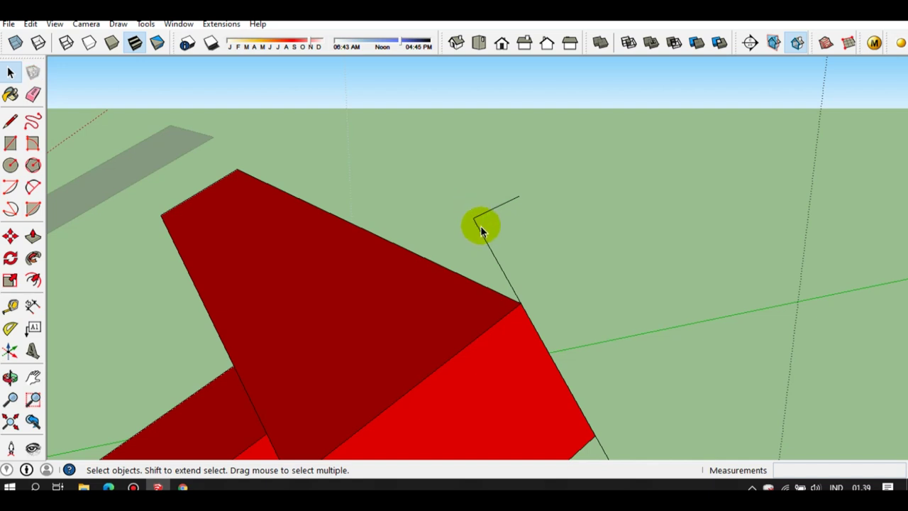
Select the red end block with all its connected edges, including the slanted line, and inspect it
middle_click_drag(462, 283, 430, 321)
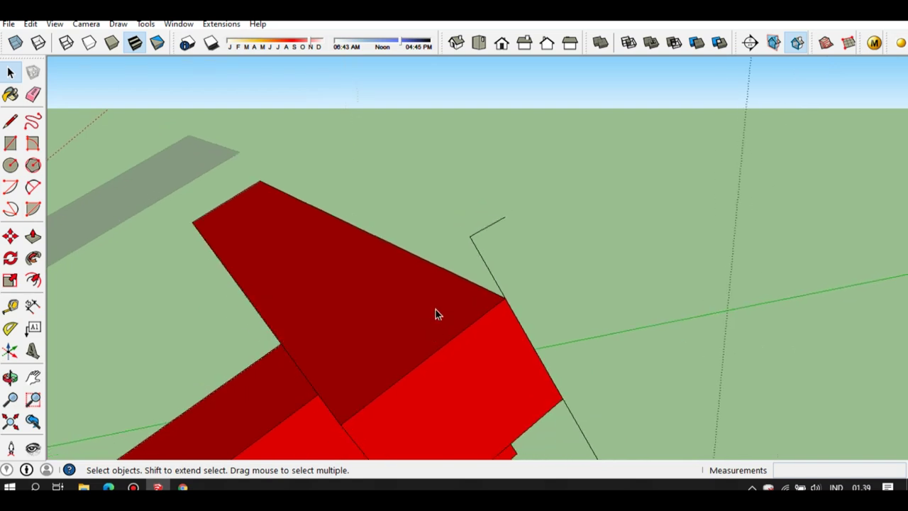
triple_click(431, 321)
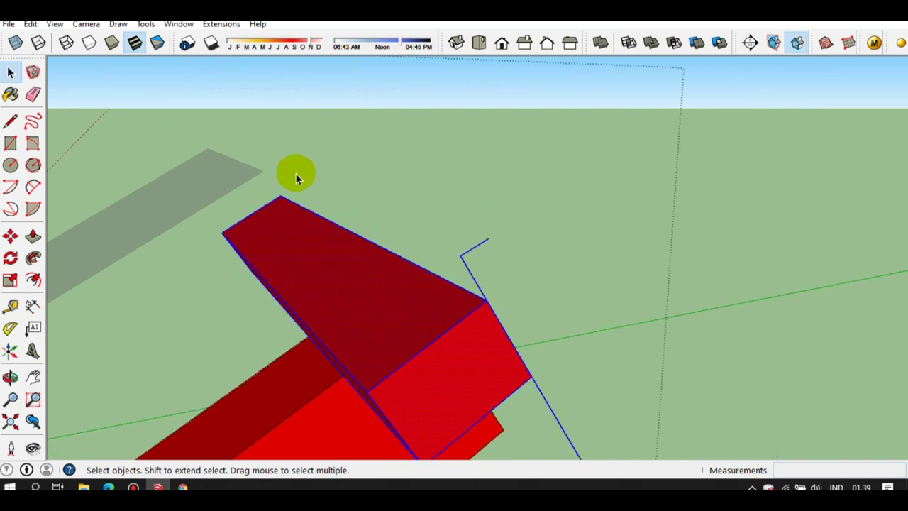
left_click(415, 274)
right_click(438, 314)
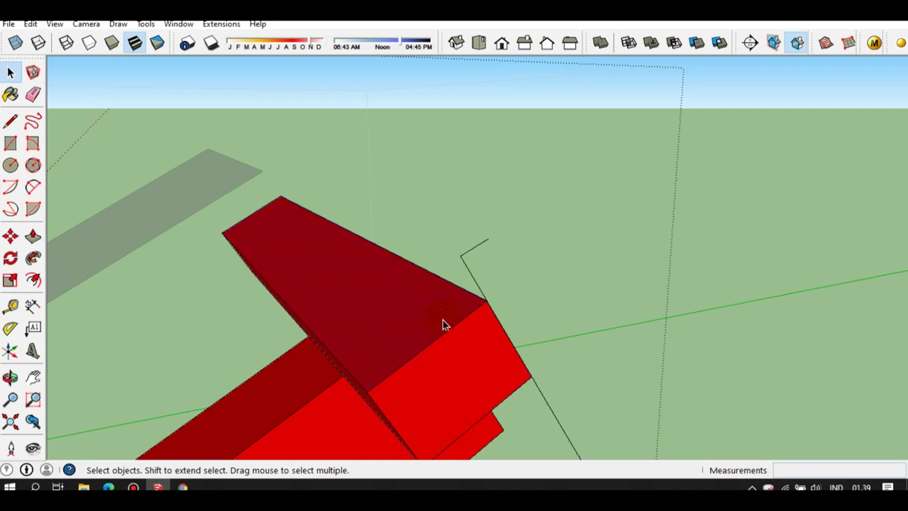
mouse_move(436, 329)
middle_mouse_down()
mouse_move(449, 293)
mouse_move(419, 324)
middle_mouse_up()
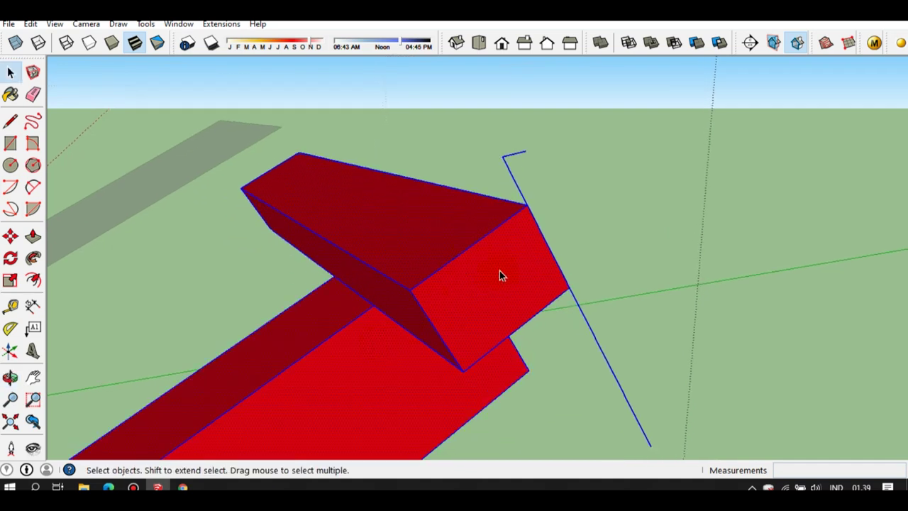
middle_click_drag(492, 285, 480, 334)
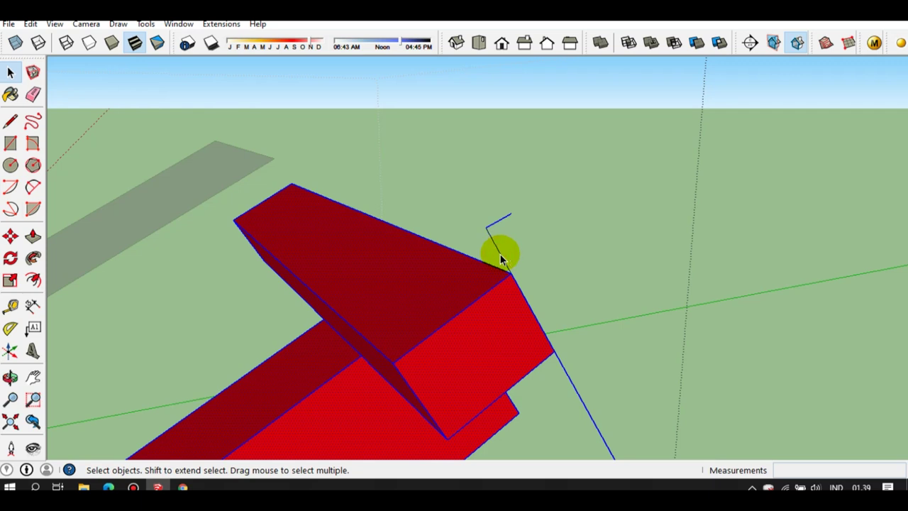
Start moving the block's corner, then cancel the move and tilt the view slightly
key("m")
scroll(516, 280, "up", 1)
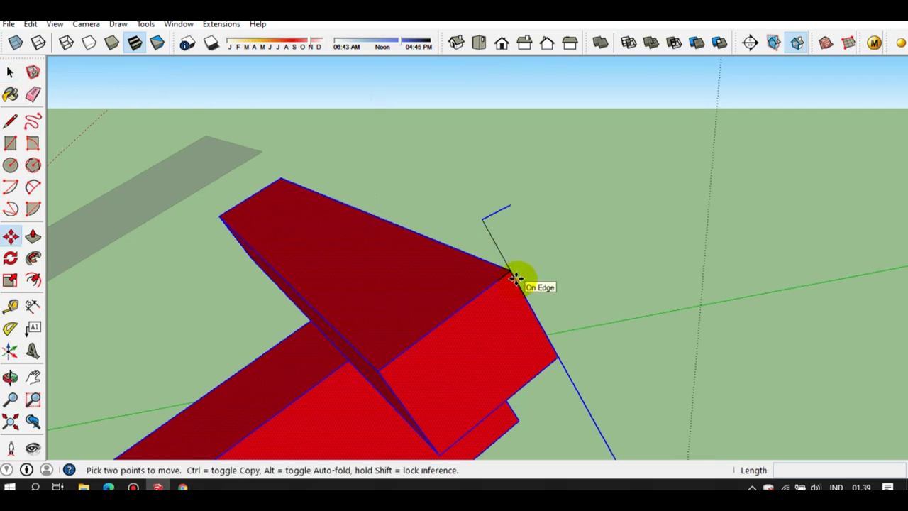
key("space")
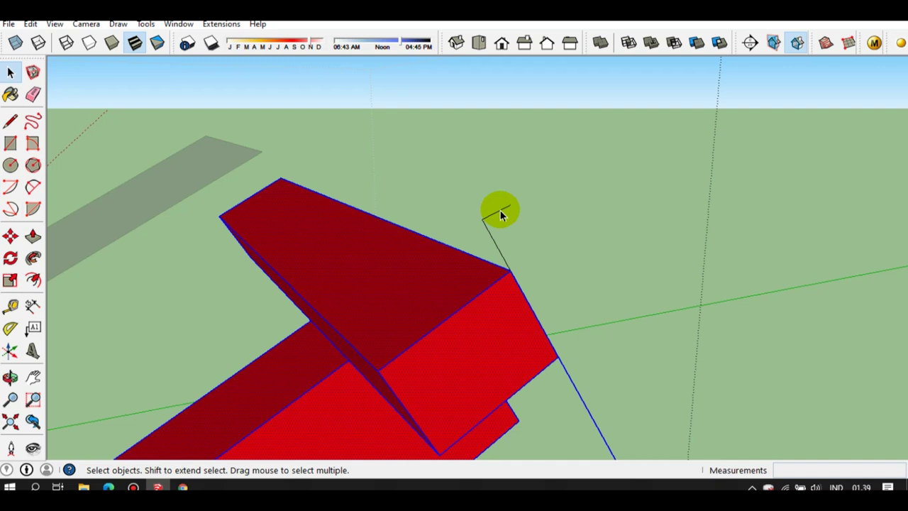
key("m")
left_click(505, 267)
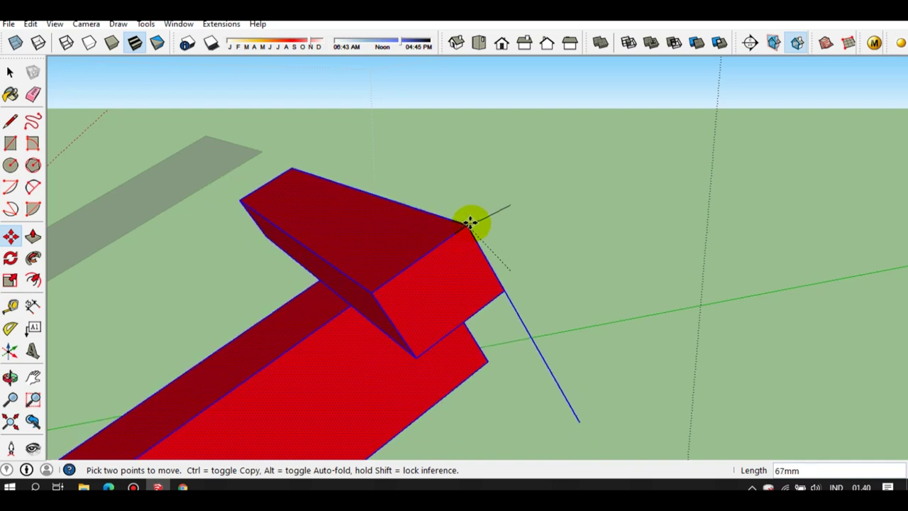
key("Escape")
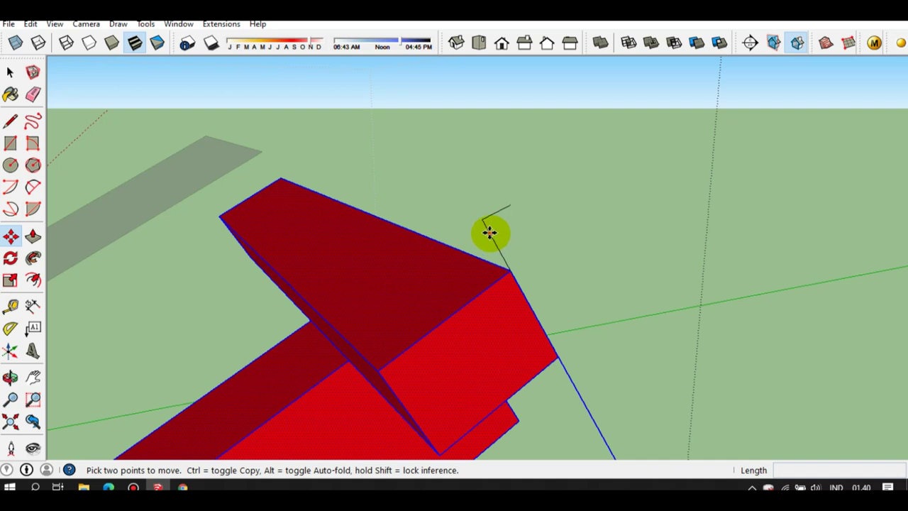
key("space")
mouse_move(503, 307)
middle_mouse_down()
mouse_move(490, 345)
mouse_move(497, 320)
middle_mouse_up()
Move the block's top corner about 16 mm up along the slanted black edge
key("m")
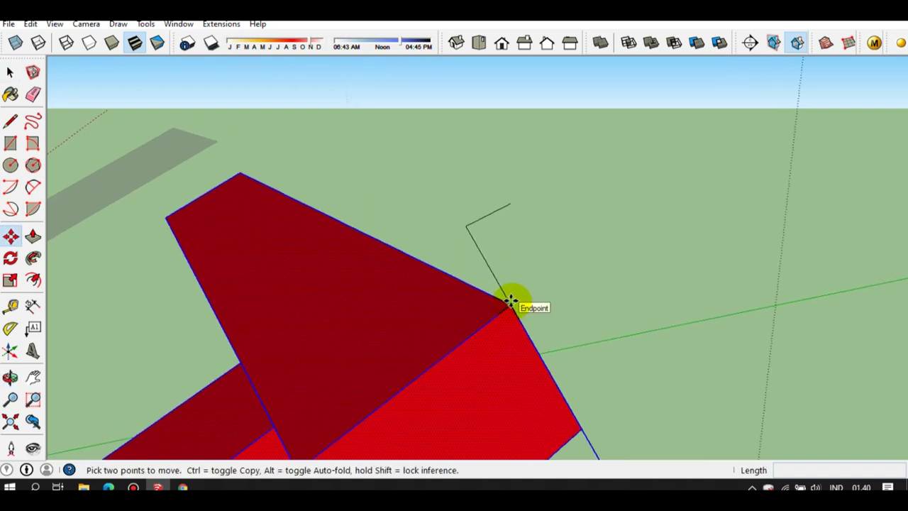
left_click(510, 301)
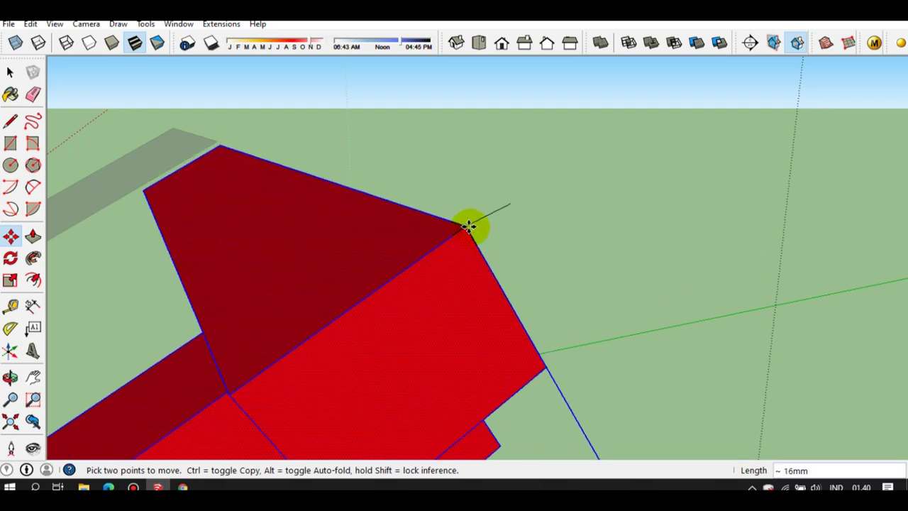
left_click(470, 239)
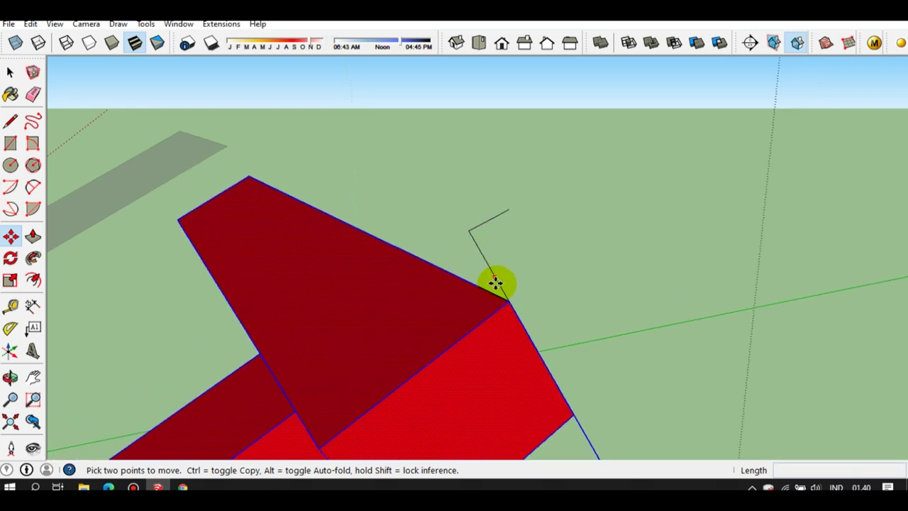
middle_click_drag(495, 280, 482, 303)
key("space")
scroll(482, 303, "down", 1)
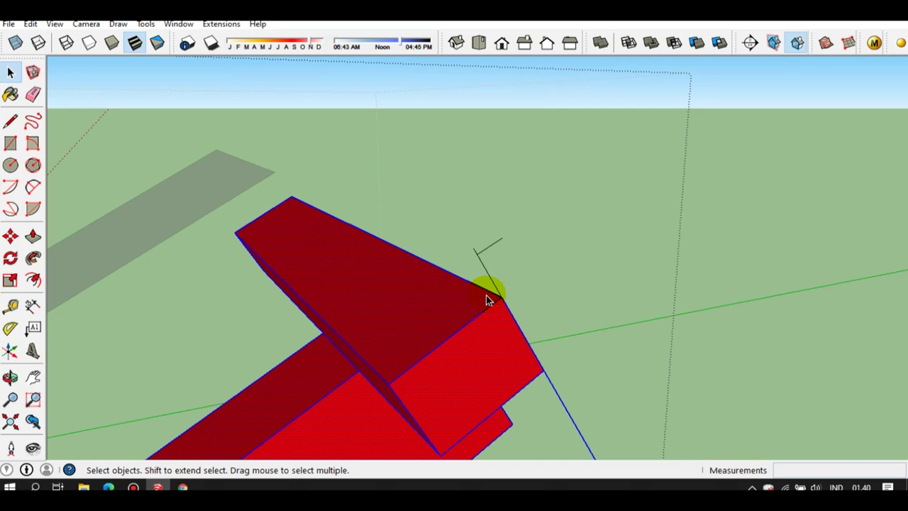
scroll(487, 300, "down", 1)
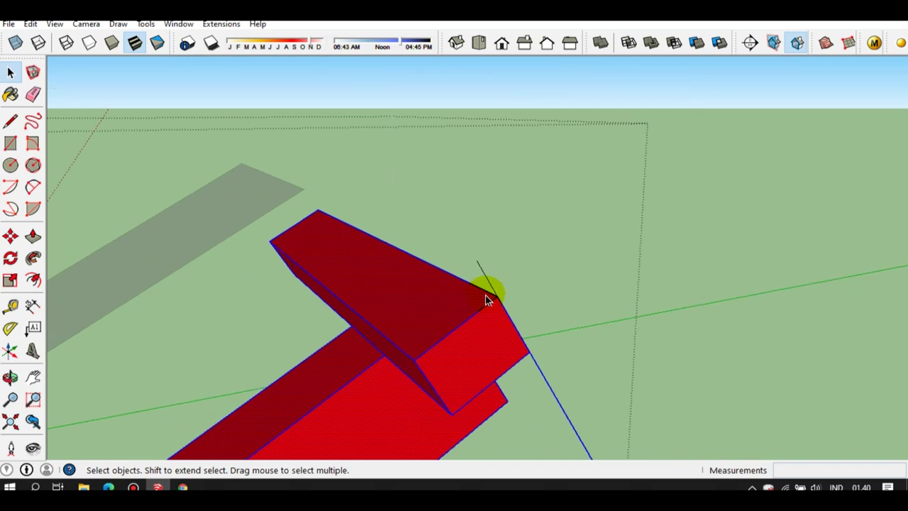
Select the short edge at the block's end and bring both red beams into view
mouse_move(411, 348)
middle_mouse_down()
mouse_move(374, 249)
mouse_move(445, 301)
middle_mouse_up()
scroll(439, 308, "up", 1)
scroll(437, 308, "up", 1)
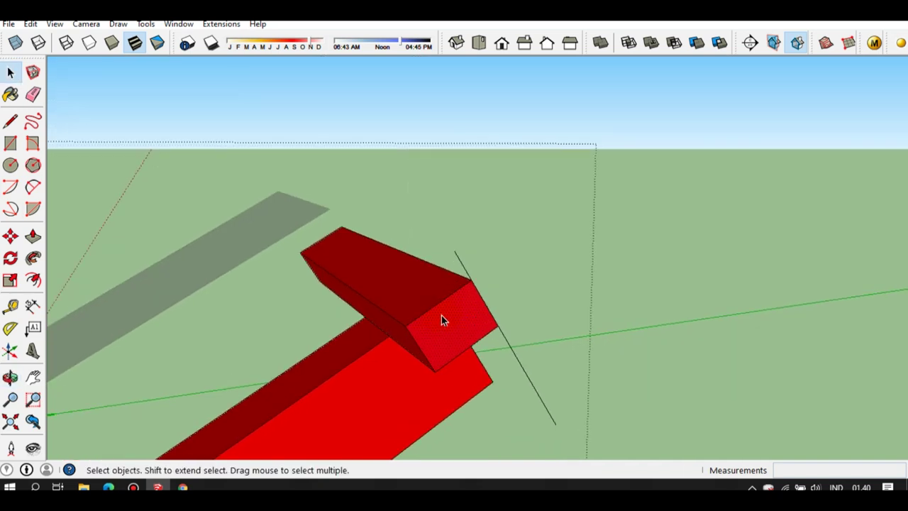
left_click(462, 267)
scroll(424, 351, "up", 1)
scroll(422, 348, "up", 1)
mouse_move(420, 343)
middle_mouse_down("shift")
mouse_move(531, 270)
mouse_move(474, 288)
mouse_move(506, 283)
middle_mouse_up("shift")
scroll(530, 269, "down", 2)
scroll(472, 280, "down", 1)
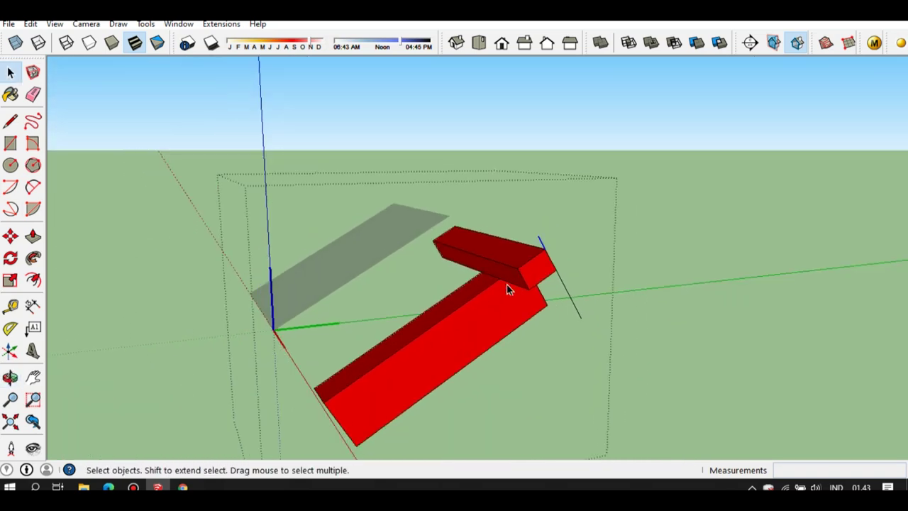
mouse_move(461, 306)
middle_mouse_down()
mouse_move(490, 303)
mouse_move(474, 277)
mouse_move(480, 304)
middle_mouse_up()
Orbit around the red T beams from several angles, ending with a top-down view
left_click(542, 409)
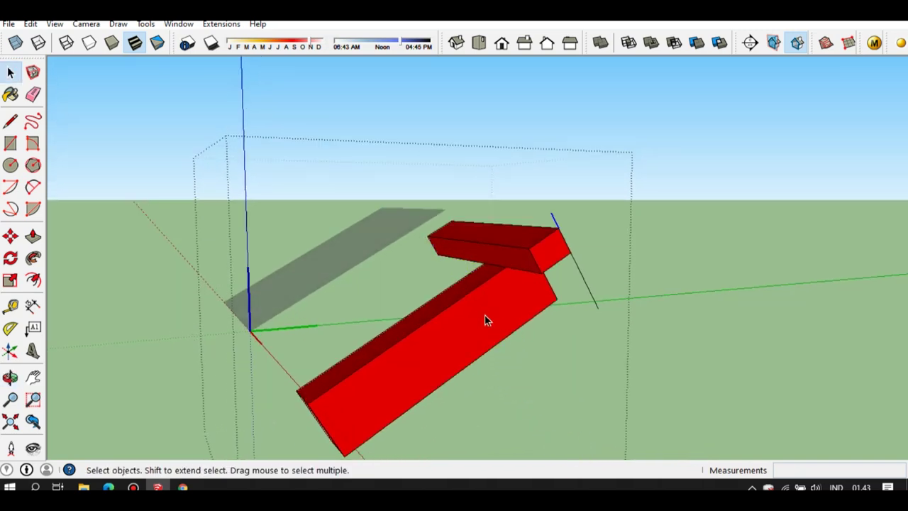
scroll(534, 275, "up", 2)
scroll(546, 236, "up", 2)
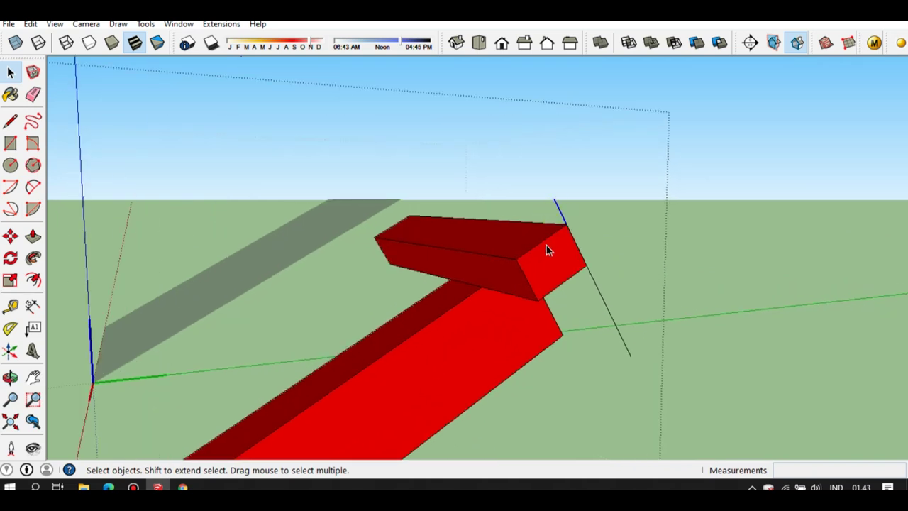
middle_click_drag(499, 260, 461, 249)
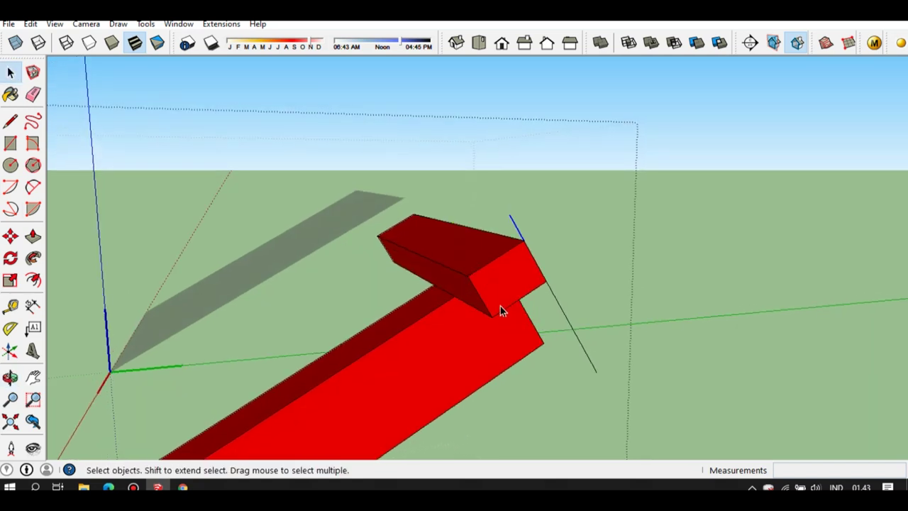
middle_click_drag(496, 296, 561, 272)
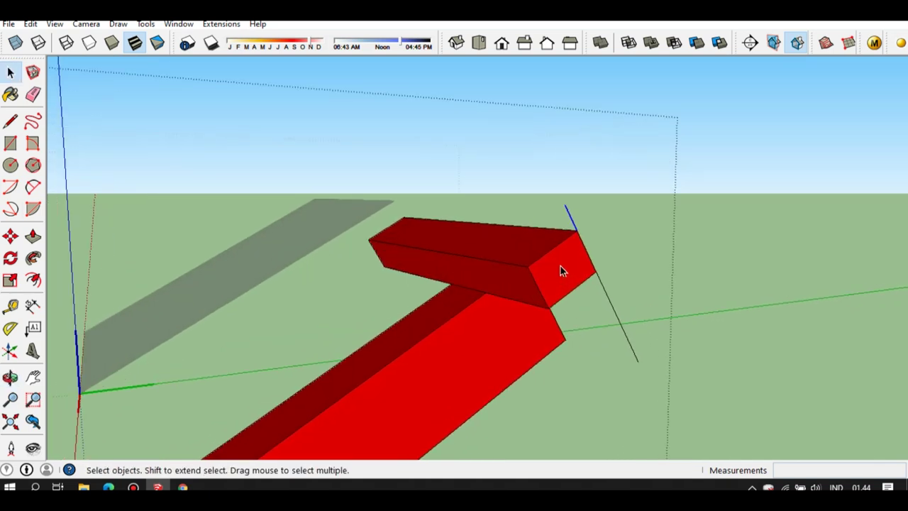
left_click(576, 234)
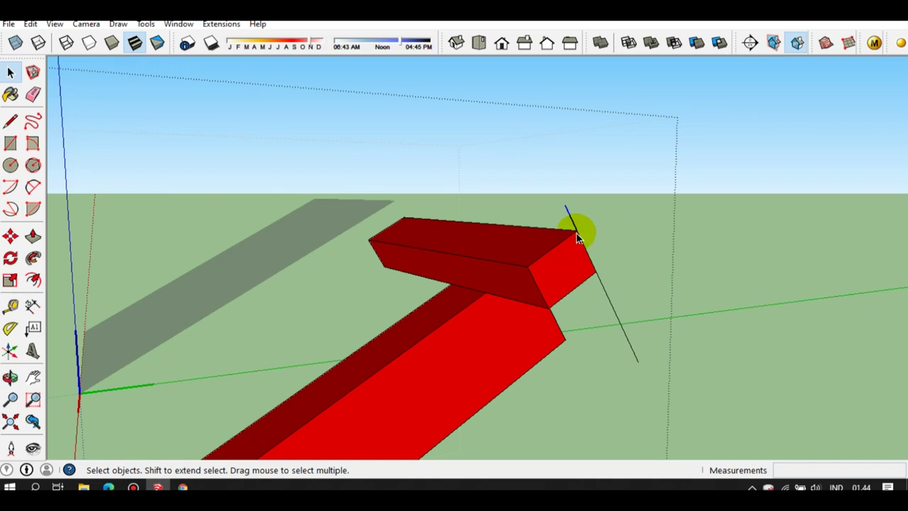
left_click(571, 224)
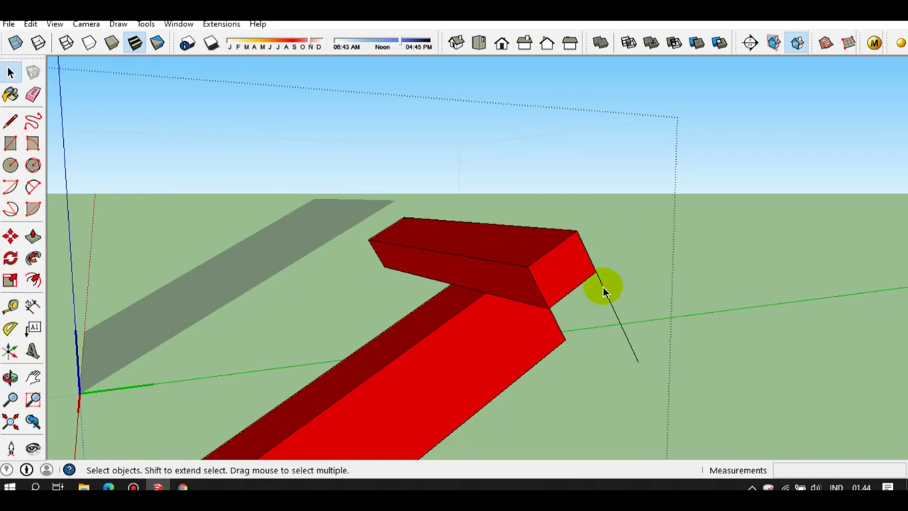
middle_click_drag(558, 318, 561, 289)
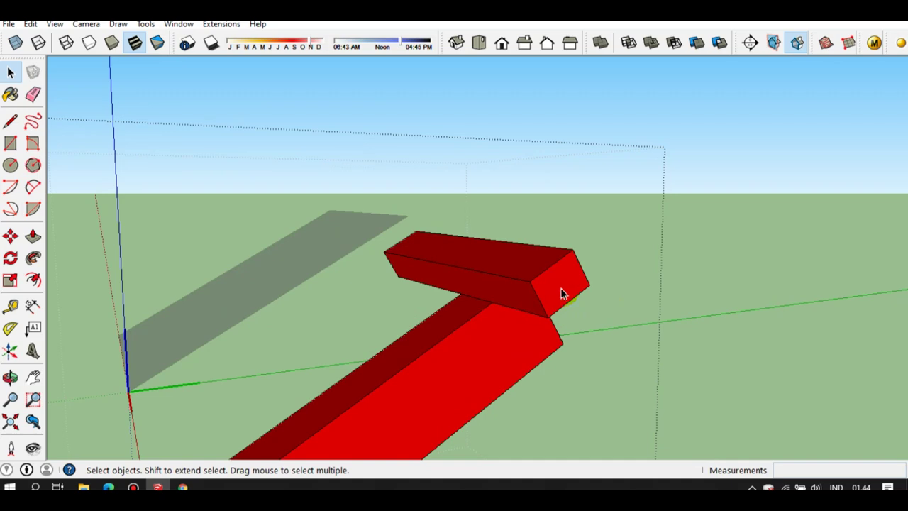
mouse_move(553, 297)
middle_mouse_down()
mouse_move(775, 346)
mouse_move(499, 284)
mouse_move(615, 277)
mouse_move(649, 298)
middle_mouse_up()
Make the lower beam's end face white and pull back to show the whole T
left_click(647, 297)
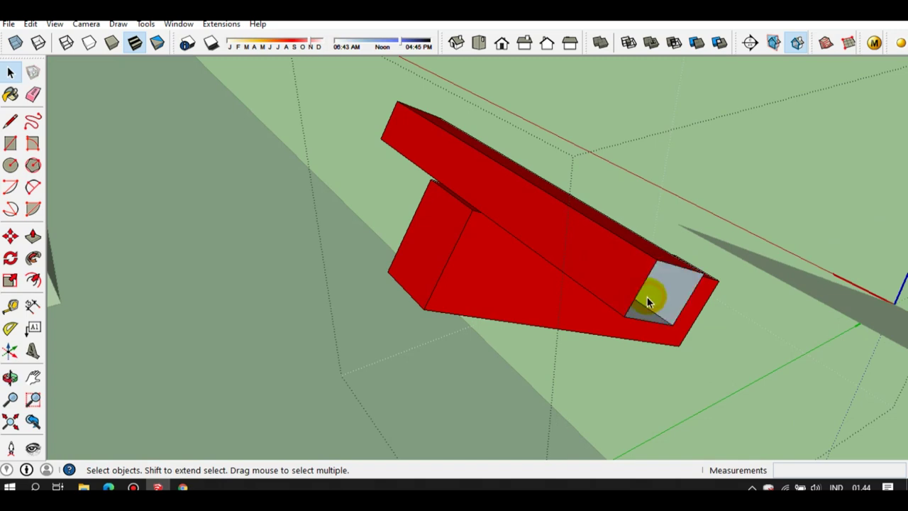
left_click(430, 257)
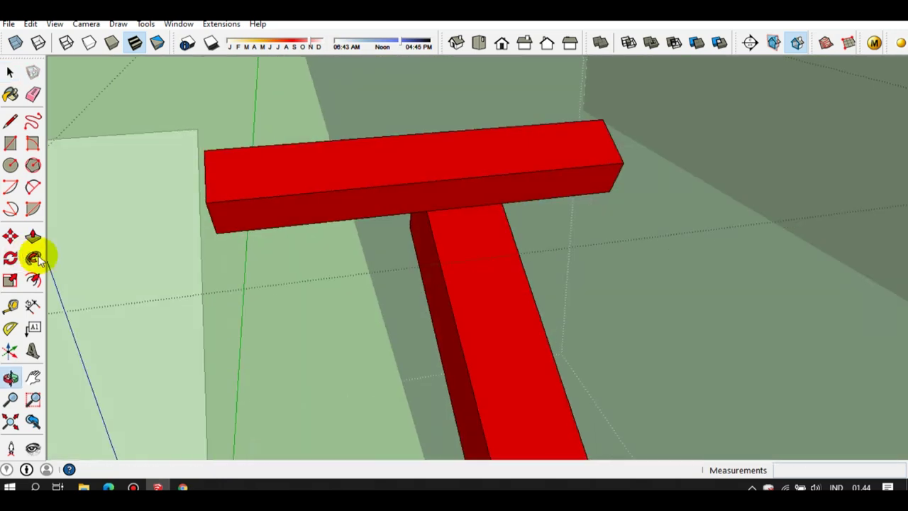
scroll(458, 391, "down", 5)
mouse_move(458, 390)
middle_mouse_down()
mouse_move(396, 388)
mouse_move(391, 405)
middle_mouse_up()
scroll(393, 400, "up", 2)
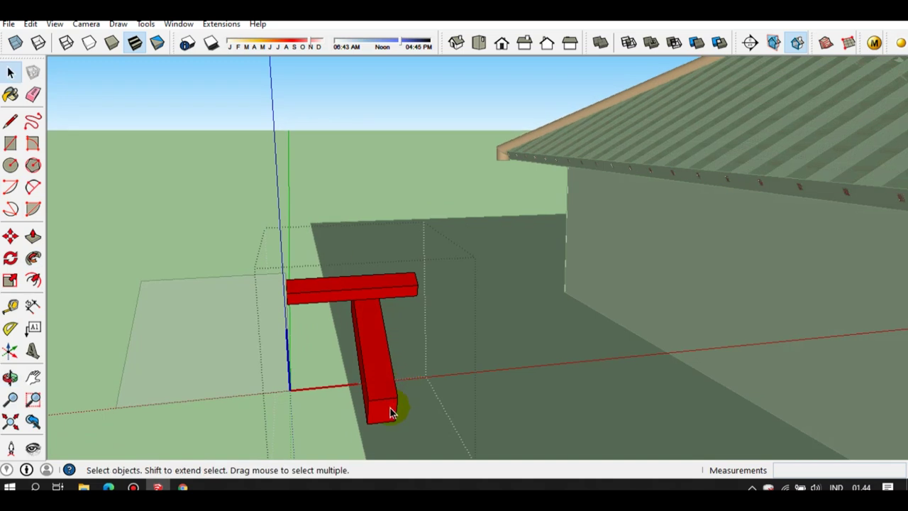
scroll(383, 419, "up", 2)
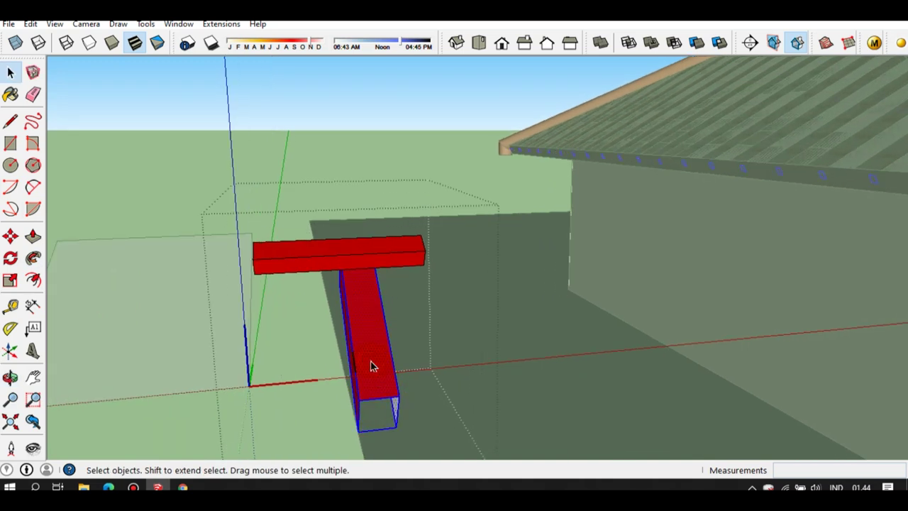
Paint the vertical beam with the brown Color_C13 material
key("b")
left_click_drag(828, 301, 825, 146)
left_click_drag(898, 256, 899, 291)
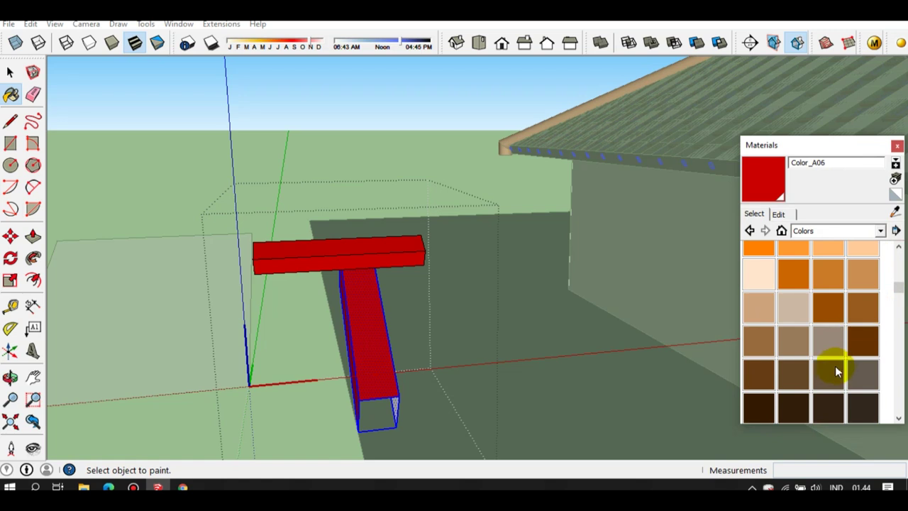
left_click(759, 342)
left_click(371, 348)
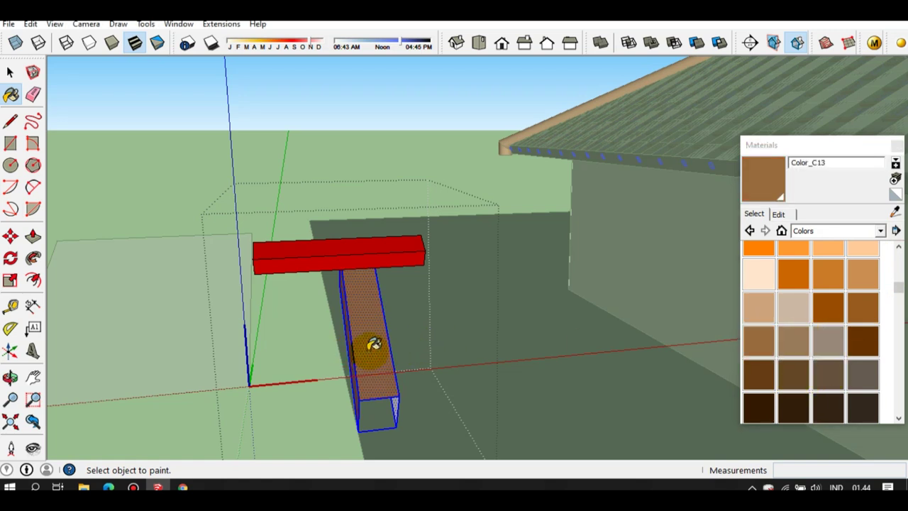
scroll(373, 344, "up", 2)
mouse_move(369, 346)
middle_mouse_down()
mouse_move(400, 300)
mouse_move(375, 284)
middle_mouse_up()
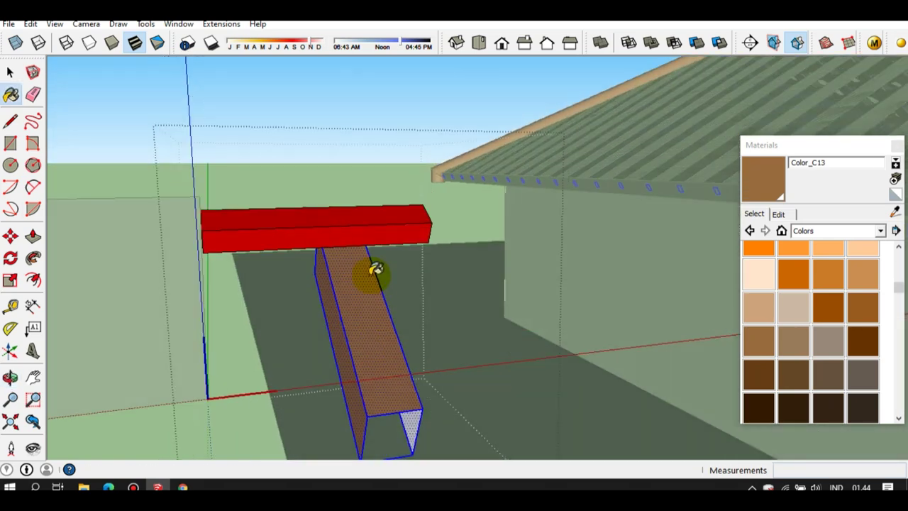
Paint the red crossbeam with the same Color_C13 brown
key("space")
left_click(363, 239)
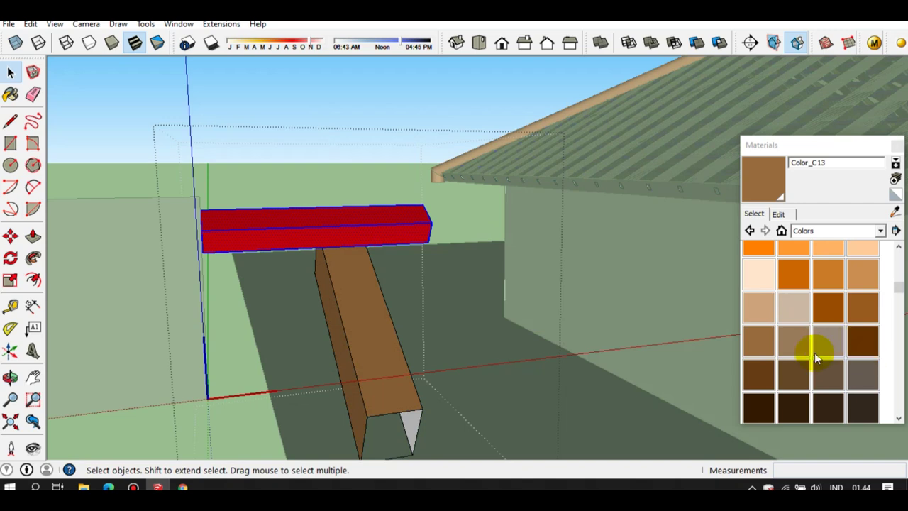
left_click(757, 176)
left_click(345, 234)
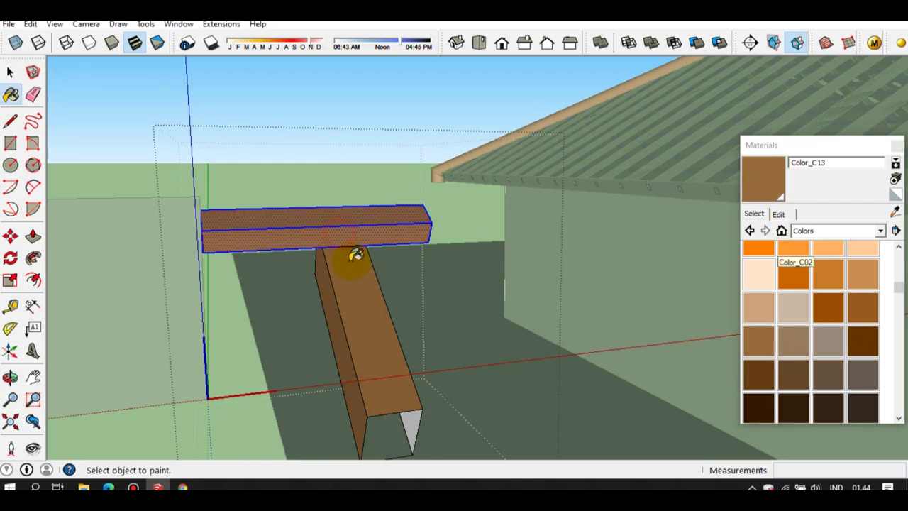
key("space")
mouse_move(379, 391)
middle_mouse_down()
mouse_move(386, 395)
mouse_move(332, 251)
mouse_move(373, 239)
middle_mouse_up()
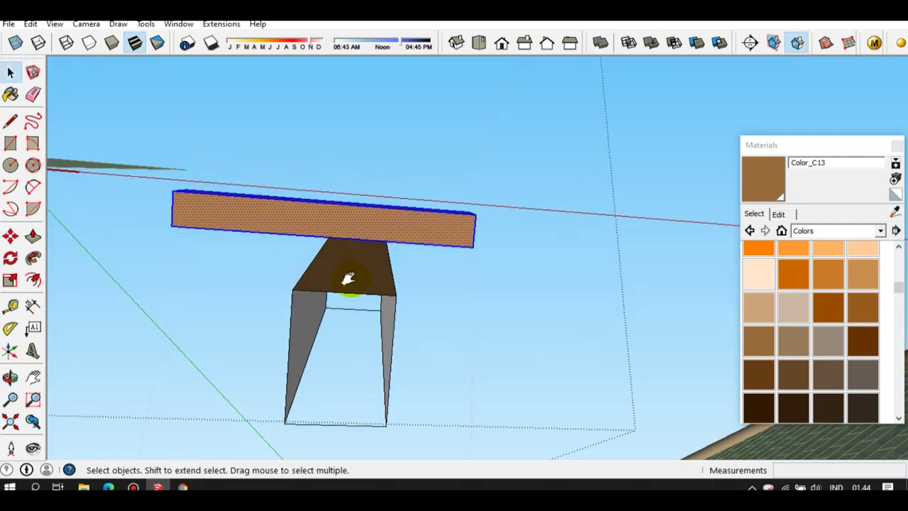
Draw a line across the long beam's open end, then delete the face it creates
key("l")
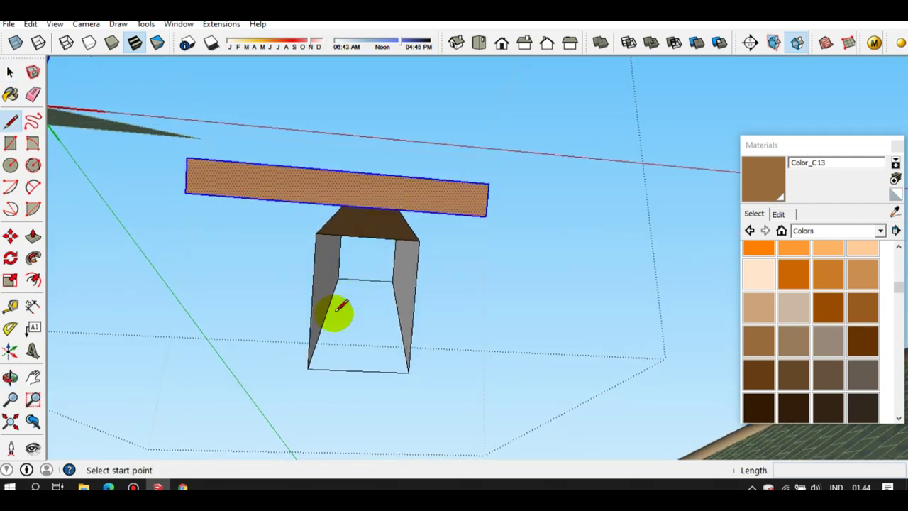
left_click(310, 370)
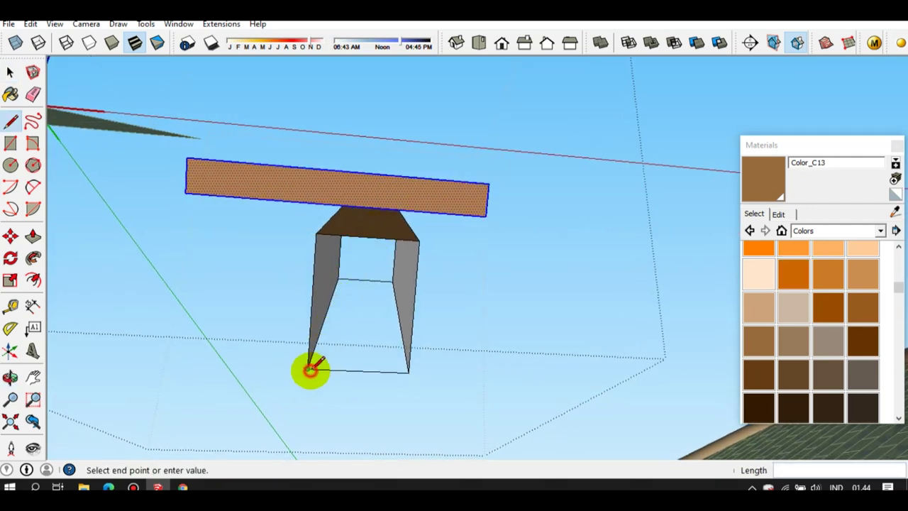
left_click(410, 371)
key("space")
left_click(377, 317)
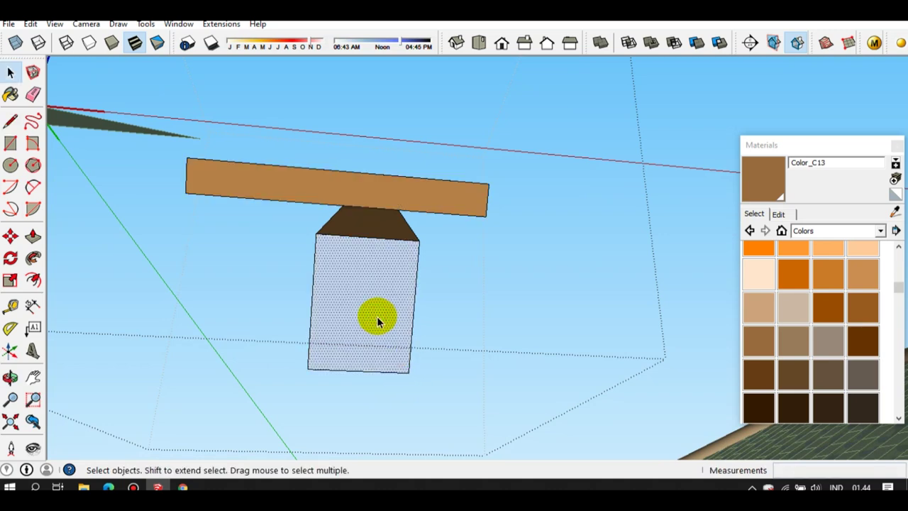
key("Delete")
Soften the crossbeam's vertical end edge and orbit to check the T-beam from below and above
mouse_move(400, 331)
middle_mouse_down()
mouse_move(390, 437)
mouse_move(374, 393)
mouse_move(446, 364)
mouse_move(301, 381)
mouse_move(510, 250)
mouse_move(497, 237)
mouse_move(497, 203)
middle_mouse_up()
left_click(496, 237)
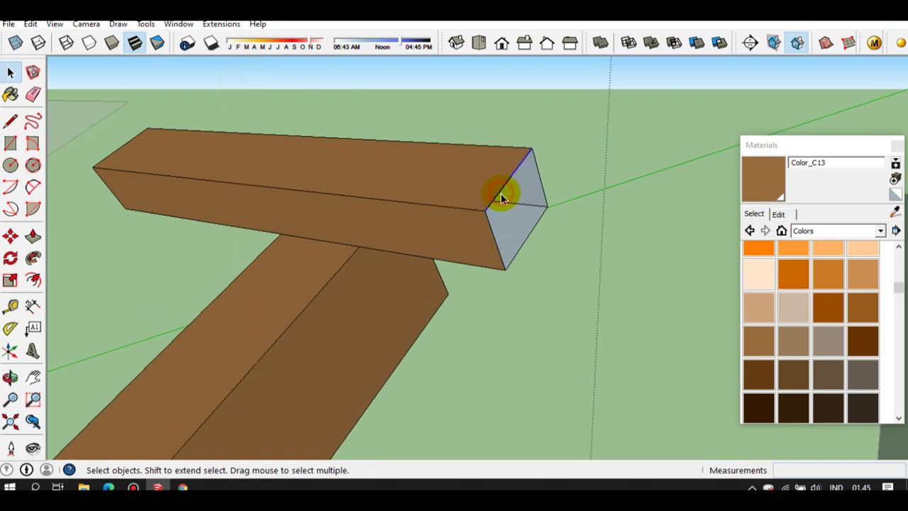
right_click(500, 202)
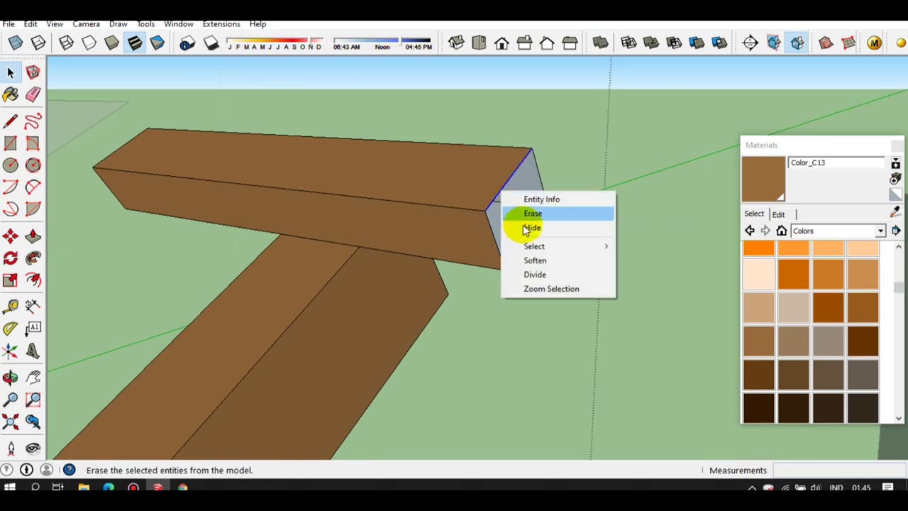
left_click(530, 261)
scroll(529, 244, "down", 3)
scroll(481, 274, "down", 2)
scroll(388, 365, "up", 2)
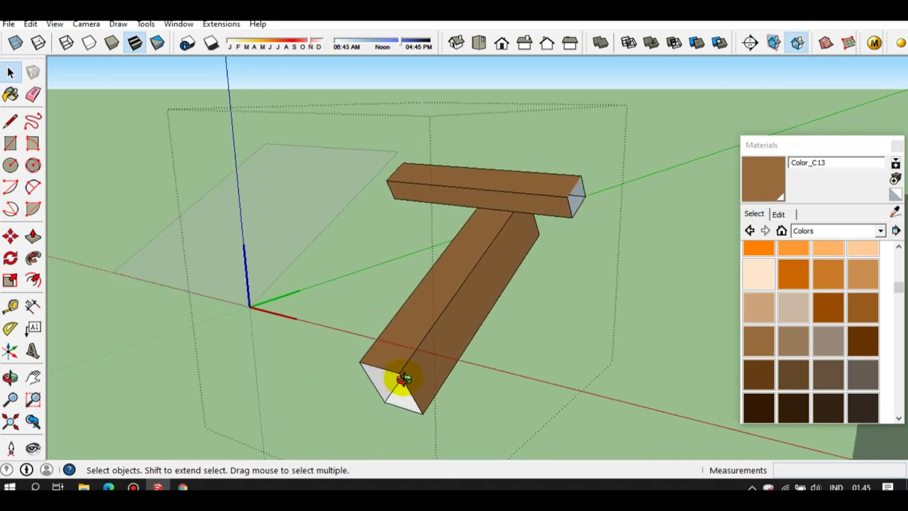
middle_click_drag(395, 374, 429, 354)
mouse_move(484, 267)
middle_mouse_down()
mouse_move(385, 254)
mouse_move(325, 318)
mouse_move(462, 256)
mouse_move(441, 295)
mouse_move(418, 284)
mouse_move(192, 338)
mouse_move(456, 223)
middle_mouse_up()
mouse_move(337, 205)
middle_mouse_down()
mouse_move(612, 229)
mouse_move(362, 314)
mouse_move(548, 296)
mouse_move(601, 331)
mouse_move(490, 284)
mouse_move(574, 258)
mouse_move(541, 259)
mouse_move(661, 239)
mouse_move(477, 307)
mouse_move(496, 305)
mouse_move(409, 229)
mouse_move(466, 187)
mouse_move(515, 296)
mouse_move(482, 320)
mouse_move(265, 320)
mouse_move(439, 326)
mouse_move(542, 310)
mouse_move(519, 298)
middle_mouse_up()
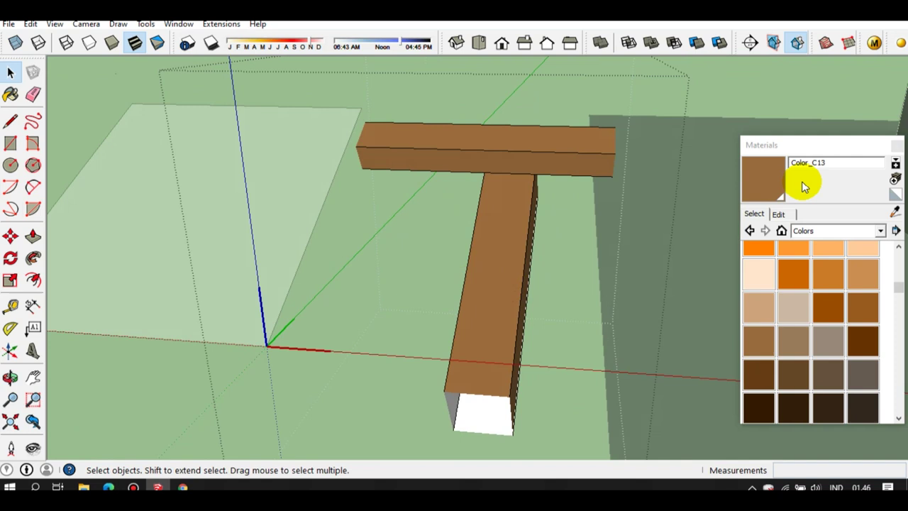
Turn on the detail genteng layer in Layers so the red roof tile shows above the batten
left_click(809, 147)
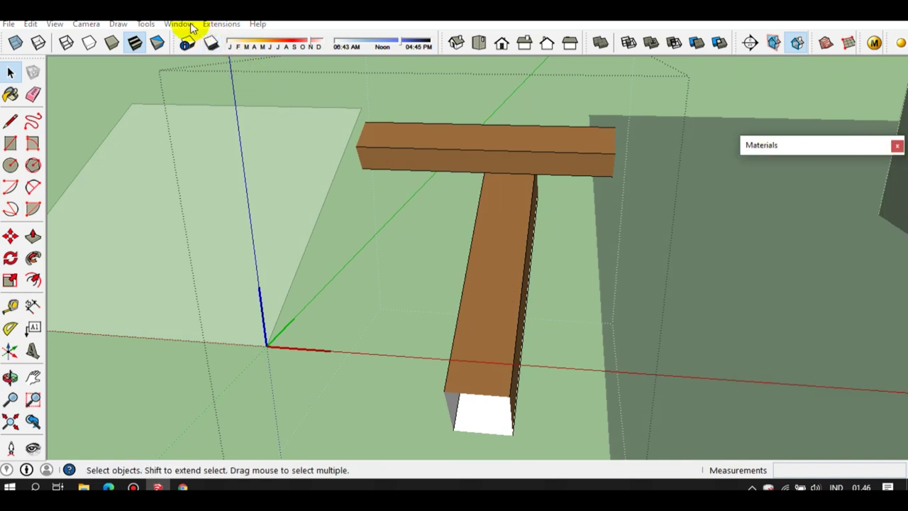
left_click(178, 24)
left_click(193, 116)
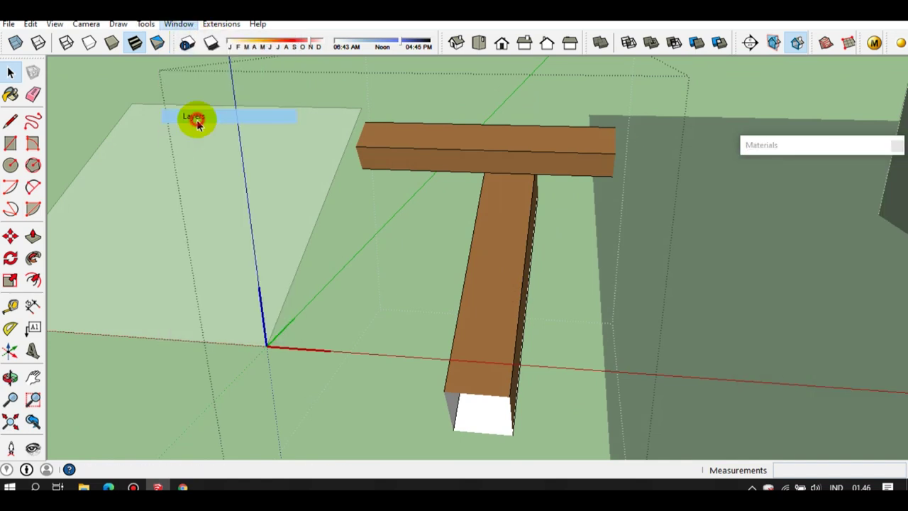
left_click(817, 167)
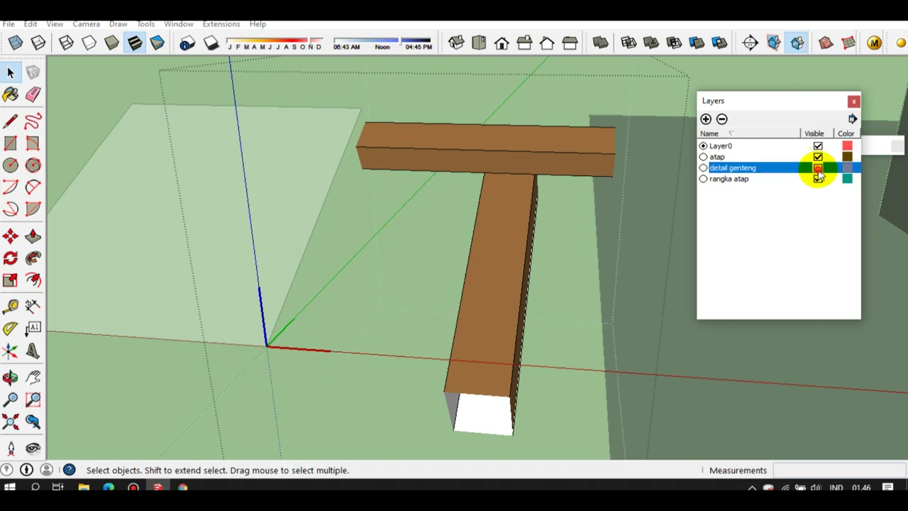
mouse_move(556, 144)
middle_mouse_down()
mouse_move(418, 120)
mouse_move(535, 201)
mouse_move(381, 77)
mouse_move(385, 115)
mouse_move(458, 248)
mouse_move(462, 217)
mouse_move(450, 224)
mouse_move(412, 158)
mouse_move(442, 249)
mouse_move(425, 206)
middle_mouse_up()
scroll(449, 197, "down", 3)
scroll(504, 234, "up", 2)
middle_click_drag(378, 230, 440, 201)
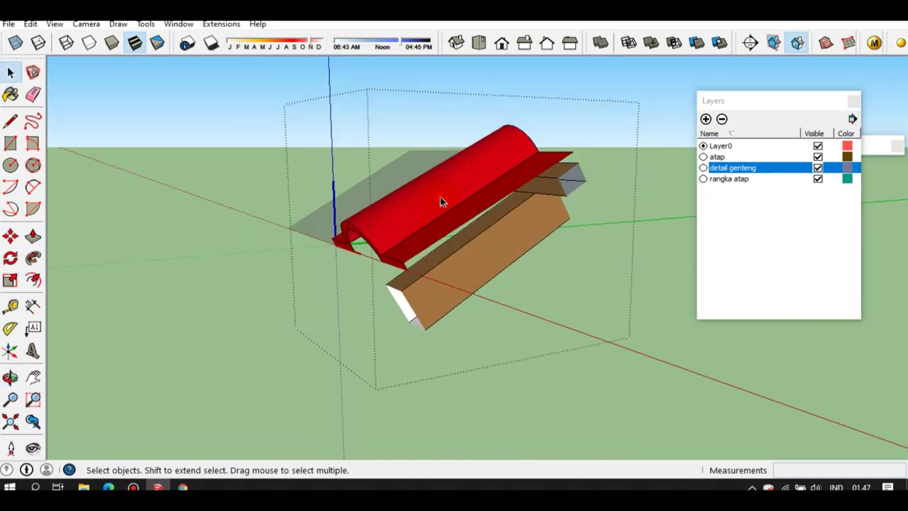
Orbit around the red tile and brown batten, then select the white box beside the tile
mouse_move(491, 181)
middle_mouse_down()
mouse_move(511, 200)
mouse_move(385, 218)
mouse_move(419, 205)
mouse_move(431, 156)
mouse_move(340, 178)
mouse_move(462, 203)
mouse_move(375, 163)
middle_mouse_up()
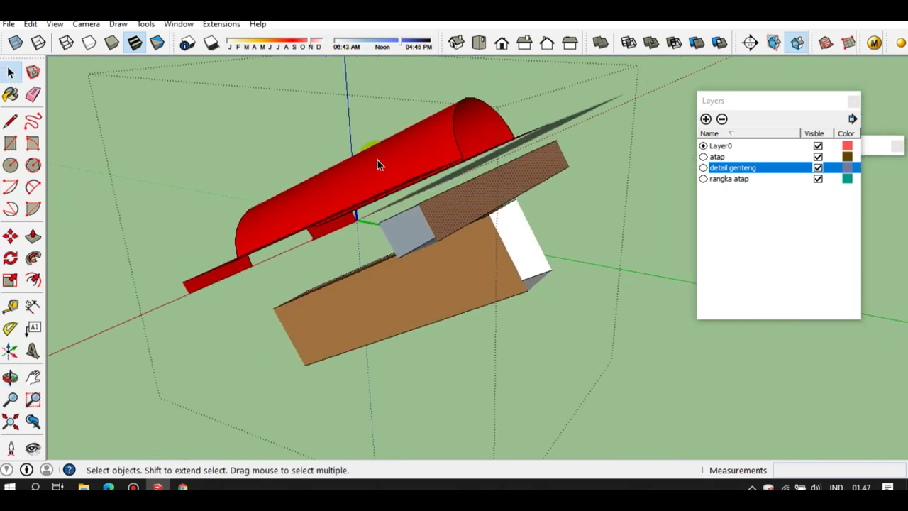
mouse_move(457, 207)
middle_mouse_down()
mouse_move(480, 263)
mouse_move(469, 251)
mouse_move(527, 195)
mouse_move(572, 210)
mouse_move(570, 193)
mouse_move(431, 263)
mouse_move(450, 225)
mouse_move(466, 243)
middle_mouse_up()
left_click(456, 227)
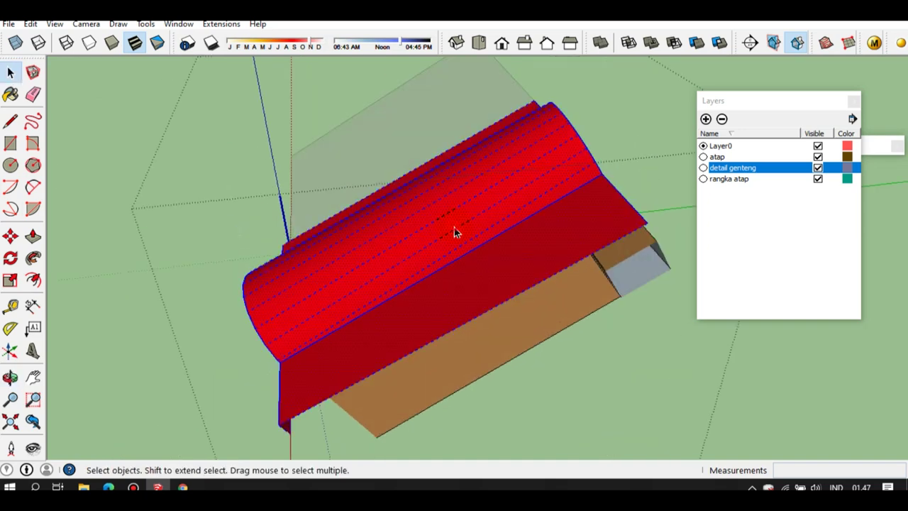
middle_click_drag(454, 227, 274, 241)
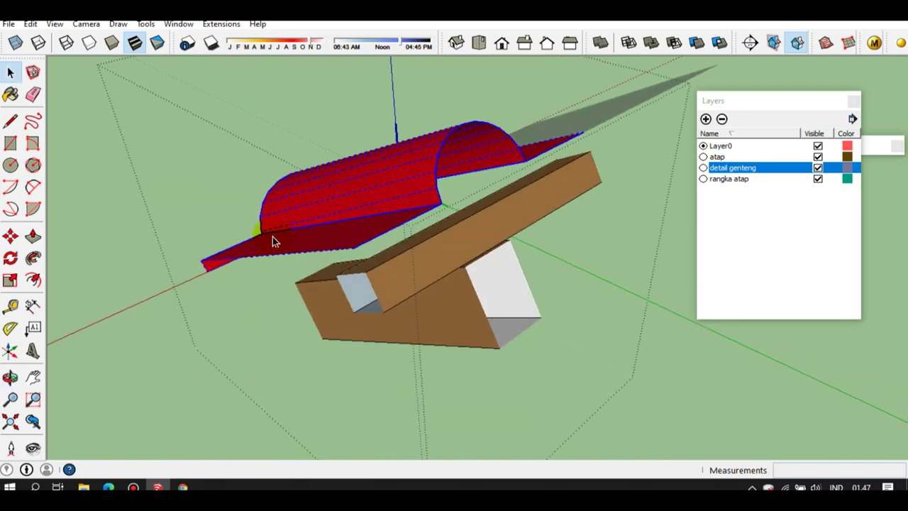
left_click(533, 215)
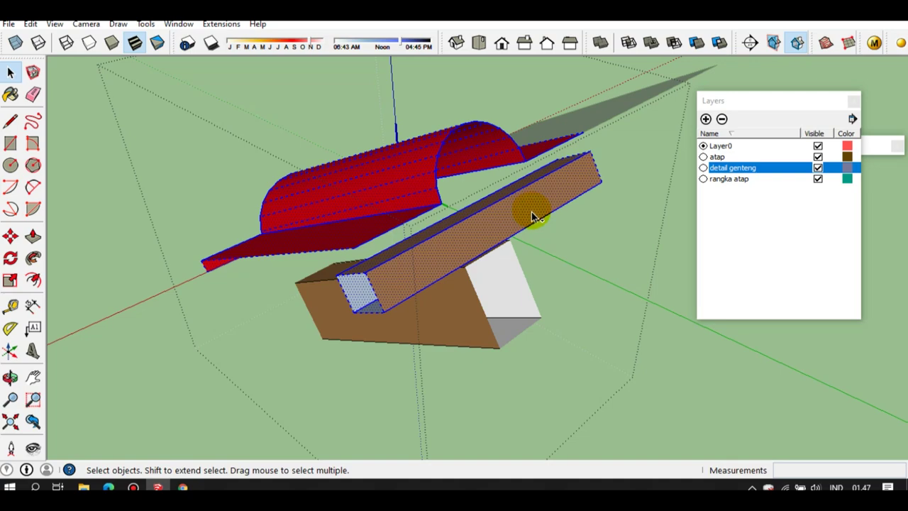
mouse_move(476, 229)
middle_mouse_down()
mouse_move(539, 142)
mouse_move(696, 239)
middle_mouse_up()
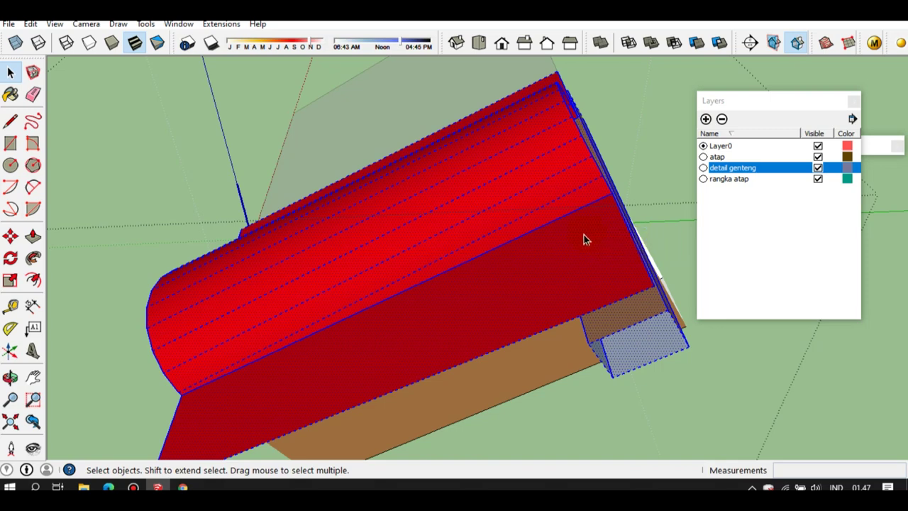
scroll(586, 239, "down", 3)
mouse_move(478, 241)
middle_mouse_down()
mouse_move(572, 258)
mouse_move(348, 234)
mouse_move(432, 234)
middle_mouse_up()
left_click(420, 227)
scroll(425, 227, "up", 2)
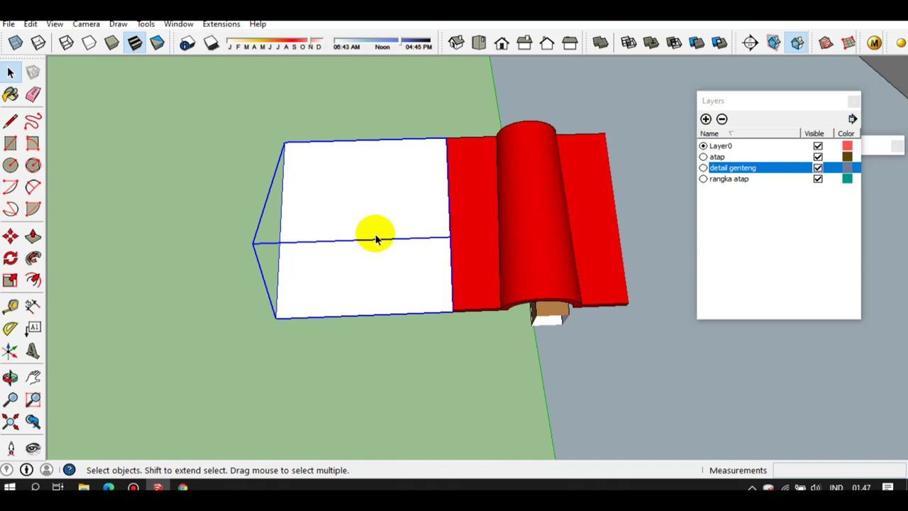
Delete the white face inside the white box group
double_click(415, 252)
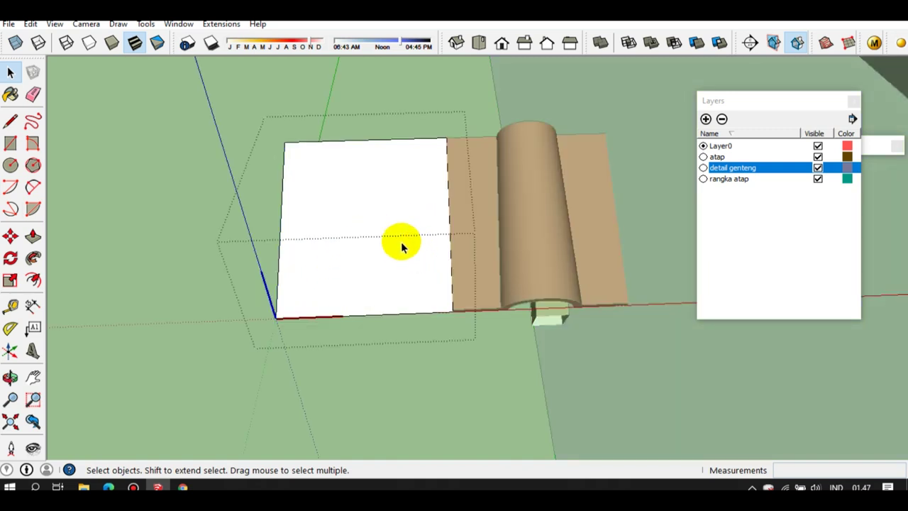
double_click(401, 242)
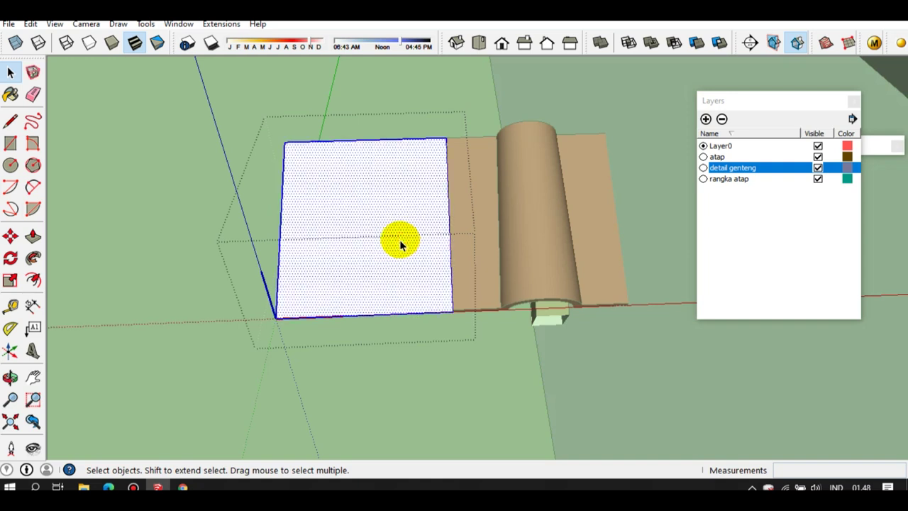
key("Delete")
Paste the copied red tile piece and snap it onto the tan tile's corner
middle_click_drag(401, 243, 581, 234)
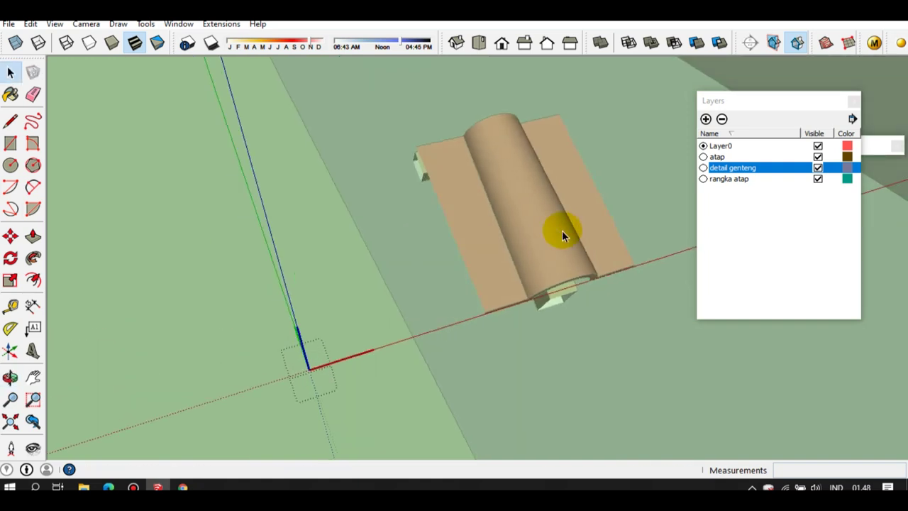
key("ctrl+v")
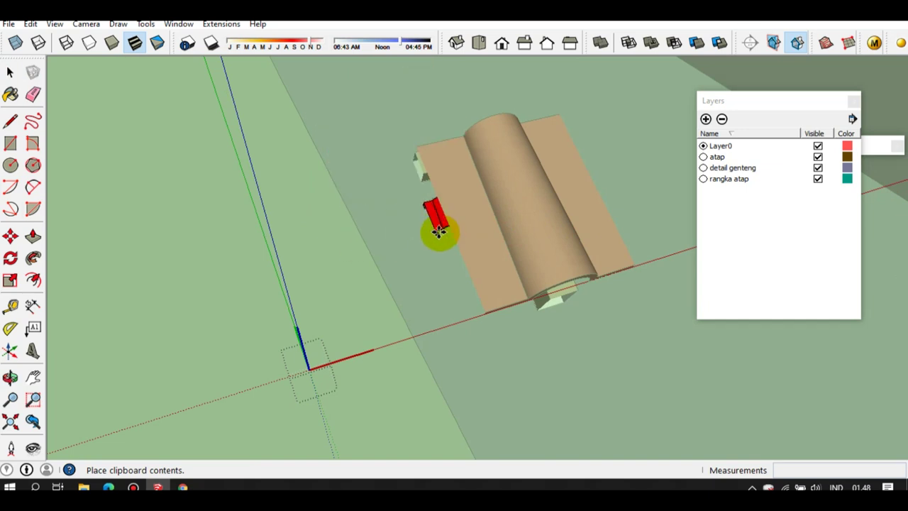
left_click(454, 229)
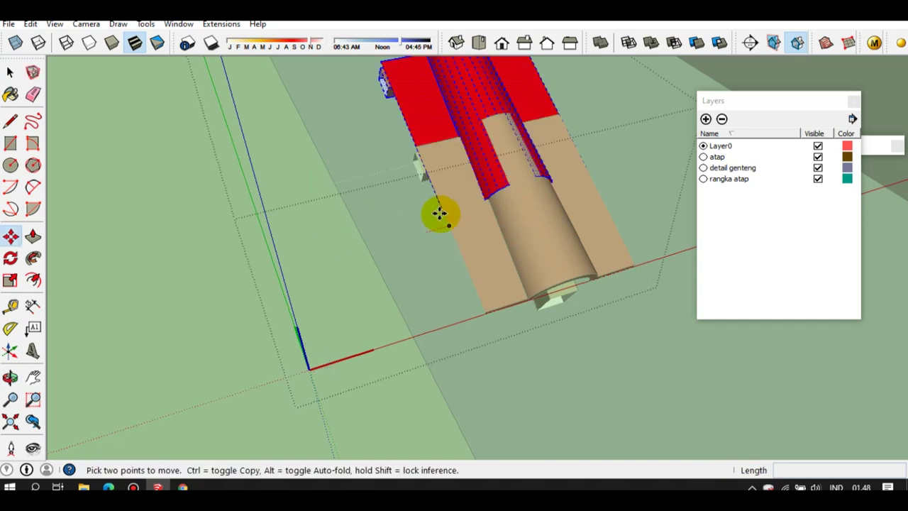
mouse_move(439, 198)
middle_mouse_down()
mouse_move(390, 310)
mouse_move(479, 155)
middle_mouse_up()
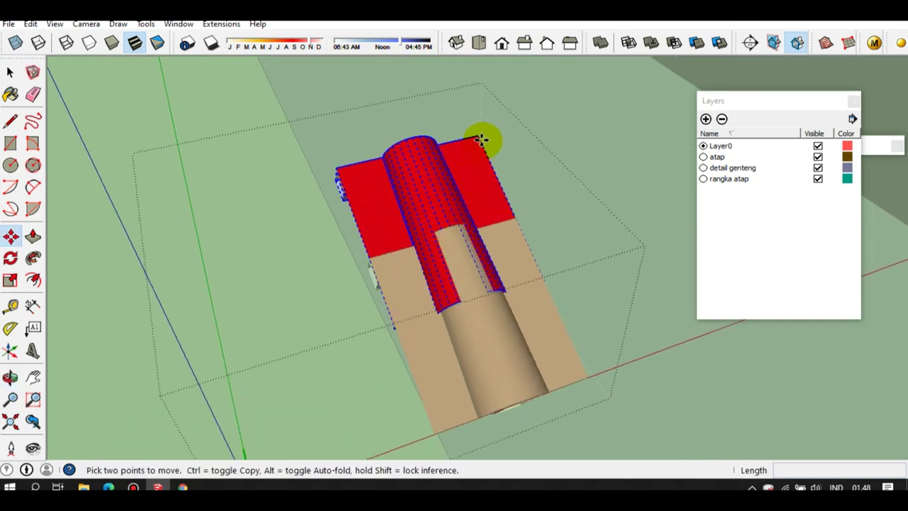
left_click(480, 135)
scroll(377, 227, "up", 3)
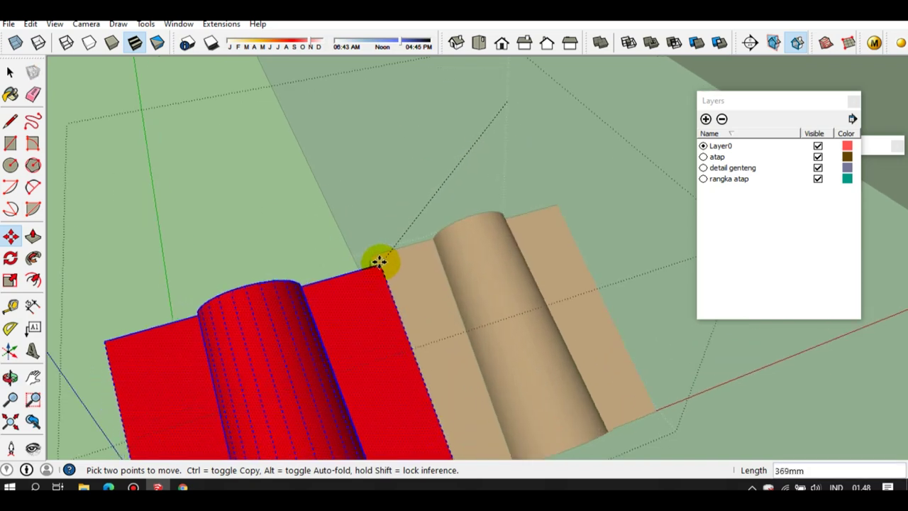
scroll(369, 254, "up", 1)
scroll(372, 257, "up", 2)
scroll(372, 255, "up", 2)
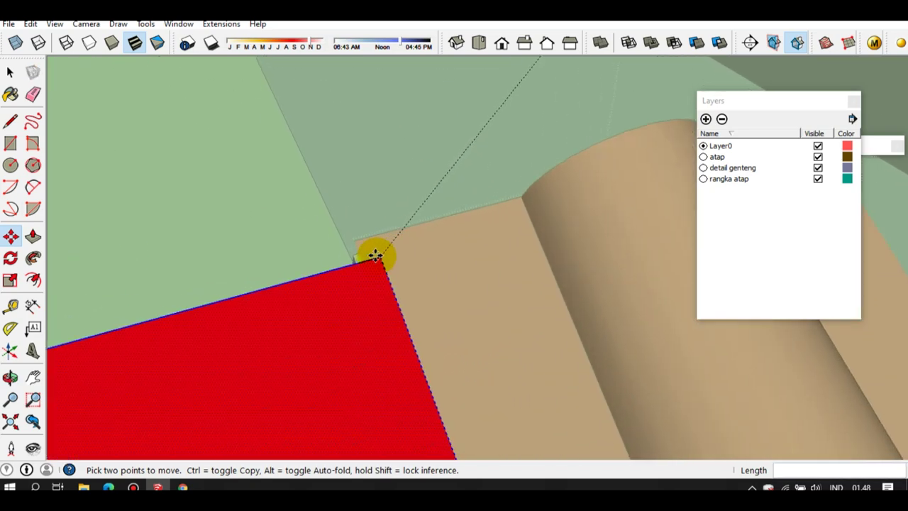
scroll(367, 251, "up", 2)
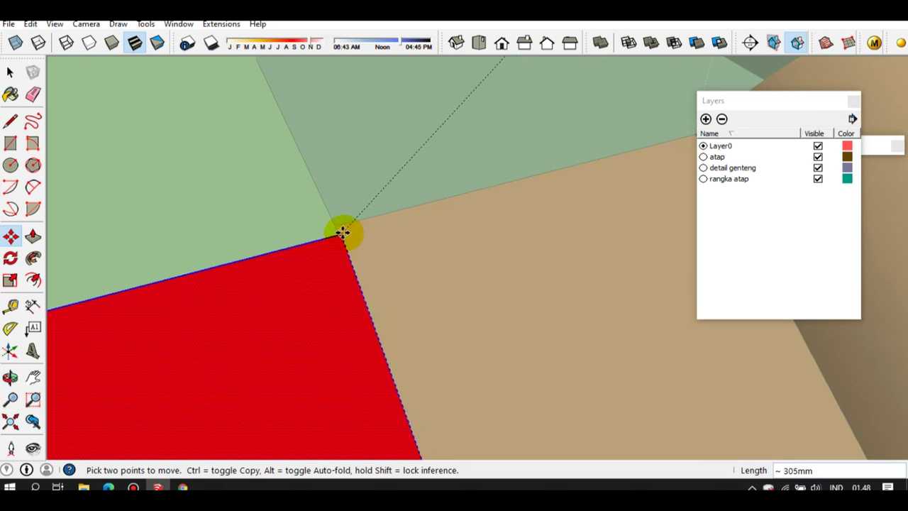
left_click(341, 228)
Clear the selection and review the new red two-tile strip from another angle
key("b")
scroll(416, 248, "down", 3)
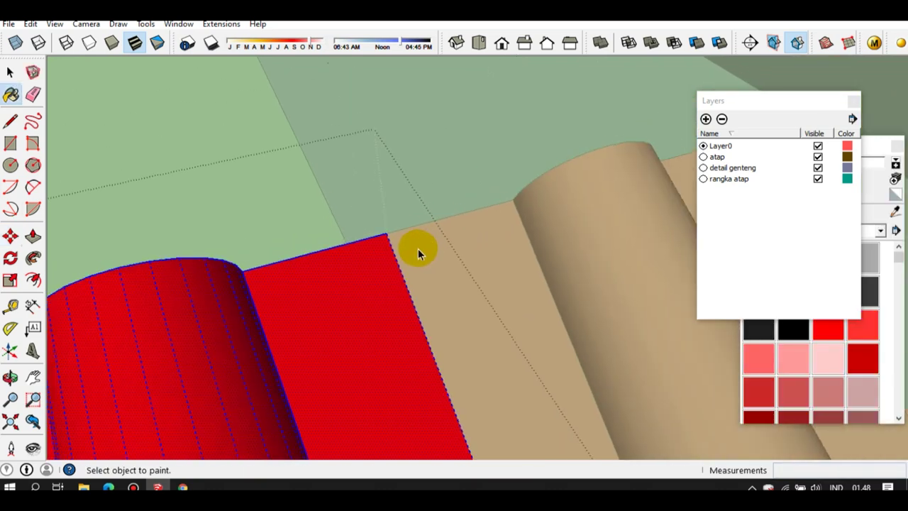
key("space")
scroll(416, 295, "down", 2)
mouse_move(417, 294)
middle_mouse_down()
mouse_move(419, 276)
mouse_move(419, 290)
mouse_move(456, 289)
mouse_move(610, 259)
mouse_move(379, 258)
mouse_move(449, 269)
mouse_move(237, 239)
mouse_move(304, 260)
mouse_move(454, 281)
mouse_move(440, 151)
mouse_move(416, 260)
middle_mouse_up()
key("ctrl+t")
scroll(416, 259, "down", 2)
scroll(415, 263, "down", 2)
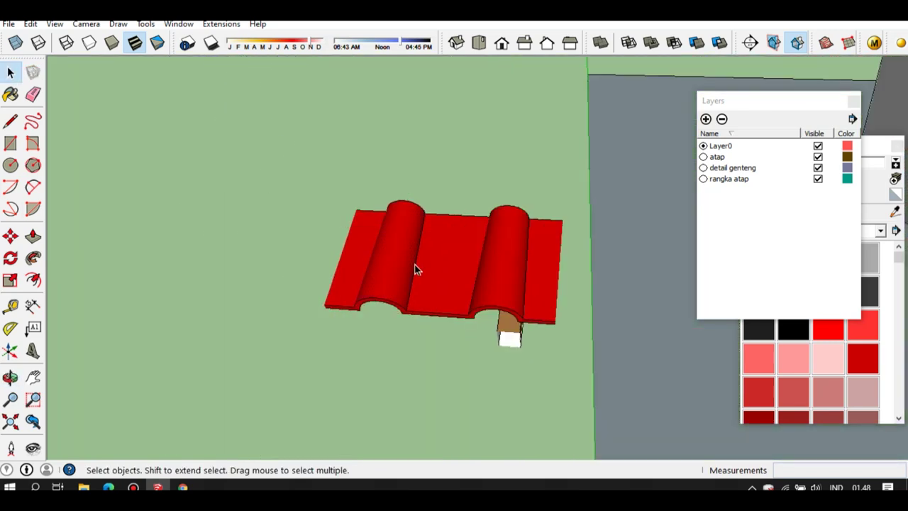
scroll(417, 269, "down", 3)
scroll(435, 263, "down", 3)
Hide the detail genteng layer and inspect the roof battens up close
mouse_move(444, 269)
middle_mouse_down()
mouse_move(361, 284)
mouse_move(383, 280)
middle_mouse_up()
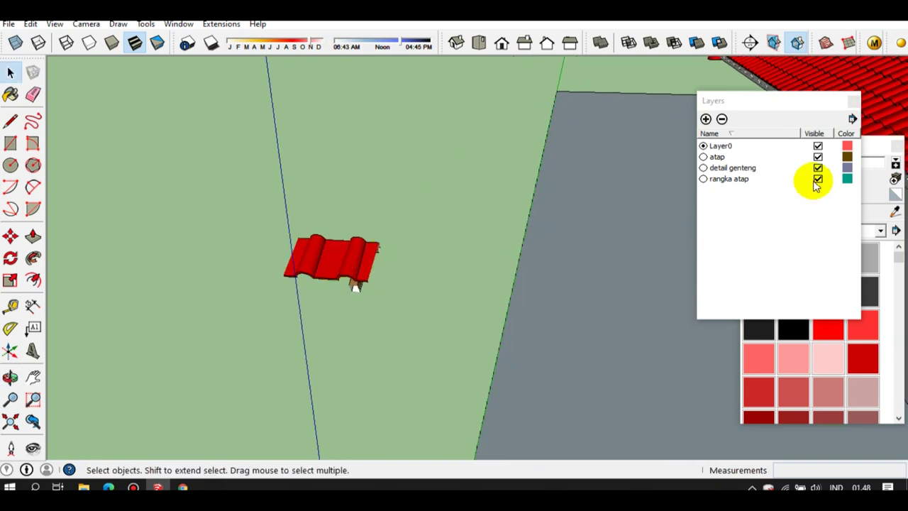
mouse_move(349, 129)
middle_mouse_down()
mouse_move(234, 241)
mouse_move(485, 261)
mouse_move(275, 264)
mouse_move(503, 245)
mouse_move(537, 261)
mouse_move(561, 256)
middle_mouse_up()
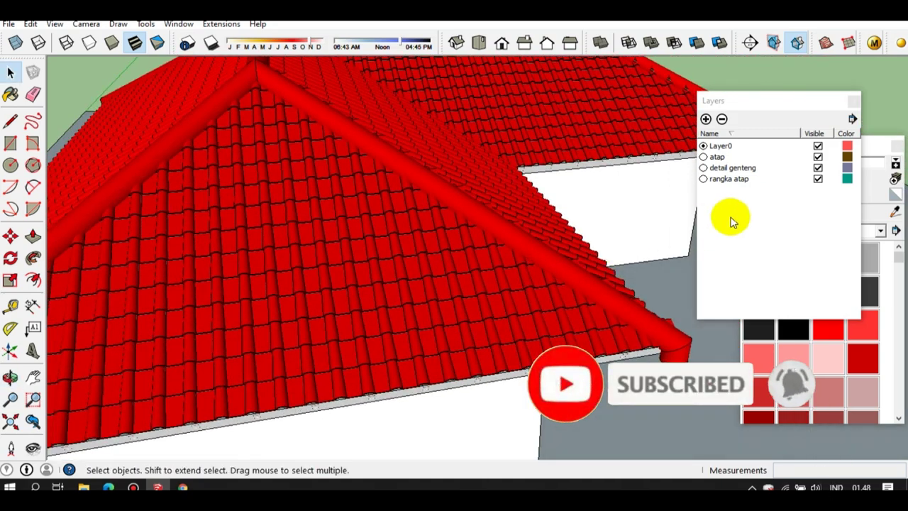
left_click(817, 169)
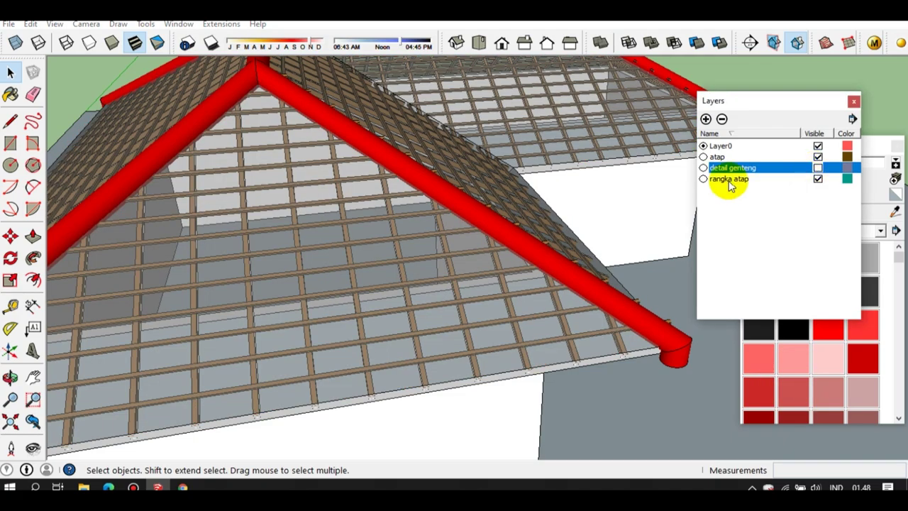
scroll(366, 260, "up", 3)
scroll(374, 265, "up", 3)
mouse_move(374, 265)
middle_mouse_down()
mouse_move(472, 260)
mouse_move(540, 219)
mouse_move(142, 359)
mouse_move(330, 304)
middle_mouse_up()
scroll(442, 275, "down", 3)
scroll(480, 276, "down", 3)
mouse_move(480, 276)
middle_mouse_down()
mouse_move(220, 298)
mouse_move(388, 345)
mouse_move(400, 312)
middle_mouse_up()
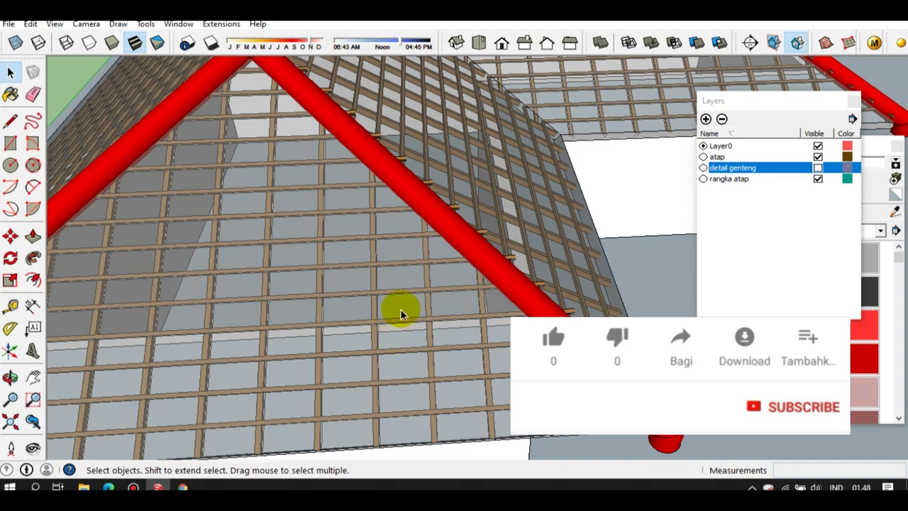
scroll(393, 286, "down", 3)
Toggle detail genteng and rangka atap visibility so both layers end up hidden
left_click(818, 168)
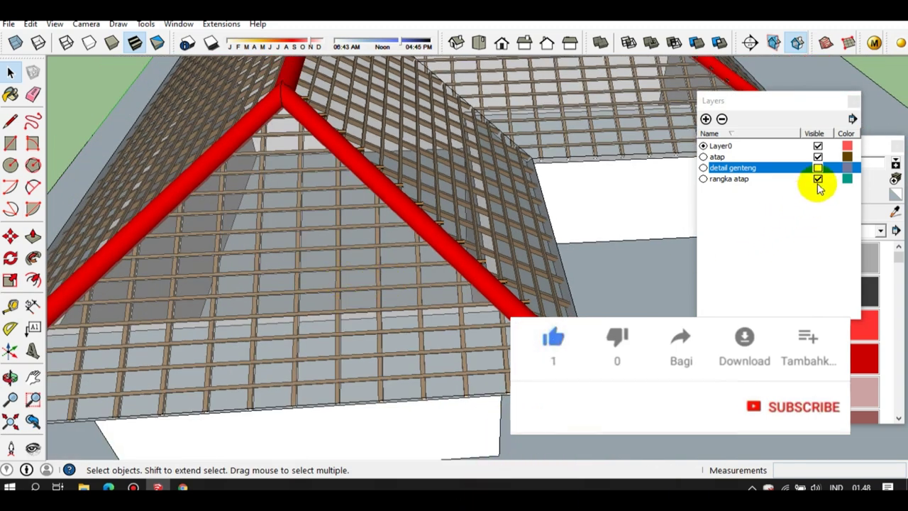
left_click(818, 179)
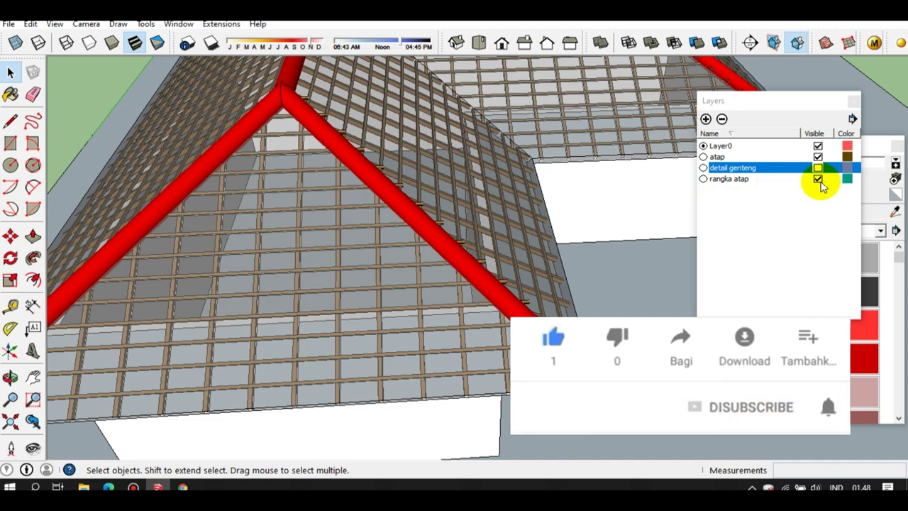
left_click(818, 169)
left_click(818, 179)
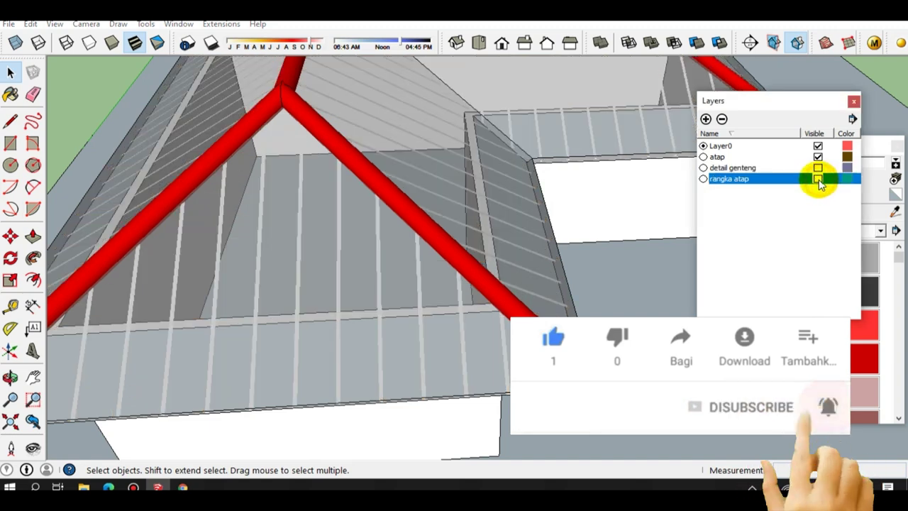
left_click(317, 260)
mouse_move(317, 260)
middle_mouse_down()
mouse_move(405, 270)
mouse_move(371, 282)
middle_mouse_up()
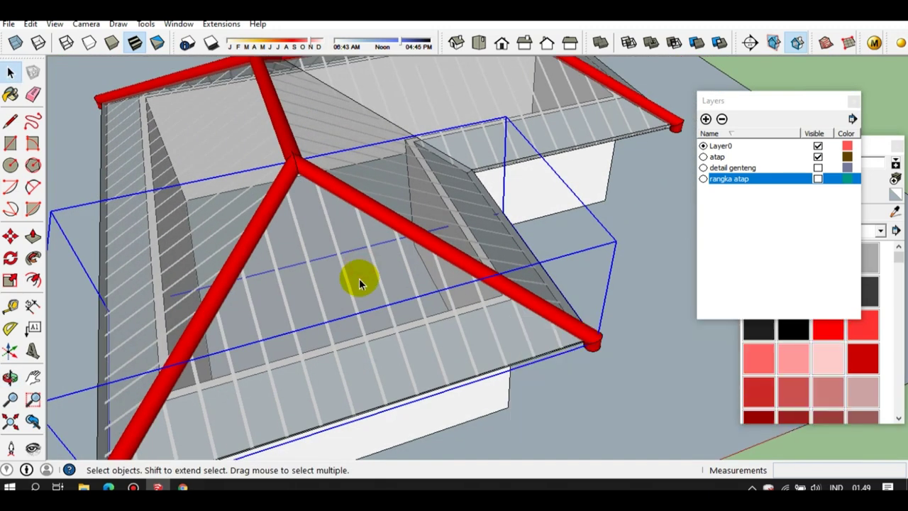
double_click(359, 277)
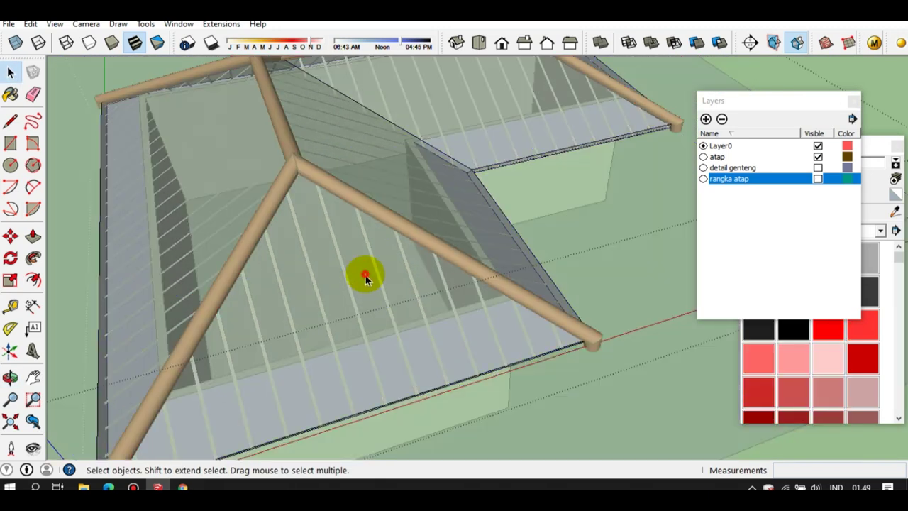
scroll(273, 256, "up", 2)
scroll(221, 231, "up", 2)
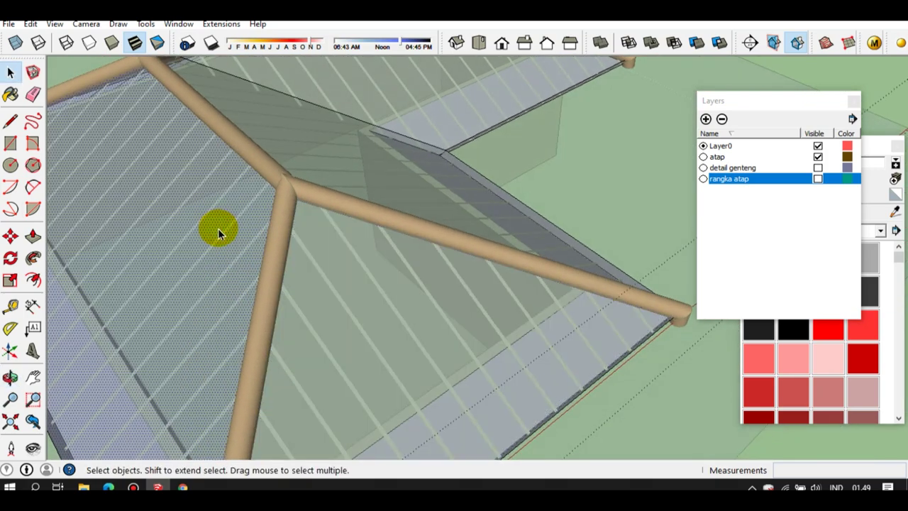
scroll(319, 256, "down", 3)
scroll(359, 234, "down", 2)
left_click(359, 234)
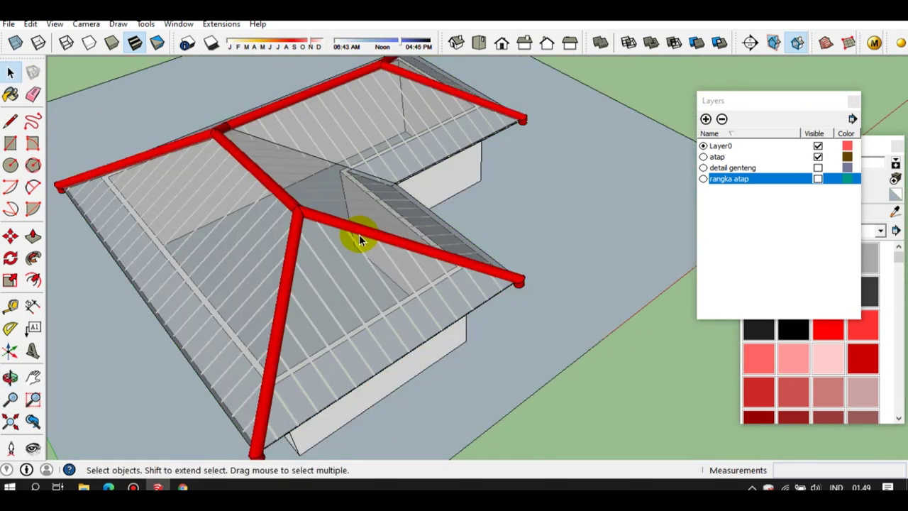
scroll(359, 234, "down", 3)
scroll(518, 234, "up", 3)
mouse_move(519, 235)
middle_mouse_down()
mouse_move(273, 215)
mouse_move(391, 258)
mouse_move(371, 233)
middle_mouse_up()
scroll(276, 213, "down", 3)
scroll(376, 199, "up", 3)
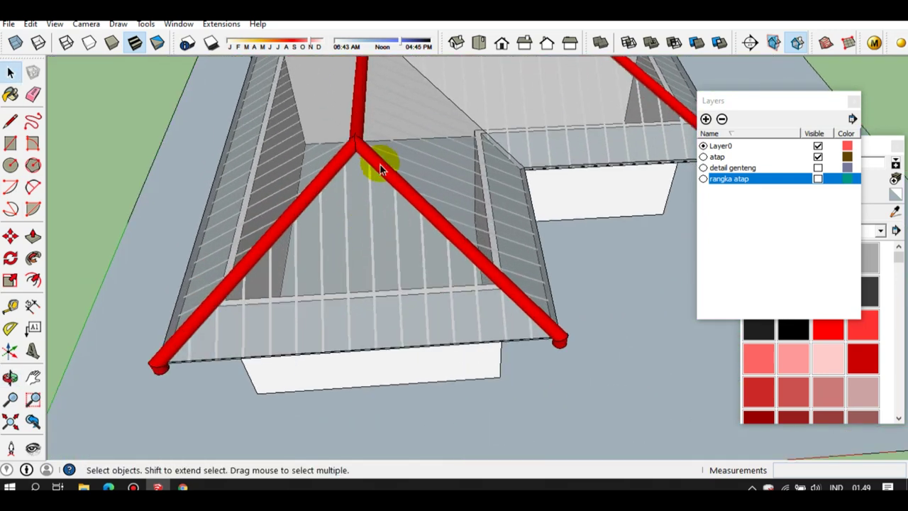
scroll(376, 193, "up", 2)
scroll(376, 194, "up", 2)
scroll(380, 223, "up", 2)
mouse_move(382, 219)
middle_mouse_down()
mouse_move(415, 217)
mouse_move(381, 205)
middle_mouse_up()
mouse_move(432, 226)
middle_mouse_down()
mouse_move(301, 220)
mouse_move(527, 172)
mouse_move(446, 208)
mouse_move(374, 223)
middle_mouse_up()
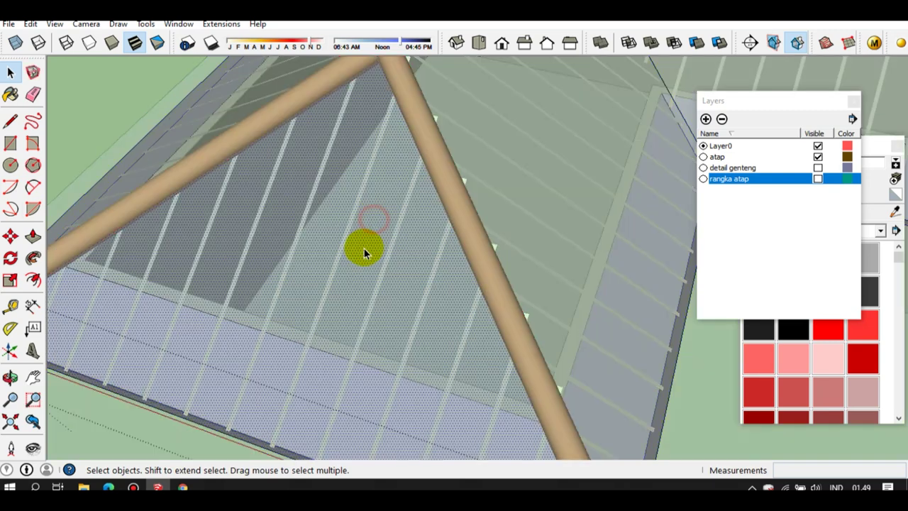
scroll(363, 248, "down", 2)
scroll(355, 243, "down", 2)
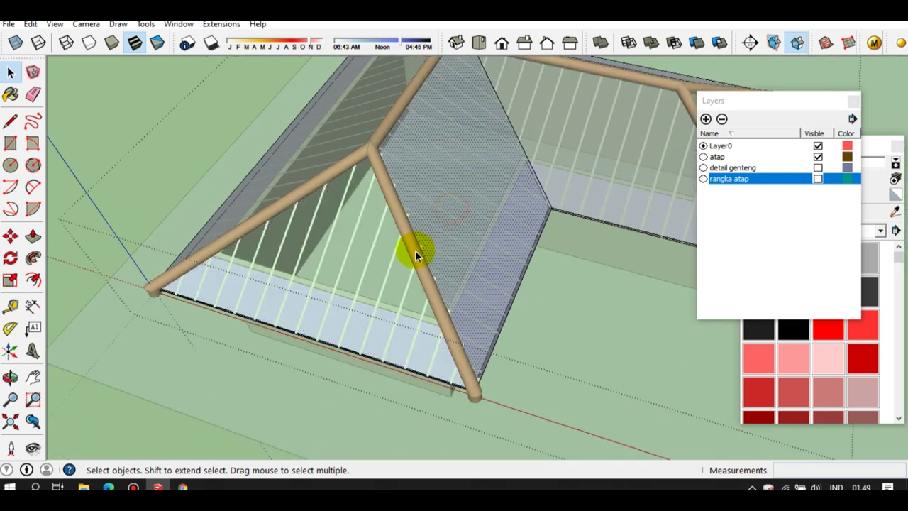
scroll(415, 250, "down", 3)
middle_click_drag(359, 222, 513, 169)
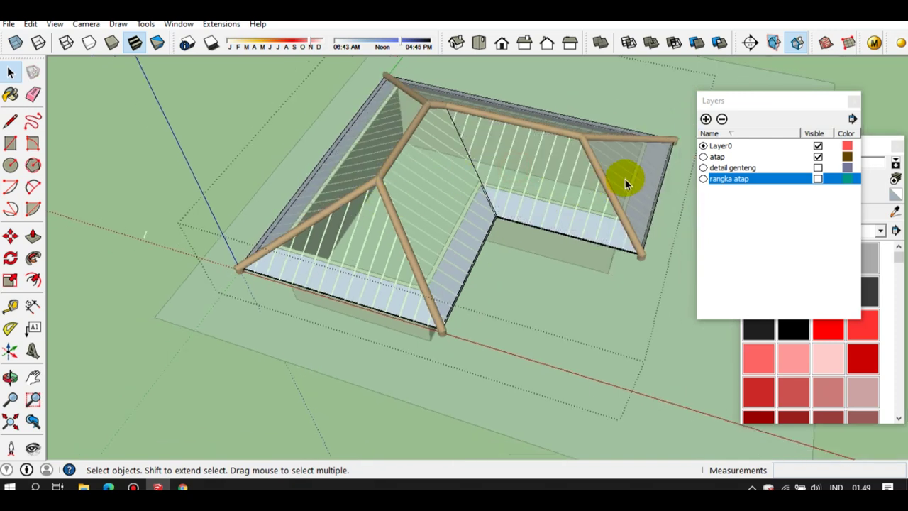
mouse_move(587, 165)
middle_mouse_down()
mouse_move(293, 208)
mouse_move(639, 166)
middle_mouse_up()
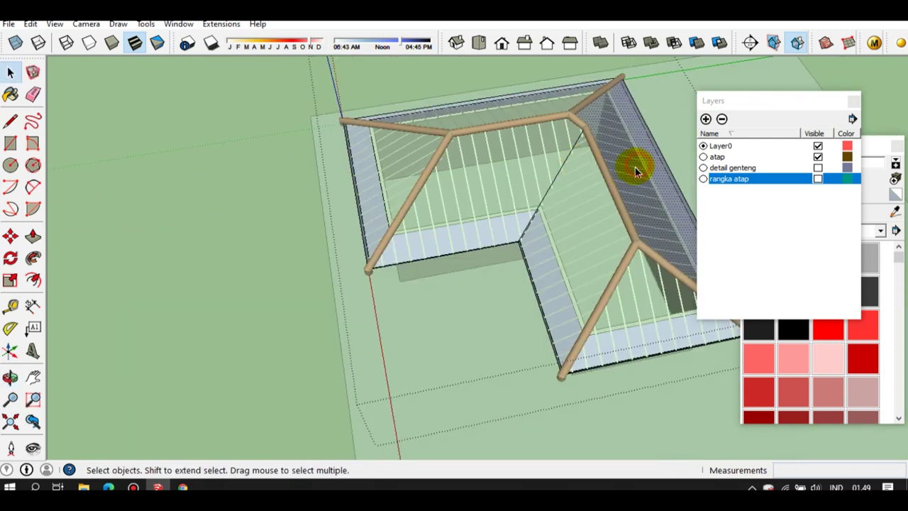
left_click(635, 167)
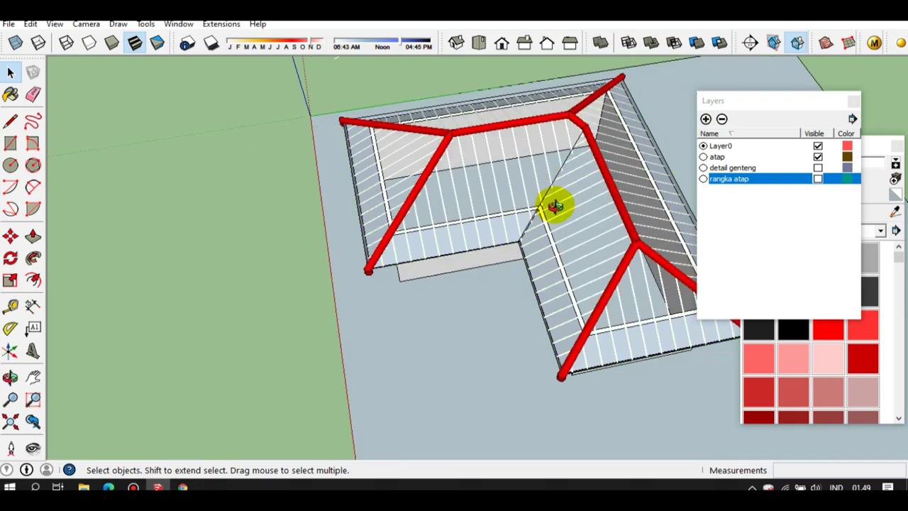
middle_click_drag(532, 203, 645, 187)
left_click(818, 179)
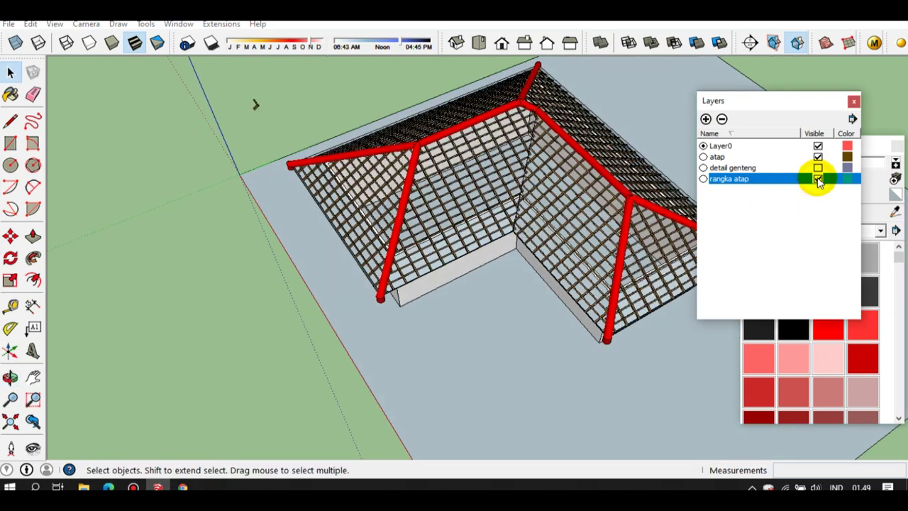
Show the detail genteng layer and zoom in on the roof hip
middle_click_drag(562, 209, 342, 243)
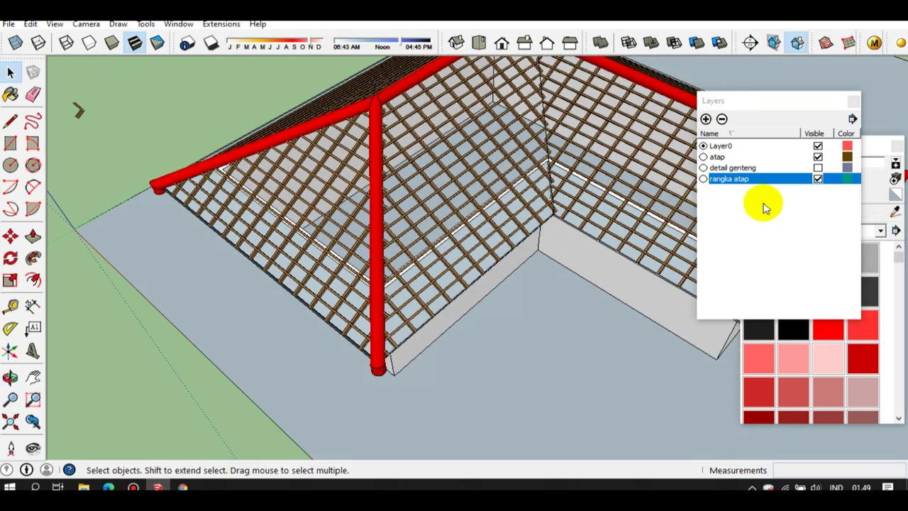
left_click(818, 167)
scroll(375, 251, "up", 2)
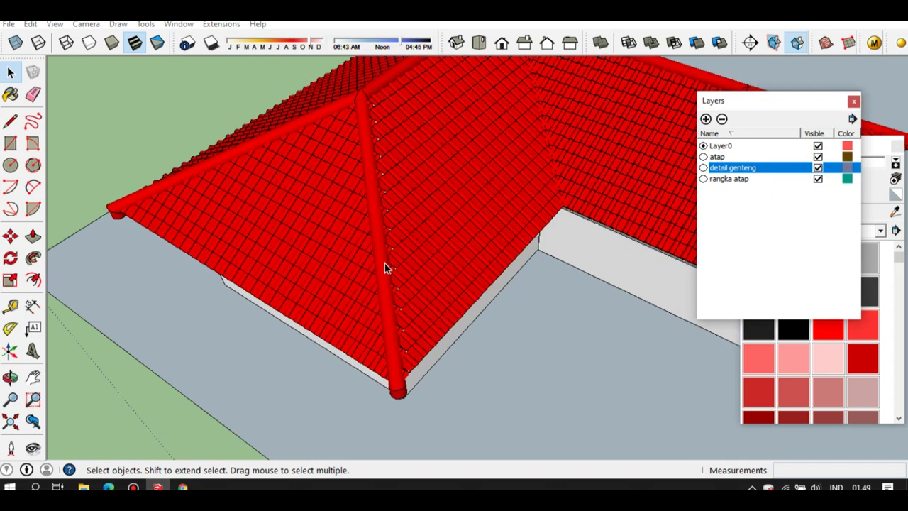
scroll(391, 267, "up", 3)
scroll(393, 258, "up", 3)
scroll(396, 258, "up", 3)
middle_click_drag(395, 259, 340, 227)
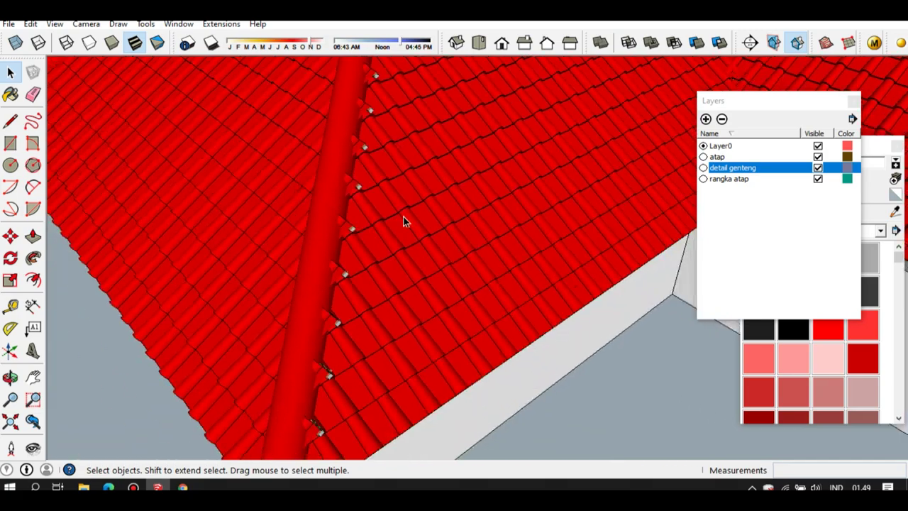
scroll(403, 221, "down", 5)
middle_click_drag(357, 227, 463, 263)
scroll(356, 230, "up", 3)
scroll(353, 228, "up", 3)
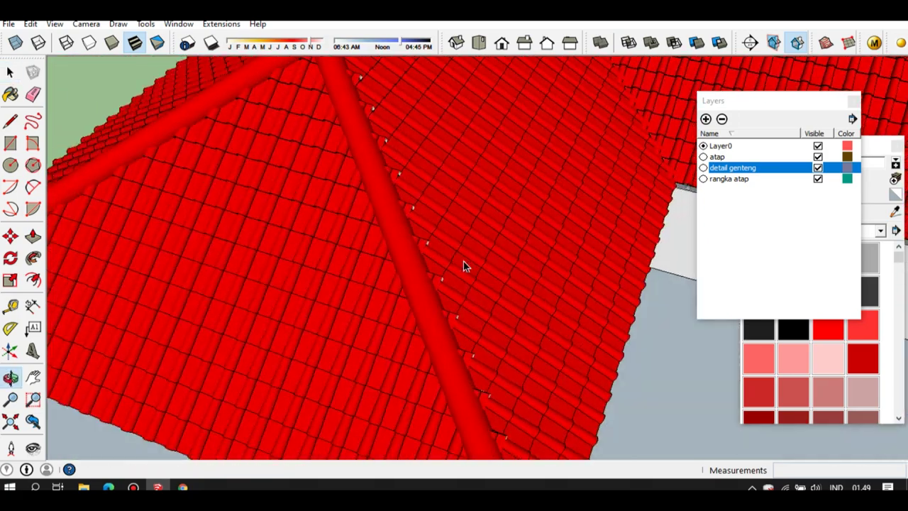
scroll(371, 251, "down", 3)
scroll(426, 250, "up", 3)
scroll(452, 253, "down", 1)
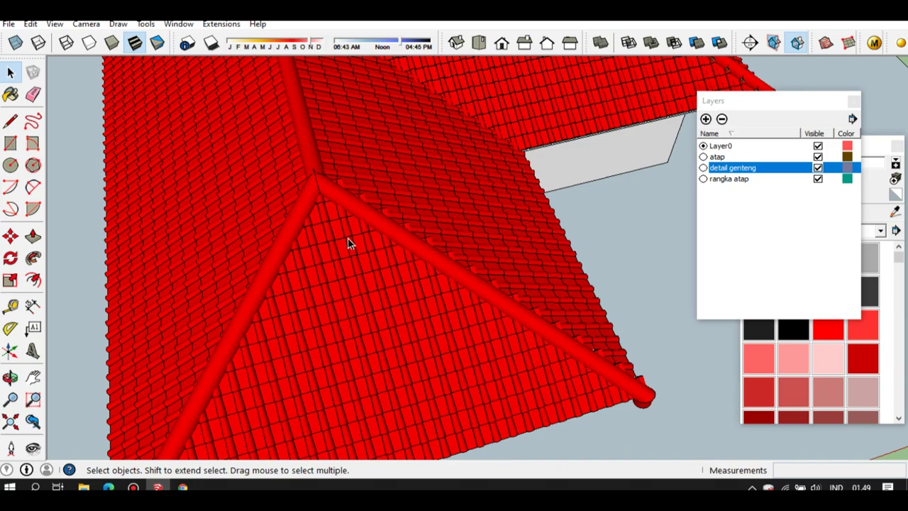
scroll(371, 192, "up", 1)
scroll(357, 185, "up", 2)
scroll(383, 211, "up", 3)
Stand the ridge upright in view and open the tiled roof group for editing
mouse_move(383, 211)
middle_mouse_down()
mouse_move(128, 162)
mouse_move(399, 239)
middle_mouse_up()
scroll(400, 239, "up", 2)
scroll(361, 204, "up", 2)
scroll(361, 203, "down", 2)
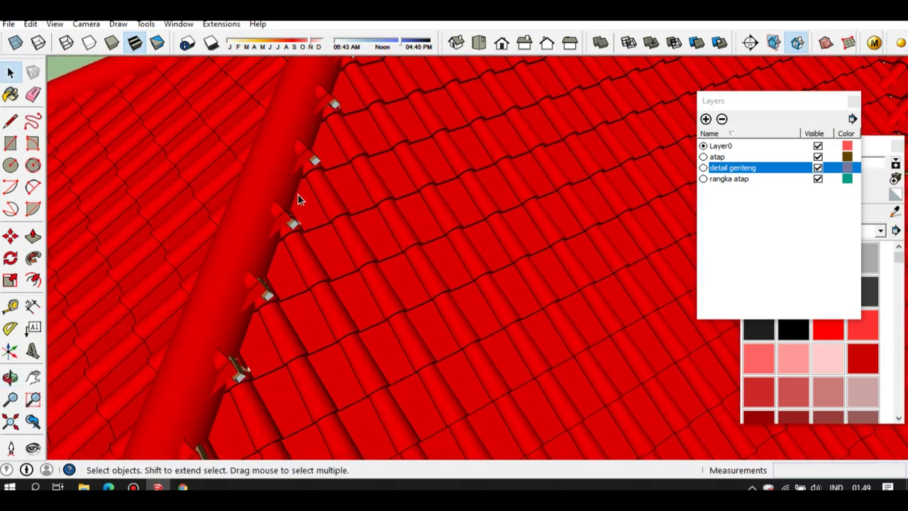
scroll(397, 218, "down", 2)
scroll(381, 227, "down", 2)
scroll(209, 256, "down", 1)
mouse_move(209, 256)
middle_mouse_down()
mouse_move(284, 239)
mouse_move(269, 256)
middle_mouse_up()
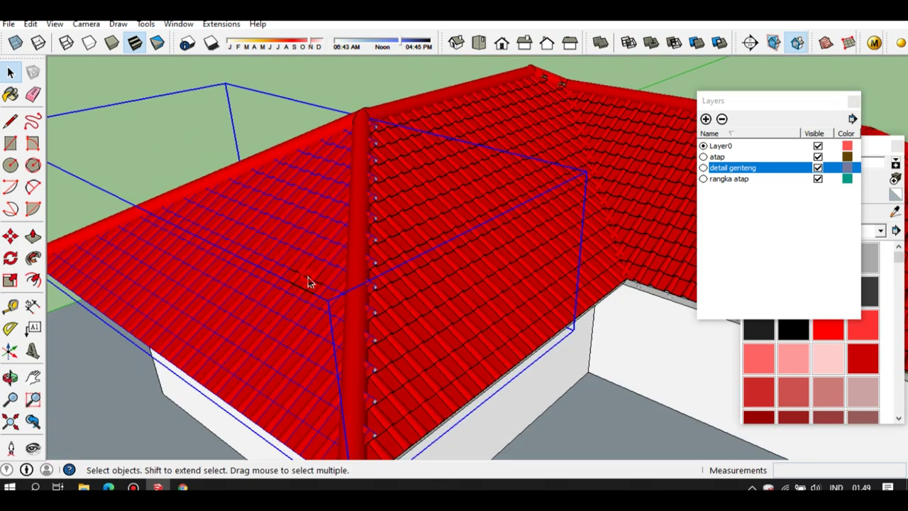
double_click(308, 278)
Frame the hip ridge and select the lower ridge cap pieces
middle_click(354, 367)
mouse_move(379, 276)
middle_mouse_down()
mouse_move(377, 340)
mouse_move(416, 365)
mouse_move(404, 364)
middle_mouse_up()
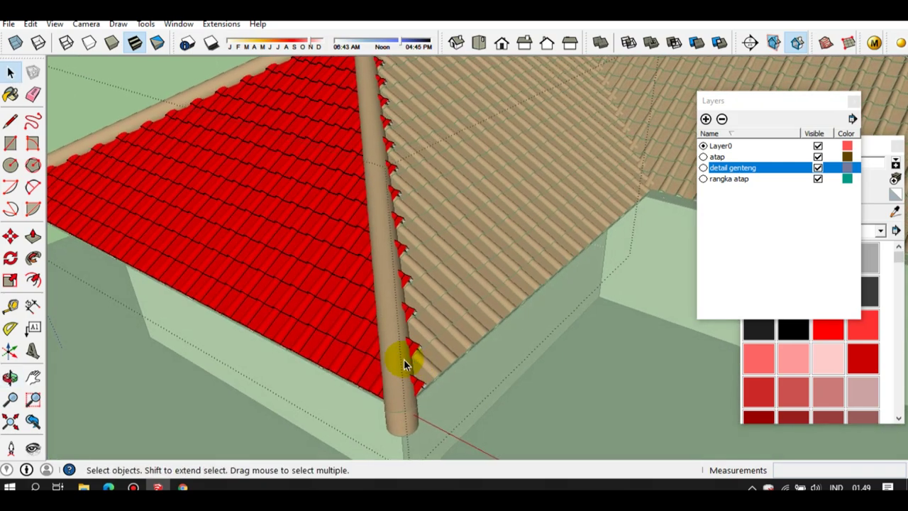
left_click_drag(462, 418, 439, 332)
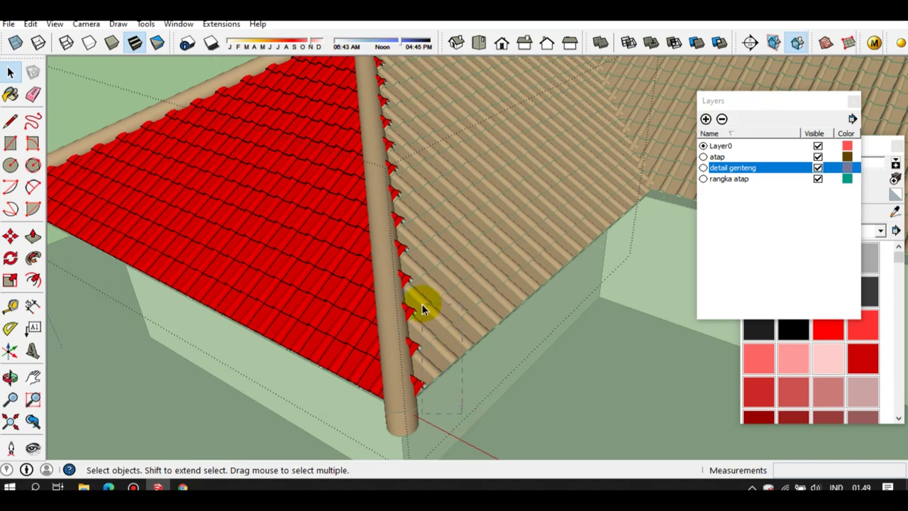
mouse_move(388, 328)
middle_mouse_down()
mouse_move(363, 440)
mouse_move(366, 417)
middle_mouse_up()
mouse_move(368, 373)
middle_mouse_down()
mouse_move(399, 304)
mouse_move(401, 319)
middle_mouse_up()
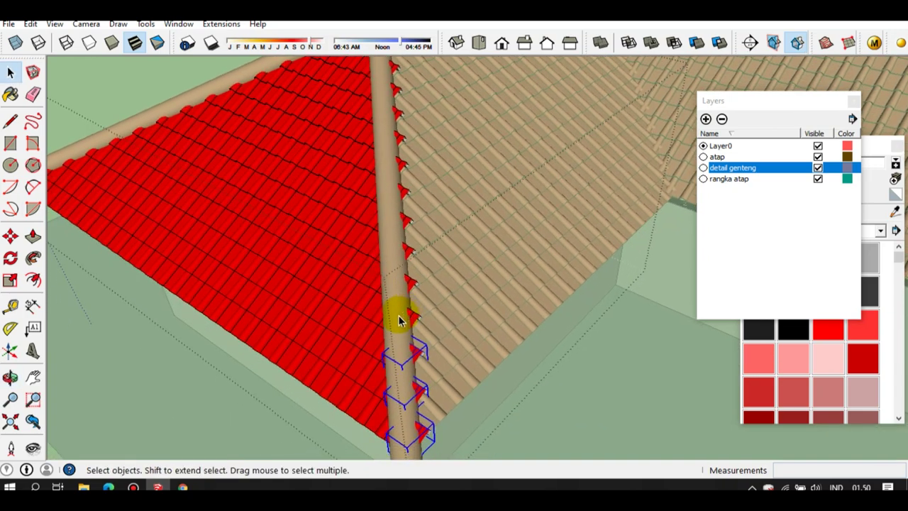
mouse_move(399, 320)
middle_mouse_down()
mouse_move(341, 324)
mouse_move(403, 323)
middle_mouse_up()
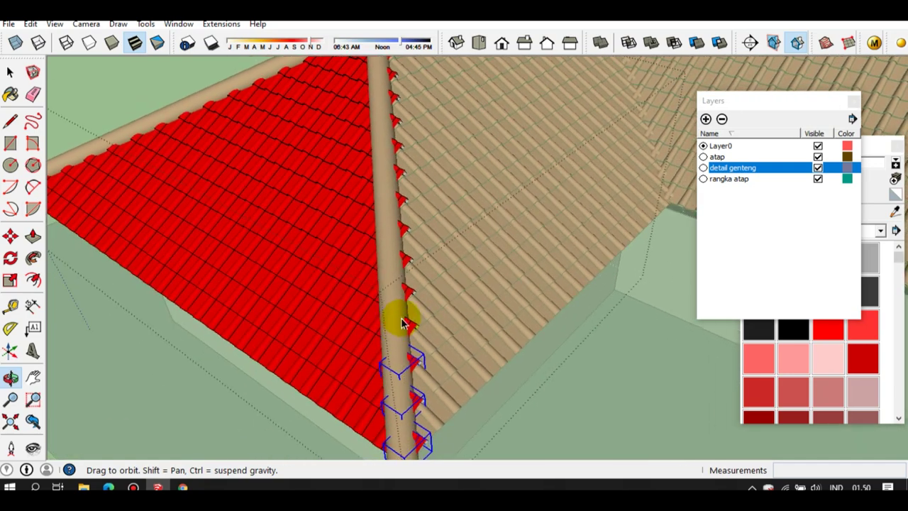
scroll(402, 323, "up", 2)
scroll(401, 323, "down", 2)
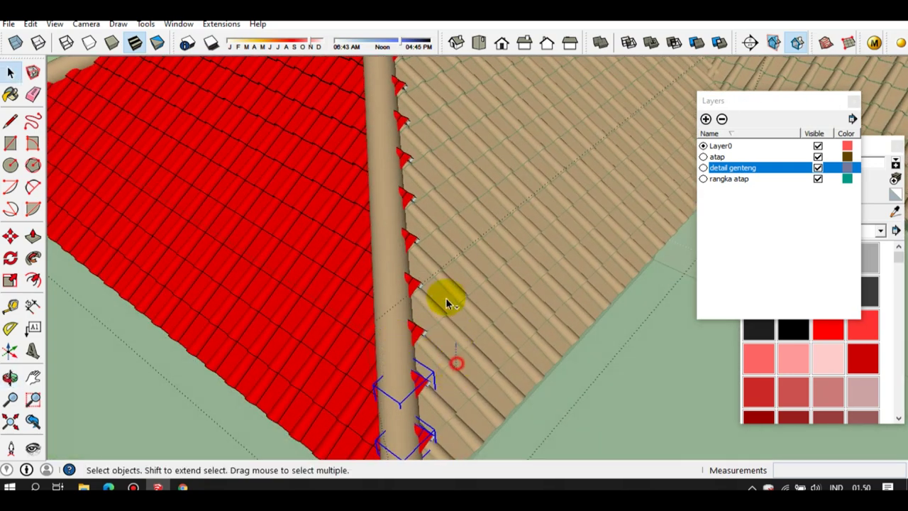
mouse_move(385, 273)
middle_mouse_down()
mouse_move(345, 399)
mouse_move(425, 354)
middle_mouse_up()
Add the remaining ridge cap pieces higher up the ridge to the selection
left_click_drag(434, 362, 385, 255)
mouse_move(325, 290)
middle_mouse_down()
mouse_move(319, 390)
mouse_move(421, 353)
middle_mouse_up()
left_click_drag(423, 352, 376, 225)
mouse_move(349, 289)
middle_mouse_down()
mouse_move(336, 404)
mouse_move(427, 345)
middle_mouse_up()
left_click_drag(428, 290, 369, 197)
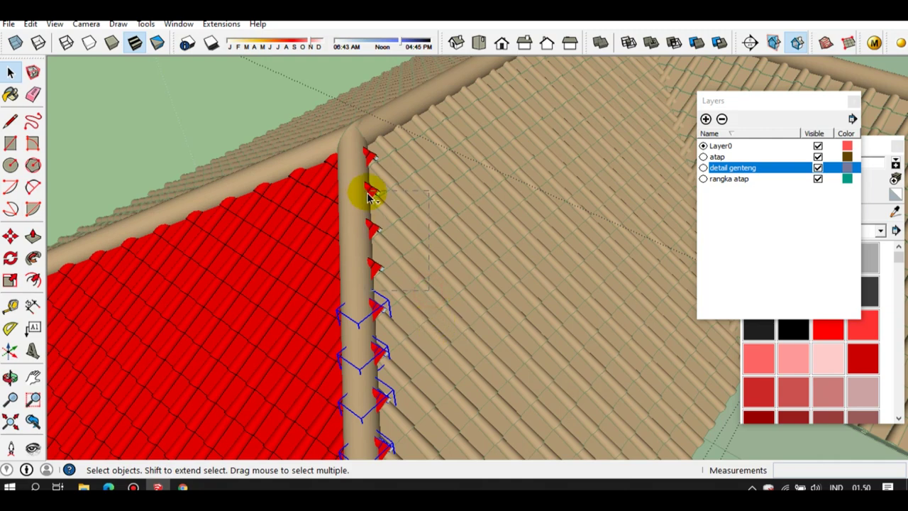
mouse_move(371, 253)
middle_mouse_down()
mouse_move(407, 216)
mouse_move(361, 259)
mouse_move(365, 196)
mouse_move(362, 233)
middle_mouse_up()
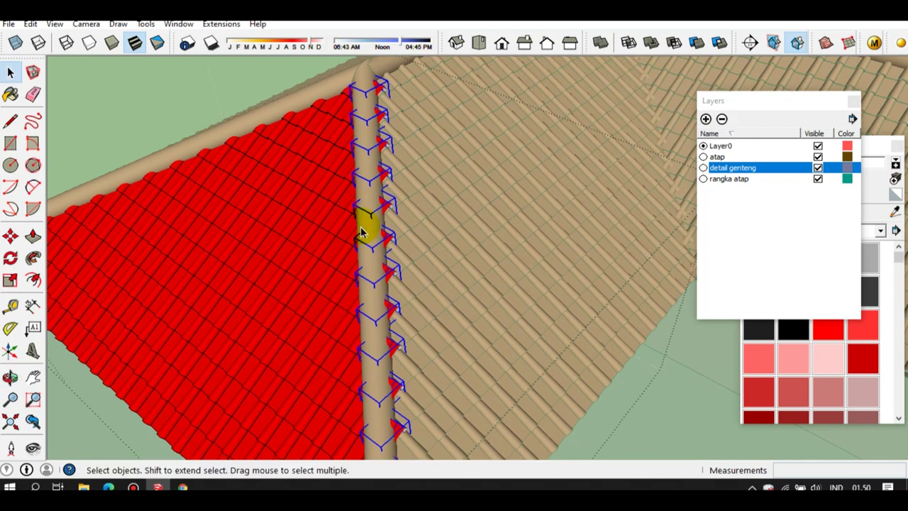
scroll(392, 317, "up", 2)
Make the selected ridge pieces unique and open one ridge cap for editing
right_click(392, 317)
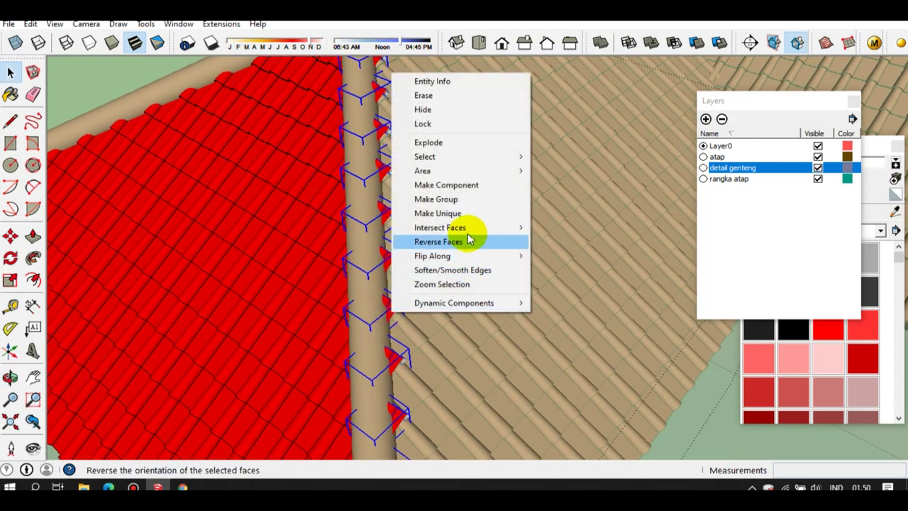
left_click(455, 214)
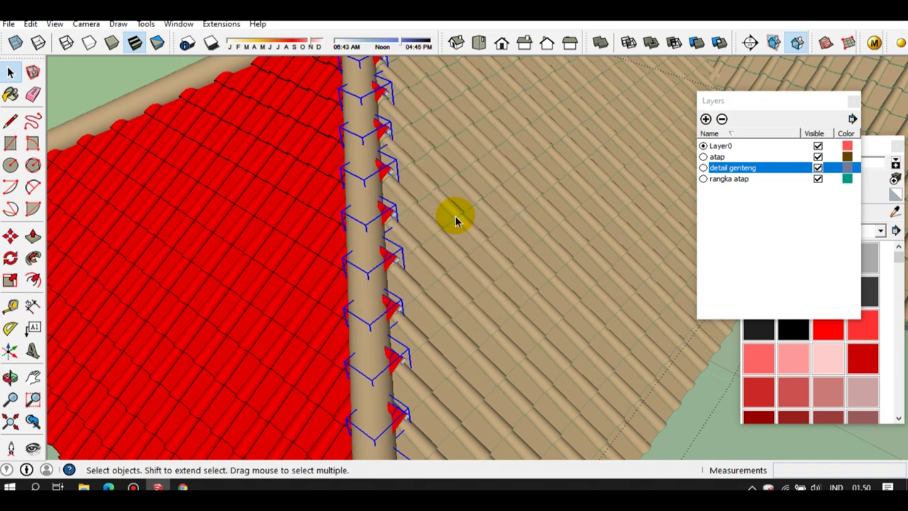
double_click(393, 317)
scroll(388, 315, "up", 2)
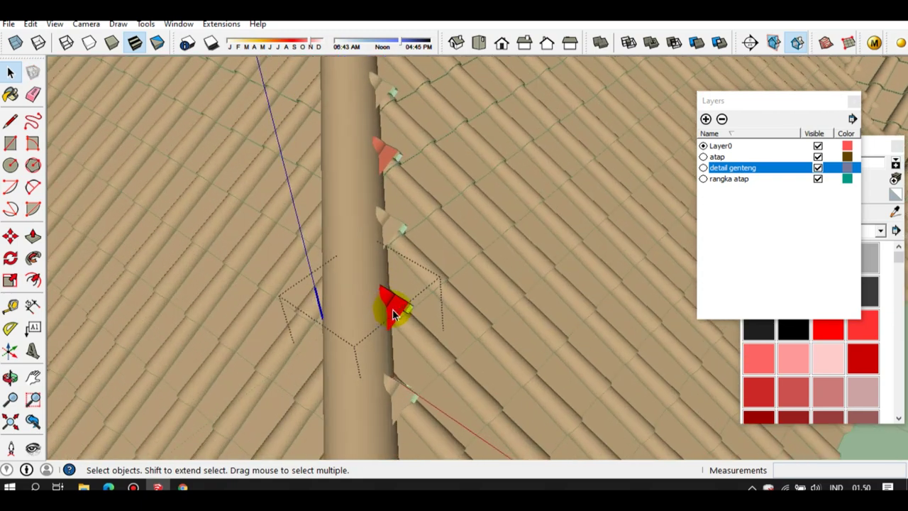
scroll(393, 314, "up", 1)
scroll(419, 340, "up", 1)
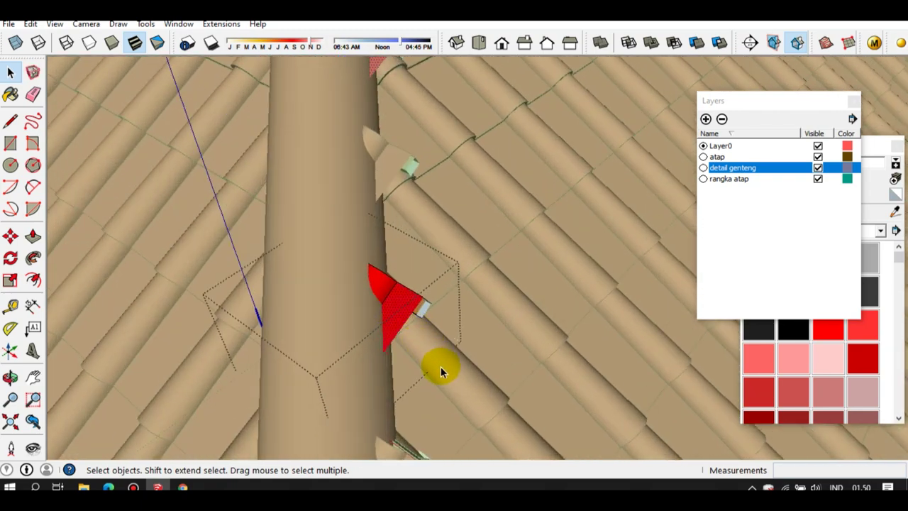
Intersect the red cutting piece with the model
left_click_drag(407, 277, 217, 228)
right_click(396, 299)
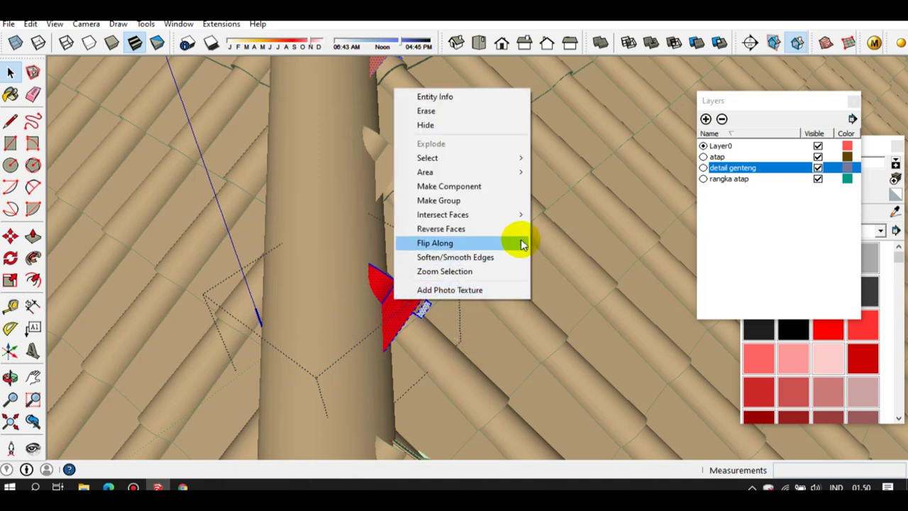
mouse_move(443, 214)
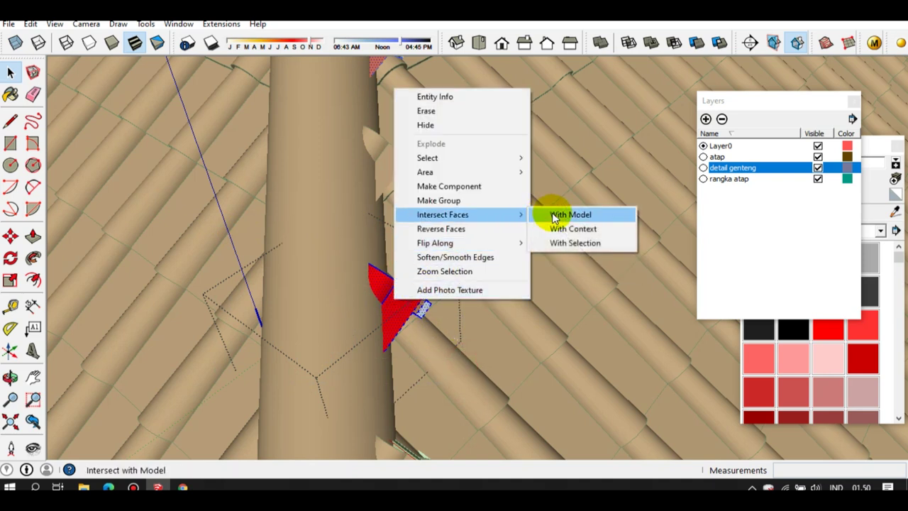
left_click(552, 217)
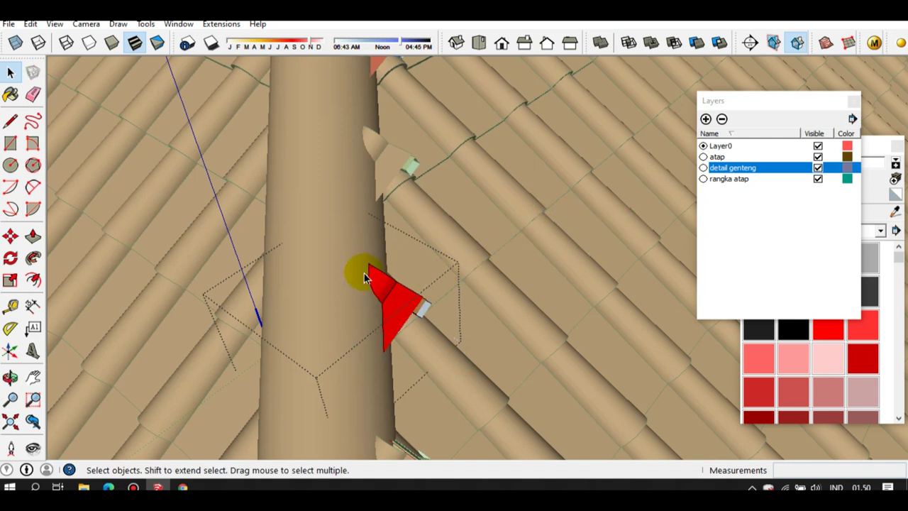
Turn the red cutting piece into a group and delete it
left_click_drag(355, 244, 395, 305)
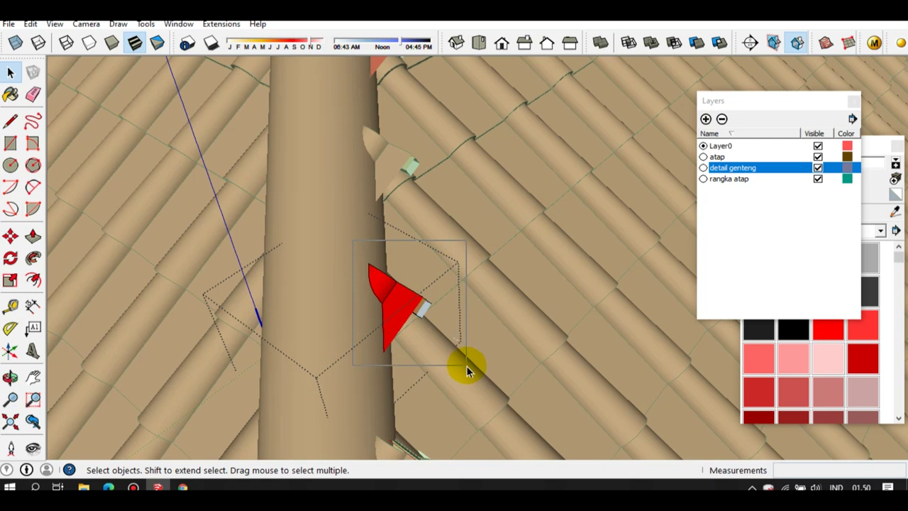
left_click_drag(466, 365, 467, 366)
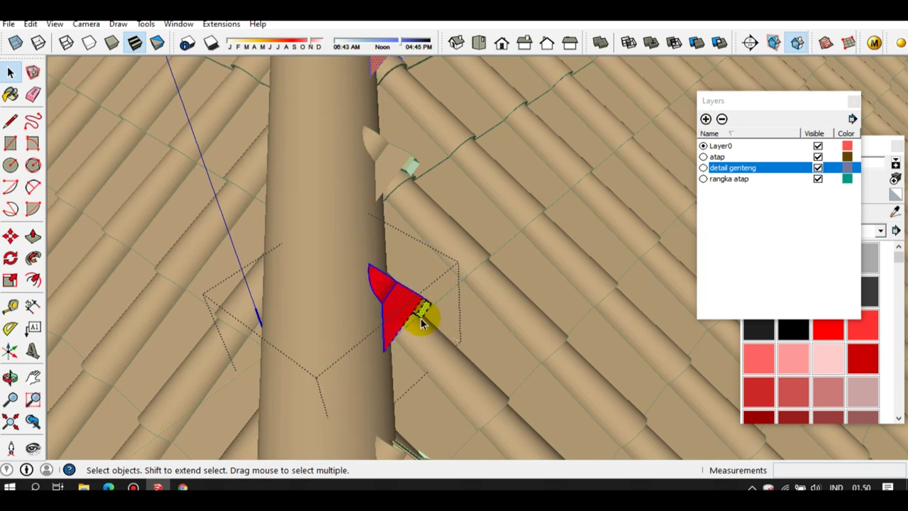
right_click(402, 306)
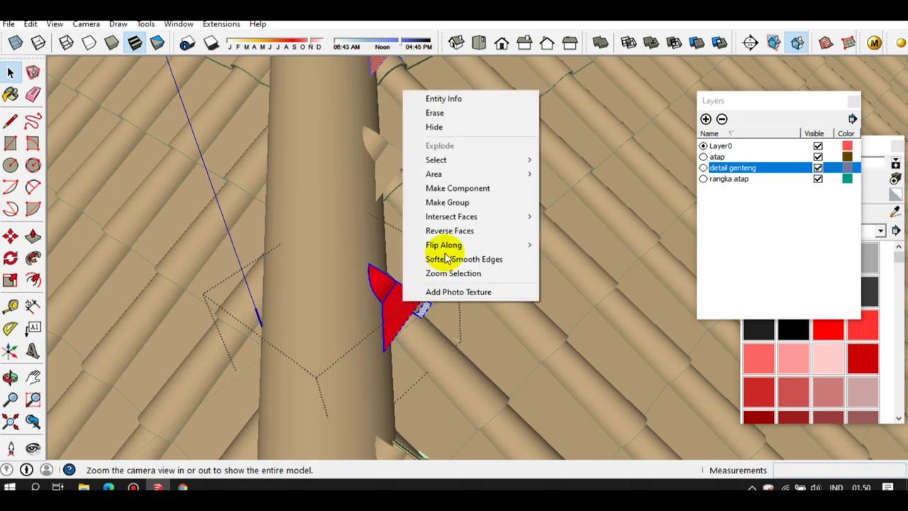
left_click(458, 204)
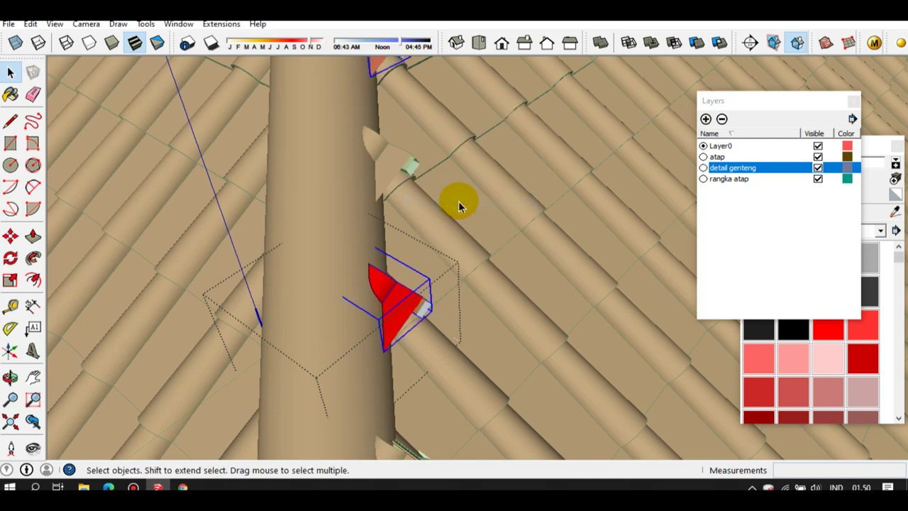
key("Delete")
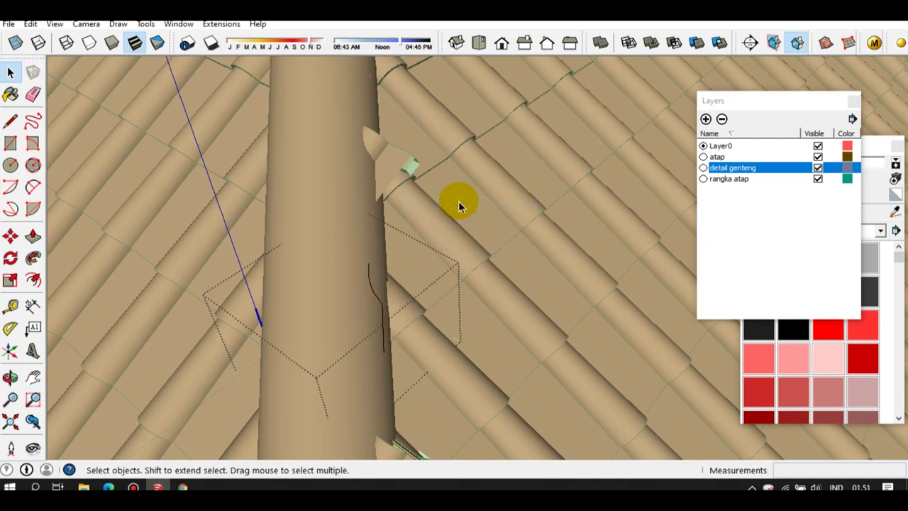
Erase the stray intersection curve across the rounded ridge cap
mouse_move(380, 299)
middle_mouse_down()
mouse_move(349, 270)
mouse_move(381, 270)
middle_mouse_up()
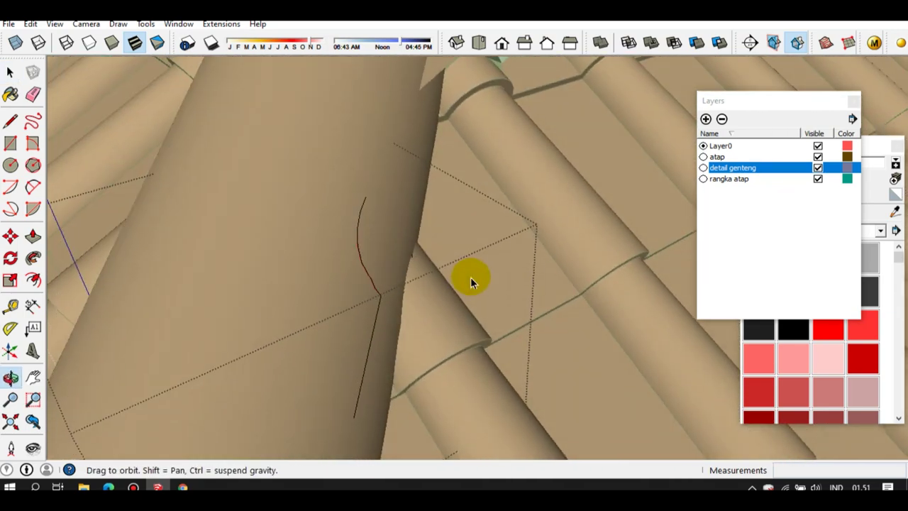
mouse_move(379, 259)
middle_mouse_down()
mouse_move(427, 290)
mouse_move(491, 280)
mouse_move(395, 258)
mouse_move(434, 249)
middle_mouse_up()
scroll(436, 284, "up", 3)
scroll(443, 282, "up", 3)
scroll(434, 250, "up", 2)
scroll(376, 267, "up", 1)
scroll(419, 260, "up", 1)
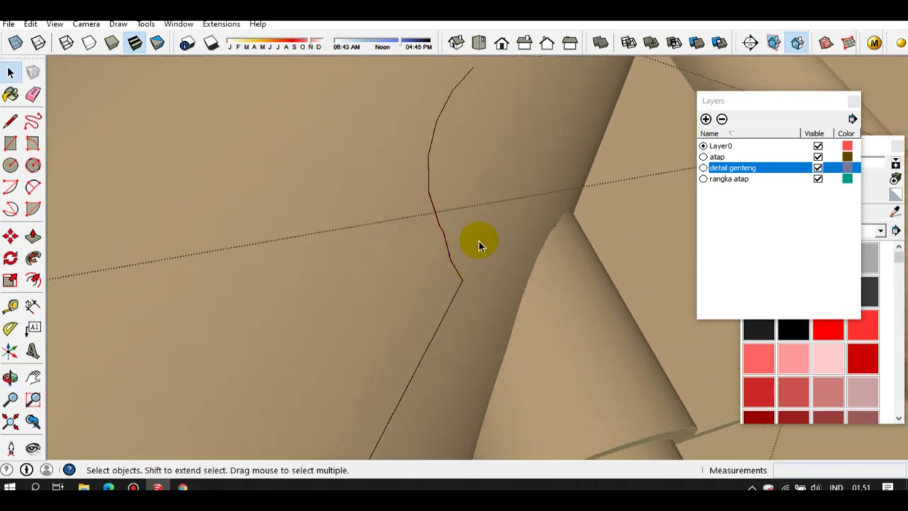
scroll(477, 245, "down", 2)
scroll(487, 228, "down", 2)
scroll(472, 248, "up", 3)
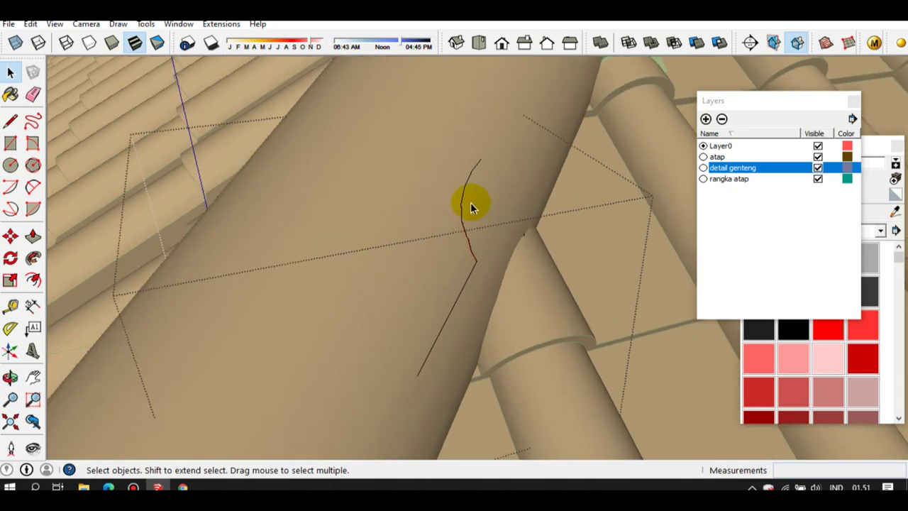
scroll(470, 202, "up", 1)
scroll(468, 197, "down", 4)
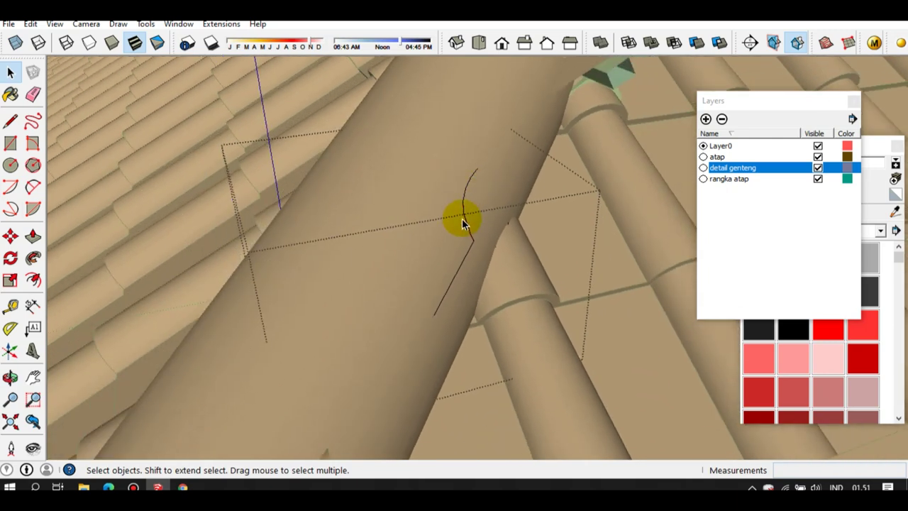
key("e")
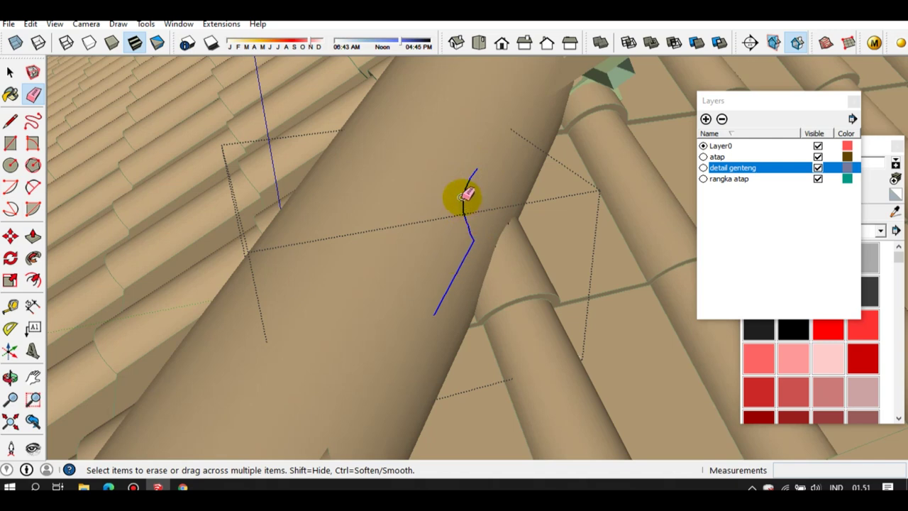
left_click_drag(471, 188, 533, 188)
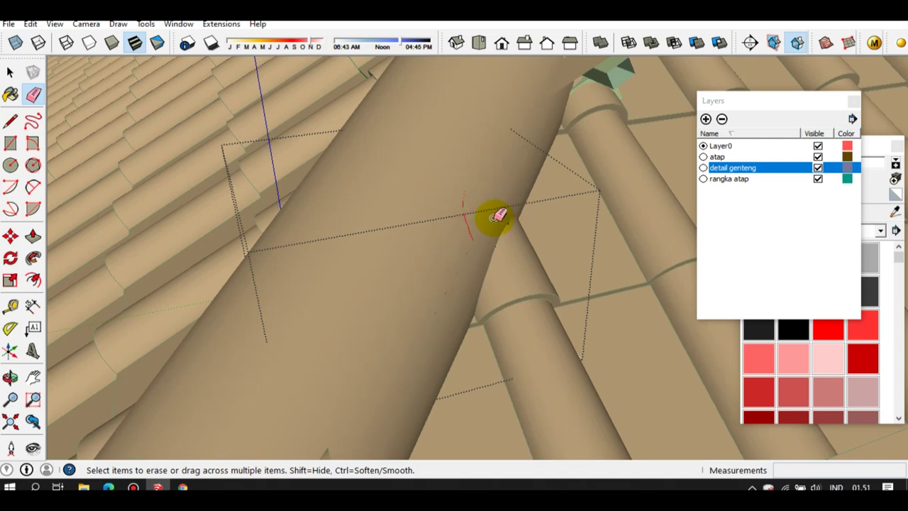
scroll(498, 216, "down", 3)
key("space")
mouse_move(437, 215)
middle_mouse_down()
mouse_move(532, 203)
mouse_move(533, 219)
mouse_move(405, 227)
mouse_move(305, 217)
mouse_move(472, 253)
mouse_move(482, 220)
mouse_move(487, 253)
mouse_move(479, 229)
mouse_move(452, 319)
mouse_move(493, 165)
middle_mouse_up()
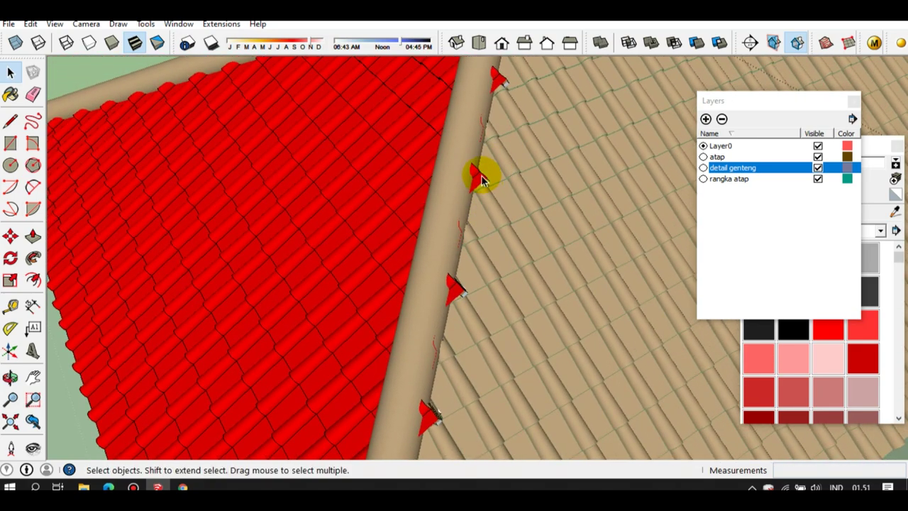
Inside the tile group, intersect the red roof piece with the model
scroll(481, 178, "up", 2)
scroll(471, 185, "up", 2)
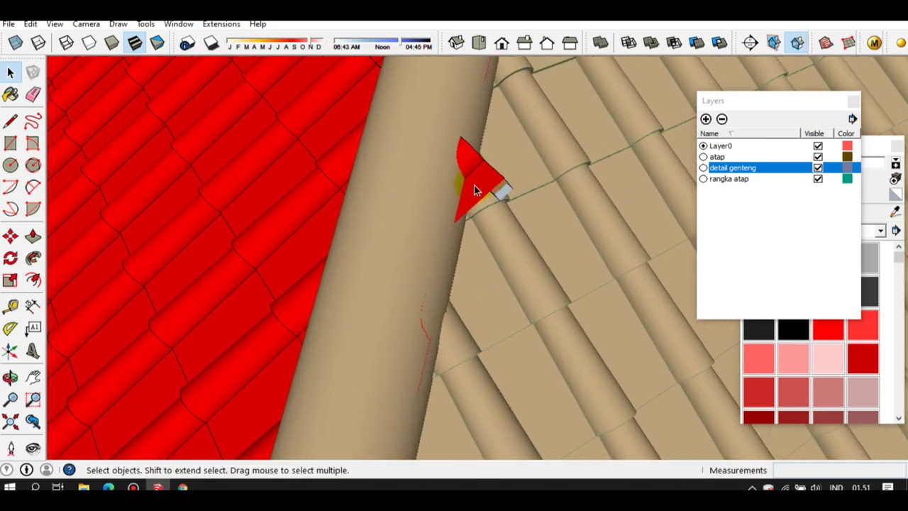
double_click(483, 185)
mouse_move(485, 205)
middle_mouse_down()
mouse_move(517, 220)
mouse_move(530, 245)
middle_mouse_up()
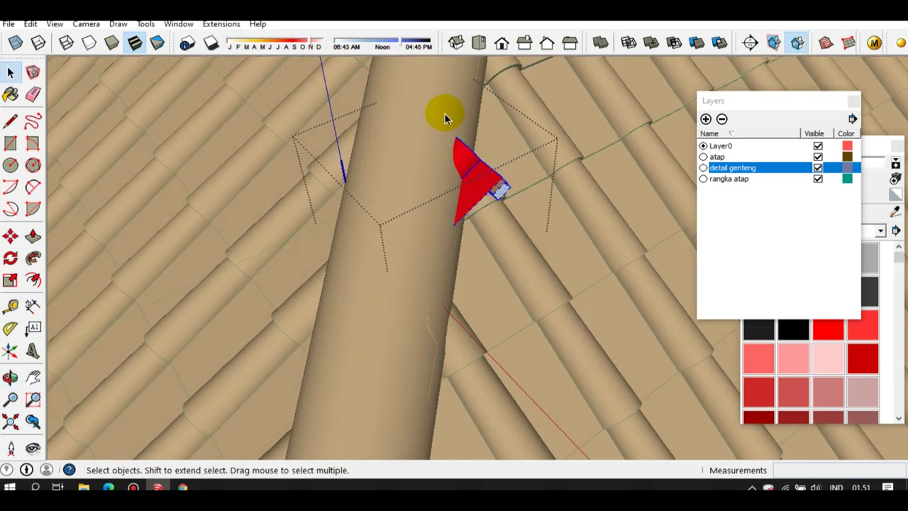
right_click(480, 183)
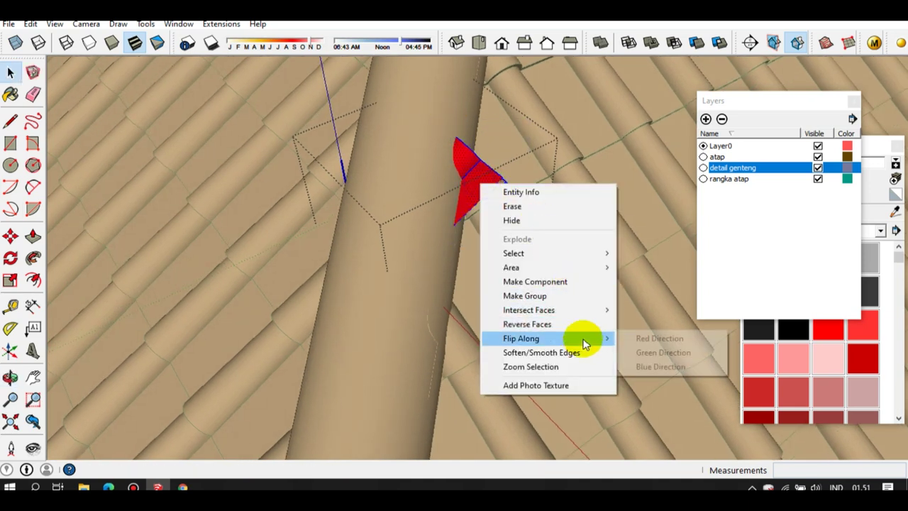
mouse_move(529, 310)
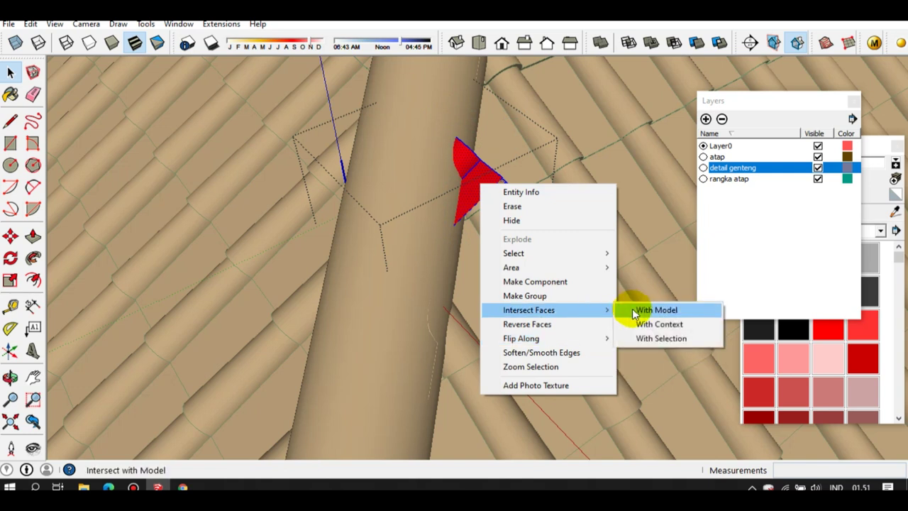
left_click(631, 309)
Group the red tile offcut and delete it
middle_click_drag(447, 172, 449, 159)
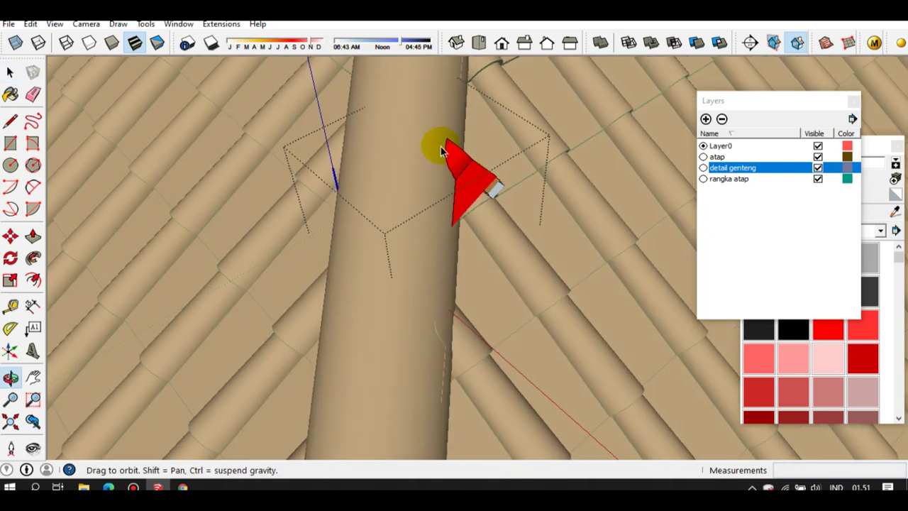
left_click(493, 202)
right_click(477, 178)
left_click(521, 288)
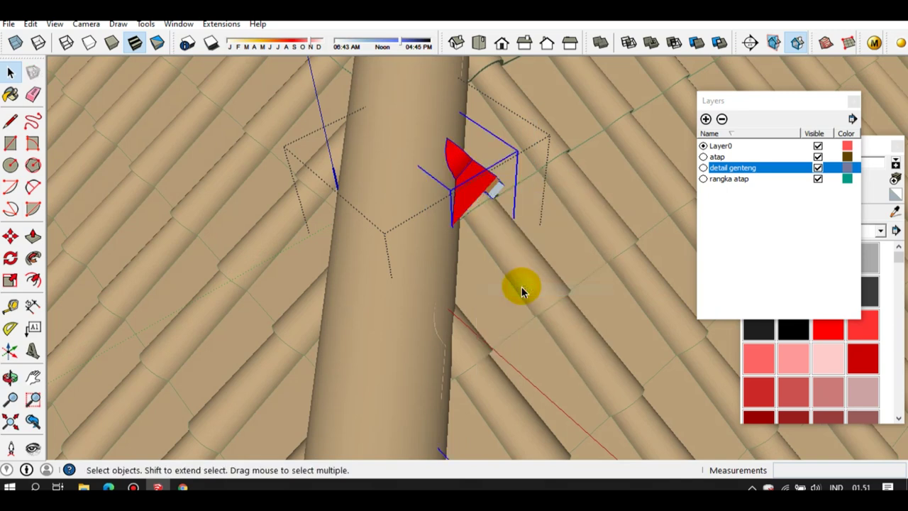
key("Delete")
Erase the leftover intersection edges along the hip ridge
mouse_move(444, 152)
middle_mouse_down()
mouse_move(466, 162)
mouse_move(378, 152)
middle_mouse_up()
key("e")
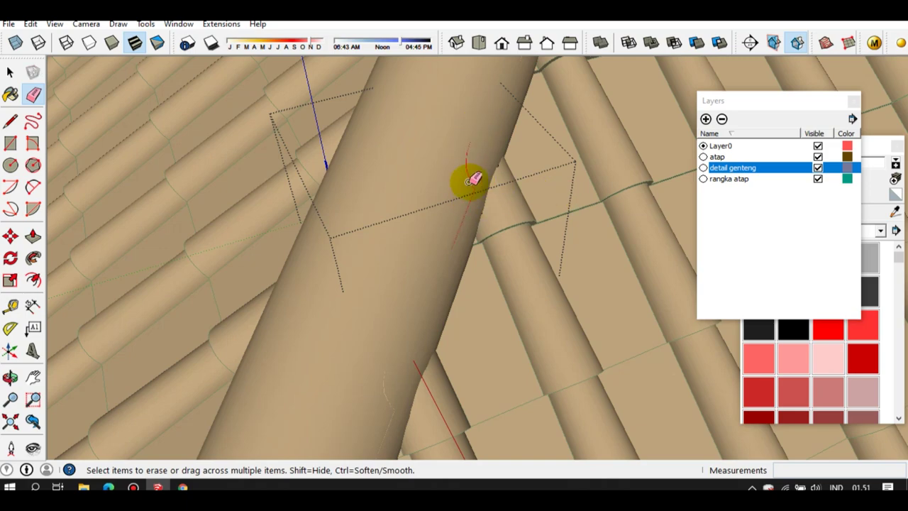
key("space")
scroll(452, 179, "down", 3)
mouse_move(452, 173)
middle_mouse_down()
mouse_move(387, 154)
mouse_move(444, 137)
mouse_move(329, 152)
mouse_move(475, 178)
mouse_move(415, 173)
middle_mouse_up()
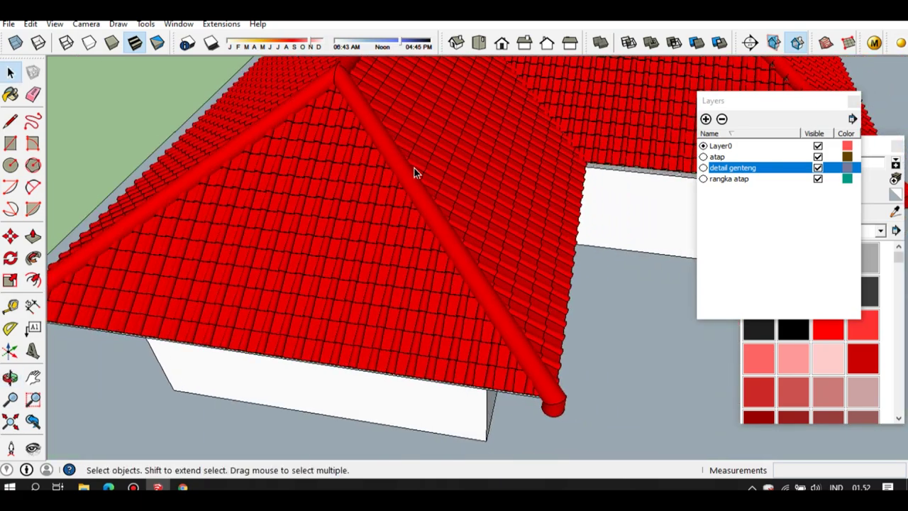
Zoom out to show the house walls beneath the finished red hip roof
mouse_move(387, 164)
middle_mouse_down()
mouse_move(376, 178)
mouse_move(397, 179)
mouse_move(386, 190)
mouse_move(408, 182)
middle_mouse_up()
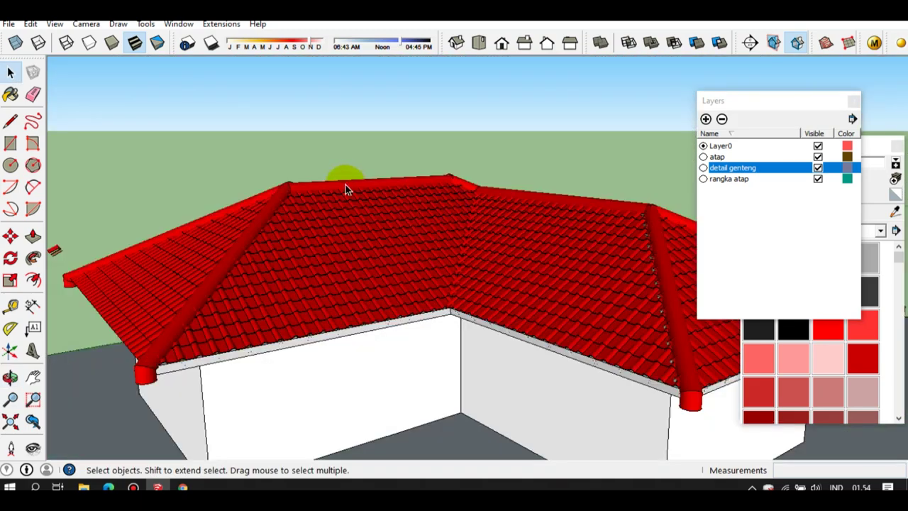
scroll(349, 189, "down", 3)
left_click(316, 248)
mouse_move(316, 248)
middle_mouse_down()
mouse_move(423, 290)
mouse_move(248, 304)
middle_mouse_up()
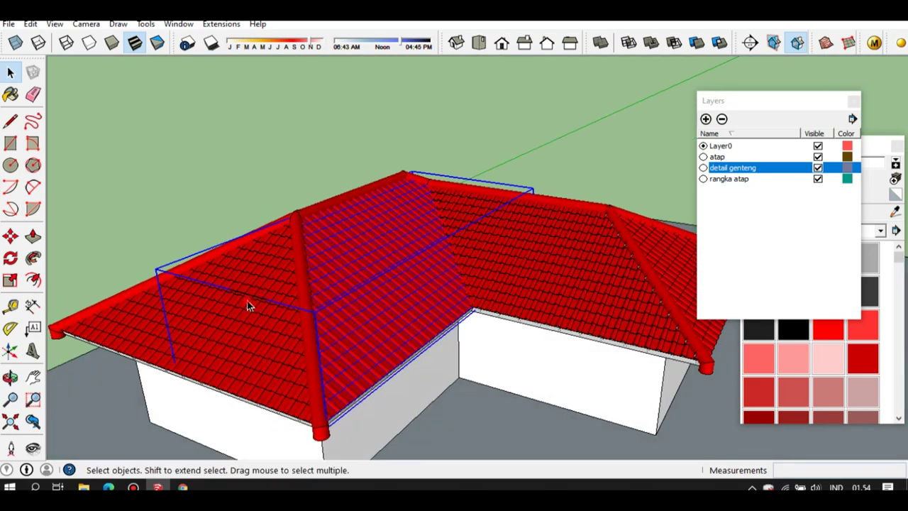
scroll(323, 321, "down", 1)
mouse_move(371, 314)
middle_mouse_down()
mouse_move(634, 454)
mouse_move(523, 278)
mouse_move(547, 266)
middle_mouse_up()
scroll(416, 243, "up", 2)
scroll(400, 247, "up", 1)
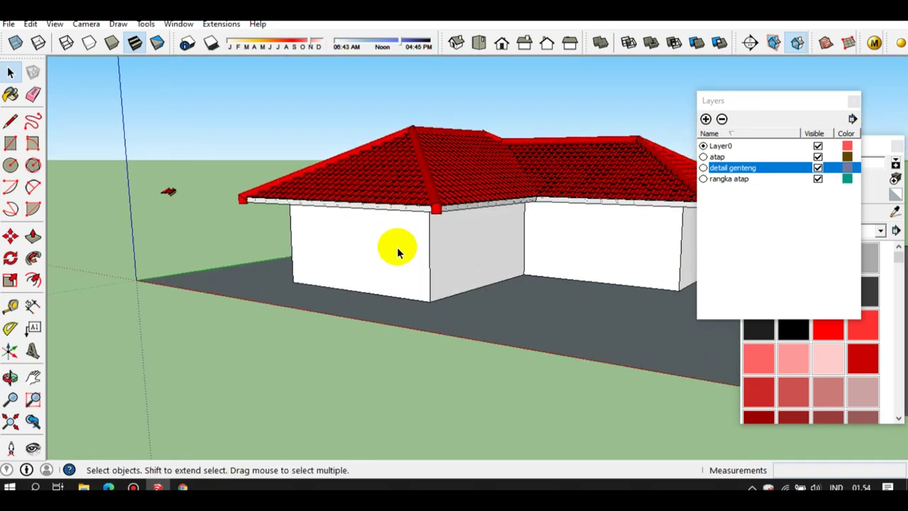
Start a rectangle with its first corner on the house's end wall
key("r")
scroll(330, 261, "up", 2)
left_click(321, 266)
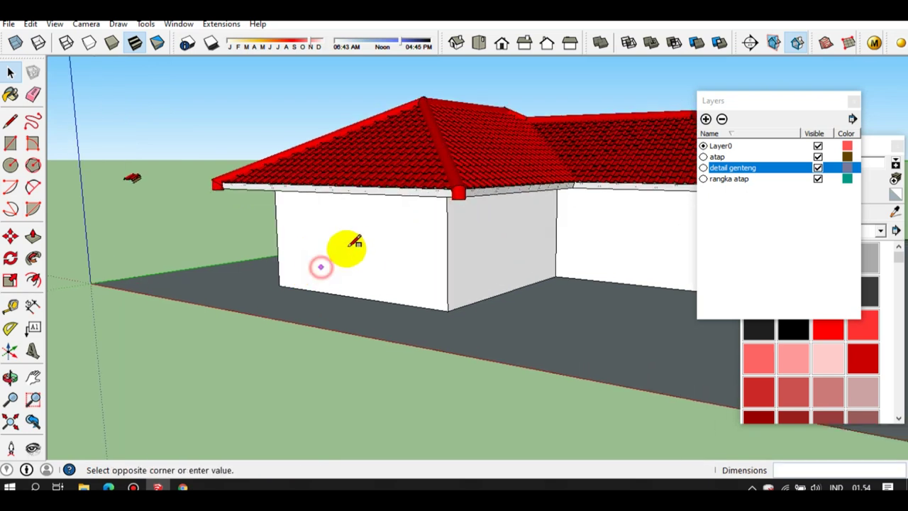
Finish the end-wall rectangle, group it, and stretch it upward to a 2.84 scale past the roof
left_click(389, 216)
key("space")
double_click(365, 249)
right_click(368, 251)
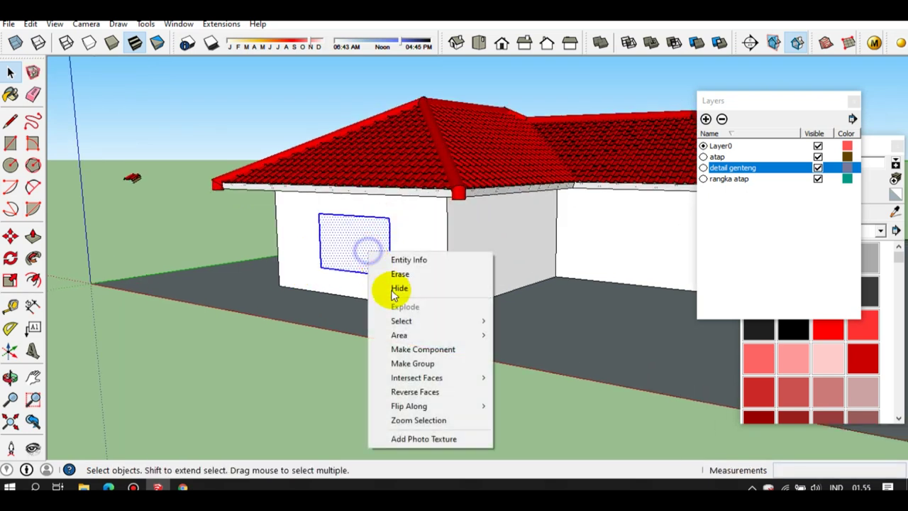
left_click(412, 364)
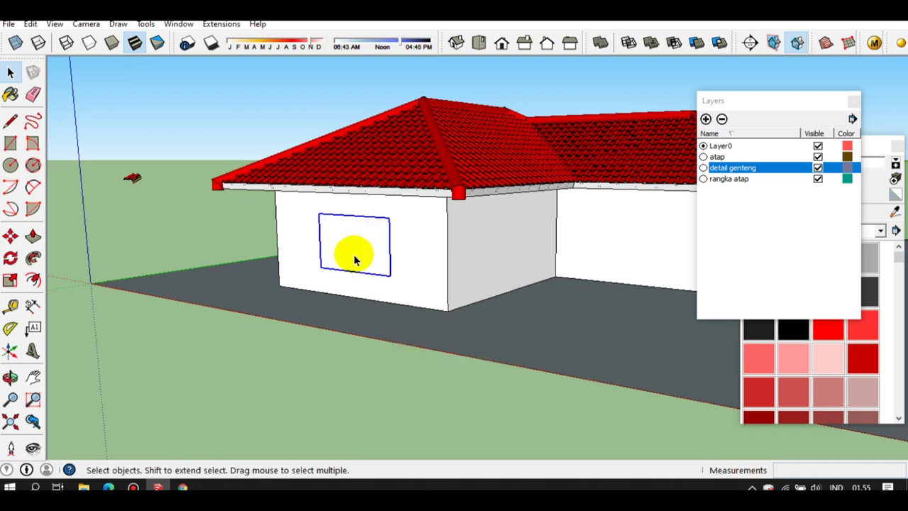
key("s")
left_click_drag(352, 215, 349, 106)
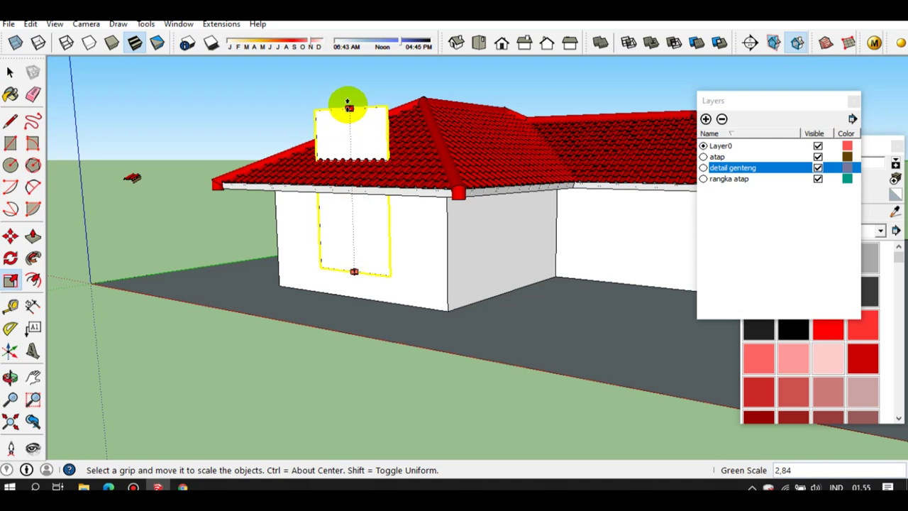
Fix the panel's height and widen it rightward past the hip to a 2.50 scale
left_click(347, 85)
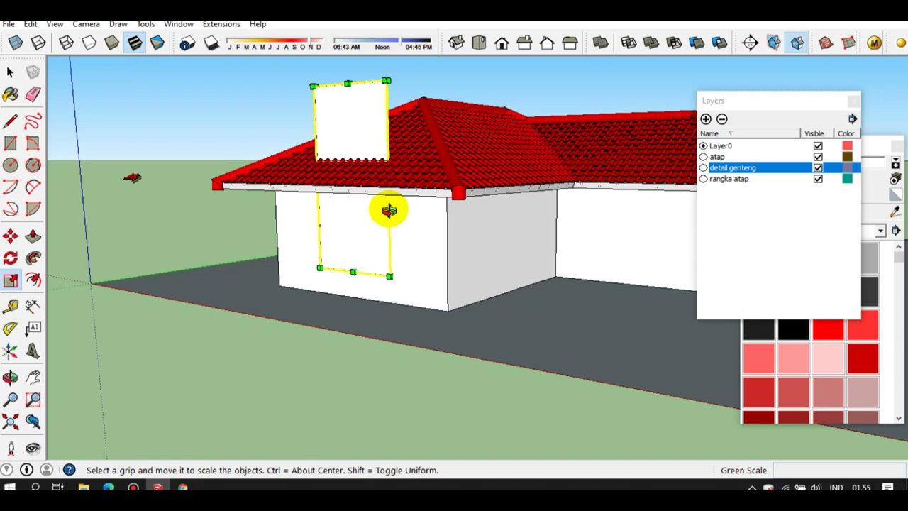
key("space")
middle_click_drag(385, 207, 415, 250)
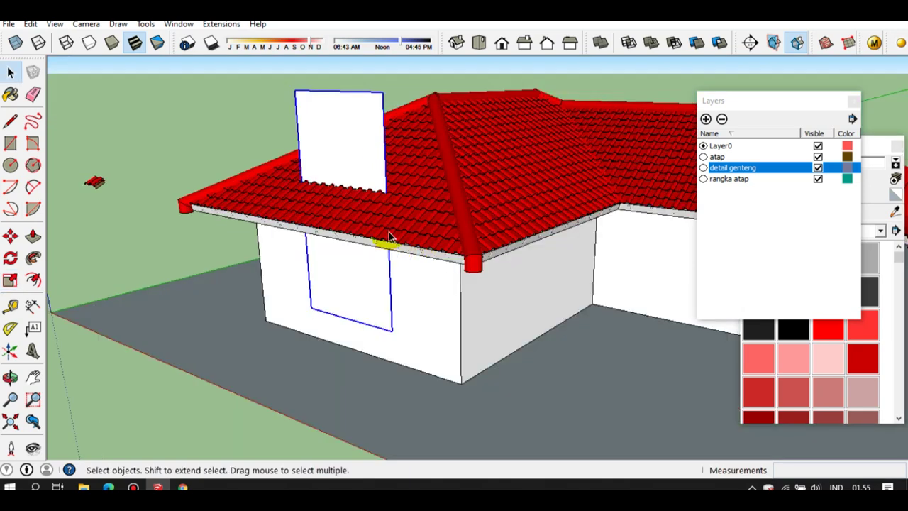
key("s")
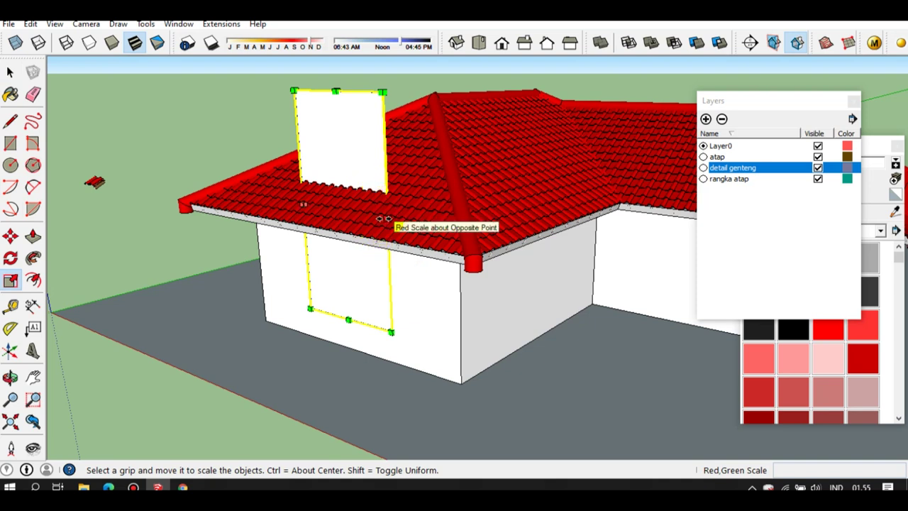
left_click_drag(383, 218, 505, 266)
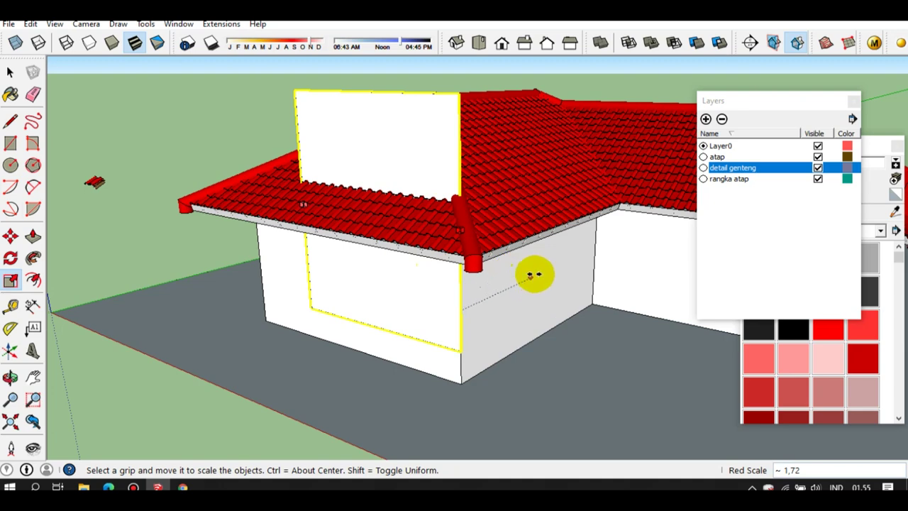
middle_click_drag(473, 259, 573, 270)
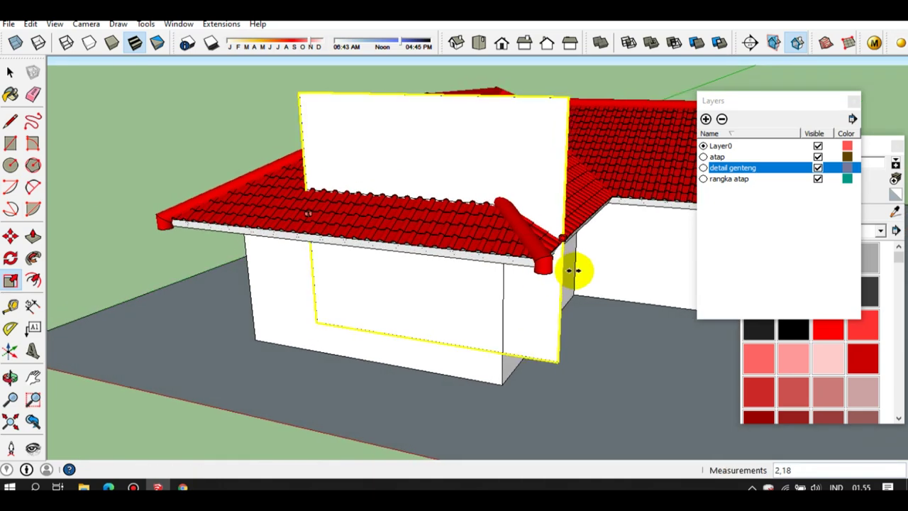
left_click_drag(573, 270, 601, 280)
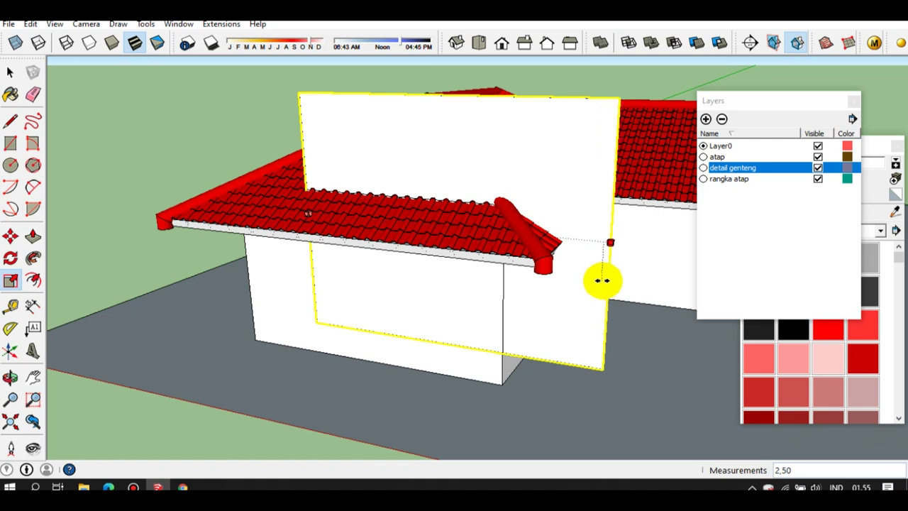
left_click_drag(604, 281, 604, 281)
Stretch the panel leftward past the roof edge so it spans the whole wing end
middle_click_drag(371, 248, 361, 202)
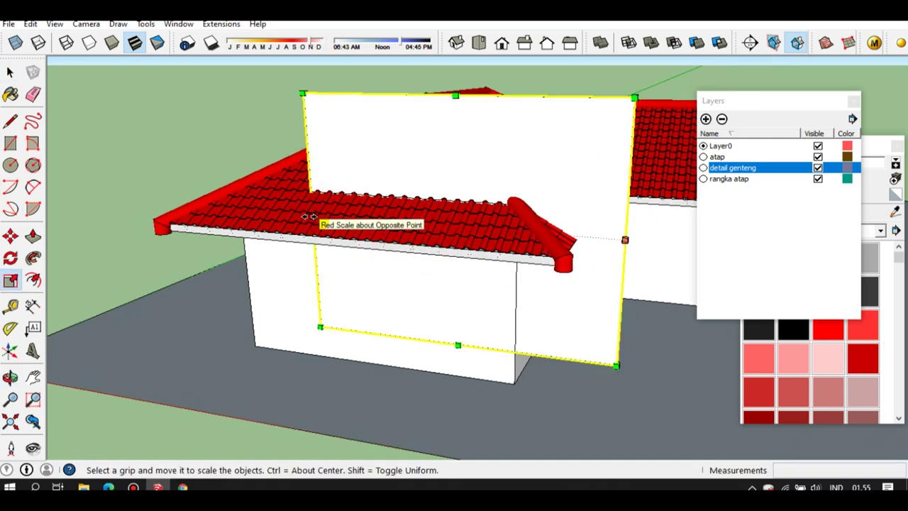
left_click_drag(309, 216, 140, 191)
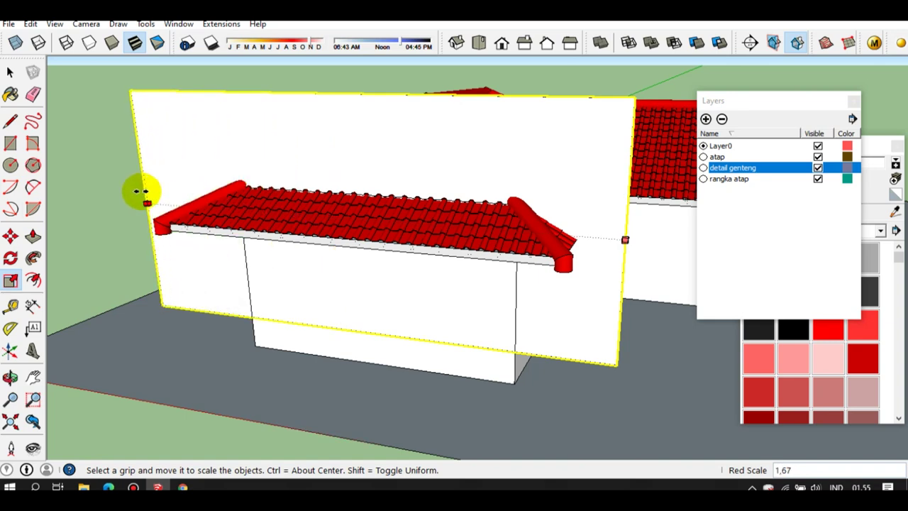
key("space")
mouse_move(227, 239)
middle_mouse_down()
mouse_move(200, 323)
mouse_move(216, 343)
middle_mouse_up()
Move the panel across the hip roof to where the wing meets the main roof
key("m")
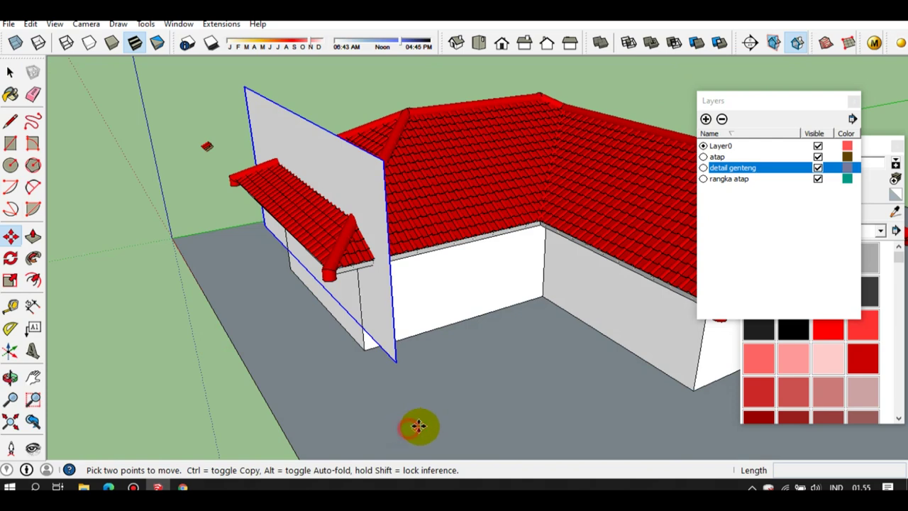
left_click(426, 424)
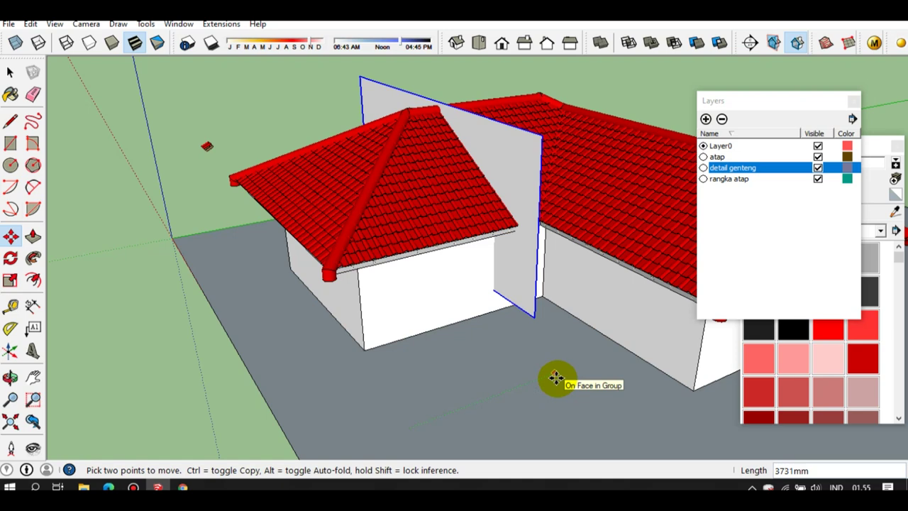
left_click(556, 378)
key("space")
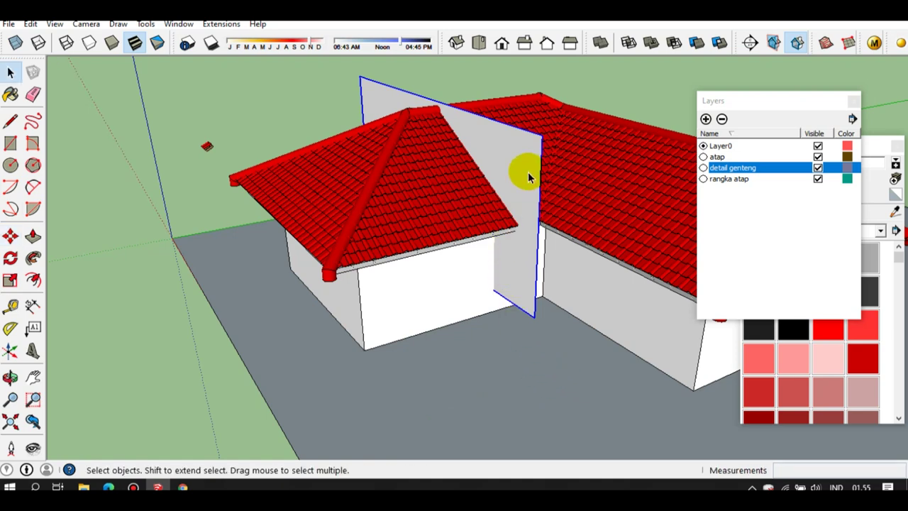
Explode the panel group and regroup its faces
right_click(520, 177)
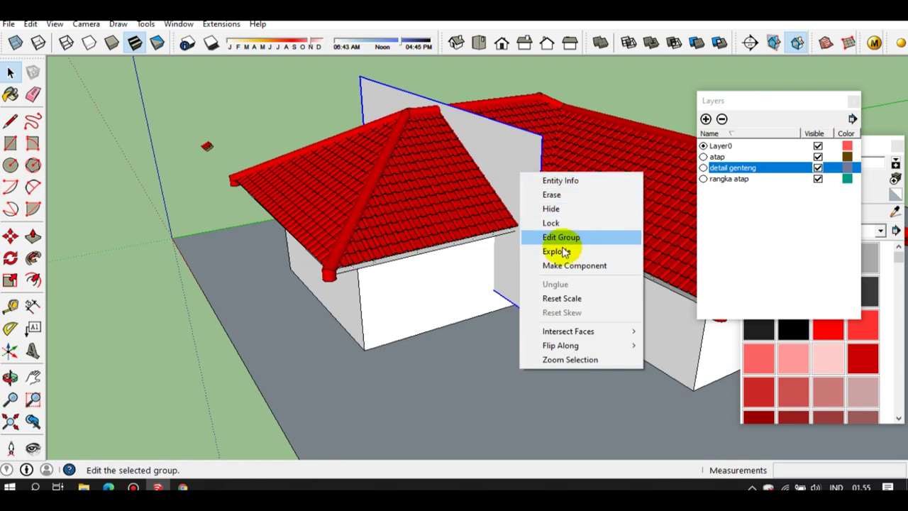
left_click(565, 250)
right_click(503, 157)
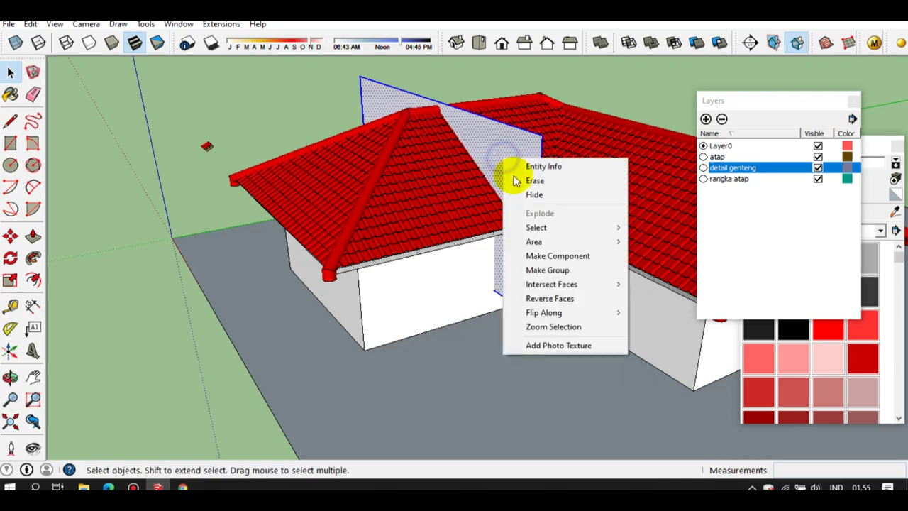
left_click(551, 272)
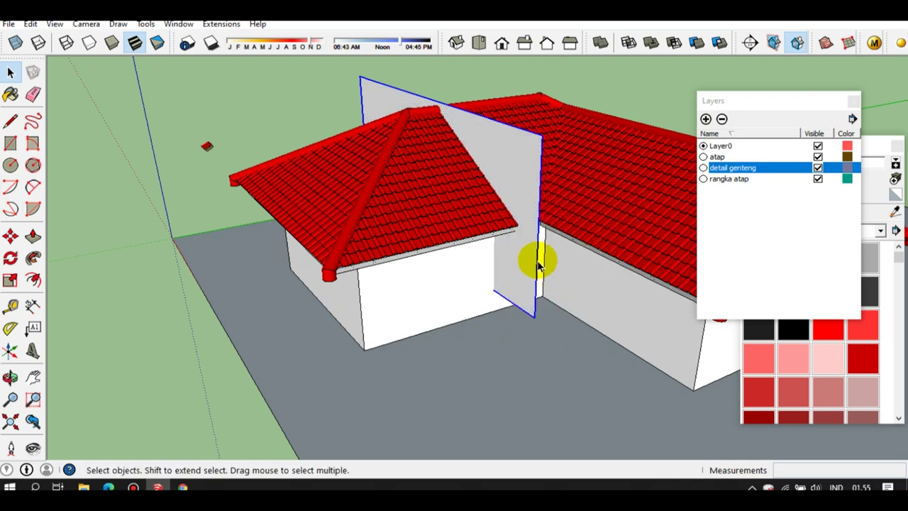
Inside the group, select the panel face and intersect it with the model
double_click(495, 170)
left_click(503, 174)
double_click(503, 175)
right_click(505, 176)
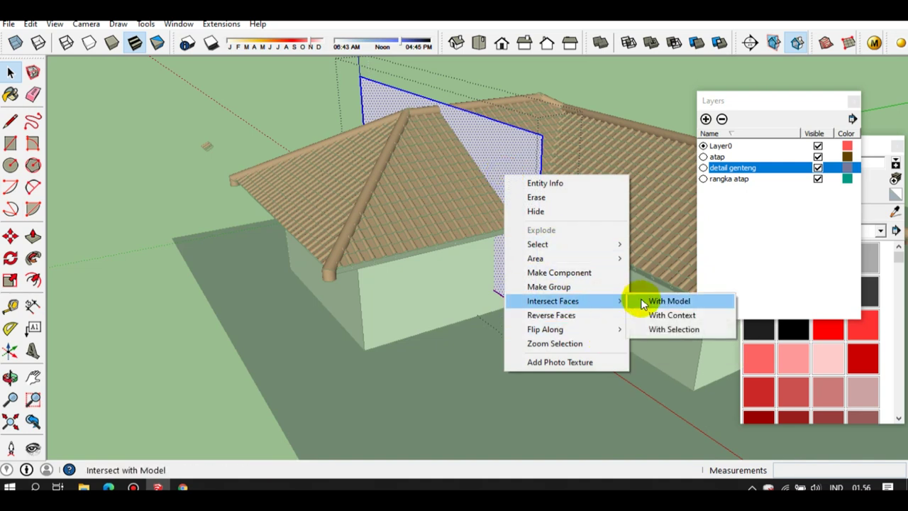
left_click(642, 302)
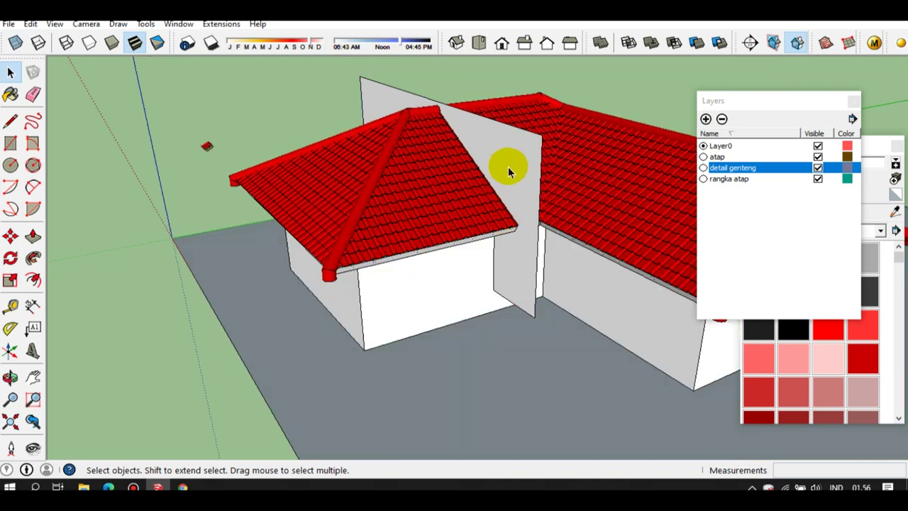
Reselect the grey cutting plane and orbit around it
right_click(522, 163)
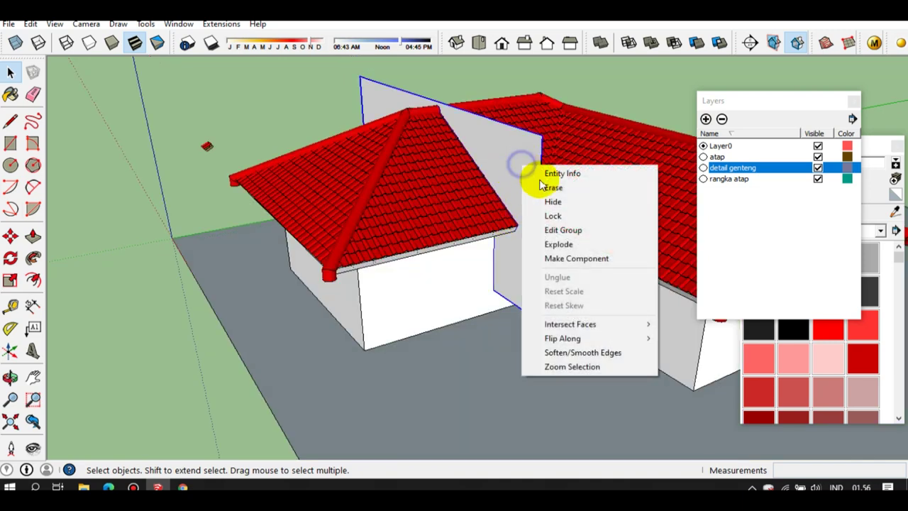
left_click(568, 259)
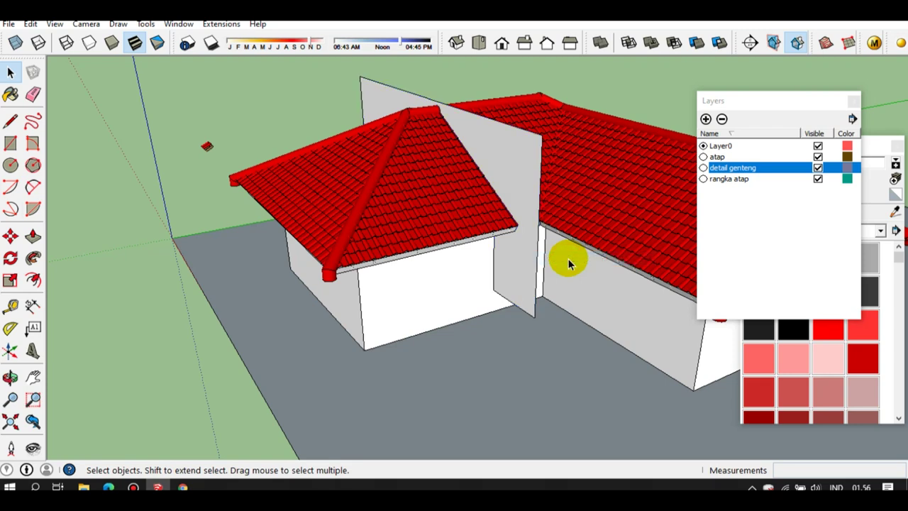
left_click(516, 192)
middle_click_drag(511, 203, 498, 245)
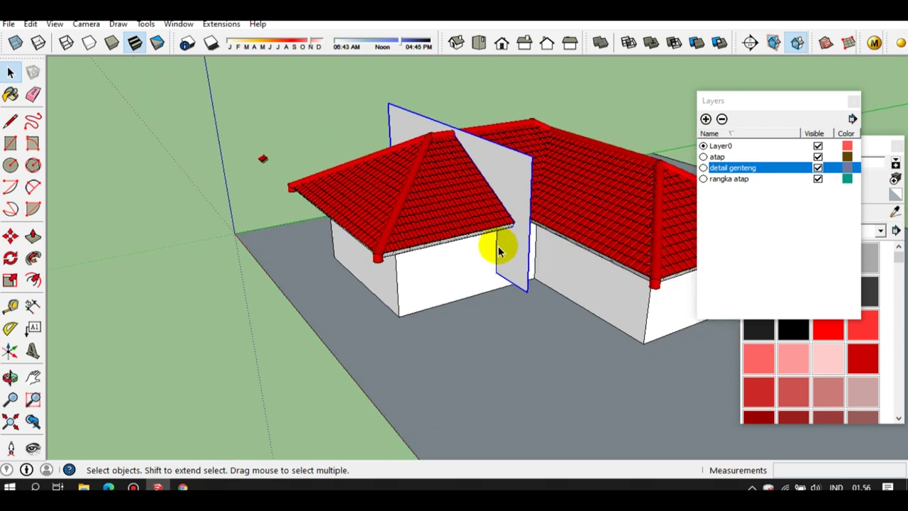
Copy the intersected cutting plane onto open ground beside the house and view it face-on
key("m")
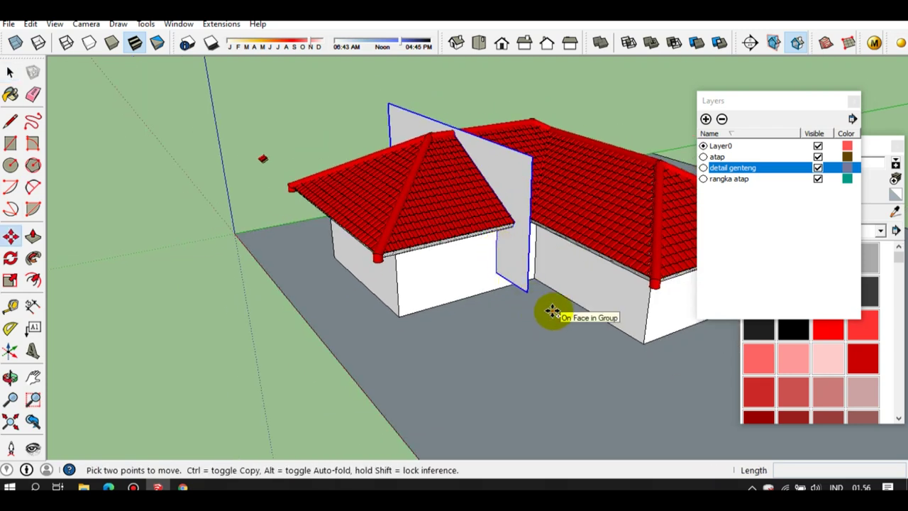
left_click(553, 311, "ctrl")
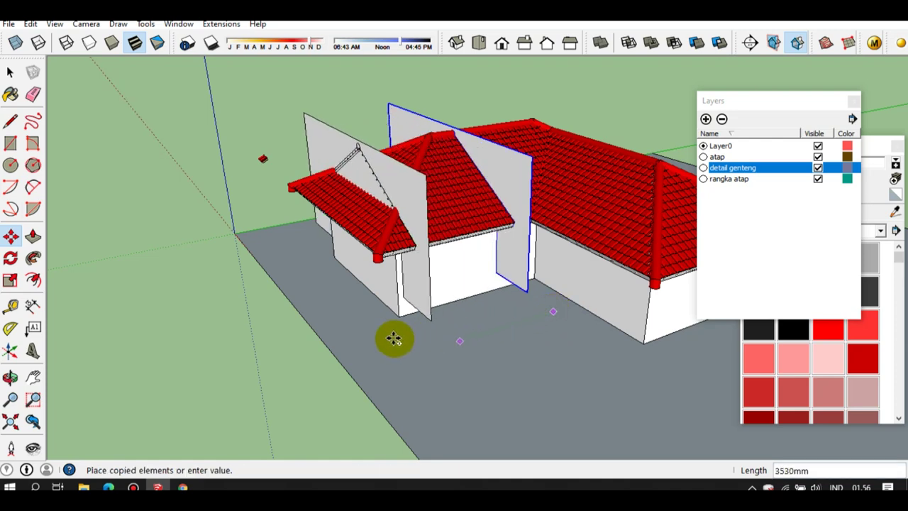
mouse_move(331, 361)
middle_mouse_down()
mouse_move(436, 325)
mouse_move(361, 346)
middle_mouse_up()
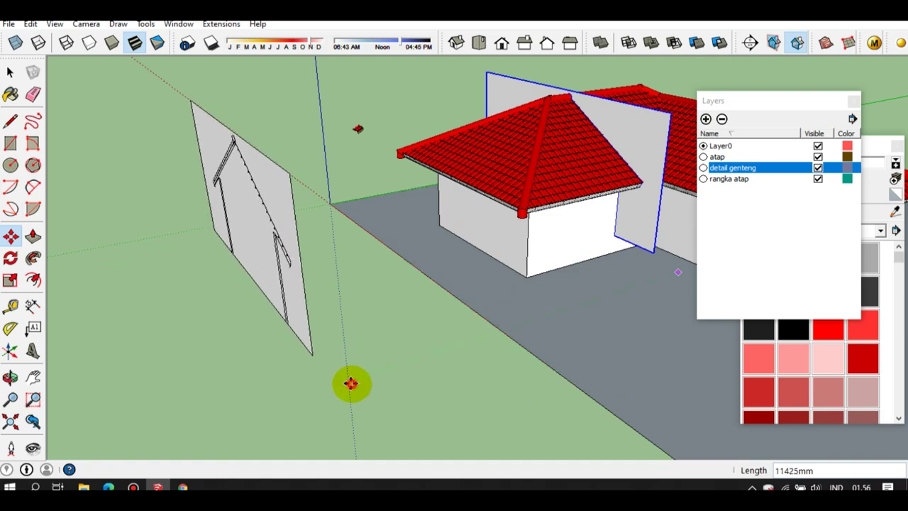
left_click(352, 384)
key("space")
mouse_move(290, 270)
middle_mouse_down()
mouse_move(324, 203)
mouse_move(472, 209)
mouse_move(399, 188)
mouse_move(373, 193)
mouse_move(371, 164)
mouse_move(462, 198)
mouse_move(612, 296)
mouse_move(496, 255)
middle_mouse_up()
scroll(416, 194, "up", 2)
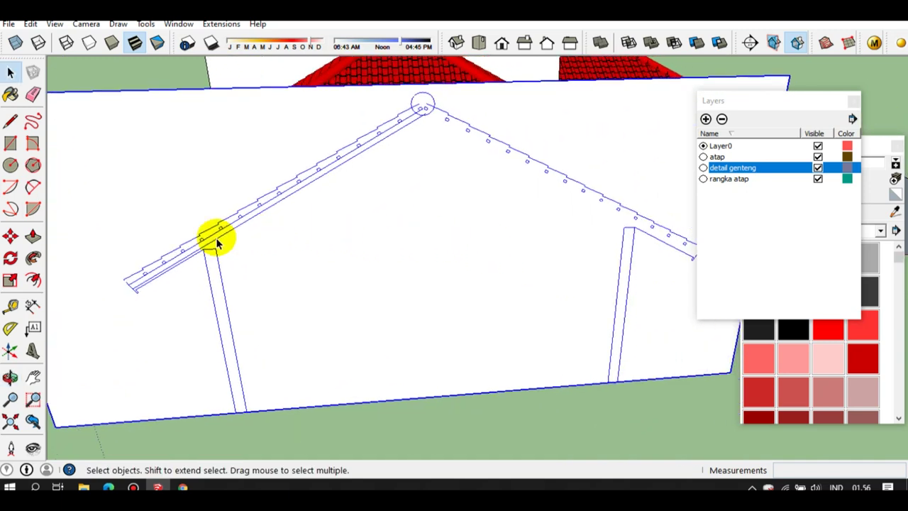
Zoom to the copied section panel and open its group for editing
scroll(217, 237, "up", 1)
scroll(206, 234, "up", 1)
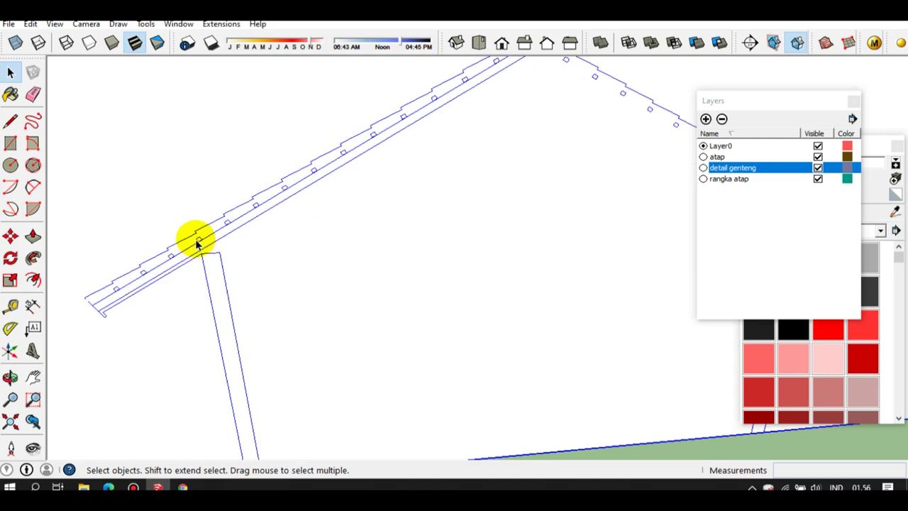
scroll(195, 239, "up", 1)
scroll(207, 243, "up", 1)
scroll(233, 233, "down", 1)
scroll(234, 227, "down", 2)
scroll(312, 237, "down", 2)
scroll(412, 249, "down", 1)
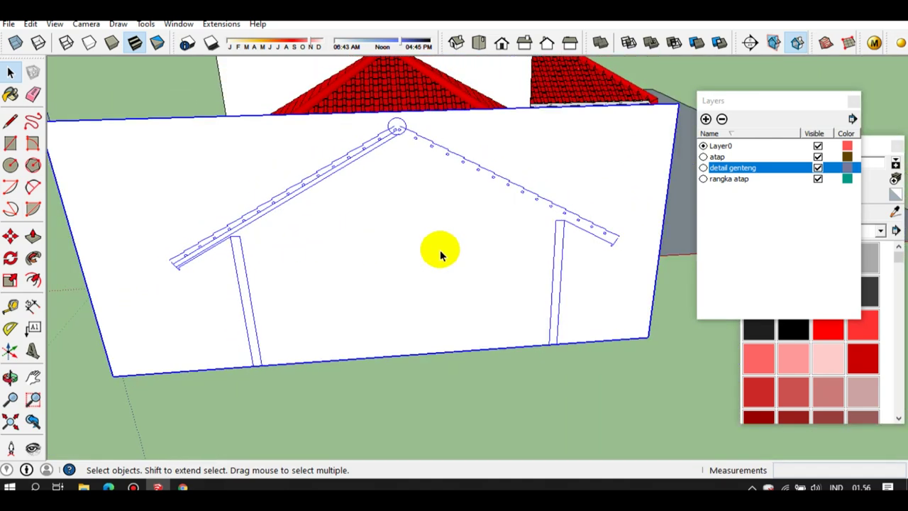
double_click(440, 250)
Frame the traced gable profile and select an edge on the left roof slope
middle_click_drag(333, 227, 441, 235)
scroll(203, 186, "up", 1)
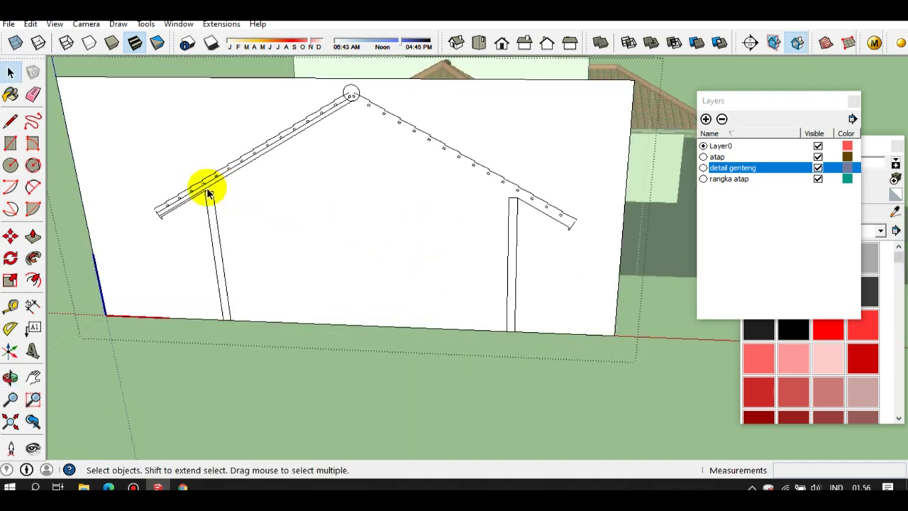
scroll(139, 209, "up", 2)
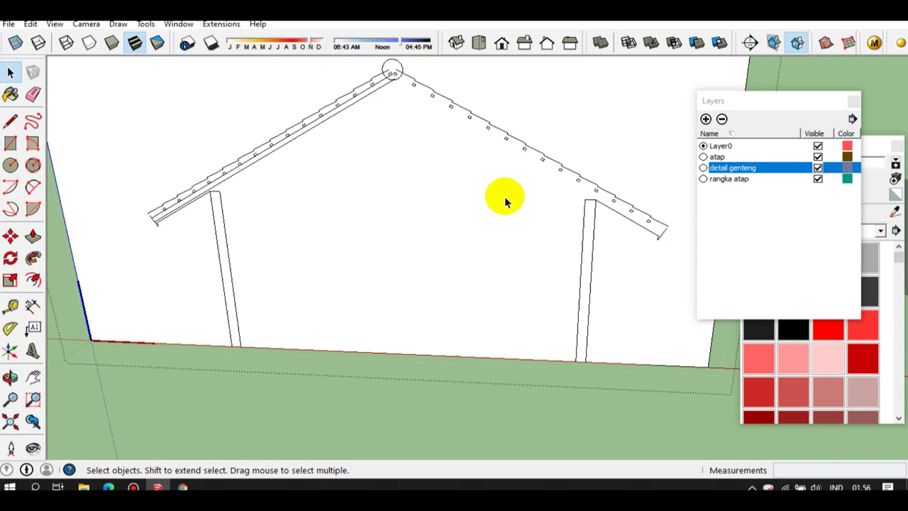
scroll(196, 201, "up", 1)
scroll(197, 203, "up", 1)
scroll(220, 210, "down", 1)
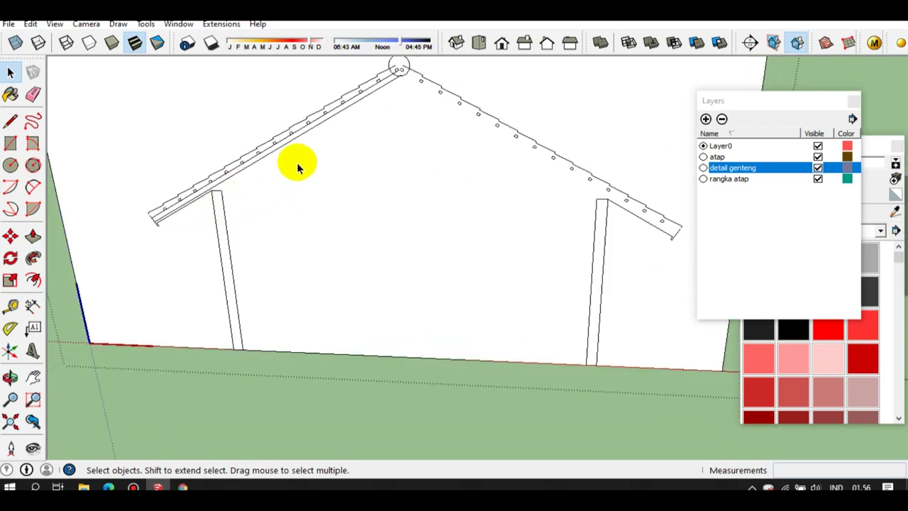
scroll(362, 110, "up", 2)
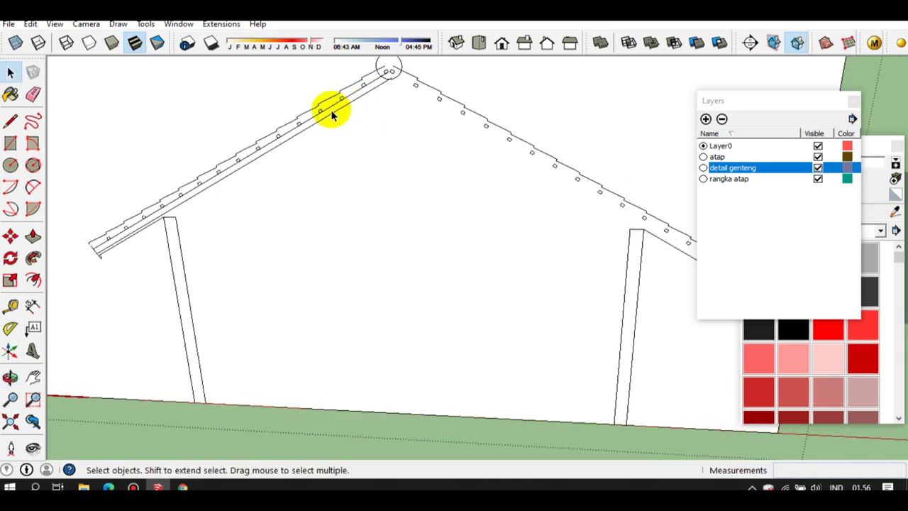
left_click(340, 111)
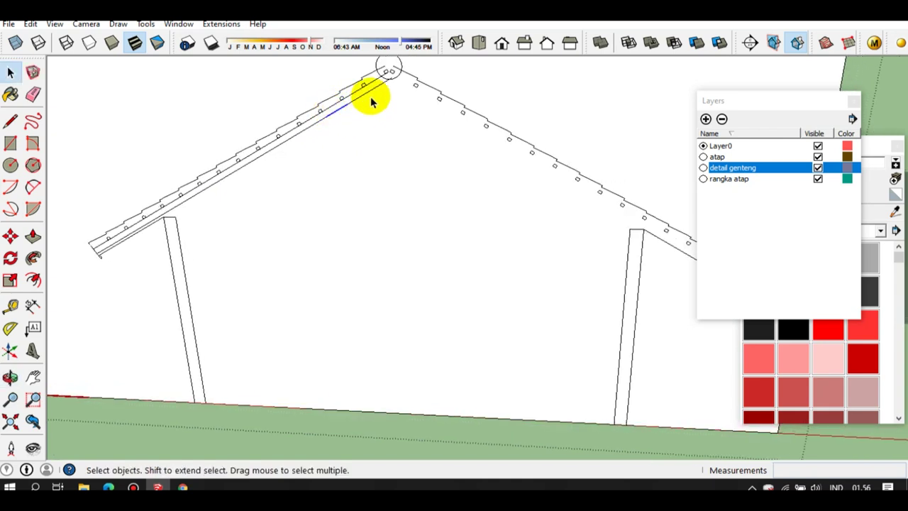
middle_click_drag(284, 172, 298, 157)
mouse_move(164, 204)
middle_mouse_down()
mouse_move(170, 219)
mouse_move(234, 216)
middle_mouse_up()
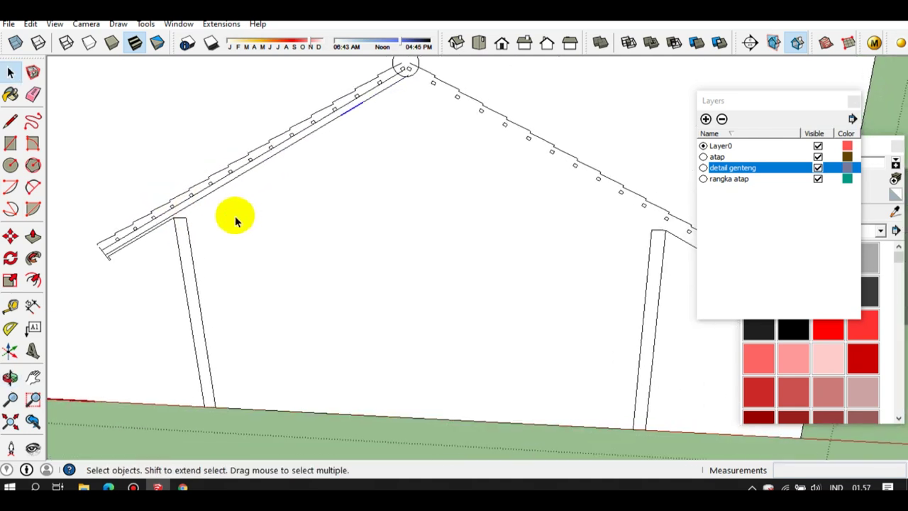
key("t")
scroll(262, 167, "up", 2)
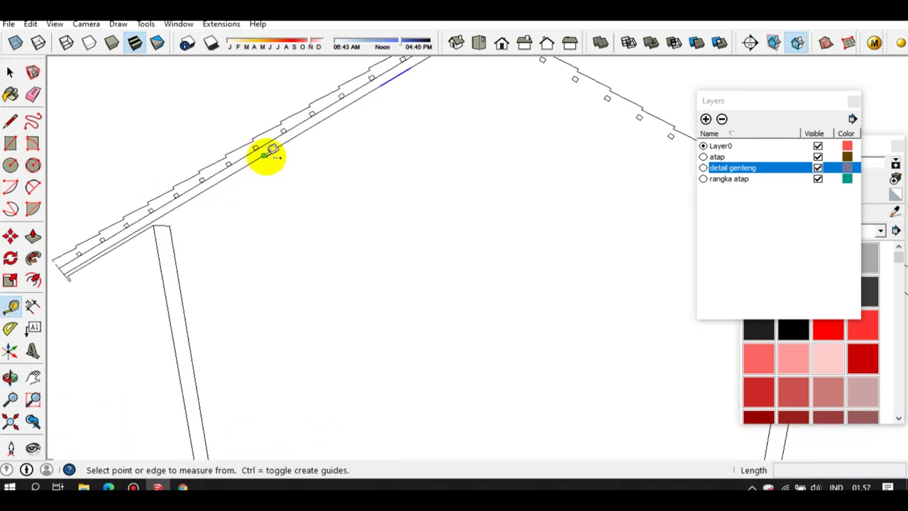
Zoom along the left roof slope and try measuring from the roof band's edge
left_click(272, 151)
key("space")
mouse_move(298, 173)
middle_mouse_down()
mouse_move(256, 142)
mouse_move(289, 128)
mouse_move(239, 221)
mouse_move(277, 199)
middle_mouse_up()
scroll(282, 185, "up", 2)
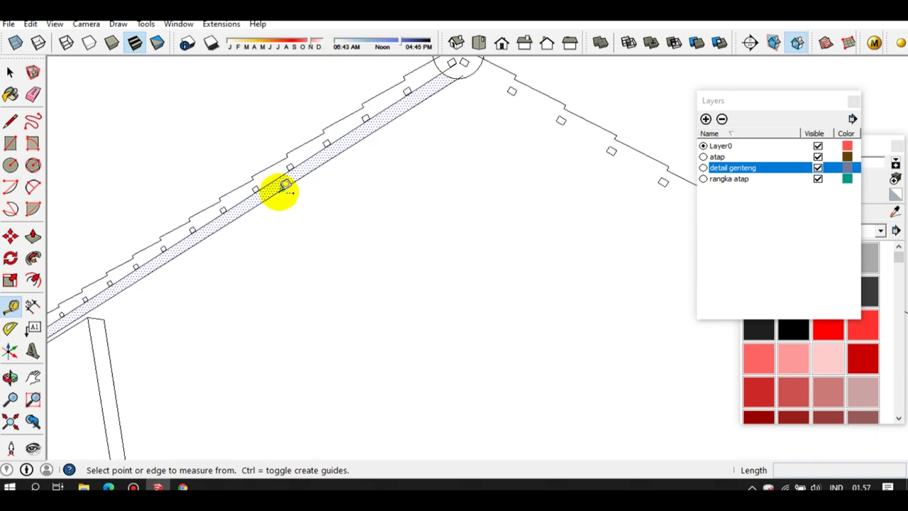
left_click(265, 199)
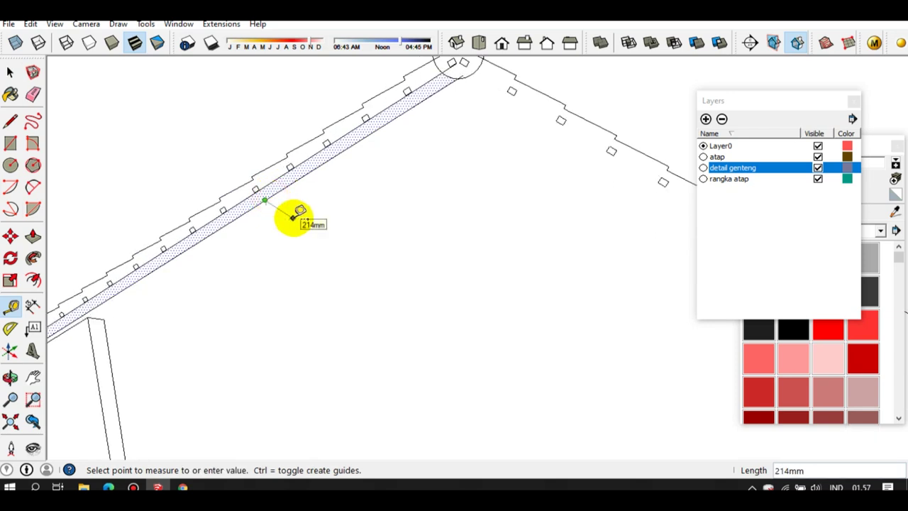
scroll(296, 228, "up", 1)
key("space")
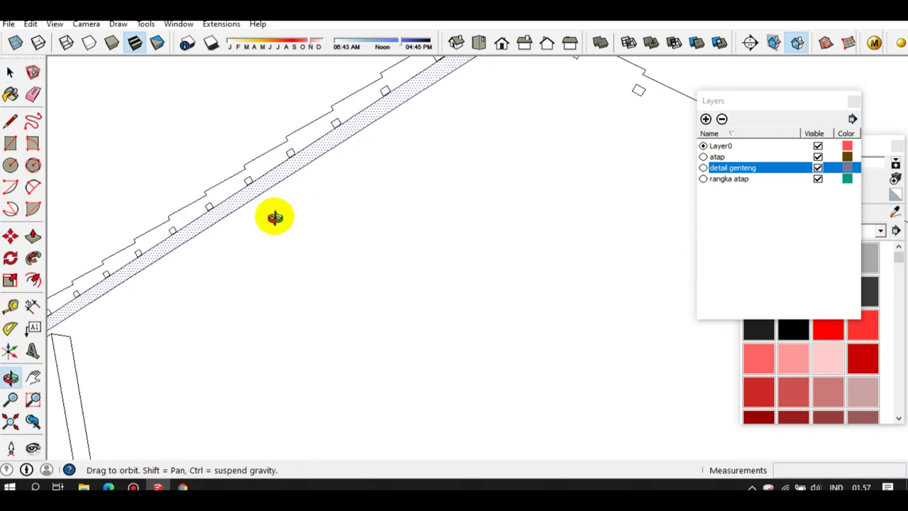
middle_click_drag(280, 220, 250, 236)
key("t")
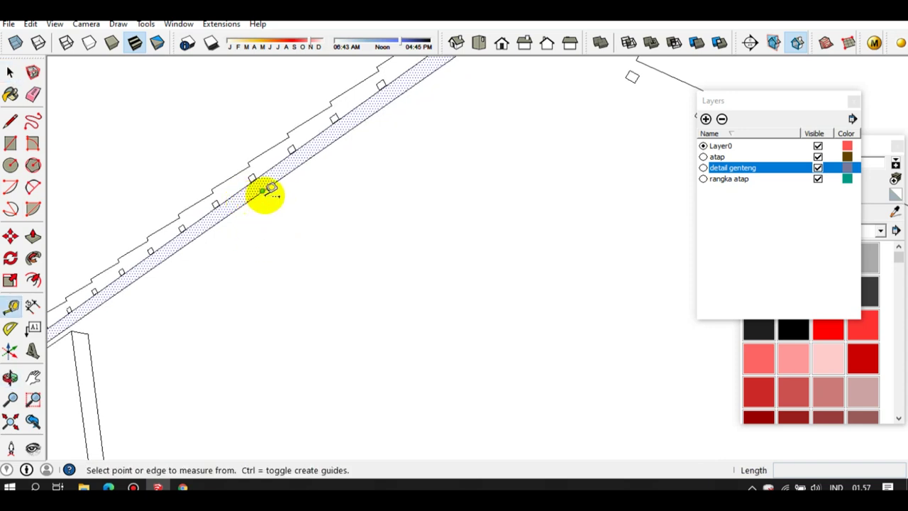
left_click(262, 190)
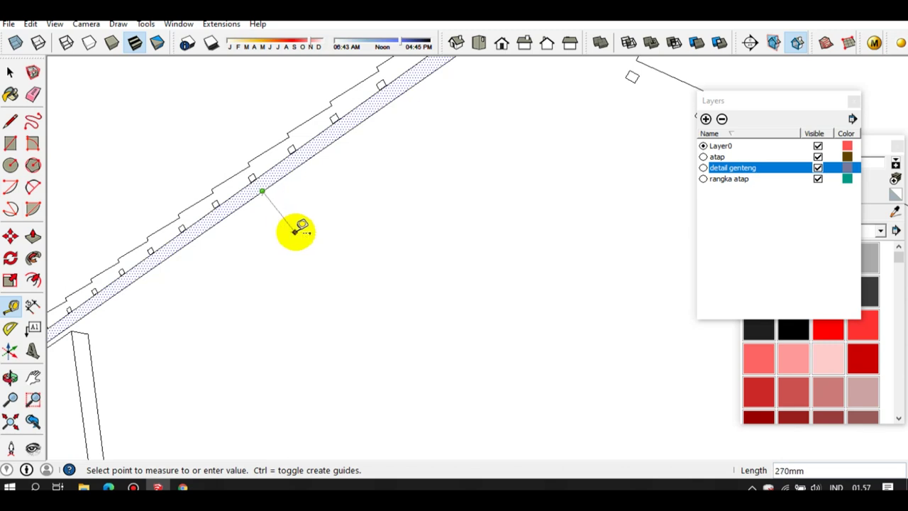
key("space")
mouse_move(284, 243)
middle_mouse_down()
mouse_move(486, 206)
mouse_move(243, 314)
mouse_move(265, 360)
mouse_move(294, 359)
mouse_move(358, 237)
mouse_move(257, 294)
mouse_move(298, 284)
middle_mouse_up()
Start a parallel guide from the roof band edge, pulled about 117 mm below it
key("t")
middle_click_drag(357, 269, 363, 259)
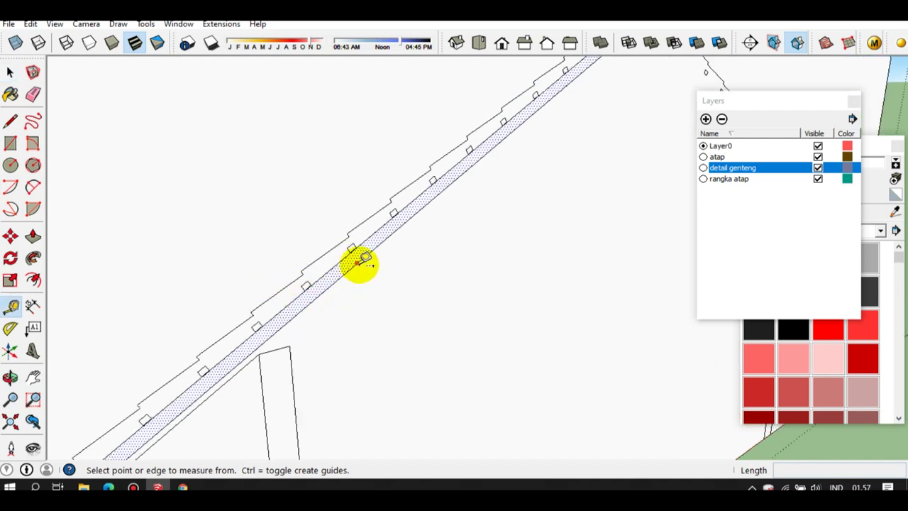
scroll(361, 261, "up", 1)
left_click(362, 258)
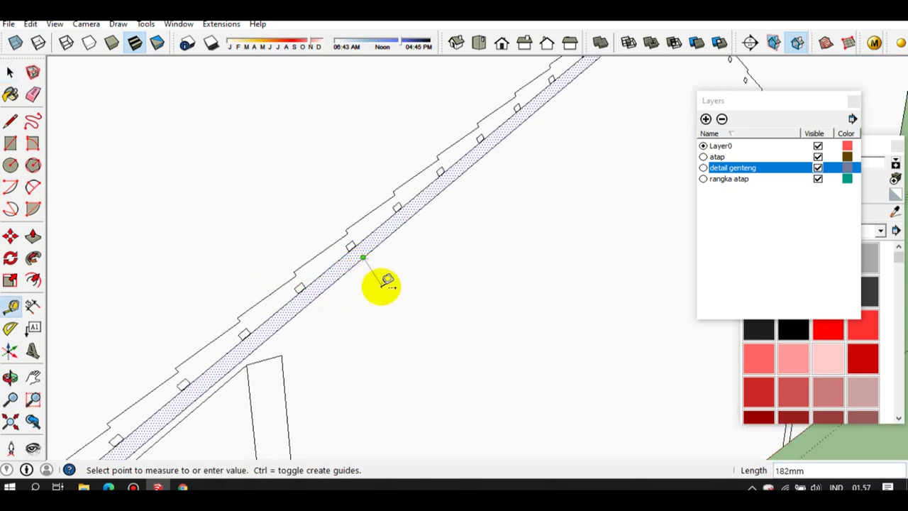
scroll(388, 281, "up", 1)
mouse_move(384, 283)
middle_mouse_down()
mouse_move(393, 237)
mouse_move(397, 251)
middle_mouse_up()
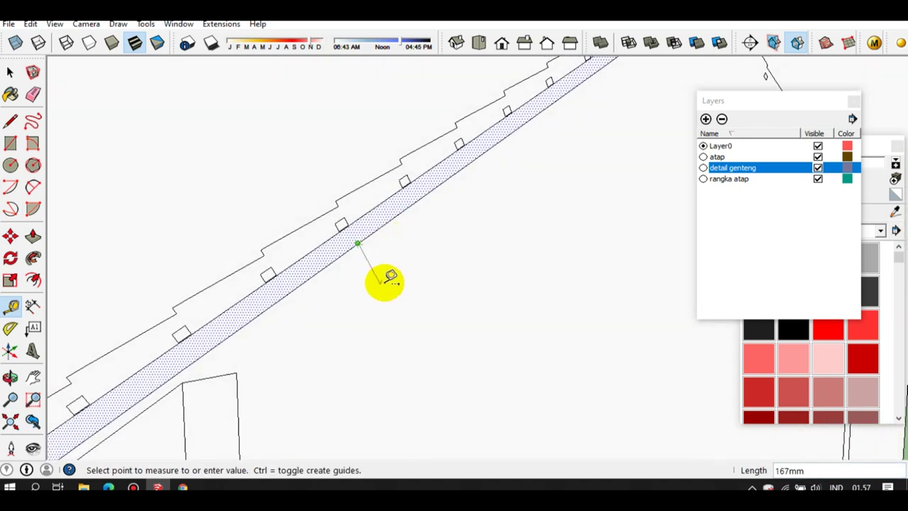
key("space")
key("t")
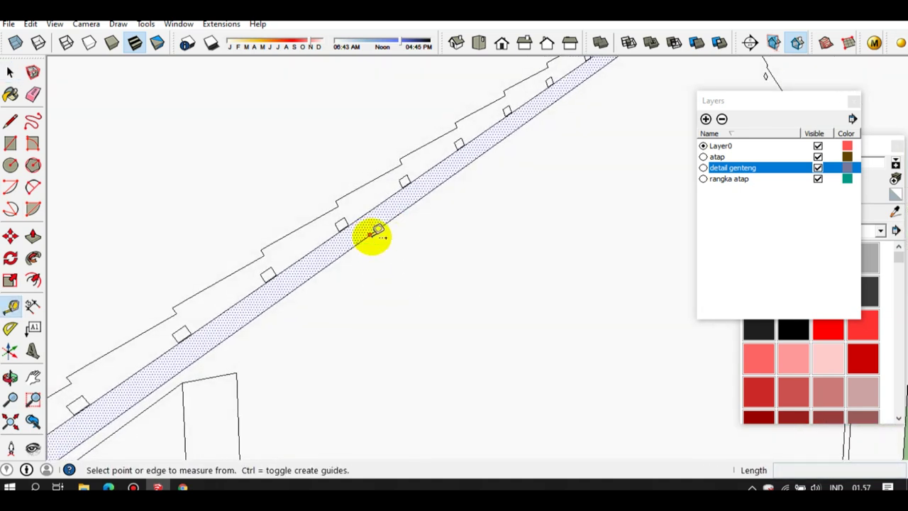
left_click(370, 235)
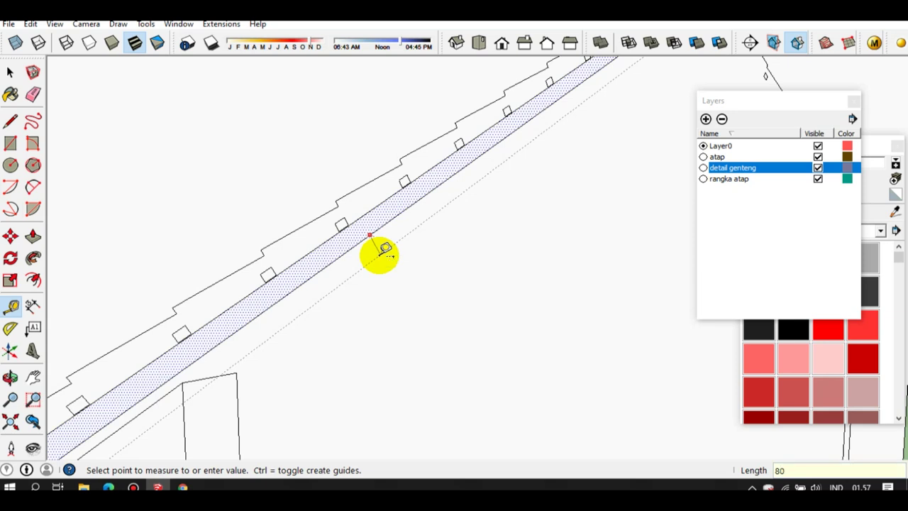
Offset a guide line 100 mm from the sloping roof edge
left_click(381, 252)
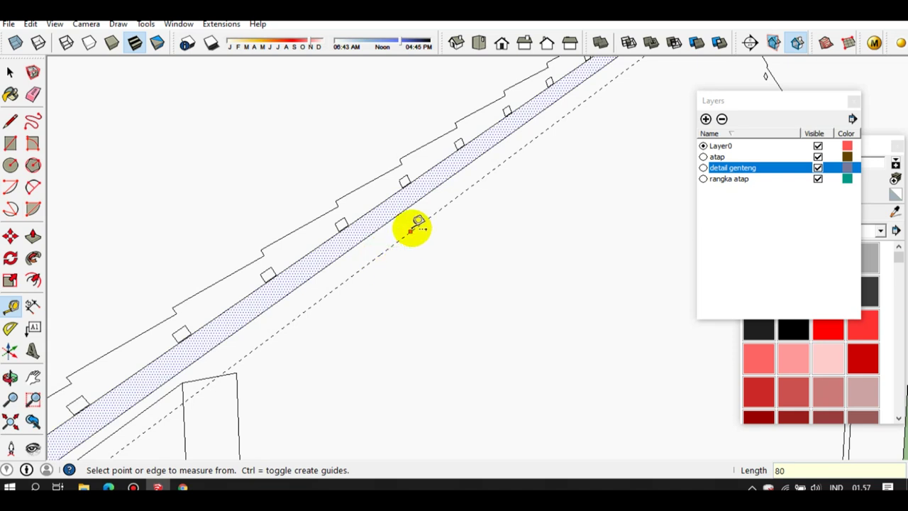
mouse_move(400, 233)
middle_mouse_down()
mouse_move(383, 197)
mouse_move(415, 228)
middle_mouse_up()
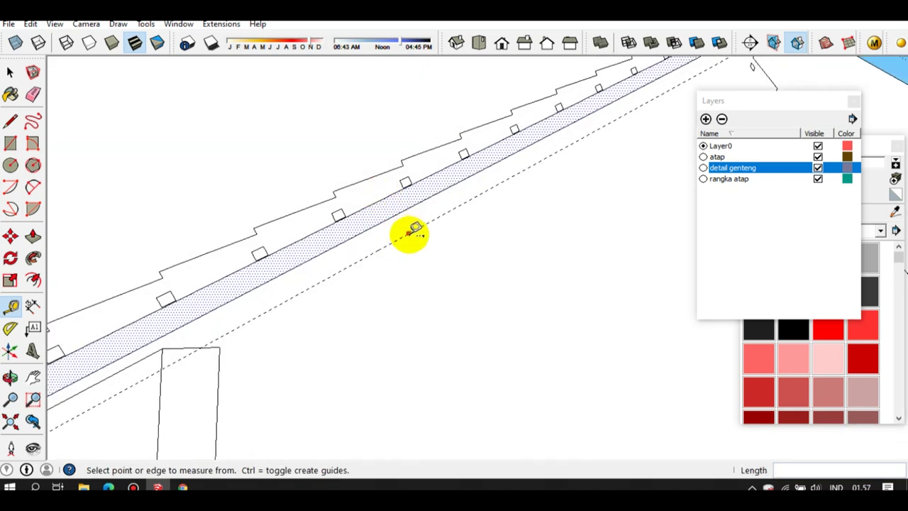
left_click(411, 232)
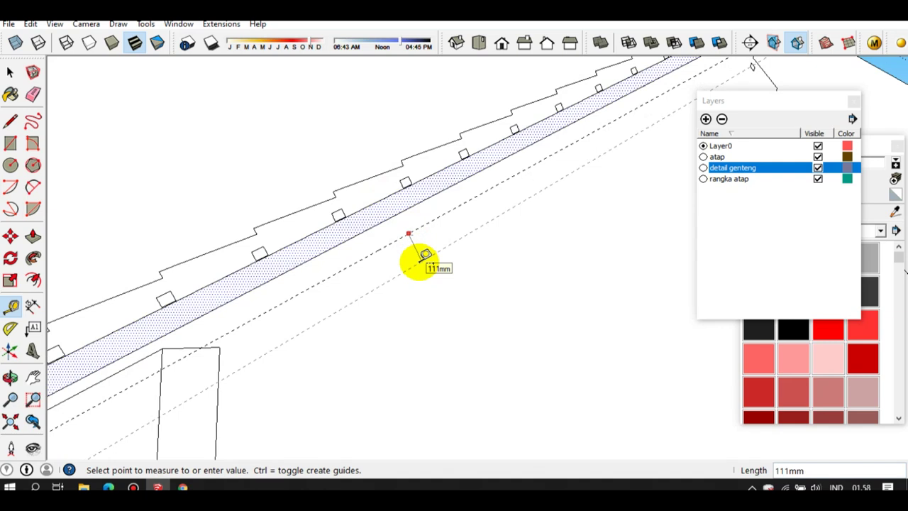
type("100")
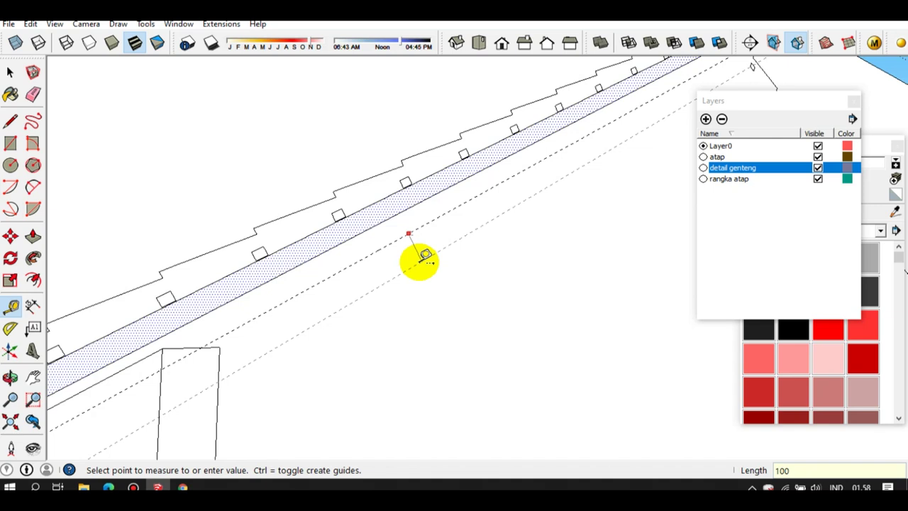
key("Return")
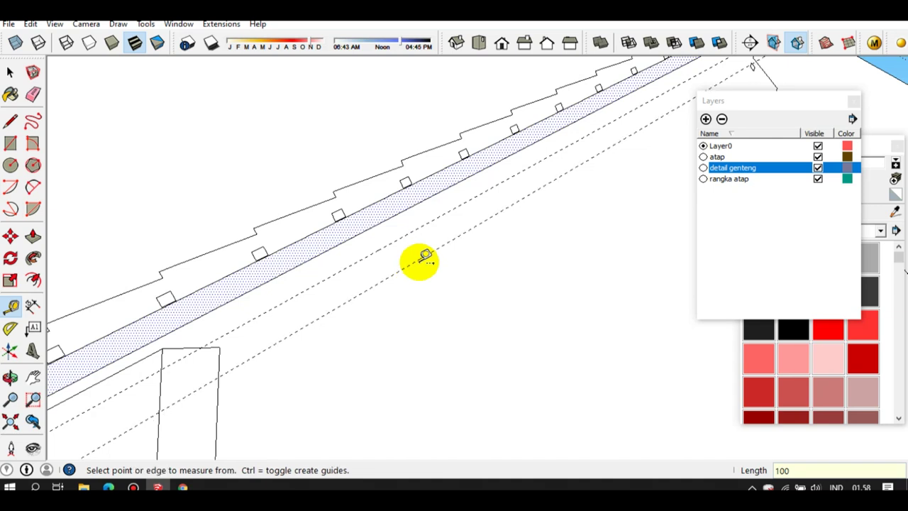
Move the selected dashed guide line to a new position on the slope
key("space")
middle_click_drag(412, 247, 406, 237)
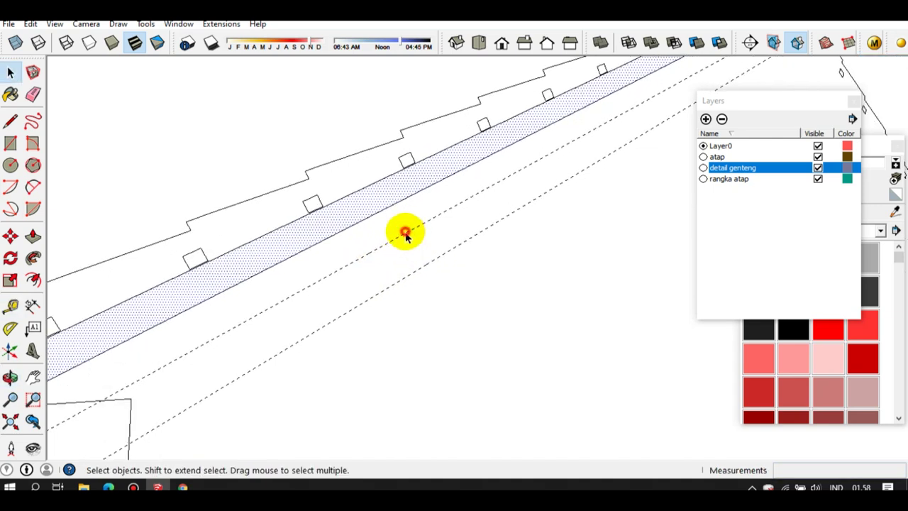
left_click(406, 235)
key("m")
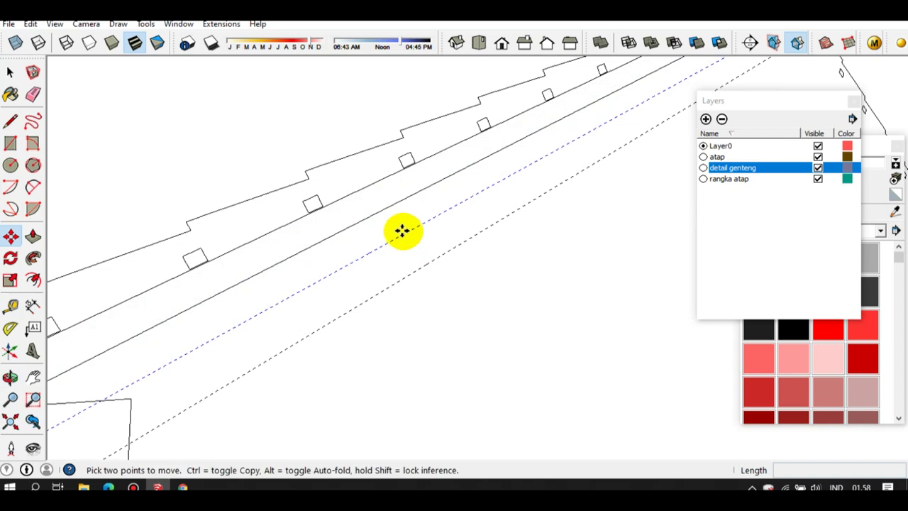
left_click(355, 261)
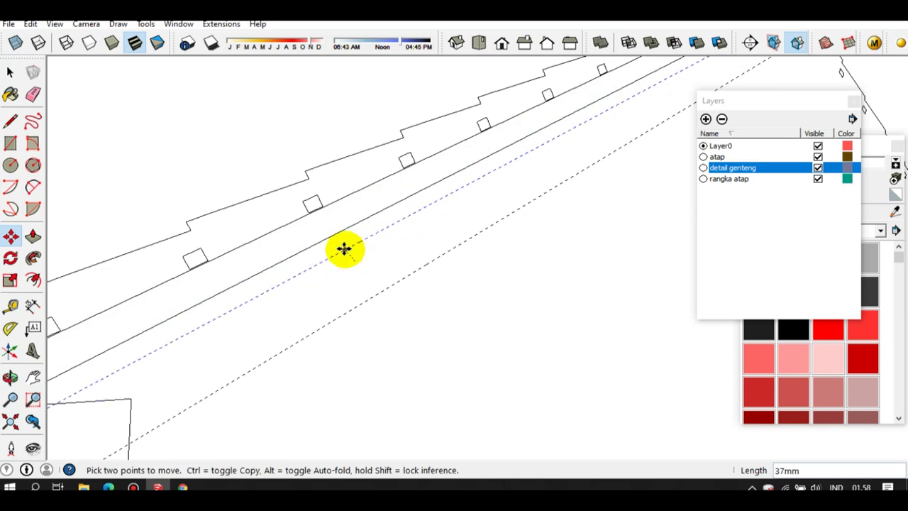
left_click(345, 247)
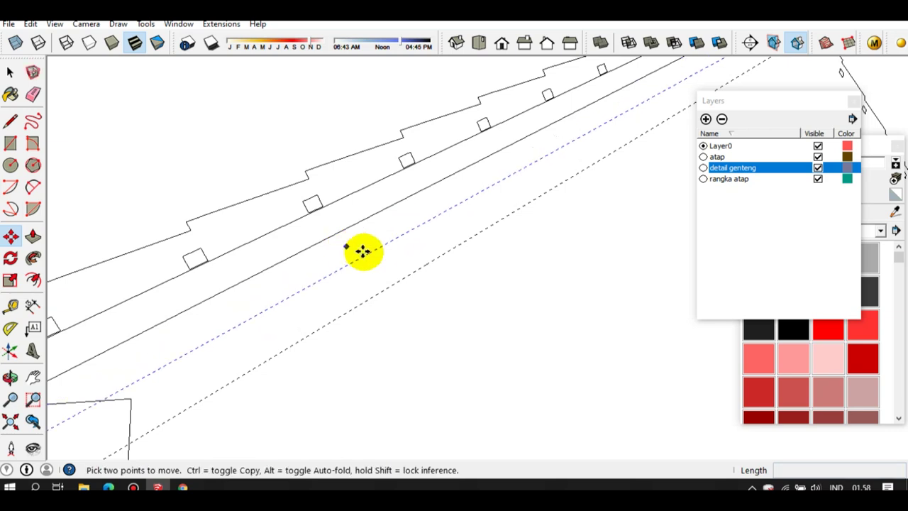
Add guide lines 500 mm and 50 mm from the rafter edge
key("t")
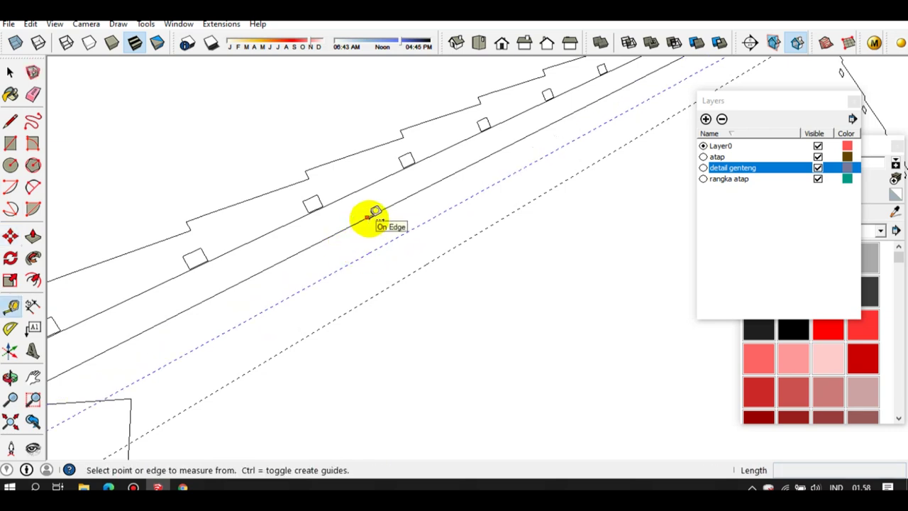
left_click(367, 217)
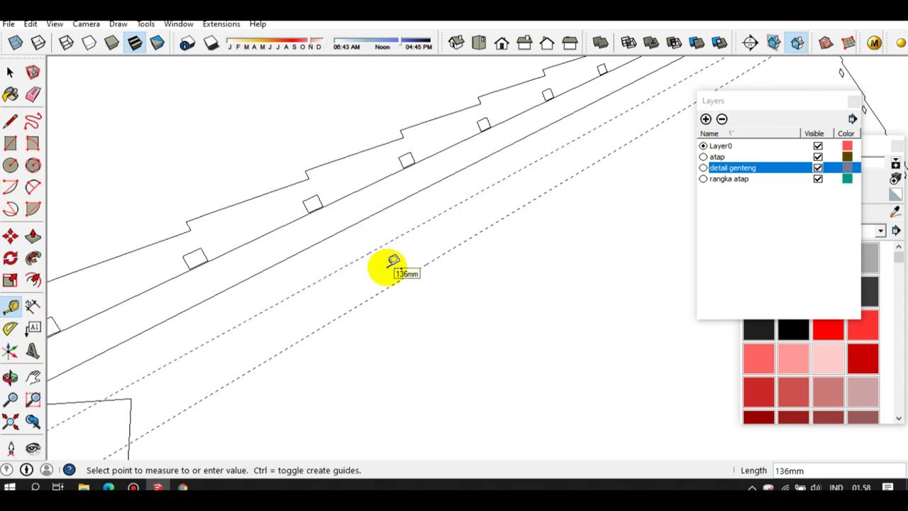
type("500")
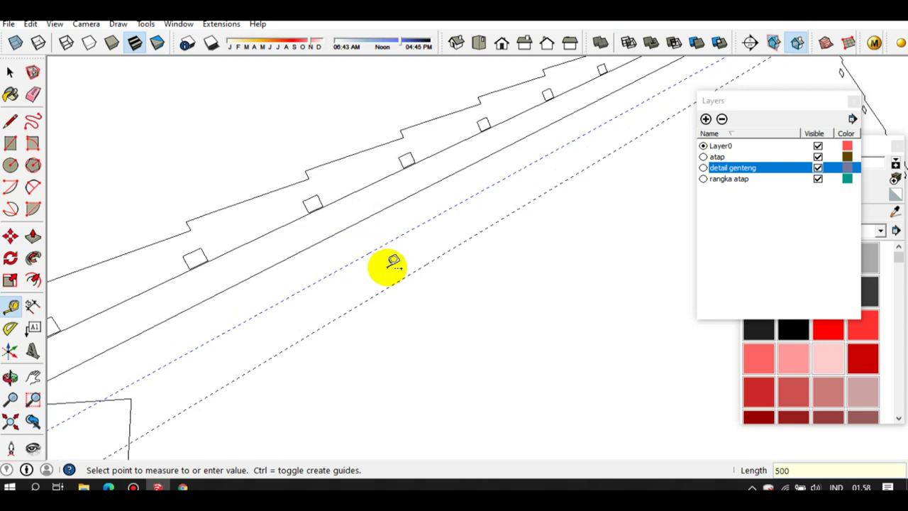
key("Return")
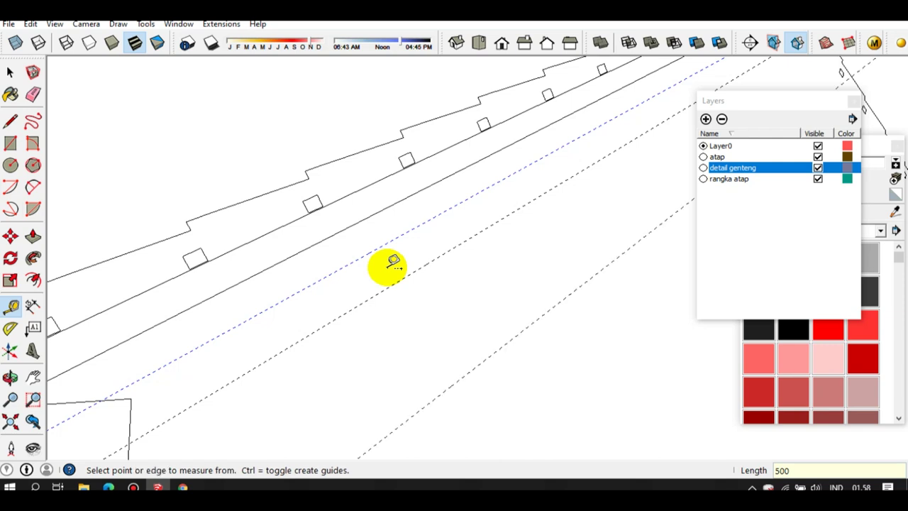
double_click(386, 267)
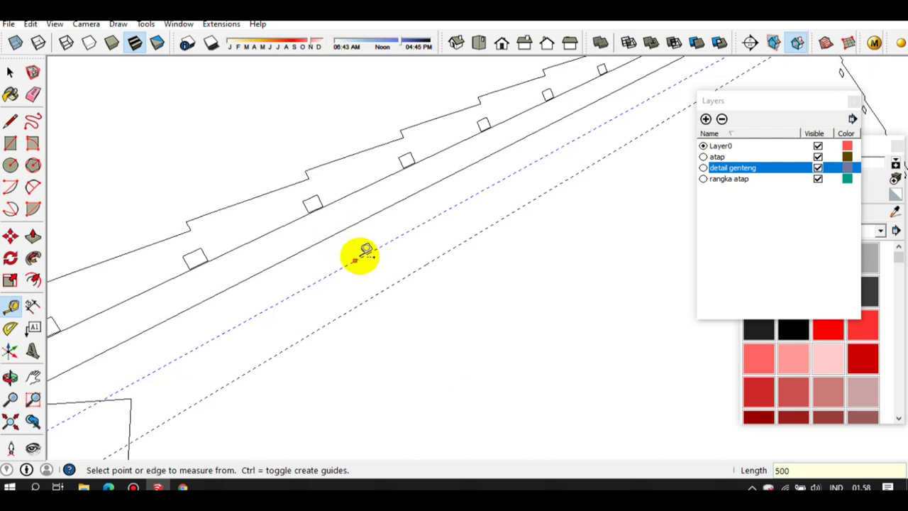
key("space")
key("t")
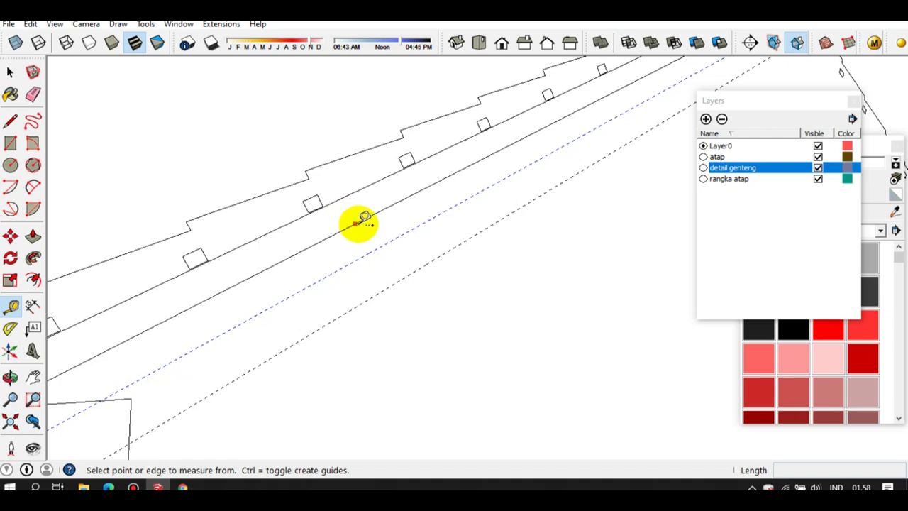
left_click(360, 222)
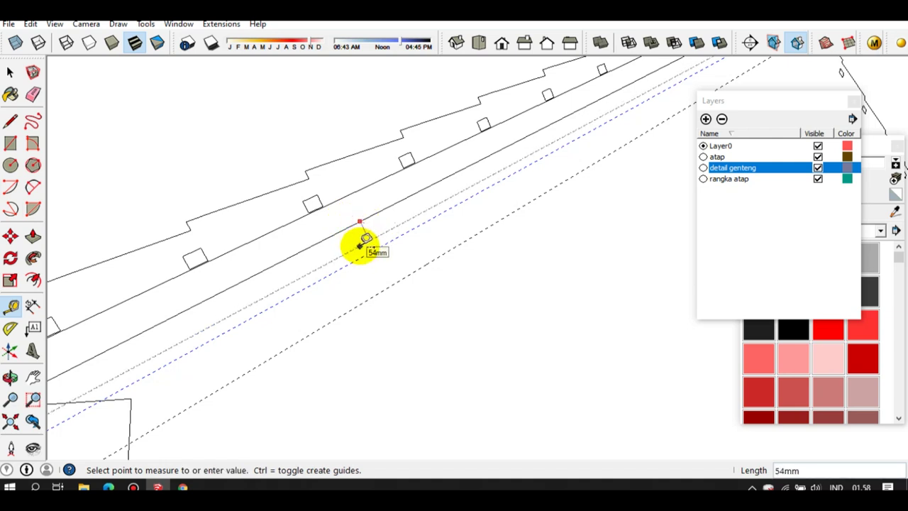
key("Return")
Select the hatched roof face band
key("space")
scroll(376, 263, "up", 1)
key("e")
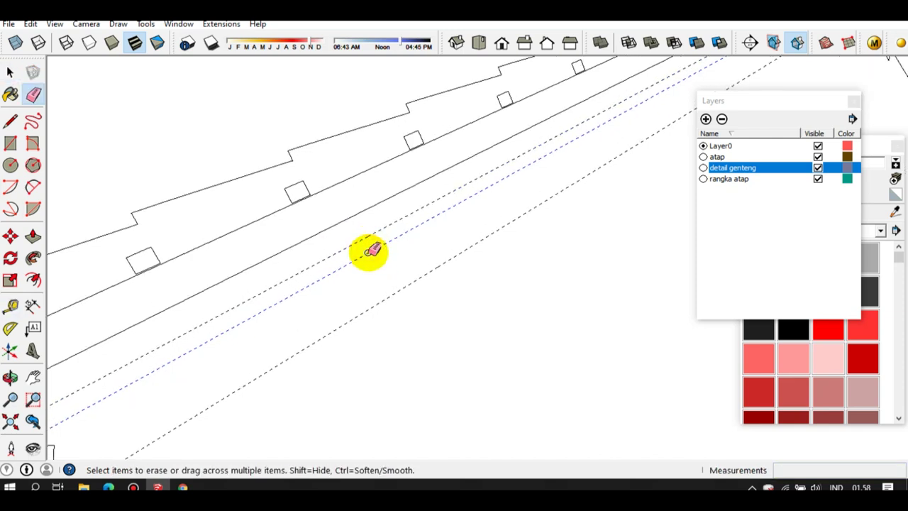
key("space")
left_click(352, 197)
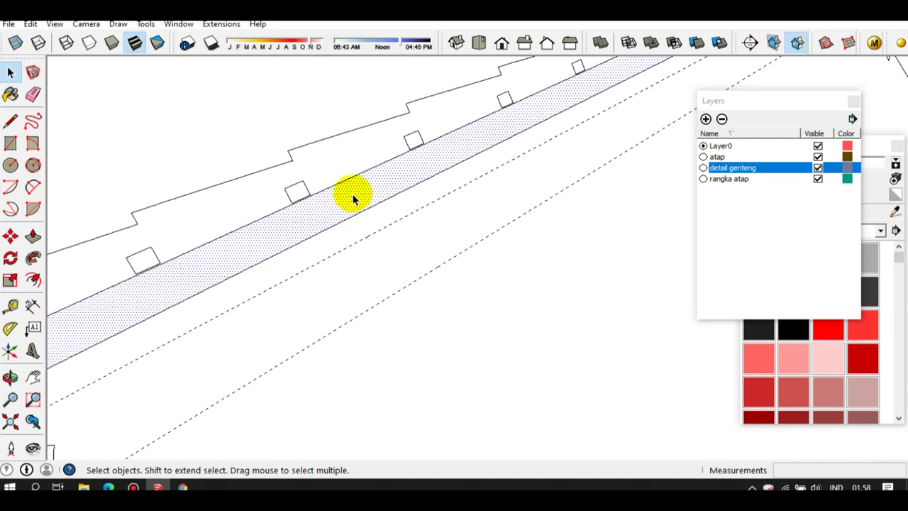
scroll(376, 225, "down", 1)
scroll(397, 220, "down", 2)
mouse_move(402, 219)
middle_mouse_down()
mouse_move(395, 241)
mouse_move(547, 154)
mouse_move(501, 206)
mouse_move(535, 178)
middle_mouse_up()
scroll(541, 169, "up", 1)
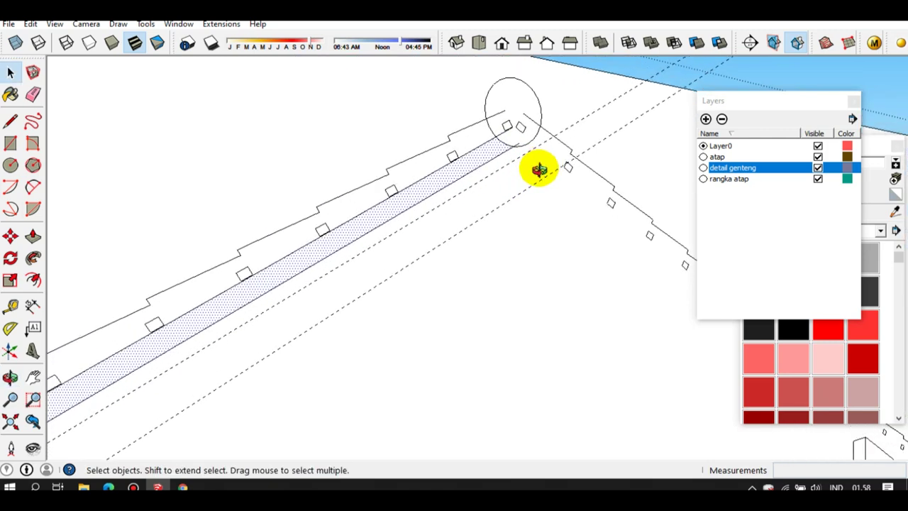
scroll(506, 183, "up", 1)
scroll(513, 165, "up", 2)
scroll(515, 167, "up", 1)
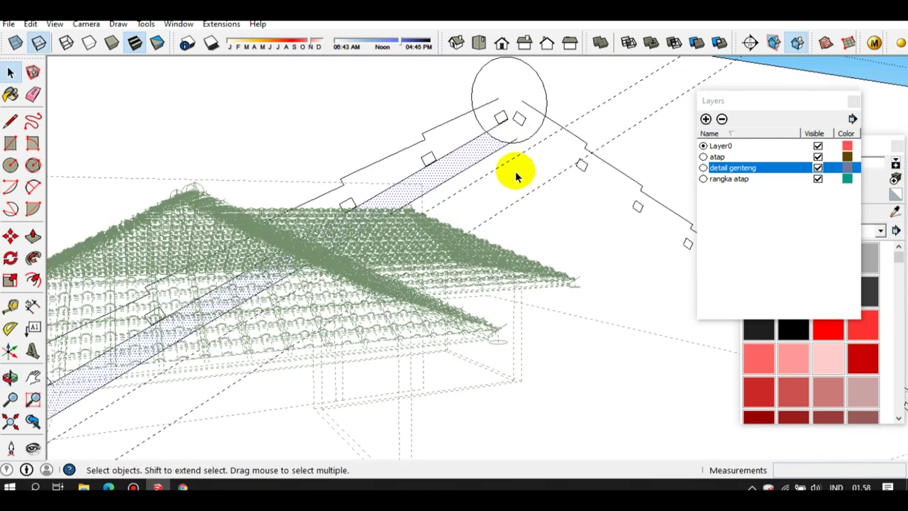
scroll(521, 177, "down", 2)
mouse_move(464, 222)
middle_mouse_down()
mouse_move(454, 260)
mouse_move(444, 261)
mouse_move(442, 244)
mouse_move(431, 283)
mouse_move(340, 355)
mouse_move(349, 253)
mouse_move(381, 227)
mouse_move(366, 264)
mouse_move(366, 252)
middle_mouse_up()
scroll(432, 273, "down", 3)
scroll(317, 221, "up", 2)
scroll(389, 215, "up", 1)
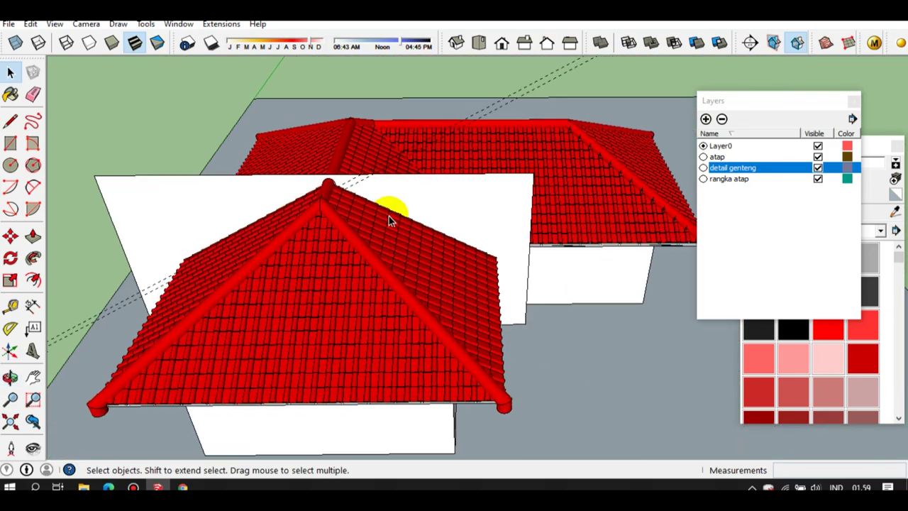
scroll(400, 222, "up", 1)
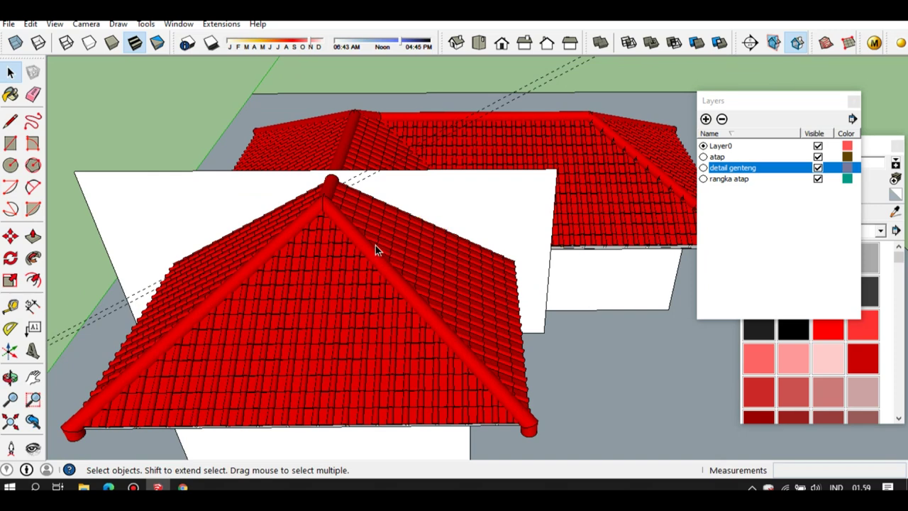
Hide the 'detail genteng' and 'rangka atap' layers to expose the roof frame
left_click(816, 167)
left_click(818, 179)
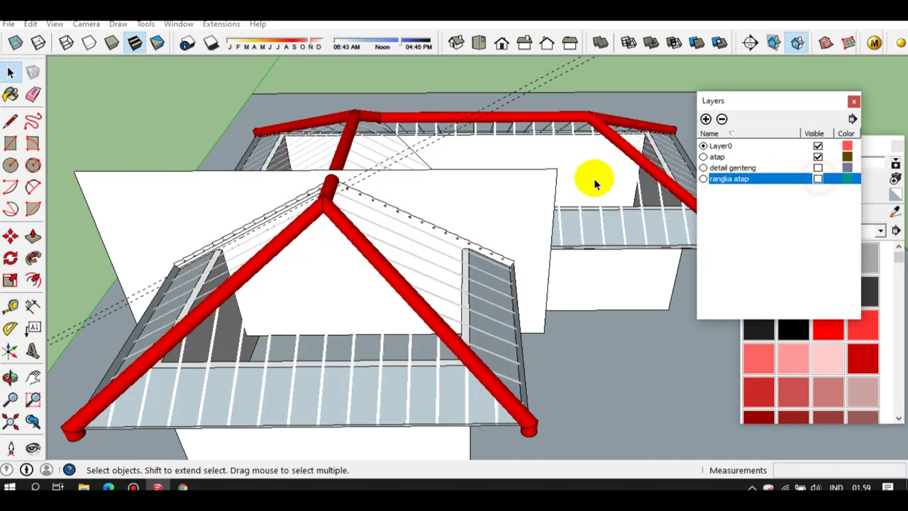
middle_click_drag(245, 256, 245, 257)
scroll(245, 256, "down", 2)
scroll(411, 247, "down", 2)
scroll(334, 223, "down", 2)
scroll(402, 209, "down", 2)
scroll(308, 318, "up", 2)
scroll(244, 308, "up", 2)
scroll(249, 304, "up", 2)
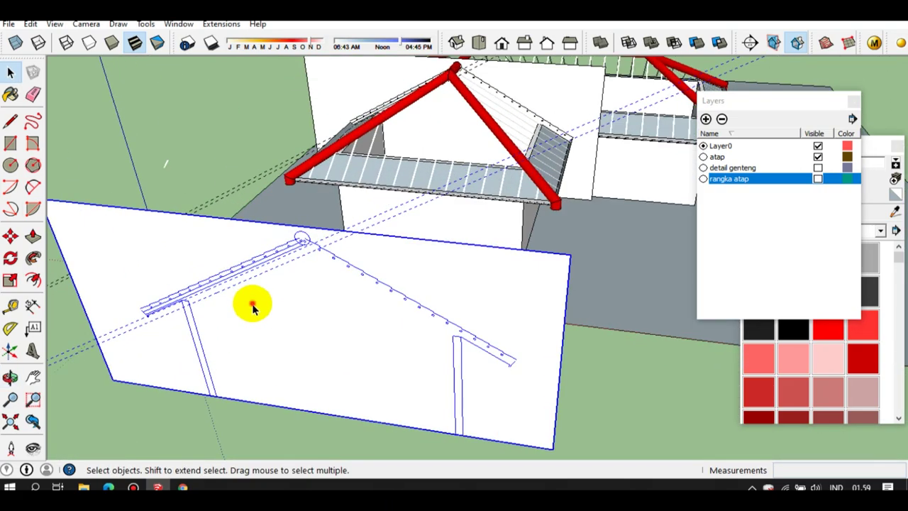
scroll(248, 310, "up", 2)
scroll(243, 308, "up", 2)
scroll(277, 265, "up", 2)
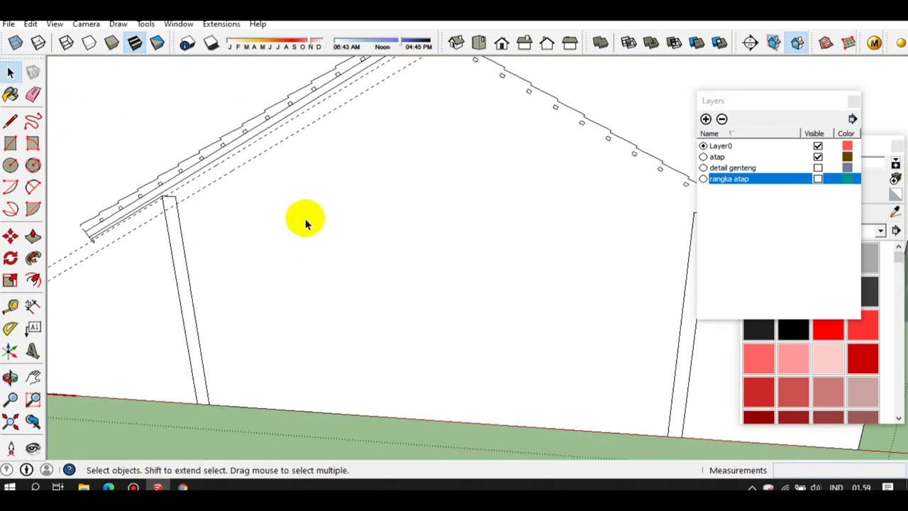
Orbit around the whole house to view the bare roof frame from below
middle_click_drag(323, 258, 305, 310)
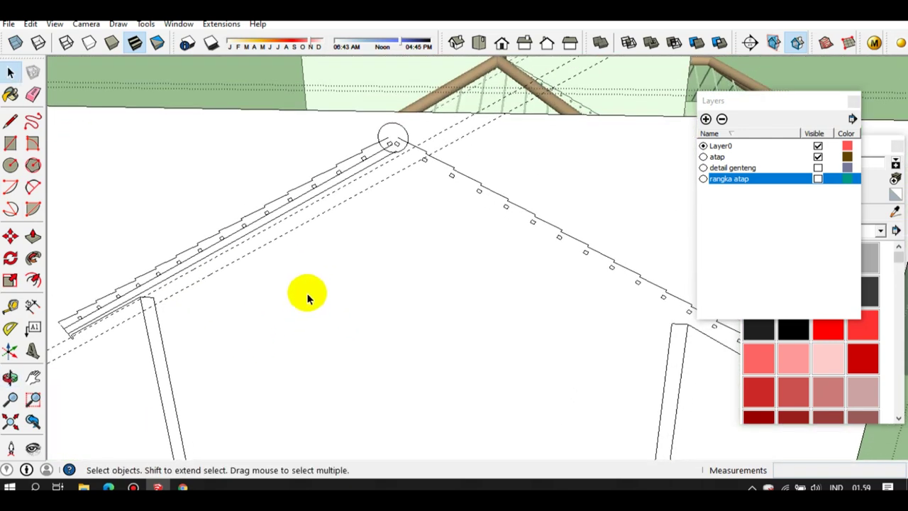
key("l")
scroll(385, 158, "down", 1)
scroll(385, 182, "down", 1)
scroll(384, 203, "down", 2)
key("space")
middle_click_drag(383, 204, 345, 277)
scroll(334, 277, "down", 1)
scroll(334, 270, "down", 2)
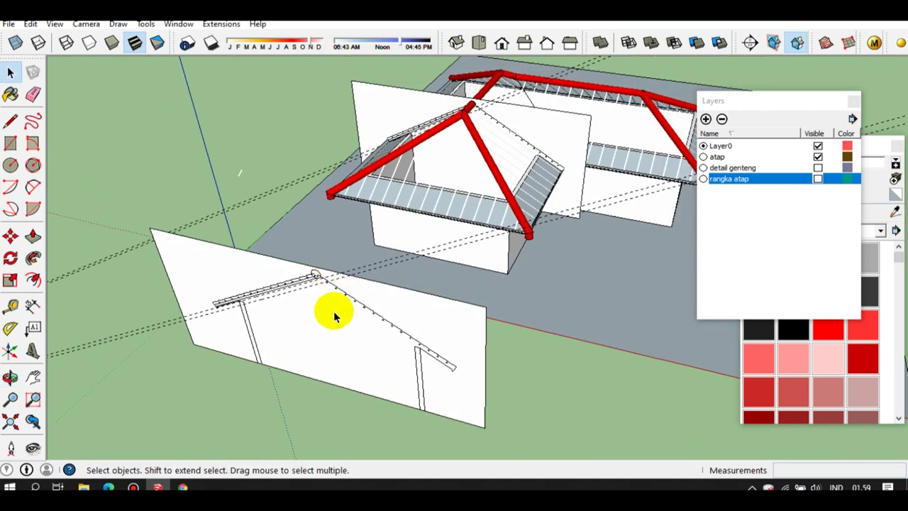
scroll(539, 128, "up", 2)
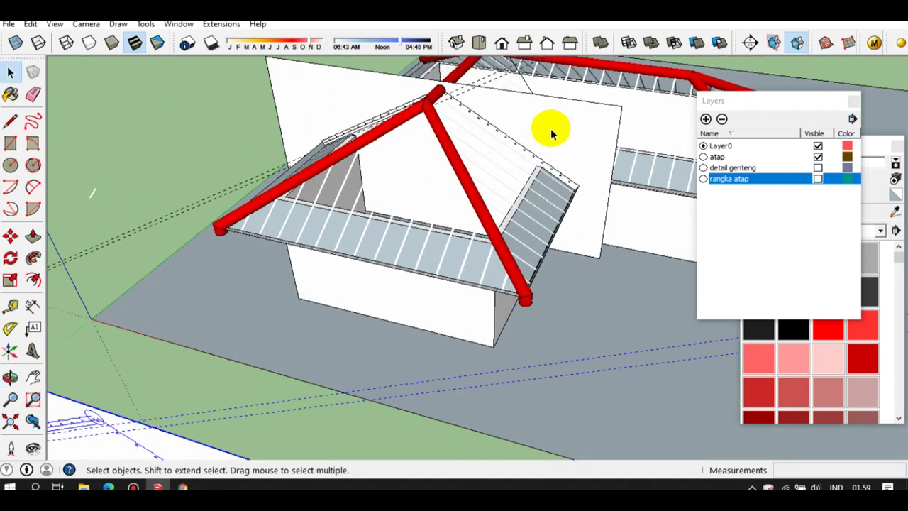
scroll(552, 133, "up", 1)
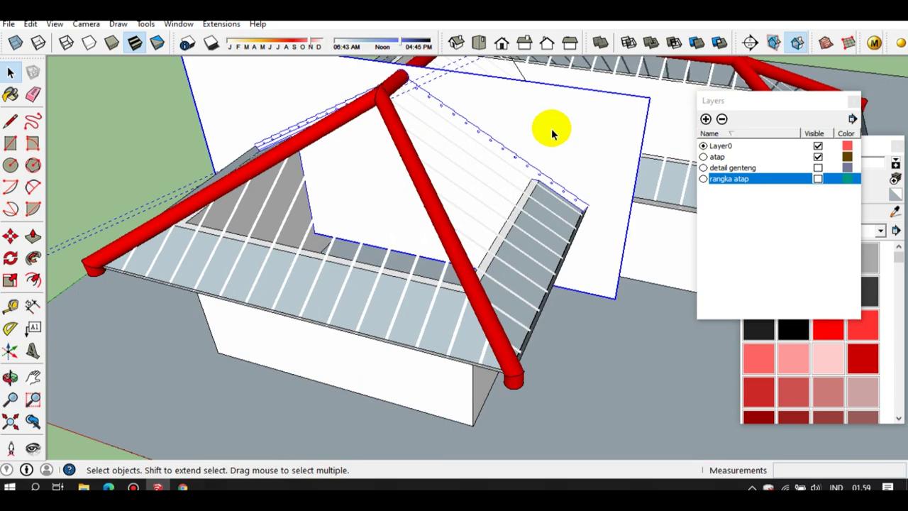
mouse_move(551, 209)
middle_mouse_down()
mouse_move(371, 245)
mouse_move(537, 300)
middle_mouse_up()
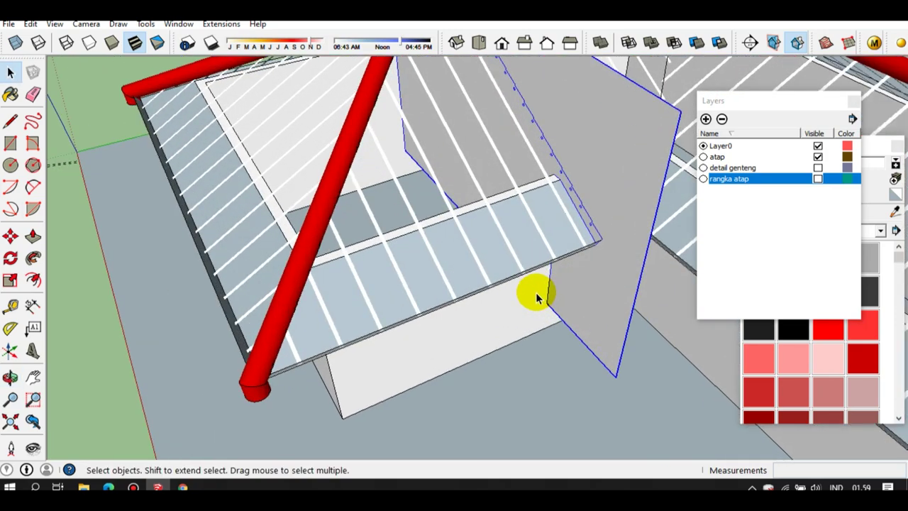
scroll(537, 299, "down", 2)
key("m")
scroll(551, 203, "up", 2)
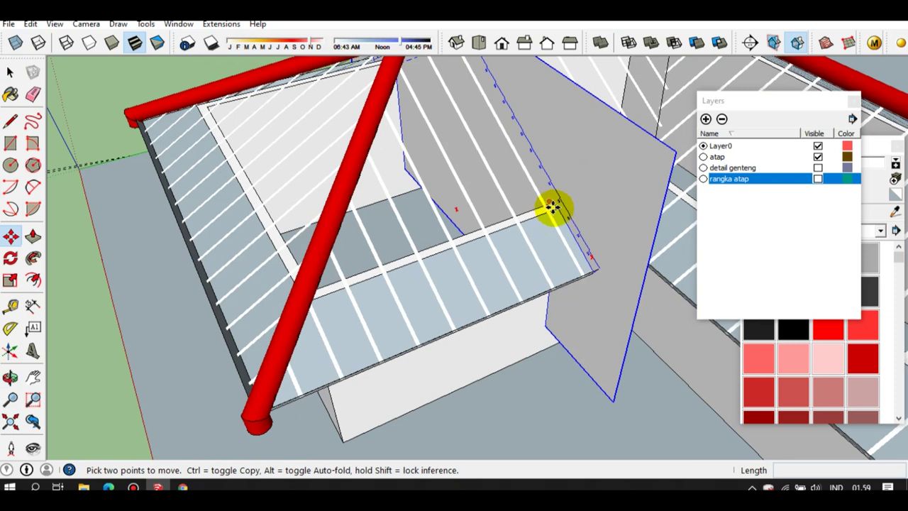
Move the grey vertical section panel to a new spot across the roof
left_click(494, 198)
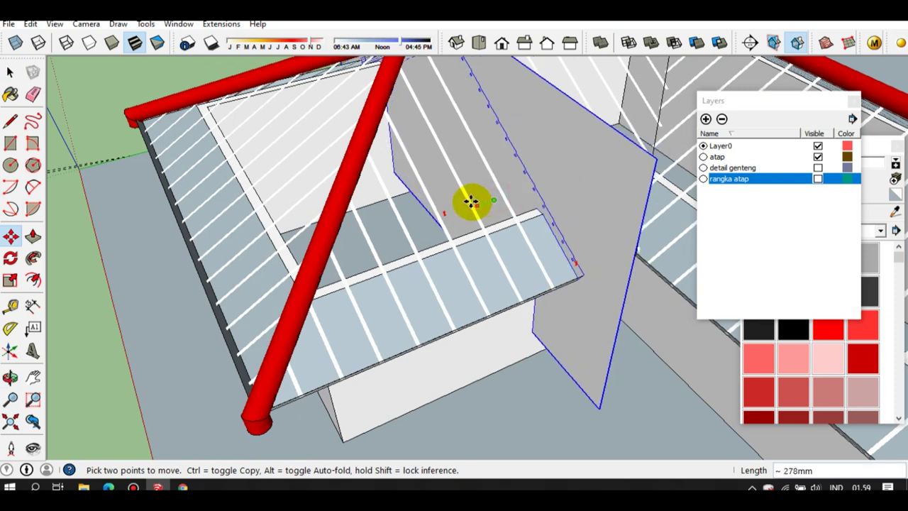
left_click(420, 217)
key("space")
mouse_move(419, 217)
middle_mouse_down()
mouse_move(497, 182)
mouse_move(477, 198)
middle_mouse_up()
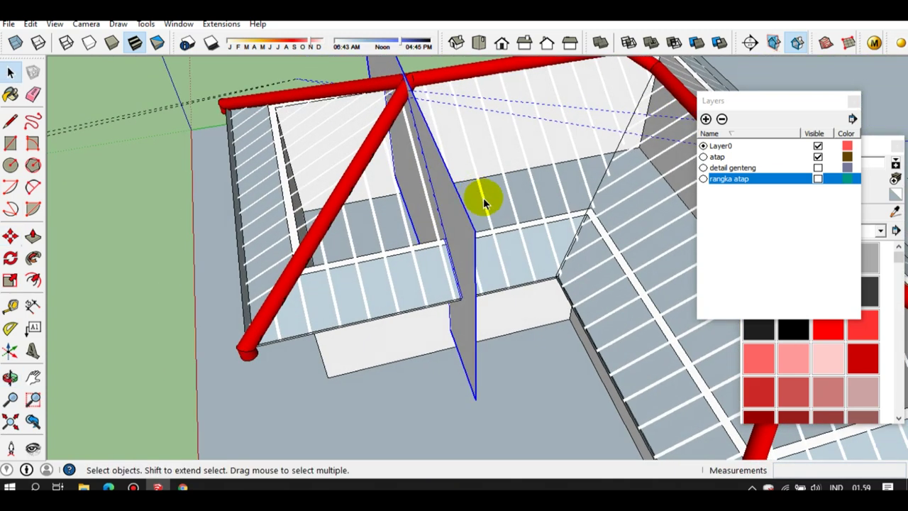
Shift the vertical section panel slightly to the right
key("m")
left_click(514, 192)
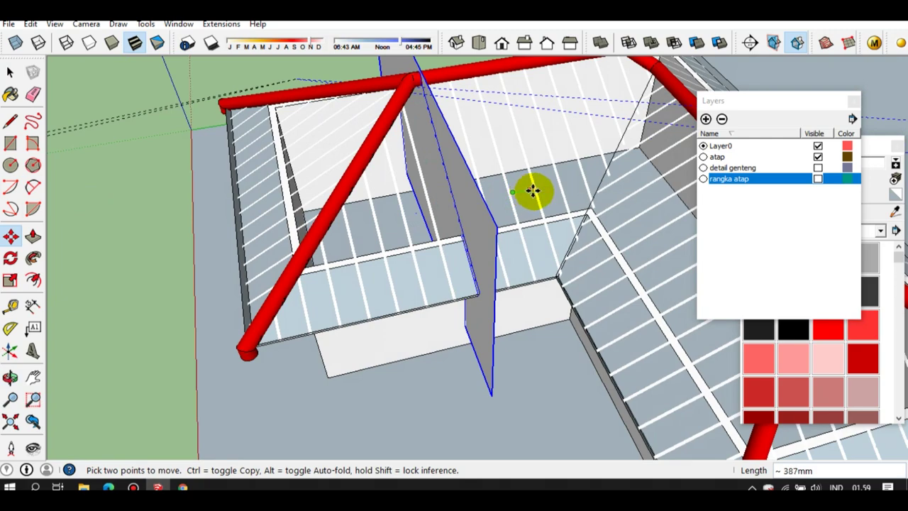
left_click(519, 193)
key("space")
mouse_move(518, 193)
middle_mouse_down()
mouse_move(348, 218)
mouse_move(520, 193)
middle_mouse_up()
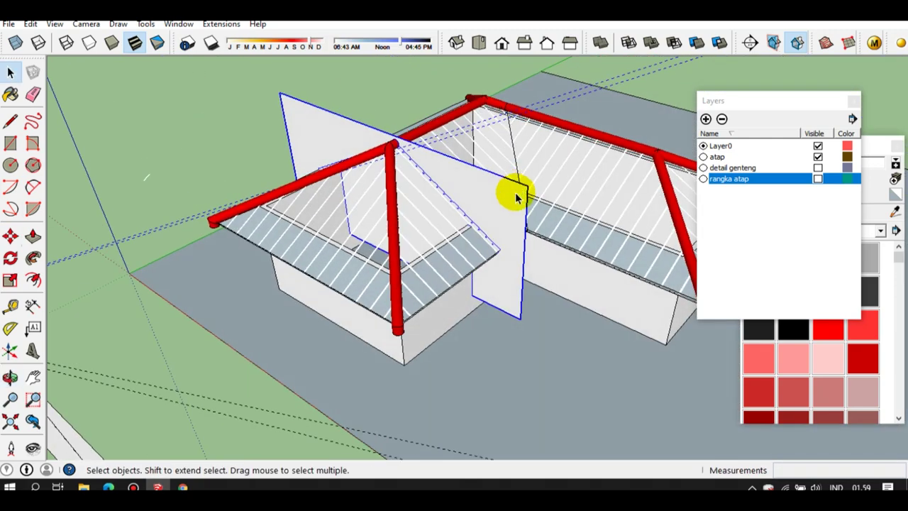
Zoom in on the left panel's roof profile drawing
scroll(395, 253, "down", 3)
middle_click_drag(395, 253, 385, 233)
scroll(368, 270, "up", 3)
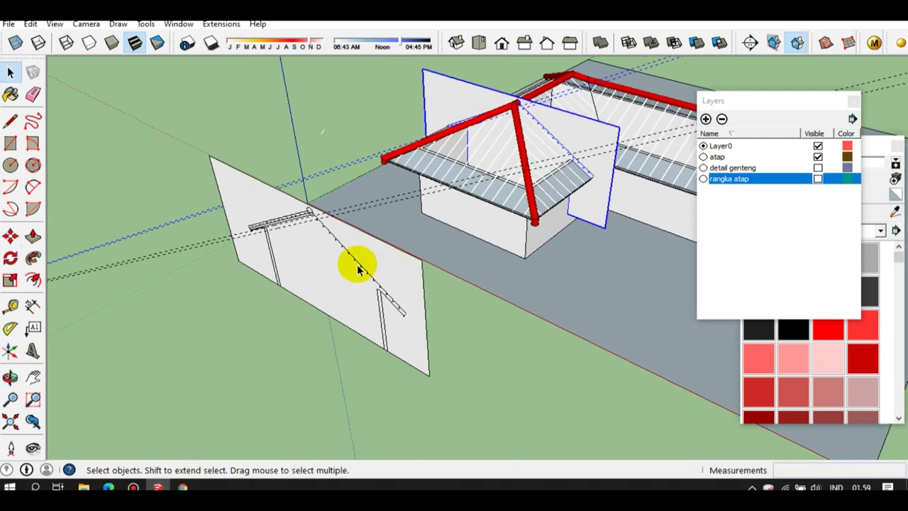
left_click(331, 270)
left_click(582, 133)
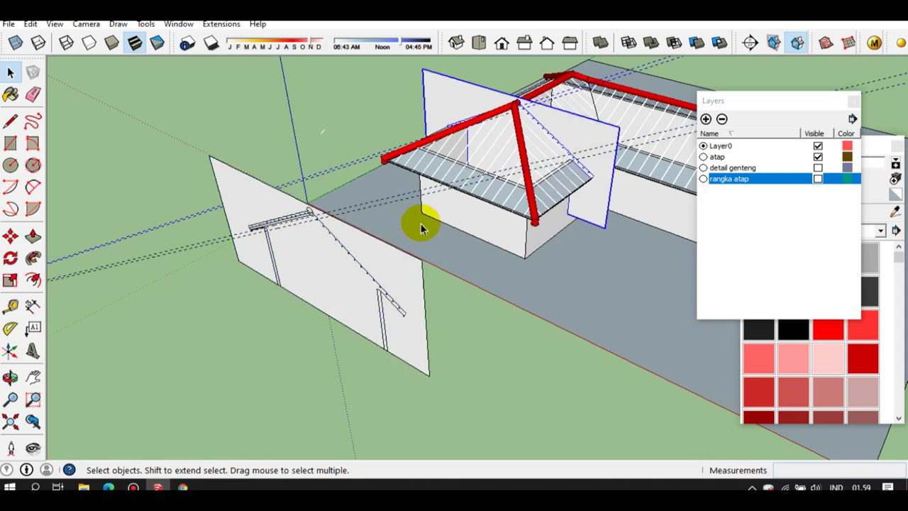
scroll(309, 264, "up", 1)
scroll(307, 260, "up", 1)
scroll(263, 244, "up", 1)
scroll(298, 220, "up", 2)
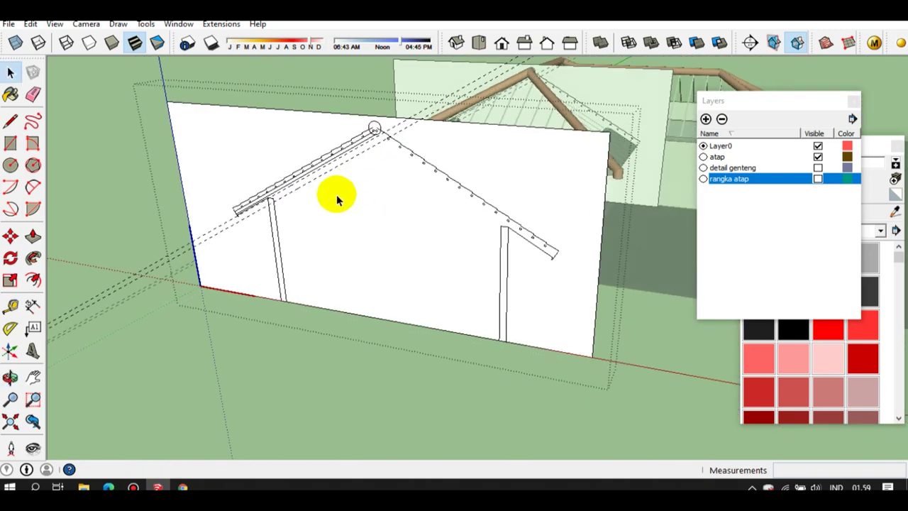
Draw a vertical line straight down from the ridge square's corner
scroll(340, 177, "up", 2)
scroll(343, 166, "up", 1)
key("l")
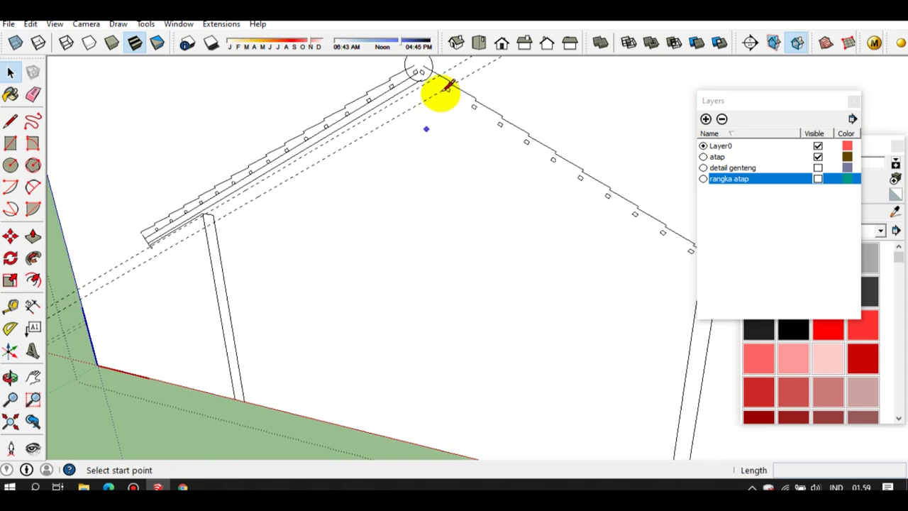
scroll(436, 100, "up", 1)
scroll(443, 142, "down", 3)
scroll(464, 189, "up", 2)
scroll(454, 163, "up", 2)
scroll(465, 142, "up", 1)
middle_click(470, 132)
middle_click_drag(471, 132, 451, 135)
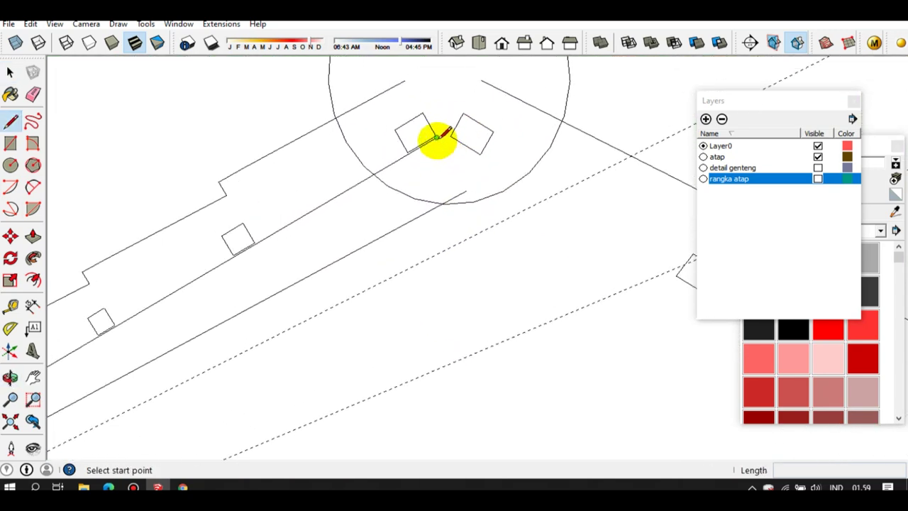
left_click(434, 137)
scroll(450, 177, "down", 2)
left_click(444, 310)
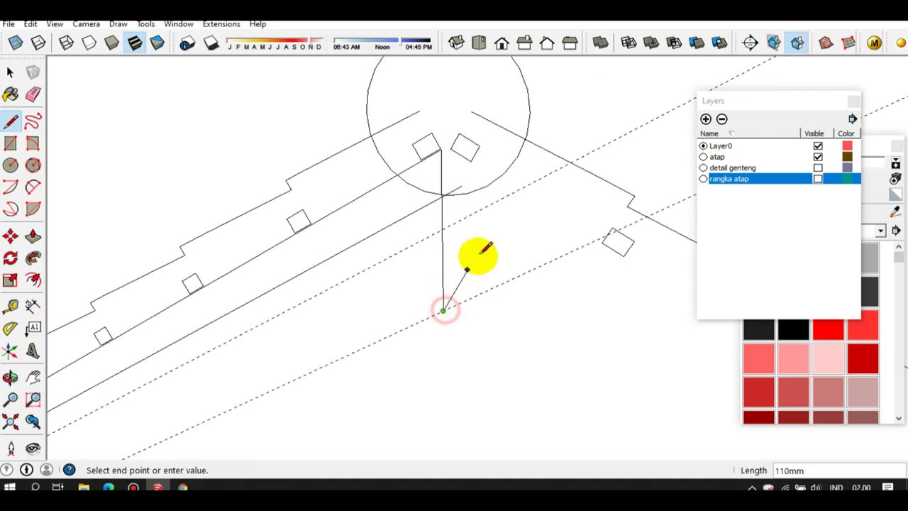
key("space")
scroll(425, 270, "down", 2)
Draw the rafter line along the slope from that line's bottom to the post
left_click(494, 193)
key("l")
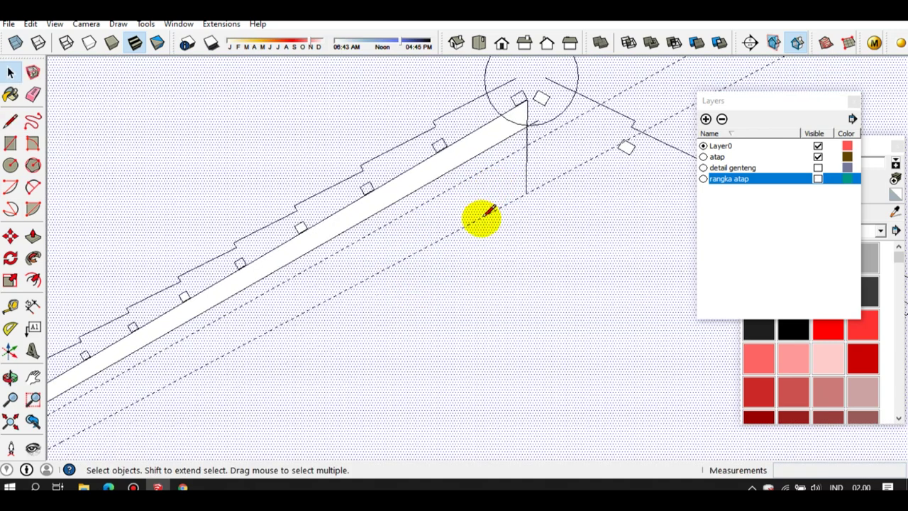
left_click(525, 192)
scroll(427, 269, "down", 2)
middle_click_drag(334, 308, 608, 116)
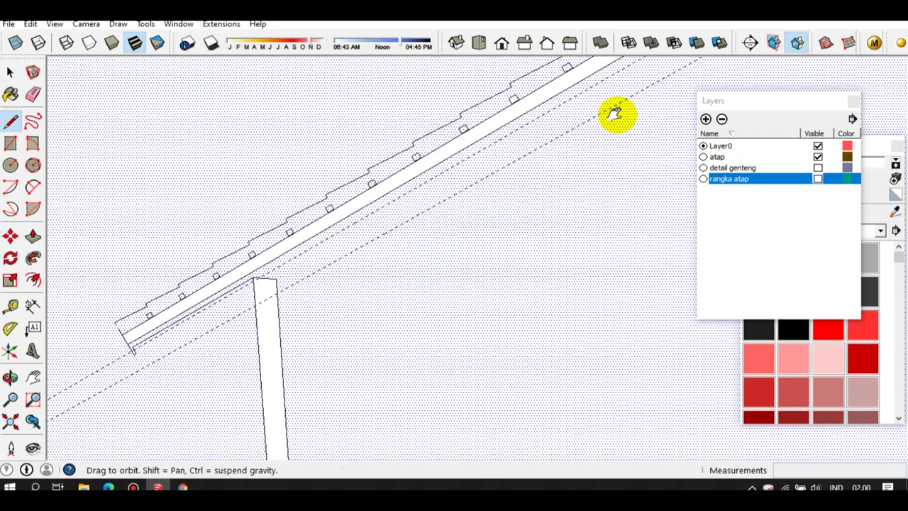
scroll(264, 293, "up", 2)
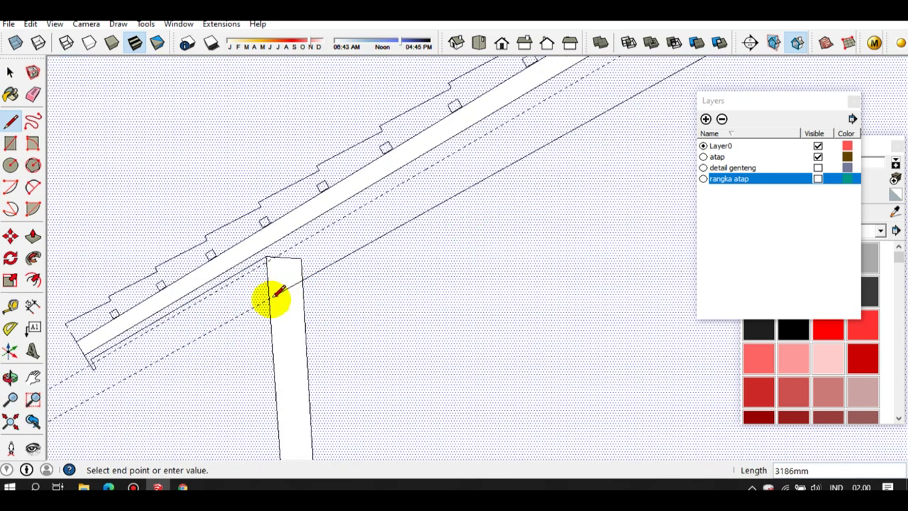
left_click(273, 296)
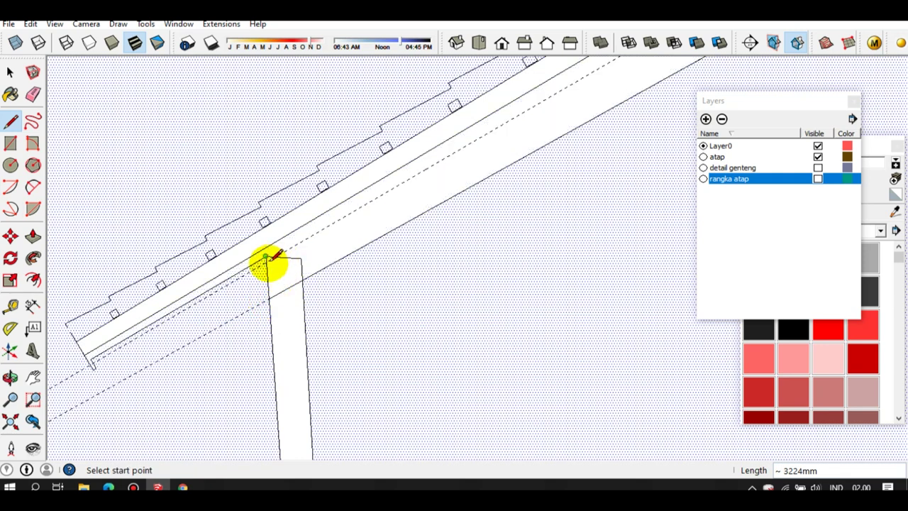
scroll(273, 257, "up", 1)
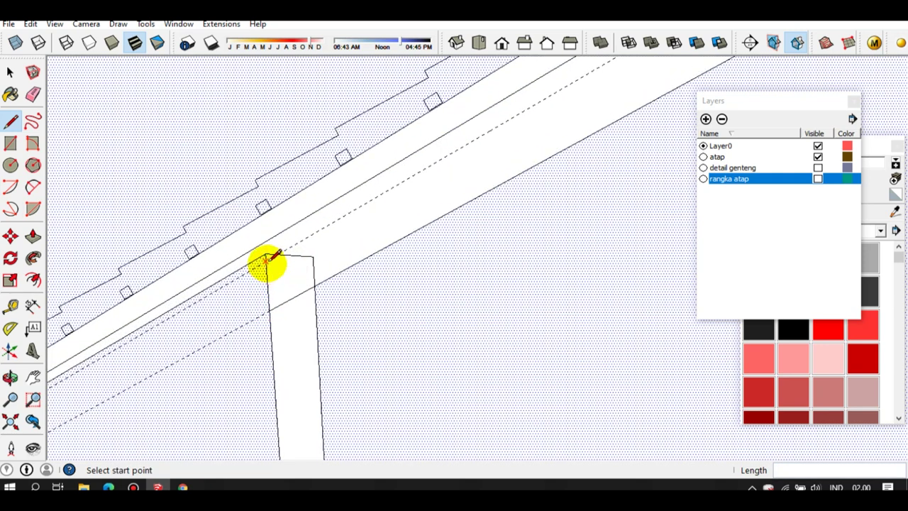
mouse_move(267, 263)
middle_mouse_down()
mouse_move(426, 222)
mouse_move(182, 391)
mouse_move(405, 263)
mouse_move(389, 296)
mouse_move(514, 181)
middle_mouse_up()
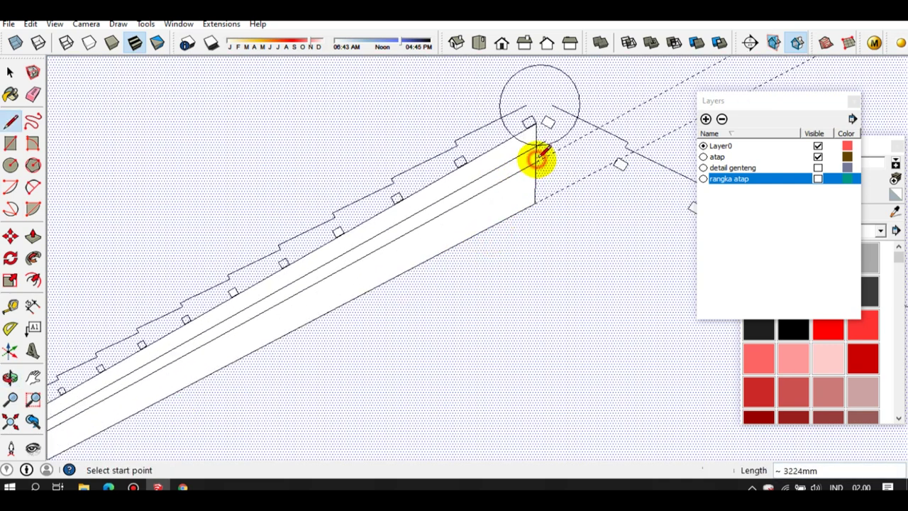
key("space")
Erase the leftover dashed guide lines and the post's short top edge
key("e")
left_click(545, 196)
left_click(545, 155)
mouse_move(537, 154)
middle_mouse_down()
mouse_move(345, 269)
mouse_move(466, 187)
mouse_move(298, 300)
middle_mouse_up()
left_click(287, 293)
scroll(279, 300, "down", 2)
scroll(260, 308, "down", 2)
scroll(266, 304, "down", 3)
key("space")
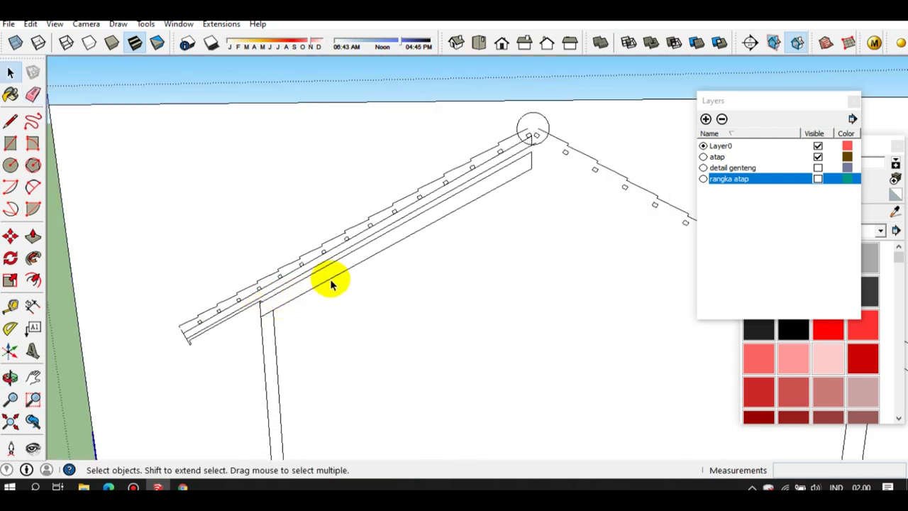
Select the whole cross-section drawing except the rafter board
left_click(433, 281)
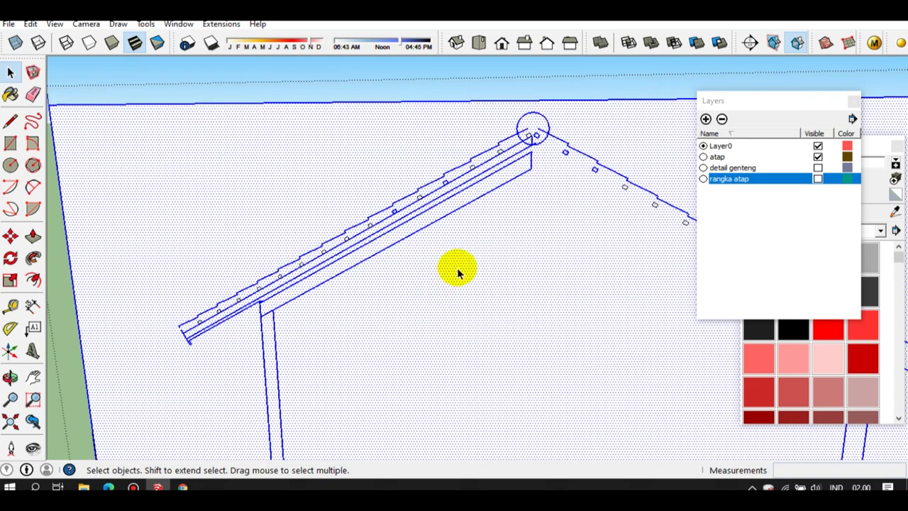
scroll(456, 270, "up", 2)
scroll(506, 243, "up", 1)
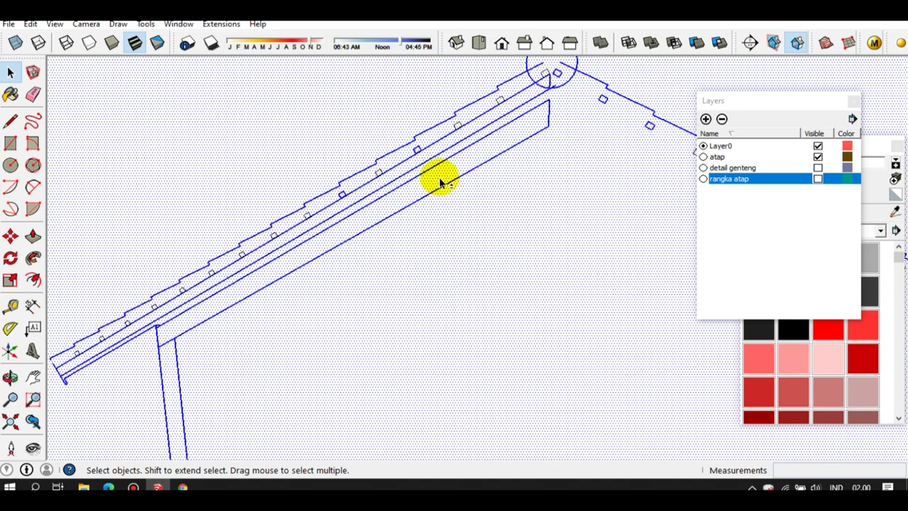
scroll(445, 176, "up", 1)
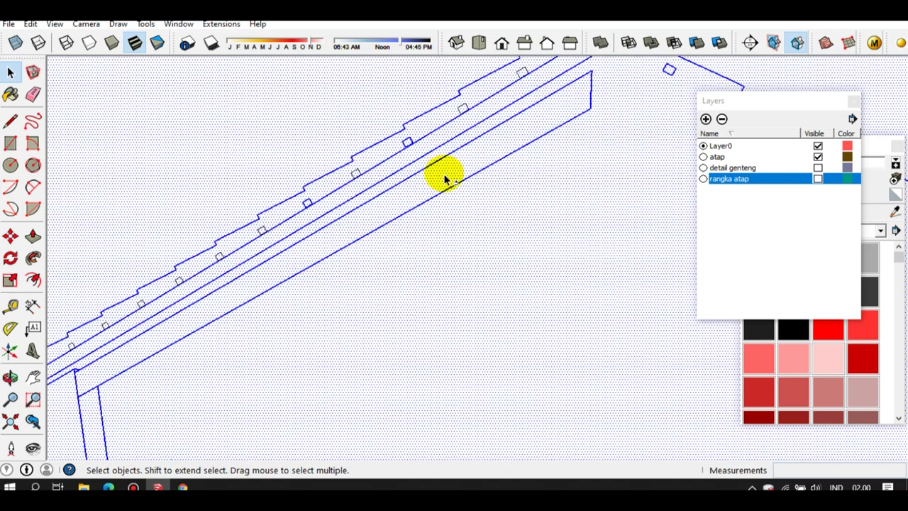
left_click(447, 183, "shift")
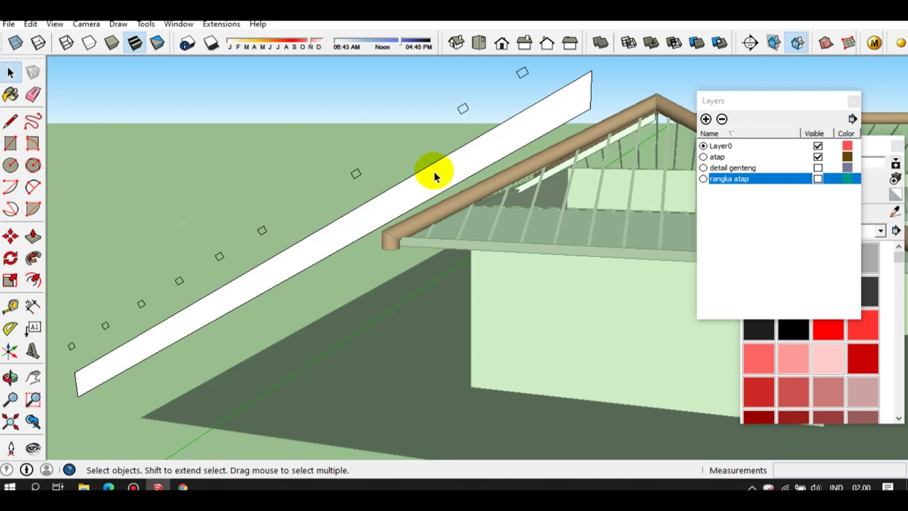
Box-select the stray point near the rafter board's top end
scroll(429, 173, "down", 2)
scroll(424, 171, "up", 1)
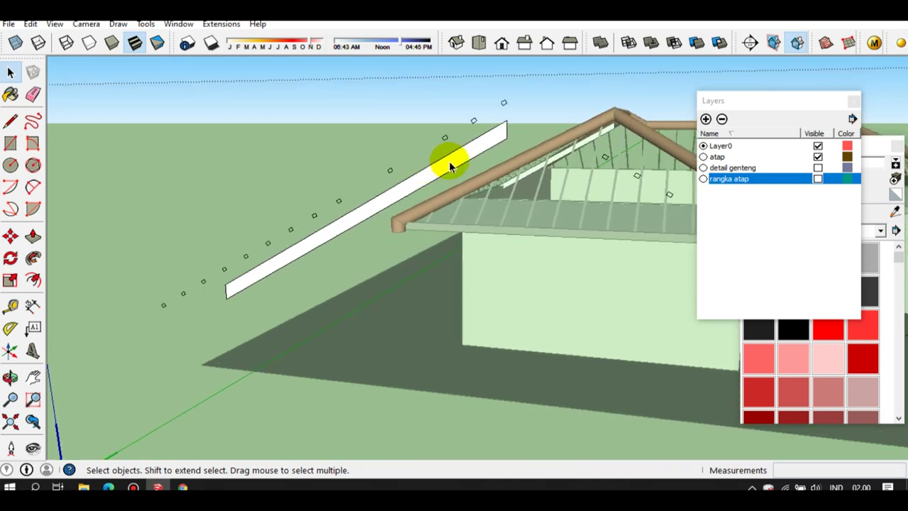
scroll(469, 158, "up", 2)
middle_click_drag(490, 149, 481, 139)
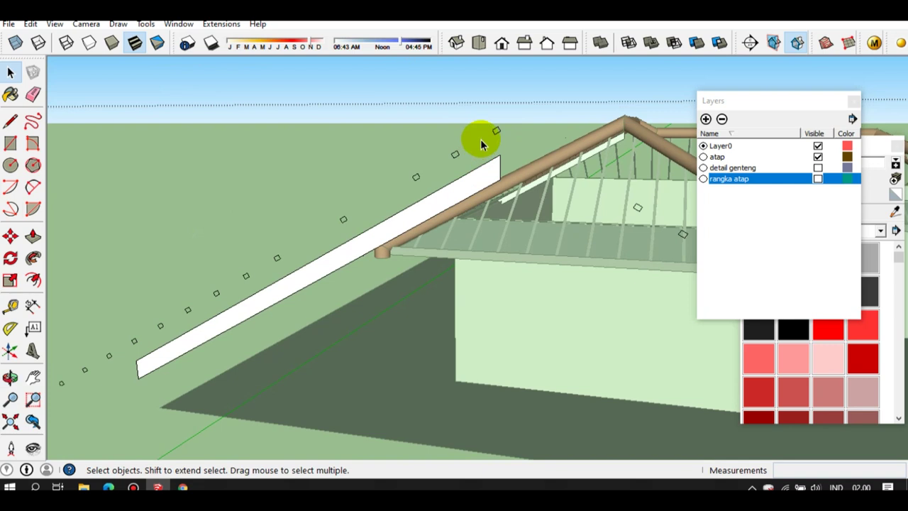
left_click(446, 136)
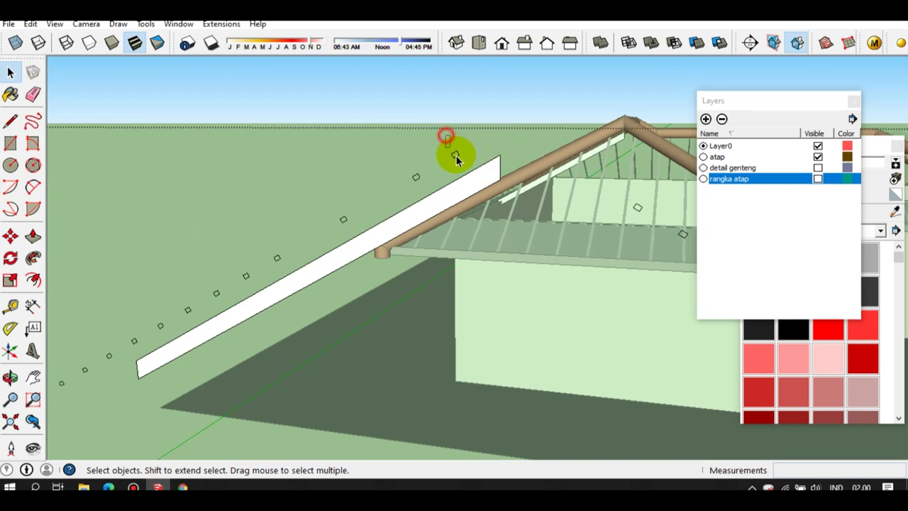
left_click_drag(466, 170, 466, 171)
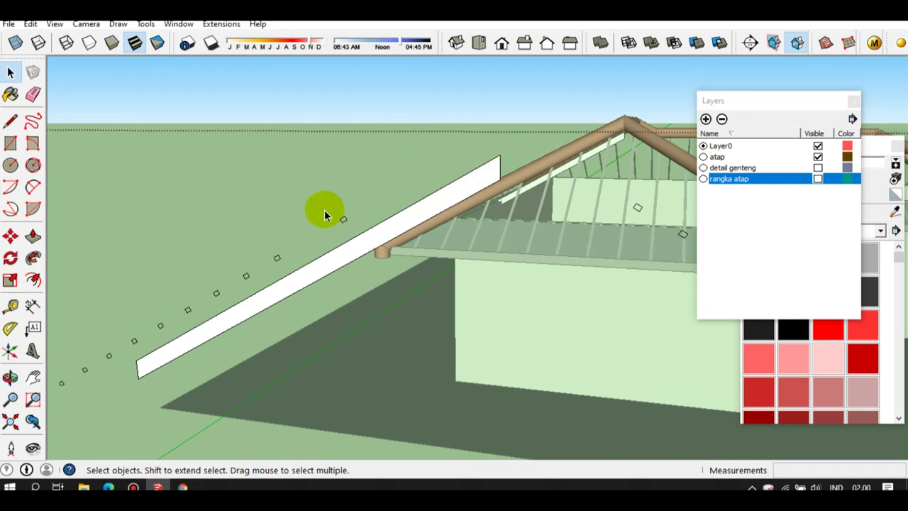
mouse_move(362, 229)
middle_mouse_down()
mouse_move(132, 331)
mouse_move(245, 205)
middle_mouse_up()
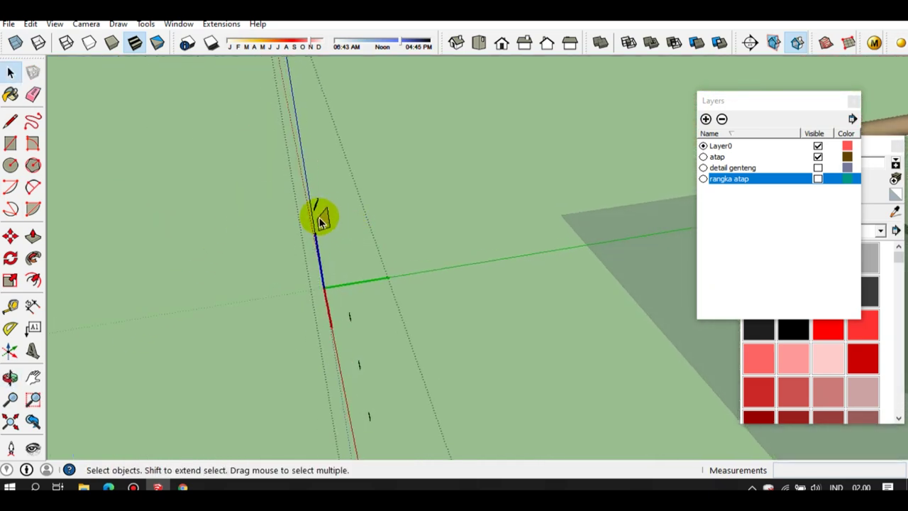
Close the component being edited near the model origin
middle_click_drag(320, 221, 305, 230)
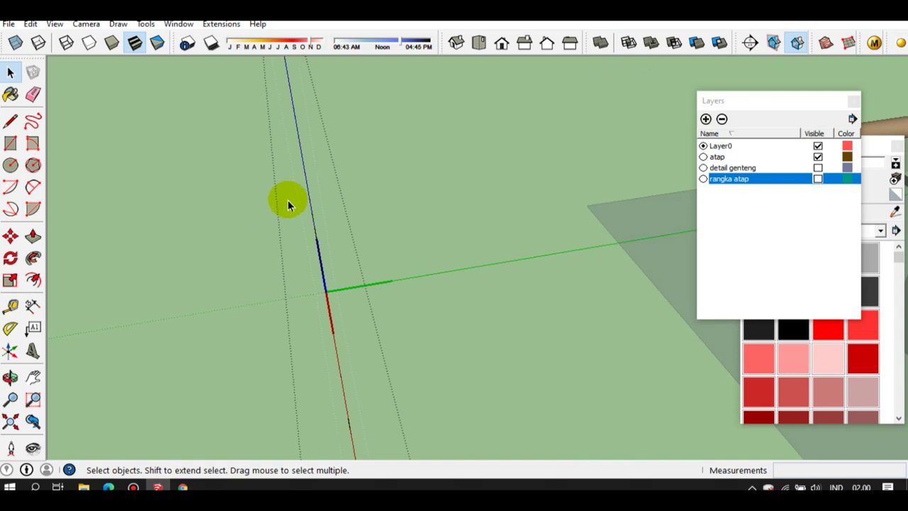
middle_click_drag(320, 244, 345, 229)
scroll(365, 261, "up", 3)
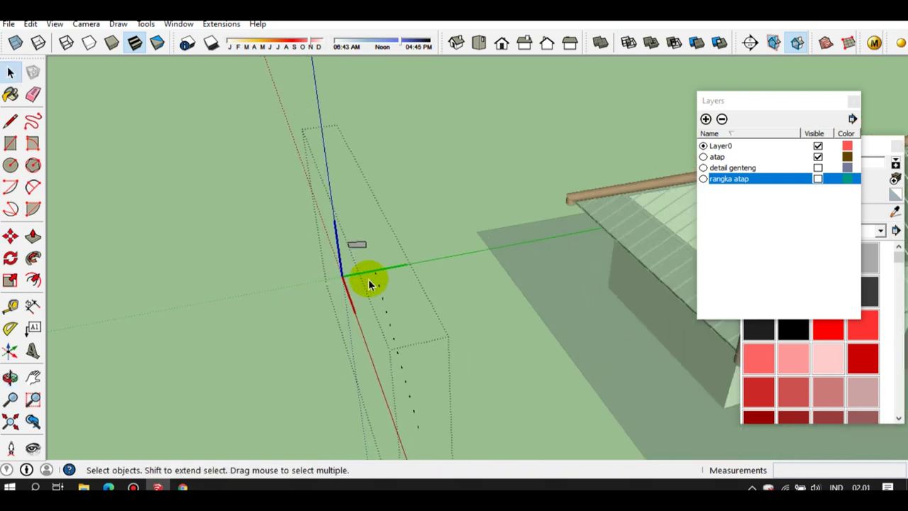
right_click(451, 458)
left_click(408, 381)
left_click(416, 391)
Select the loose rafter board slab and view it edge-on
left_click(461, 405)
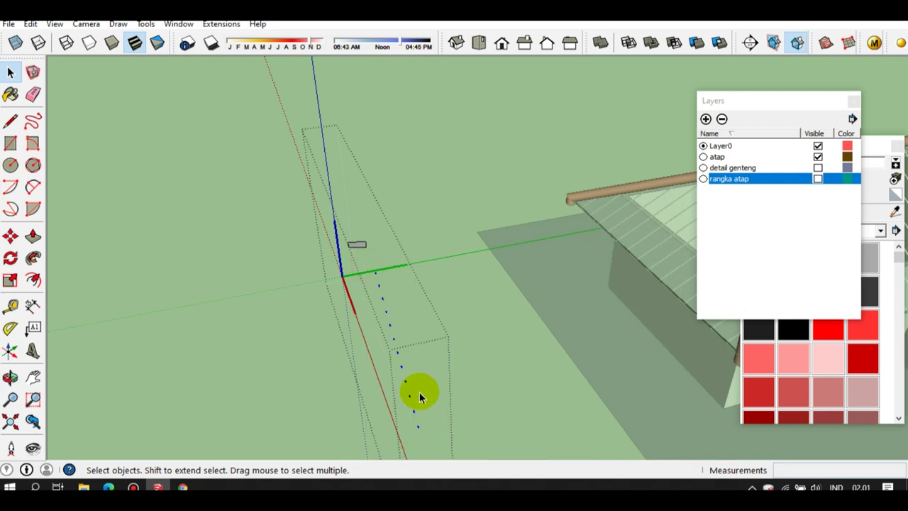
scroll(361, 247, "up", 2)
scroll(361, 247, "up", 2)
scroll(362, 246, "up", 2)
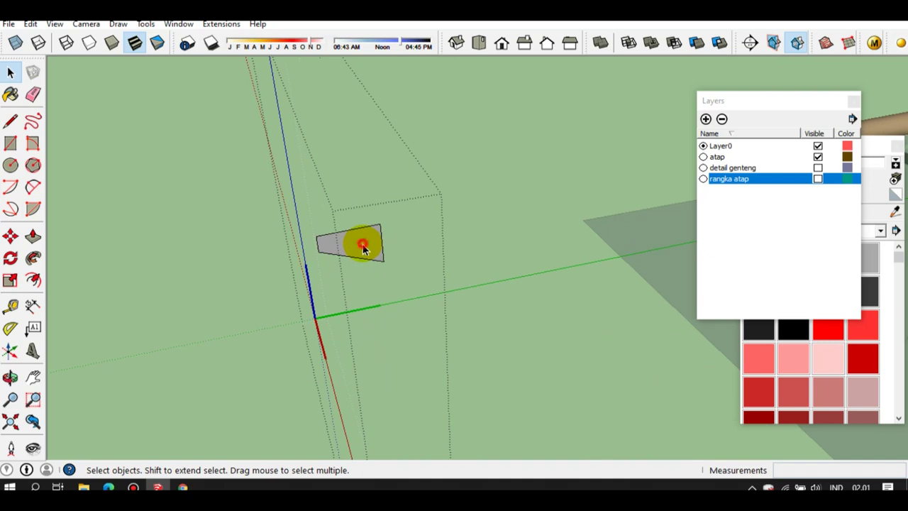
middle_click_drag(362, 246, 509, 251)
left_click(577, 243)
middle_click_drag(576, 234, 459, 238)
Copy the rafter board beside the original and flip the copy along the red axis
key("m")
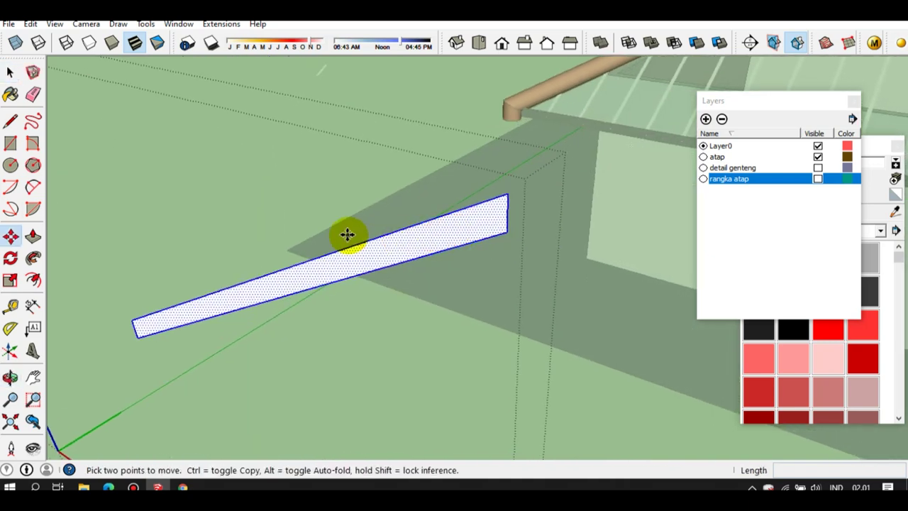
left_click(356, 246)
key("ctrl")
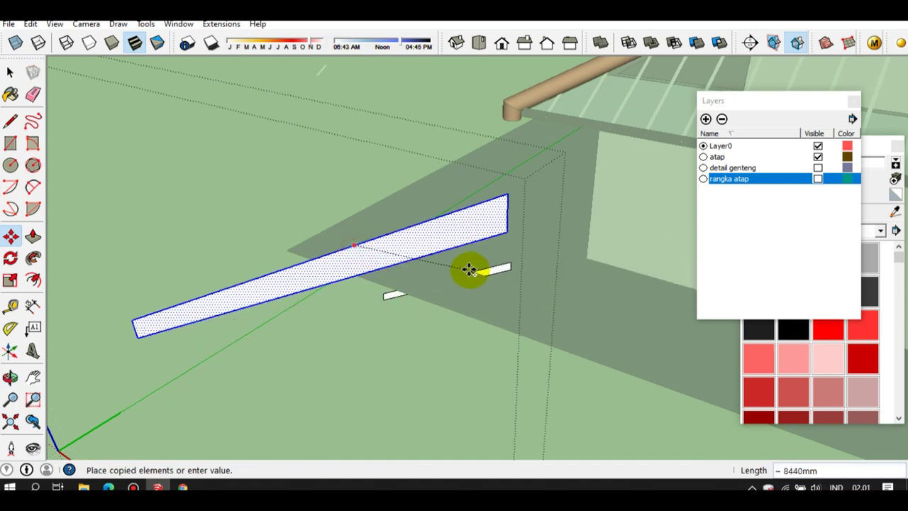
mouse_move(481, 250)
middle_mouse_down()
mouse_move(577, 223)
mouse_move(617, 243)
middle_mouse_up()
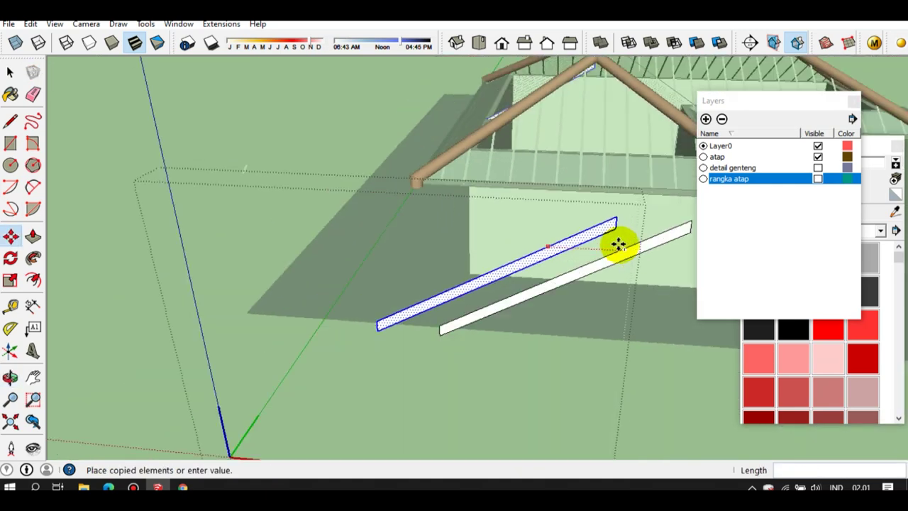
scroll(618, 249, "down", 2)
left_click(628, 254)
key("space")
right_click(629, 254)
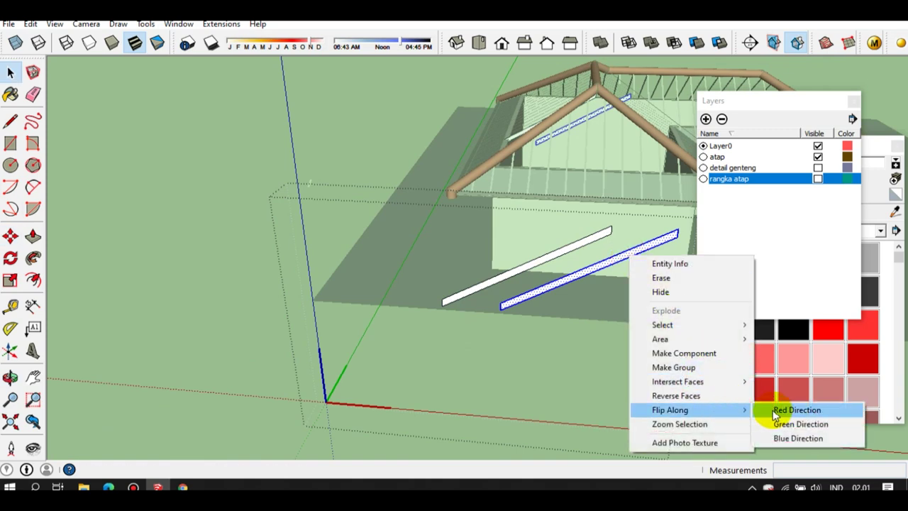
mouse_move(669, 410)
left_click(760, 410)
Make the second beam a group and flip it along the group's red axis
scroll(553, 250, "up", 1)
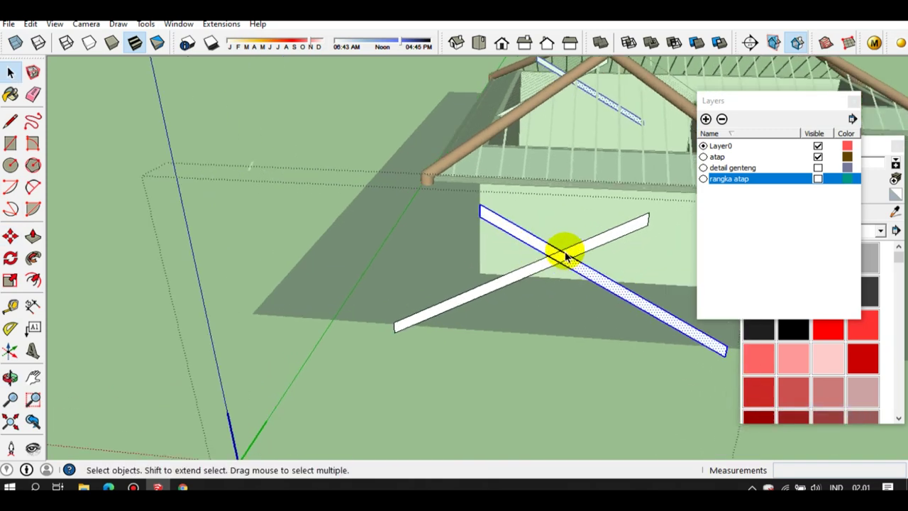
scroll(532, 252, "up", 2)
scroll(507, 249, "up", 2)
scroll(539, 277, "down", 2)
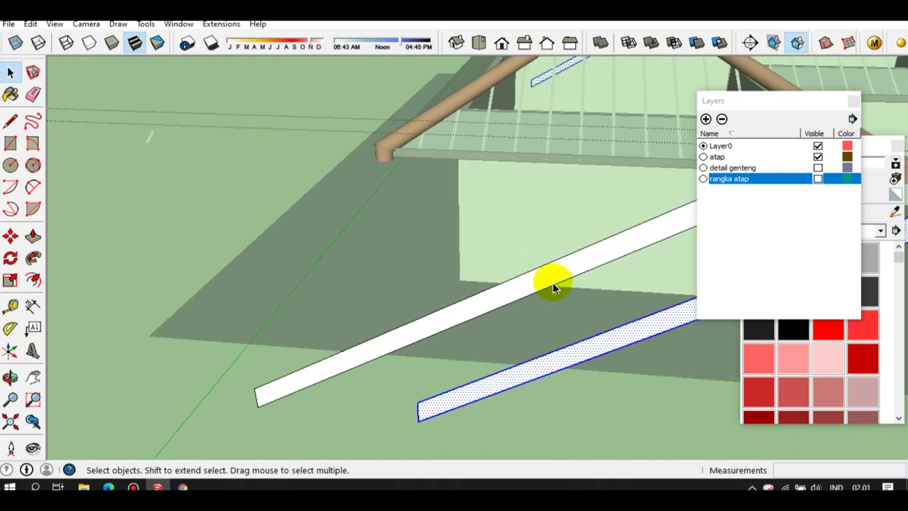
scroll(529, 301, "down", 2)
middle_click_drag(501, 300, 537, 317)
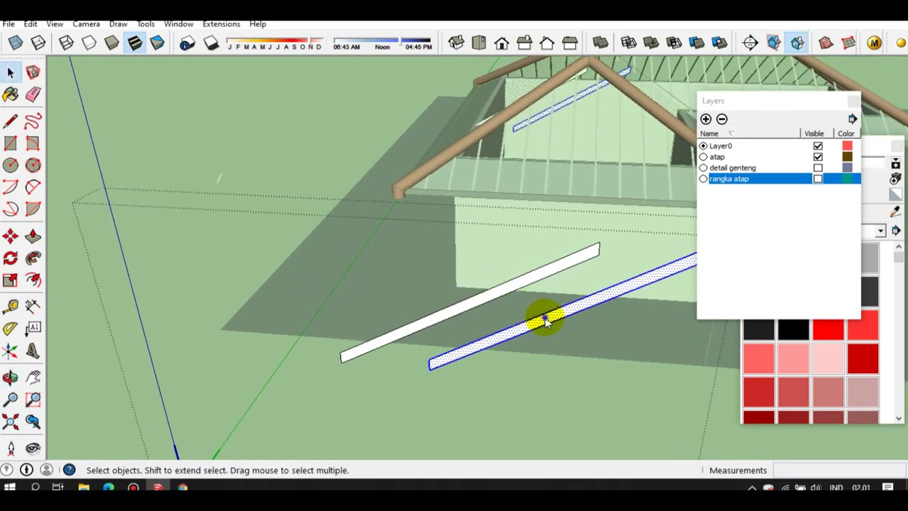
right_click(546, 323)
left_click(573, 232)
right_click(574, 322)
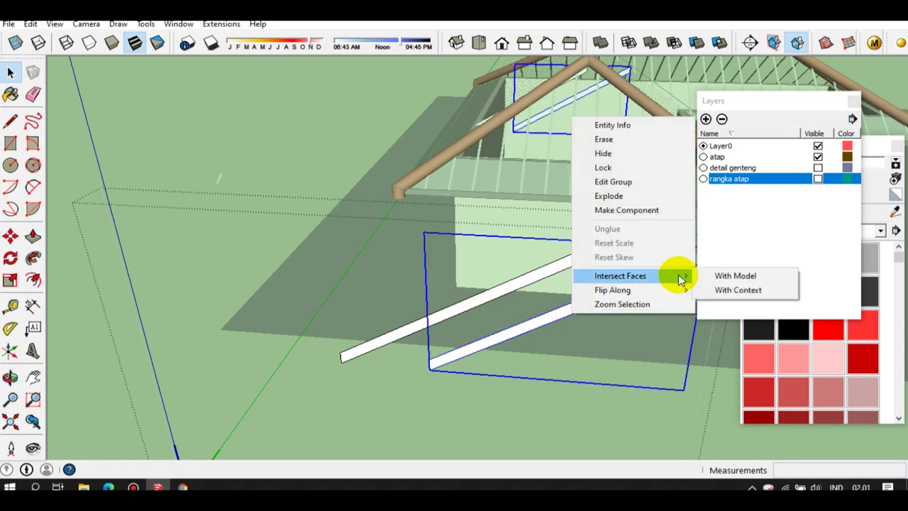
mouse_move(612, 290)
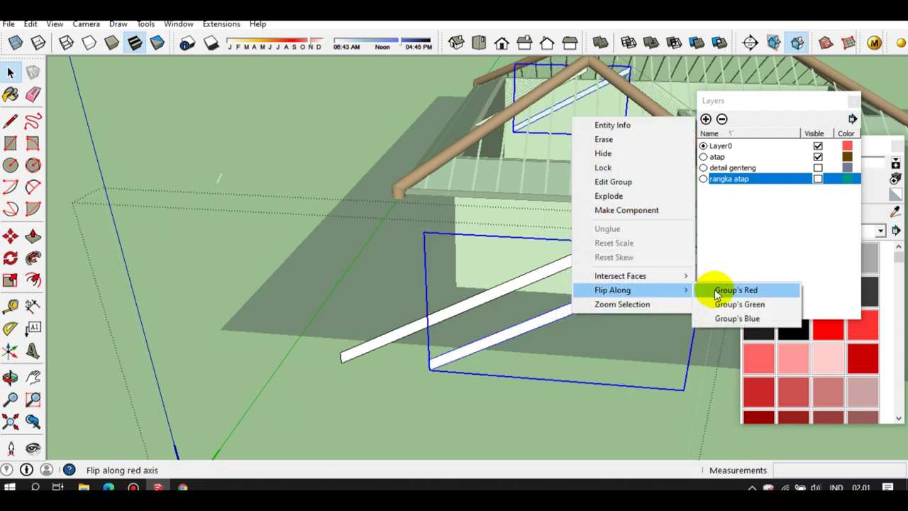
left_click(716, 295)
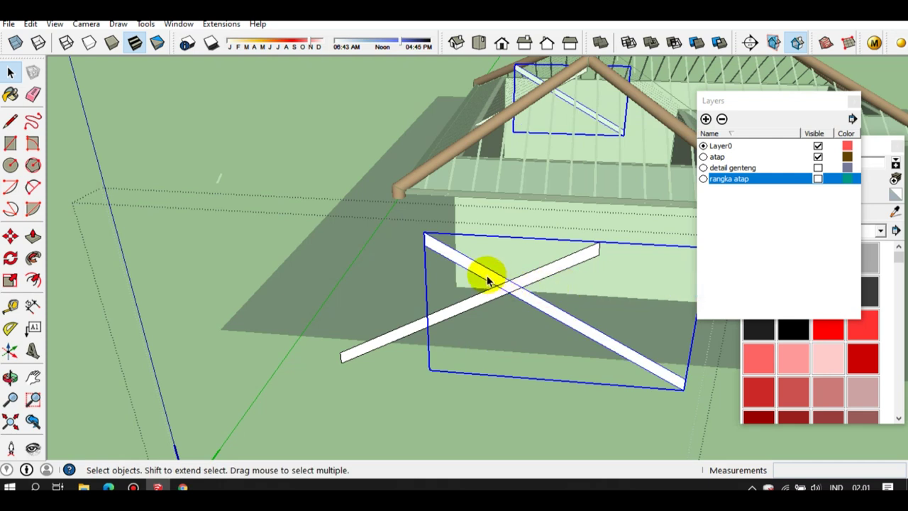
Move the mirrored rafter so its end meets the first rafter at a peak
key("m")
left_click(426, 242)
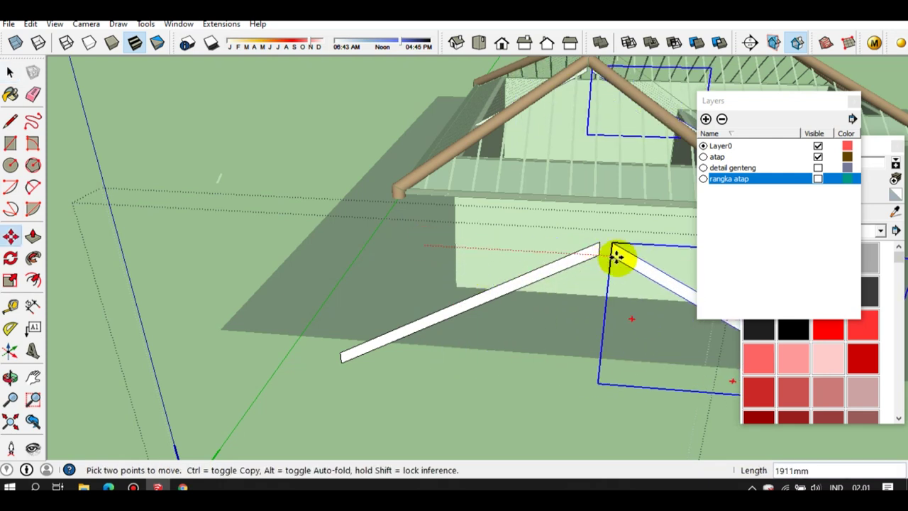
left_click(596, 254)
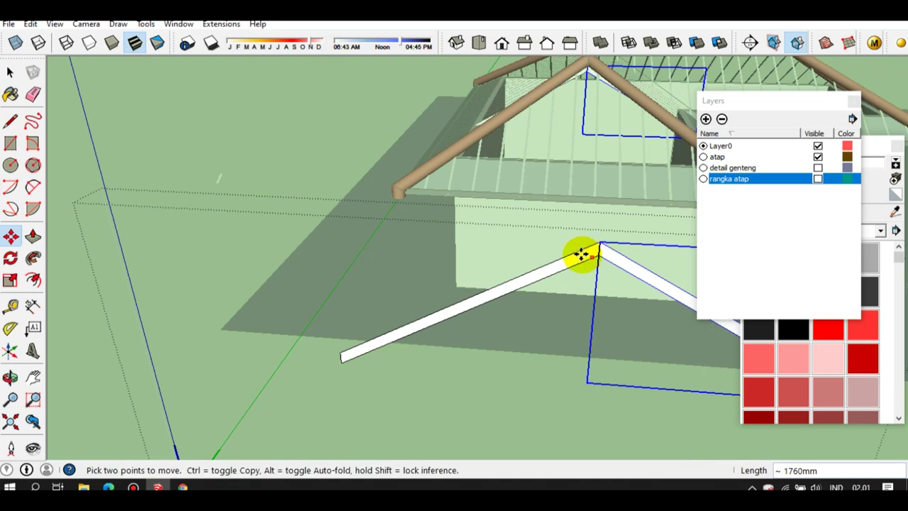
scroll(578, 254, "up", 1)
scroll(567, 257, "up", 1)
key("space")
middle_click_drag(578, 258, 466, 257)
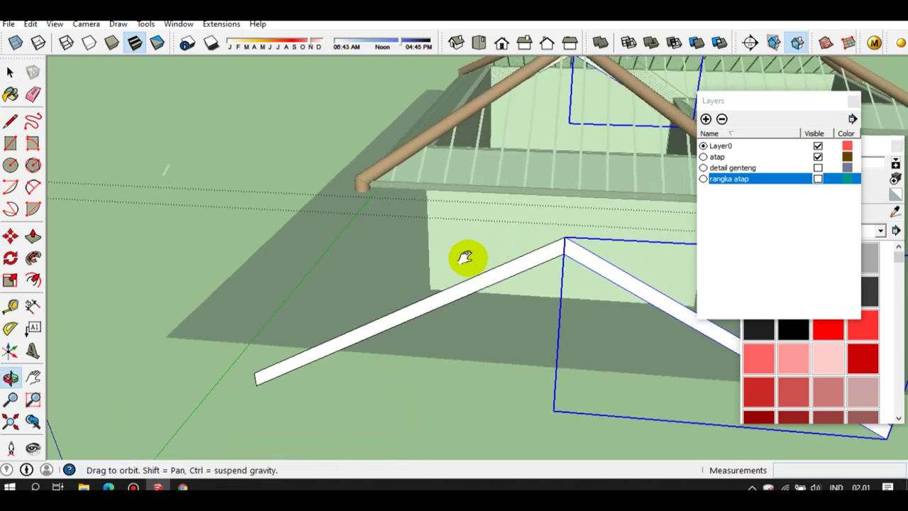
scroll(476, 253, "up", 1)
scroll(479, 258, "up", 1)
key("m")
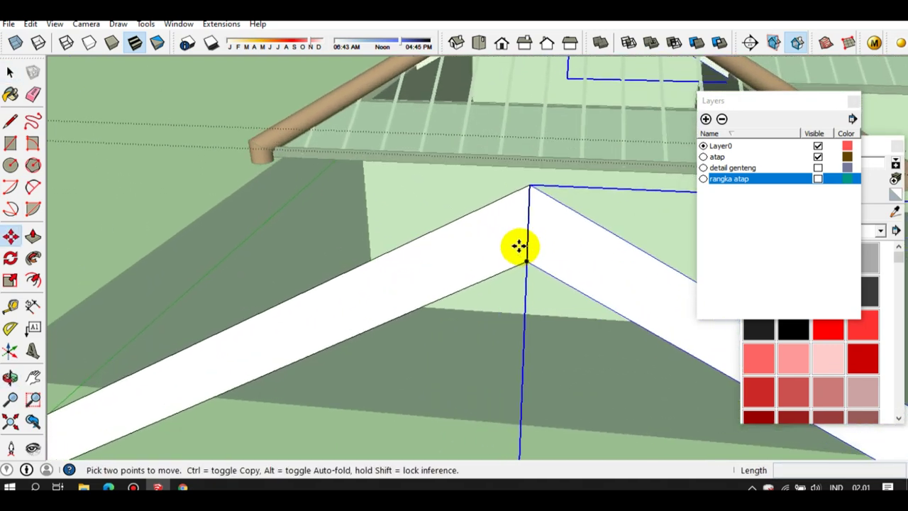
middle_click_drag(518, 245, 456, 242)
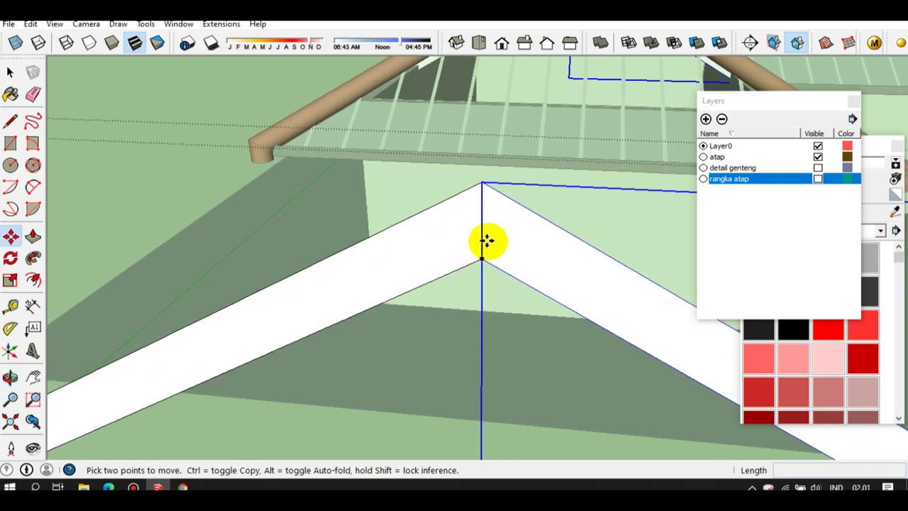
key("space")
Shift the right rafter 20 mm along the red axis, then select the left rafter
key("m")
left_click(511, 248)
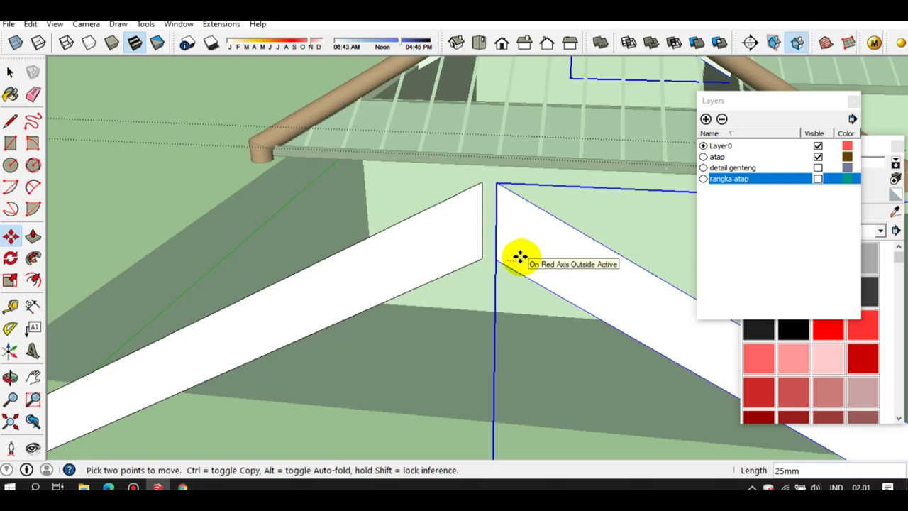
key("Return")
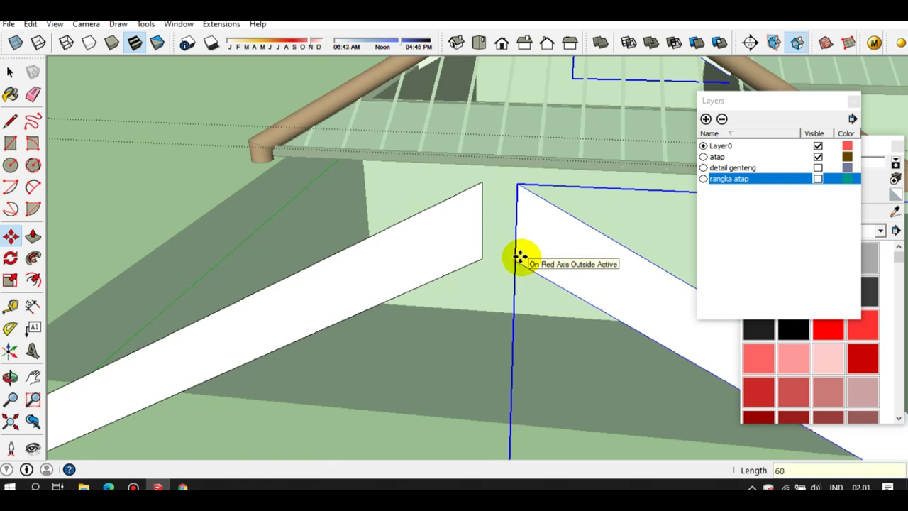
left_click(549, 259)
type("20")
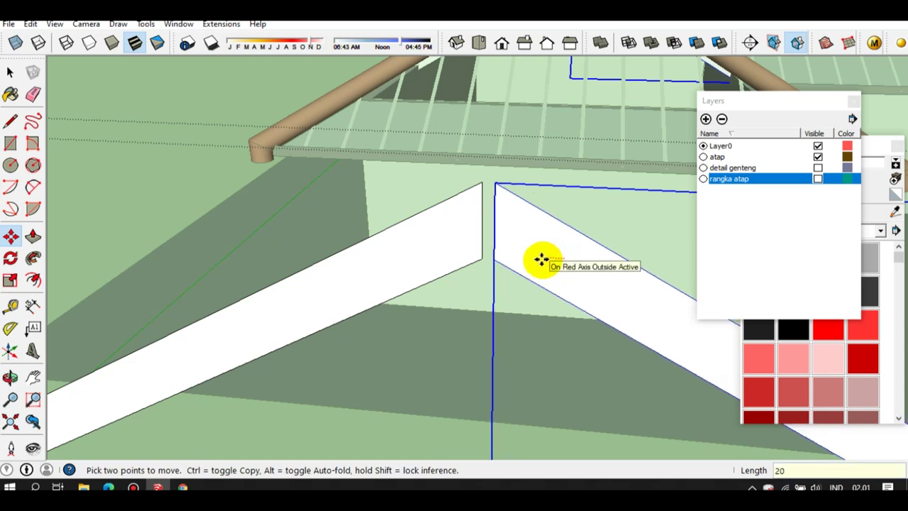
key("Return")
key("space")
key("m")
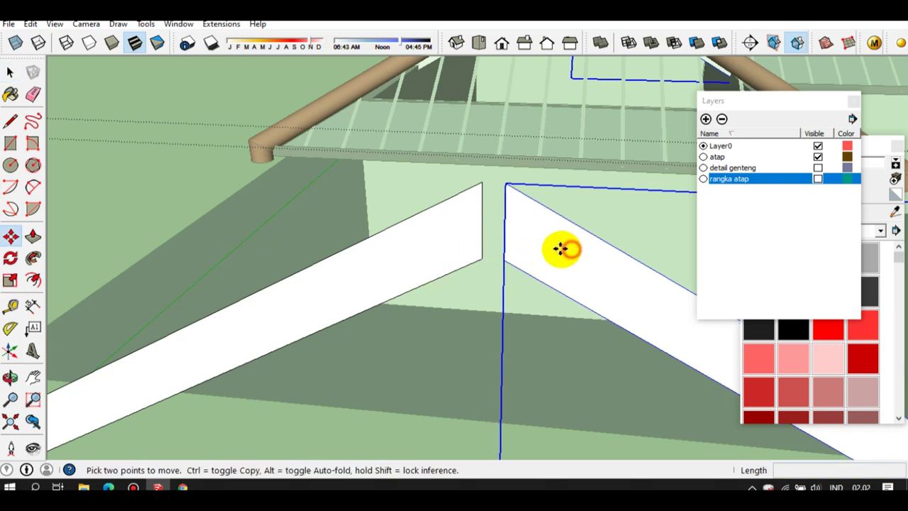
left_click(569, 250)
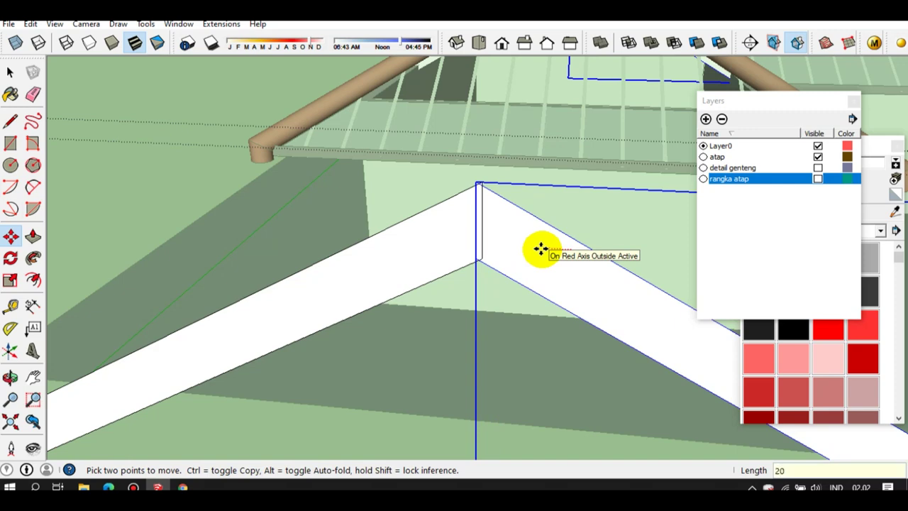
key("Return")
key("space")
left_click(462, 252)
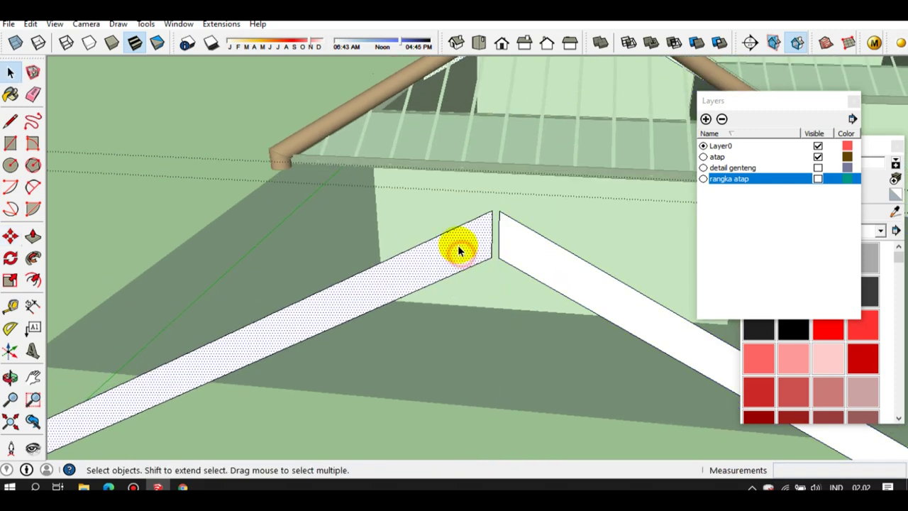
Make the left rafter a group and explode the right rafter's group
scroll(460, 247, "down", 3)
scroll(457, 248, "down", 2)
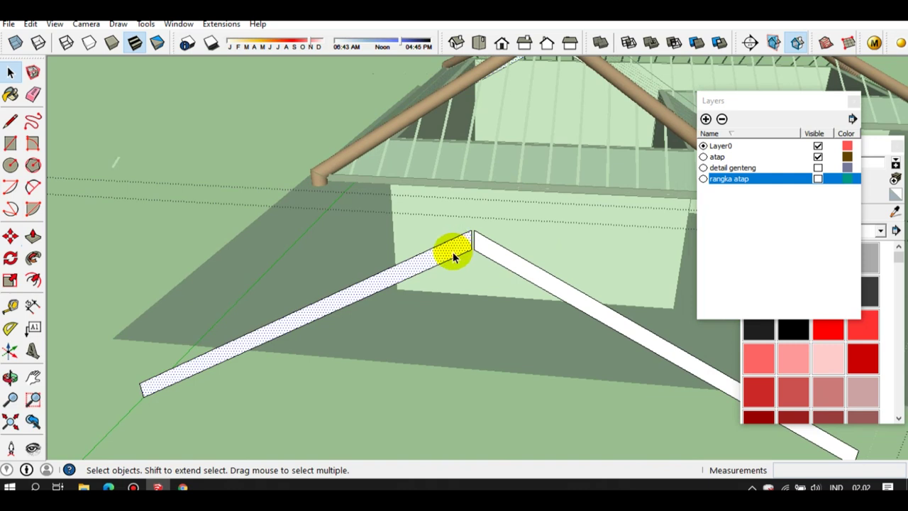
double_click(452, 253)
right_click(449, 254)
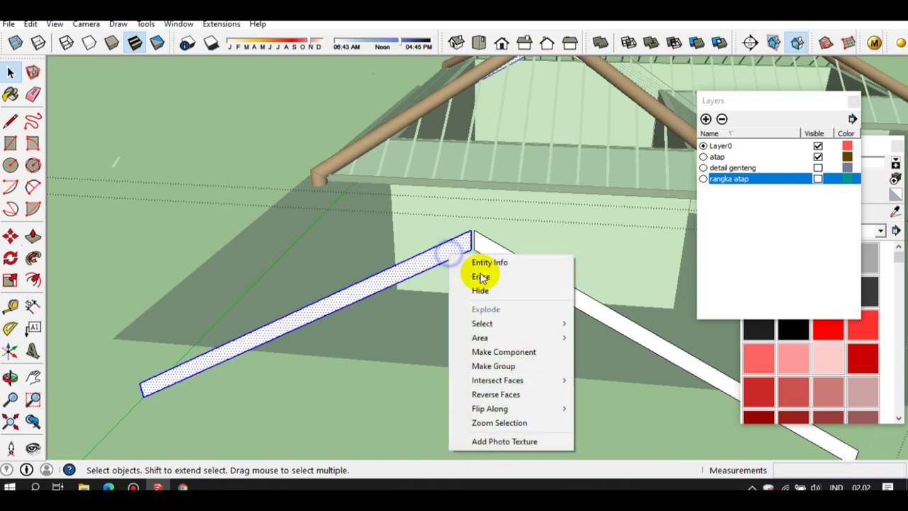
left_click(501, 366)
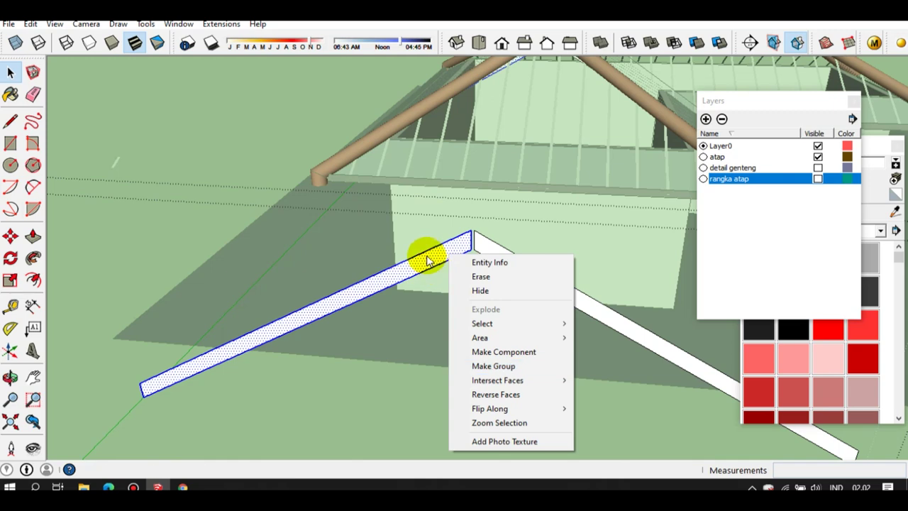
scroll(454, 252, "up", 2)
right_click(488, 252)
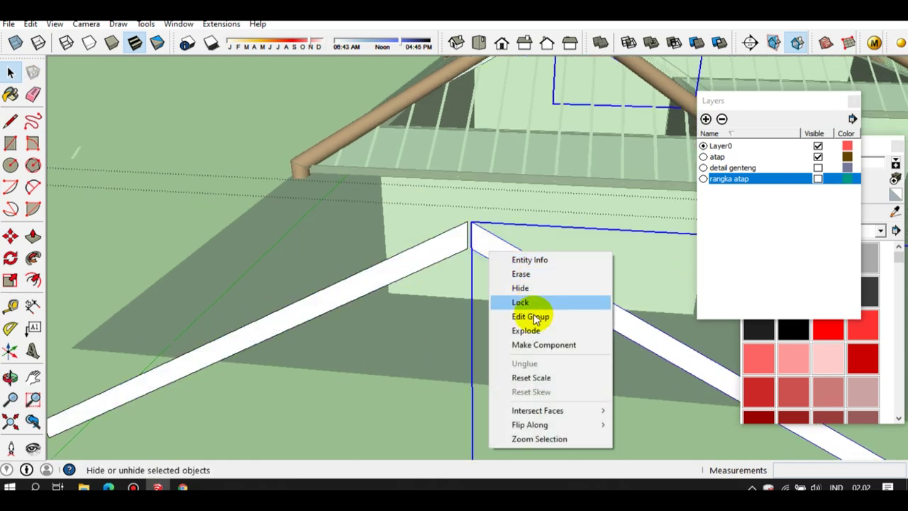
left_click(525, 330)
left_click(450, 245)
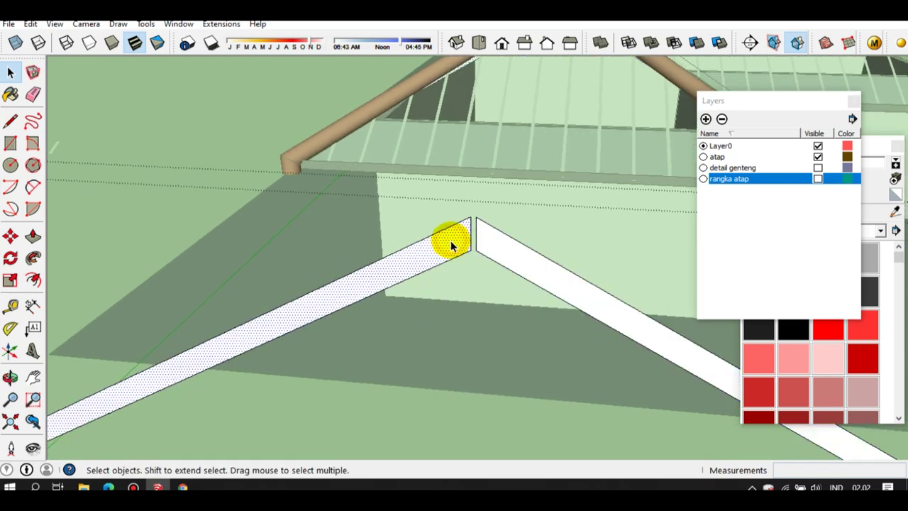
scroll(454, 239, "up", 1)
Draw a vertical line at the rafters' peak, then erase it to leave a clean joint
key("l")
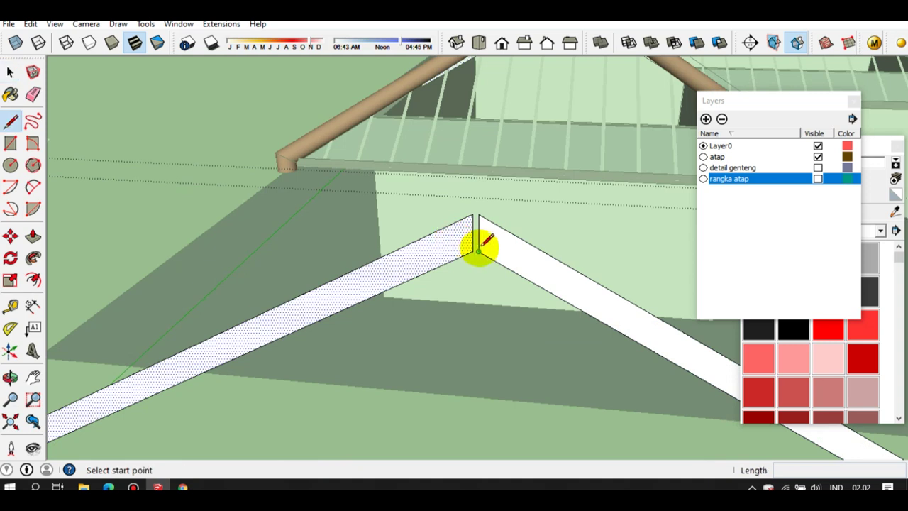
left_click(472, 248)
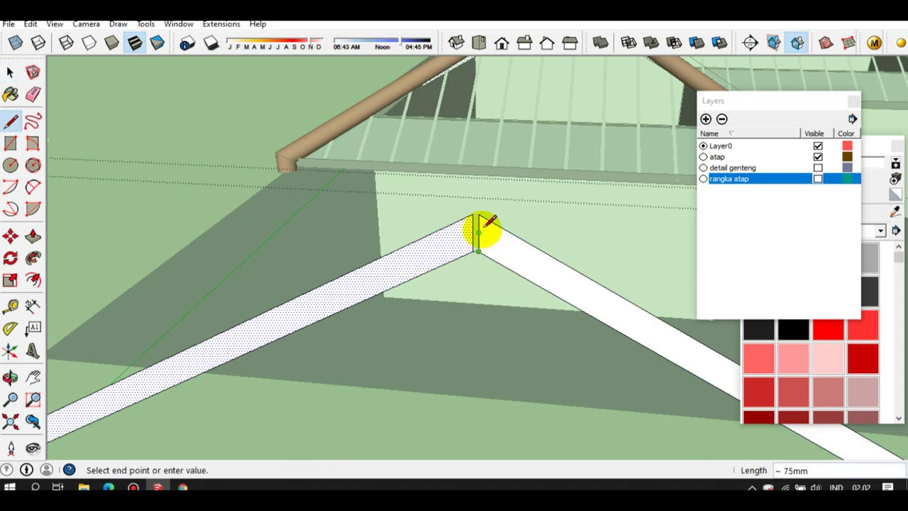
scroll(480, 229, "up", 1)
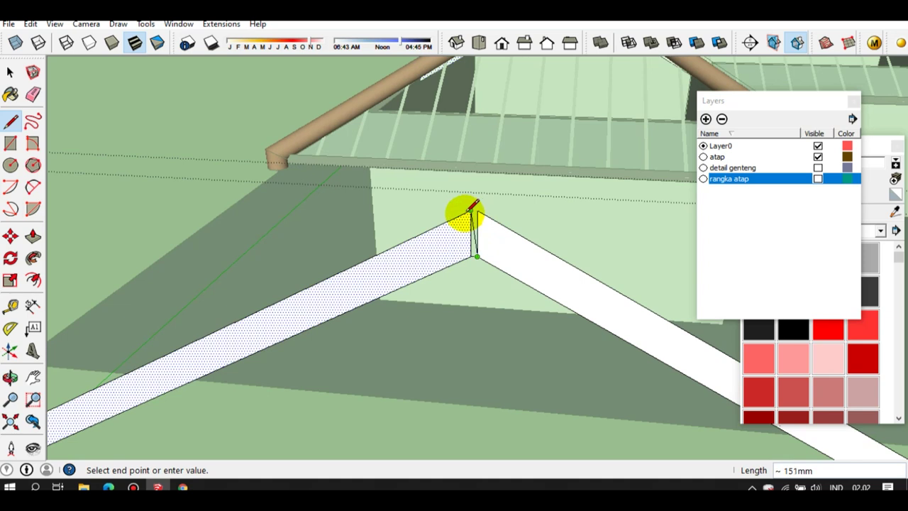
left_click(472, 212)
key("Escape")
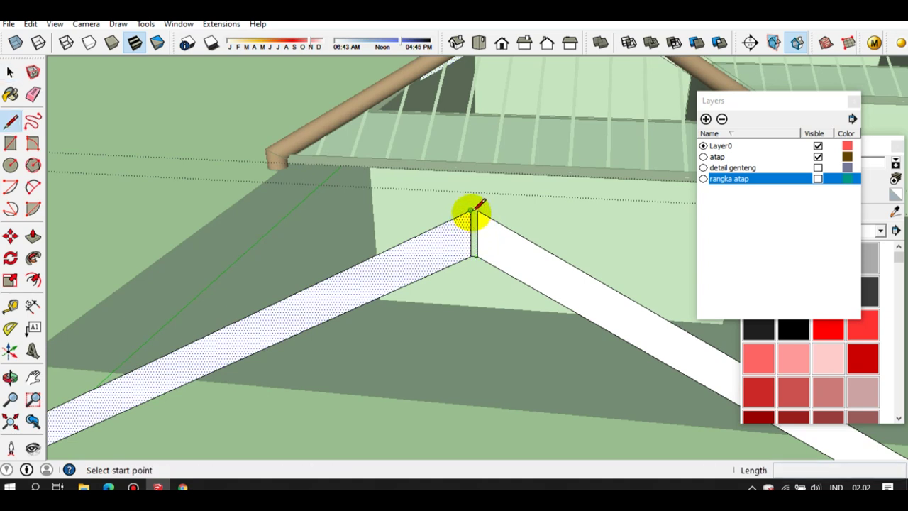
left_click(471, 211)
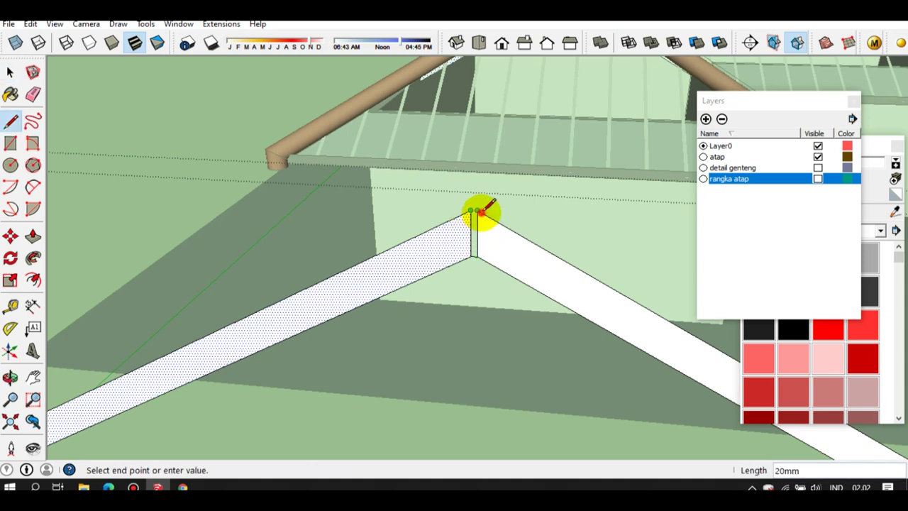
key("space")
scroll(473, 234, "up", 1)
key("e")
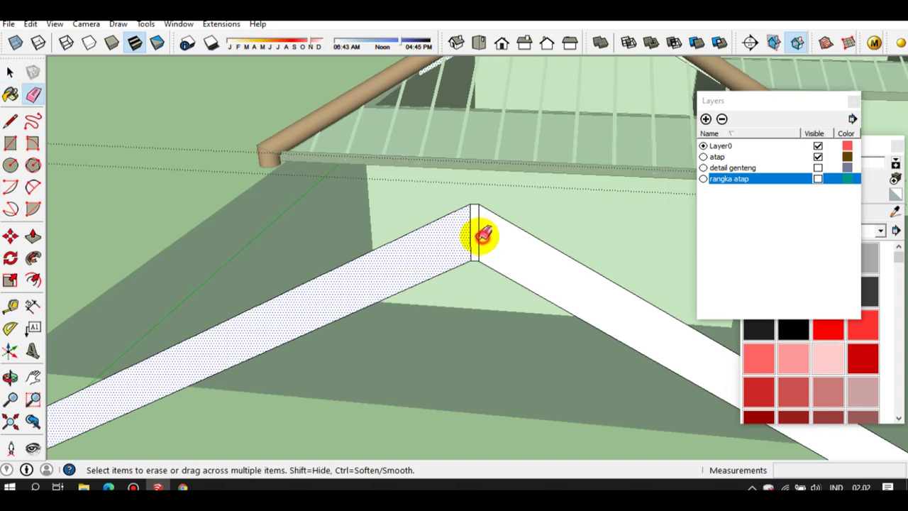
left_click(475, 234)
scroll(463, 231, "down", 2)
key("space")
scroll(465, 230, "down", 3)
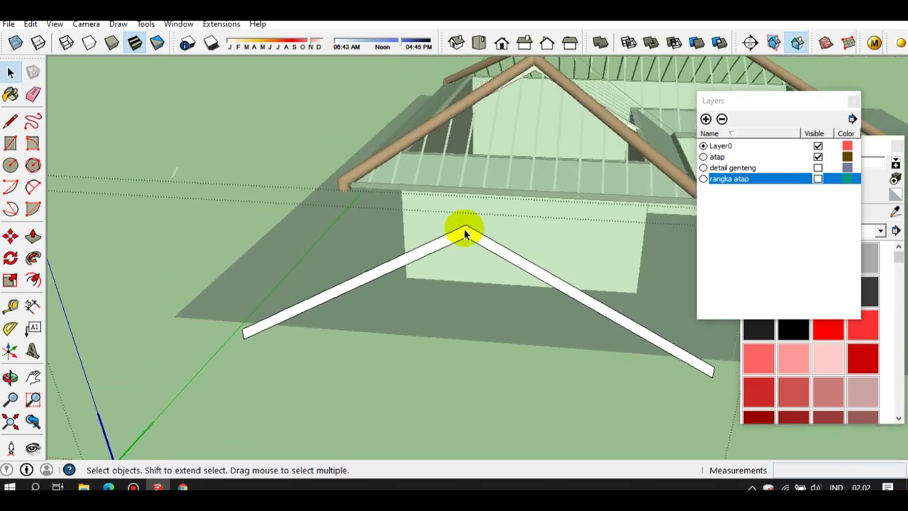
Join the two rafter lower ends with a line to close a triangular face
middle_click_drag(430, 237, 414, 225)
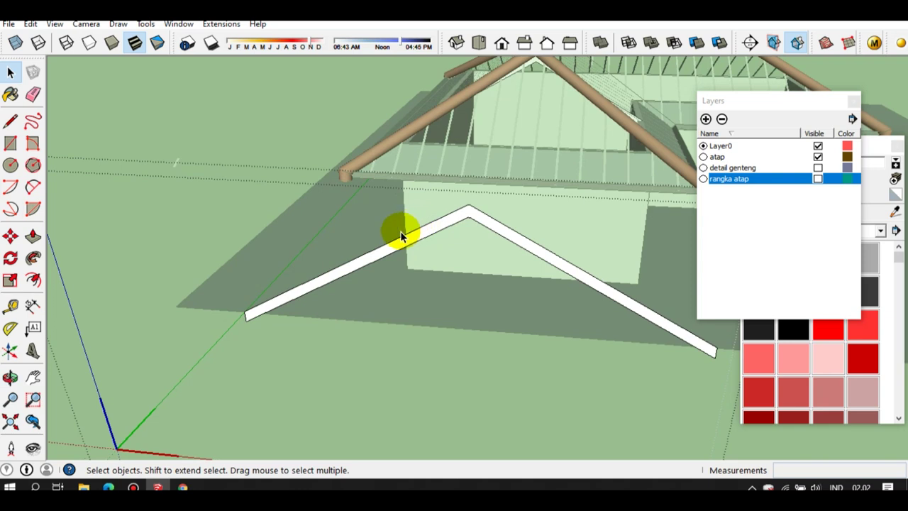
key("l")
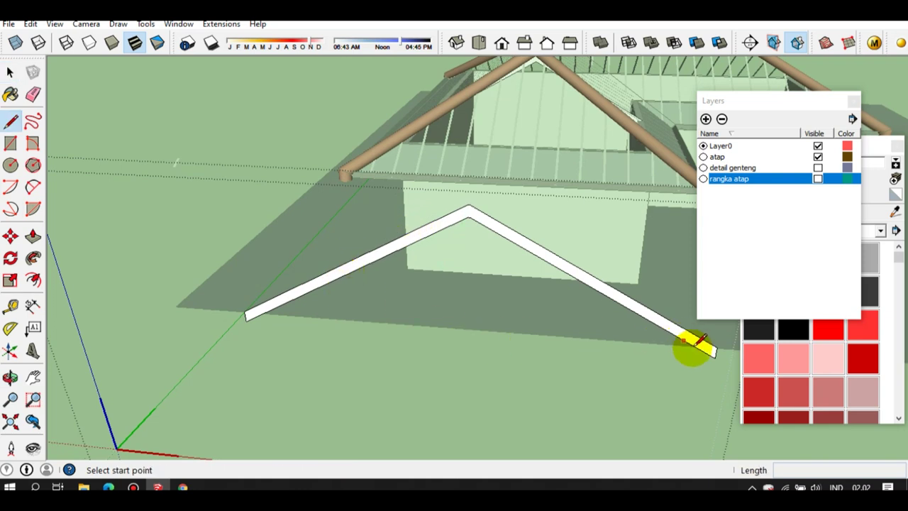
left_click(714, 354)
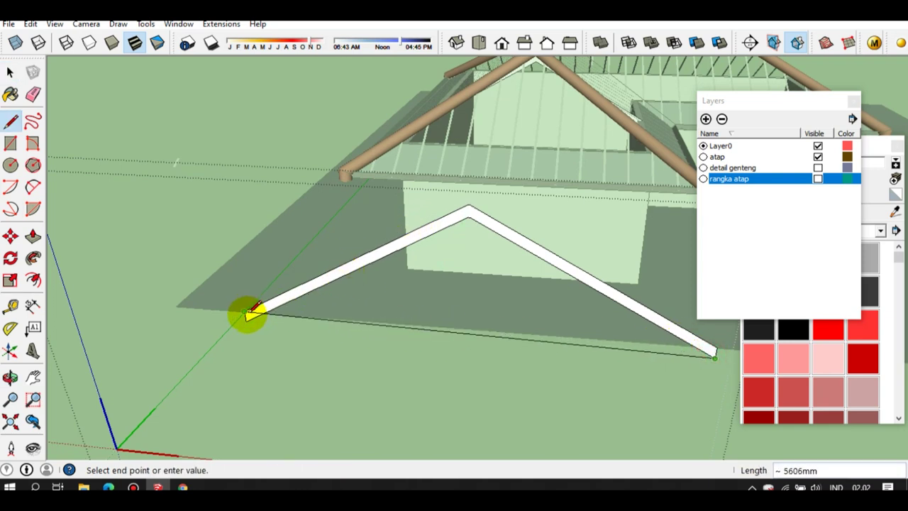
left_click(247, 320)
key("space")
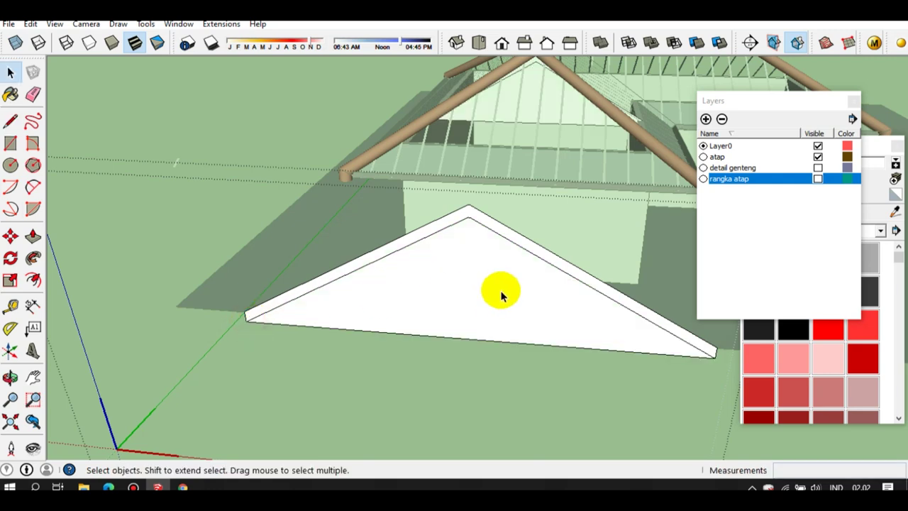
scroll(501, 290, "up", 2)
scroll(461, 270, "up", 2)
scroll(445, 225, "up", 1)
scroll(444, 221, "up", 1)
scroll(467, 170, "up", 1)
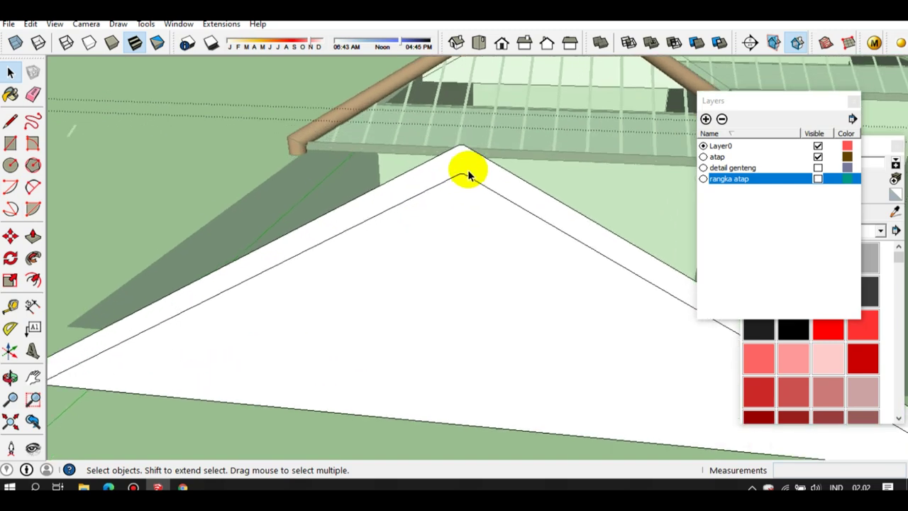
scroll(468, 169, "up", 1)
scroll(467, 169, "up", 1)
scroll(467, 169, "up", 1)
Draw a vertical line about 1561 mm from the triangle's apex down to its base
key("l")
scroll(447, 188, "up", 1)
left_click(436, 193)
mouse_move(458, 243)
middle_mouse_down()
mouse_move(442, 320)
mouse_move(434, 286)
middle_mouse_up()
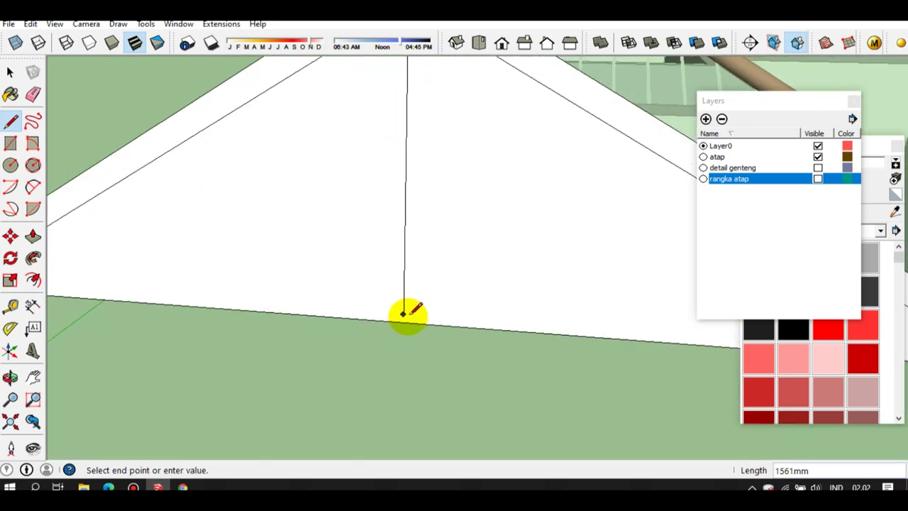
left_click(423, 315)
key("space")
scroll(433, 283, "down", 3)
middle_click_drag(445, 256, 435, 263)
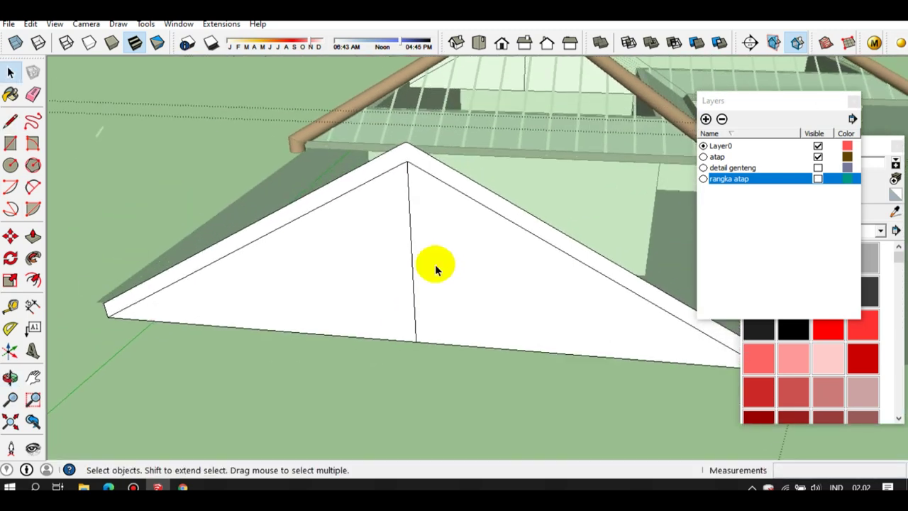
scroll(432, 258, "up", 2)
key("t")
scroll(425, 259, "up", 2)
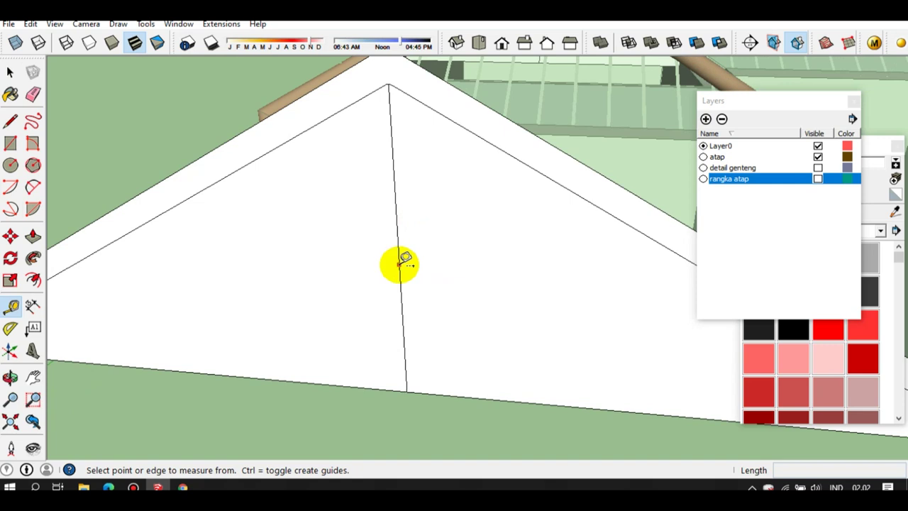
Place guide lines 50 mm to each side of the central vertical line
left_click(400, 264)
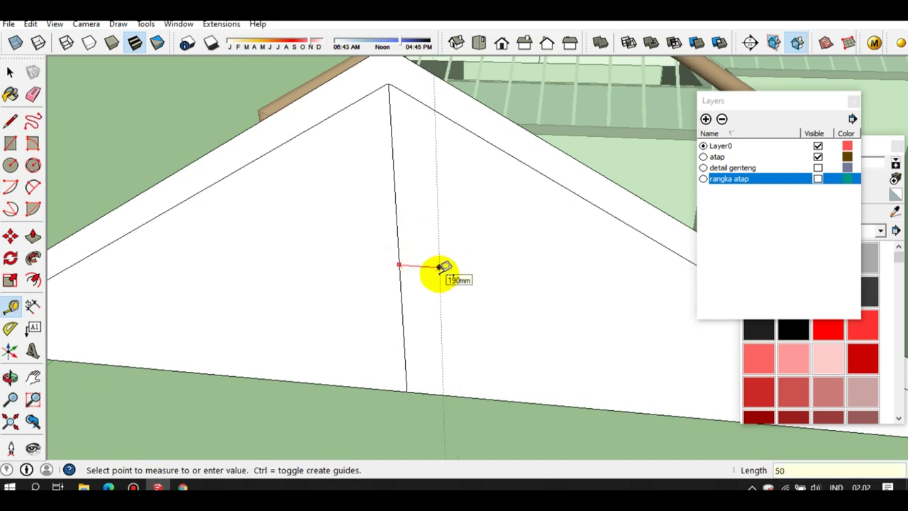
key("Return")
scroll(392, 232, "up", 2)
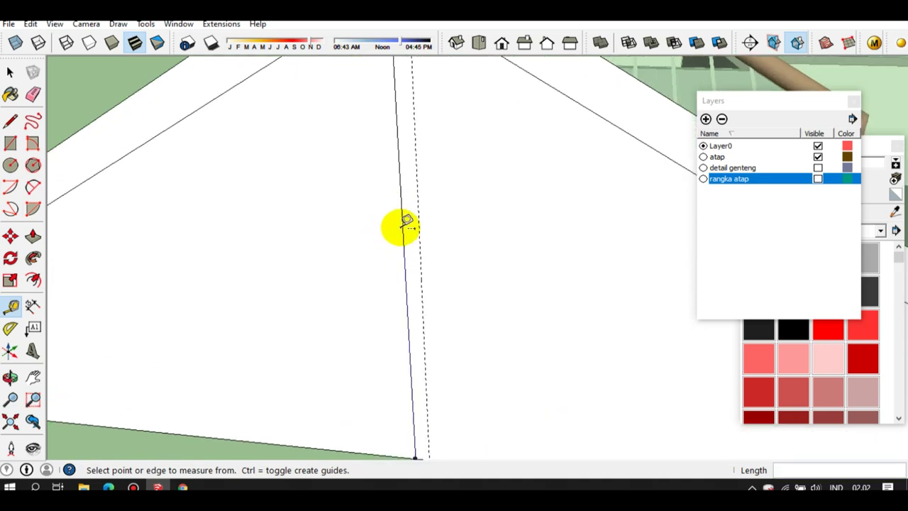
left_click(402, 226)
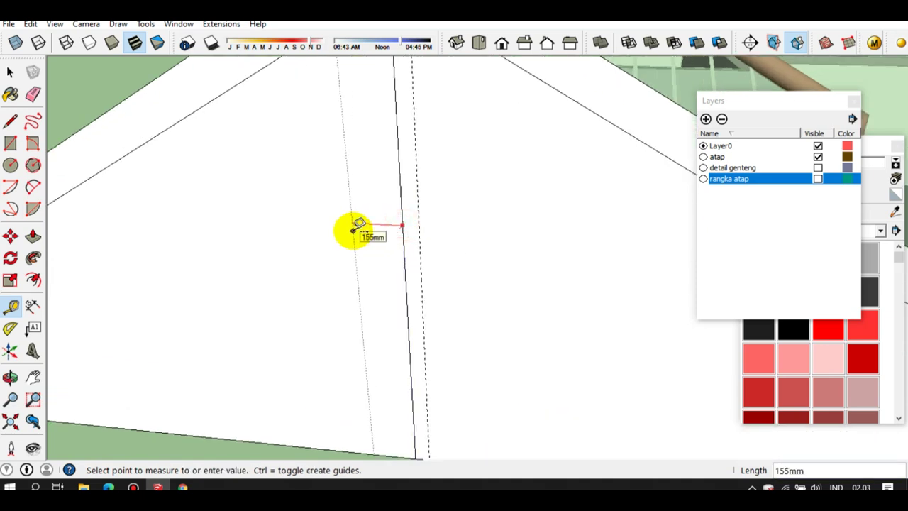
key("Return")
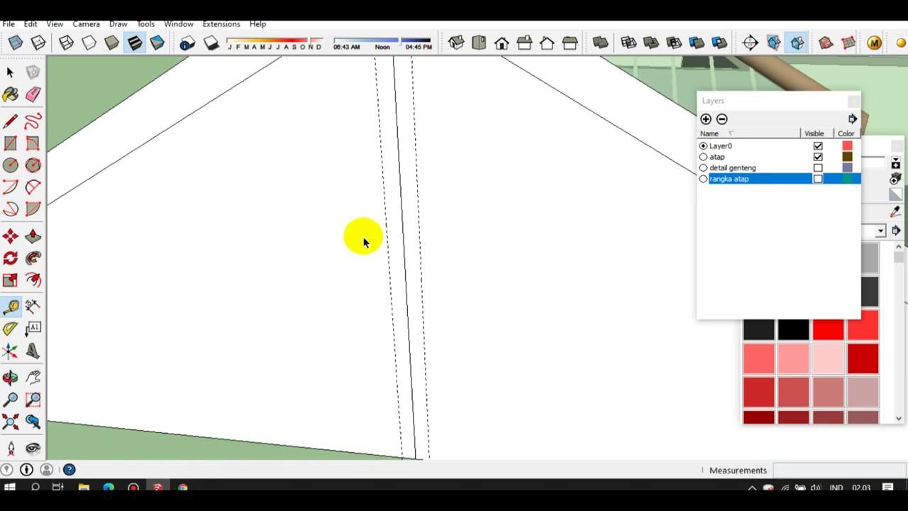
key("space")
scroll(405, 237, "down", 4)
mouse_move(456, 238)
middle_mouse_down()
mouse_move(444, 315)
mouse_move(430, 264)
middle_mouse_up()
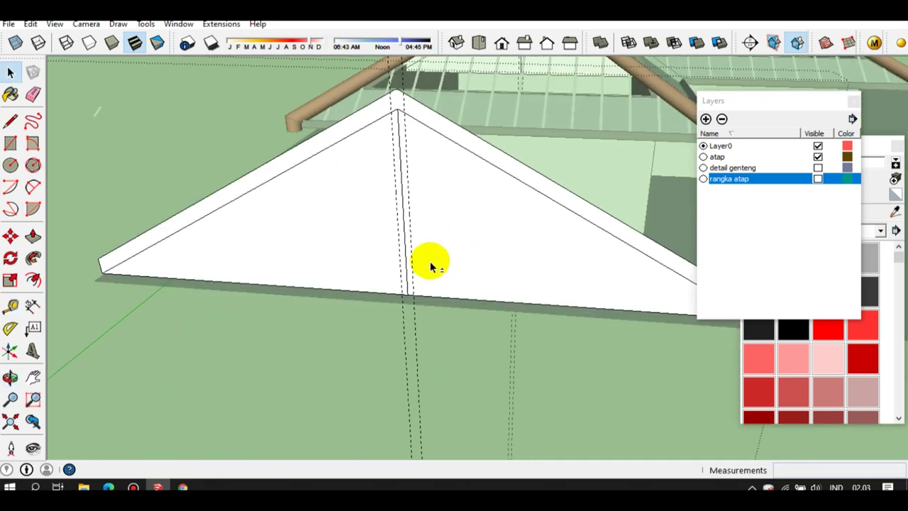
Place a guide line 100 mm above the truss's bottom edge
key("t")
scroll(430, 264, "up", 2)
scroll(441, 284, "up", 2)
left_click(449, 306)
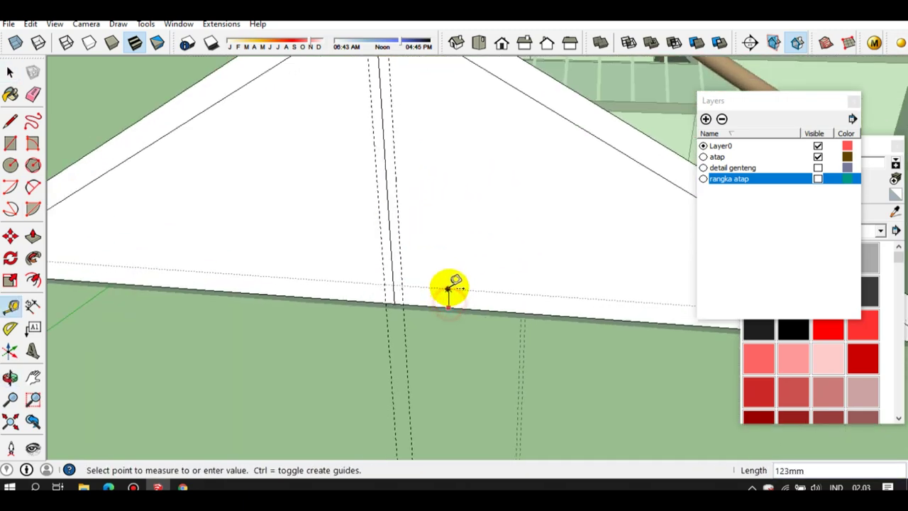
key("Return")
scroll(447, 285, "down", 3)
key("space")
mouse_move(297, 297)
middle_mouse_down()
mouse_move(284, 298)
mouse_move(294, 289)
middle_mouse_up()
scroll(293, 288, "up", 2)
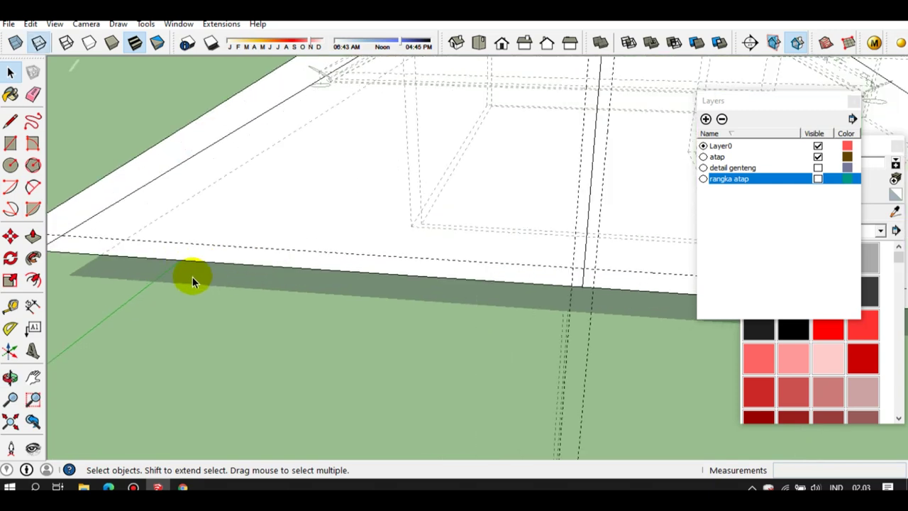
scroll(282, 273, "down", 3)
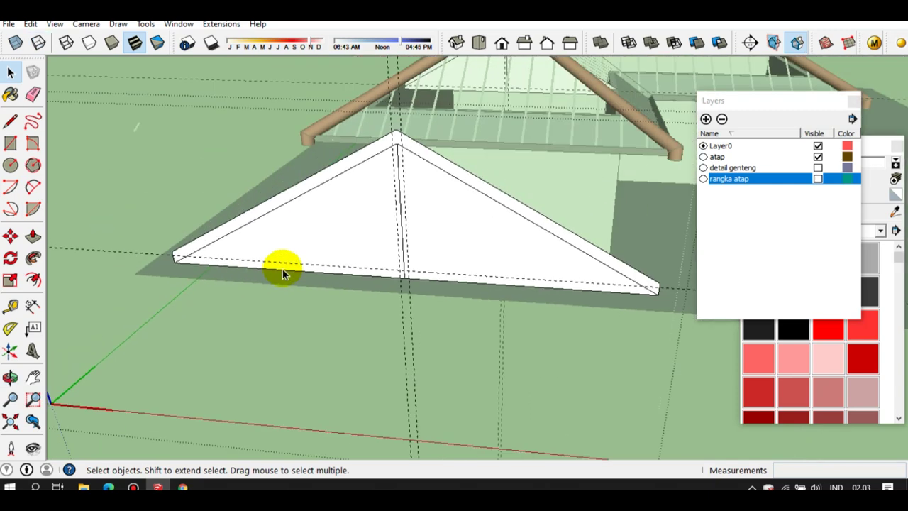
Draw one king post side from the apex to the tie-beam guide, then the tie beam edge to the left corner
key("l")
scroll(324, 209, "up", 2)
scroll(363, 115, "up", 2)
scroll(350, 153, "up", 1)
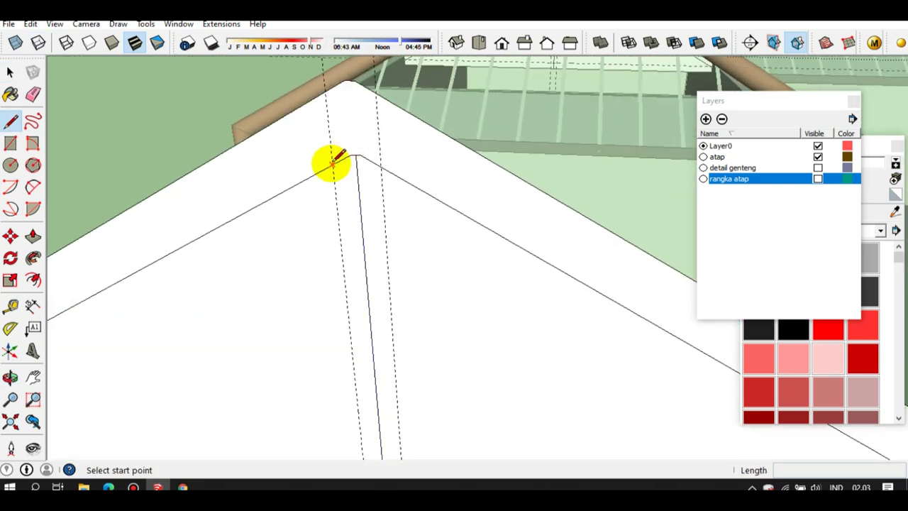
left_click(331, 162)
mouse_move(396, 244)
middle_mouse_down()
mouse_move(415, 106)
mouse_move(422, 270)
middle_mouse_up()
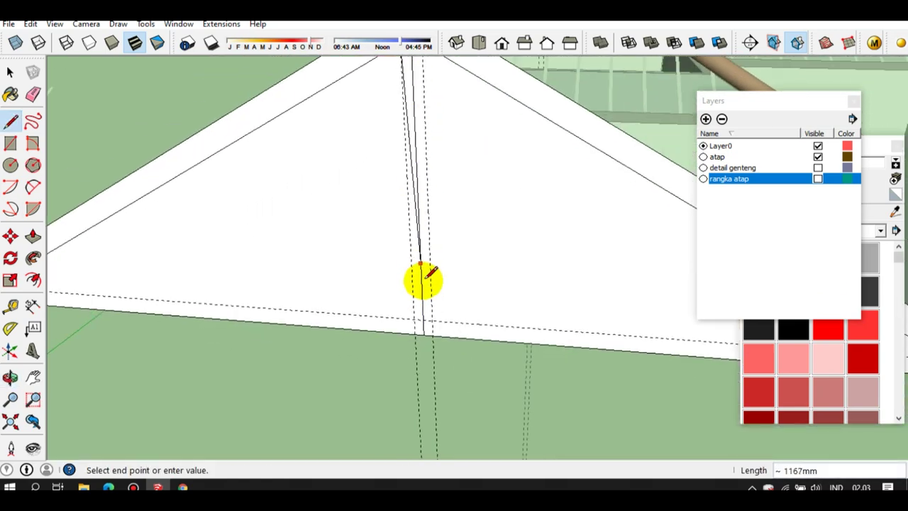
left_click(413, 318)
mouse_move(304, 308)
middle_mouse_down()
mouse_move(414, 290)
mouse_move(96, 269)
mouse_move(476, 263)
middle_mouse_up()
left_click(106, 265)
scroll(436, 180, "up", 2)
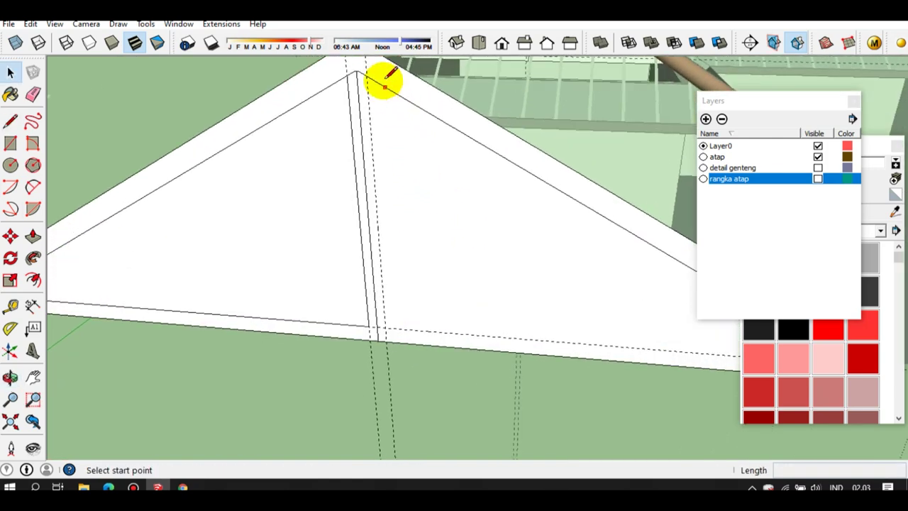
Draw the other king post side from the apex down to the tie-beam guide
left_click(366, 74)
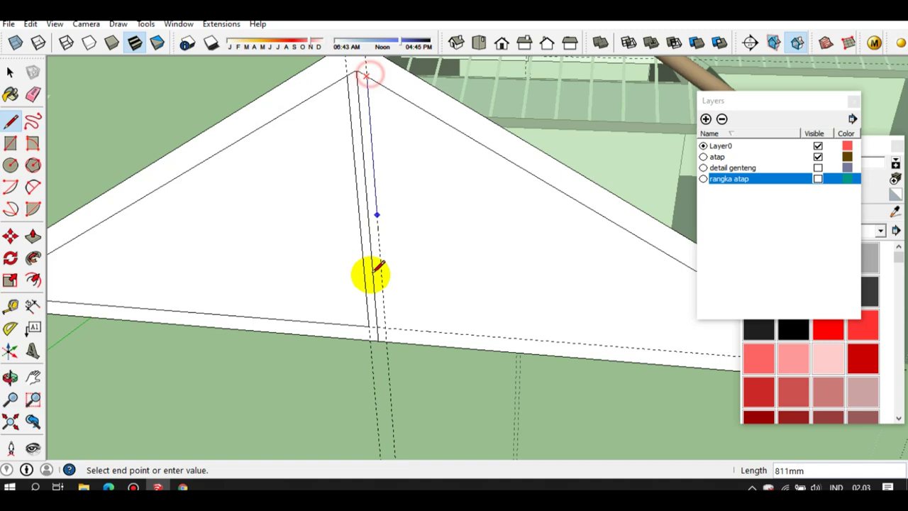
left_click(387, 327)
scroll(463, 324, "down", 3)
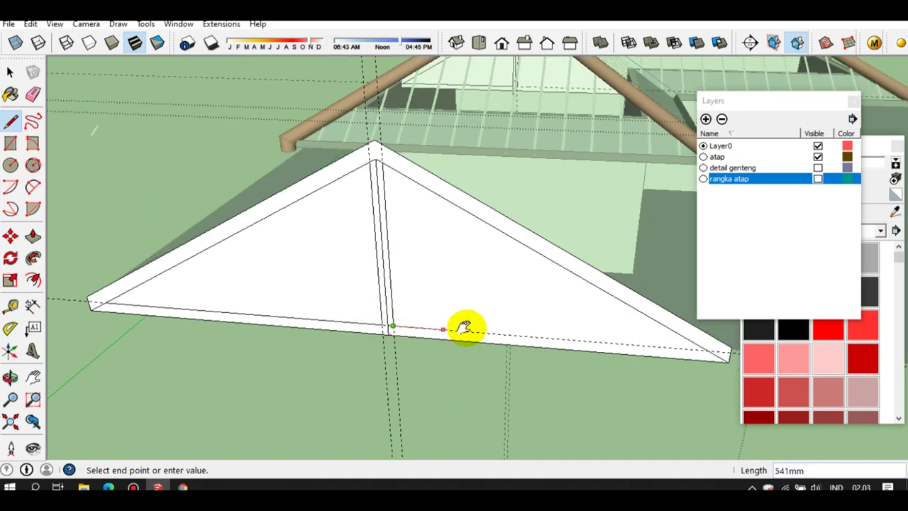
scroll(537, 304, "up", 4)
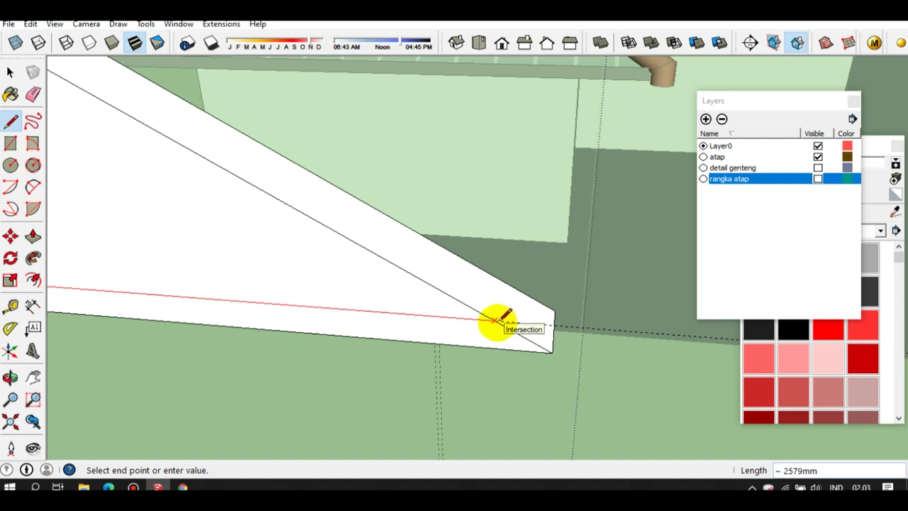
key("space")
scroll(524, 307, "down", 3)
mouse_move(320, 286)
middle_mouse_down()
mouse_move(391, 269)
mouse_move(302, 326)
middle_mouse_up()
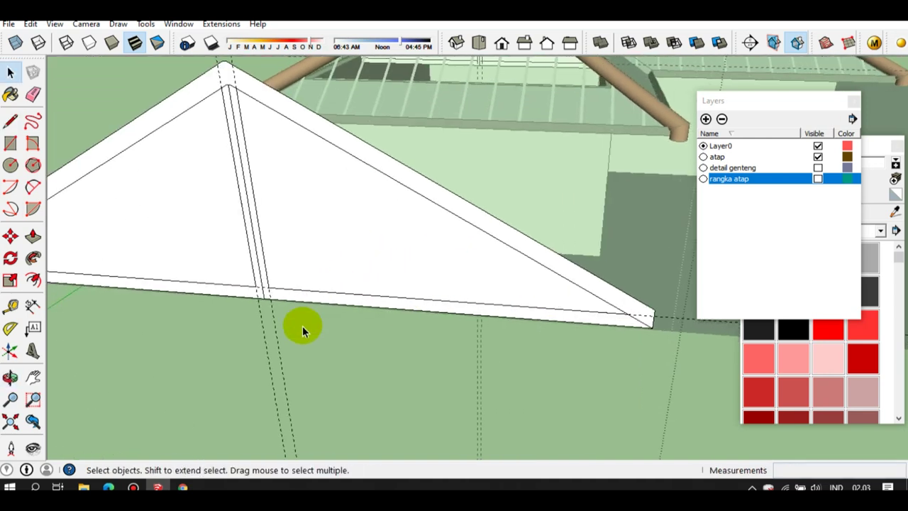
Check the roof tile sizes in the browser and return to the truss model
left_click(187, 487)
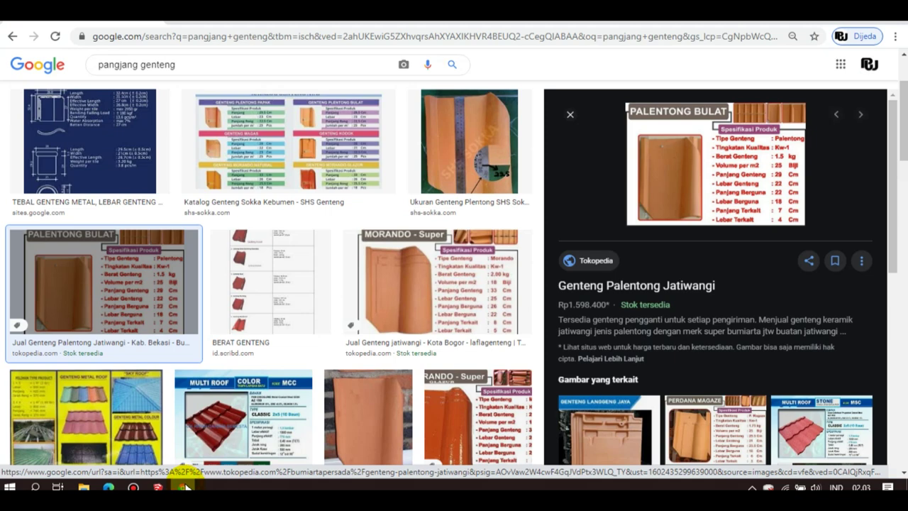
left_click(183, 487)
mouse_move(186, 229)
middle_mouse_down()
mouse_move(233, 248)
mouse_move(274, 291)
middle_mouse_up()
scroll(298, 276, "up", 2)
Erase the old central vertical line and its guide so the king post reads as one strip
key("e")
scroll(296, 357, "up", 2)
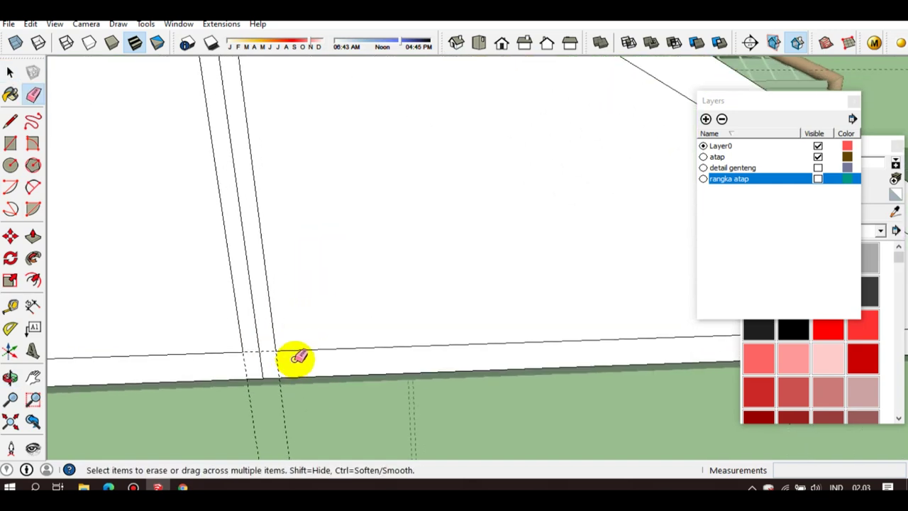
mouse_move(287, 361)
left_mouse_down()
mouse_move(260, 338)
mouse_move(248, 367)
left_mouse_up()
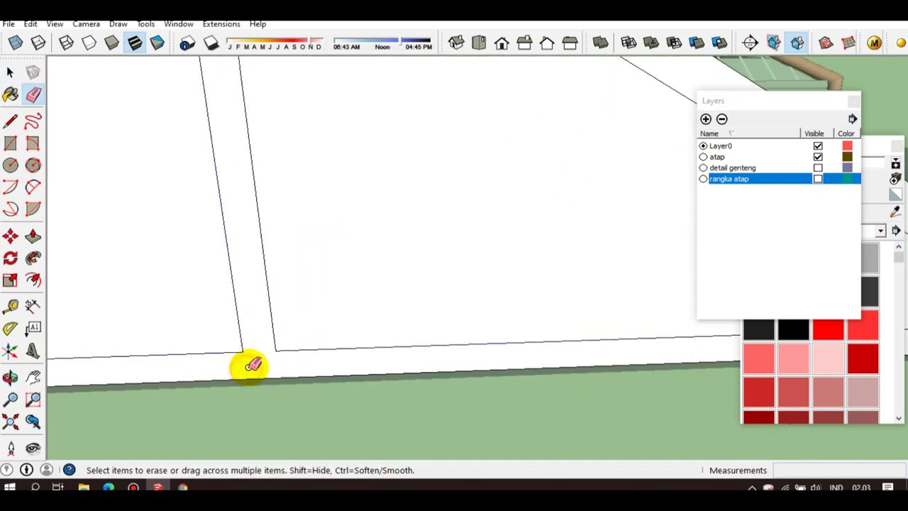
scroll(250, 365, "down", 4)
mouse_move(255, 209)
middle_mouse_down()
mouse_move(331, 391)
mouse_move(298, 227)
middle_mouse_up()
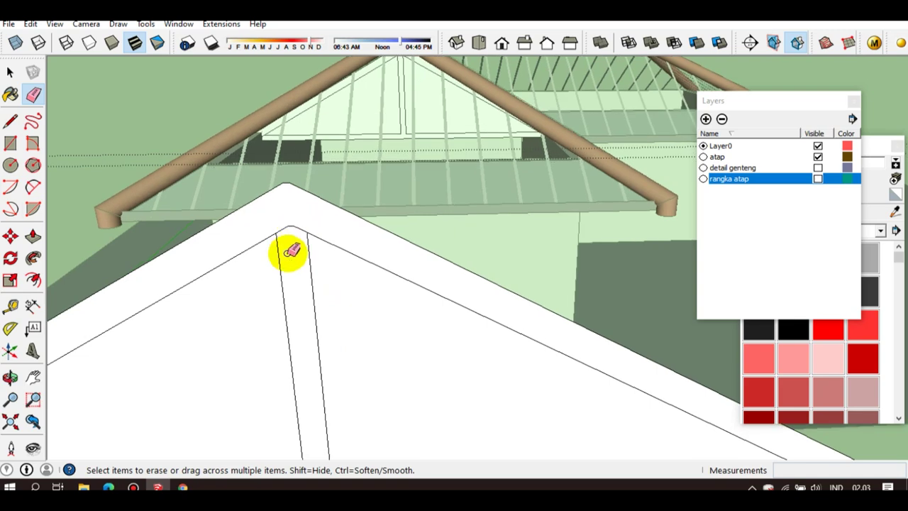
scroll(291, 245, "down", 1)
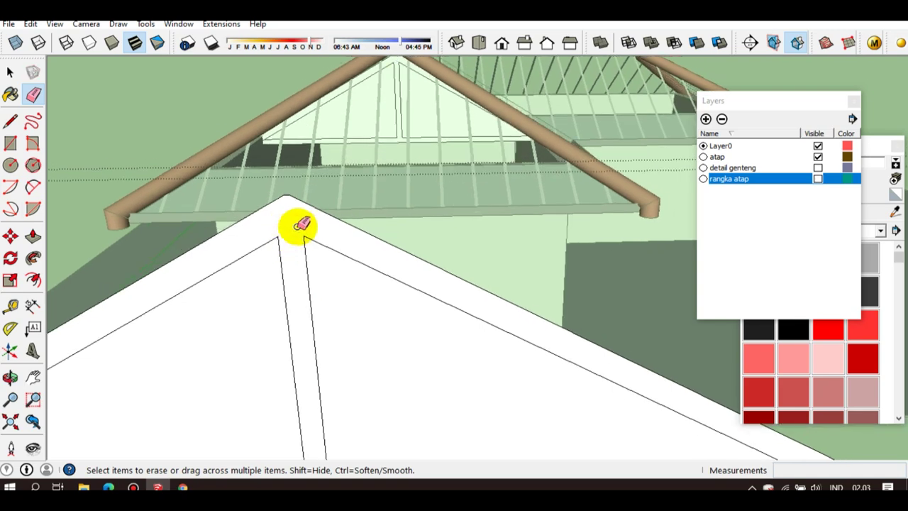
scroll(303, 224, "down", 3)
scroll(395, 246, "down", 2)
key("space")
scroll(304, 304, "up", 1)
scroll(318, 289, "up", 1)
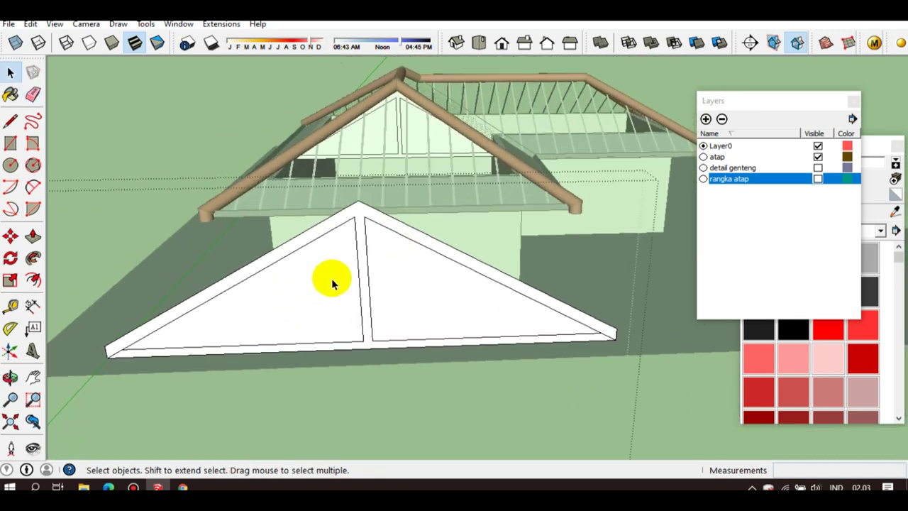
scroll(319, 288, "up", 2)
mouse_move(441, 322)
middle_mouse_down()
mouse_move(416, 294)
mouse_move(374, 345)
mouse_move(310, 322)
mouse_move(515, 261)
middle_mouse_up()
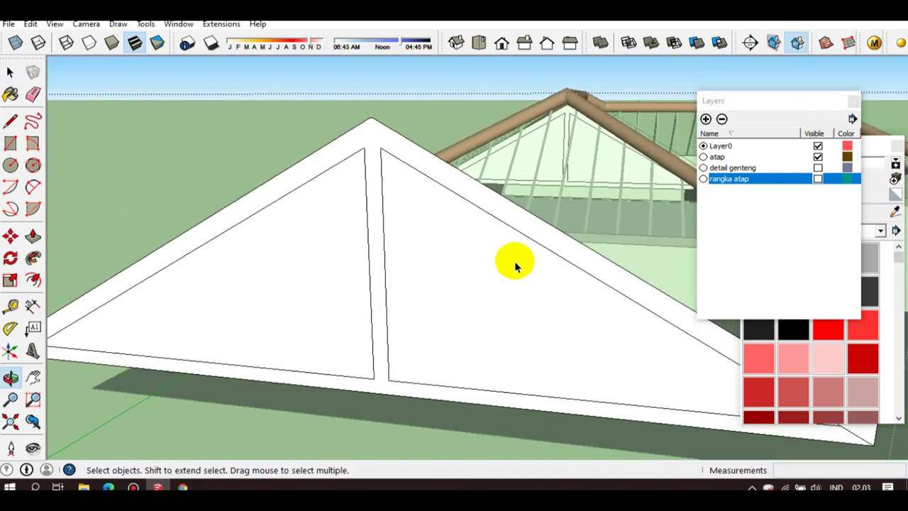
Place a guide line 10 mm inside the right rafter's top edge
left_click(527, 229)
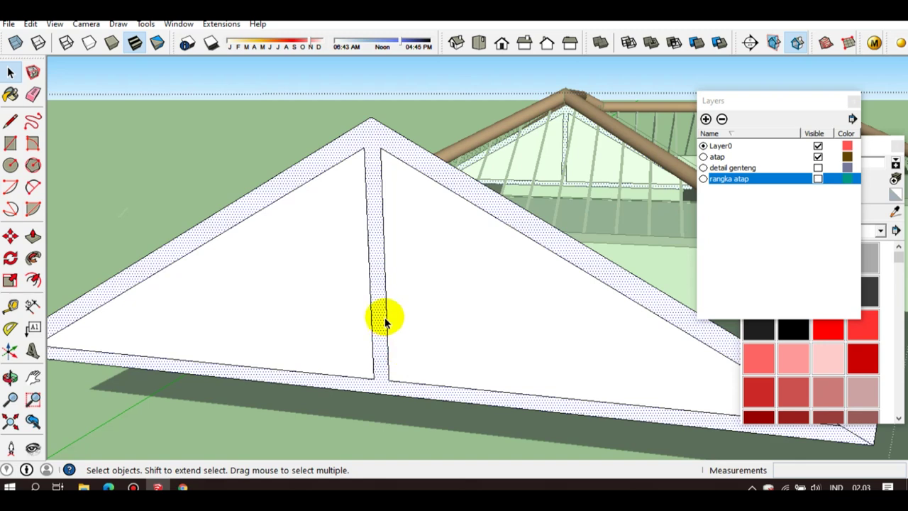
middle_click_drag(528, 273, 456, 226)
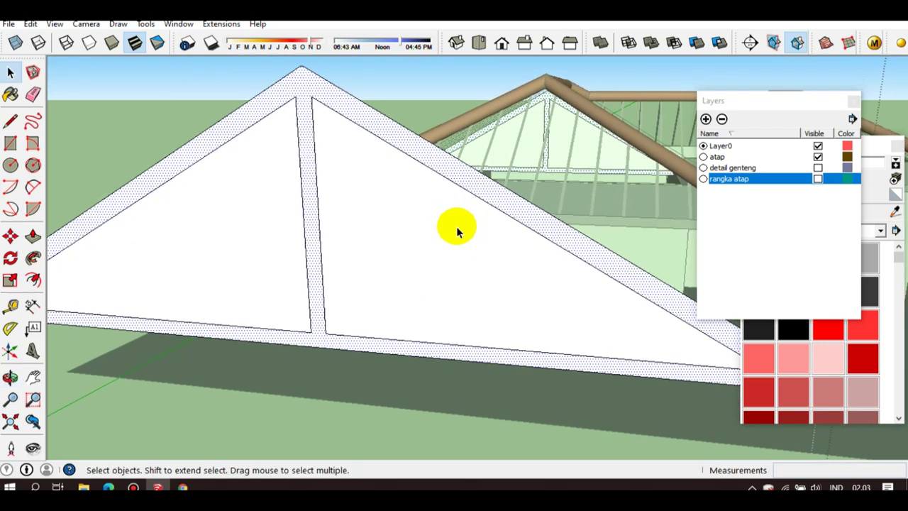
middle_click_drag(410, 308, 423, 243)
scroll(436, 270, "down", 5)
scroll(450, 175, "up", 2)
scroll(458, 186, "up", 2)
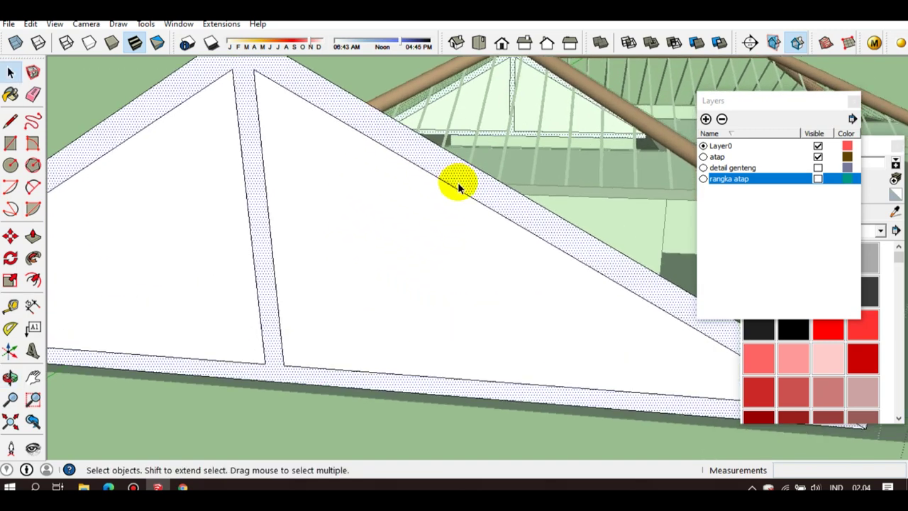
middle_click_drag(457, 186, 425, 205)
key("t")
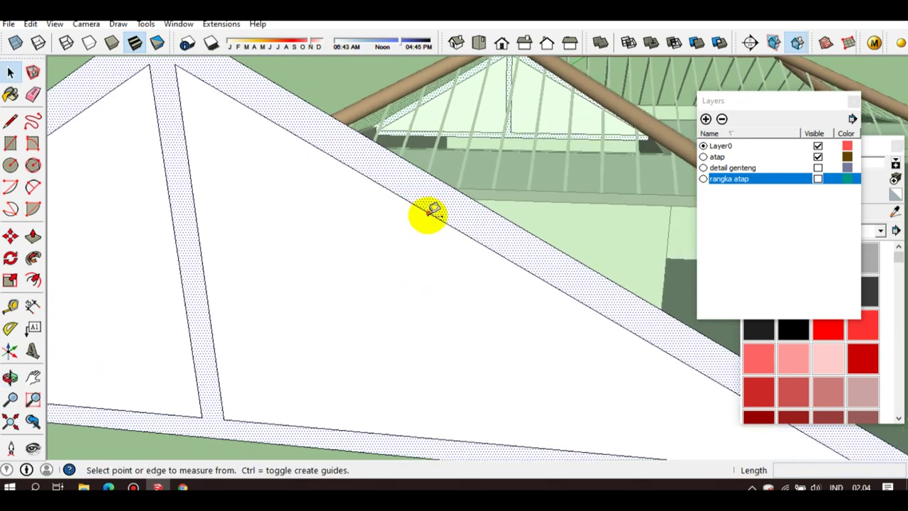
left_click(428, 205)
scroll(428, 212, "up", 1)
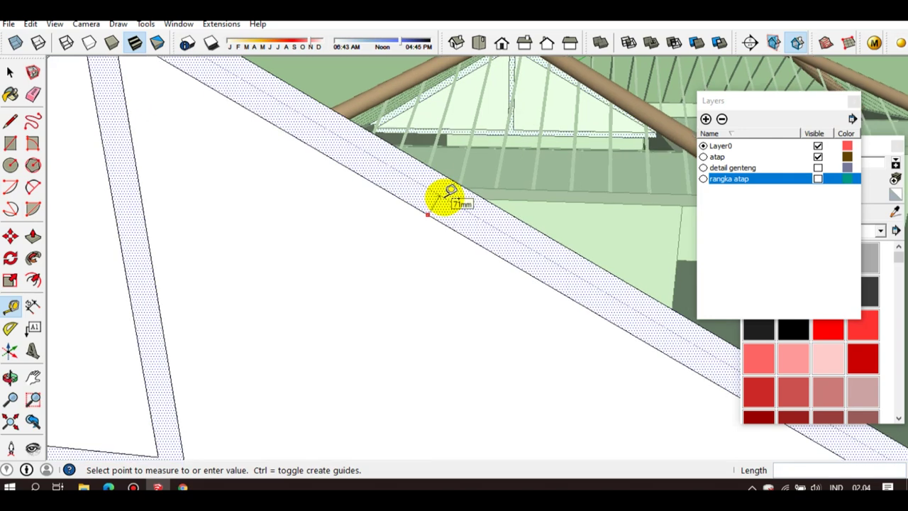
type("10")
key("Return")
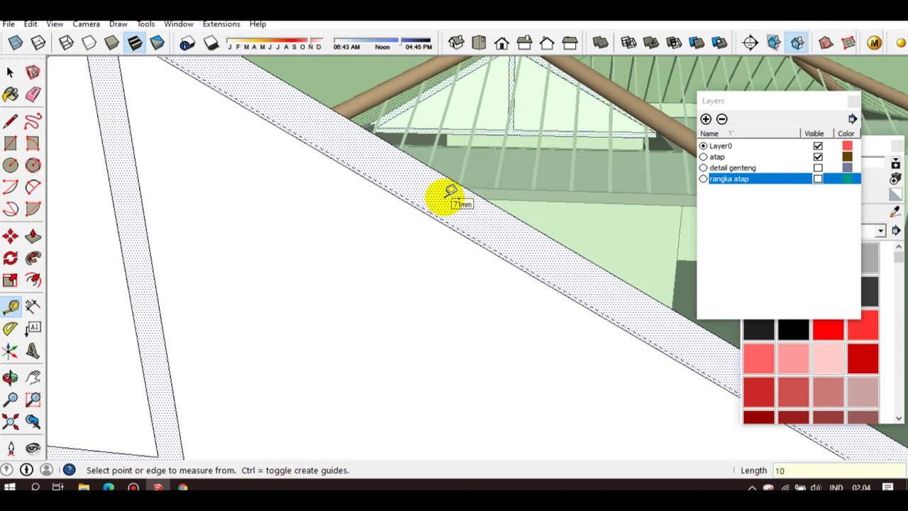
Add a matching parallel guide along the other rafter's top edge, then view the slab underside
scroll(450, 191, "down", 3)
middle_click_drag(431, 243, 419, 246)
scroll(361, 172, "up", 3)
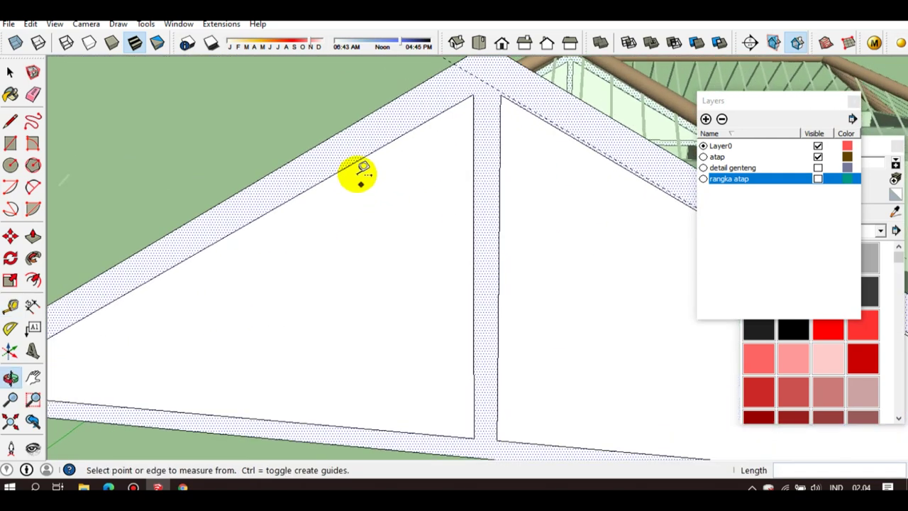
left_click(353, 163)
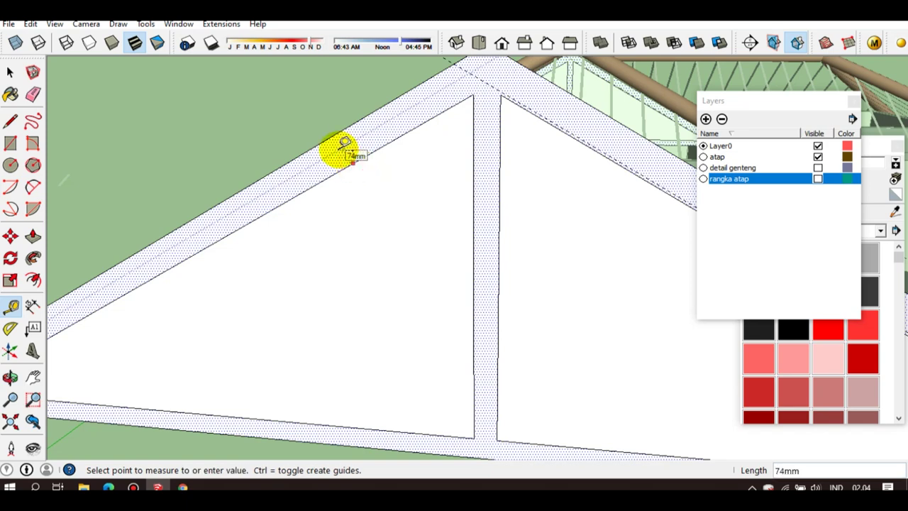
key("Return")
key("space")
scroll(380, 212, "down", 2)
middle_click_drag(380, 212, 523, 188)
scroll(320, 242, "up", 3)
scroll(321, 243, "down", 2)
mouse_move(349, 296)
middle_mouse_down()
mouse_move(349, 399)
mouse_move(271, 267)
mouse_move(162, 265)
mouse_move(201, 294)
mouse_move(192, 263)
middle_mouse_up()
key("e")
Erase the stray edge at the slab's bottom corner near the tie beam's left end
key("l")
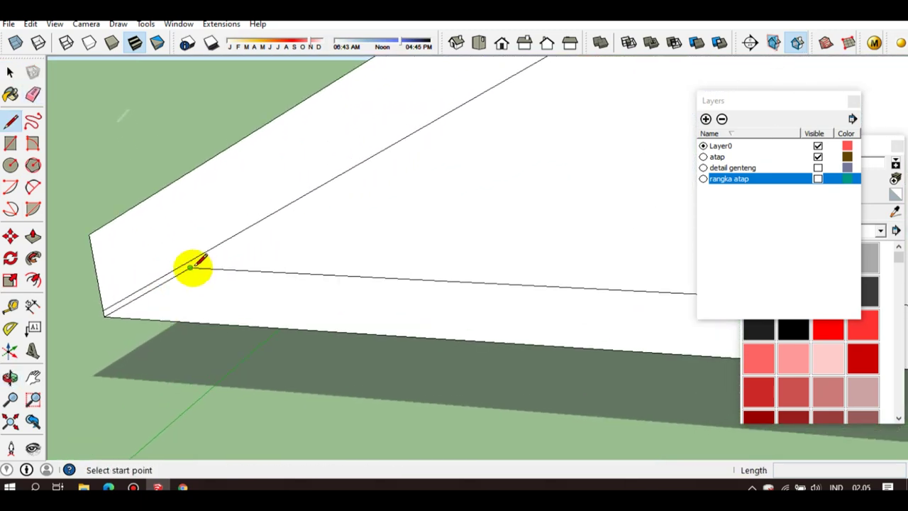
left_click(190, 267)
key("space")
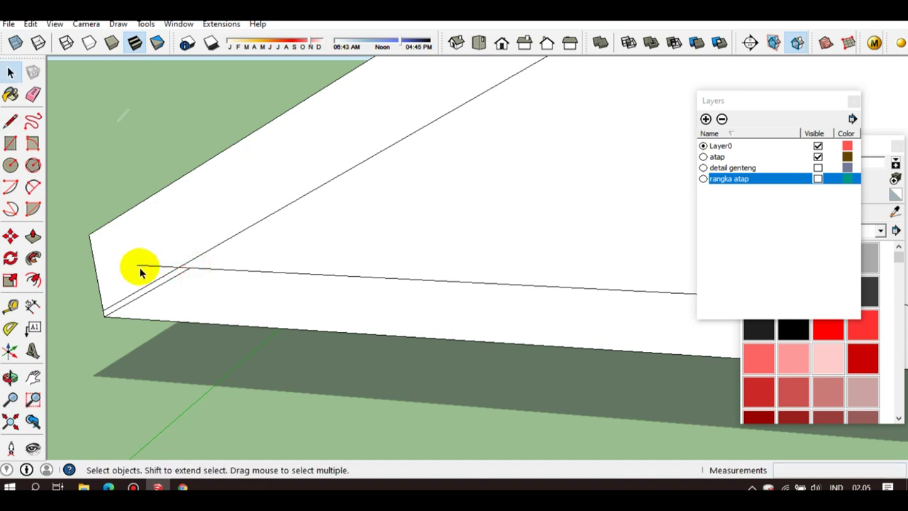
key("e")
mouse_move(163, 288)
left_mouse_down()
mouse_move(156, 254)
mouse_move(147, 275)
left_mouse_up()
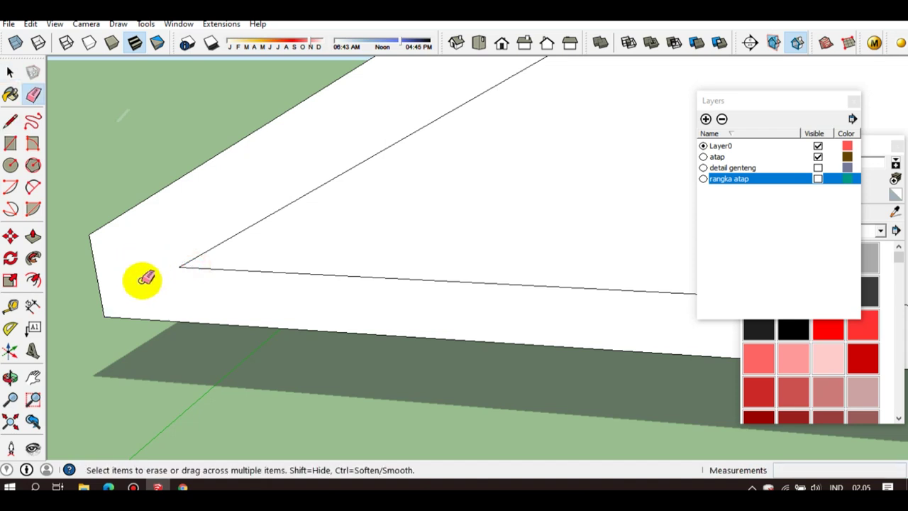
key("space")
Frame the whole truss and erase the leftover short edges at the tie beam's right end
scroll(138, 285, "down", 2)
scroll(138, 286, "up", 1)
scroll(139, 287, "up", 1)
key("l")
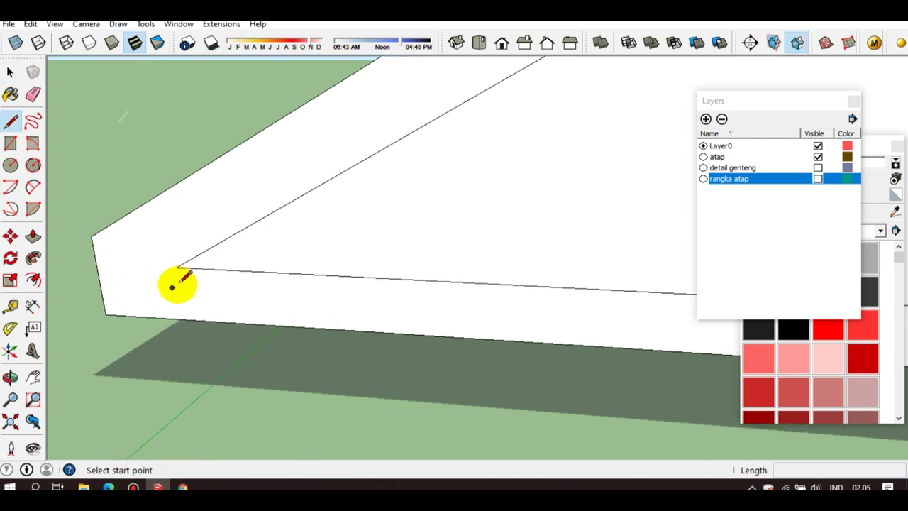
key("space")
scroll(152, 284, "down", 1)
scroll(285, 265, "down", 2)
scroll(455, 255, "down", 3)
middle_click_drag(456, 256, 173, 248, "shift")
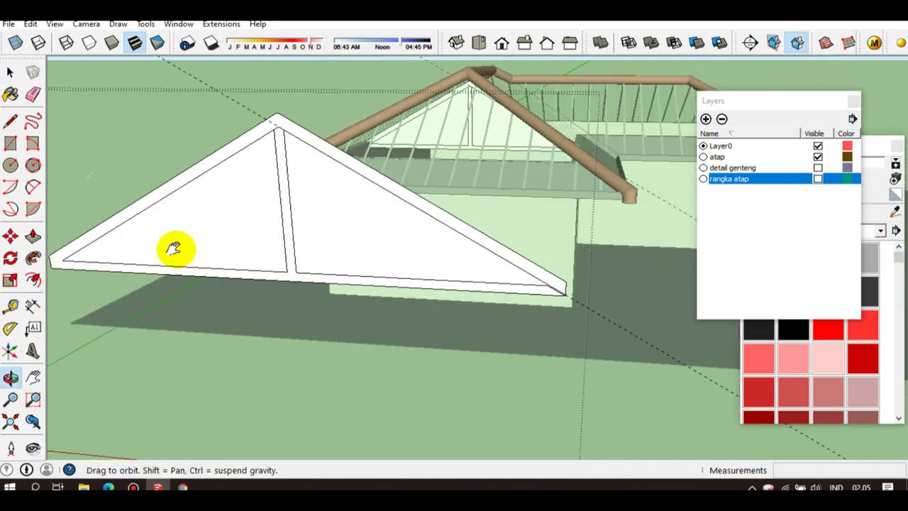
scroll(496, 274, "up", 2)
scroll(395, 419, "up", 2)
scroll(376, 410, "up", 2)
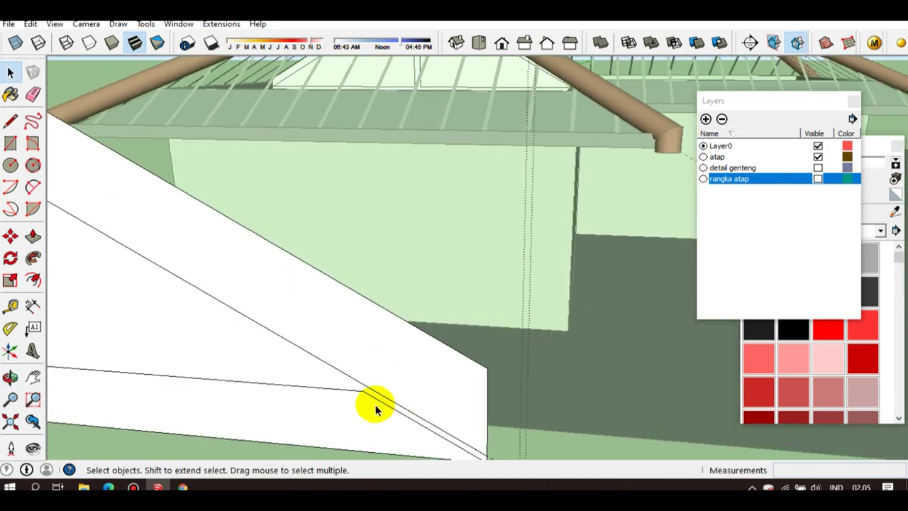
scroll(376, 409, "up", 1)
key("l")
left_click(359, 383)
left_click(431, 391)
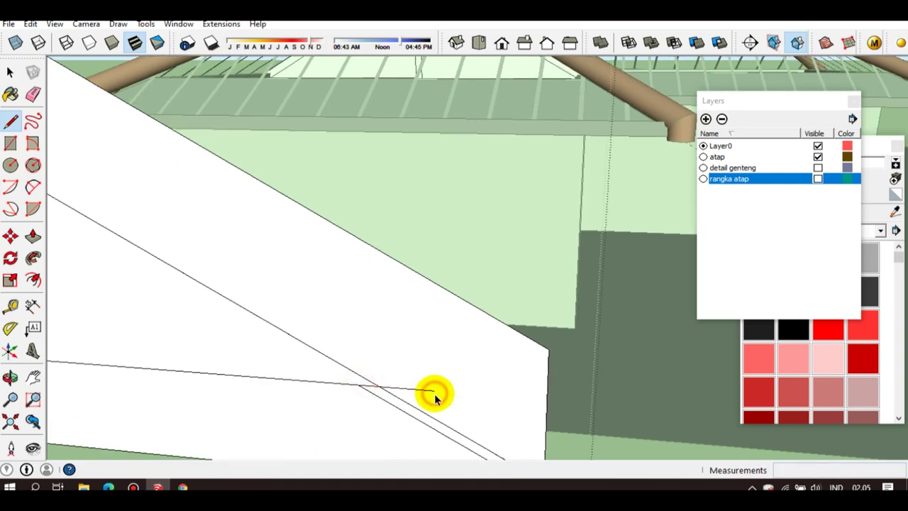
key("space")
key("e")
left_click_drag(417, 402, 405, 375)
From a low view of the gable, select the entire truss to check its clean strips
scroll(405, 381, "down", 2)
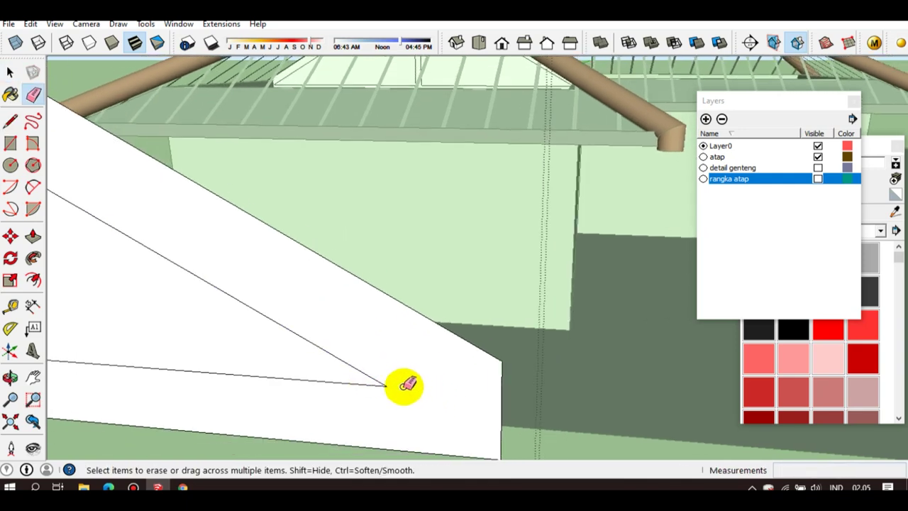
scroll(336, 352, "down", 2)
scroll(142, 326, "down", 2)
mouse_move(141, 325)
middle_mouse_down()
mouse_move(577, 470)
mouse_move(278, 283)
mouse_move(247, 208)
middle_mouse_up()
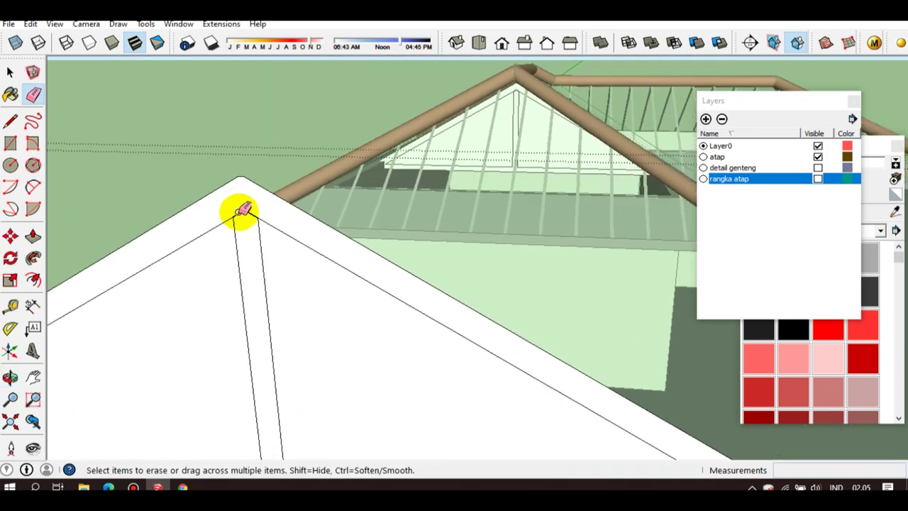
key("space")
scroll(274, 233, "down", 2)
mouse_move(274, 233)
middle_mouse_down()
mouse_move(293, 345)
mouse_move(286, 308)
mouse_move(371, 316)
middle_mouse_up()
scroll(286, 308, "up", 3)
left_click(366, 306)
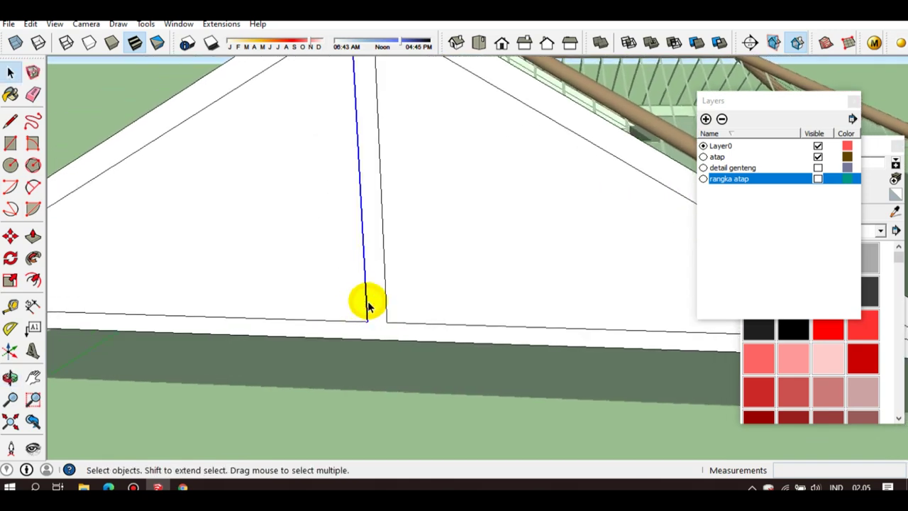
triple_click(380, 309)
scroll(378, 298, "down", 3)
scroll(379, 288, "down", 1)
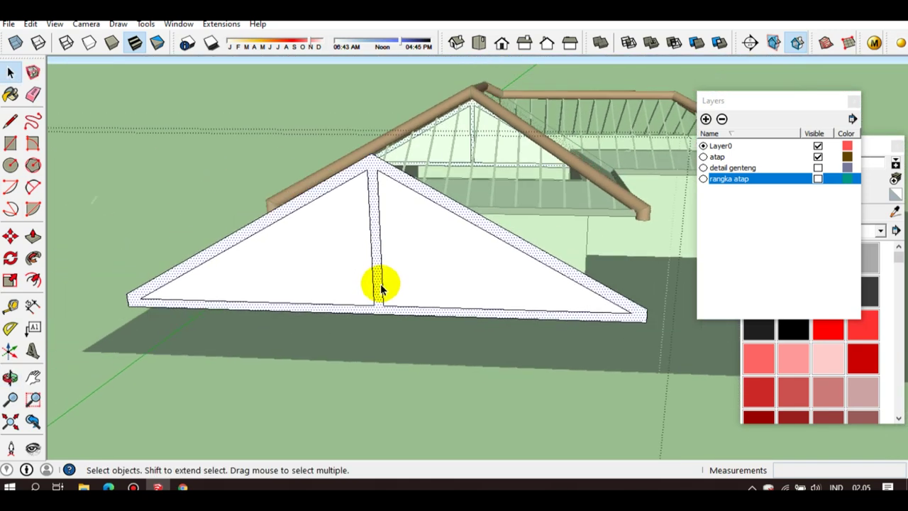
scroll(381, 280, "up", 1)
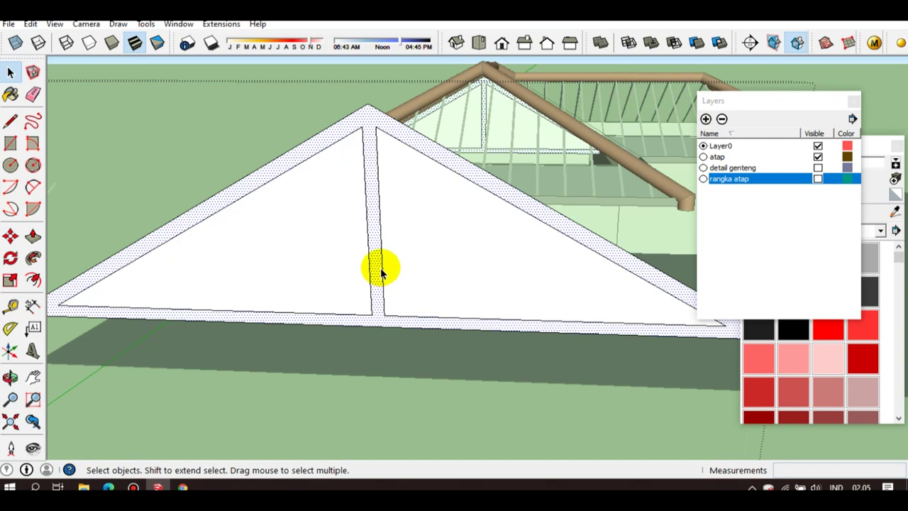
scroll(372, 302, "up", 1)
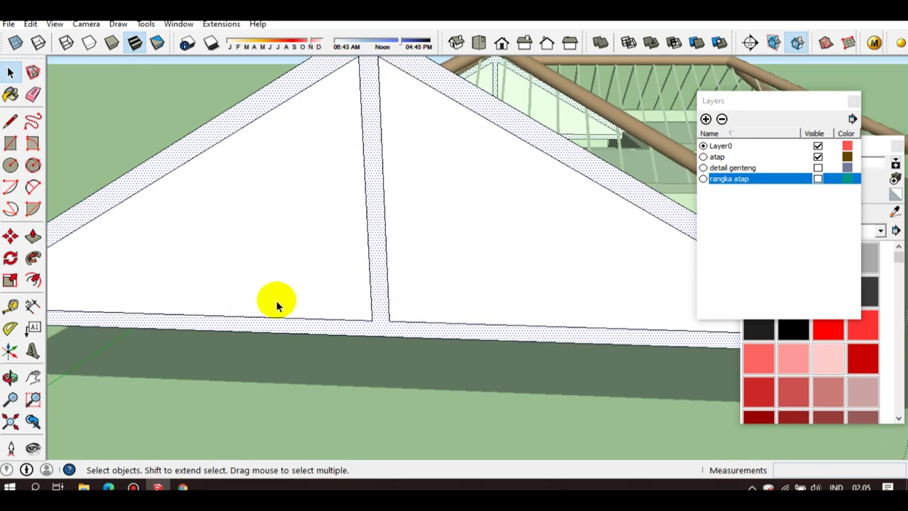
key("r")
scroll(298, 318, "up", 1)
Draw a rectangle on the tie beam left of the king post and copy it to the right side
left_click(298, 319)
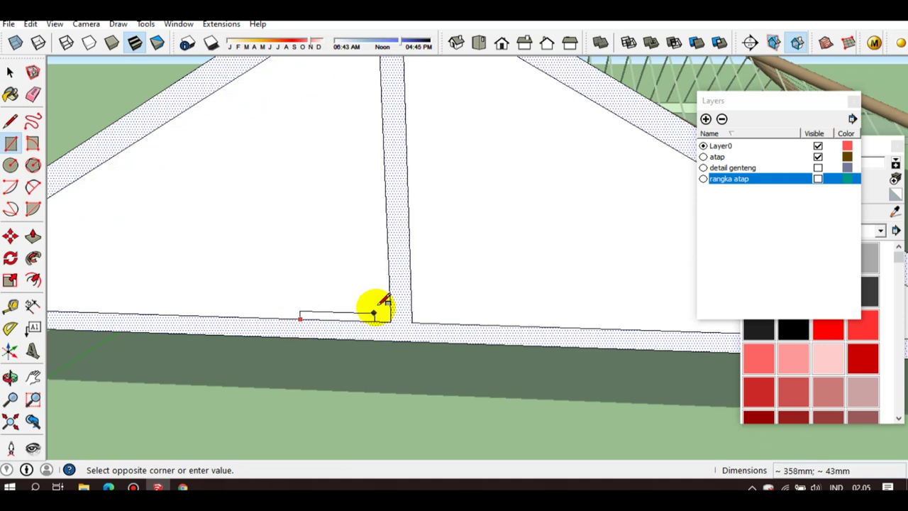
scroll(375, 306, "up", 1)
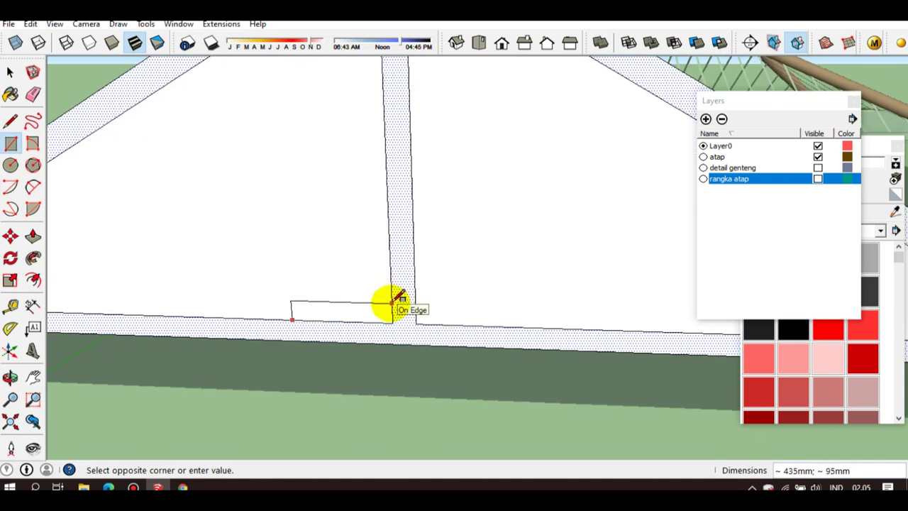
left_click(393, 320)
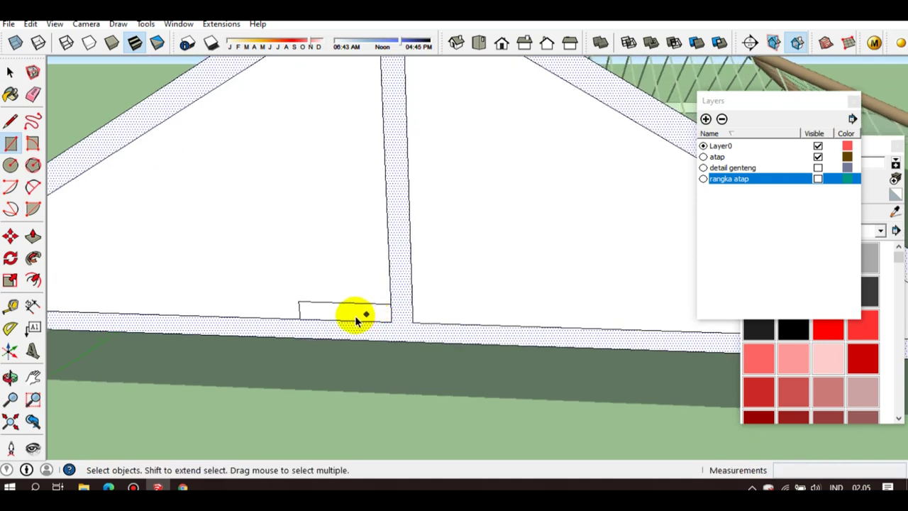
key("space")
left_click(355, 316)
key("m")
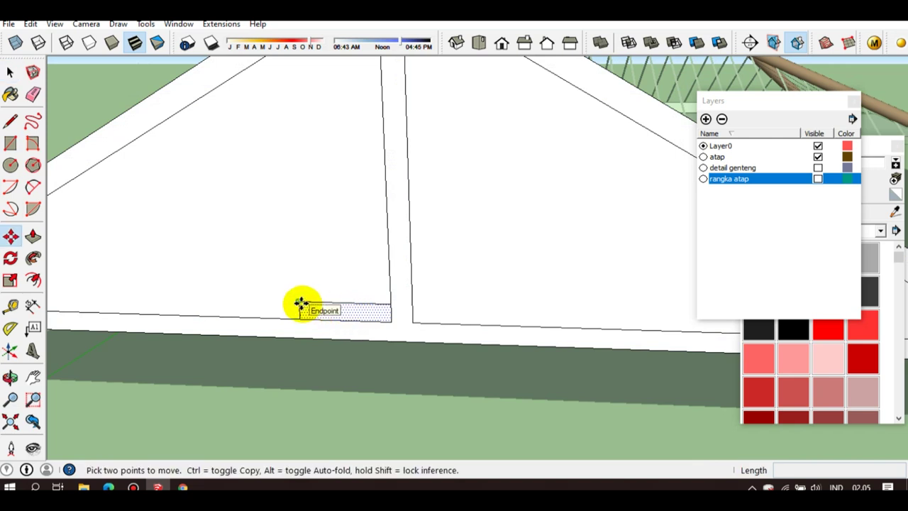
key("ctrl")
left_click(301, 305)
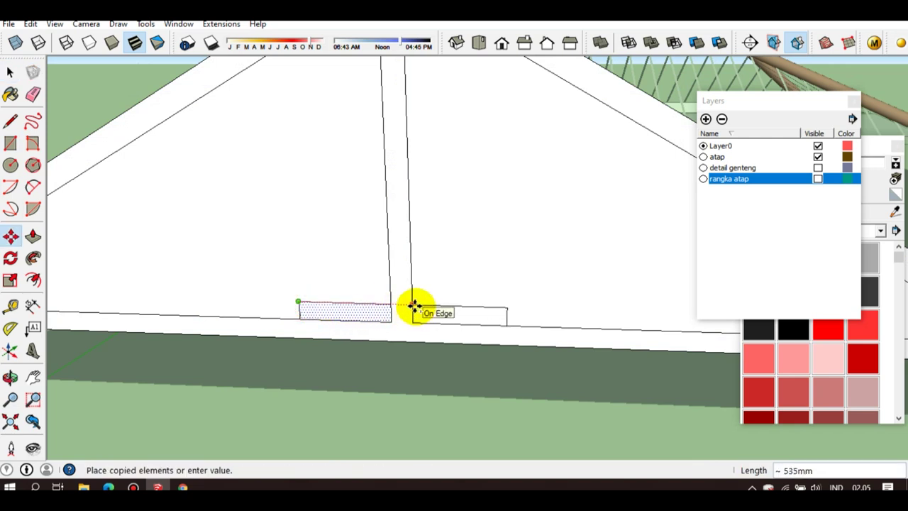
left_click(414, 305)
key("space")
scroll(401, 318, "up", 1)
Erase the dividing edges so both rectangles merge into one plate under the king post
key("l")
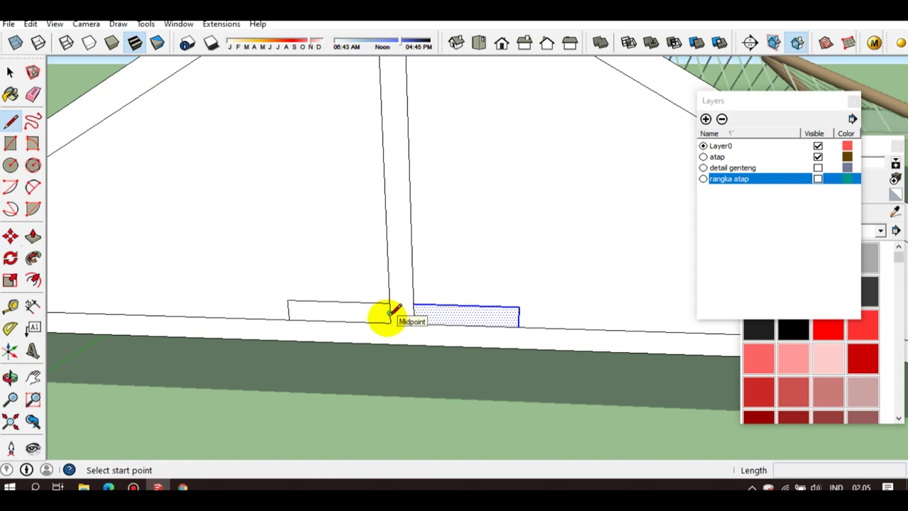
left_click(390, 323)
key("space")
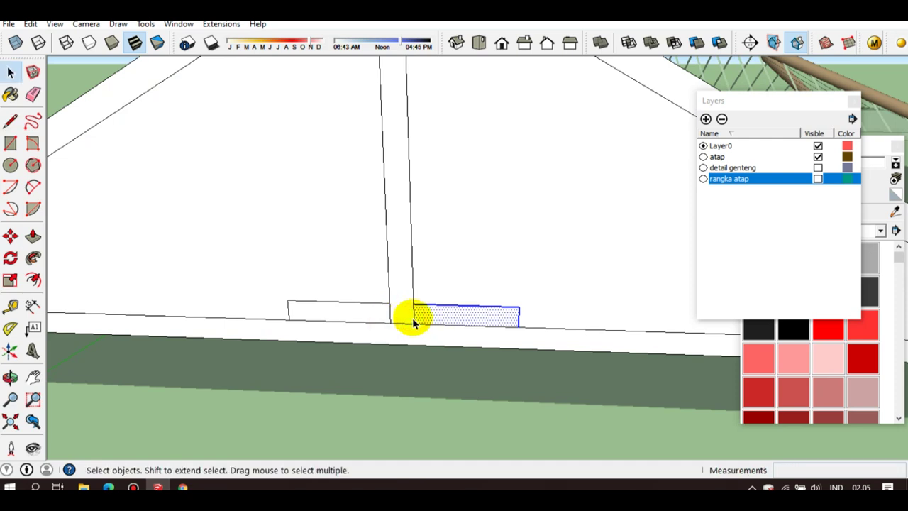
key("l")
left_click(388, 303)
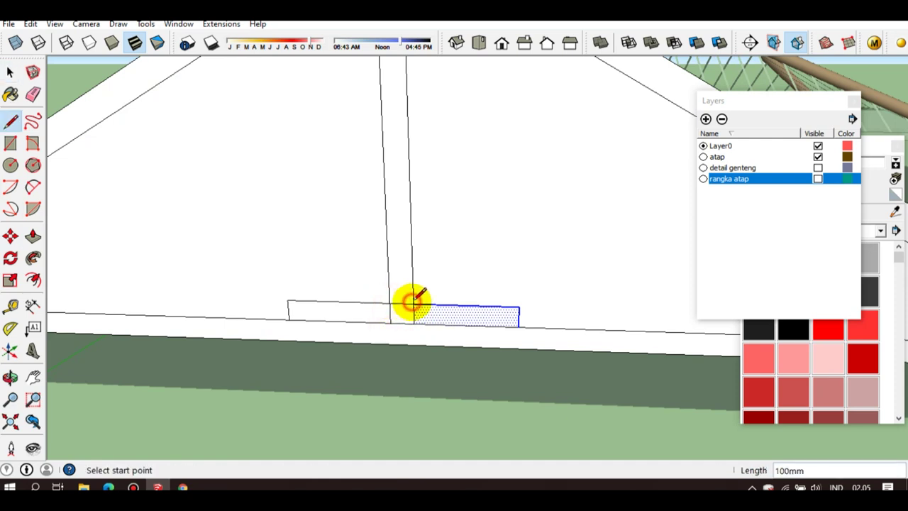
key("e")
left_click_drag(413, 312, 389, 312)
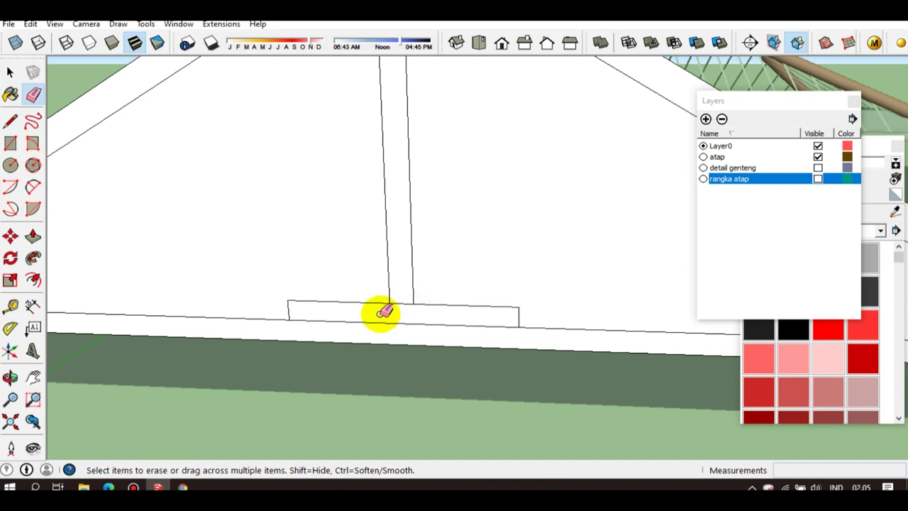
key("space")
scroll(381, 323, "up", 1)
left_click(383, 310)
scroll(383, 310, "down", 1)
scroll(393, 303, "down", 2)
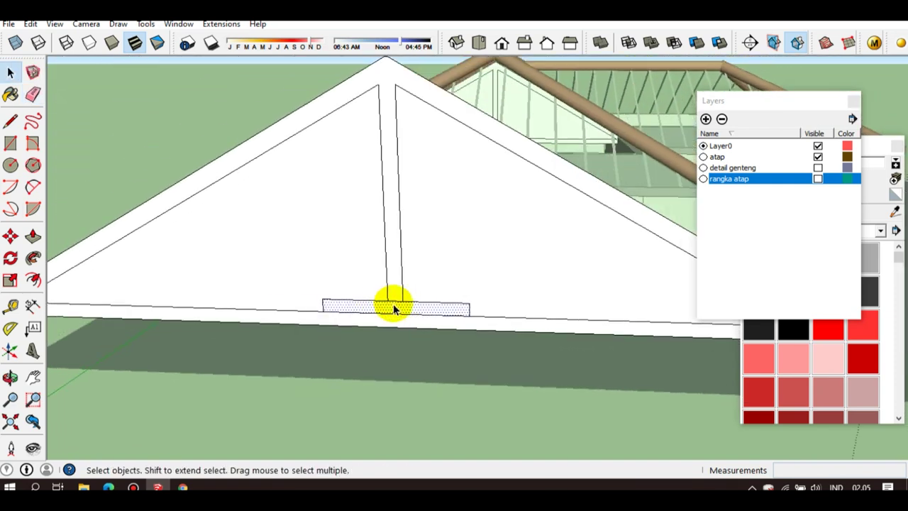
scroll(399, 311, "down", 2)
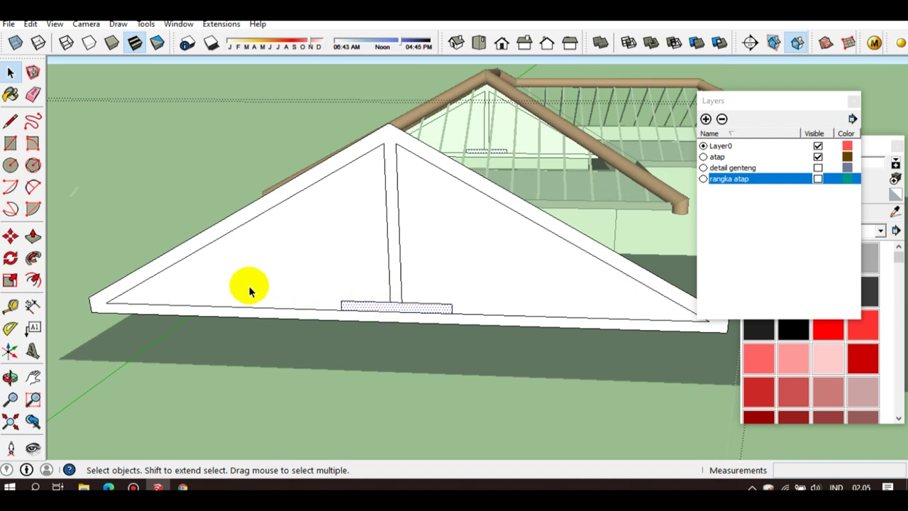
scroll(249, 283, "up", 1)
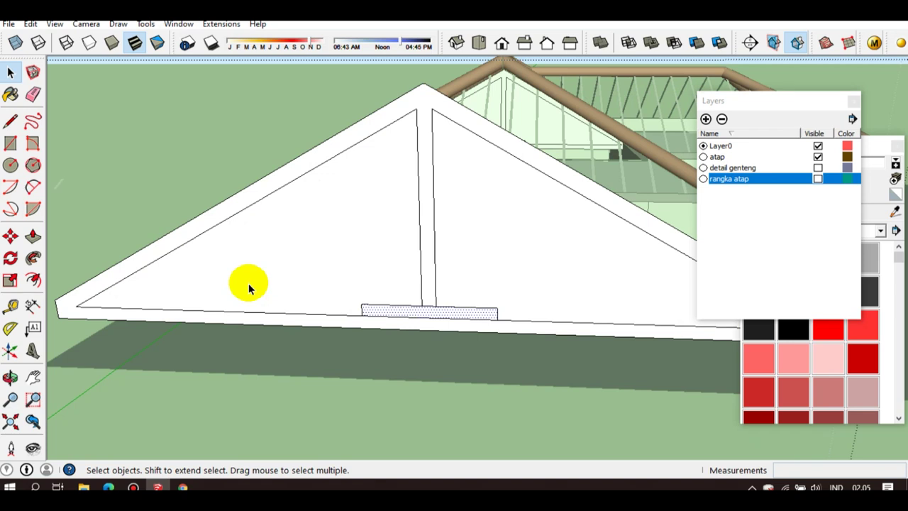
Place an angled guide anchored on the tie beam's bottom edge and abandon a trial strut line
left_click(10, 328)
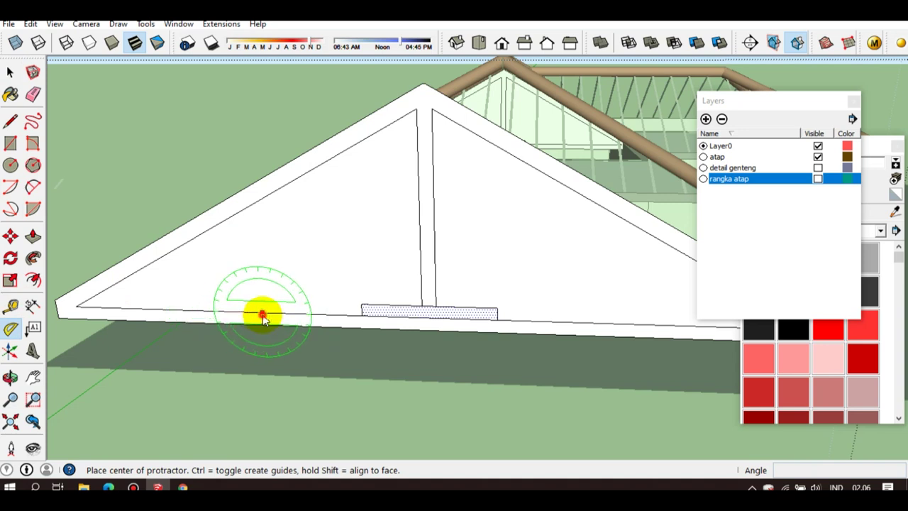
left_click(263, 314)
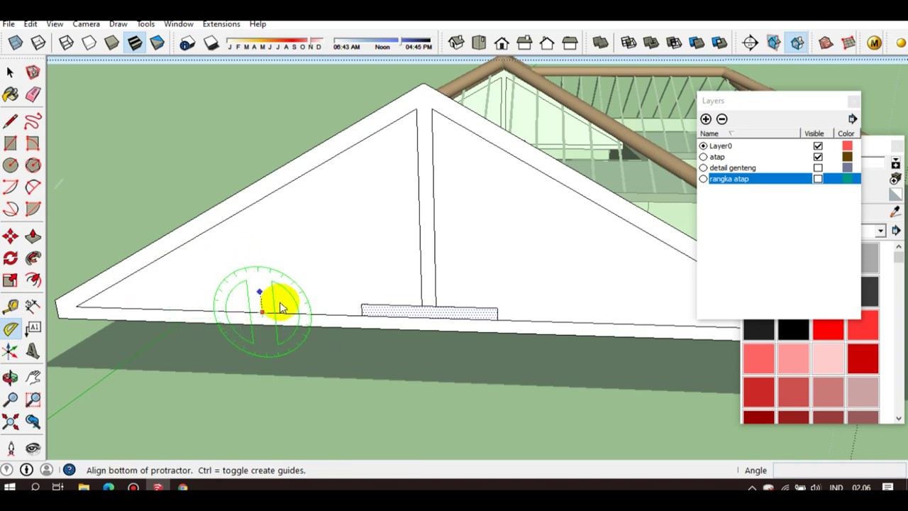
left_click(204, 311)
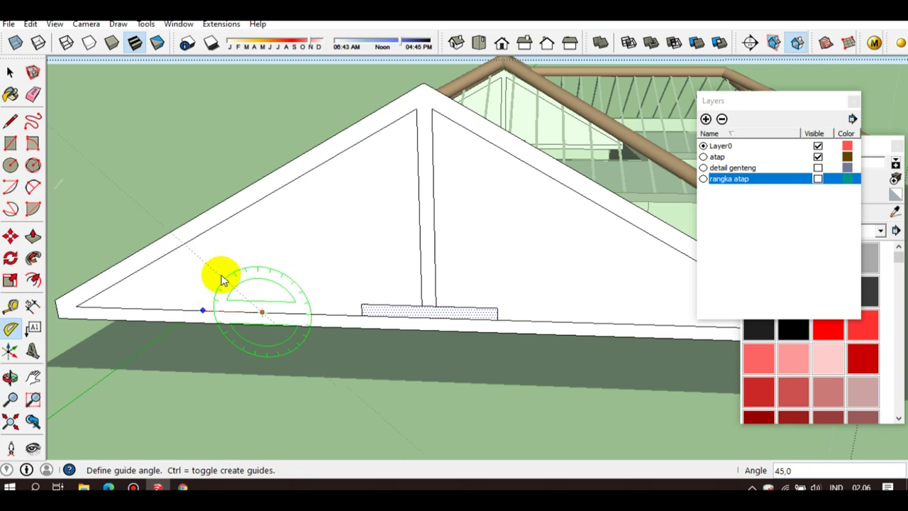
key("Escape")
key("space")
scroll(284, 244, "down", 2)
scroll(273, 228, "up", 2)
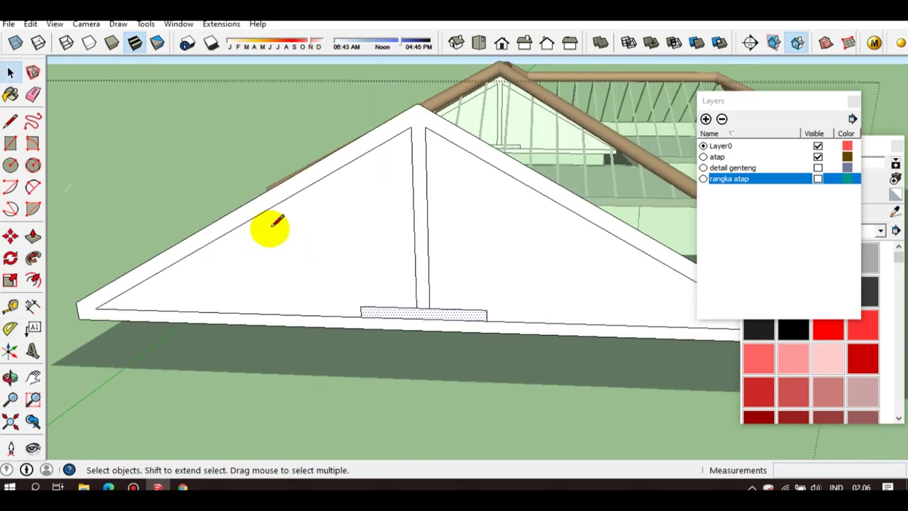
key("l")
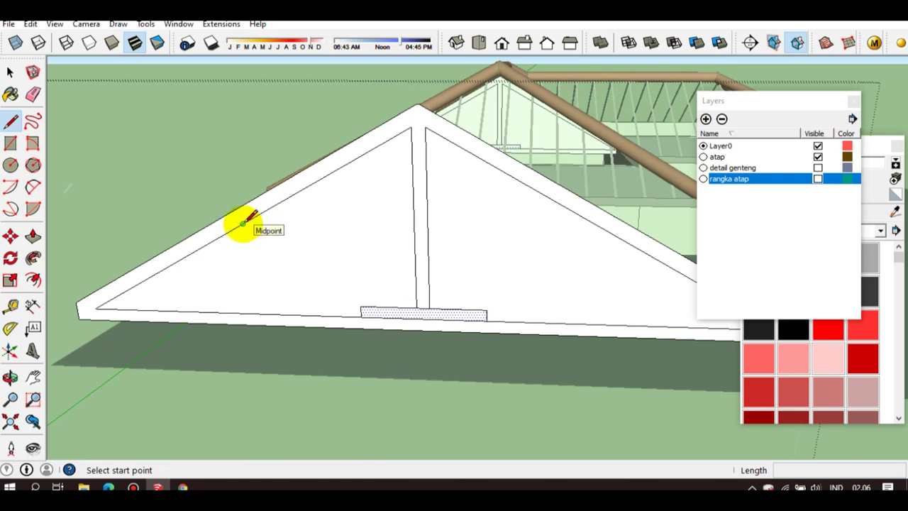
left_click(242, 224)
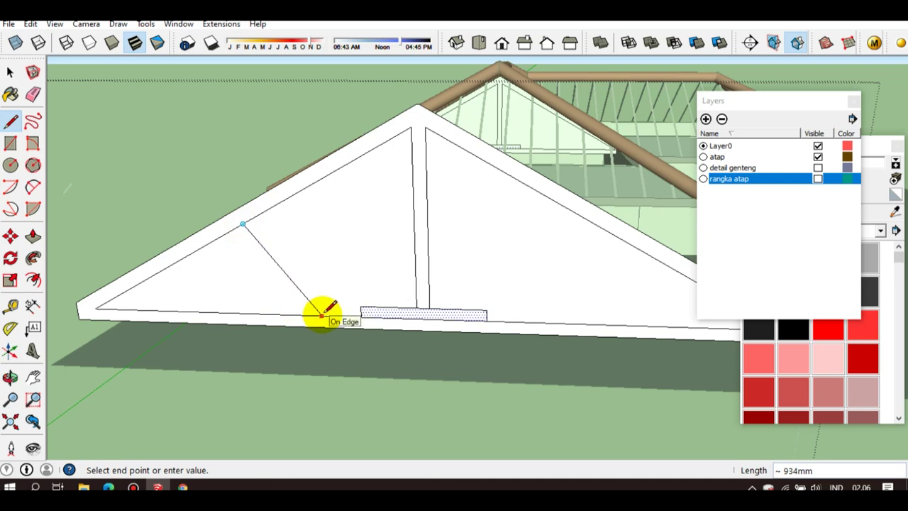
key("space")
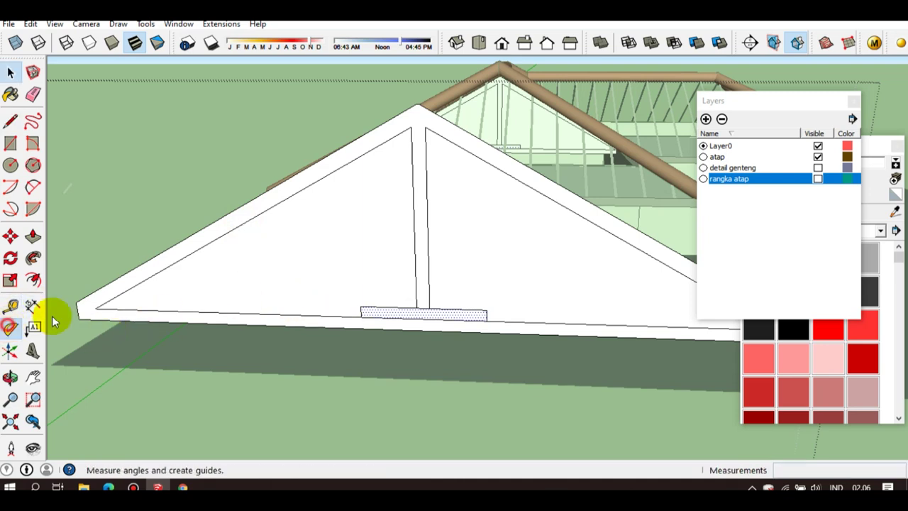
Place an 80° angled guide off the left rafter's midpoint
left_click(10, 327)
left_click(242, 224)
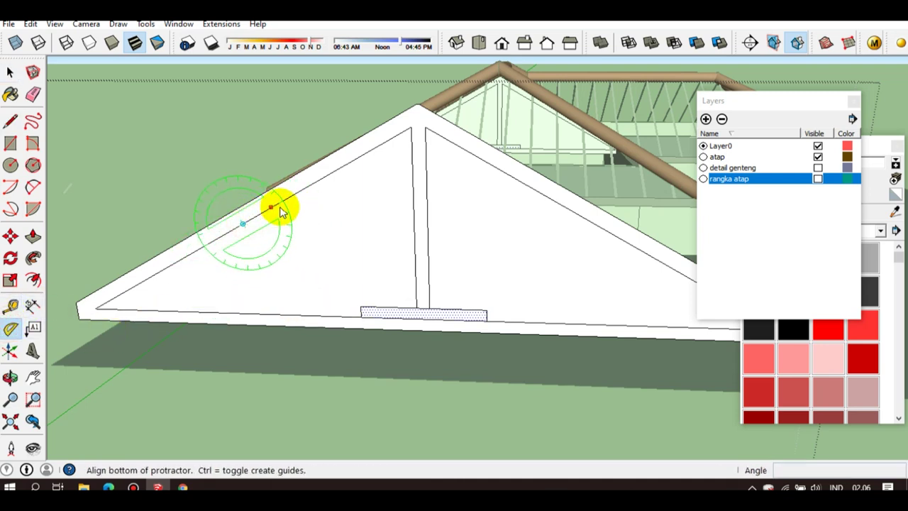
left_click(282, 212)
type("80")
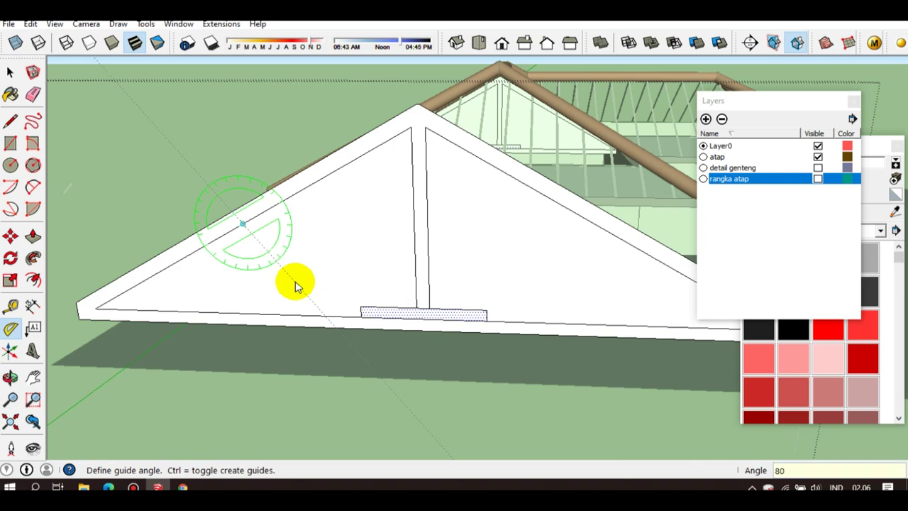
key("Return")
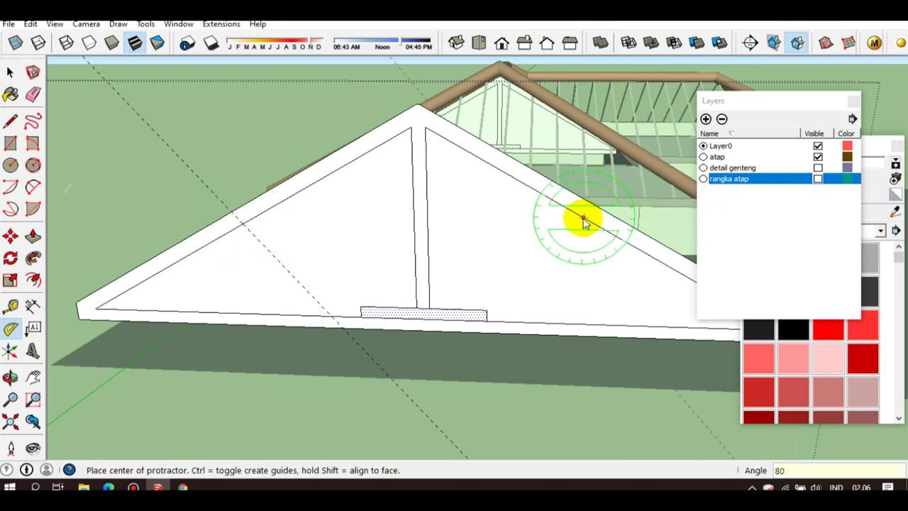
Try an angled guide on the right rafter, cancel it, and reframe the whole truss
key("o")
middle_click_drag(585, 221, 511, 206, "shift")
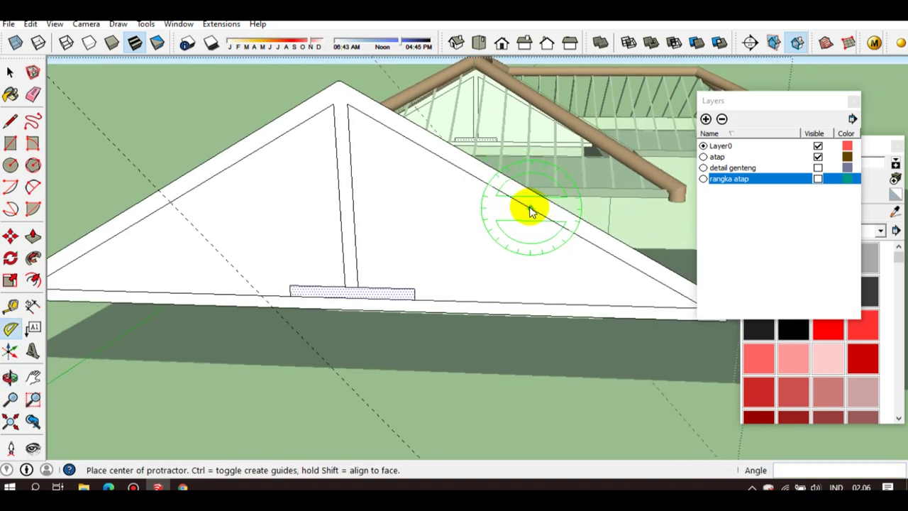
left_click(529, 206)
left_click(475, 178)
type("80")
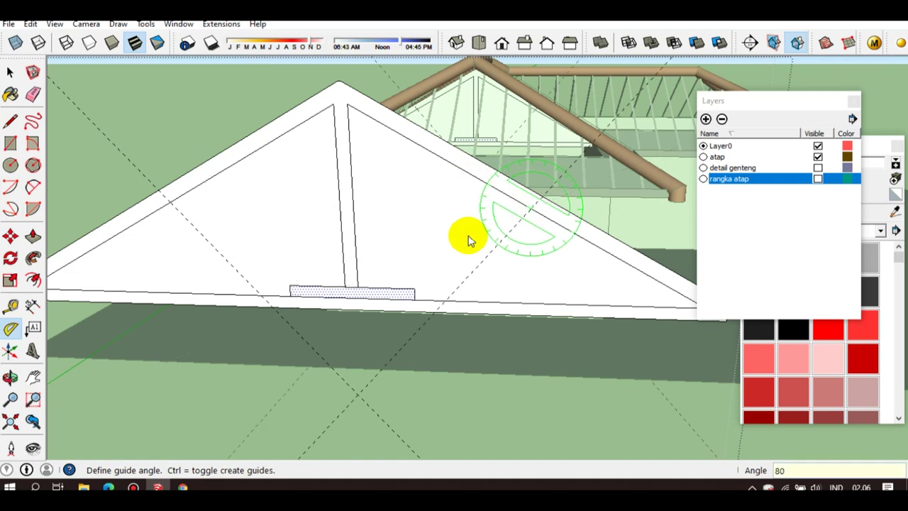
key("space")
scroll(398, 255, "down", 3)
middle_click_drag(345, 249, 354, 241)
scroll(340, 240, "up", 2)
key("l")
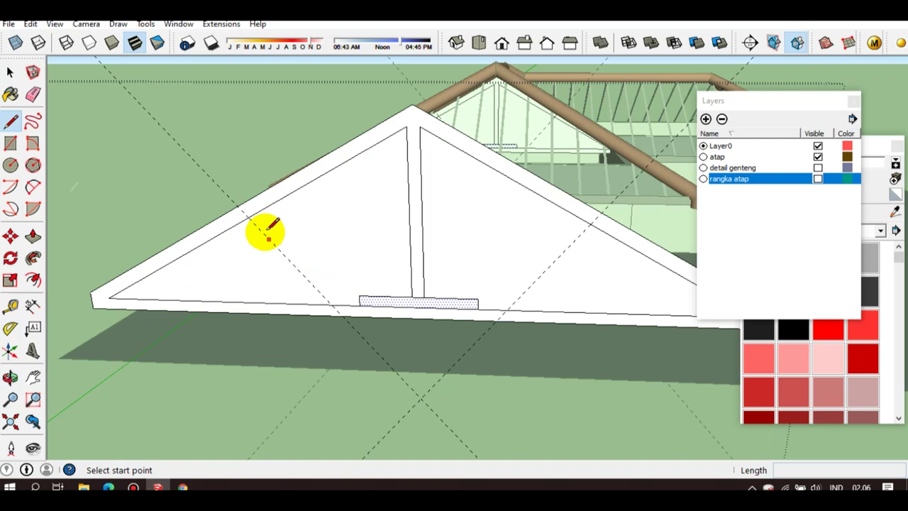
scroll(259, 226, "up", 1)
scroll(258, 225, "up", 1)
scroll(261, 230, "up", 1)
key("space")
scroll(270, 242, "up", 1)
Offset two parallel guides 50mm from the 80° angled guide
key("t")
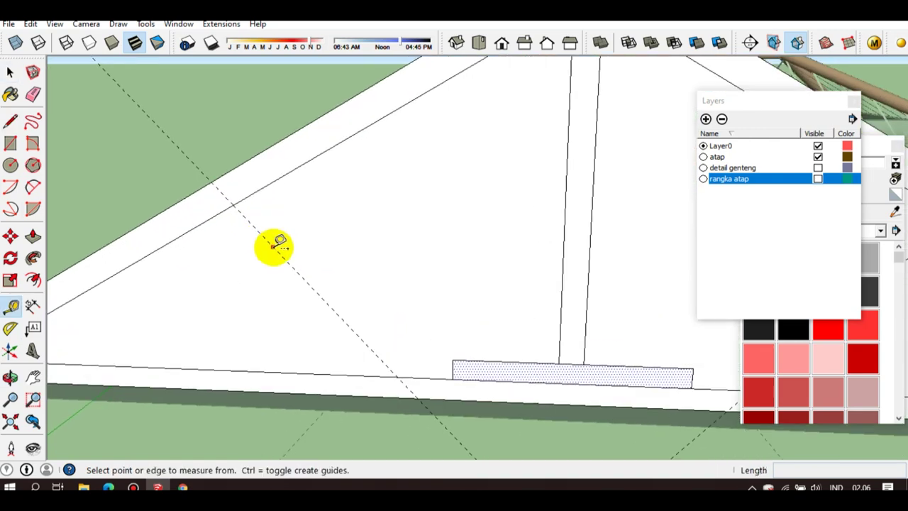
left_click(275, 247)
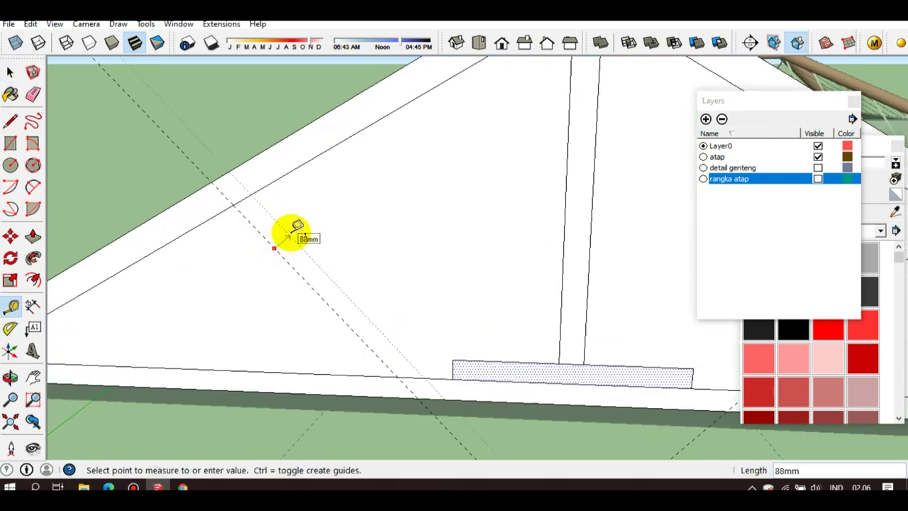
type("50")
key("Return")
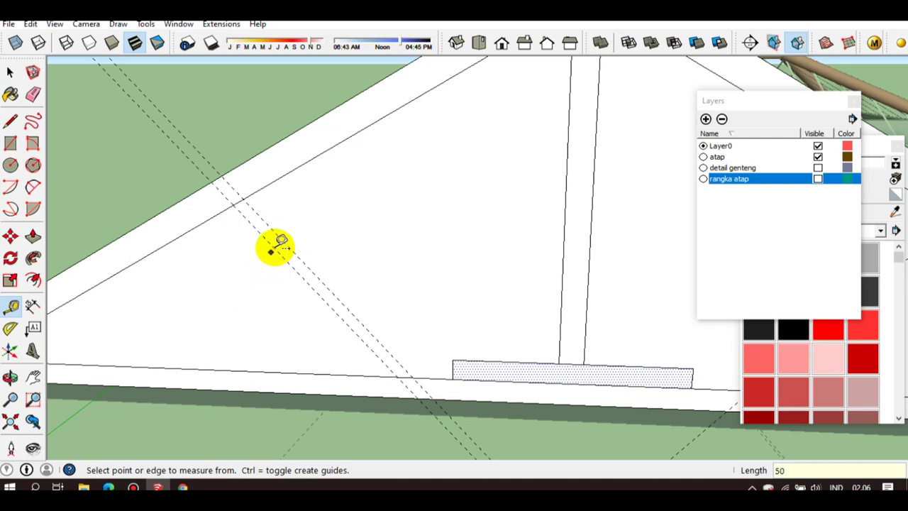
left_click(275, 246)
scroll(244, 264, "up", 2)
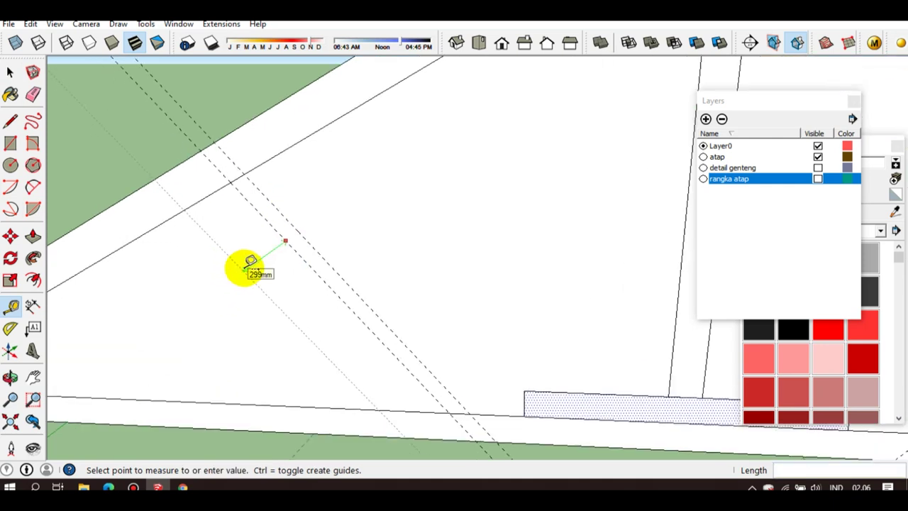
scroll(245, 264, "up", 1)
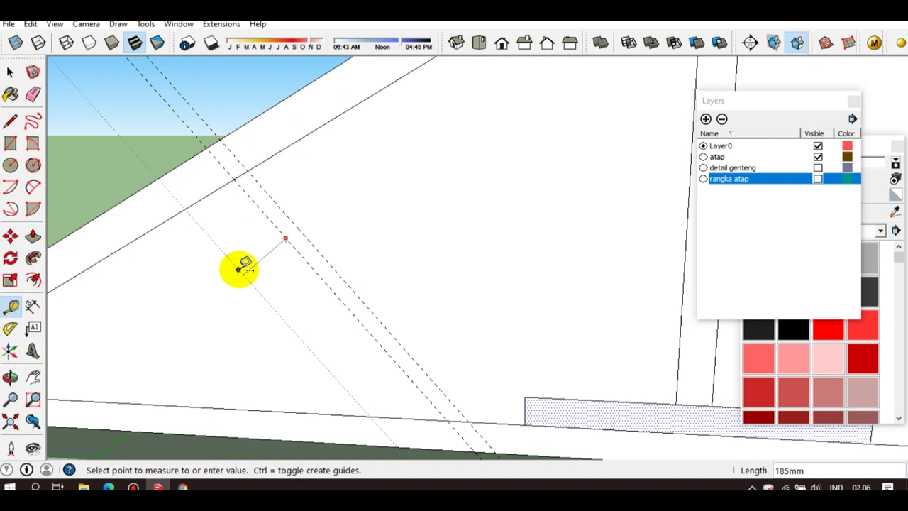
key("Return")
key("space")
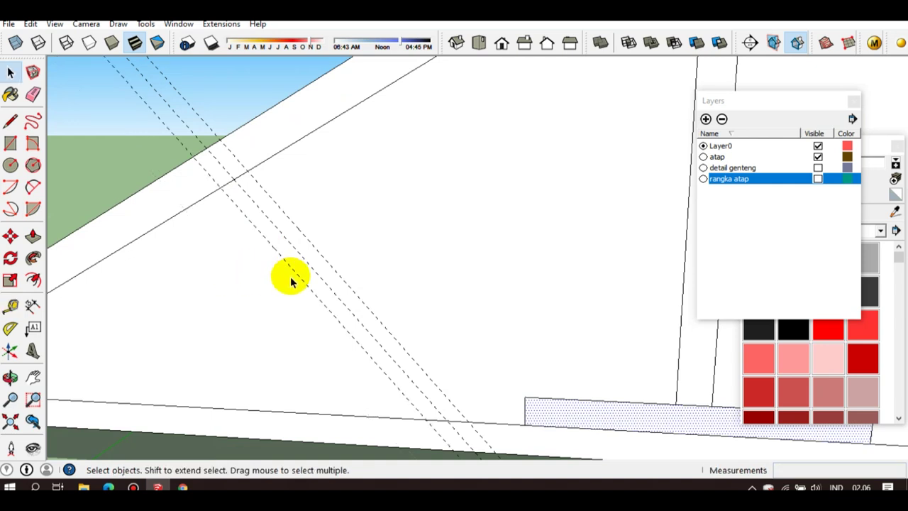
scroll(293, 271, "down", 1)
Draw the strut edges from the left rafter down to the tie beam
key("l")
left_click(258, 194)
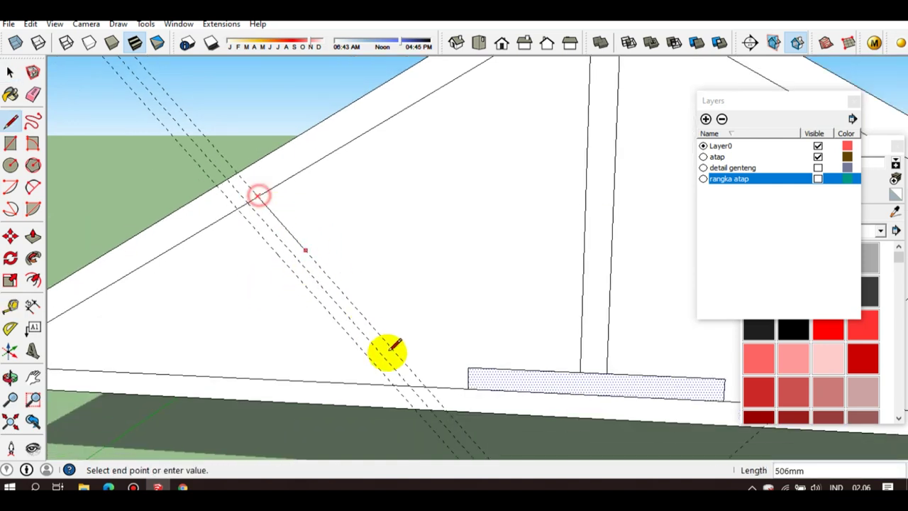
left_click(425, 386)
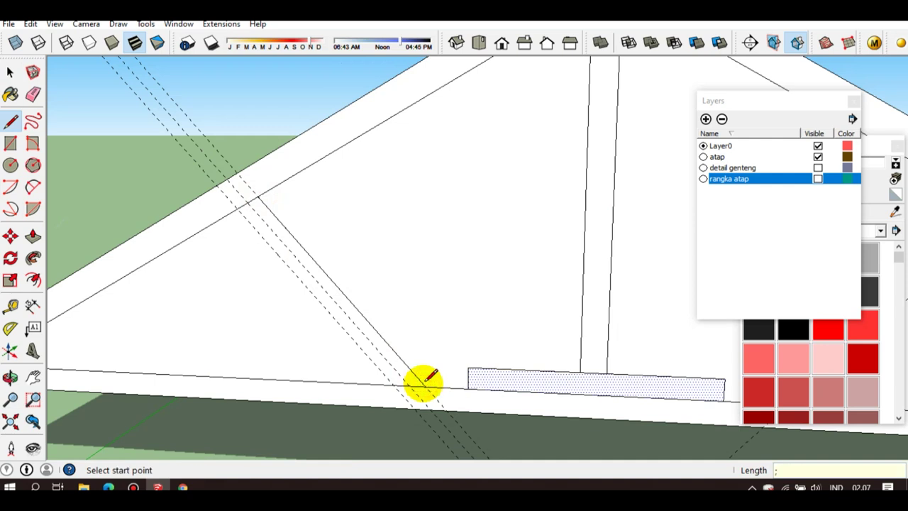
left_click(392, 384)
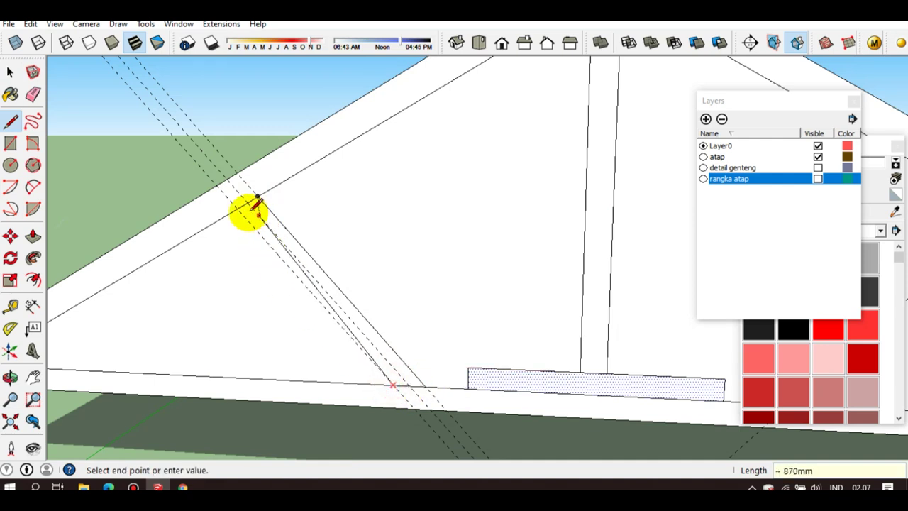
Erase the leftover guides crossing the strut and view the whole truss
key("e")
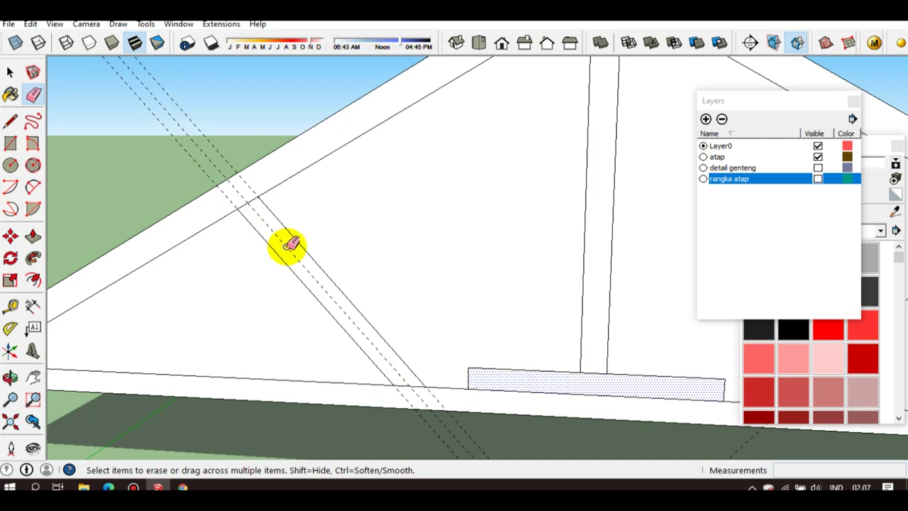
left_click(290, 244)
left_click(230, 201)
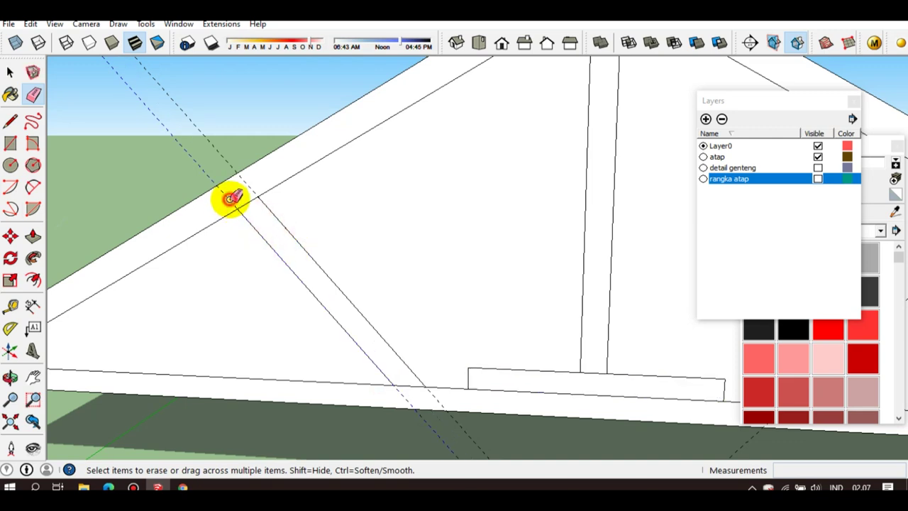
left_click_drag(230, 200, 245, 194)
scroll(323, 301, "down", 4)
middle_click_drag(328, 307, 426, 319)
scroll(426, 319, "up", 3)
key("space")
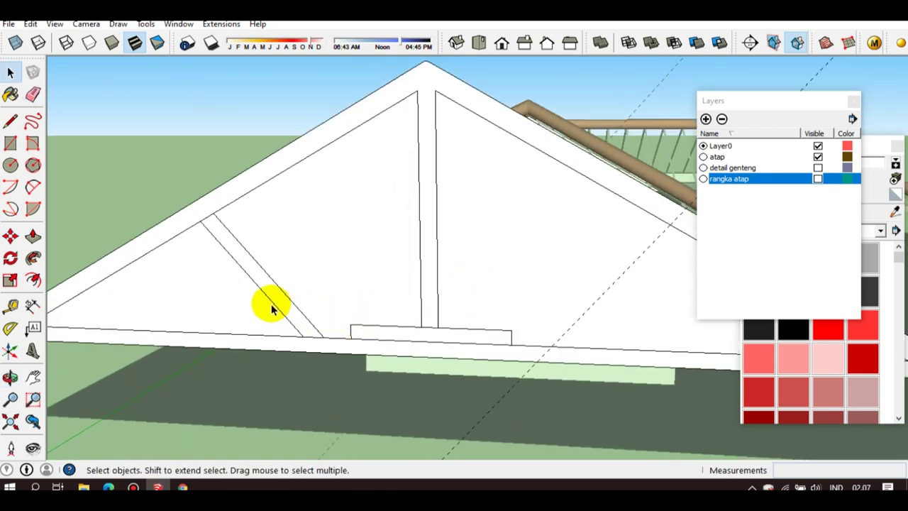
Select the left triangular truss face and the middle strut face
left_click(248, 300)
scroll(320, 303, "down", 3)
scroll(490, 308, "up", 2)
key("t")
scroll(507, 300, "up", 1)
scroll(506, 291, "up", 2)
scroll(314, 308, "down", 3)
key("space")
scroll(251, 286, "up", 1)
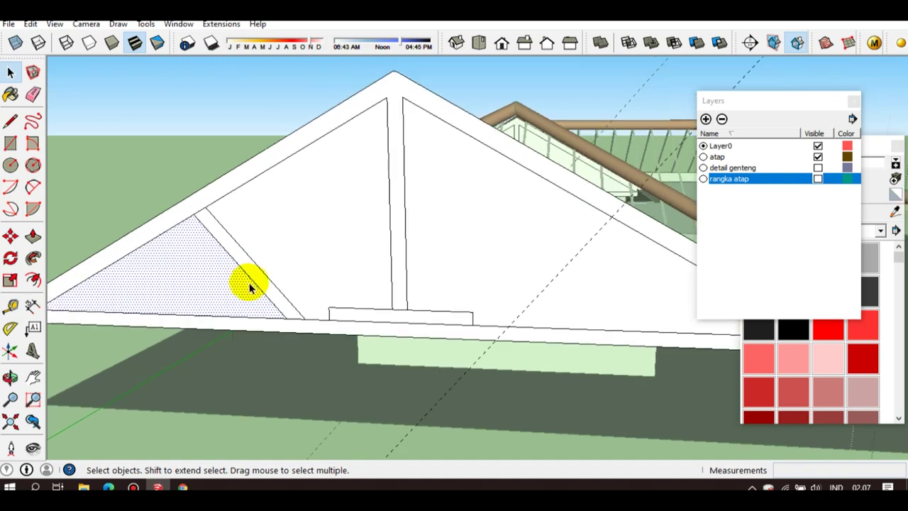
left_click(312, 269, "shift")
scroll(342, 268, "down", 2)
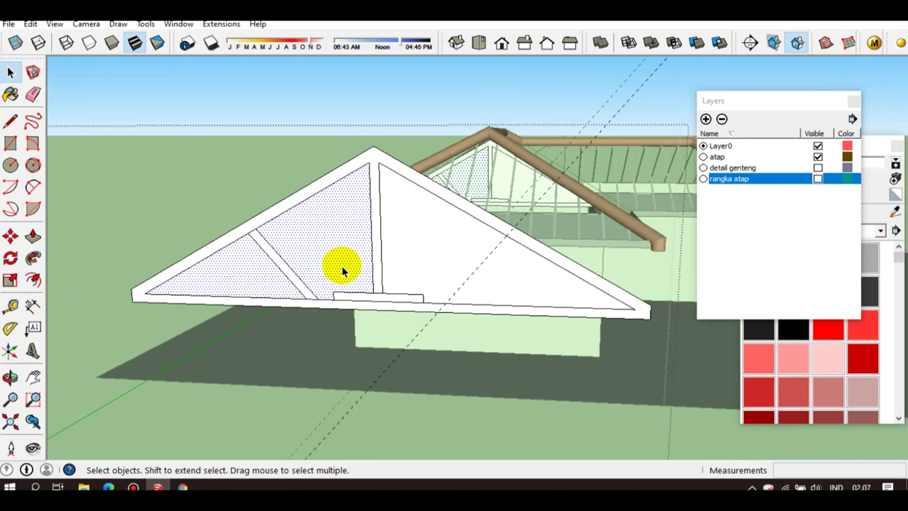
Copy the selected truss faces off to the left of the truss
key("m")
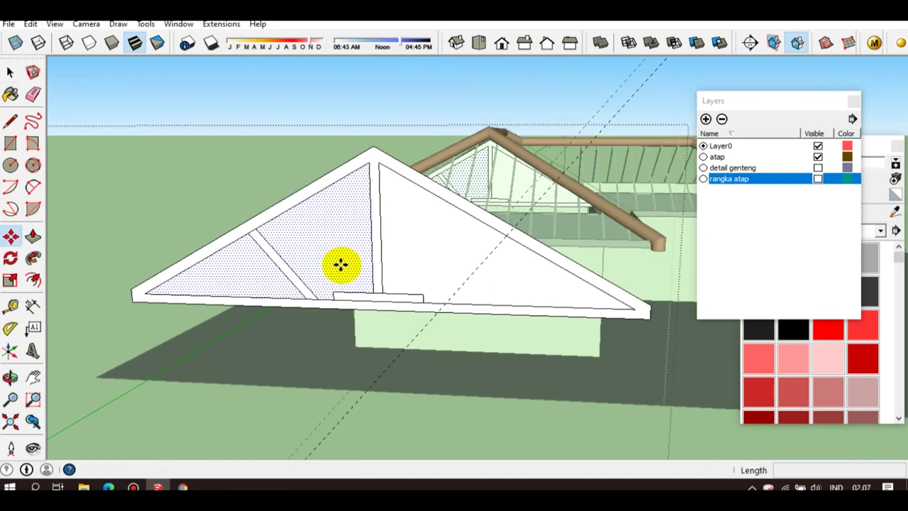
left_click(341, 265)
key("ctrl")
middle_click_drag(208, 255, 246, 257, "shift")
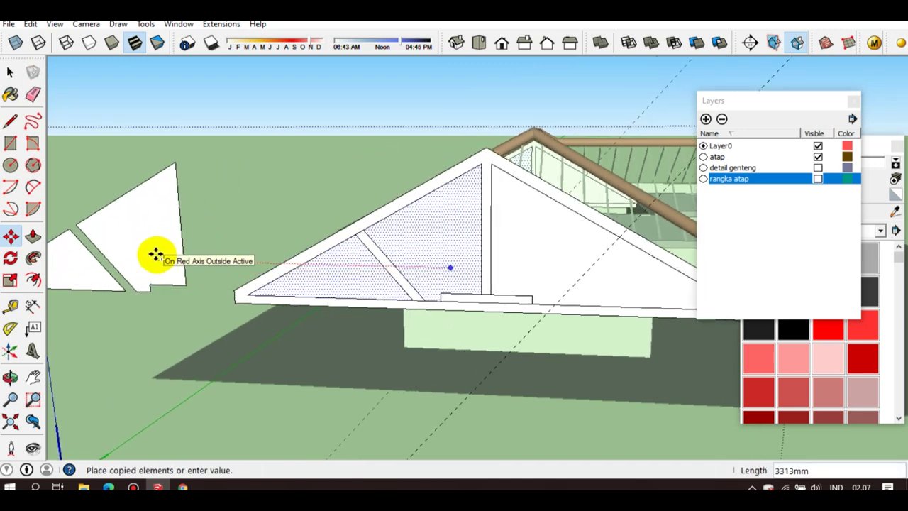
left_click(155, 254)
key("space")
Flip the copied faces along red and move them onto the truss's right half
right_click(154, 253)
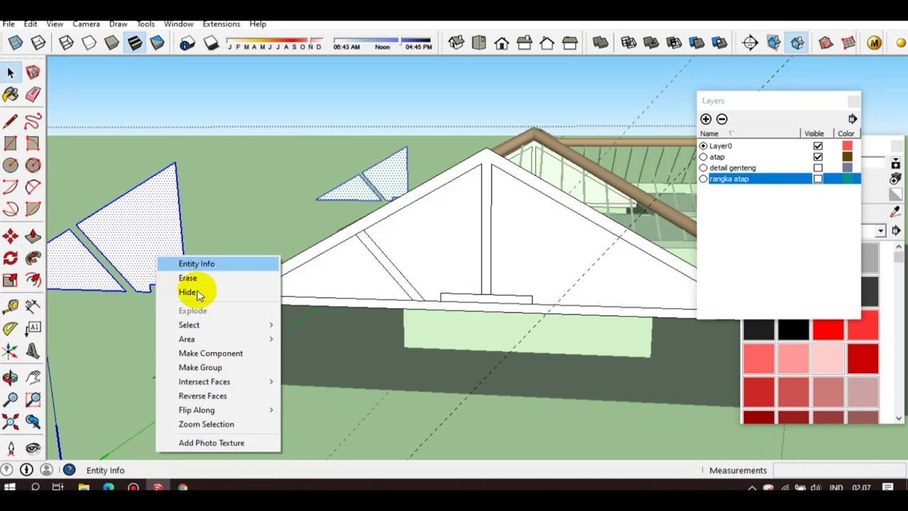
mouse_move(196, 409)
left_click(293, 409)
middle_click_drag(293, 405, 243, 320)
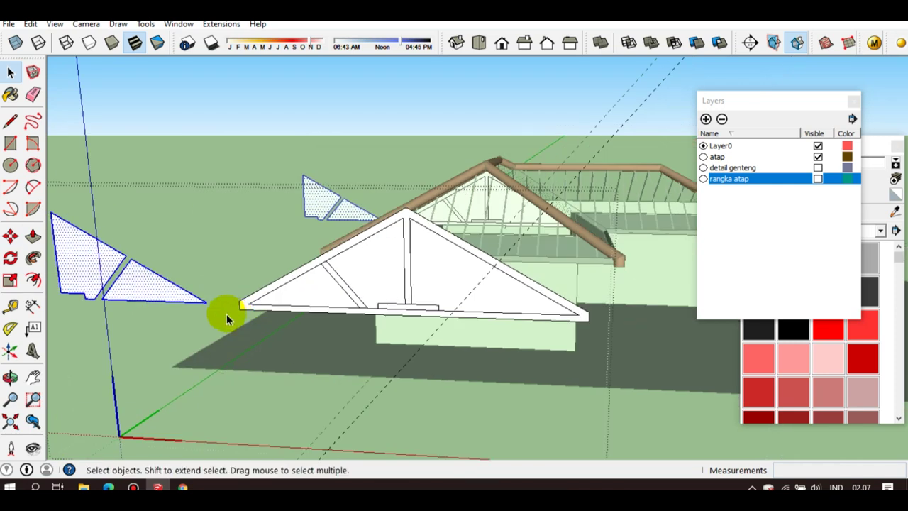
key("m")
left_click(205, 299)
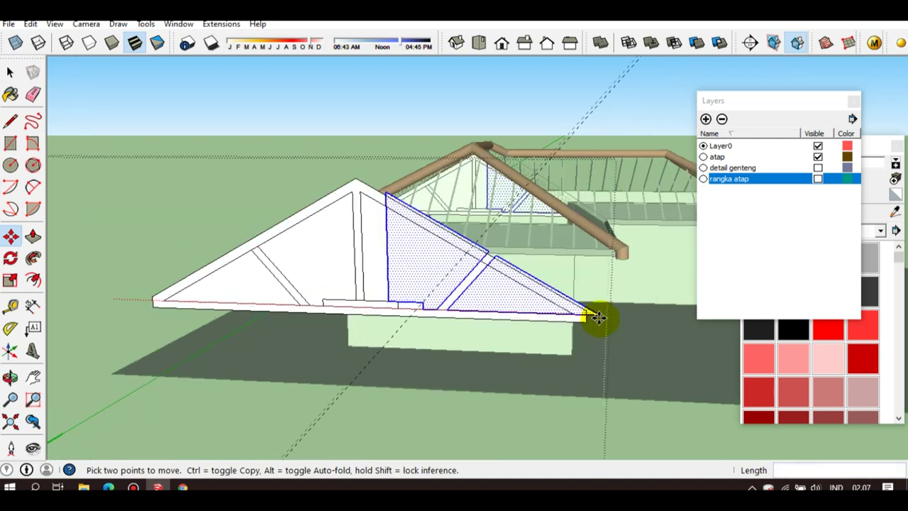
scroll(568, 314, "up", 3)
scroll(525, 305, "up", 2)
left_click(510, 301)
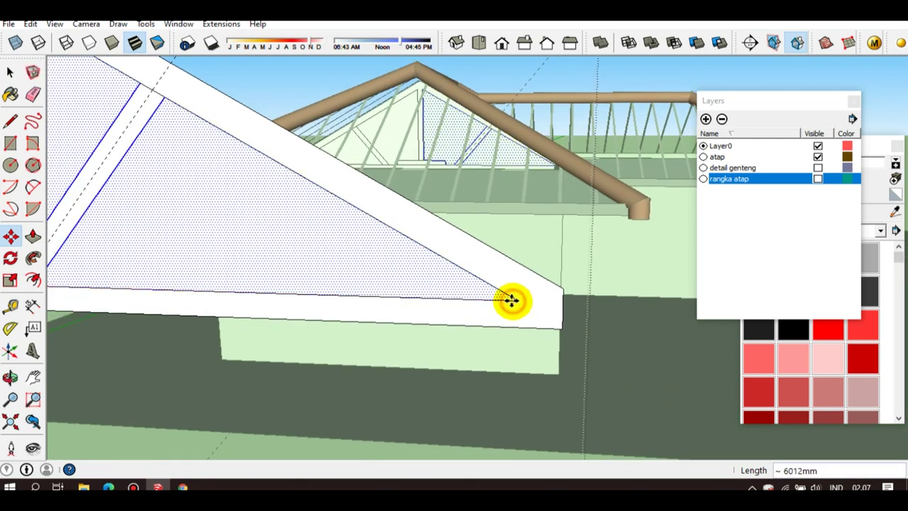
key("space")
Select a placed face and orbit to check the mirrored strut against the roof
left_click(330, 258)
scroll(330, 258, "down", 2)
scroll(209, 198, "down", 1)
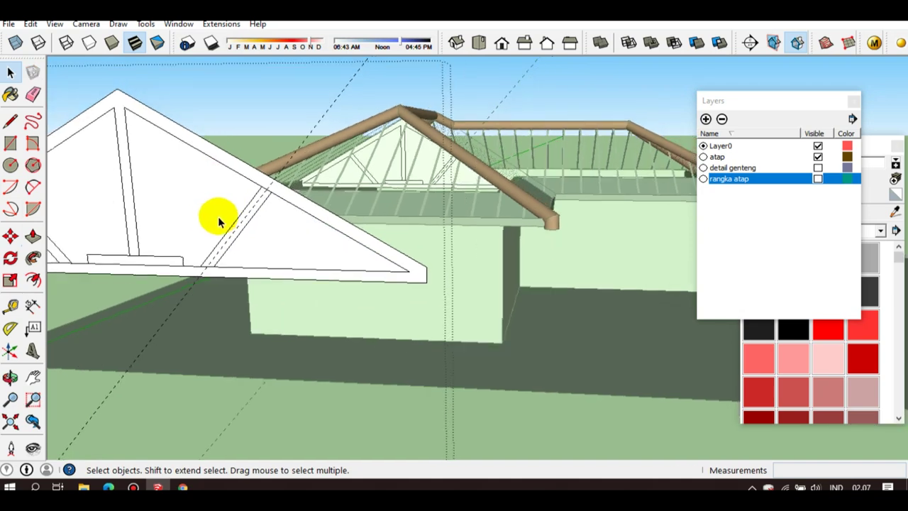
middle_click_drag(213, 217, 344, 222)
scroll(325, 259, "up", 1)
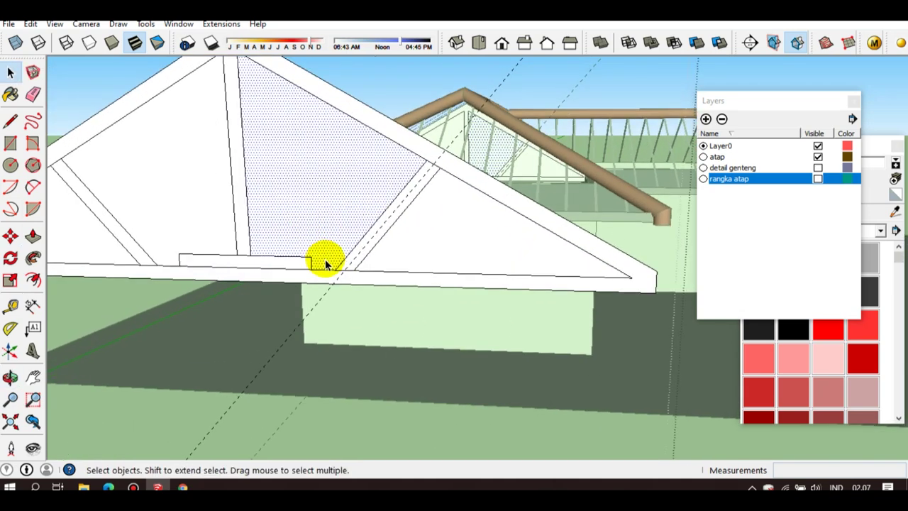
key("e")
scroll(328, 266, "up", 1)
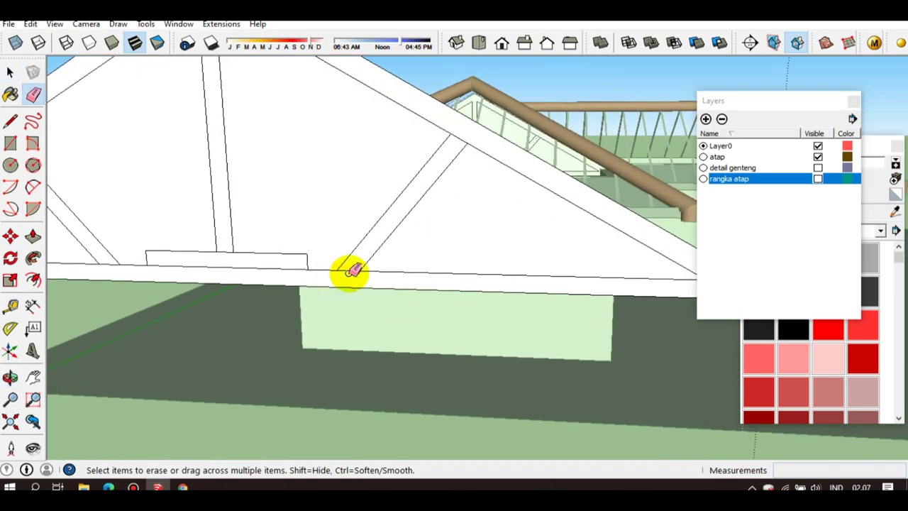
key("space")
scroll(345, 270, "down", 2)
middle_click_drag(432, 197, 434, 233)
scroll(432, 228, "up", 1)
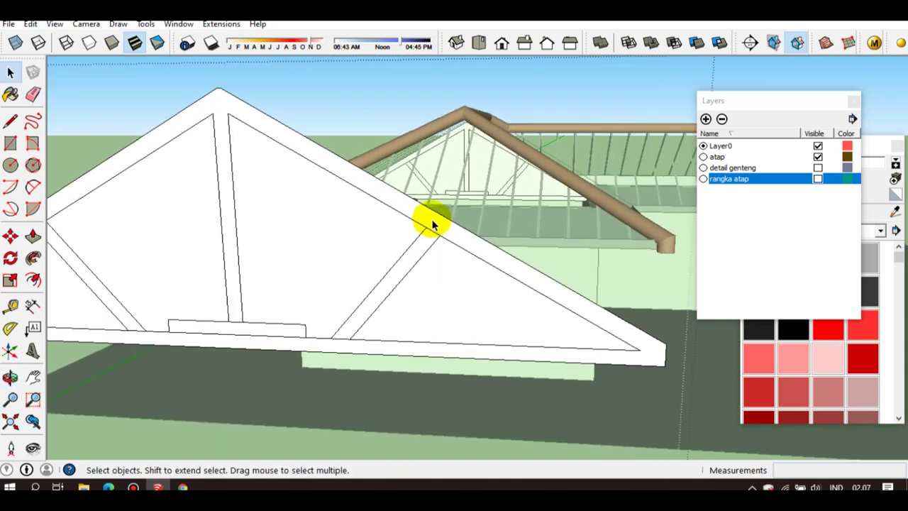
scroll(432, 216, "up", 1)
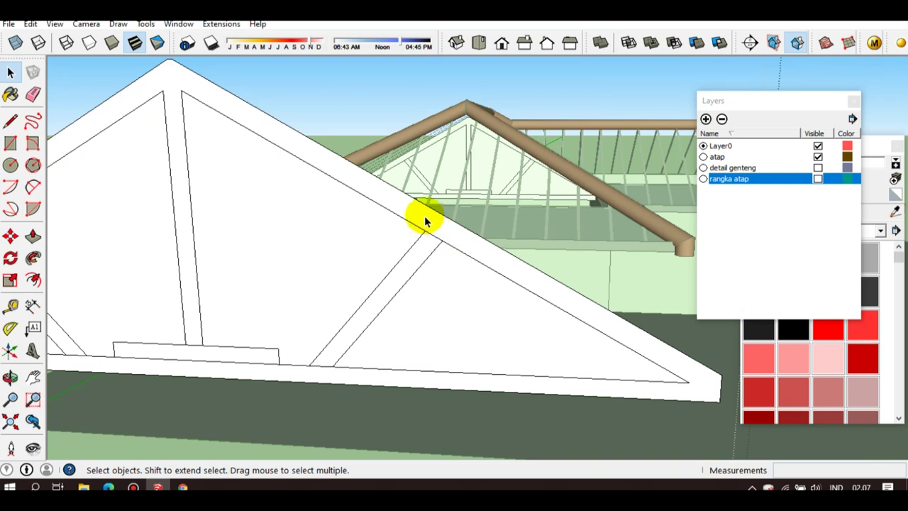
Place a guide 30 mm parallel to the truss's sloping top edge
key("t")
scroll(436, 208, "up", 1)
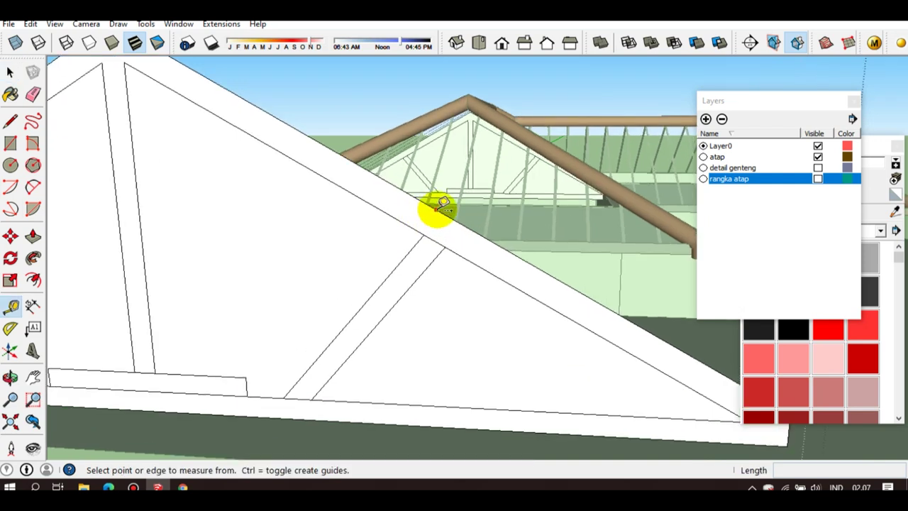
scroll(416, 200, "down", 2)
scroll(399, 221, "down", 1)
middle_click_drag(395, 229, 374, 198)
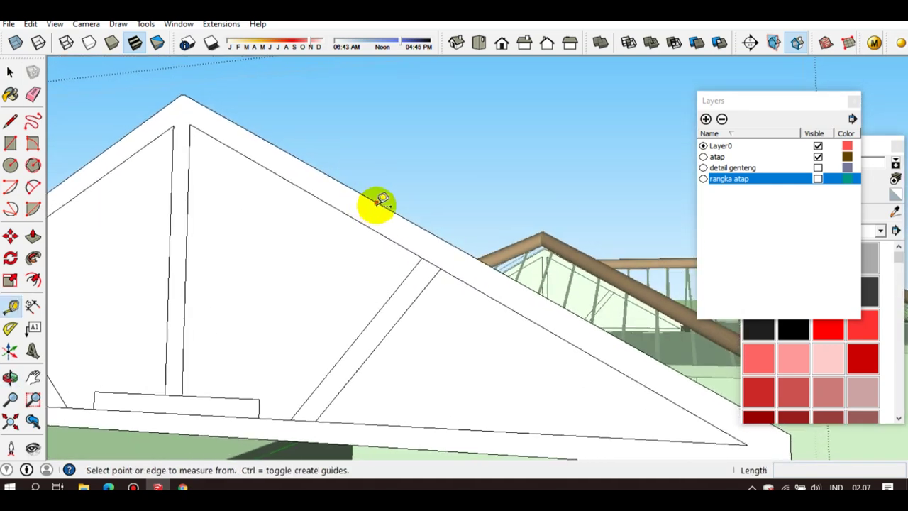
left_click(381, 201)
scroll(377, 209, "up", 1)
scroll(380, 213, "up", 1)
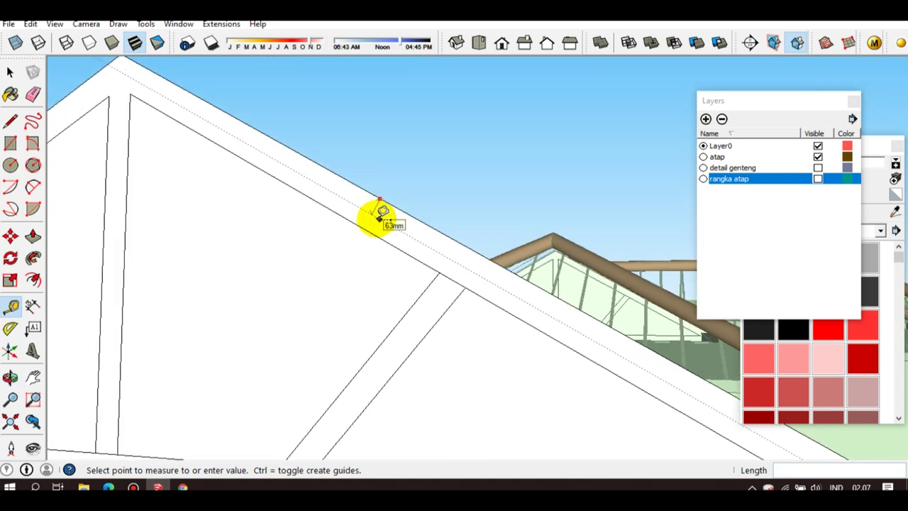
middle_click_drag(381, 210, 375, 227)
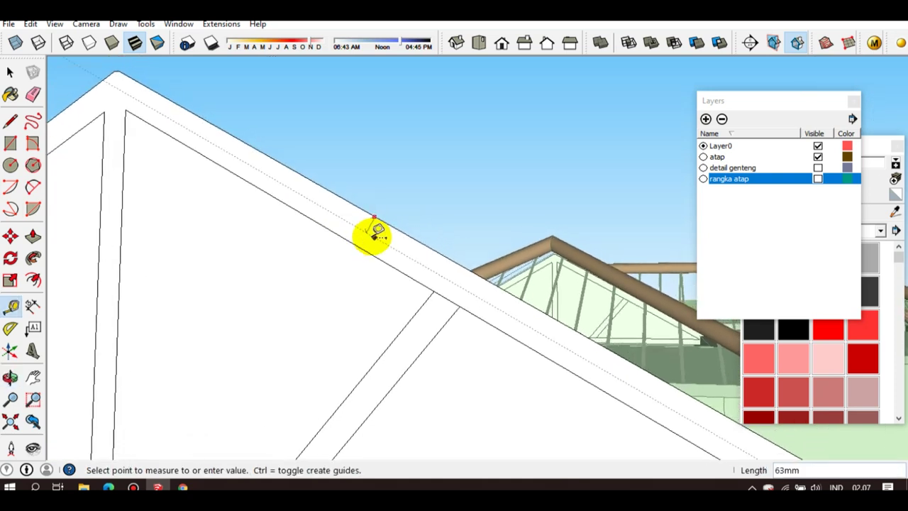
scroll(374, 236, "up", 1)
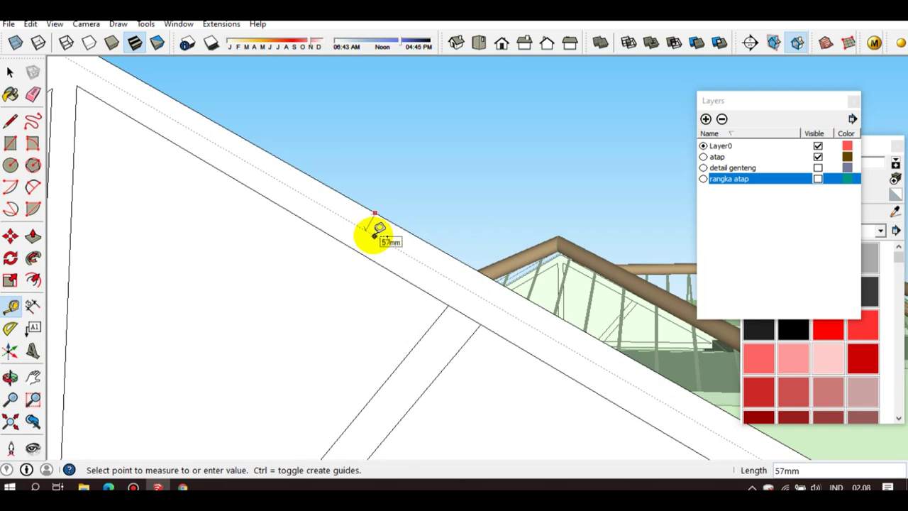
type("30")
left_click(375, 236)
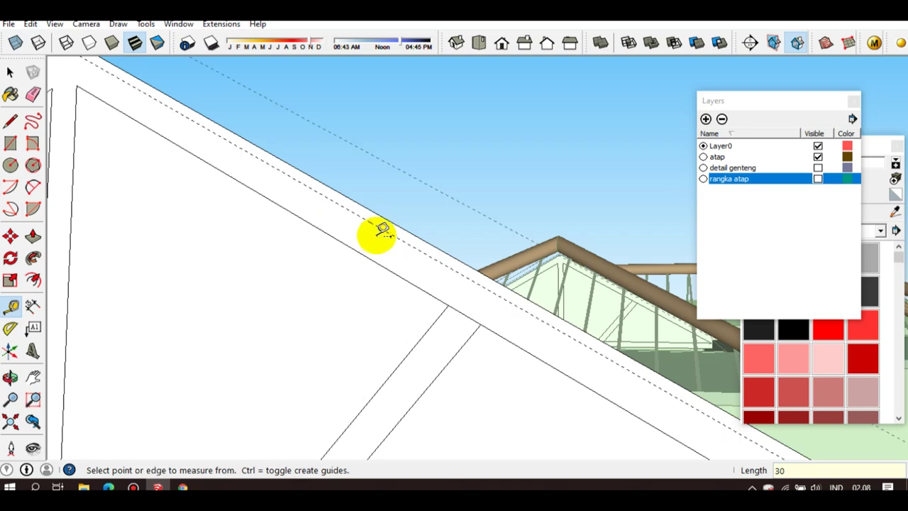
key("space")
Reframe the truss and start a line on its top edge
scroll(397, 262, "down", 1)
mouse_move(398, 264)
middle_mouse_down()
mouse_move(428, 262)
mouse_move(411, 294)
middle_mouse_up()
scroll(412, 294, "down", 2)
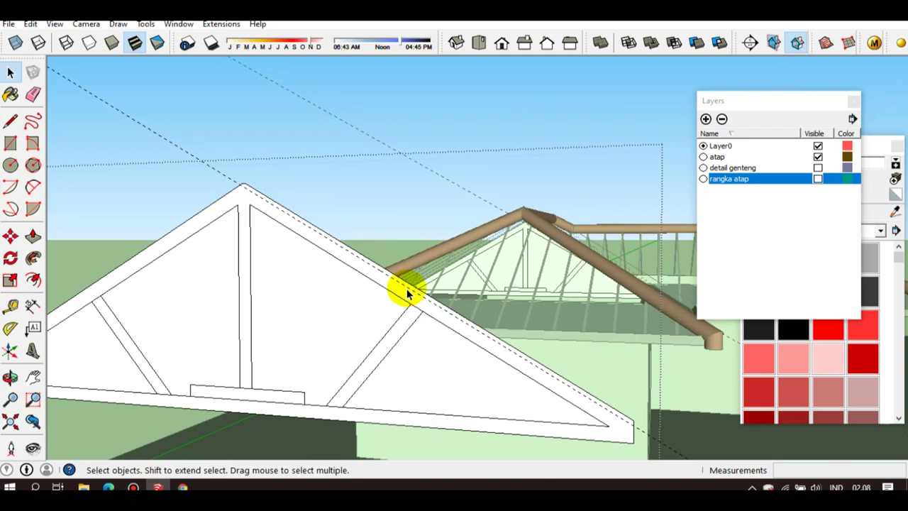
scroll(409, 297, "up", 2)
scroll(424, 326, "up", 2)
scroll(421, 339, "down", 1)
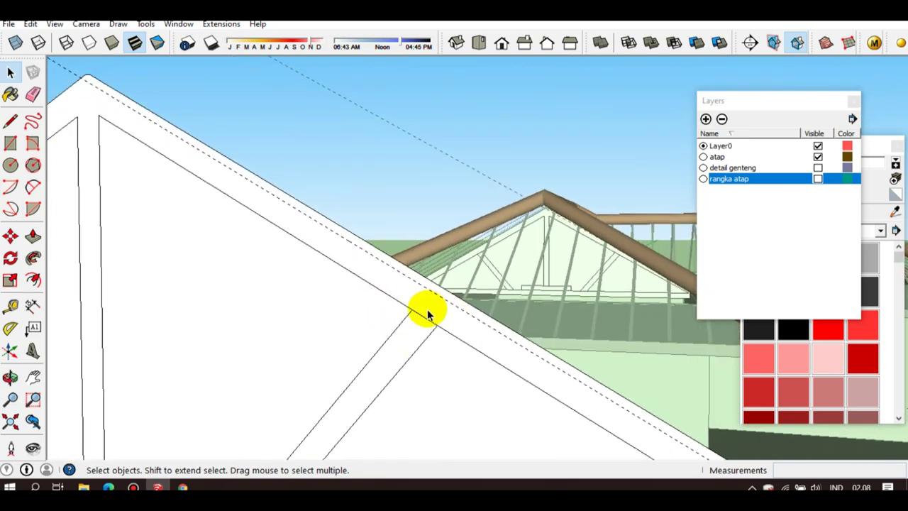
key("l")
left_click(384, 263)
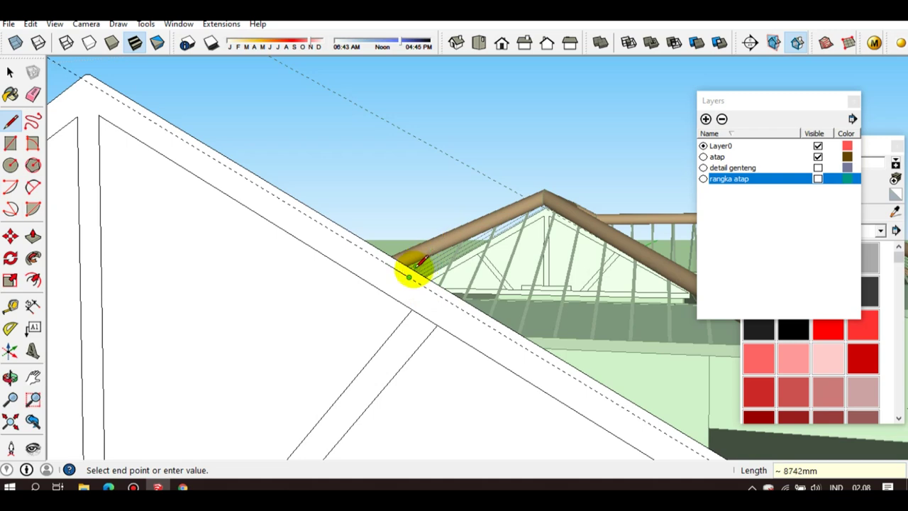
Place a protractor guide perpendicular to the truss's top edge near the ridge beam
key("space")
scroll(408, 280, "up", 1)
middle_click_drag(409, 300, 67, 334)
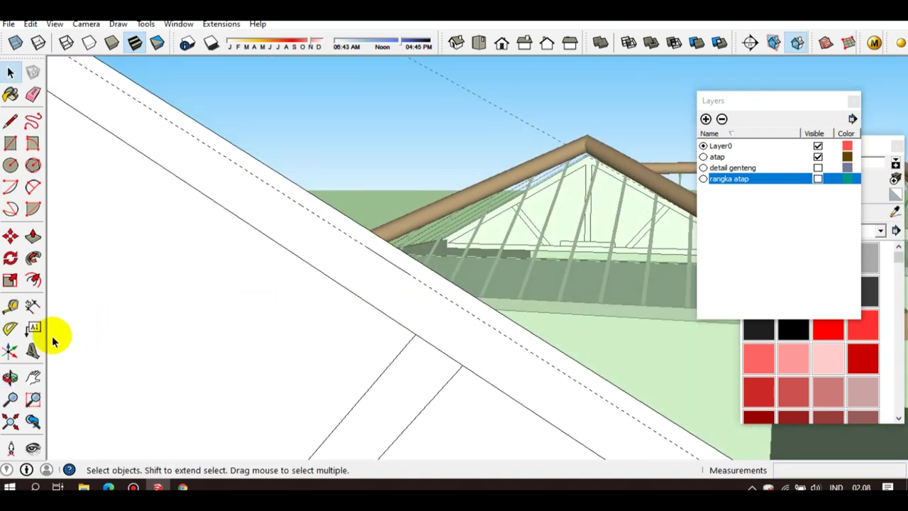
left_click(10, 327)
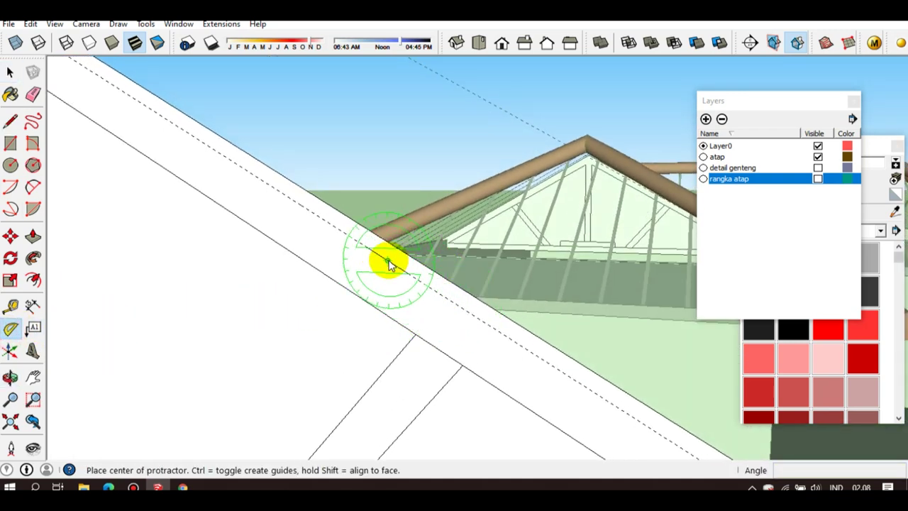
left_click(409, 274)
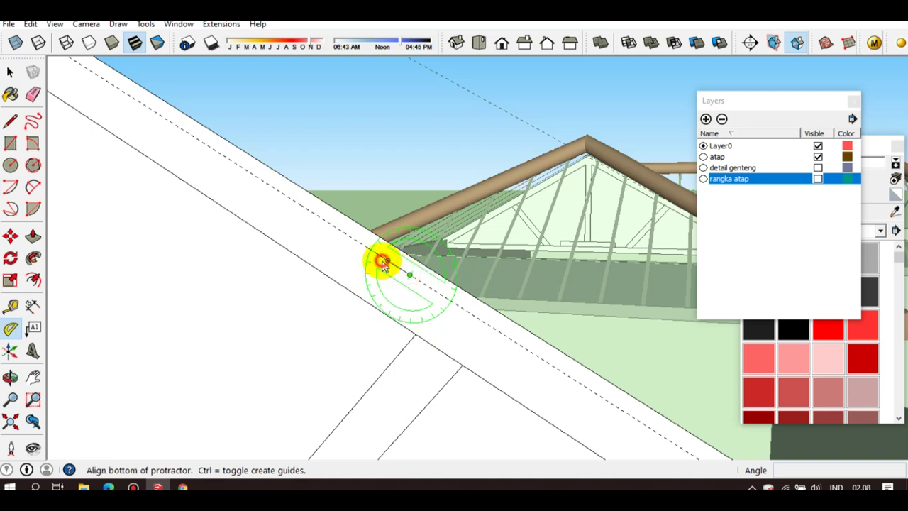
left_click(383, 264)
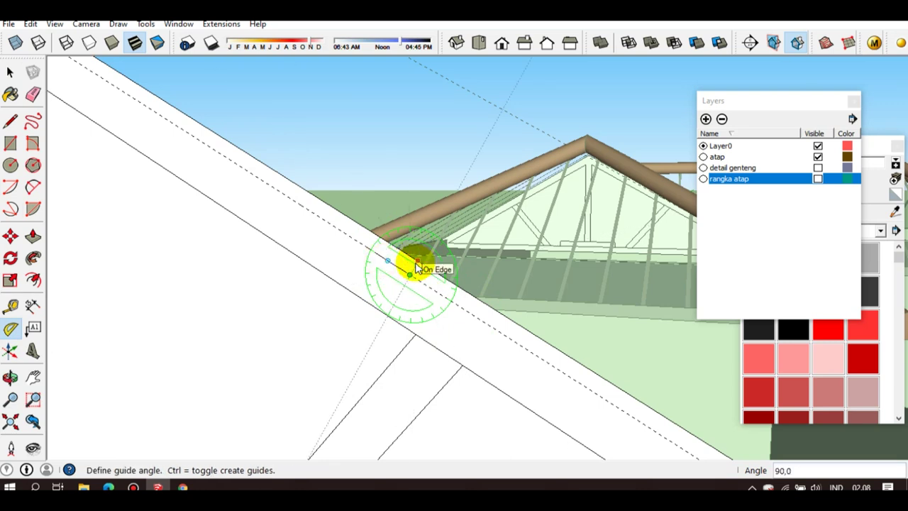
left_click(417, 266)
key("space")
Draw an 80 mm line along the perpendicular guide
mouse_move(412, 274)
middle_mouse_down()
mouse_move(363, 348)
mouse_move(338, 345)
middle_mouse_up()
key("l")
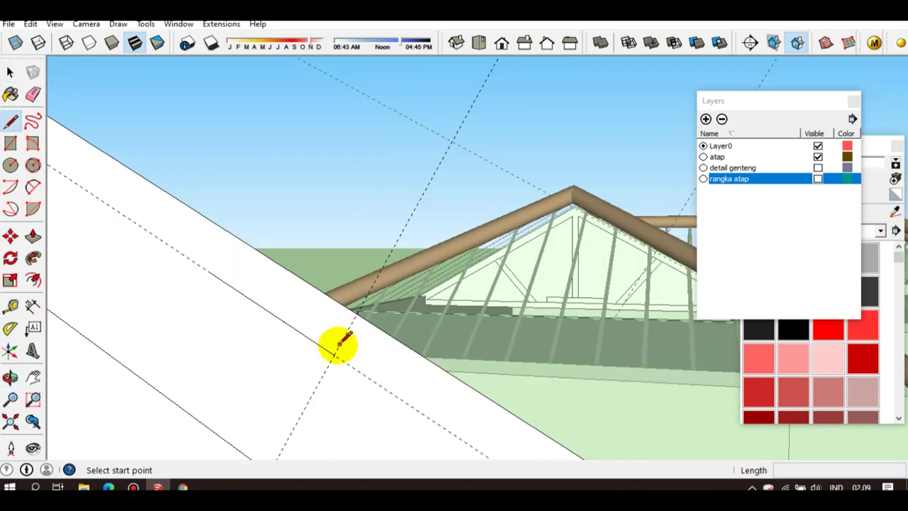
left_click(334, 354)
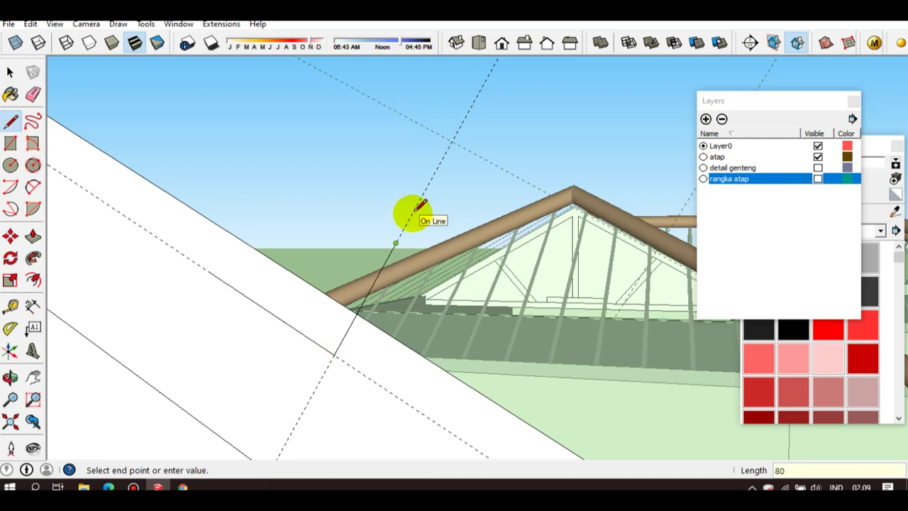
key("Return")
key("space")
Place a parallel guide 70 mm from the edge's midpoint
key("t")
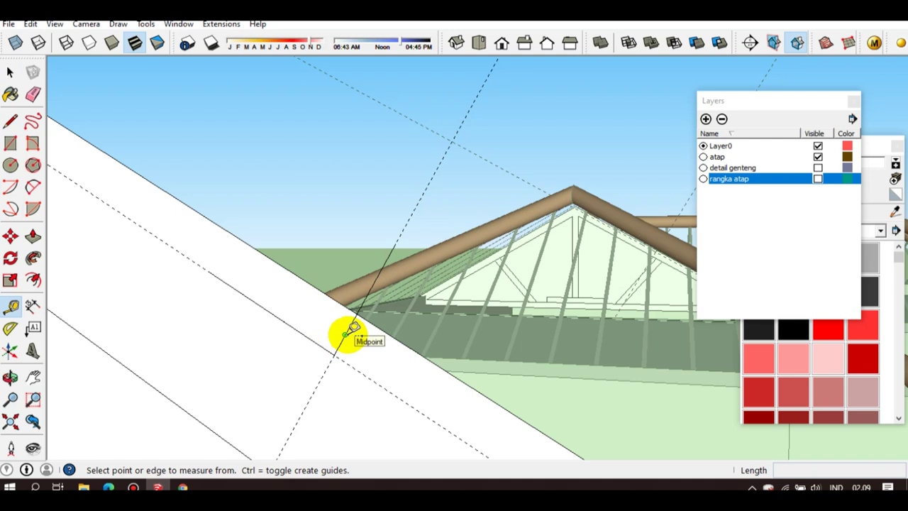
left_click(346, 333)
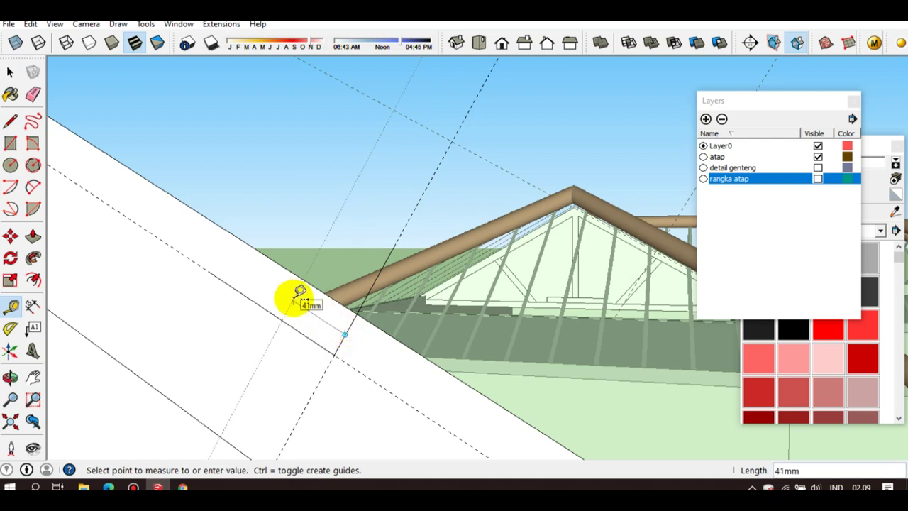
type("70")
key("Return")
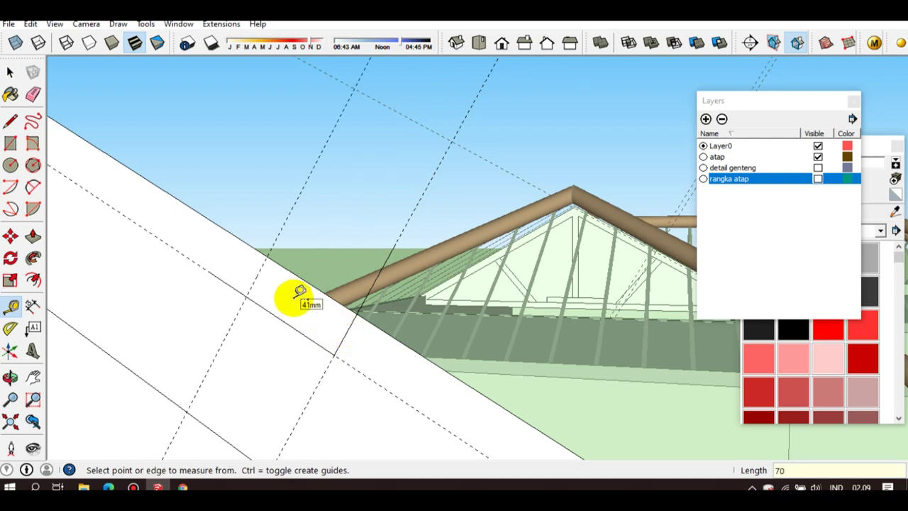
key("space")
key("l")
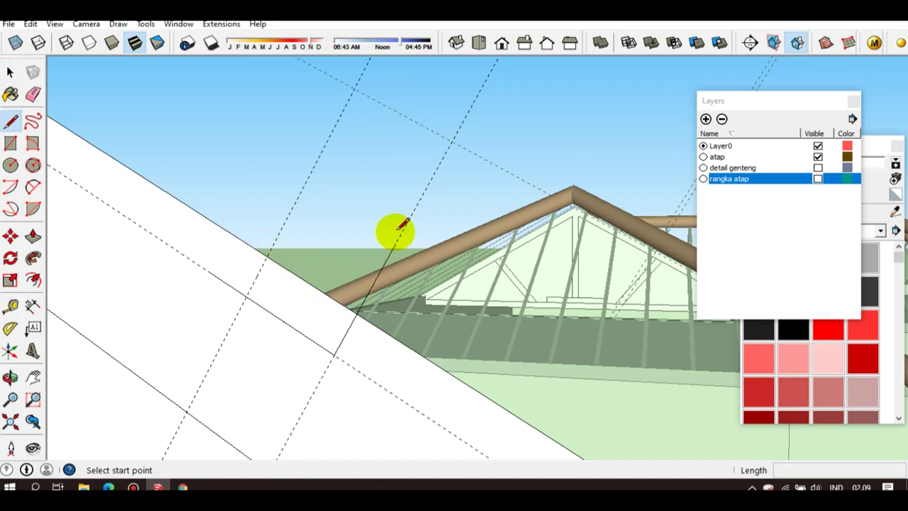
left_click(395, 244)
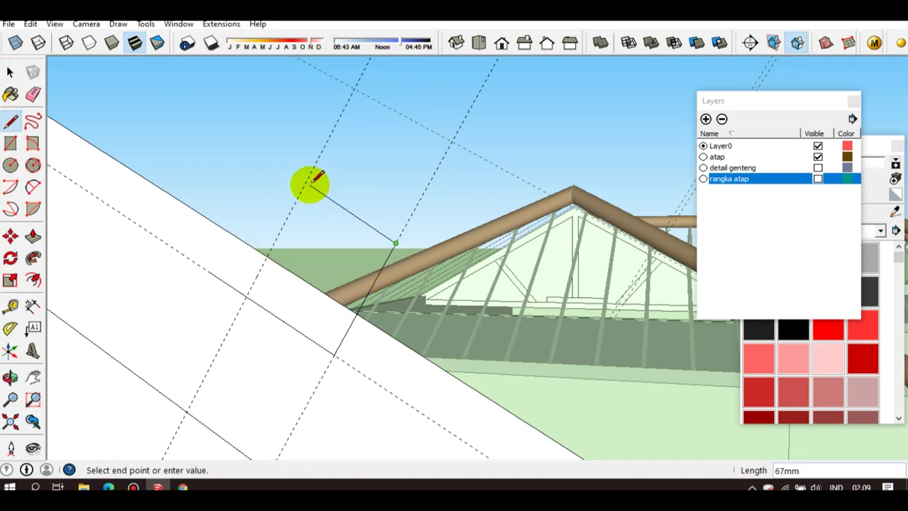
key("space")
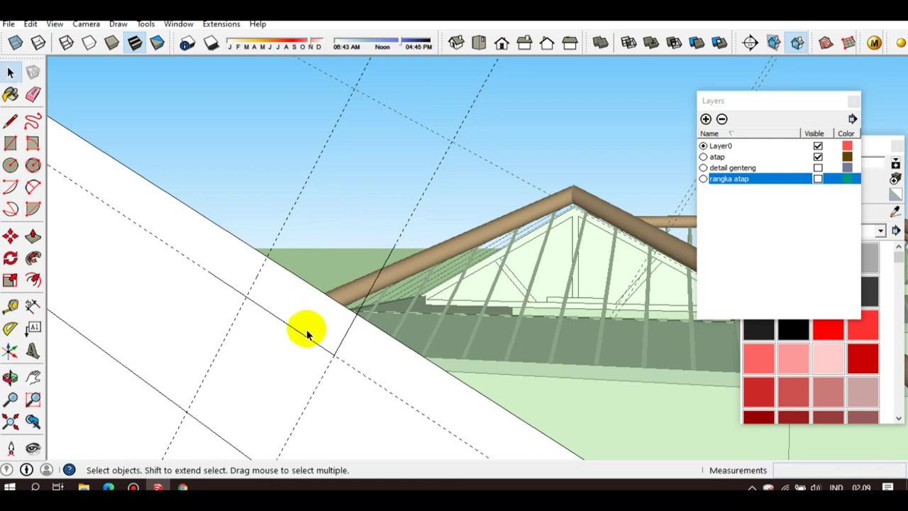
Copy the 80 mm line onto the 70 mm guide
key("m")
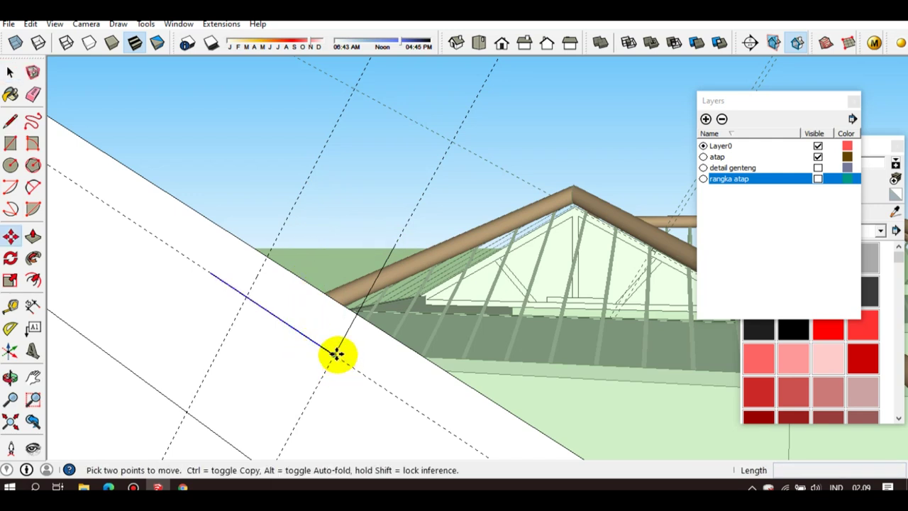
key("ctrl")
left_click(336, 354)
left_click(392, 242)
key("space")
Join the two parallel lines to close the small rectangular cleat face
key("l")
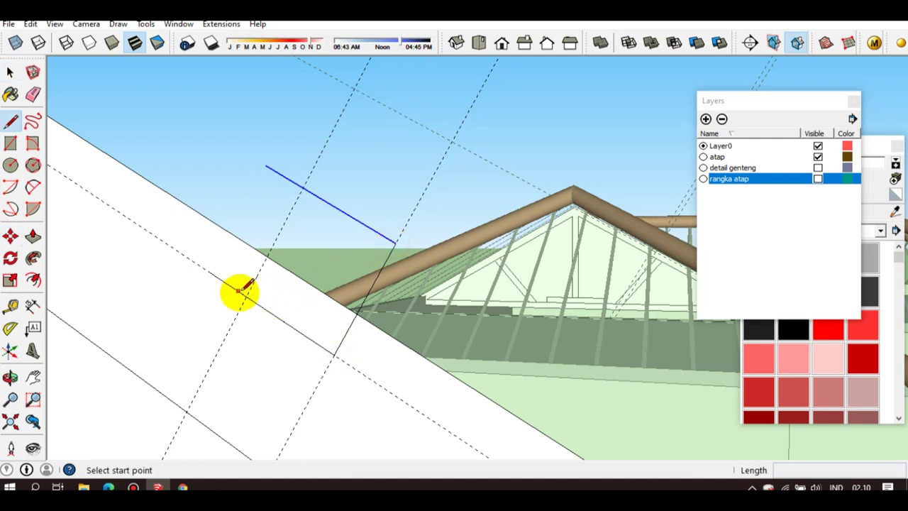
left_click_drag(246, 297, 307, 179)
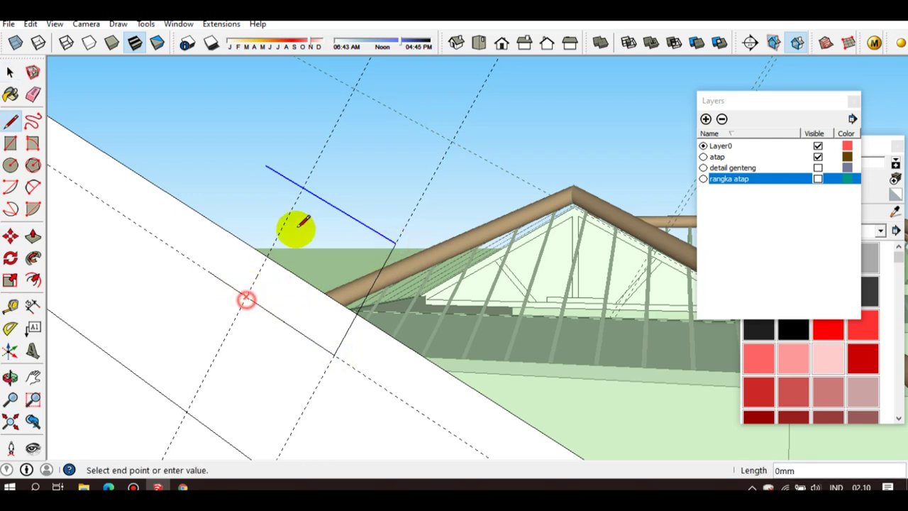
left_click(307, 179)
key("space")
middle_click_drag(265, 277, 274, 307)
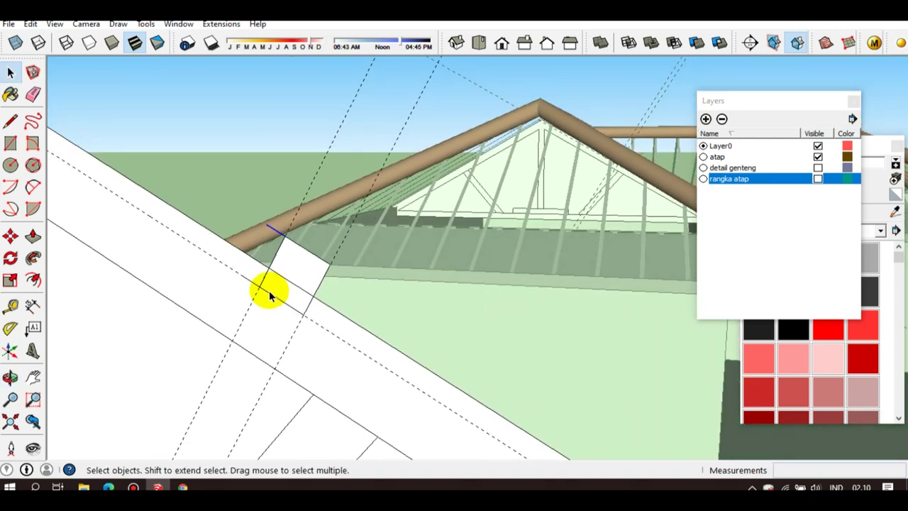
mouse_move(255, 292)
middle_mouse_down()
mouse_move(227, 270)
mouse_move(244, 291)
mouse_move(284, 263)
middle_mouse_up()
Erase the stray edges and guide lines around the cleat face
key("r")
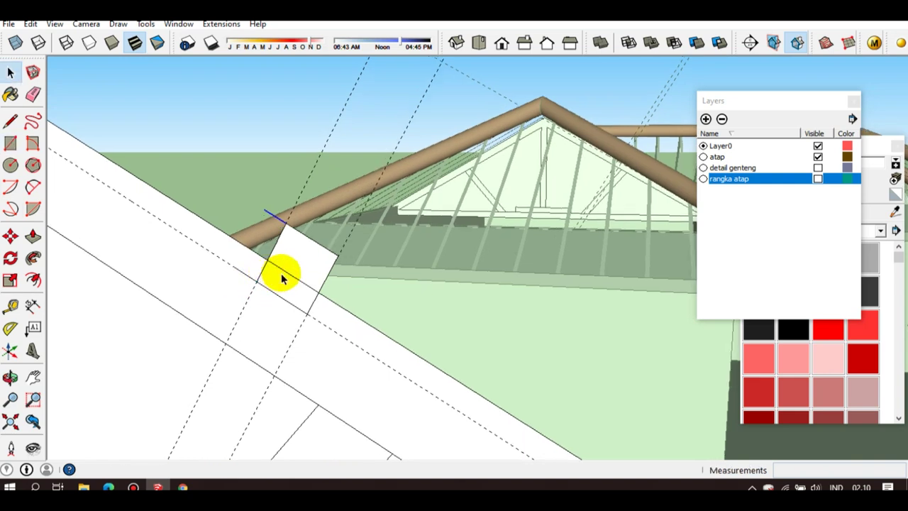
key("space")
key("e")
left_click(288, 267)
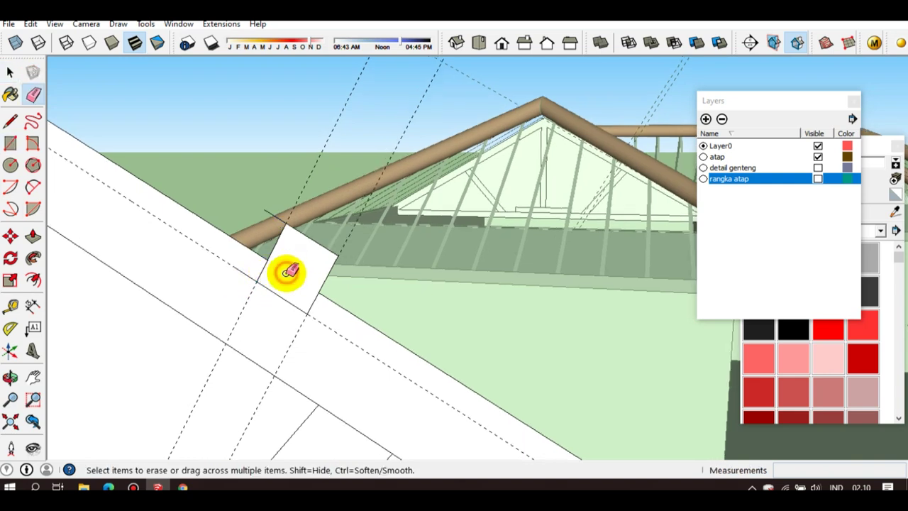
left_click(301, 327)
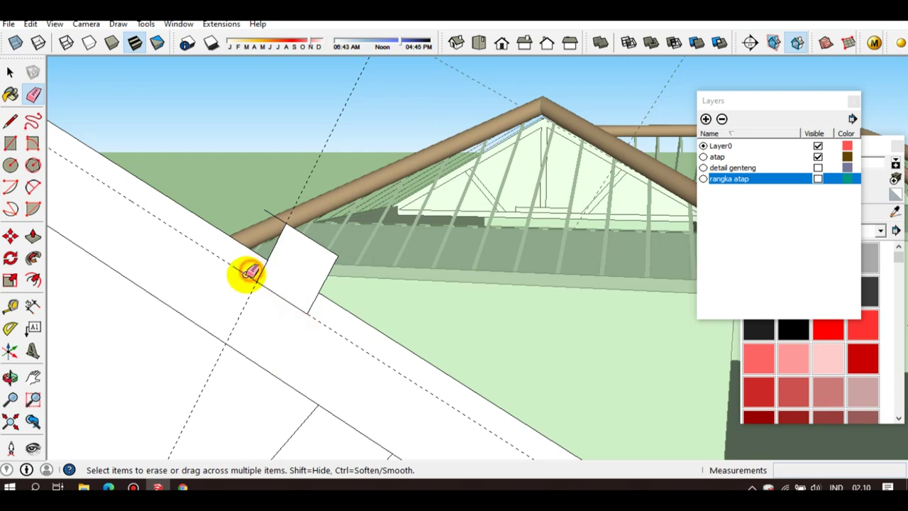
left_click_drag(252, 285, 292, 219)
mouse_move(284, 234)
middle_mouse_down()
mouse_move(290, 290)
mouse_move(221, 274)
mouse_move(274, 283)
mouse_move(304, 310)
mouse_move(294, 283)
mouse_move(303, 296)
middle_mouse_up()
key("space")
scroll(297, 283, "down", 2)
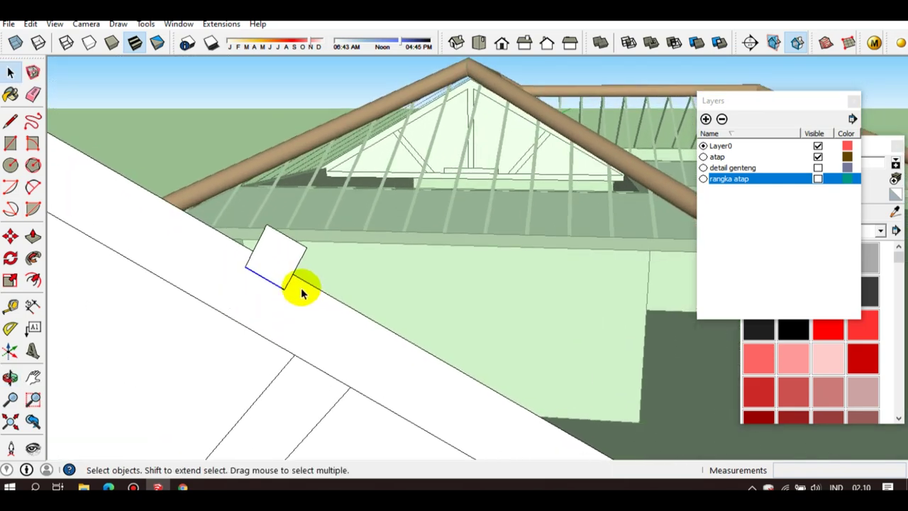
Draw two edges from the cleat block's corner down to the rafter face and side
key("l")
mouse_move(305, 260)
middle_mouse_down()
mouse_move(284, 273)
mouse_move(303, 264)
middle_mouse_up()
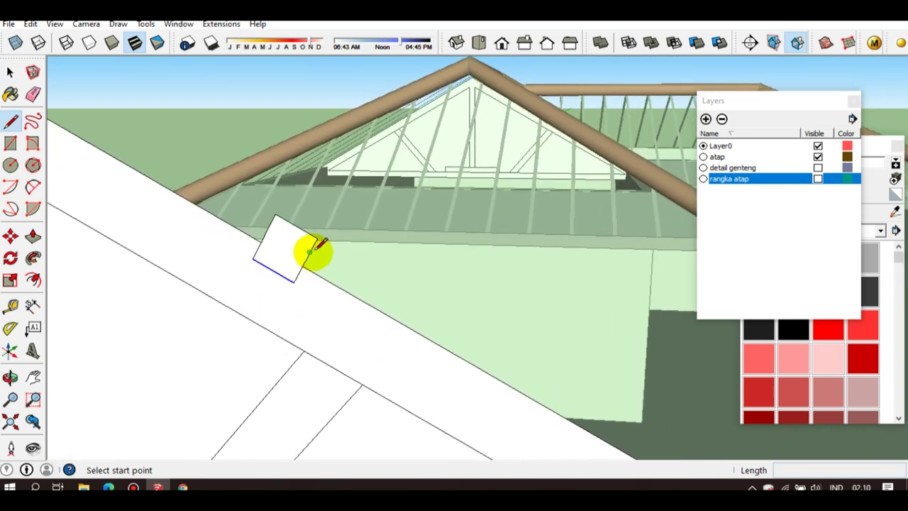
left_click(310, 251)
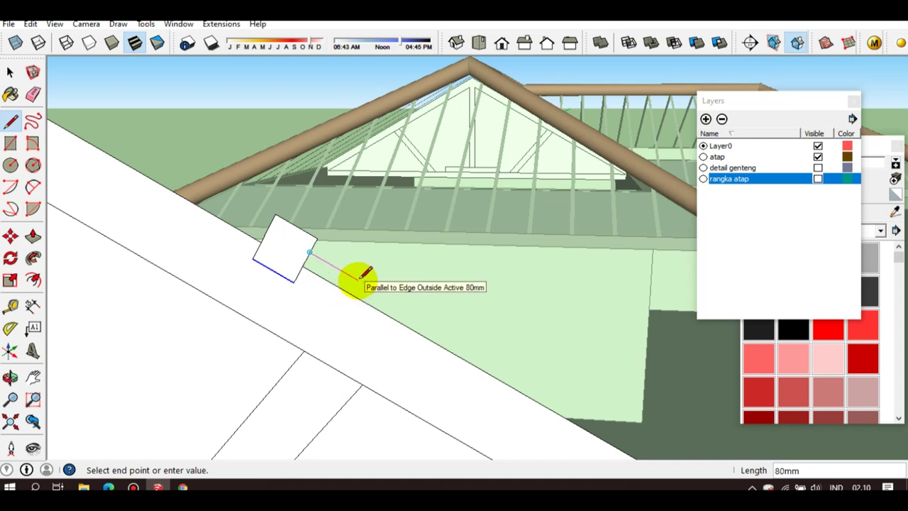
key("space")
middle_click_drag(294, 278, 290, 288)
key("l")
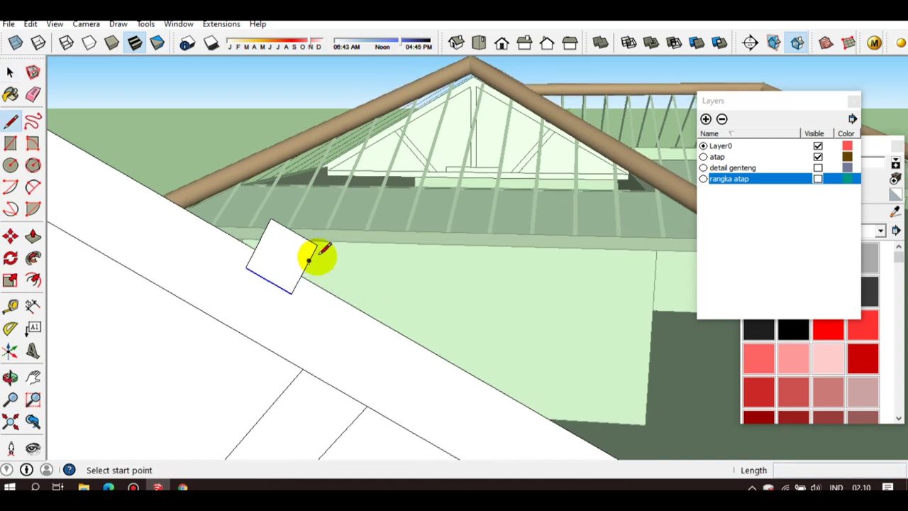
left_click(317, 245)
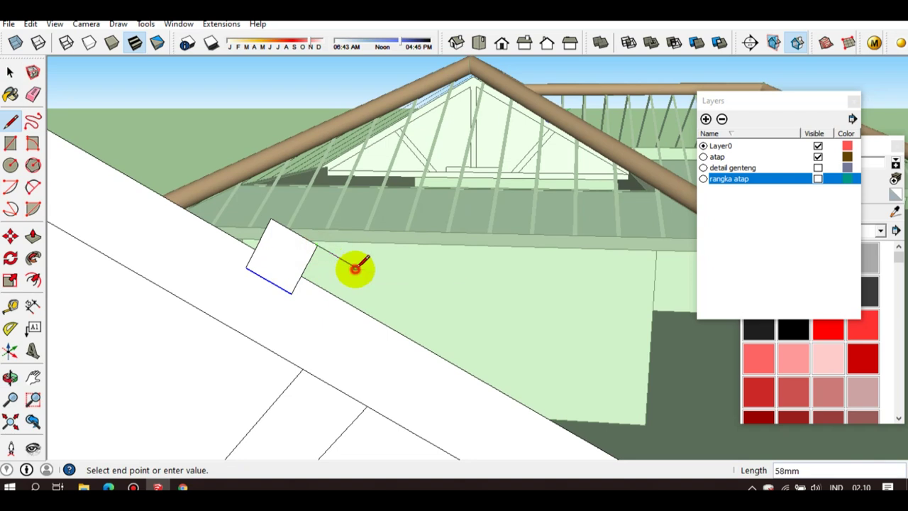
left_click(356, 269)
left_click(394, 327)
key("space")
scroll(365, 303, "up", 2)
scroll(361, 304, "up", 1)
Draw a 9 mm bulge arc from the rafter corner to the roof edge
key("c")
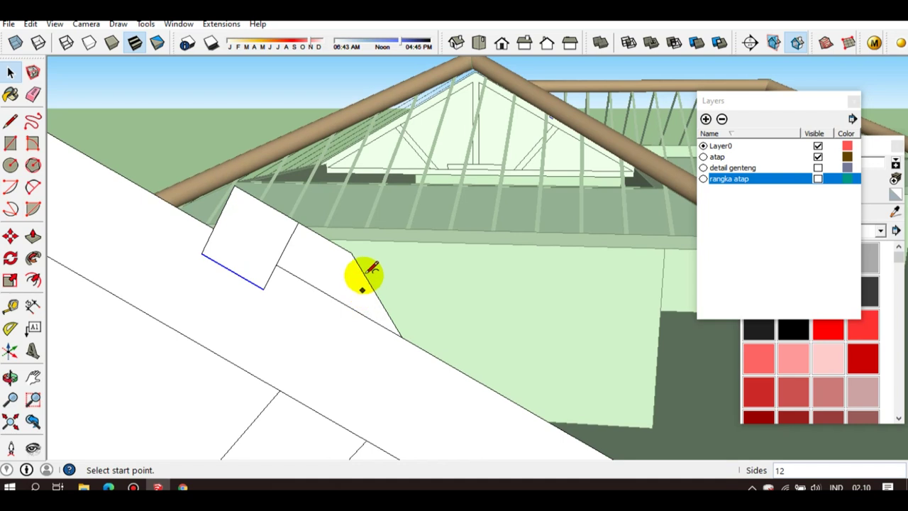
left_click(354, 258)
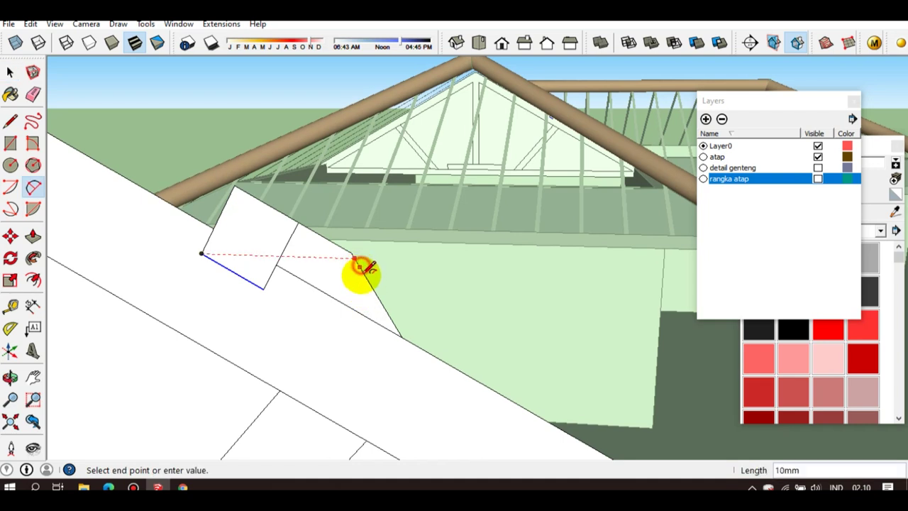
left_click(381, 307)
scroll(357, 286, "up", 1)
scroll(359, 287, "up", 1)
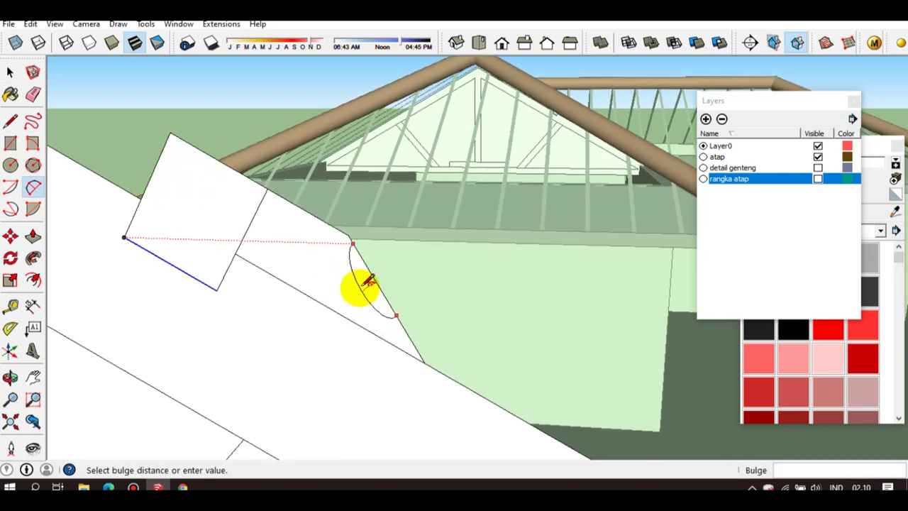
middle_click_drag(362, 279, 362, 277)
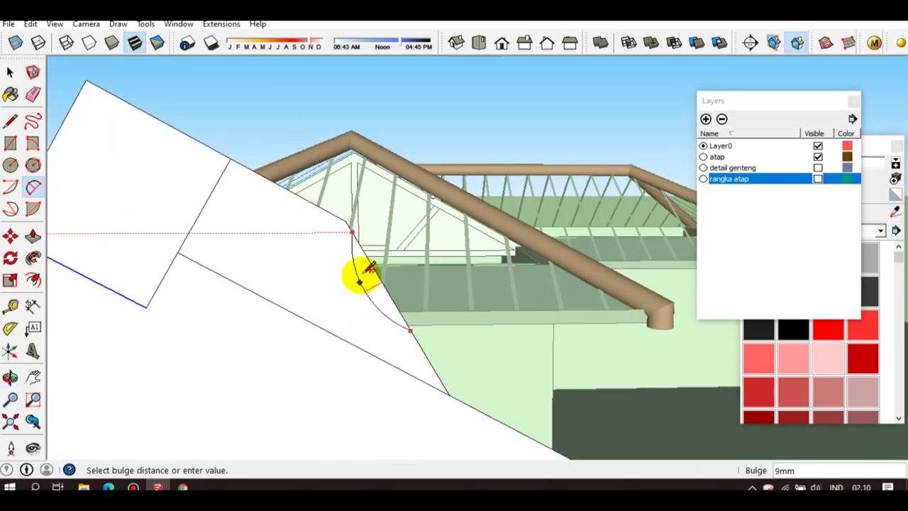
left_click(363, 275)
key("space")
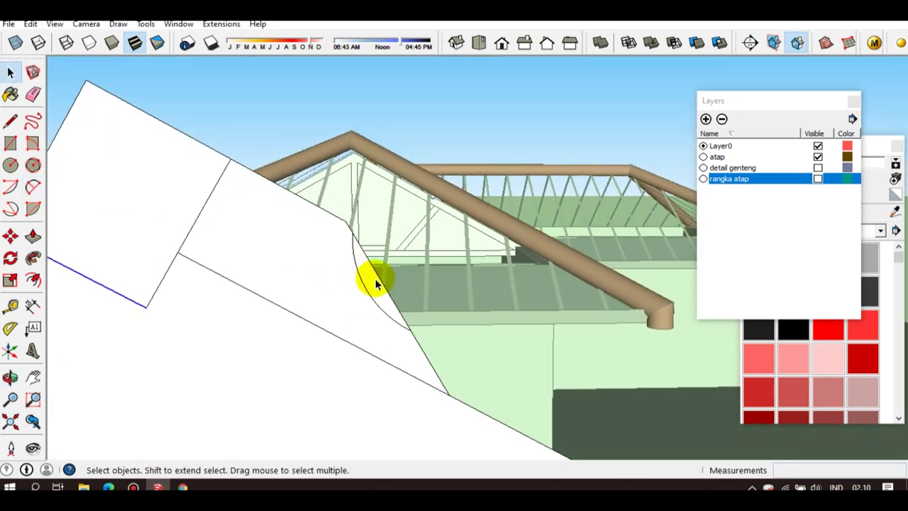
Erase the leftover straight corner edges, leaving the rounded cleat end
key("e")
left_click_drag(377, 271, 355, 289)
key("space")
mouse_move(355, 290)
middle_mouse_down()
mouse_move(301, 277)
mouse_move(296, 290)
middle_mouse_up()
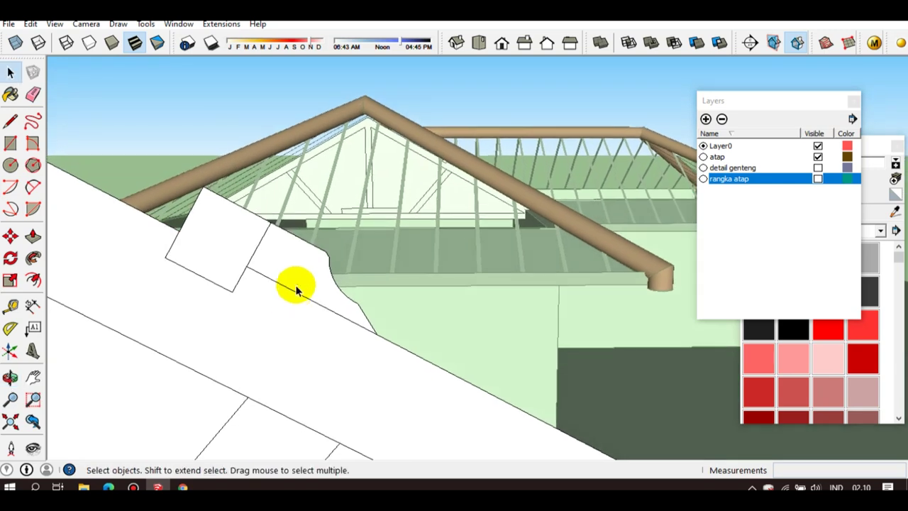
middle_click_drag(300, 324, 308, 300)
scroll(511, 229, "up", 3)
Select the right diagonal strut together with its cleat
scroll(497, 256, "down", 1)
scroll(504, 242, "up", 1)
scroll(508, 239, "up", 1)
left_click(518, 275)
left_click(498, 298)
scroll(498, 251, "down", 3)
scroll(449, 280, "down", 2)
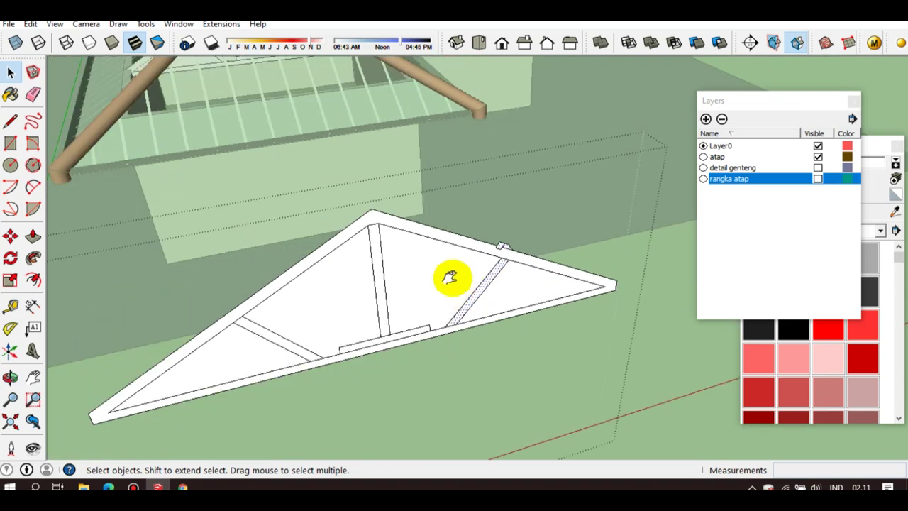
mouse_move(450, 279)
middle_mouse_down()
mouse_move(462, 253)
mouse_move(441, 259)
middle_mouse_up()
Copy the strut and cleat to a spot beside the truss
key("m")
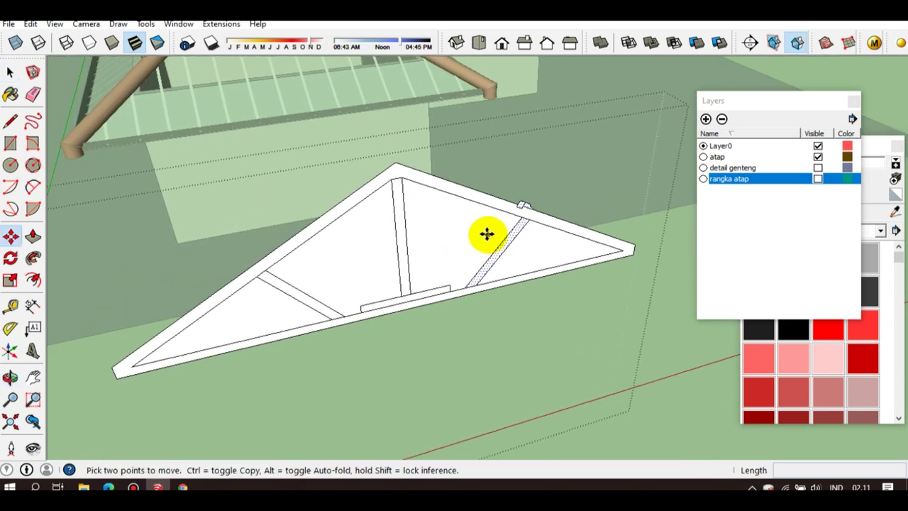
left_click(487, 234)
key("ctrl")
mouse_move(294, 290)
middle_mouse_down()
mouse_move(216, 243)
mouse_move(192, 215)
middle_mouse_up()
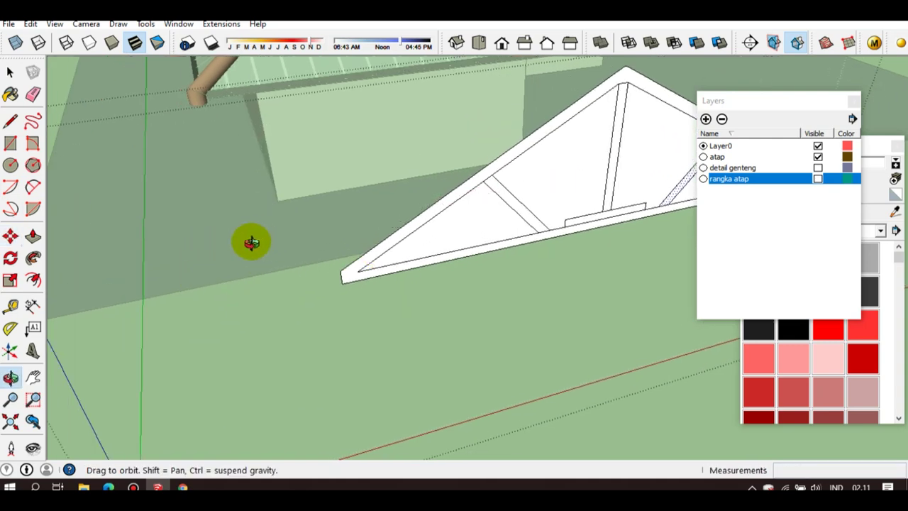
left_click(221, 190)
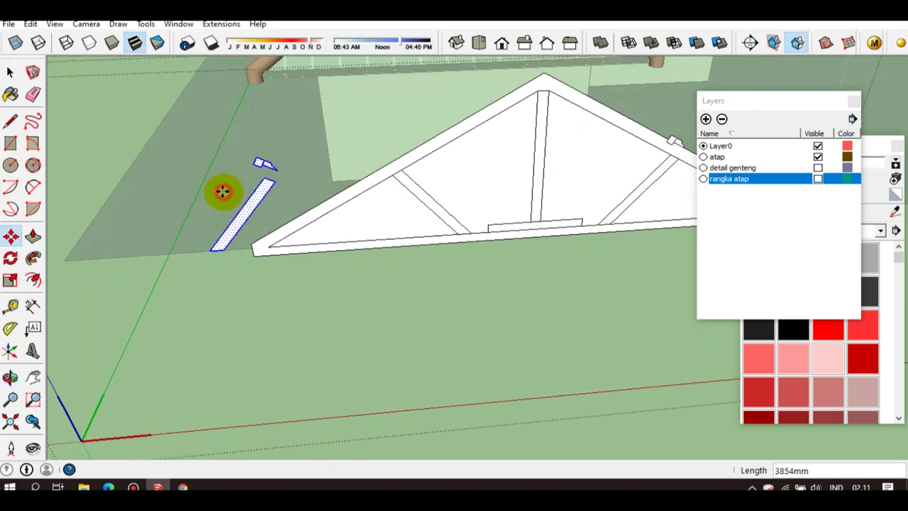
key("space")
Try mirroring the copied strut, then undo the flip
scroll(242, 204, "up", 2)
right_click(251, 210)
mouse_move(292, 364)
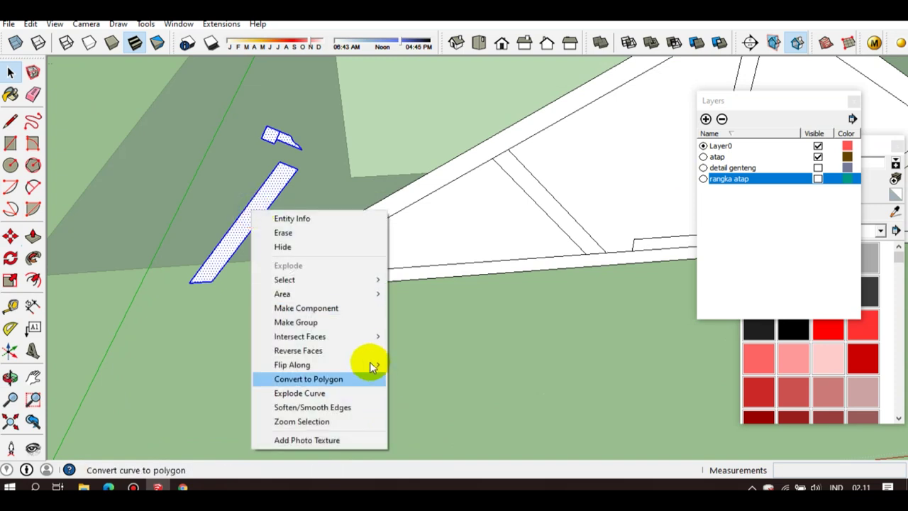
left_click(411, 366)
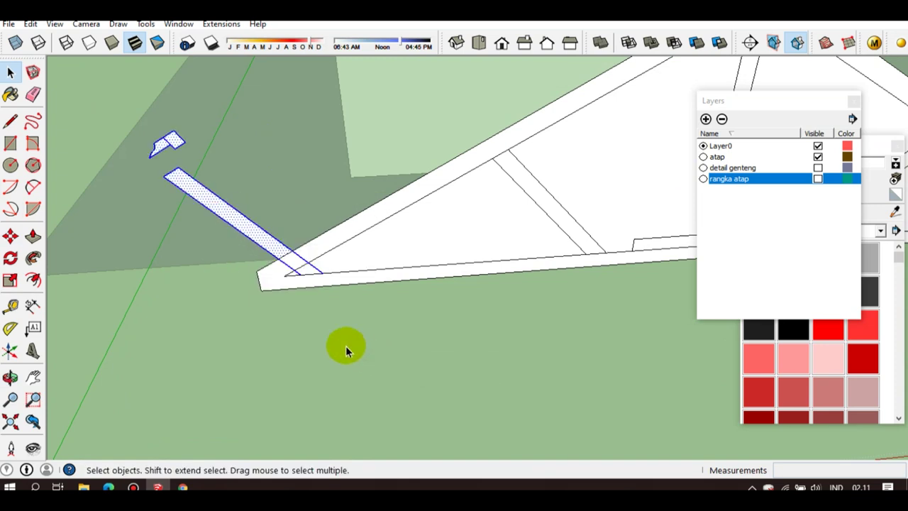
key("ctrl+z")
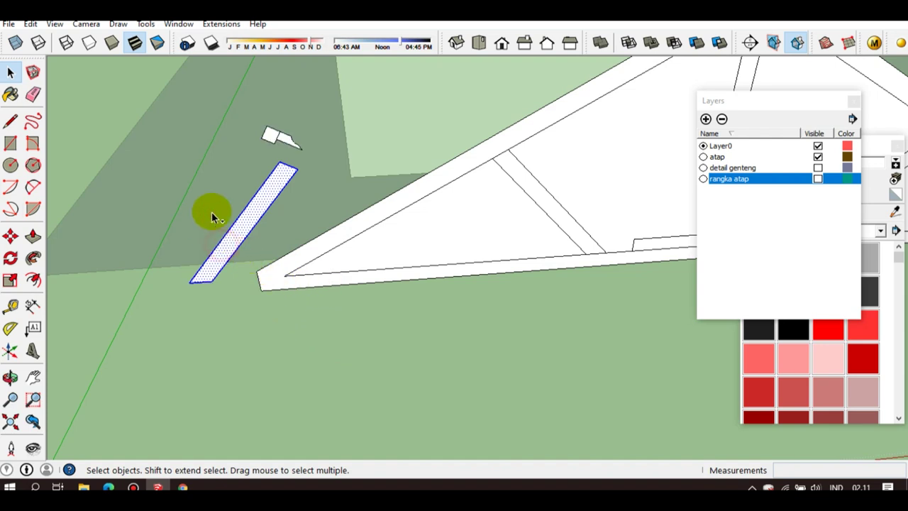
Shift the copy further left and flip it along the red direction
key("m")
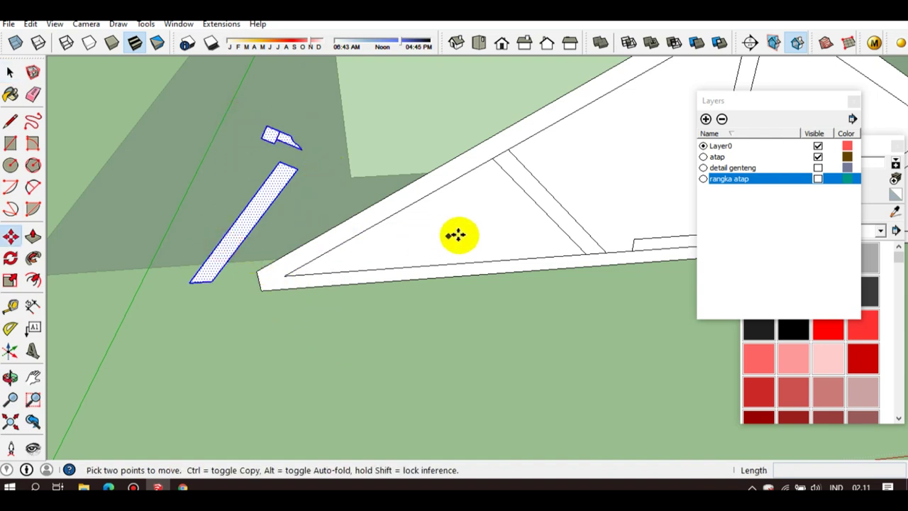
left_click(460, 237)
left_click(365, 244)
key("space")
right_click(141, 224)
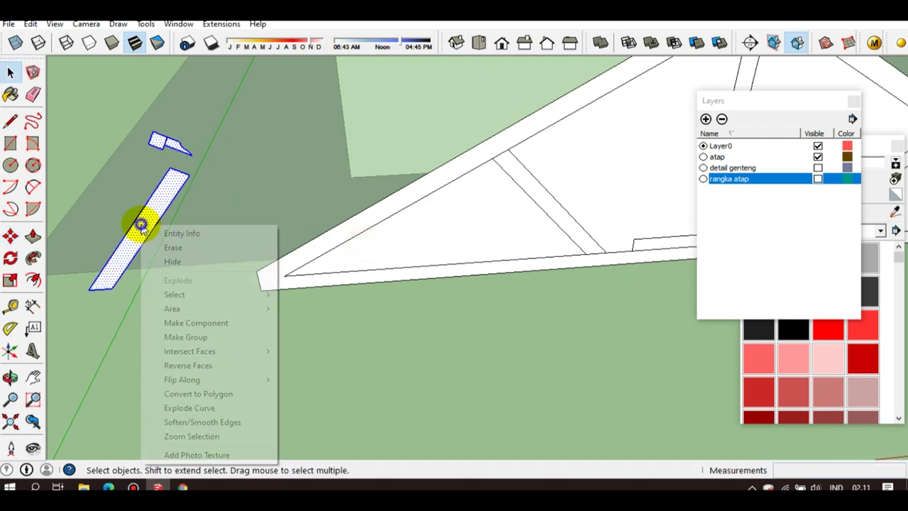
mouse_move(182, 380)
left_click(305, 377)
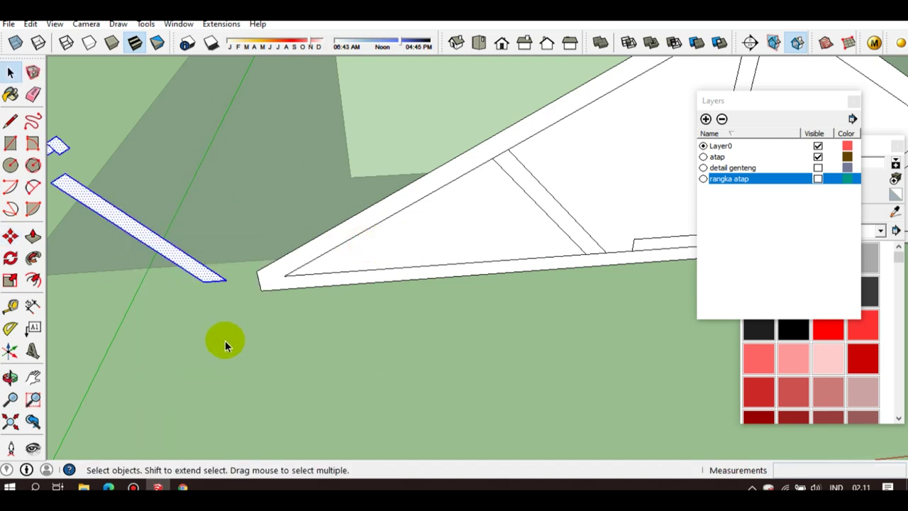
Move the mirrored strut by its bottom end onto the truss's left half
key("m")
left_click(223, 276)
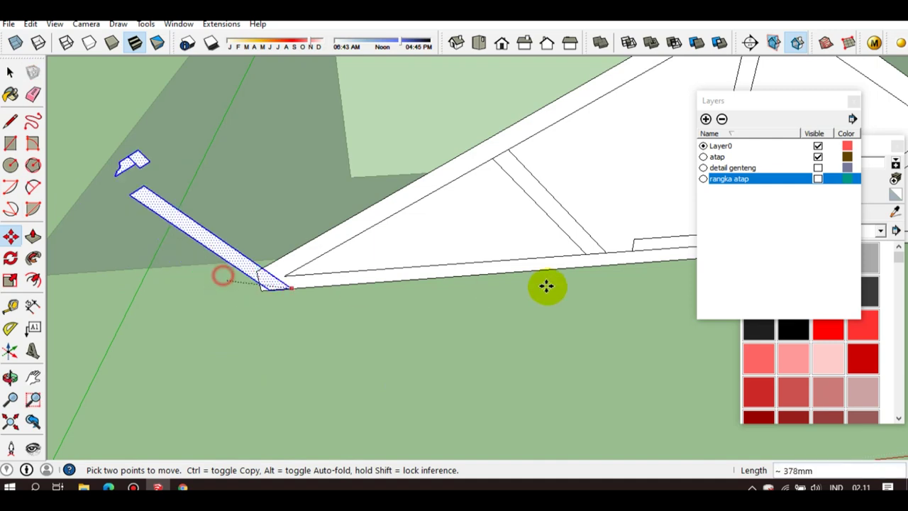
left_click(601, 248)
key("space")
middle_click_drag(499, 207, 480, 296)
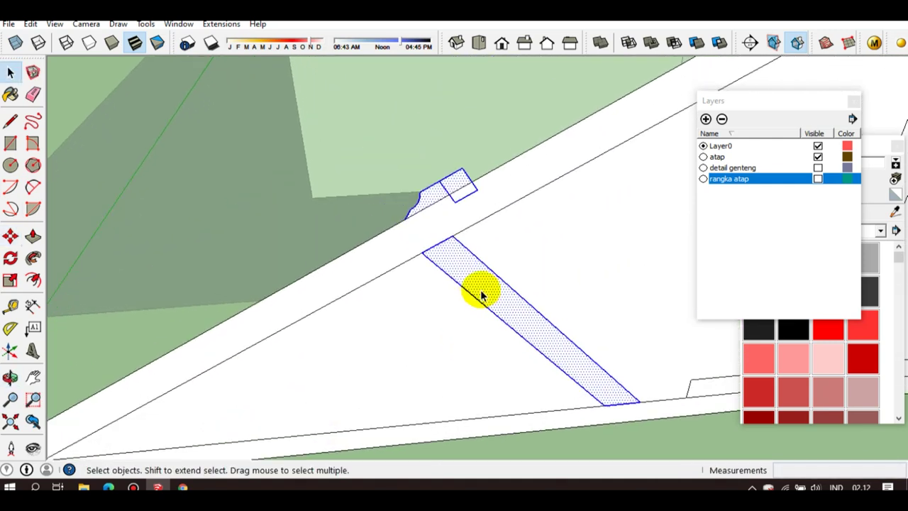
key("e")
key("space")
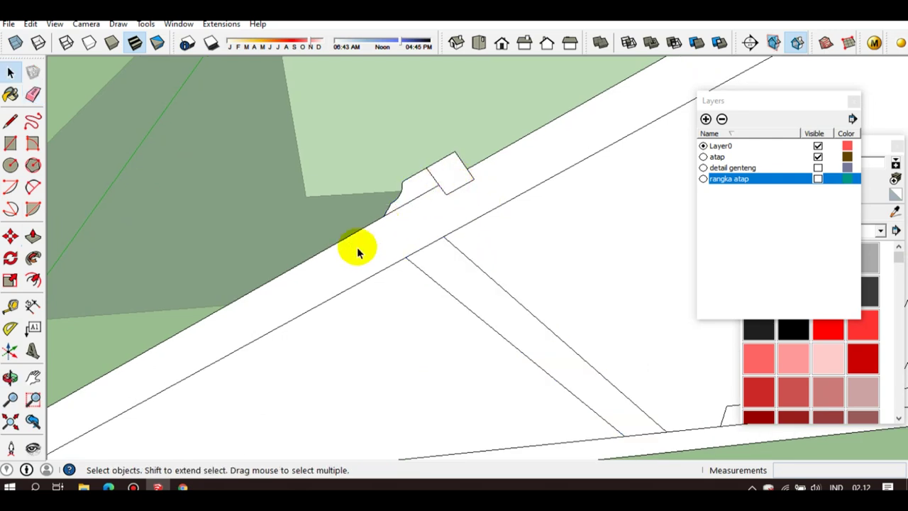
scroll(294, 300, "down", 3)
scroll(297, 298, "down", 2)
scroll(275, 267, "down", 2)
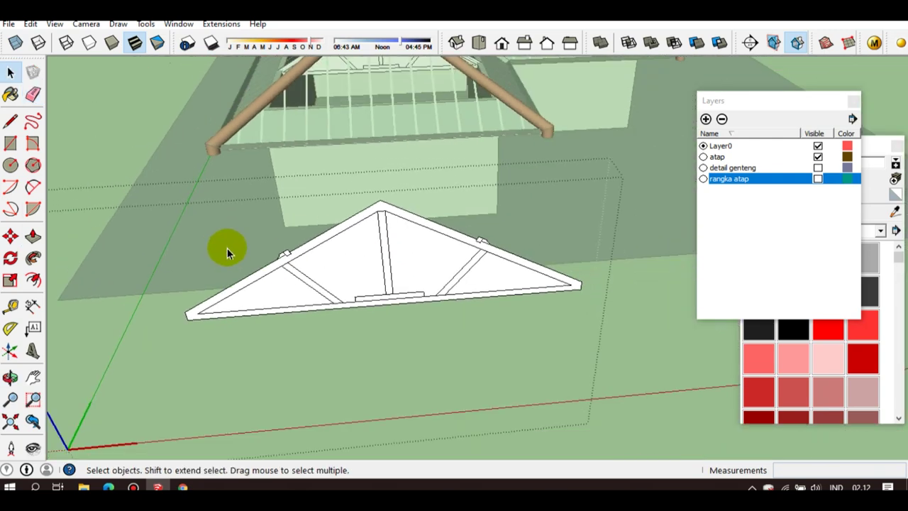
Select the left diagonal strut of the truss
scroll(375, 288, "up", 2)
scroll(382, 287, "up", 2)
scroll(382, 288, "up", 1)
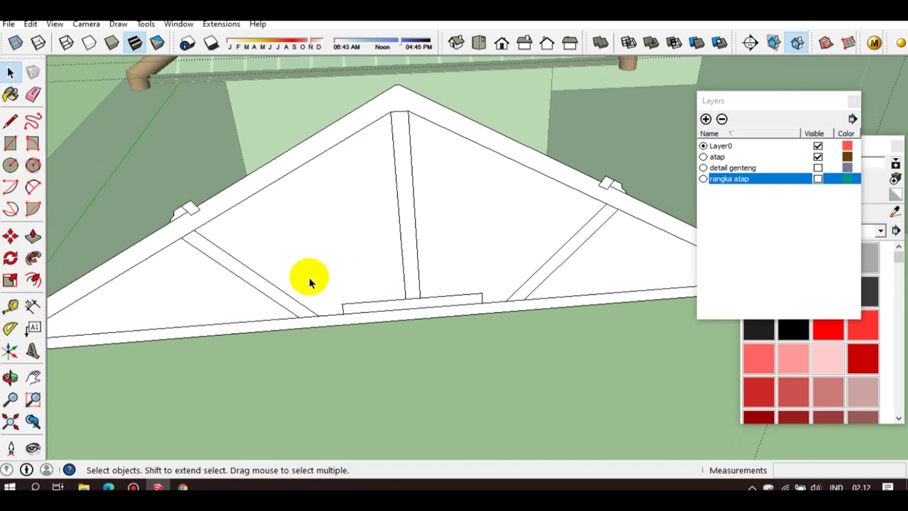
scroll(241, 311, "up", 1)
left_click(284, 294)
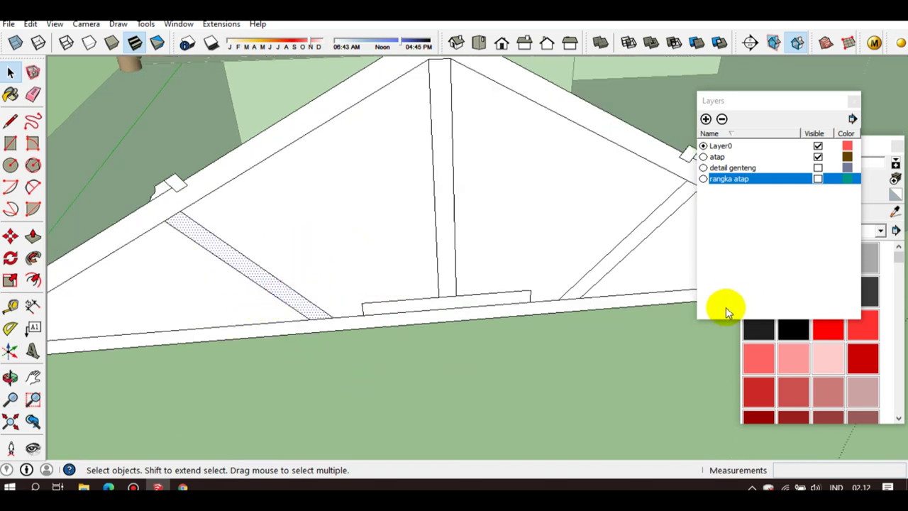
left_click(578, 278)
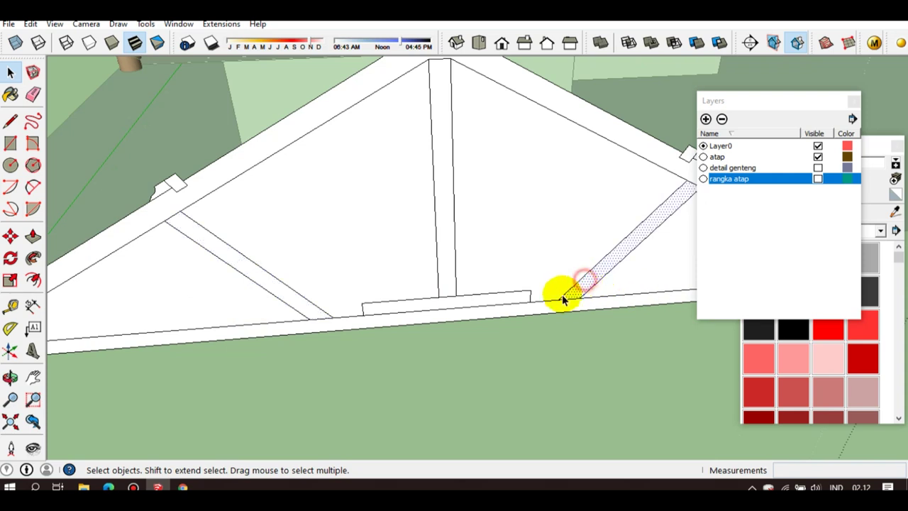
left_click(298, 302)
key("l")
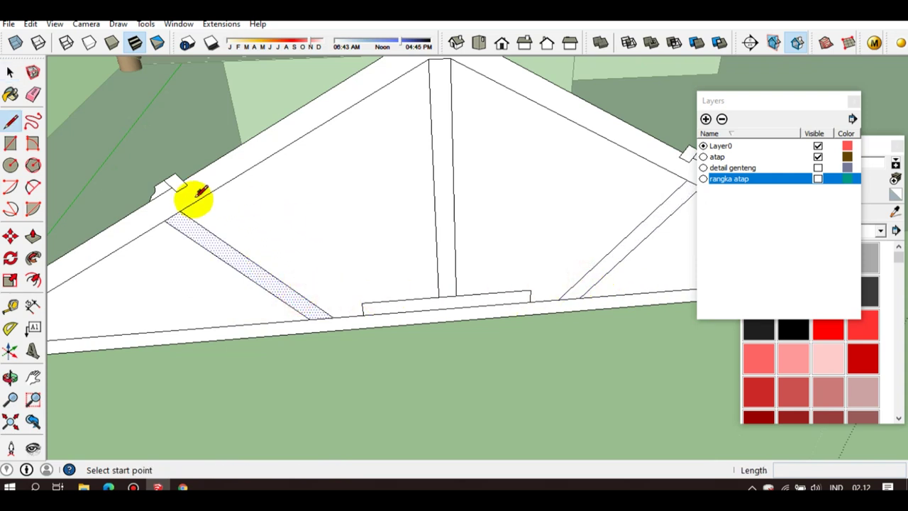
left_click(181, 212)
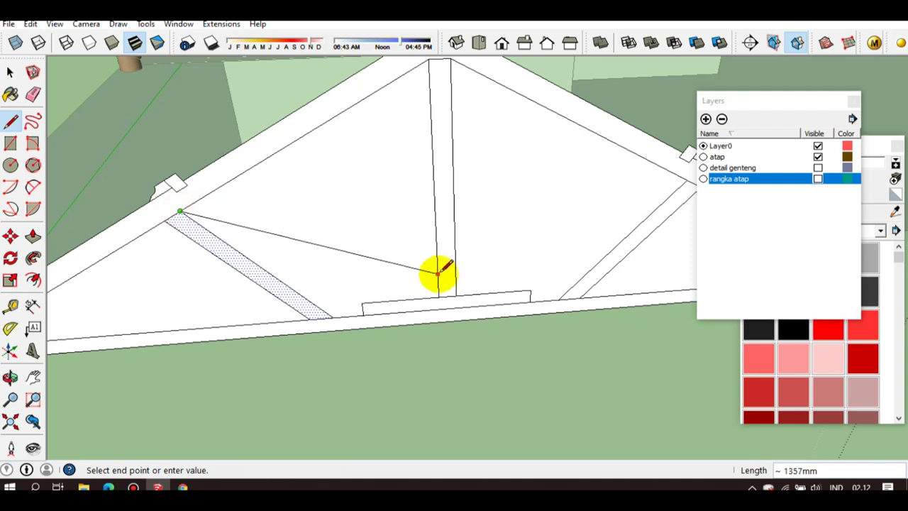
key("space")
scroll(280, 278, "down", 2)
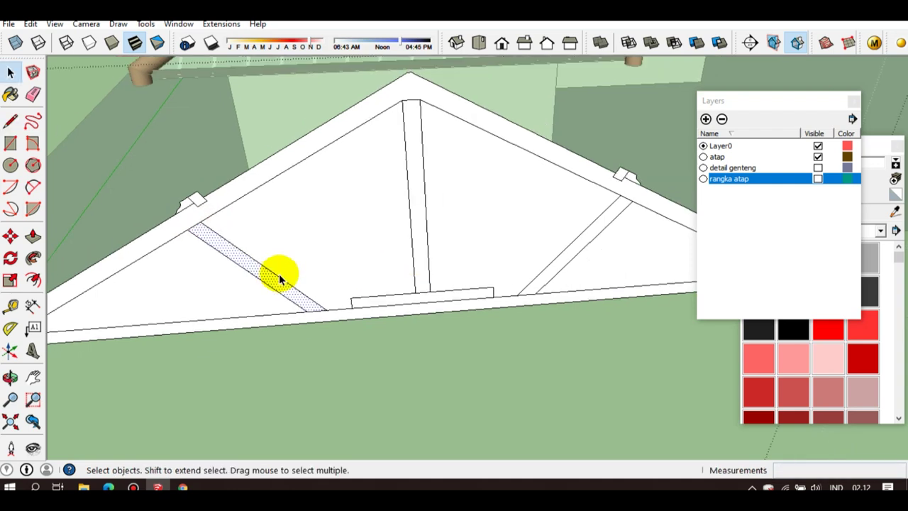
Erase the left and right diagonal struts
key("e")
left_click(253, 266)
left_click(550, 257)
key("space")
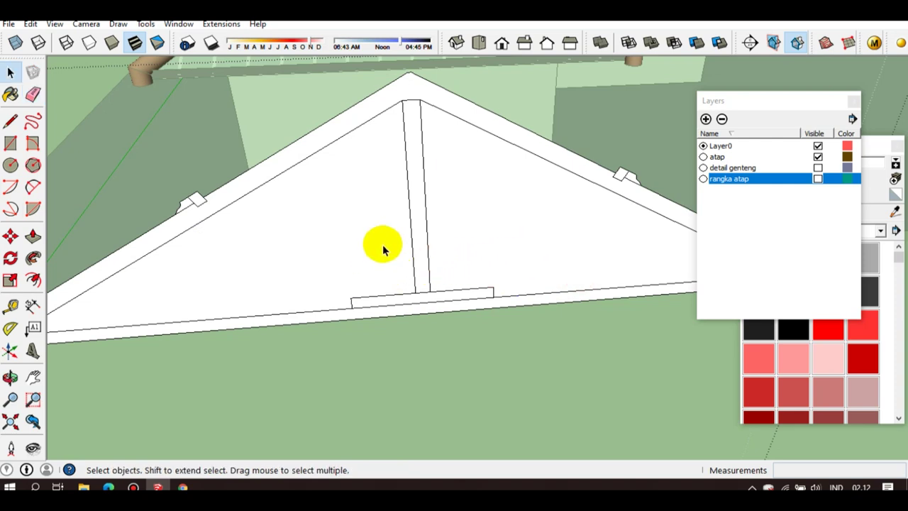
Set a protractor on the left cleat, aligned along the left rafter
left_click(10, 332)
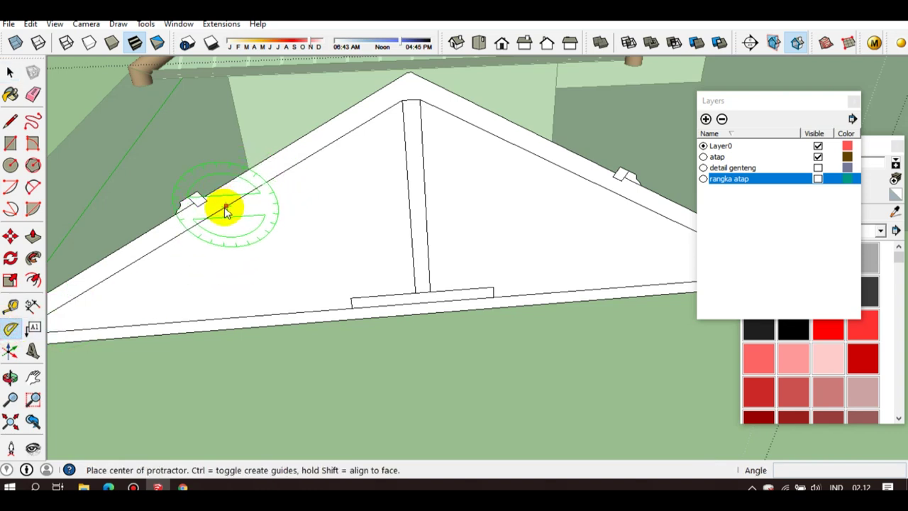
left_click(193, 226)
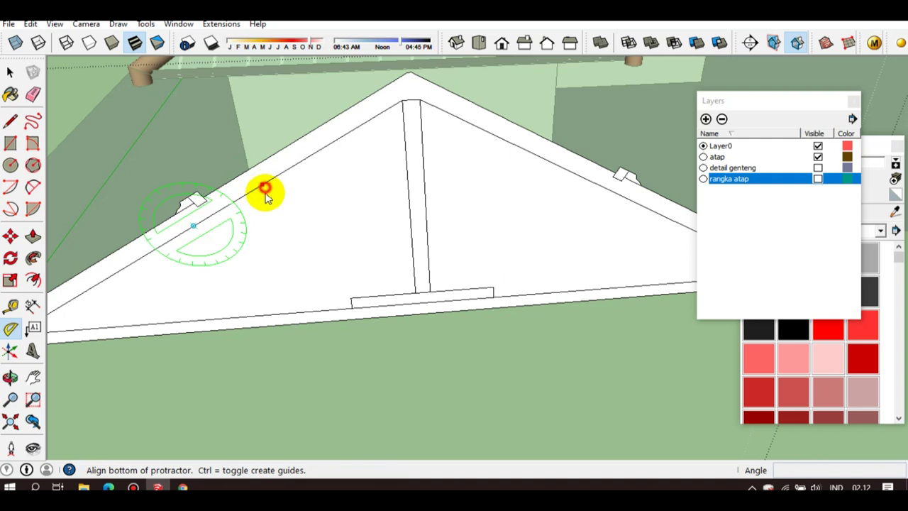
left_click(264, 188)
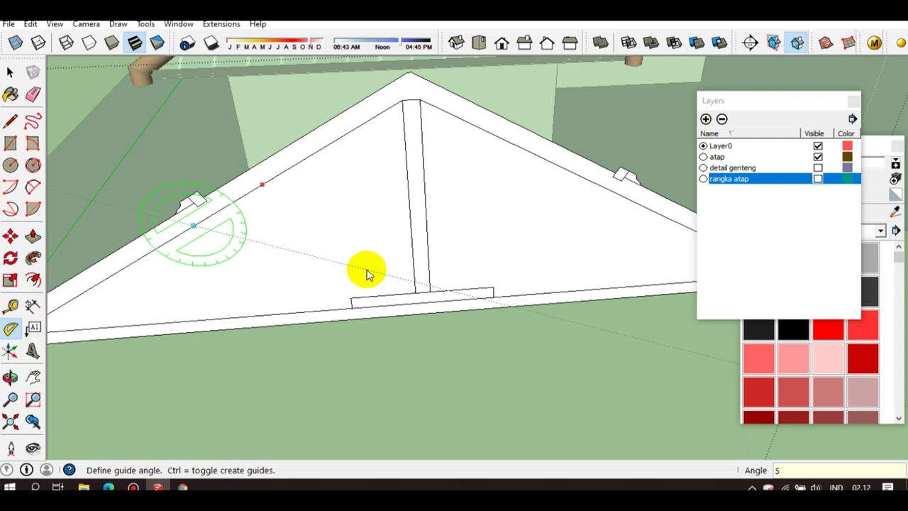
Confirm the angled Protractor guide for the diagonal brace
key("Return")
key("space")
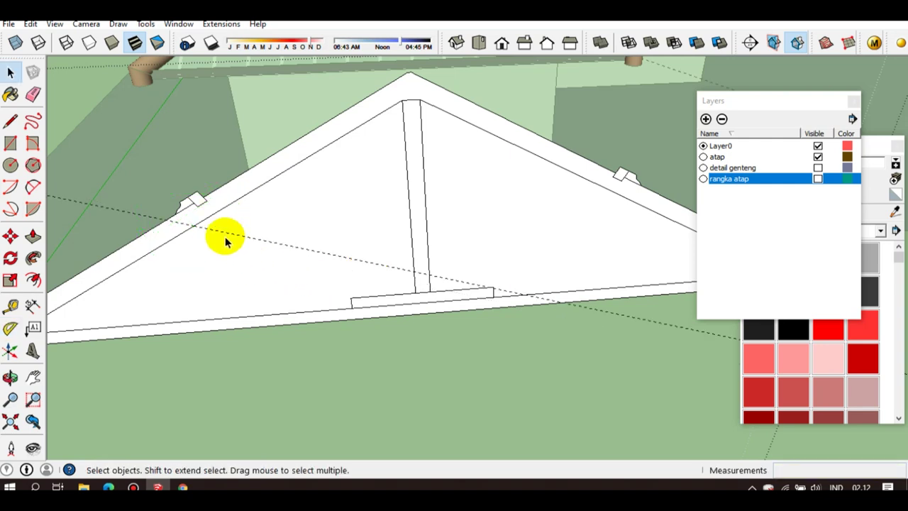
key("p")
key("space")
Draw the first brace edge from the left rafter down to the king post
key("l")
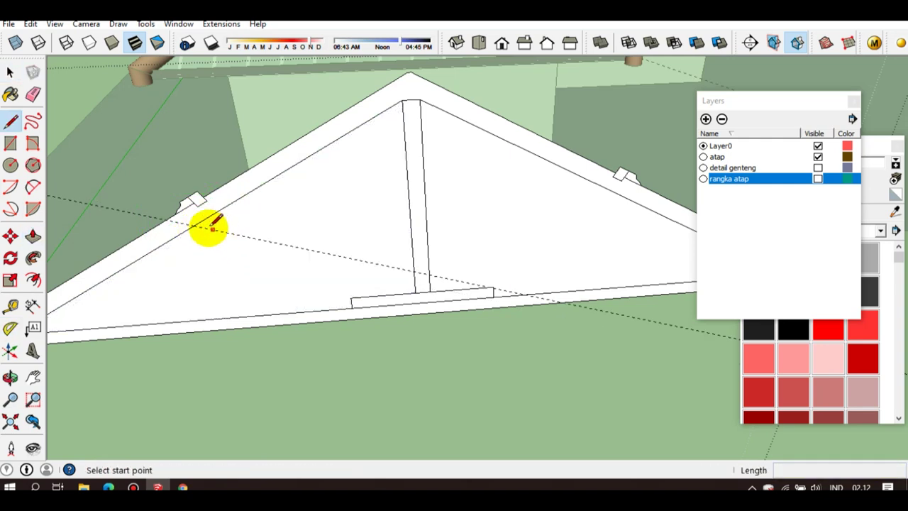
left_click(193, 225)
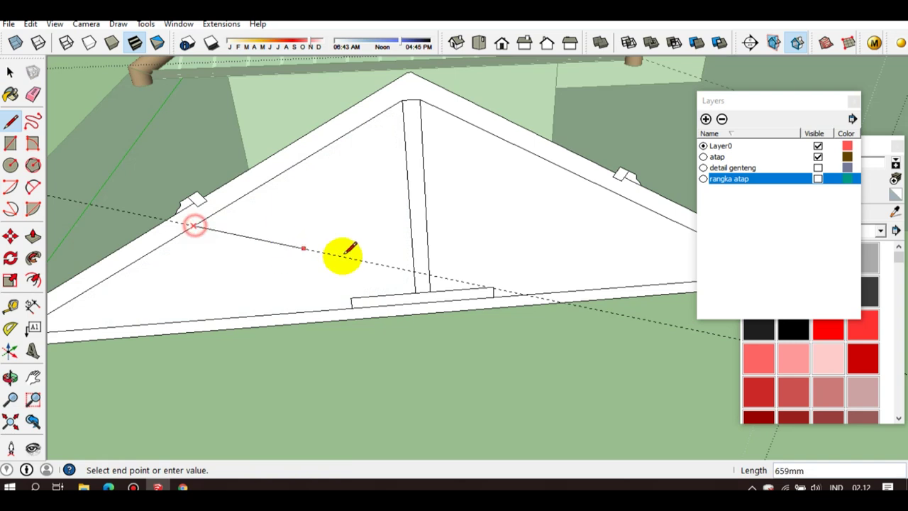
left_click(414, 269)
key("space")
Offset a parallel guide with Tape Measure and draw the brace's second edge from the rafter
scroll(337, 252, "up", 1)
key("t")
left_click(325, 253)
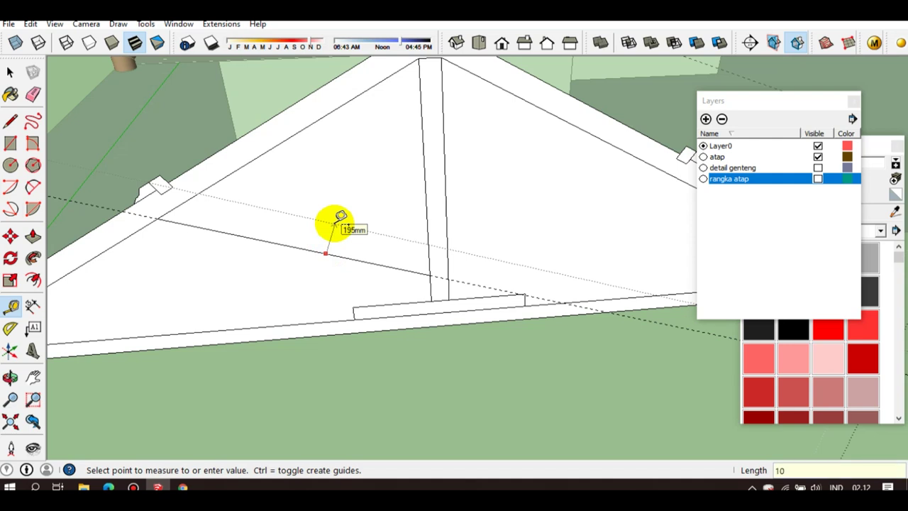
left_click(338, 224)
key("l")
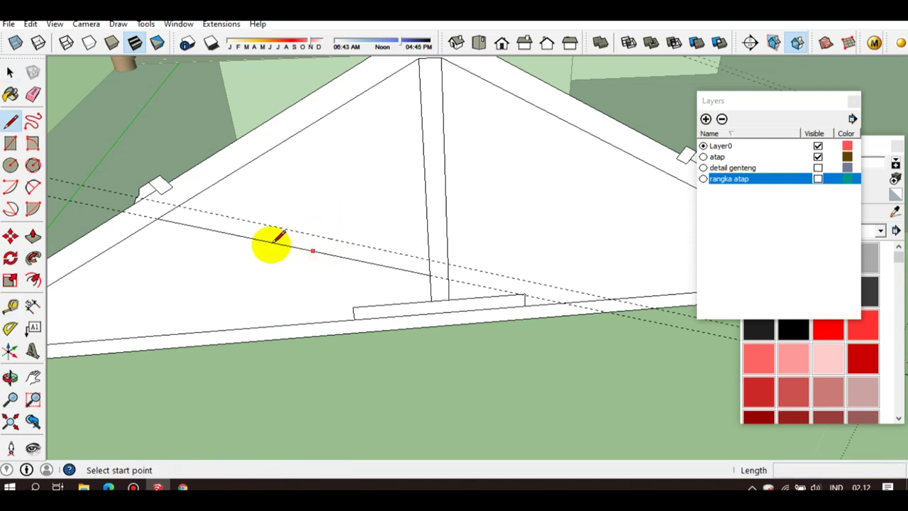
left_click(178, 205)
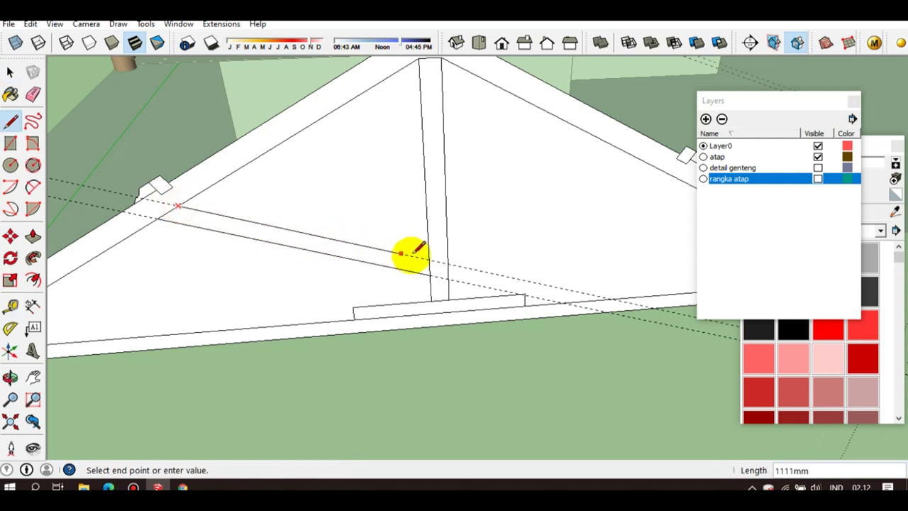
key("space")
Erase the leftover construction guides around the brace
key("e")
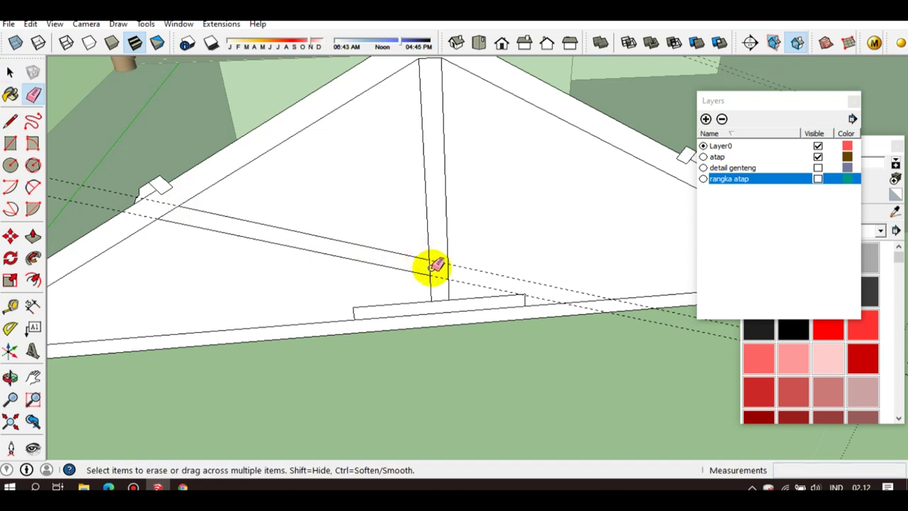
scroll(432, 263, "up", 1)
scroll(436, 280, "down", 1)
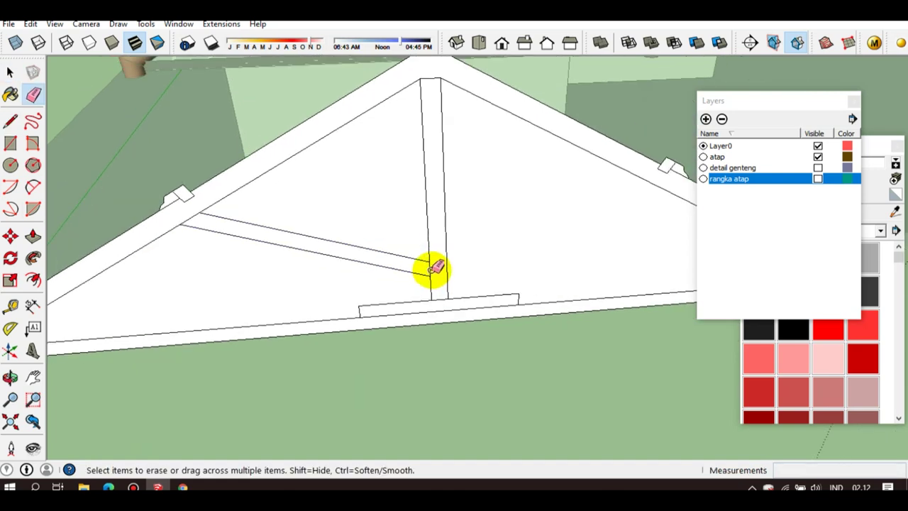
key("space")
Select the new diagonal brace face
left_click(340, 250)
scroll(375, 272, "down", 2)
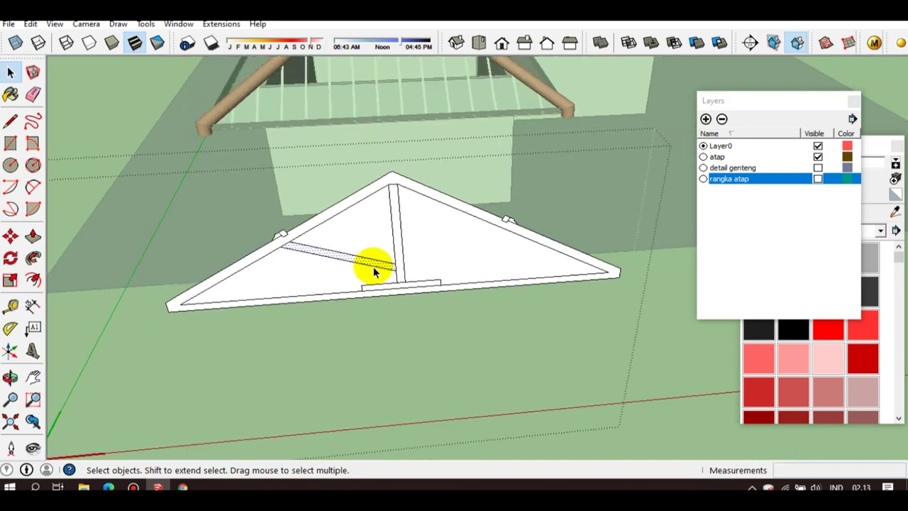
scroll(375, 272, "down", 2)
key("m")
scroll(375, 270, "up", 1)
scroll(375, 271, "up", 1)
scroll(380, 276, "up", 1)
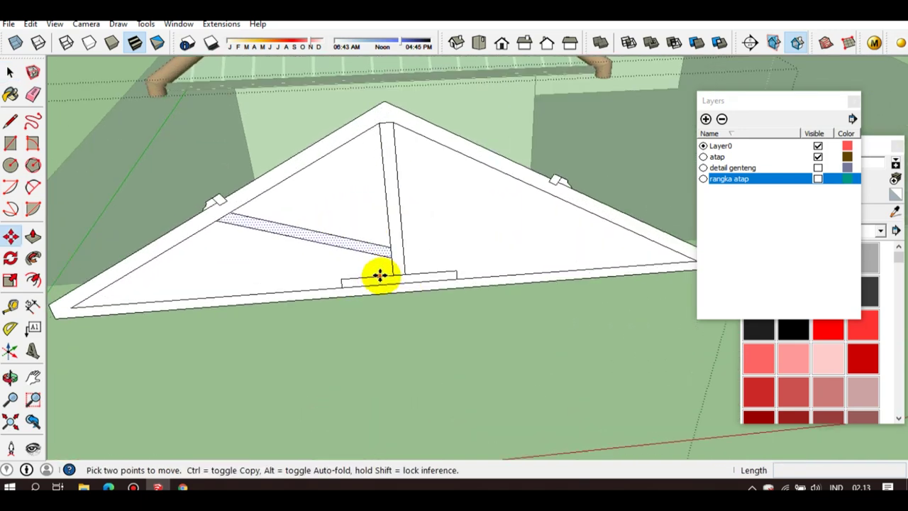
key("space")
scroll(380, 275, "up", 2)
scroll(385, 267, "up", 1)
scroll(401, 262, "down", 3)
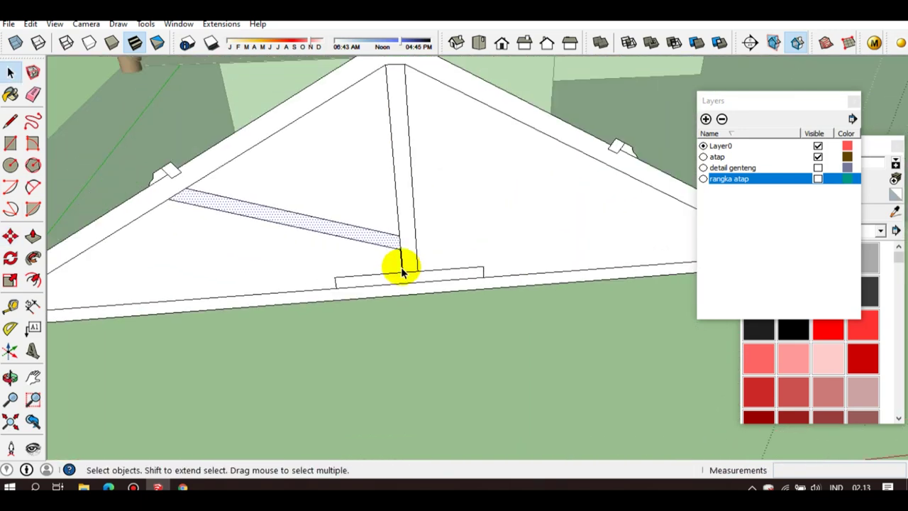
scroll(400, 265, "down", 2)
Copy the brace with Move and Ctrl to a spot left of the truss
key("m")
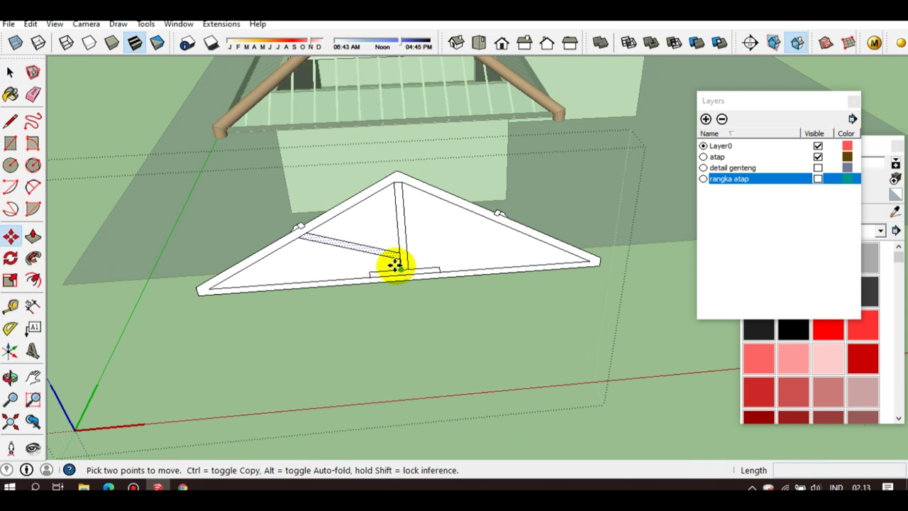
key("ctrl")
left_click(395, 267)
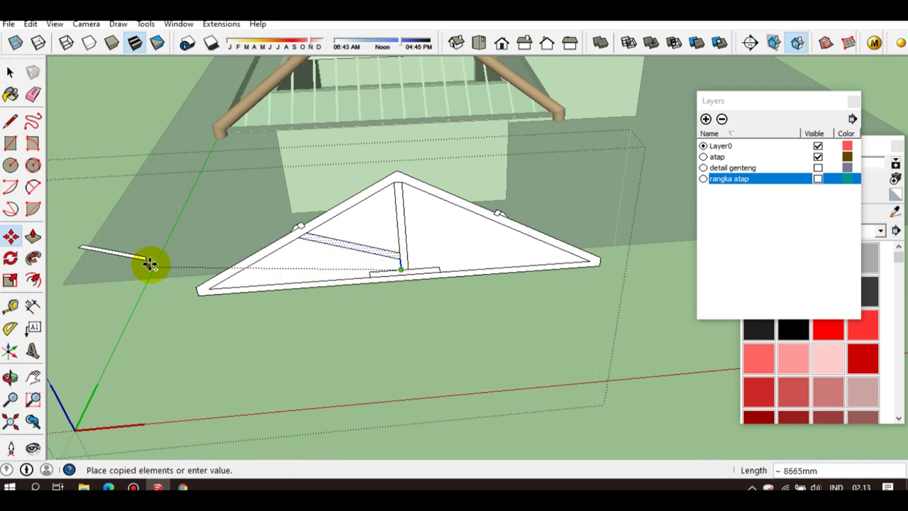
left_click(132, 284)
Flip the copied brace along the red direction
right_click(108, 276)
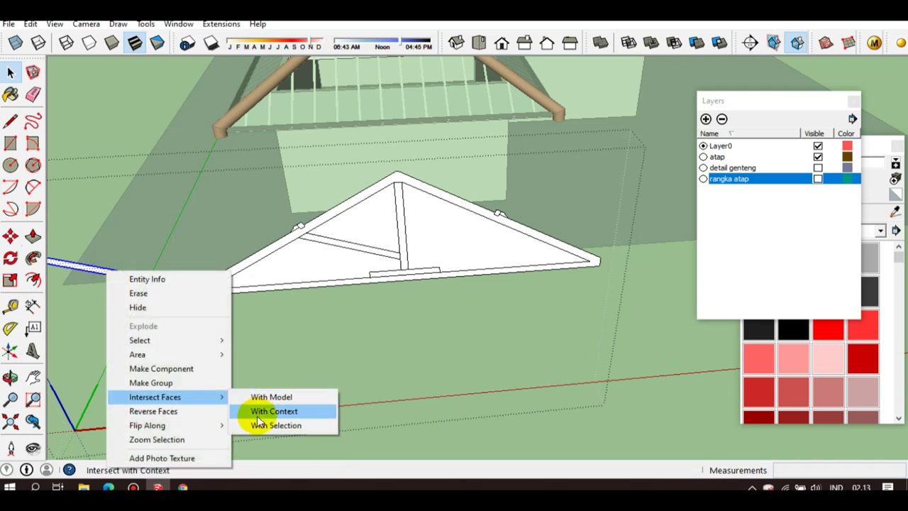
left_click(212, 424)
left_click(251, 426)
mouse_move(251, 288)
middle_mouse_down()
mouse_move(422, 277)
mouse_move(243, 269)
middle_mouse_up()
scroll(241, 284, "up", 3)
scroll(240, 284, "up", 2)
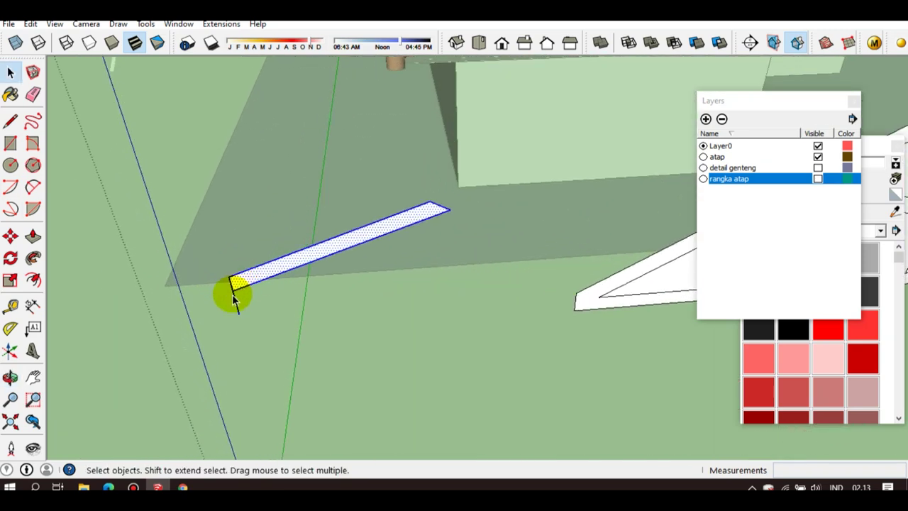
Move the mirrored brace against the king post's right side
key("m")
left_click(235, 312)
scroll(241, 300, "down", 3)
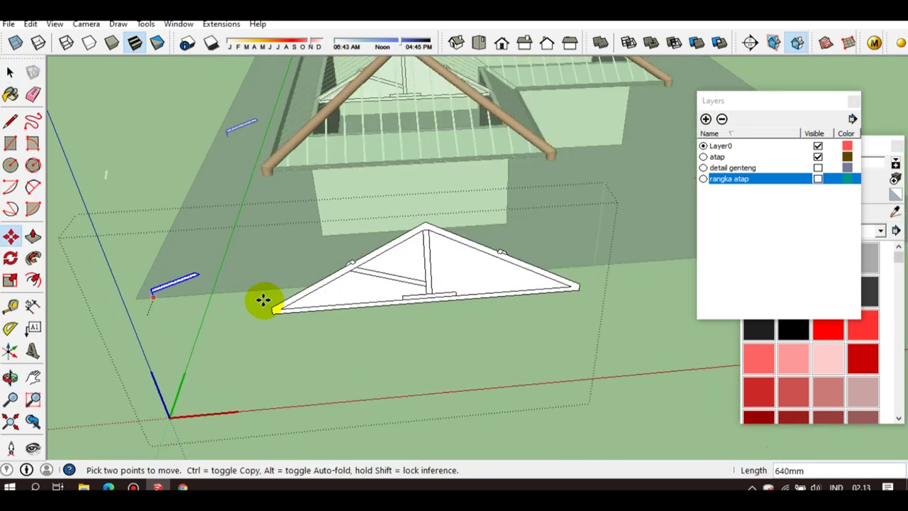
scroll(409, 269, "up", 2)
scroll(426, 295, "up", 2)
scroll(425, 295, "up", 2)
scroll(418, 301, "up", 2)
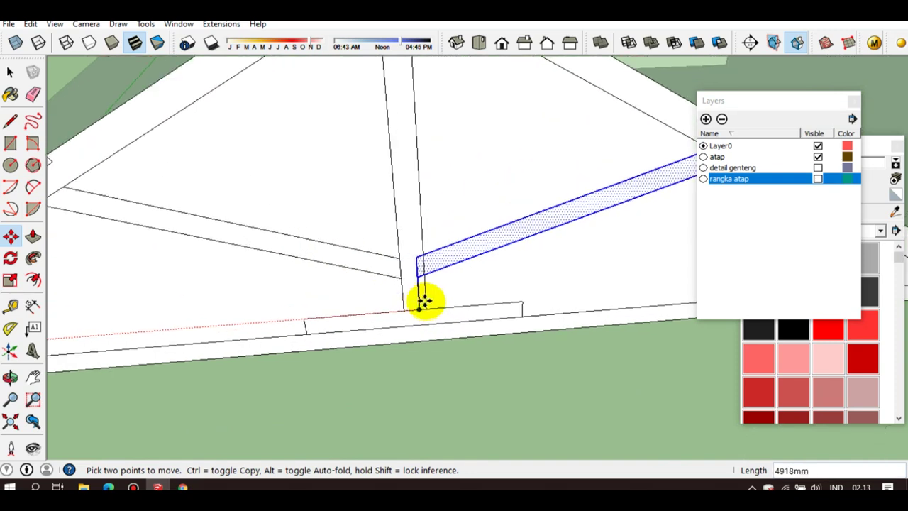
left_click(426, 308)
key("space")
scroll(364, 302, "down", 3)
scroll(464, 271, "down", 2)
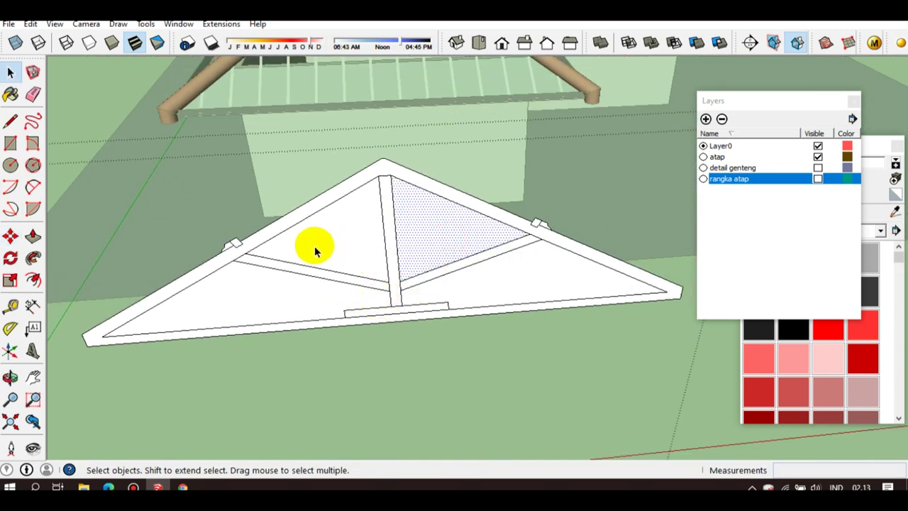
Delete the four infill faces between the truss members
left_click(272, 290)
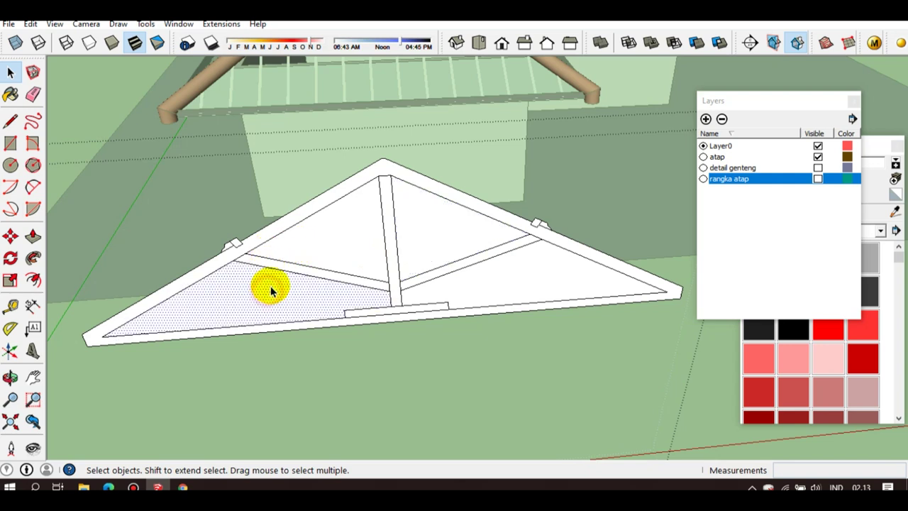
left_click(496, 289)
left_click(450, 249)
left_click(345, 266)
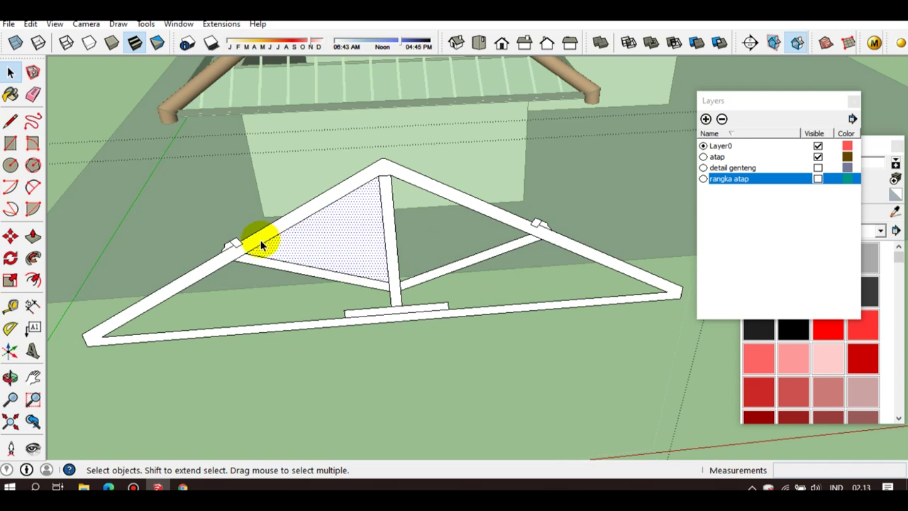
key("Delete")
Draw a small clamp plate rectangle at the bottom chord joint
scroll(388, 292, "up", 2)
middle_click_drag(415, 298, 285, 285)
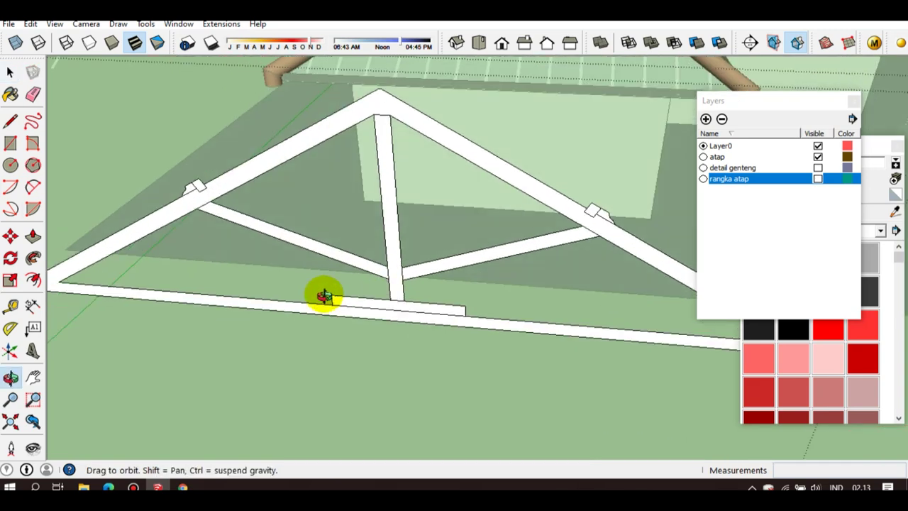
scroll(287, 284, "down", 2)
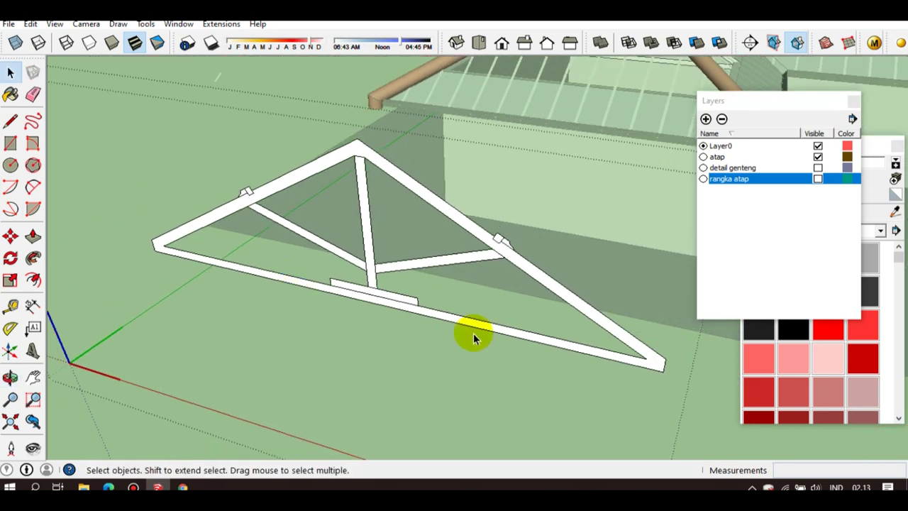
scroll(658, 364, "up", 3)
scroll(656, 364, "up", 3)
middle_click_drag(651, 364, 643, 362)
key("r")
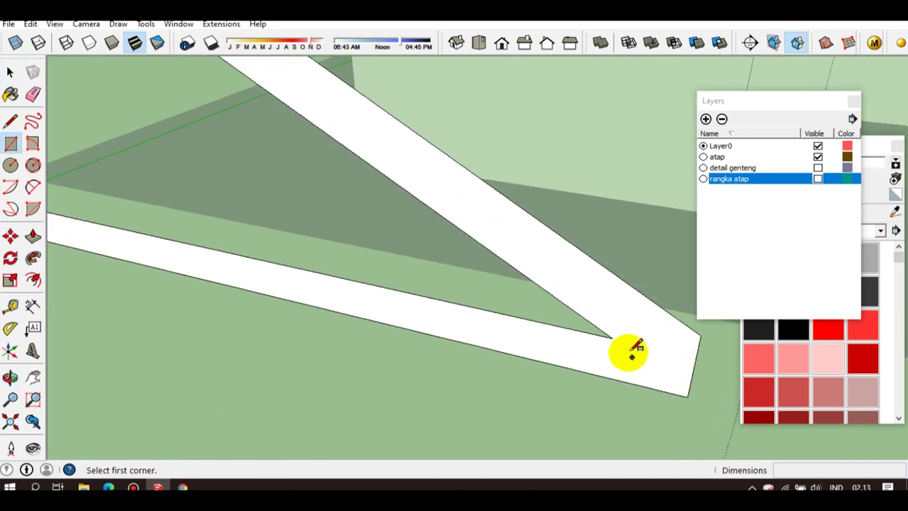
left_click(627, 381)
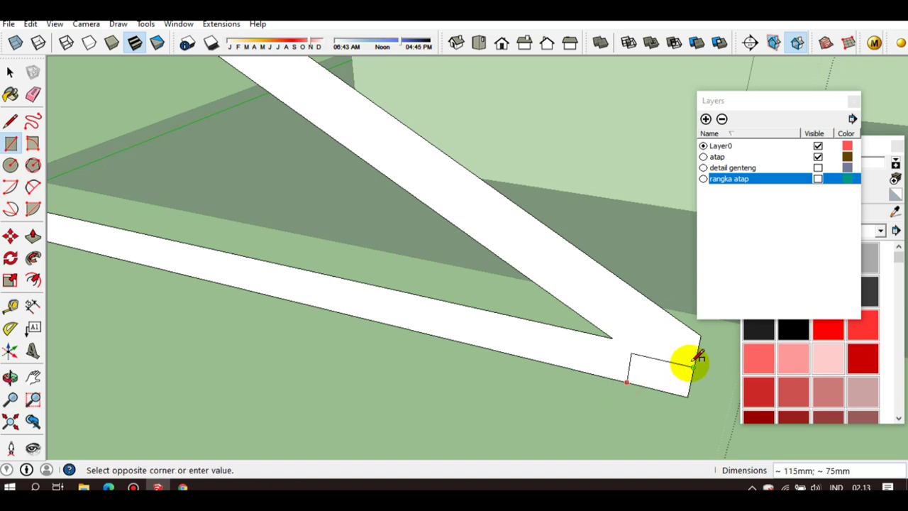
key("space")
left_click(660, 382)
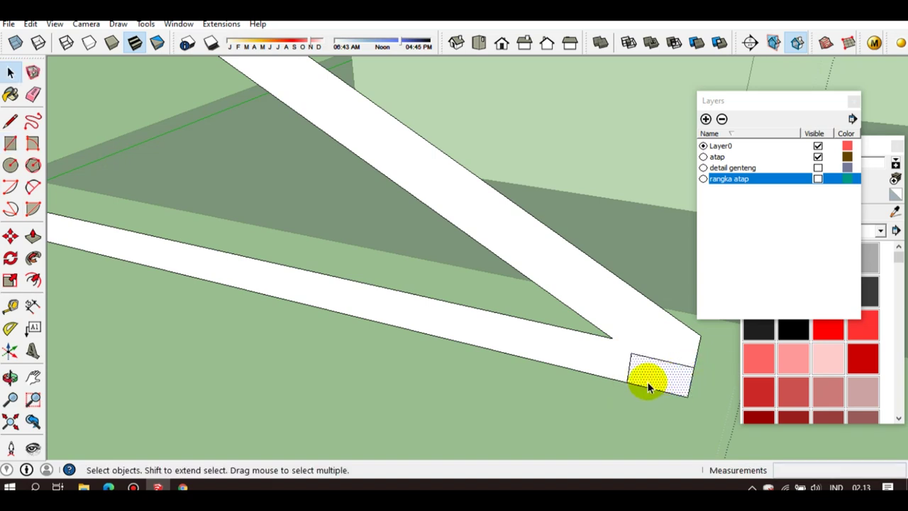
Copy the clamp plate to the truss's left end
key("m")
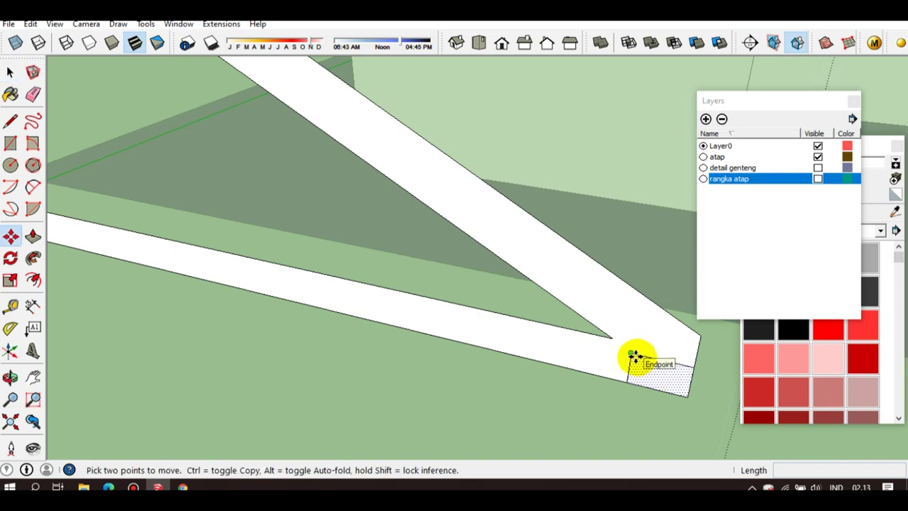
left_click(623, 376)
key("ctrl")
scroll(442, 354, "down", 5)
scroll(376, 347, "up", 2)
scroll(340, 314, "up", 5)
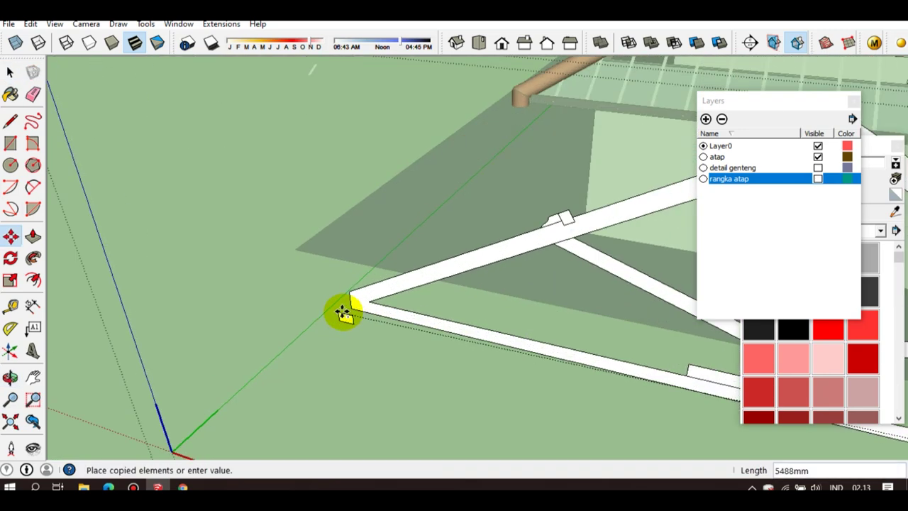
scroll(349, 304, "up", 3)
left_click(354, 286)
key("space")
scroll(371, 304, "down", 4)
scroll(360, 304, "up", 2)
scroll(383, 302, "up", 2)
Select all connected truss geometry and make it a group
left_click(384, 302)
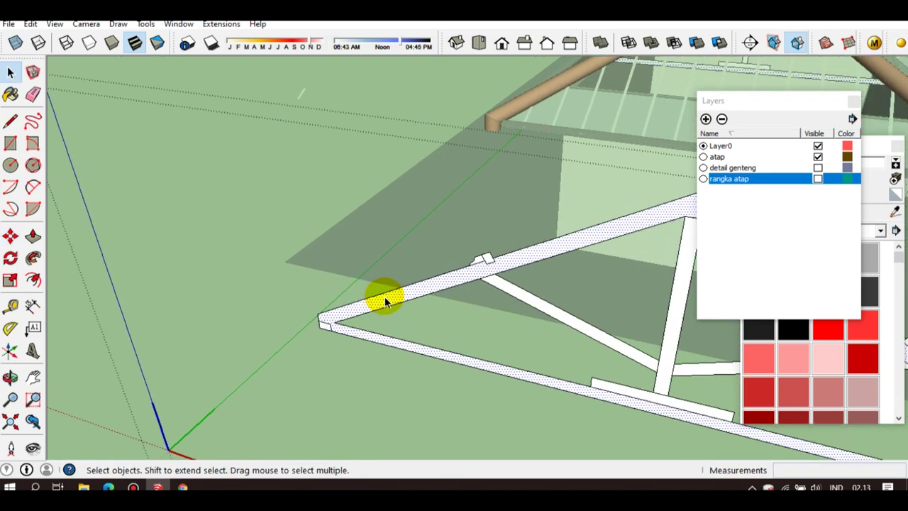
double_click(389, 300)
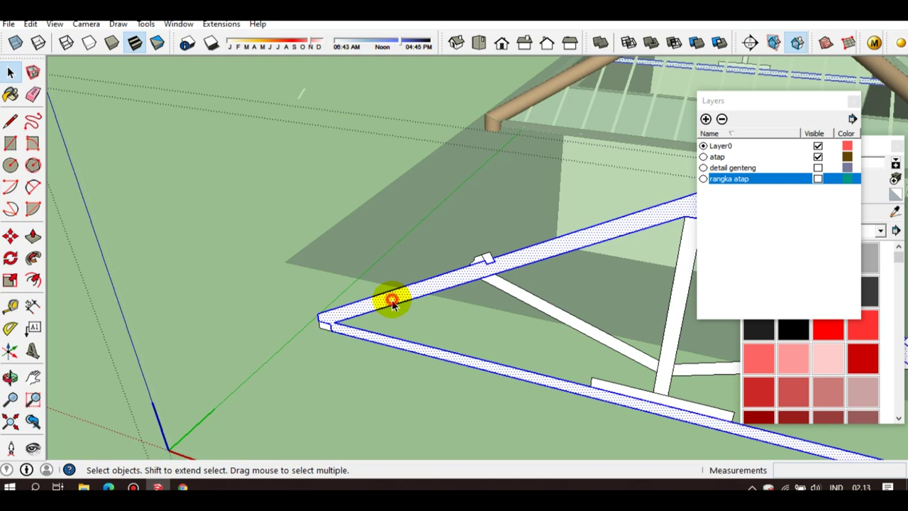
right_click(390, 301)
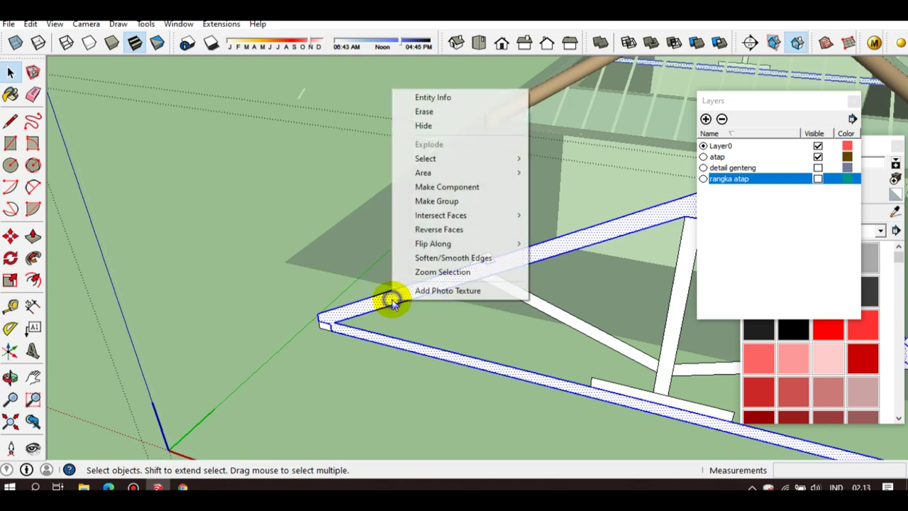
left_click(434, 200)
scroll(325, 325, "up", 3)
scroll(321, 328, "up", 2)
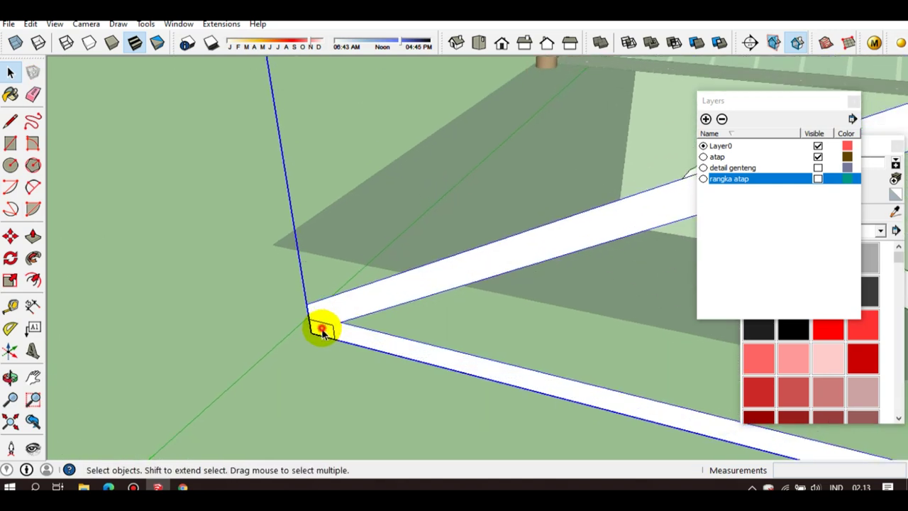
Group the small corner face and the two small clamp faces on the rafter, each separately
right_click(321, 332)
left_click(369, 247)
scroll(331, 290, "down", 3)
scroll(501, 237, "up", 2)
scroll(450, 246, "up", 2)
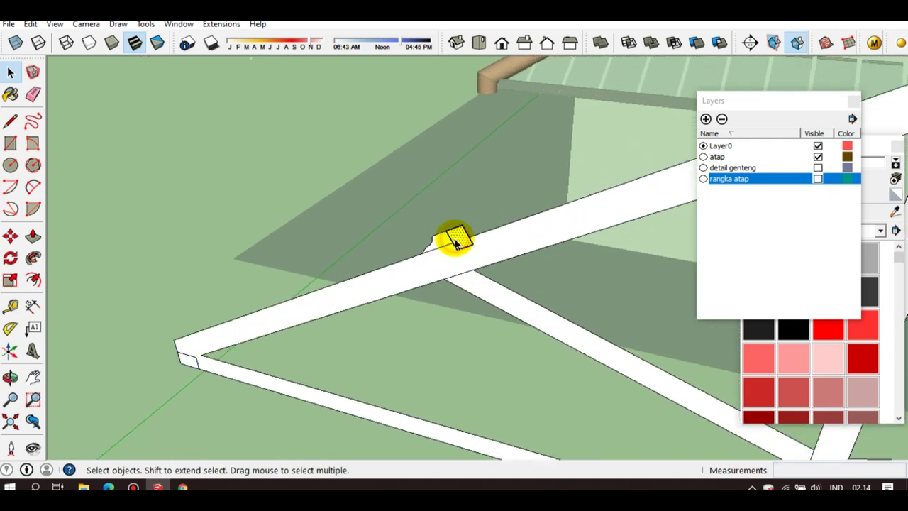
right_click(455, 242)
left_click(489, 349)
scroll(438, 243, "up", 2)
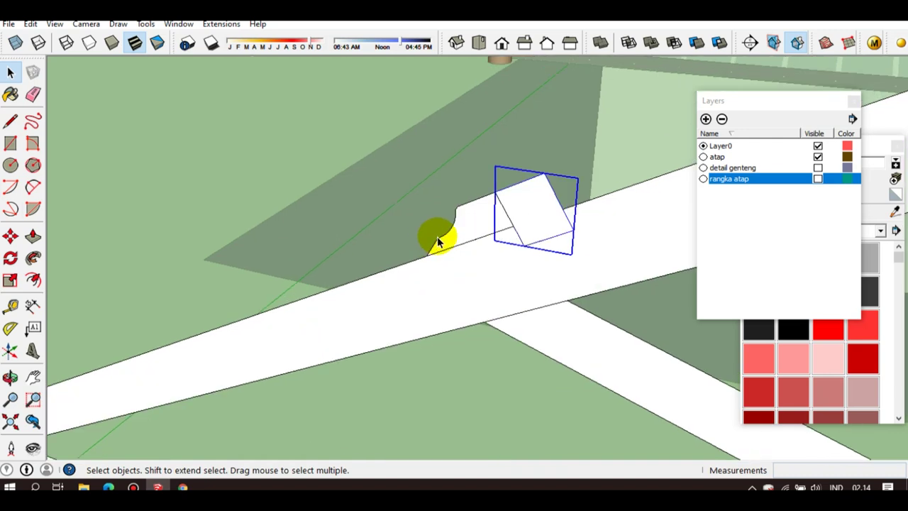
right_click(479, 236)
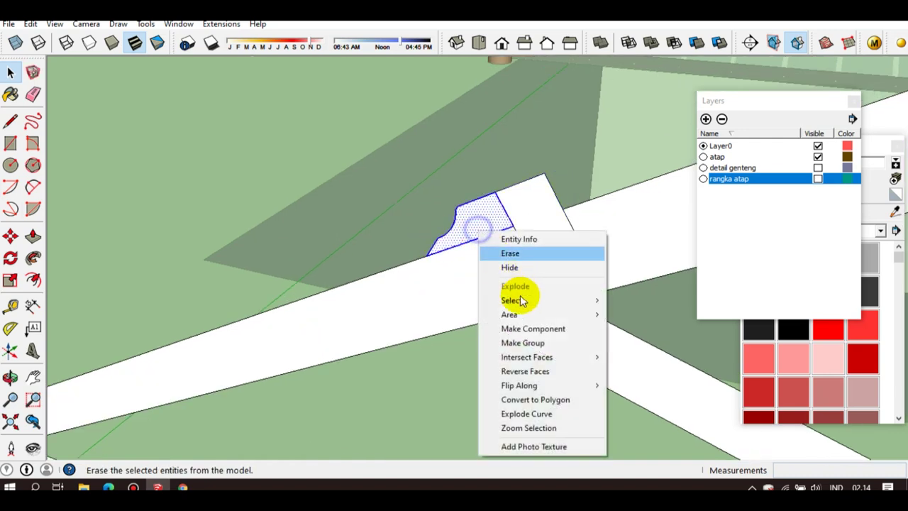
left_click(517, 343)
Make the bottom chord's end face its own group
scroll(362, 261, "down", 3)
scroll(416, 270, "down", 2)
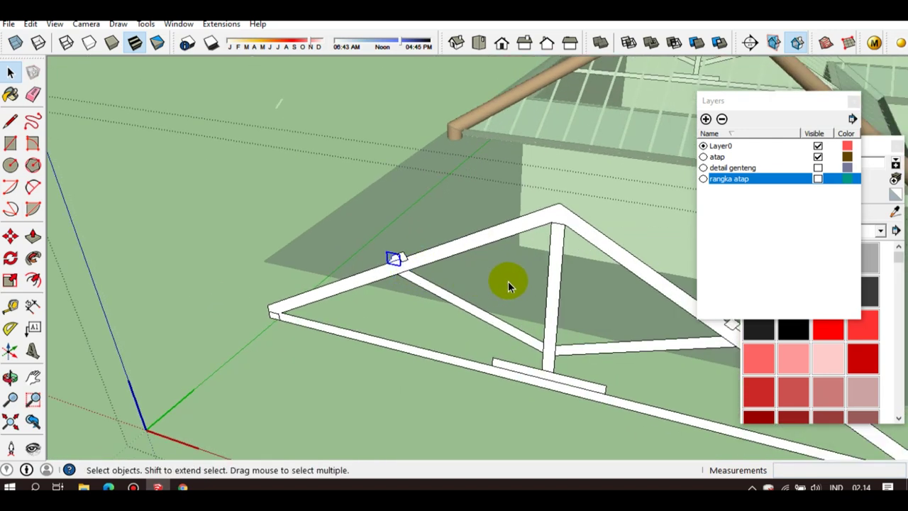
scroll(508, 281, "up", 2)
scroll(544, 229, "down", 2)
scroll(510, 299, "up", 5)
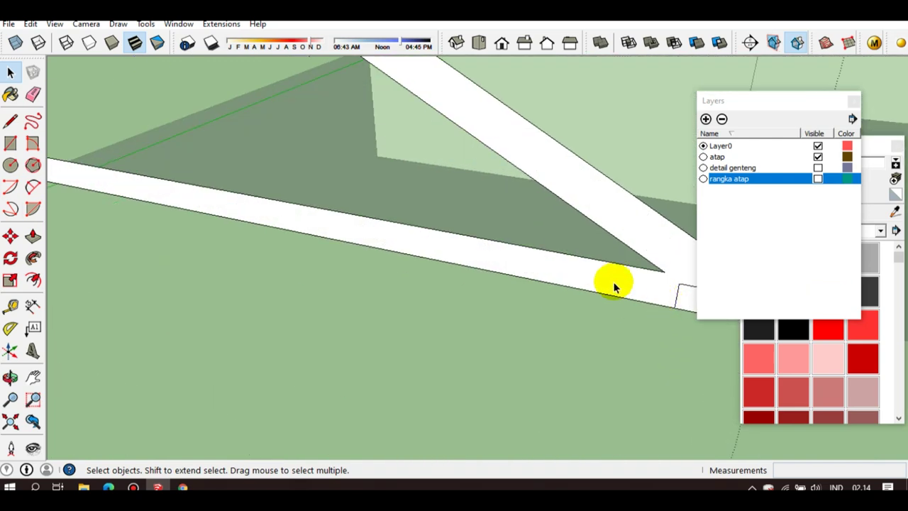
mouse_move(614, 295)
middle_mouse_down()
mouse_move(577, 288)
mouse_move(604, 294)
middle_mouse_up()
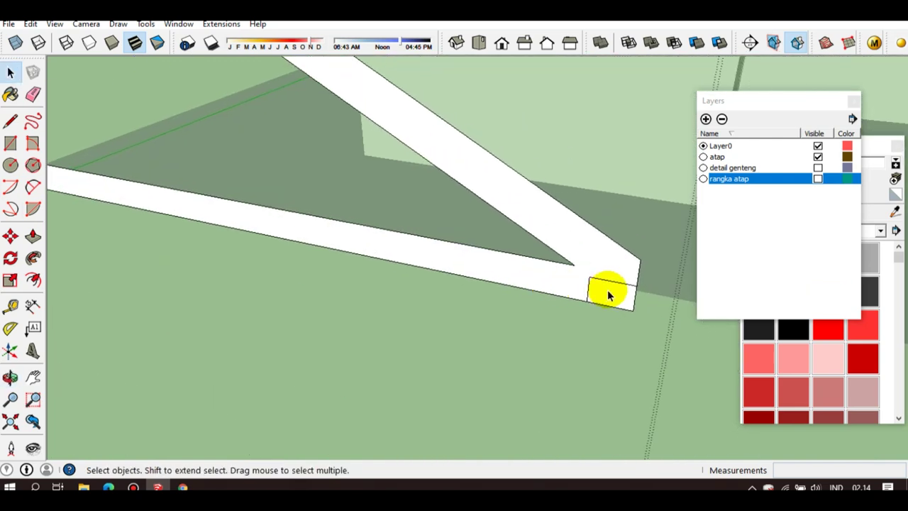
right_click(610, 293)
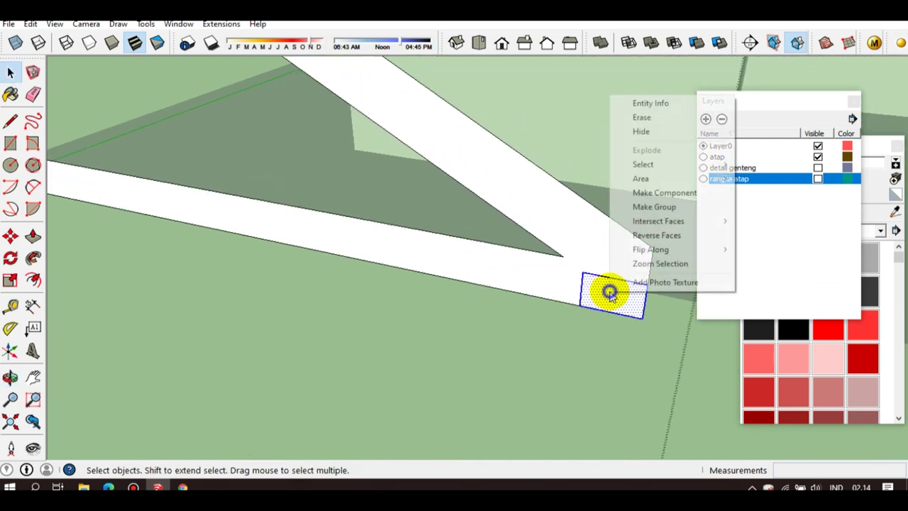
left_click(656, 206)
Group the clamp face at the other rafter joint
mouse_move(546, 259)
middle_mouse_down()
mouse_move(548, 318)
mouse_move(388, 291)
mouse_move(388, 282)
middle_mouse_up()
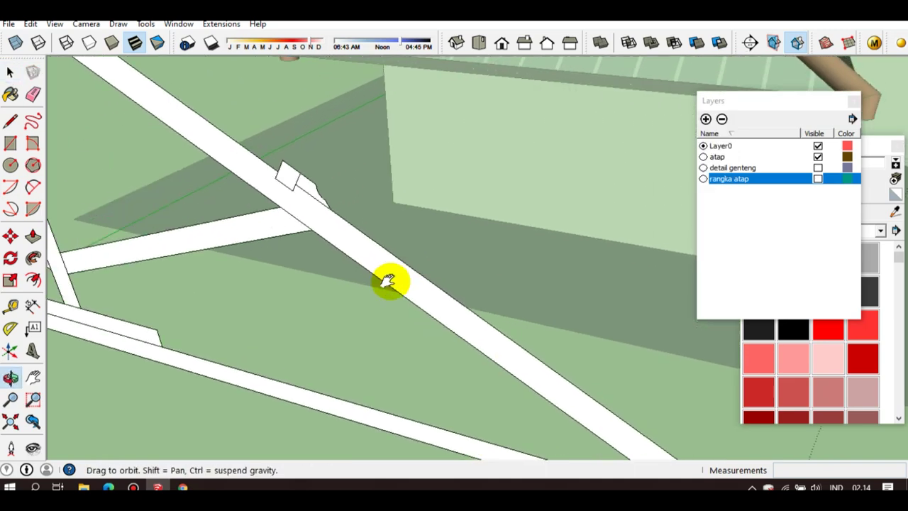
scroll(330, 197, "up", 3)
scroll(320, 243, "down", 3)
mouse_move(320, 243)
middle_mouse_down()
mouse_move(274, 239)
mouse_move(308, 248)
middle_mouse_up()
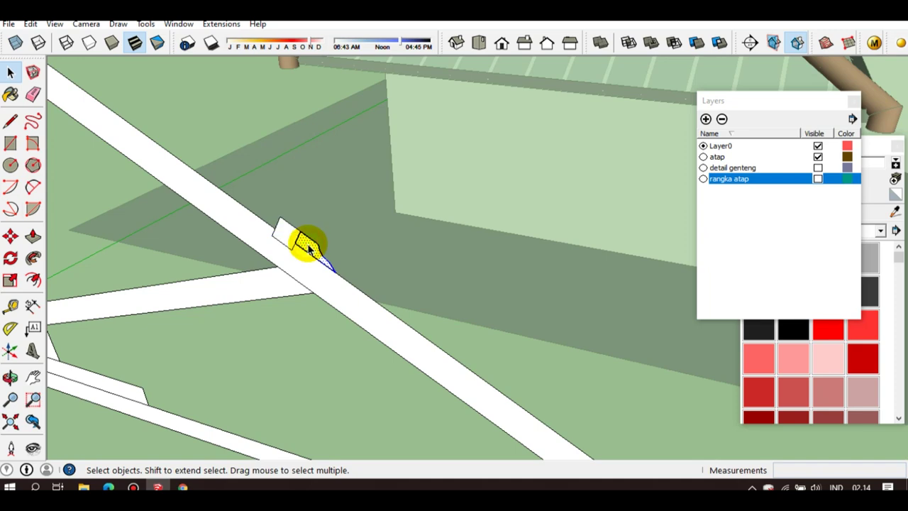
right_click(308, 249)
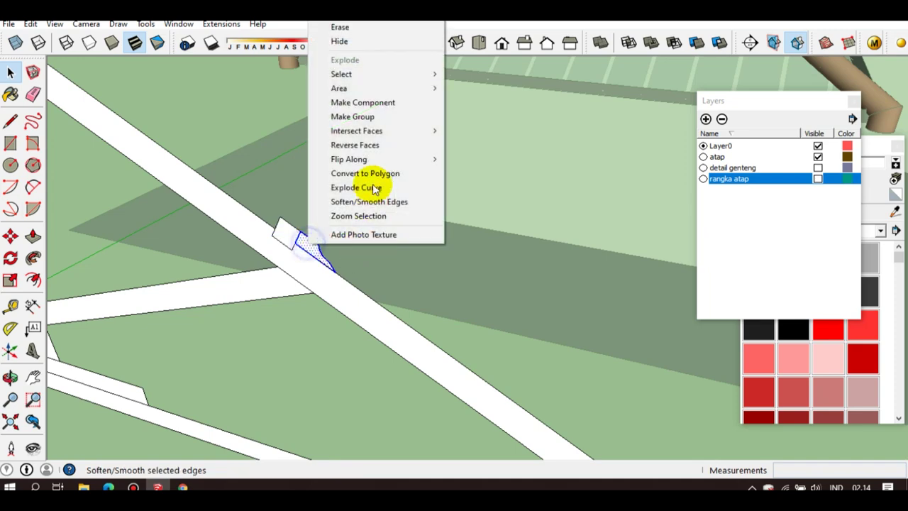
left_click(354, 118)
scroll(345, 345, "down", 5)
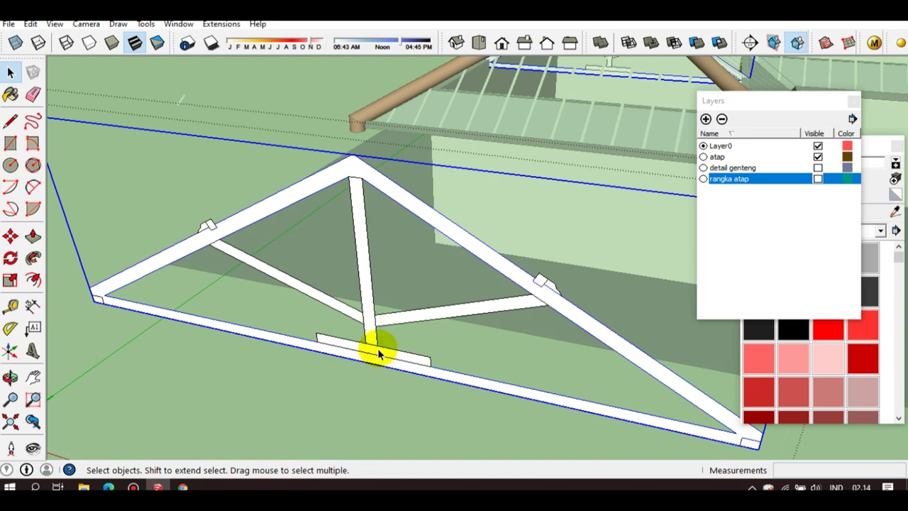
scroll(378, 353, "up", 3)
Check the plate under the king post, both diagonal braces and the king post by selecting them
left_click(378, 353)
left_click(357, 302)
left_click(377, 294)
left_click(350, 251)
scroll(369, 273, "down", 2)
scroll(368, 274, "down", 1)
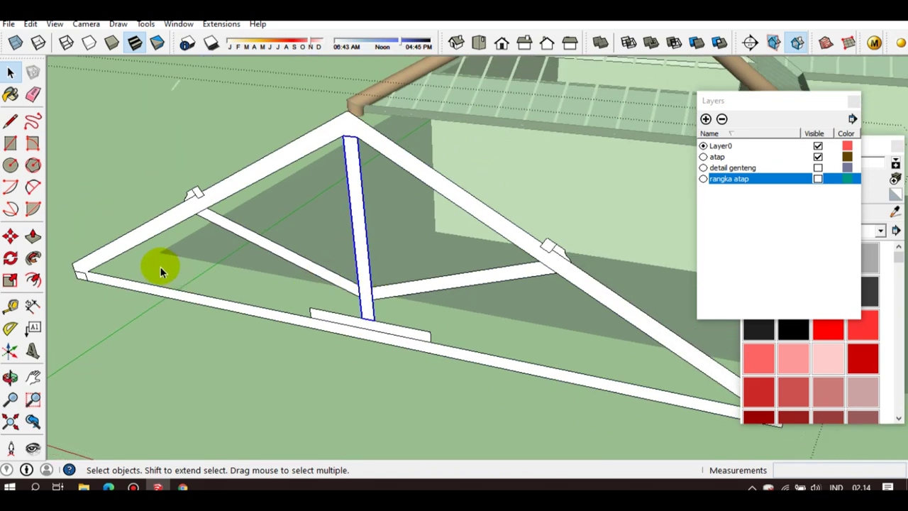
Inspect the truss's left end and select the rafter's top face
middle_click_drag(171, 271, 294, 274)
scroll(399, 321, "up", 5)
scroll(415, 324, "down", 3)
mouse_move(263, 310)
middle_mouse_down()
mouse_move(300, 298)
mouse_move(310, 282)
middle_mouse_up()
scroll(300, 298, "up", 2)
scroll(337, 291, "up", 2)
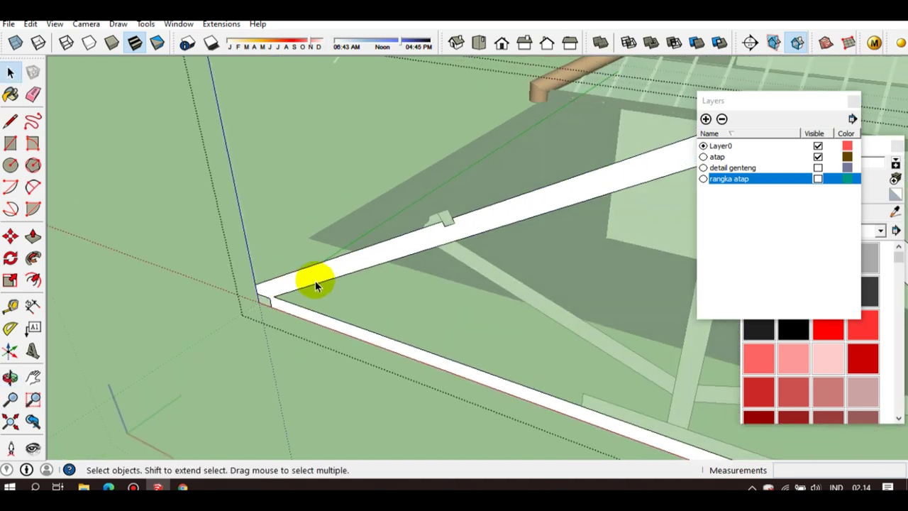
left_click(316, 279)
Thicken the rafter by extruding its face 90mm with Push/Pull
key("p")
left_click_drag(316, 280, 304, 292)
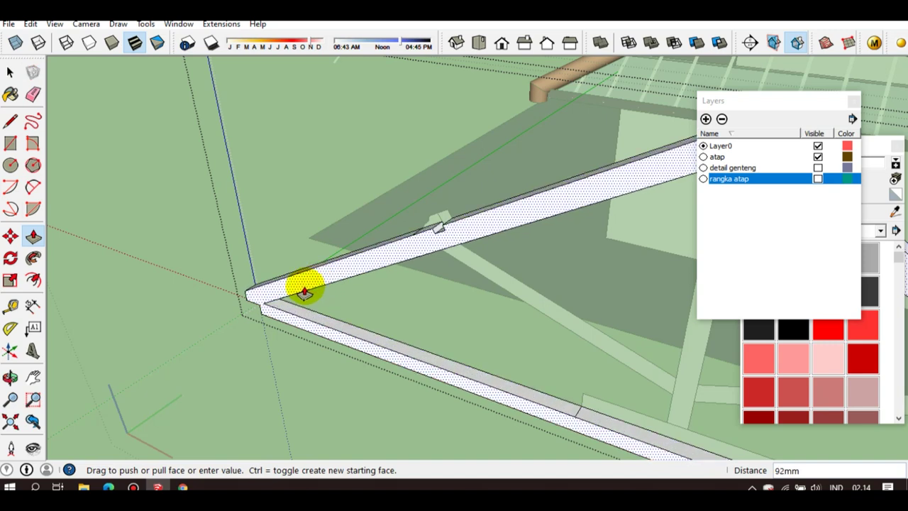
scroll(304, 293, "up", 1)
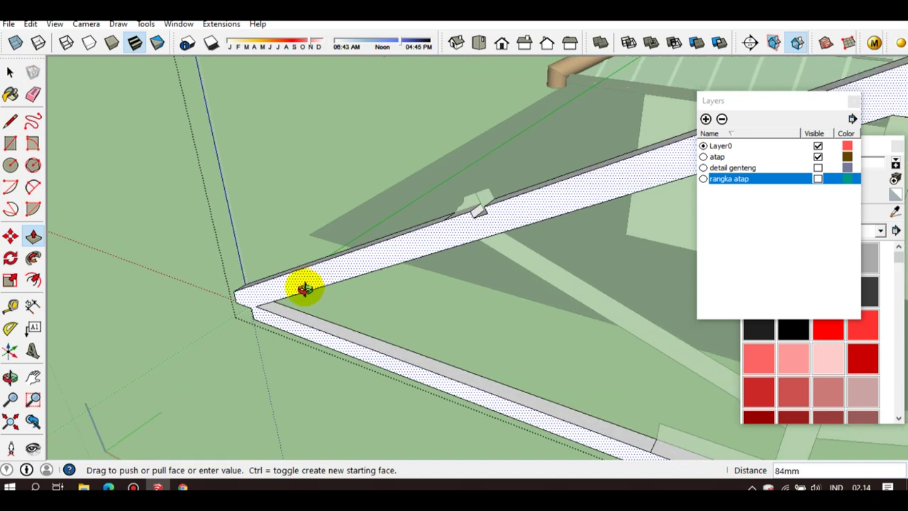
middle_click_drag(305, 288, 283, 345)
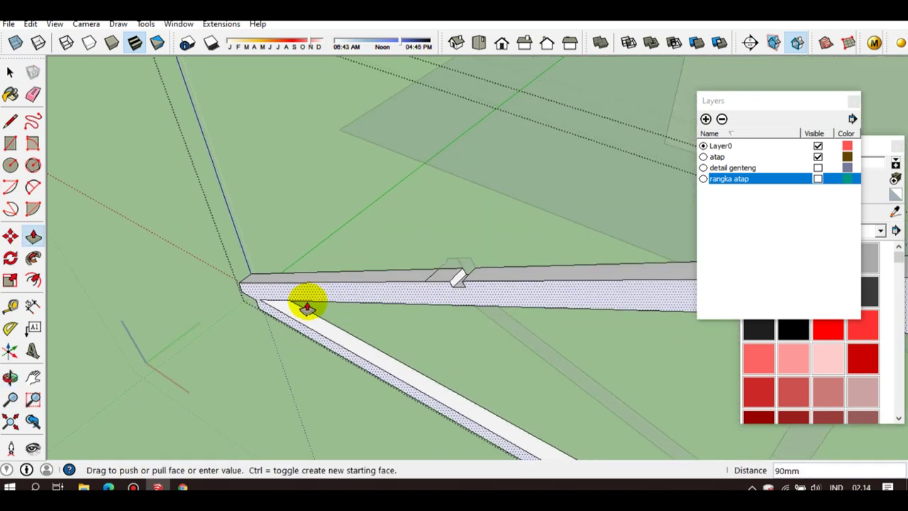
type("90")
key("Return")
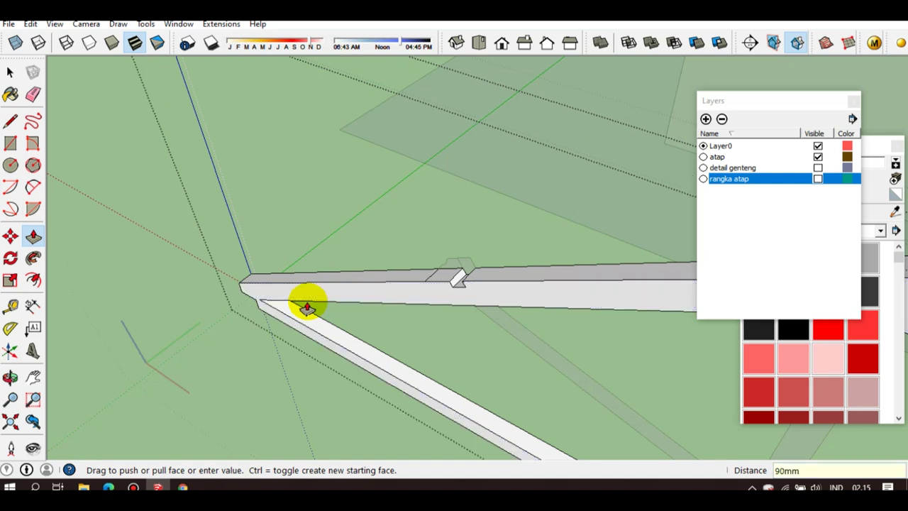
key("space")
Extrude the clamp piece's face into a solid block
mouse_move(472, 287)
middle_mouse_down()
mouse_move(395, 243)
mouse_move(369, 249)
mouse_move(387, 294)
mouse_move(378, 277)
mouse_move(369, 291)
mouse_move(381, 298)
mouse_move(405, 273)
middle_mouse_up()
scroll(378, 276, "up", 3)
scroll(360, 279, "up", 3)
scroll(407, 283, "up", 1)
scroll(406, 287, "down", 2)
scroll(400, 277, "down", 2)
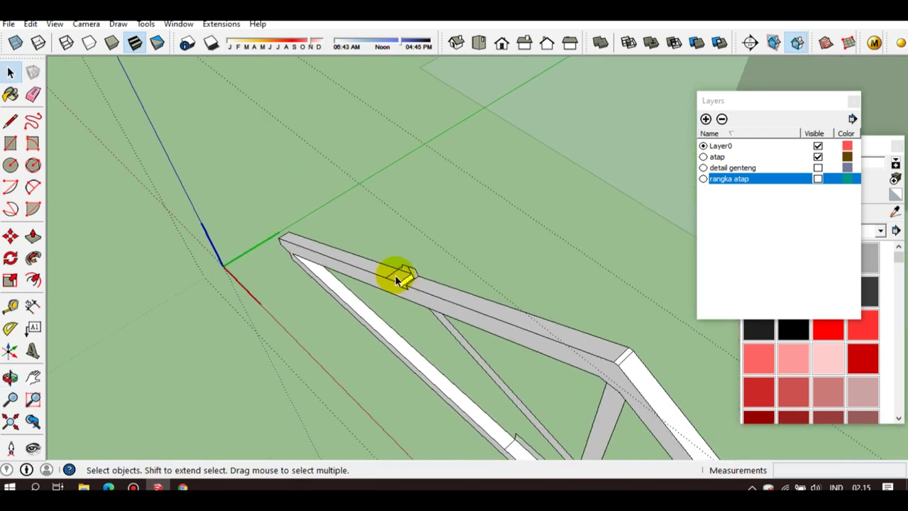
scroll(532, 345, "down", 2)
scroll(425, 276, "up", 2)
scroll(408, 248, "up", 2)
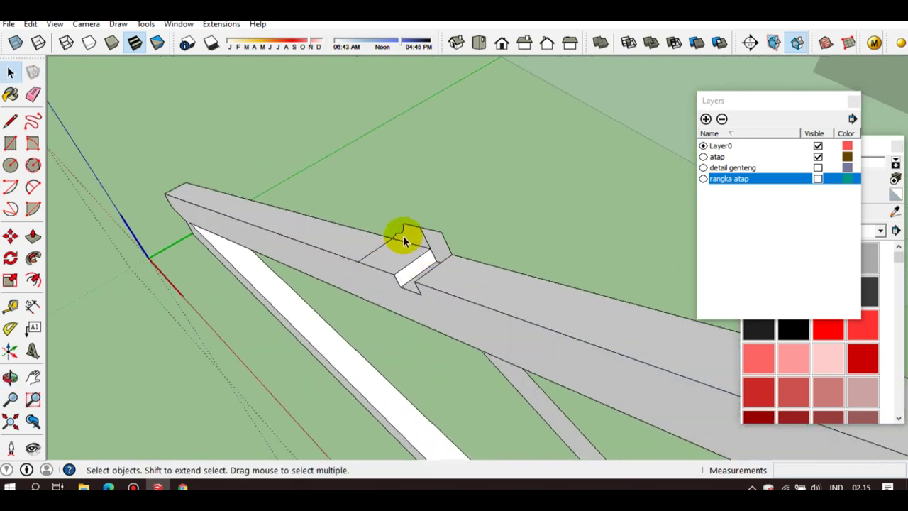
scroll(399, 241, "up", 3)
scroll(426, 277, "down", 2)
scroll(456, 308, "down", 1)
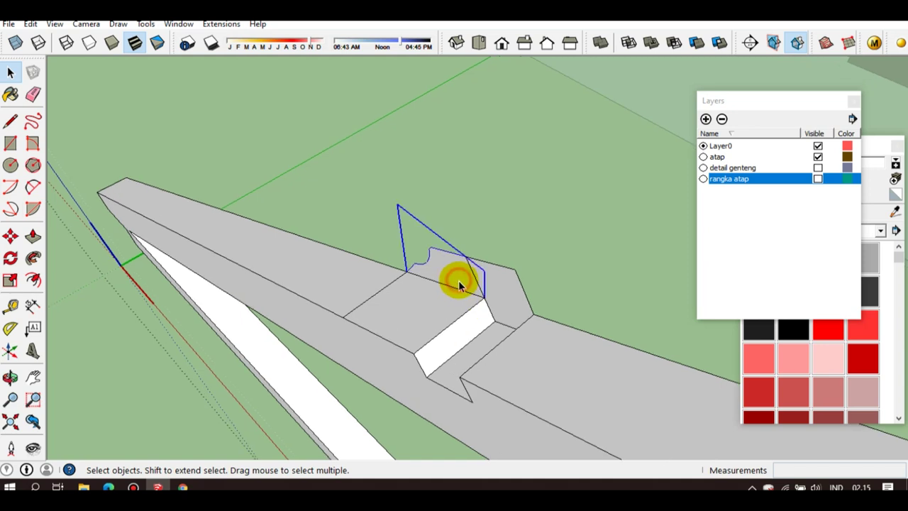
double_click(454, 280)
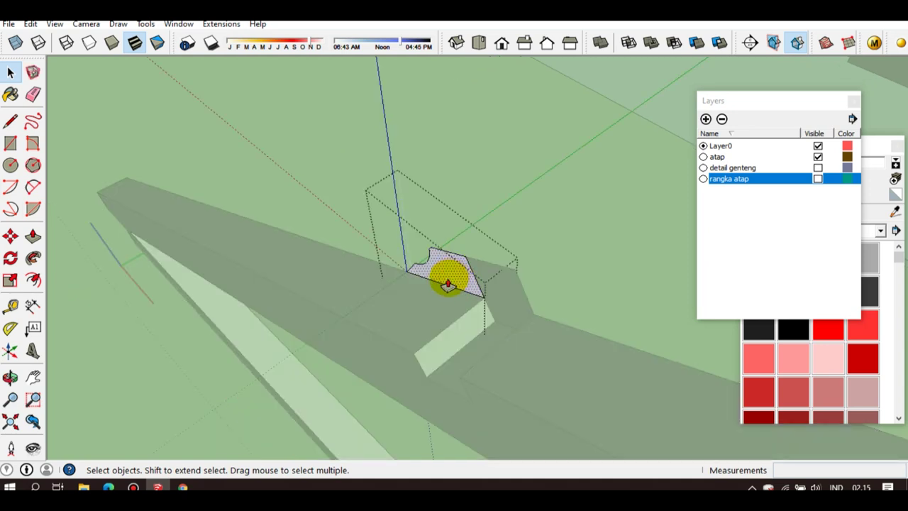
key("p")
left_click_drag(448, 278, 424, 305)
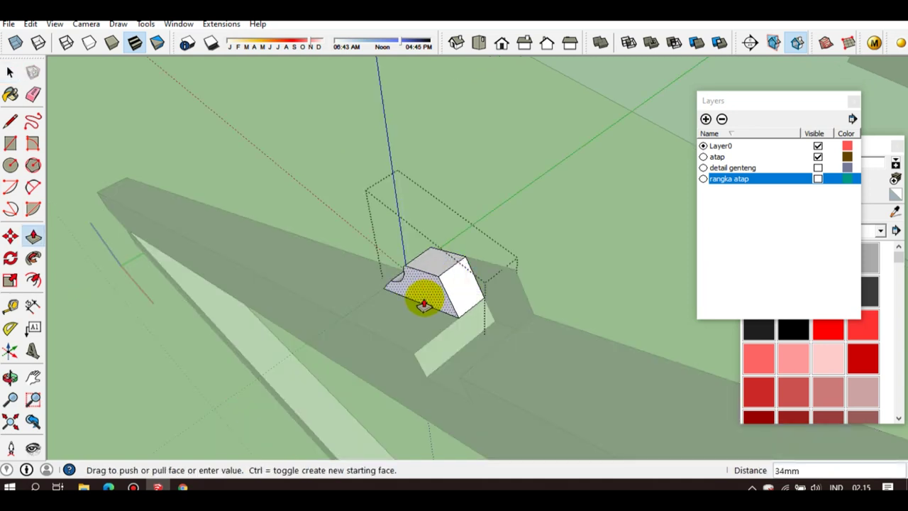
type("70")
key("Return")
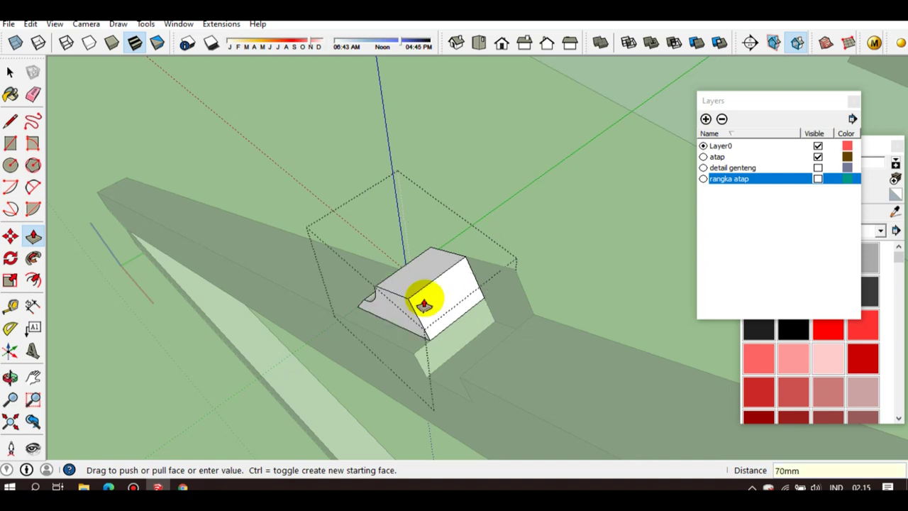
key("space")
left_click(516, 306)
Extrude the other small roof clamp piece out to about 87mm
double_click(512, 307)
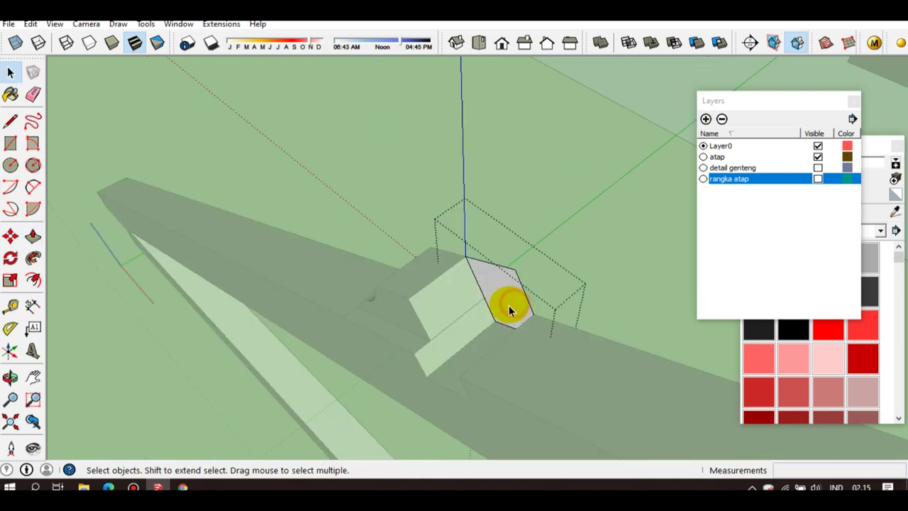
key("p")
left_click_drag(508, 305, 484, 372)
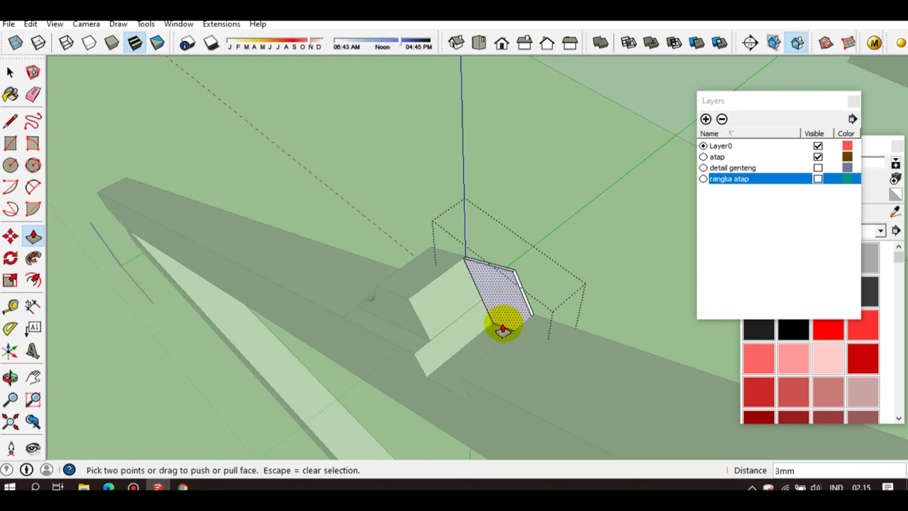
mouse_move(502, 318)
left_mouse_down()
mouse_move(469, 395)
mouse_move(463, 378)
left_mouse_up()
key("space")
scroll(466, 361, "down", 5)
scroll(630, 277, "up", 5)
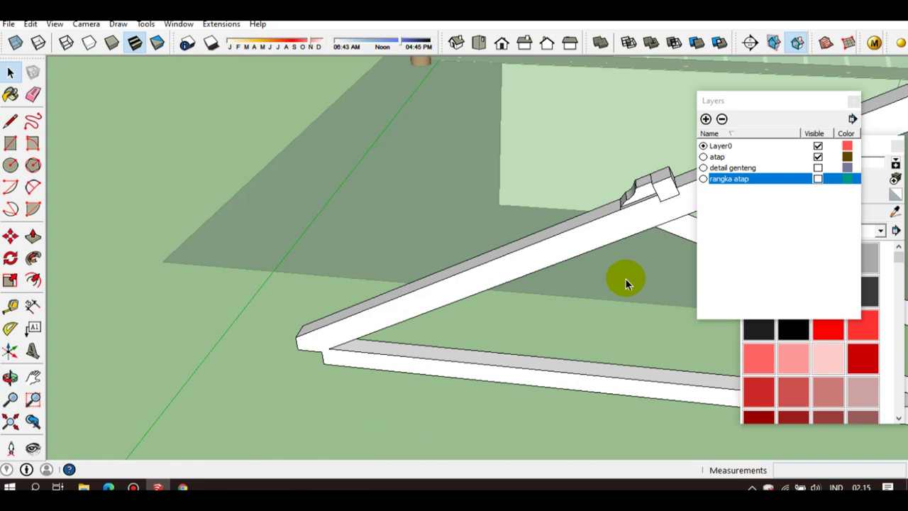
Pull the clamp face at the chord end out to 78mm
mouse_move(629, 278)
middle_mouse_down()
mouse_move(274, 349)
mouse_move(459, 244)
mouse_move(395, 251)
middle_mouse_up()
scroll(341, 252, "up", 3)
scroll(248, 254, "up", 3)
scroll(283, 246, "up", 3)
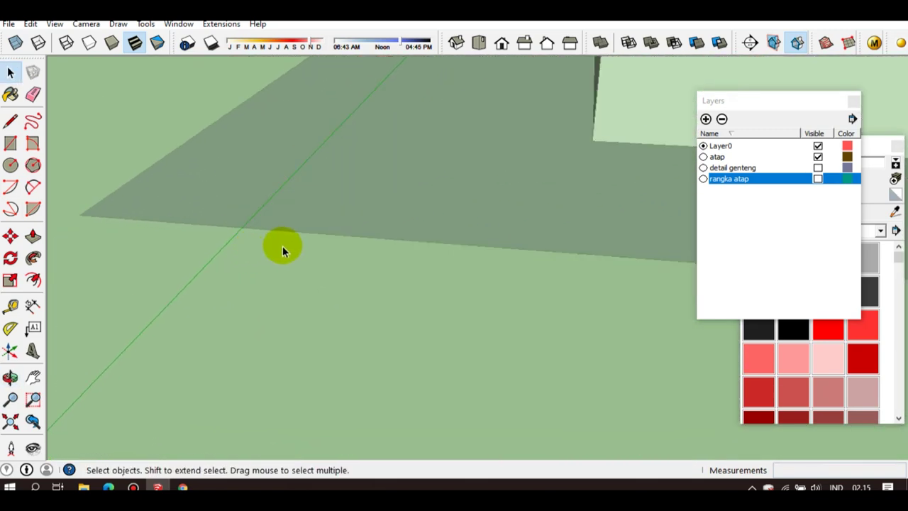
scroll(282, 246, "down", 3)
mouse_move(314, 237)
middle_mouse_down()
mouse_move(405, 213)
mouse_move(365, 274)
mouse_move(366, 238)
mouse_move(313, 303)
middle_mouse_up()
double_click(313, 304)
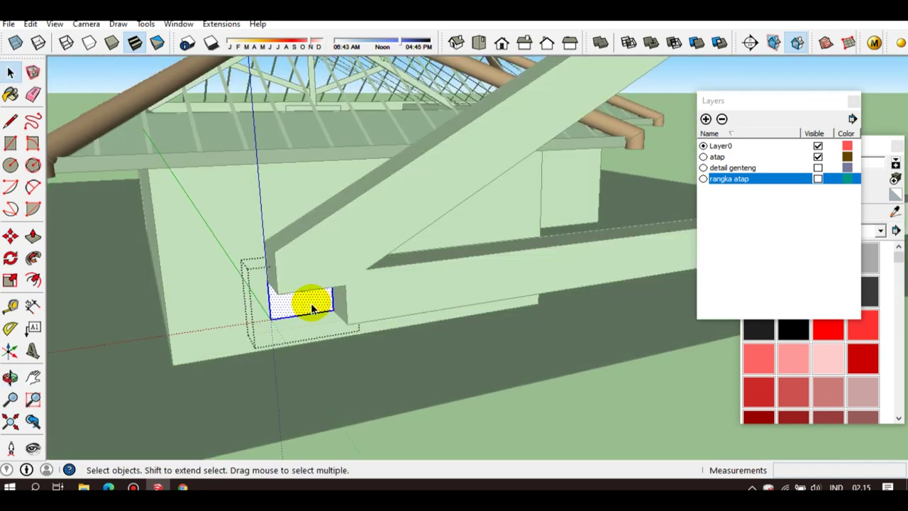
key("p")
left_click_drag(309, 305, 348, 293)
key("space")
Extrude the slanted clamp face by 90mm
mouse_move(334, 304)
middle_mouse_down()
mouse_move(369, 308)
mouse_move(63, 394)
mouse_move(466, 284)
middle_mouse_up()
scroll(487, 253, "up", 2)
scroll(475, 259, "up", 2)
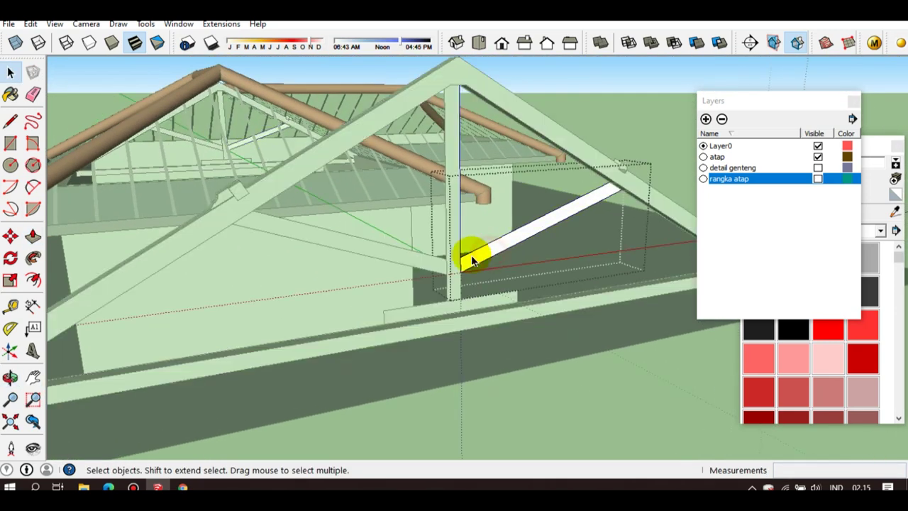
key("p")
left_click_drag(472, 260, 366, 333)
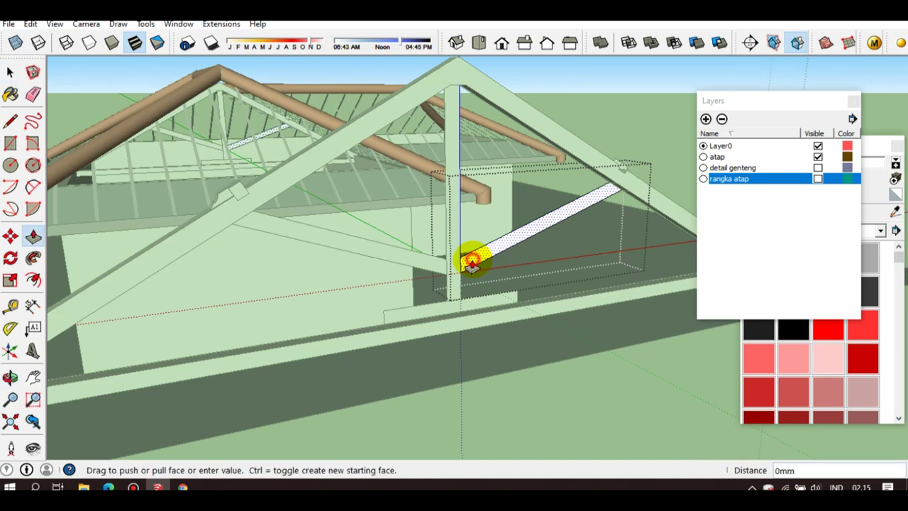
key("space")
scroll(412, 284, "up", 3)
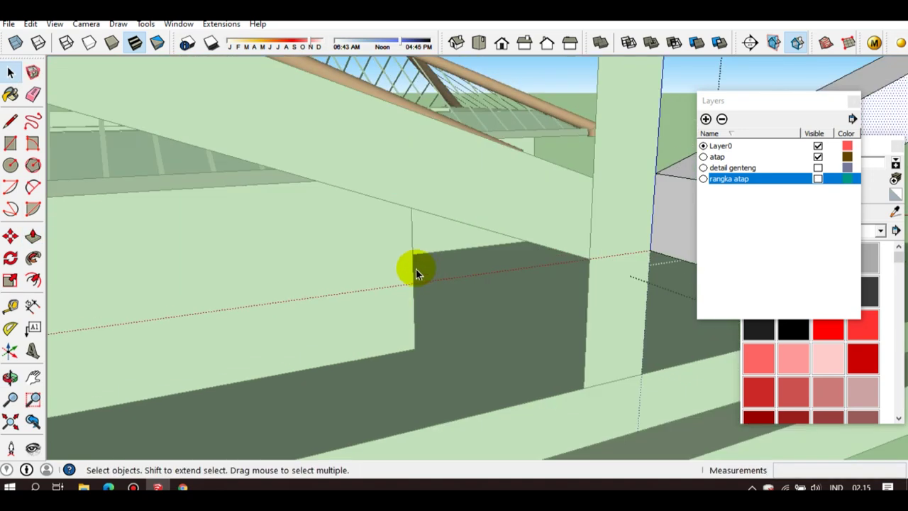
scroll(440, 262, "down", 2)
Pull the diagonal brace's end face out until it meets the king post
left_click(452, 250)
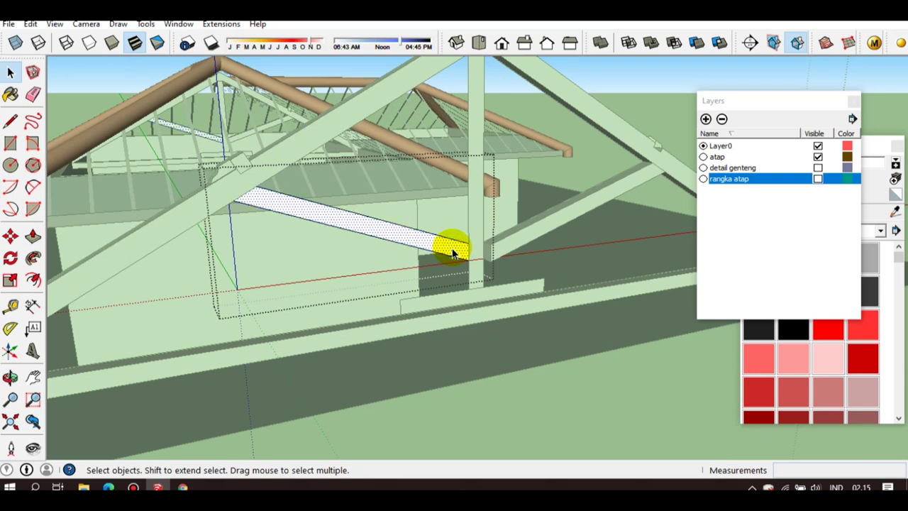
left_click_drag(452, 252, 371, 326)
key("space")
mouse_move(436, 304)
middle_mouse_down()
mouse_move(487, 252)
mouse_move(330, 308)
mouse_move(315, 292)
middle_mouse_up()
scroll(317, 284, "up", 2)
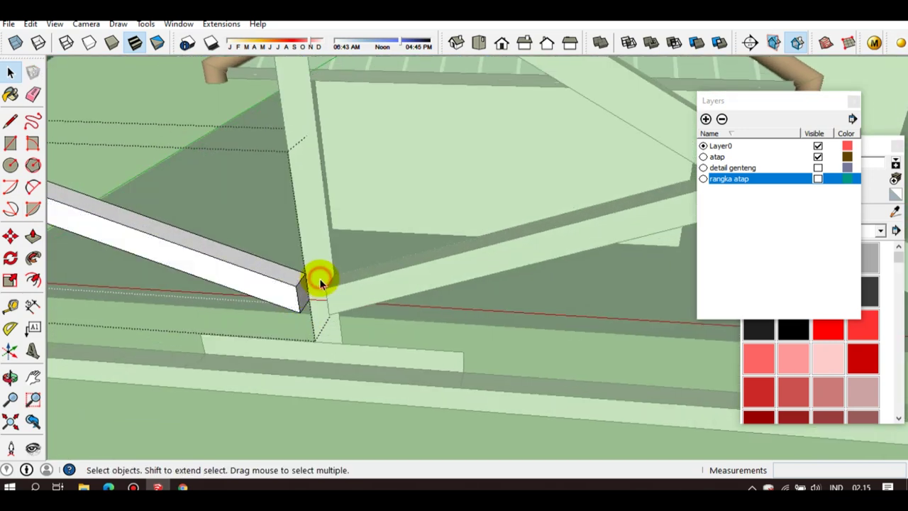
key("F1")
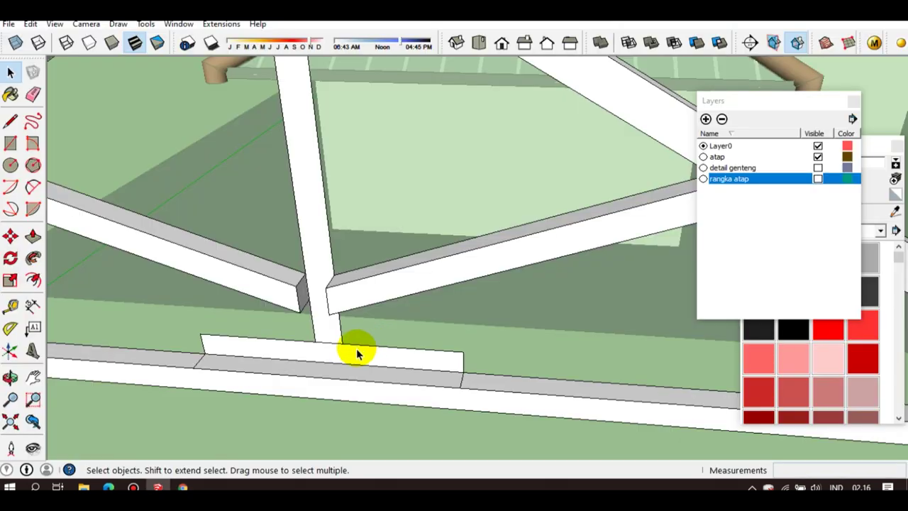
scroll(341, 333, "up", 2)
scroll(312, 284, "up", 2)
scroll(300, 249, "up", 2)
left_click(320, 227)
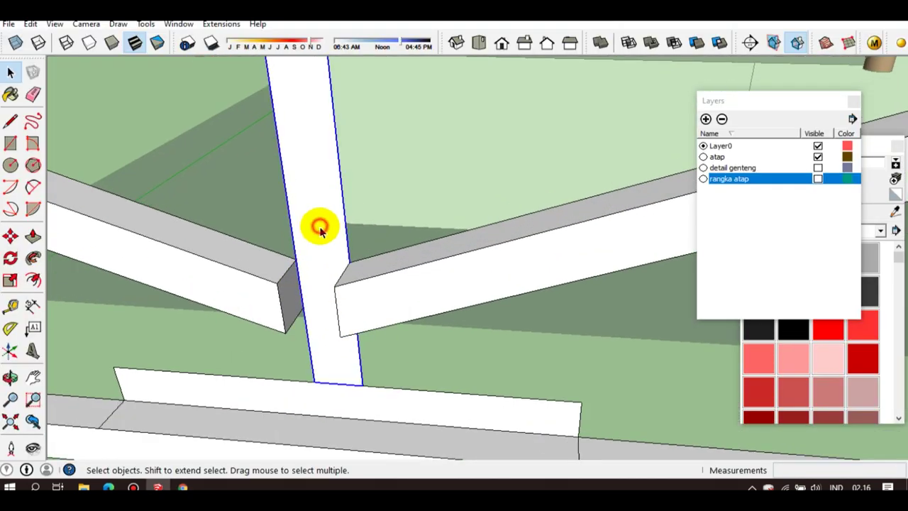
Lengthen the king post by pulling its end face
double_click(320, 237)
left_click(320, 237)
key("p")
left_click_drag(320, 237, 337, 292)
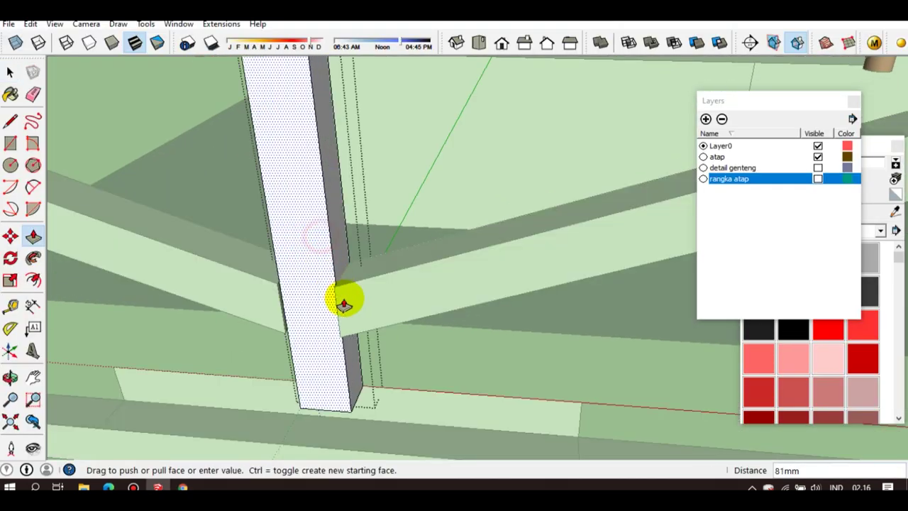
scroll(369, 327, "down", 3)
scroll(426, 369, "down", 3)
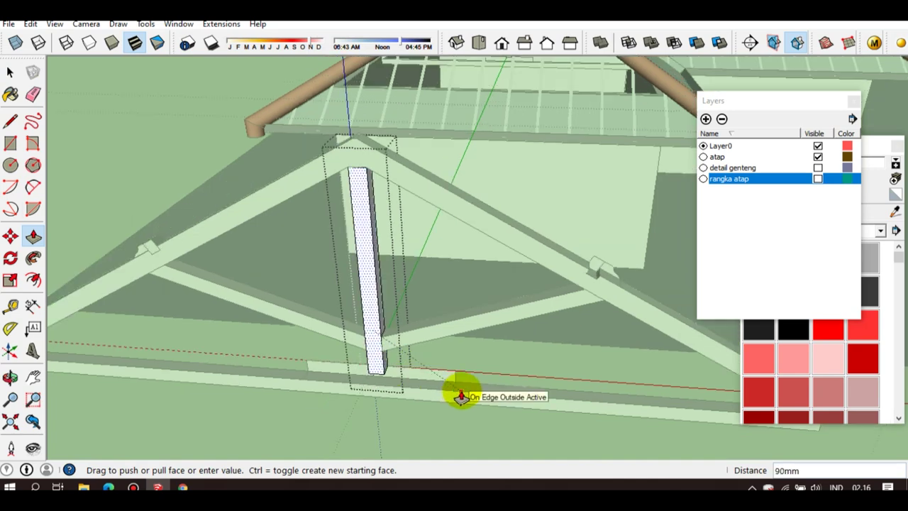
left_click_drag(461, 396, 442, 386)
key("space")
scroll(422, 373, "up", 2)
scroll(422, 372, "up", 2)
scroll(425, 374, "up", 2)
Extrude the face at the king post base into a 90mm block
left_click(425, 378)
key("p")
left_click_drag(425, 376, 539, 407)
key("space")
scroll(437, 381, "down", 3)
scroll(447, 374, "down", 2)
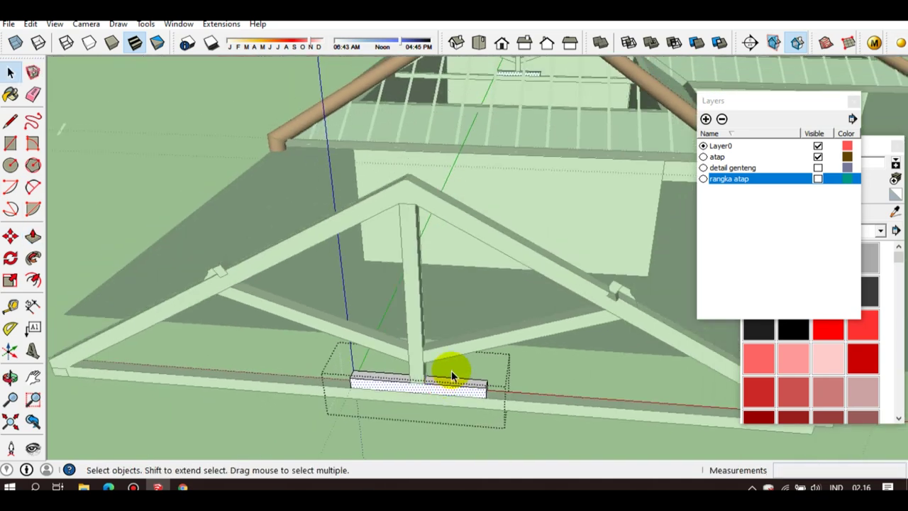
scroll(418, 341, "down", 2)
Extrude the small face at the truss's right end into a block
middle_click_drag(418, 340, 699, 357)
scroll(681, 369, "up", 5)
mouse_move(662, 383)
middle_mouse_down("shift")
mouse_move(550, 320)
mouse_move(541, 329)
middle_mouse_up("shift")
scroll(550, 321, "up", 2)
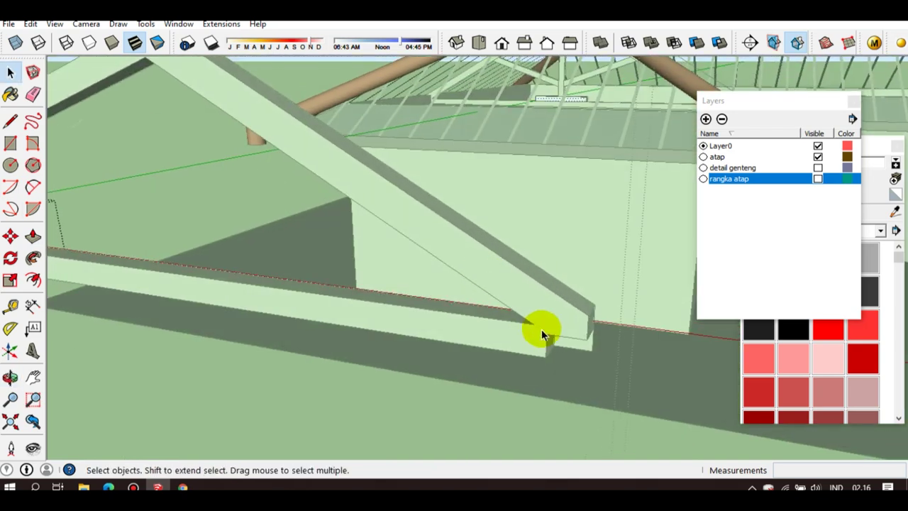
scroll(565, 340, "up", 2)
scroll(566, 341, "up", 2)
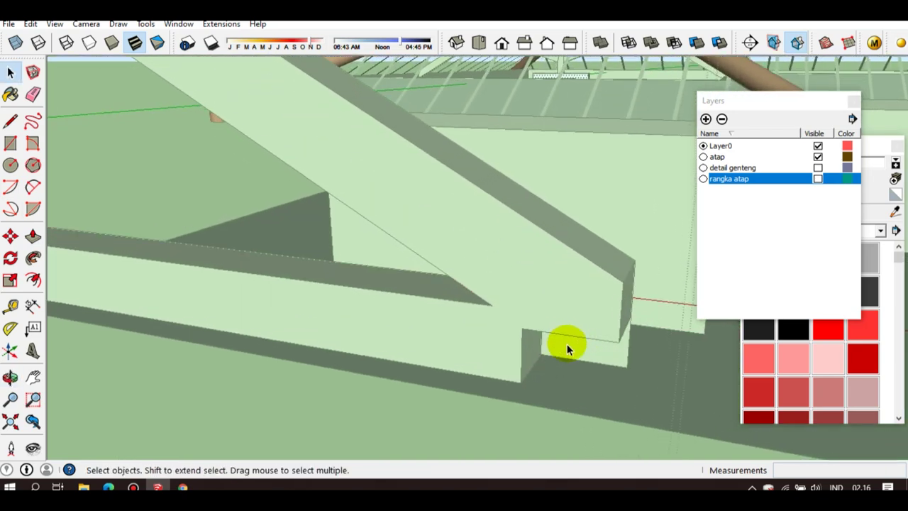
scroll(567, 344, "up", 2)
left_click(568, 345)
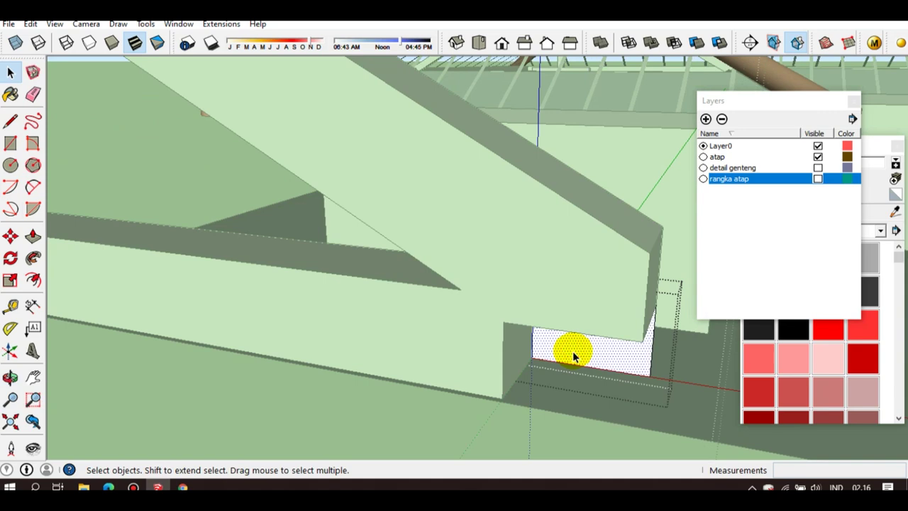
key("p")
left_click(573, 351)
left_click(501, 324)
key("space")
Extrude the wedge block where the brace meets the rafter
mouse_move(522, 345)
middle_mouse_down()
mouse_move(508, 329)
mouse_move(281, 220)
mouse_move(331, 300)
mouse_move(336, 284)
middle_mouse_up()
double_click(341, 284)
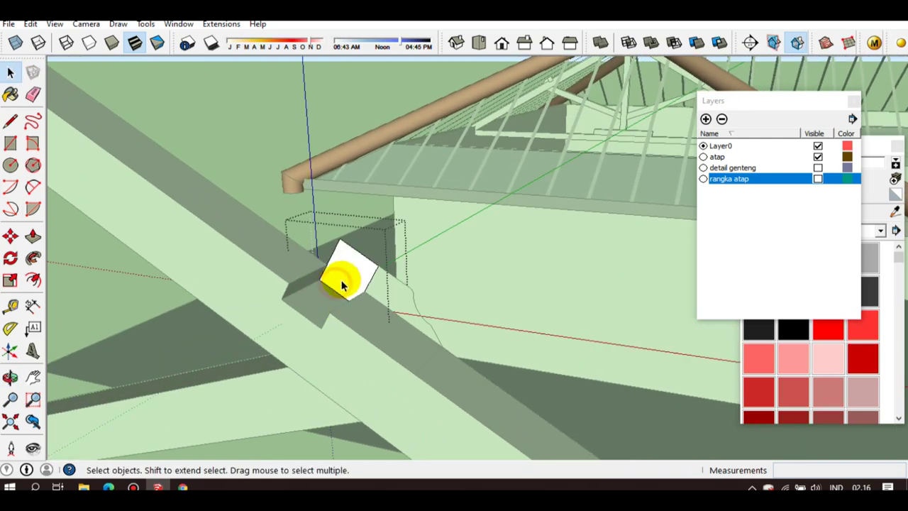
left_click_drag(342, 284, 333, 319)
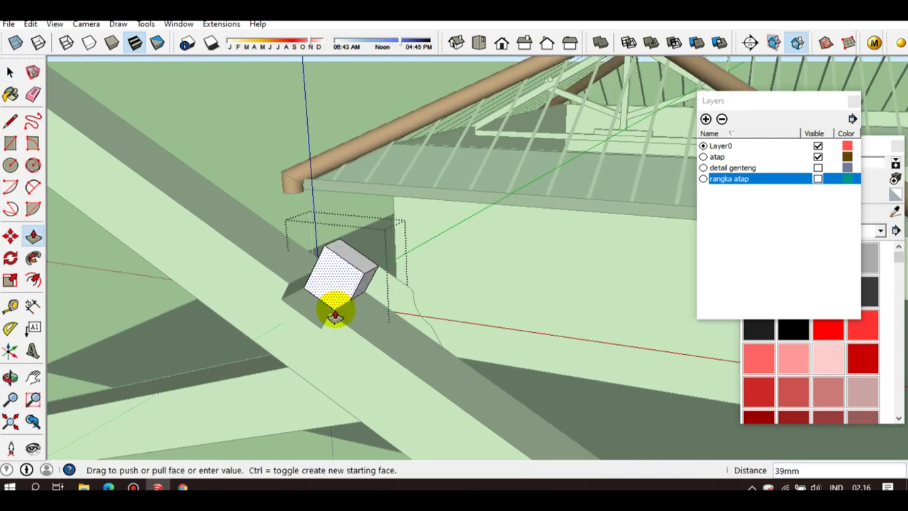
key("space")
key("ctrl+z")
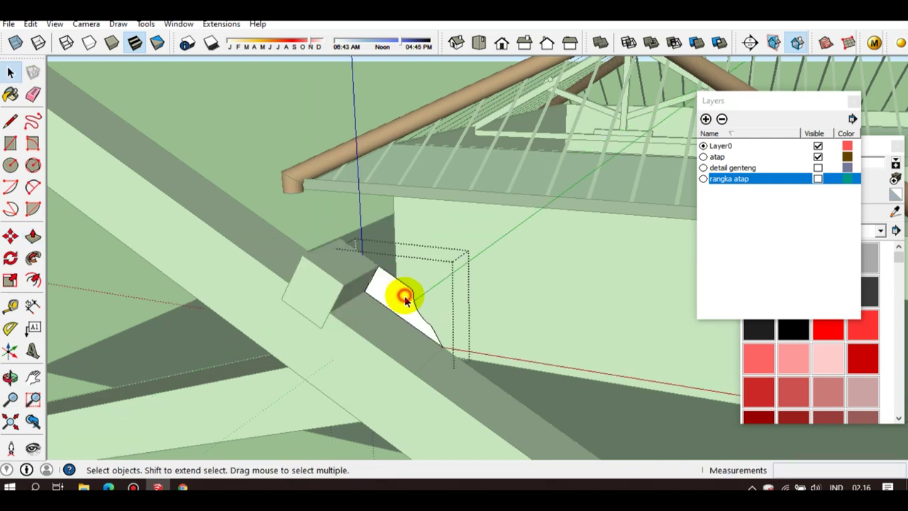
key("p")
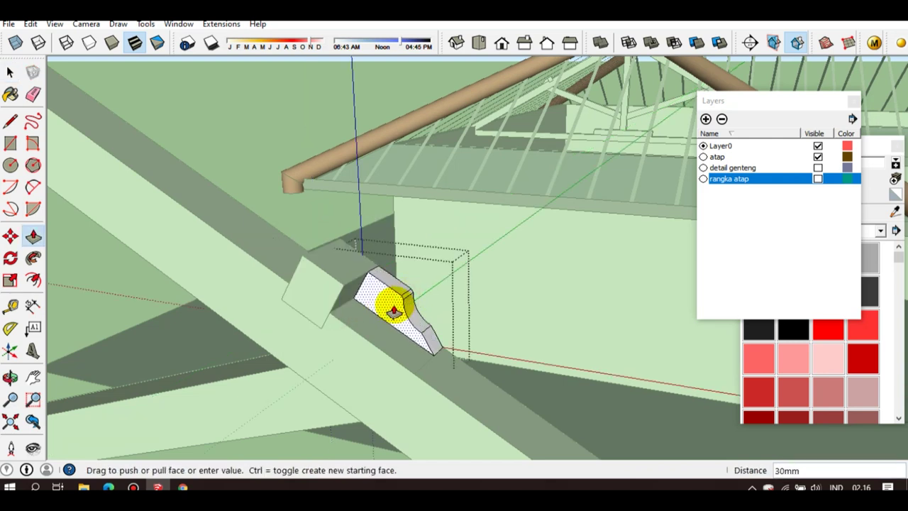
left_click(393, 311)
key("space")
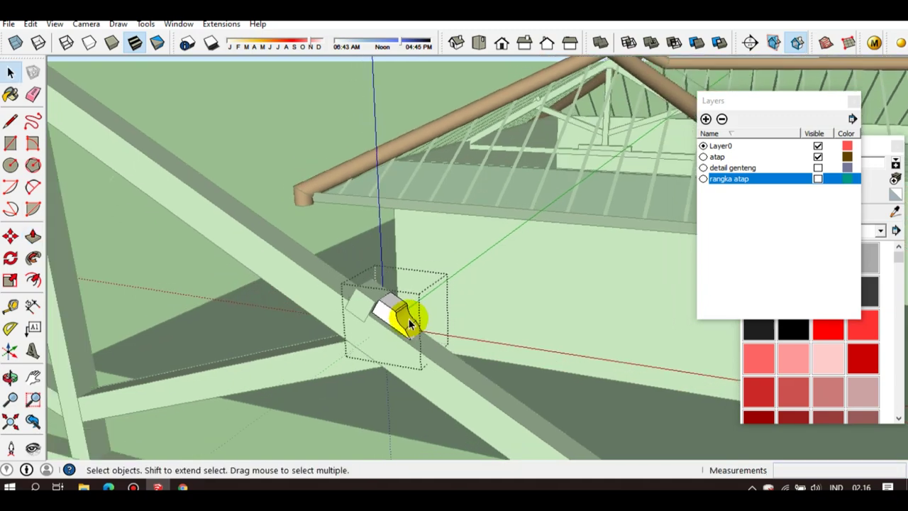
scroll(383, 323, "down", 5)
mouse_move(369, 333)
middle_mouse_down()
mouse_move(274, 364)
mouse_move(348, 345)
mouse_move(335, 380)
mouse_move(431, 362)
mouse_move(487, 305)
mouse_move(405, 300)
mouse_move(295, 356)
mouse_move(294, 381)
mouse_move(320, 335)
mouse_move(318, 365)
mouse_move(399, 356)
mouse_move(300, 364)
middle_mouse_up()
Draw a rectangle on the king post side and paint it hatched grey
scroll(312, 349, "up", 5)
scroll(308, 355, "down", 5)
scroll(247, 374, "up", 3)
mouse_move(247, 375)
middle_mouse_down()
mouse_move(454, 361)
mouse_move(176, 412)
mouse_move(269, 371)
mouse_move(240, 376)
mouse_move(265, 365)
middle_mouse_up()
scroll(298, 376, "down", 3)
scroll(267, 376, "up", 3)
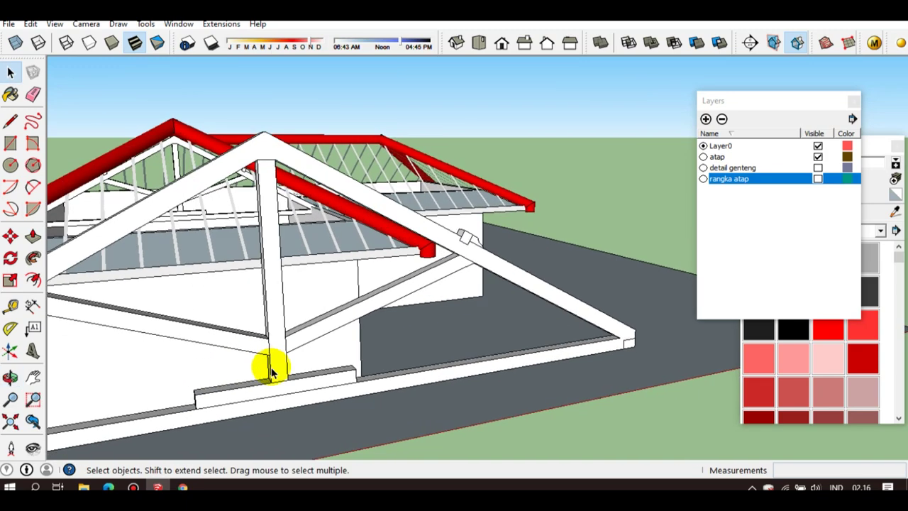
scroll(269, 363, "up", 2)
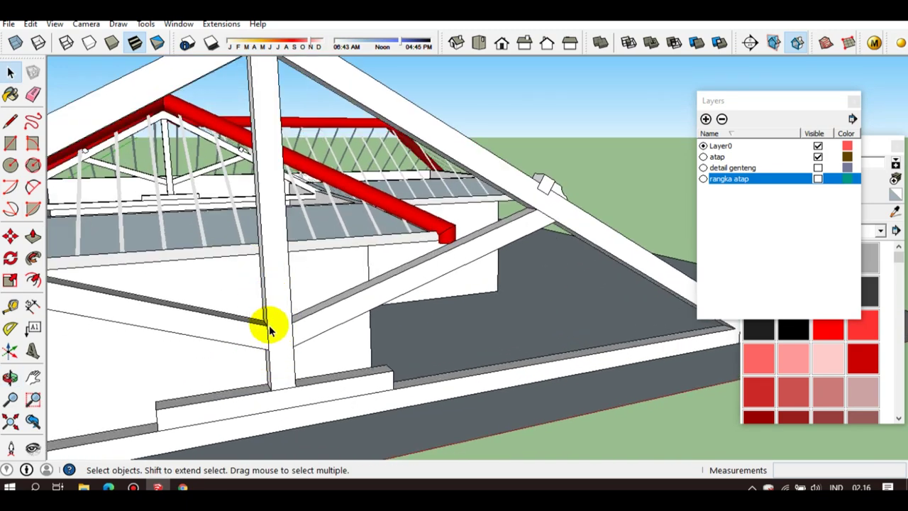
middle_click_drag(272, 304, 396, 260)
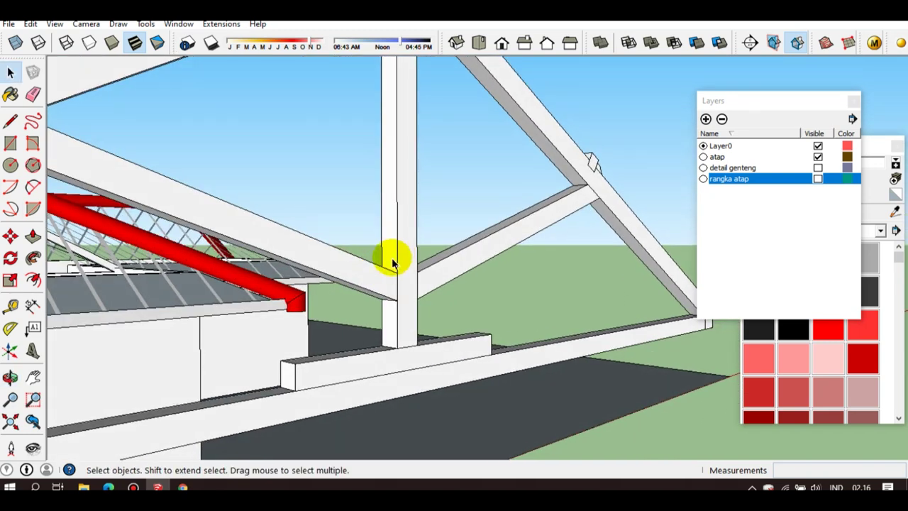
key("r")
left_click(383, 342)
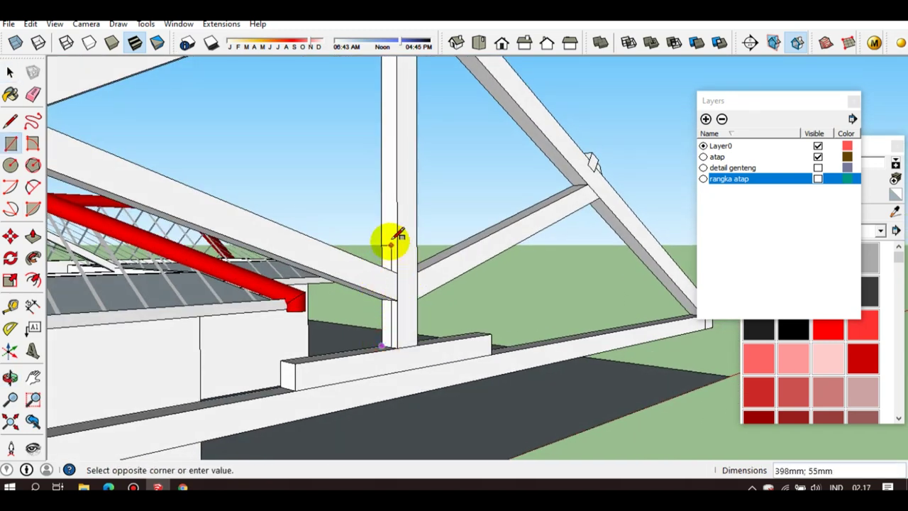
left_click(395, 224)
key("b")
scroll(398, 238, "up", 2)
left_click(391, 250)
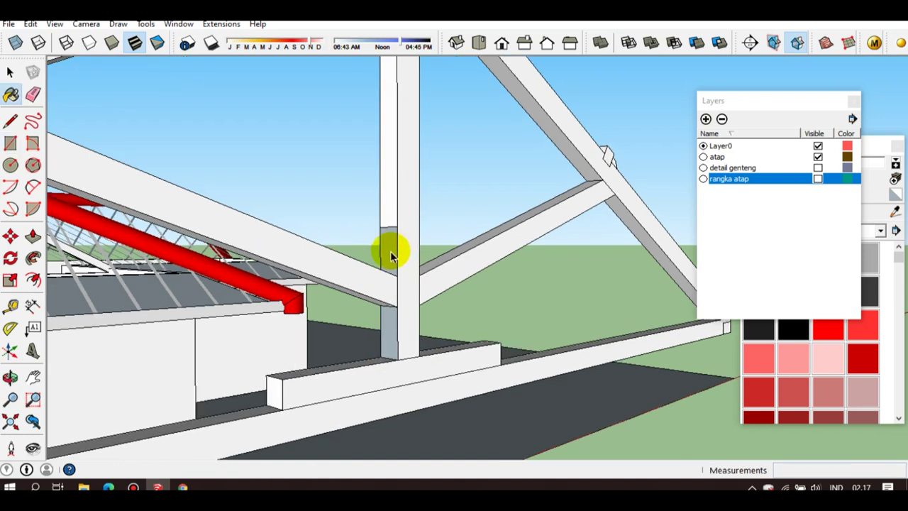
key("space")
Extrude the rectangle 100 thick, then undo that extrusion
key("p")
left_click(385, 259)
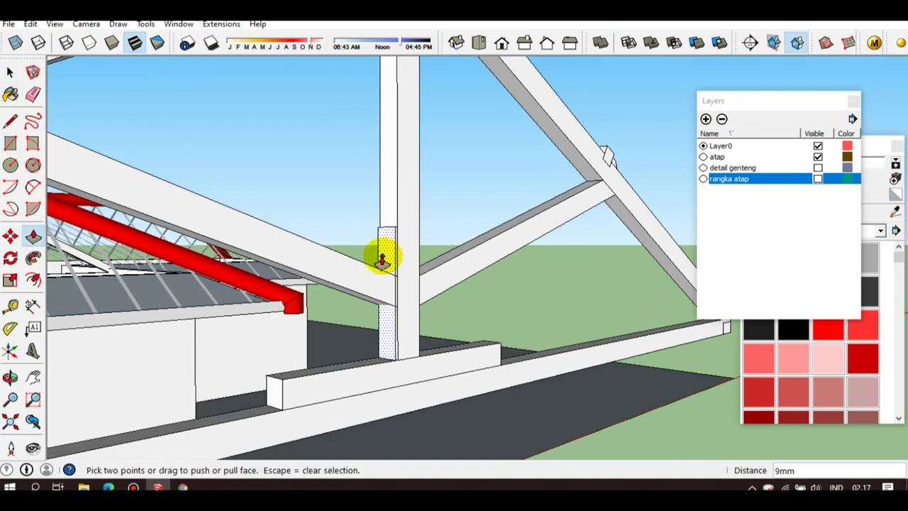
left_click(385, 259)
type("100")
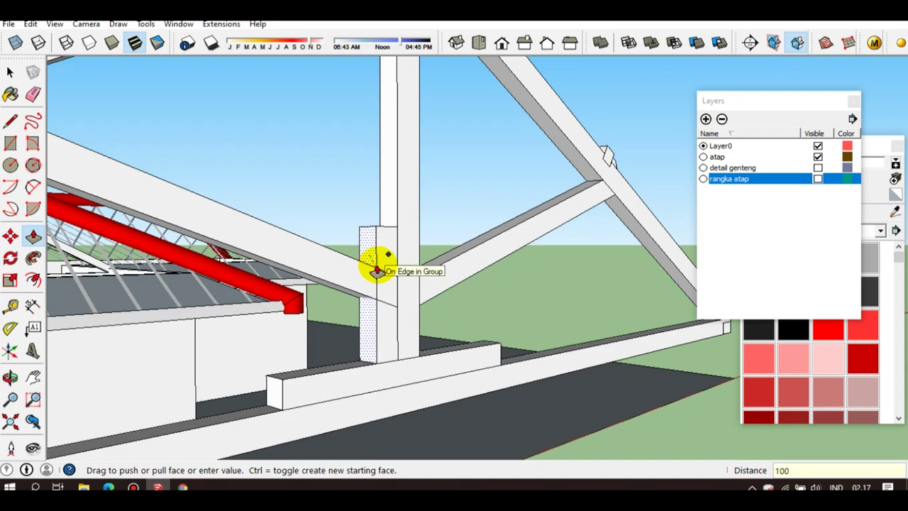
key("Return")
key("space")
middle_click_drag(411, 284, 376, 349)
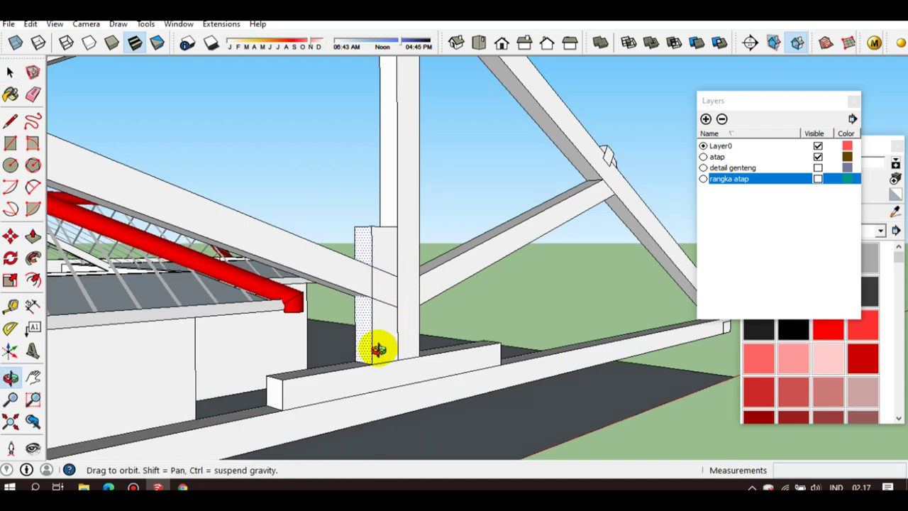
key("ctrl+z")
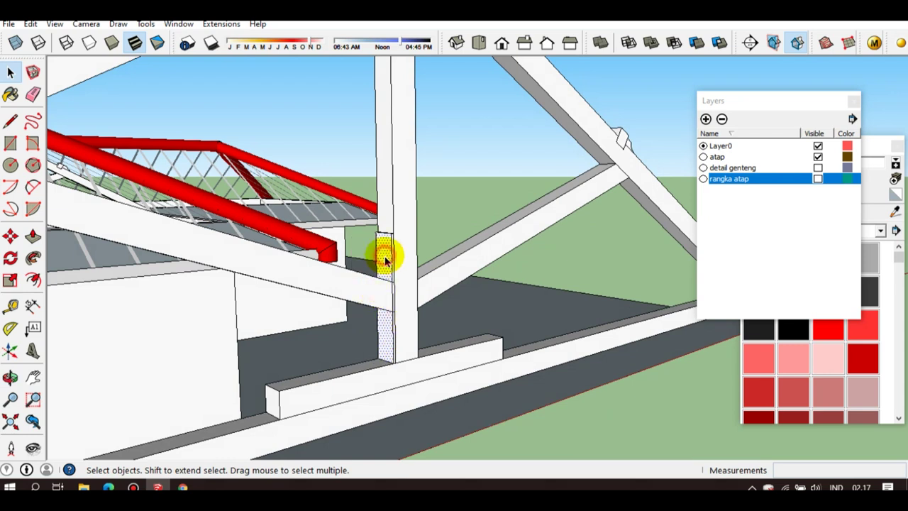
Push/Pull the rectangle out to a 60-thick clamp plate
left_click(385, 261)
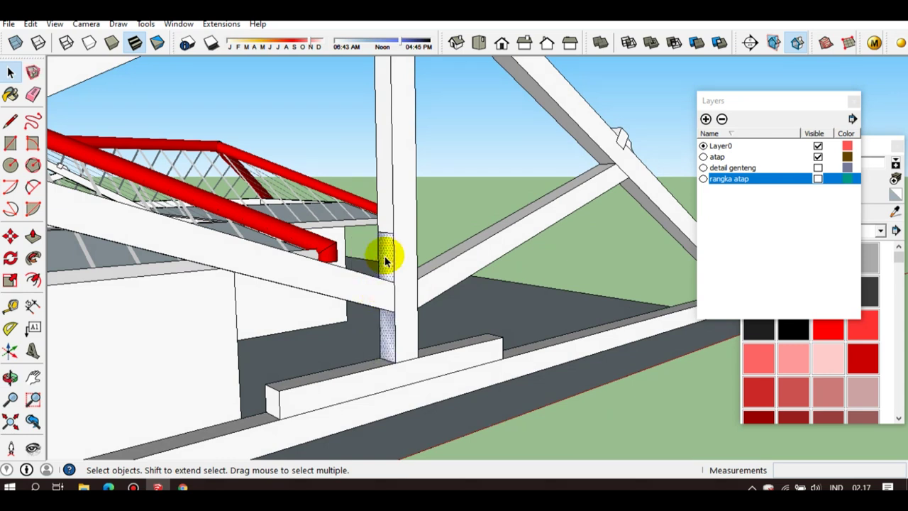
key("p")
left_click(385, 257)
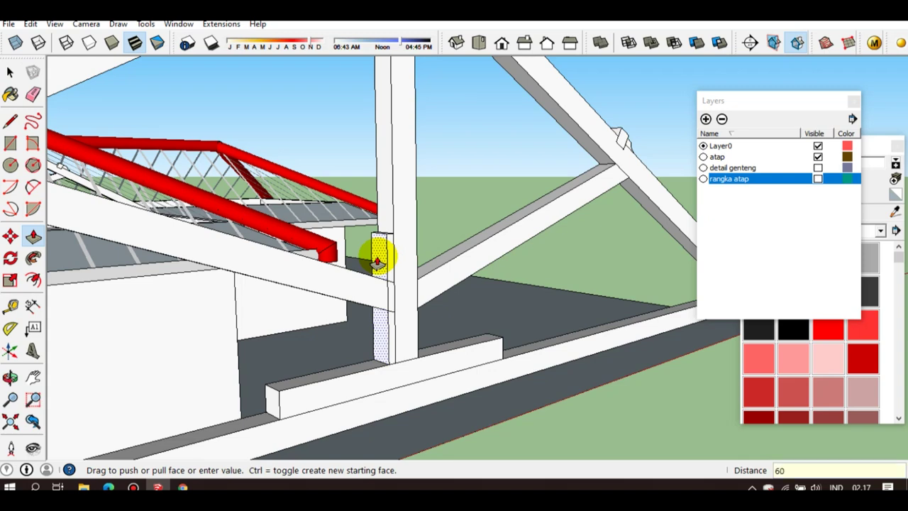
key("Return")
key("space")
mouse_move(415, 310)
middle_mouse_down()
mouse_move(279, 371)
mouse_move(395, 291)
middle_mouse_up()
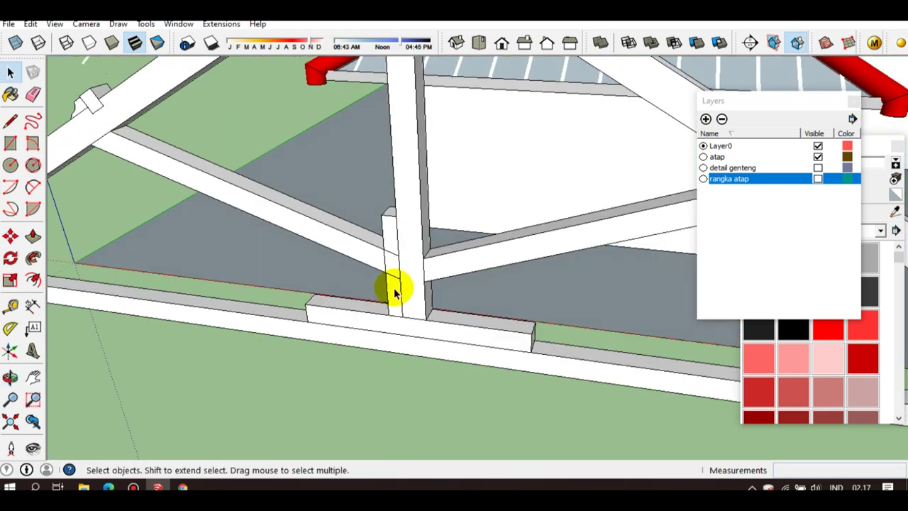
Turn the new clamp plate into a group
scroll(387, 266, "up", 1)
left_click(377, 241)
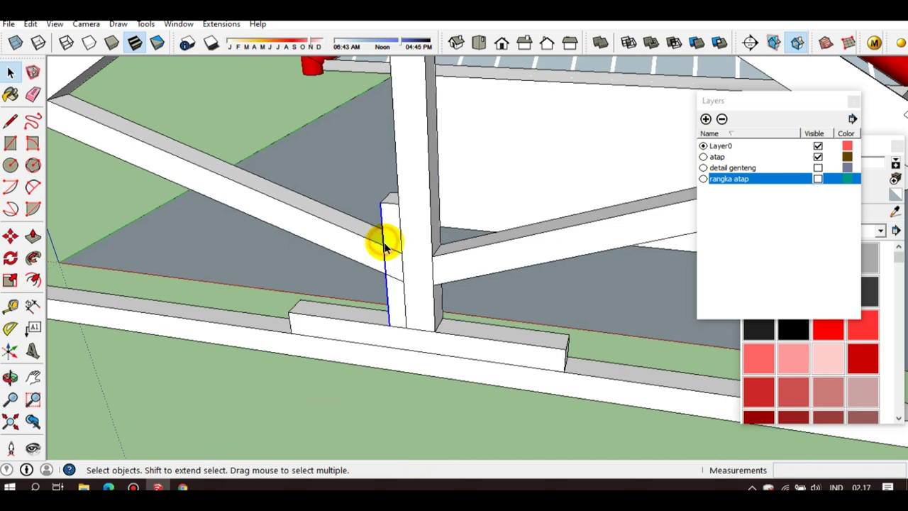
right_click(399, 310)
left_click(443, 207)
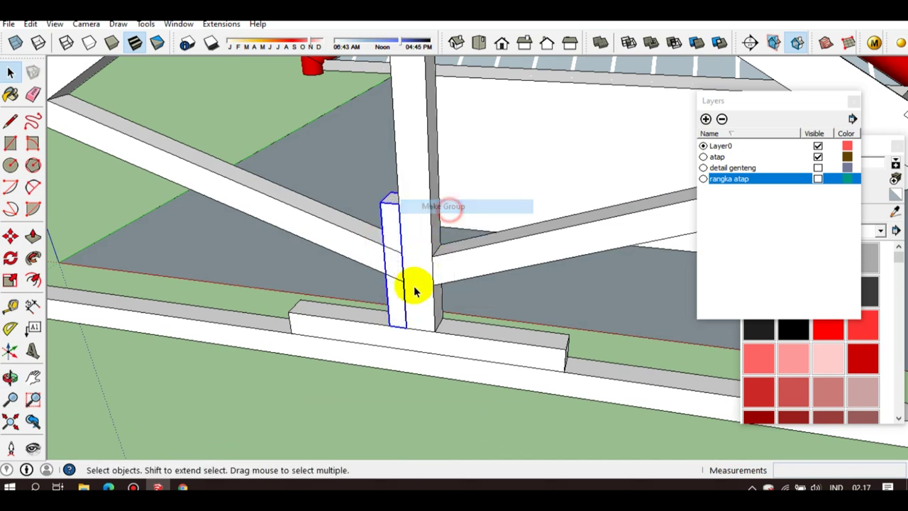
Copy the clamp plate to the king post's opposite side
key("m")
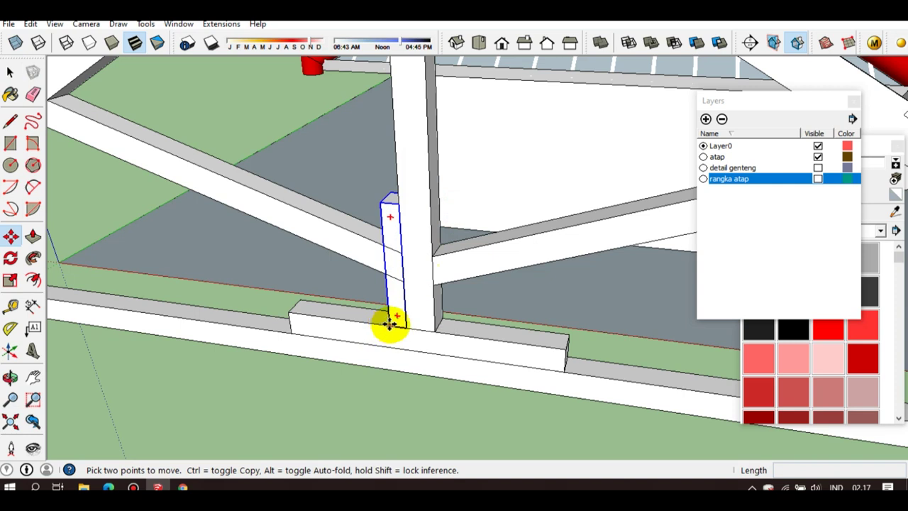
left_click(390, 324)
key("ctrl")
left_click(432, 330)
key("space")
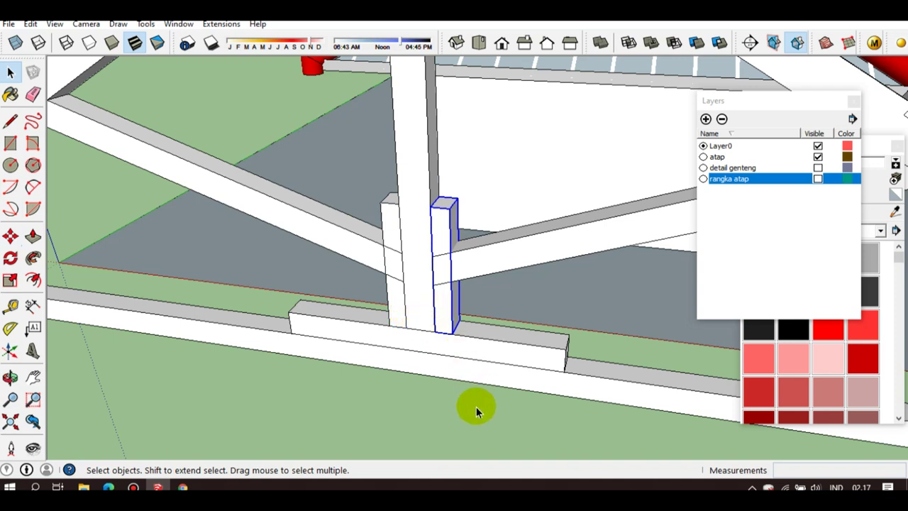
left_click(462, 269)
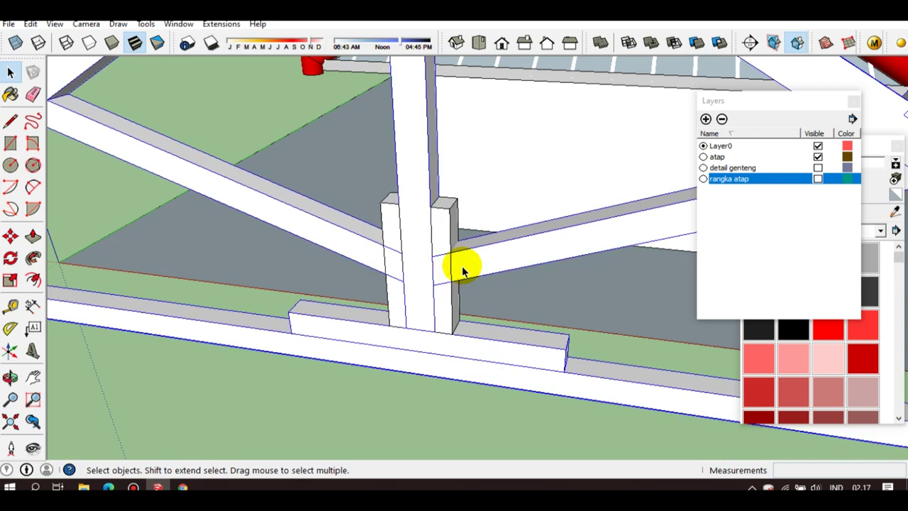
left_click(461, 269)
scroll(461, 274, "down", 2)
scroll(461, 280, "down", 3)
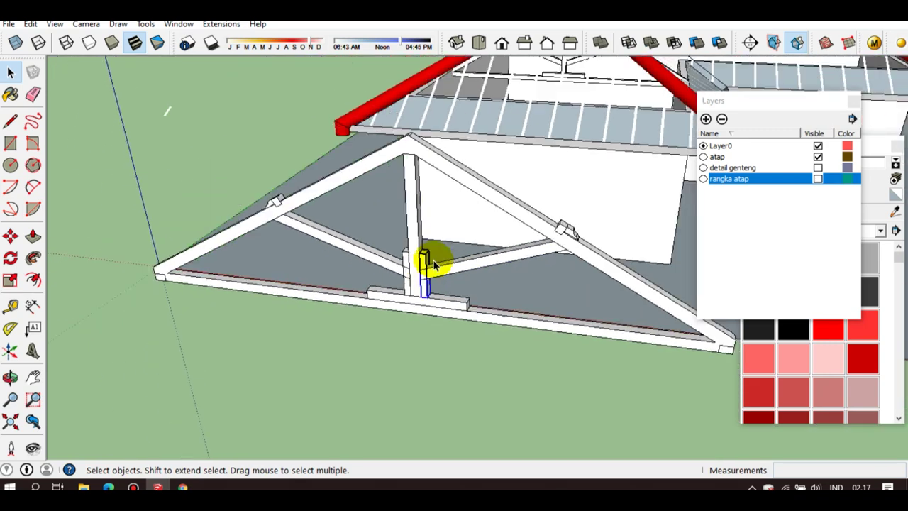
scroll(459, 287, "down", 2)
scroll(460, 287, "down", 3)
mouse_move(486, 280)
middle_mouse_down()
mouse_move(395, 290)
mouse_move(355, 270)
mouse_move(474, 270)
middle_mouse_up()
middle_click_drag(573, 248, 447, 291)
scroll(506, 223, "up", 2)
scroll(509, 215, "up", 2)
mouse_move(509, 215)
middle_mouse_down()
mouse_move(544, 176)
mouse_move(632, 178)
mouse_move(550, 217)
mouse_move(518, 248)
middle_mouse_up()
scroll(492, 284, "down", 3)
scroll(278, 348, "down", 2)
scroll(151, 354, "up", 1)
mouse_move(152, 354)
middle_mouse_down()
mouse_move(219, 329)
mouse_move(294, 322)
middle_mouse_up()
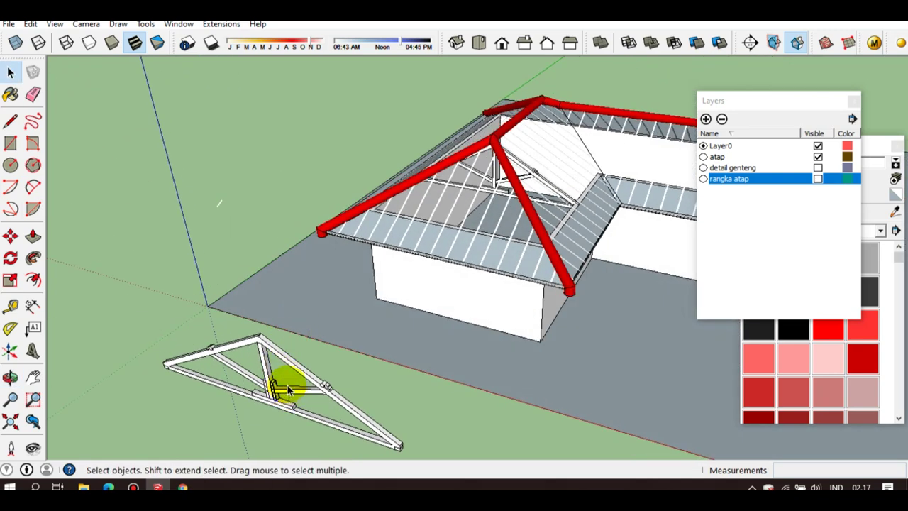
scroll(280, 345, "up", 2)
scroll(318, 366, "down", 2)
mouse_move(318, 367)
middle_mouse_down()
mouse_move(344, 334)
mouse_move(366, 346)
mouse_move(338, 364)
middle_mouse_up()
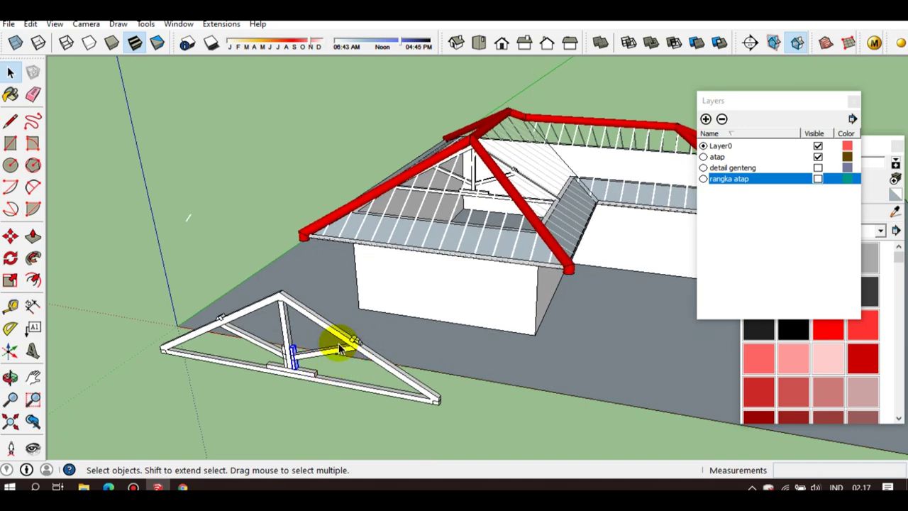
middle_click_drag(348, 346, 356, 338)
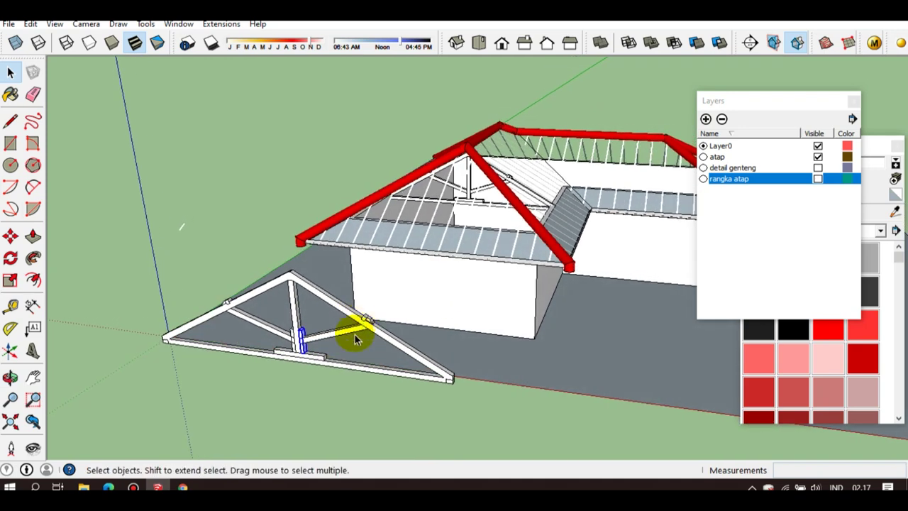
scroll(333, 337, "up", 2)
scroll(333, 337, "down", 1)
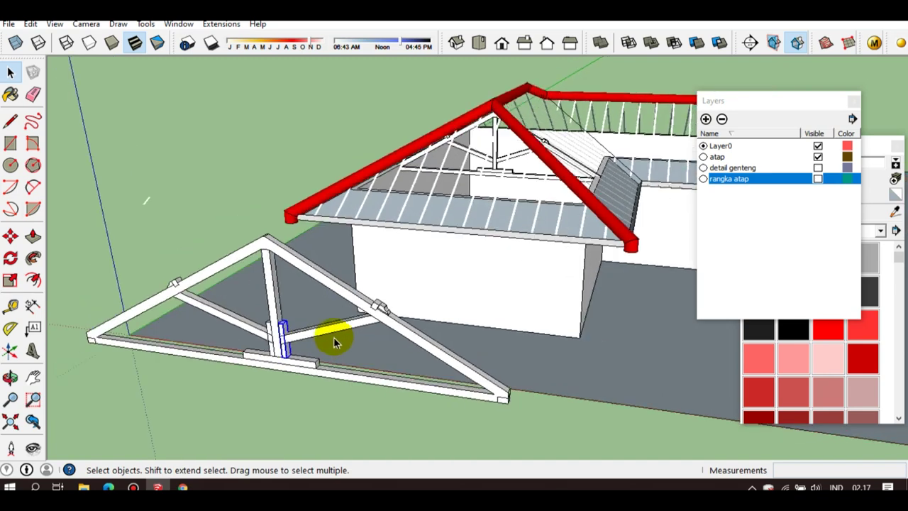
scroll(334, 337, "down", 1)
scroll(276, 299, "up", 2)
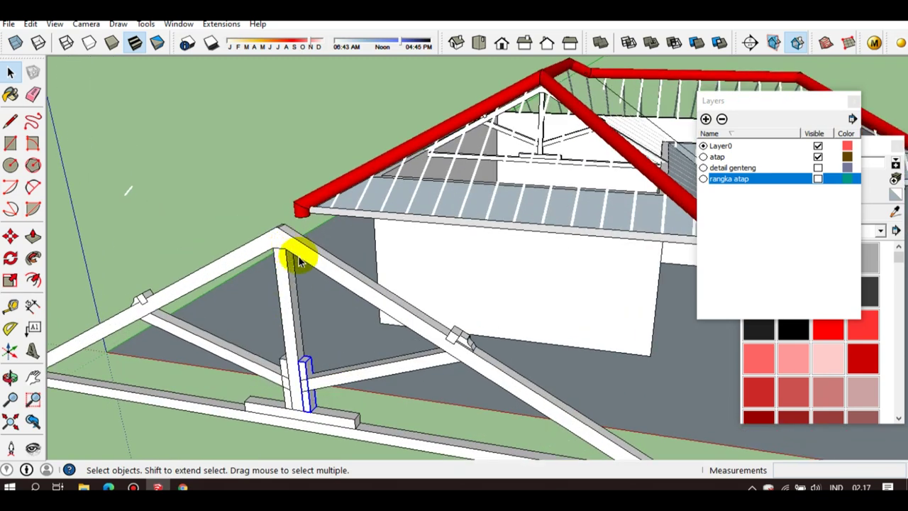
scroll(298, 255, "down", 3)
mouse_move(348, 320)
middle_mouse_down()
mouse_move(283, 365)
mouse_move(324, 371)
middle_mouse_up()
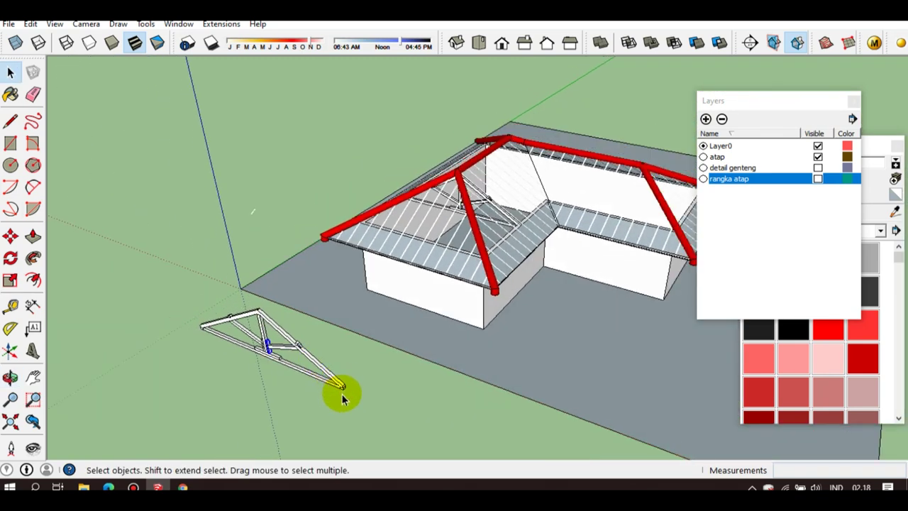
left_click_drag(254, 348, 204, 315)
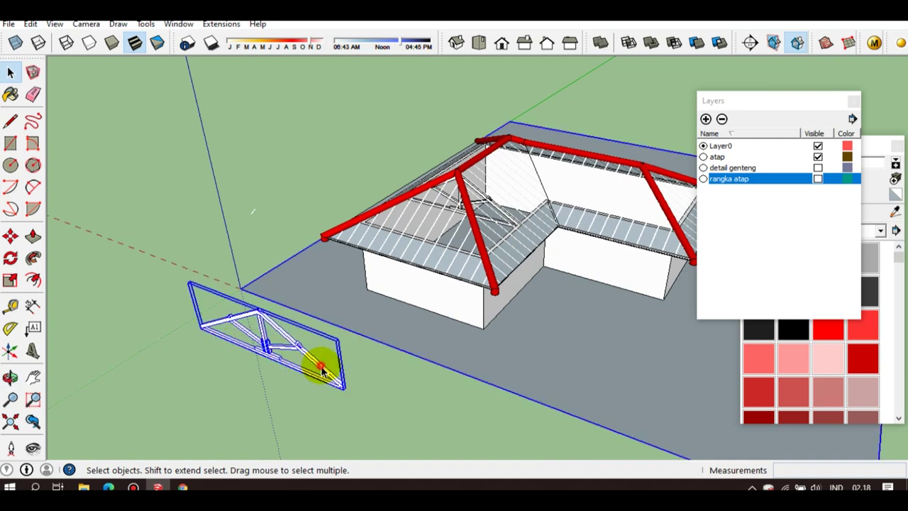
middle_click_drag(321, 364, 274, 371)
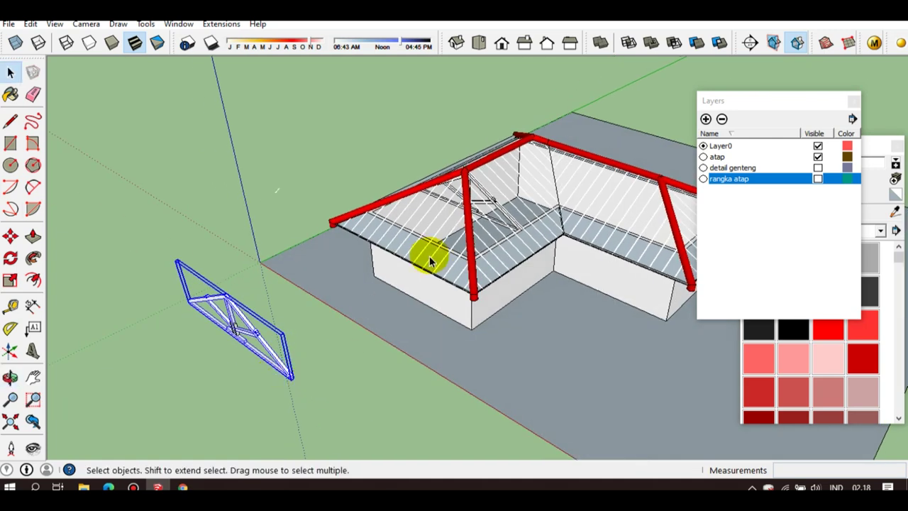
scroll(496, 202, "up", 2)
scroll(507, 205, "up", 2)
scroll(507, 207, "down", 2)
mouse_move(507, 207)
middle_mouse_down()
mouse_move(474, 297)
mouse_move(446, 304)
middle_mouse_up()
scroll(518, 196, "up", 2)
scroll(482, 286, "up", 2)
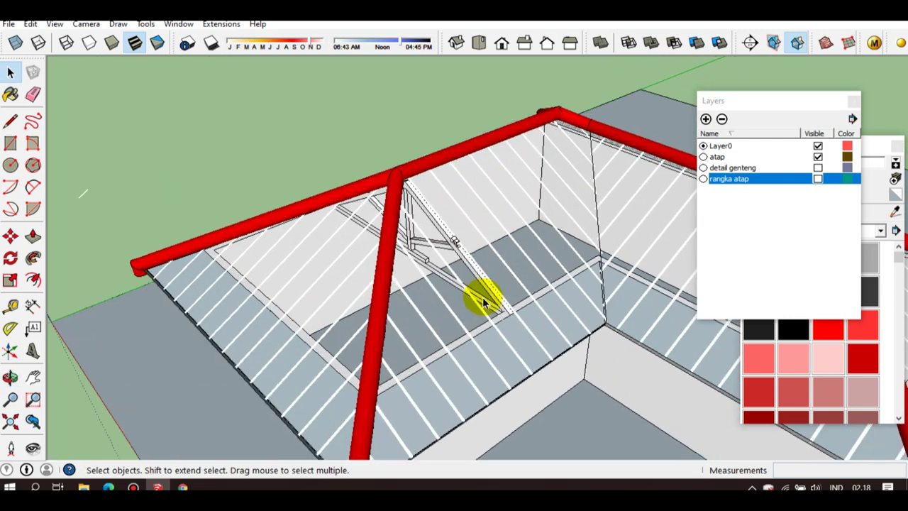
scroll(487, 290, "up", 2)
scroll(487, 298, "up", 3)
mouse_move(487, 295)
middle_mouse_down()
mouse_move(494, 288)
mouse_move(494, 303)
middle_mouse_up()
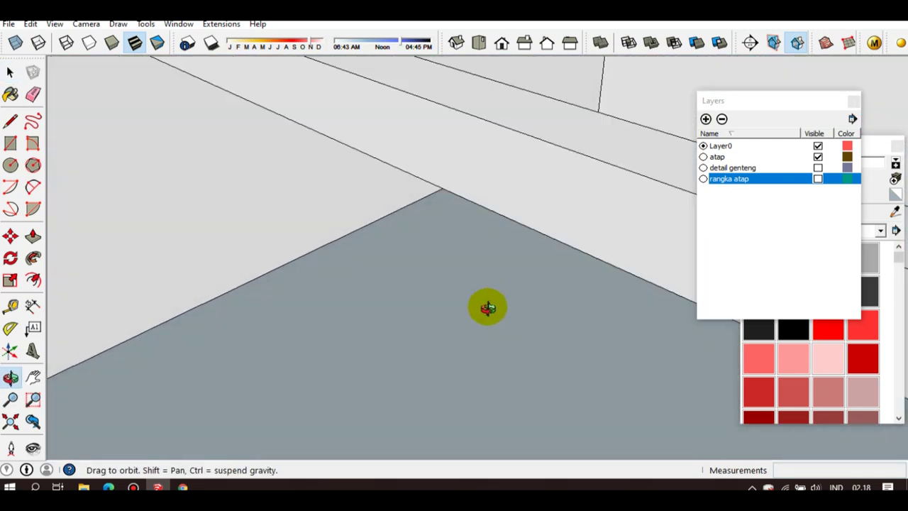
scroll(478, 305, "down", 2)
scroll(488, 296, "down", 3)
scroll(488, 293, "down", 2)
scroll(473, 285, "down", 1)
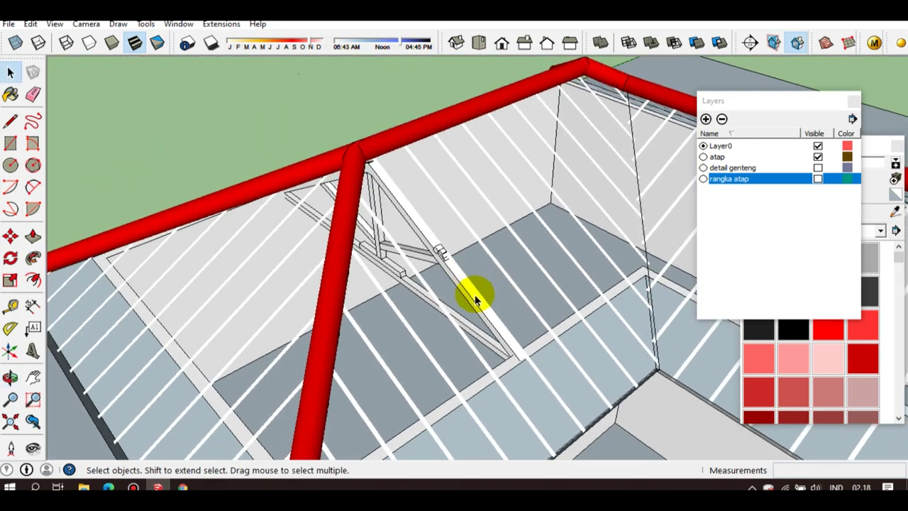
scroll(515, 279, "down", 2)
scroll(514, 279, "down", 2)
scroll(514, 279, "down", 3)
mouse_move(305, 406)
middle_mouse_down()
mouse_move(227, 381)
mouse_move(279, 371)
middle_mouse_up()
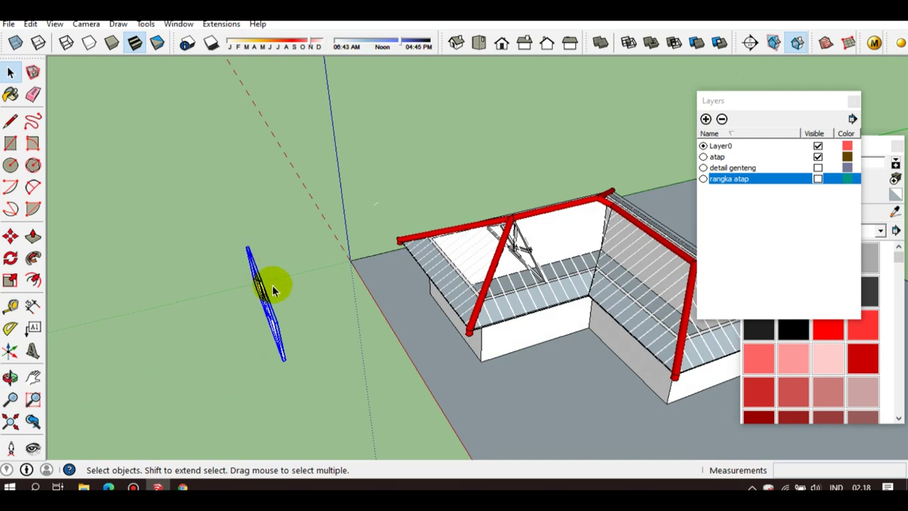
middle_click_drag(520, 280, 608, 285)
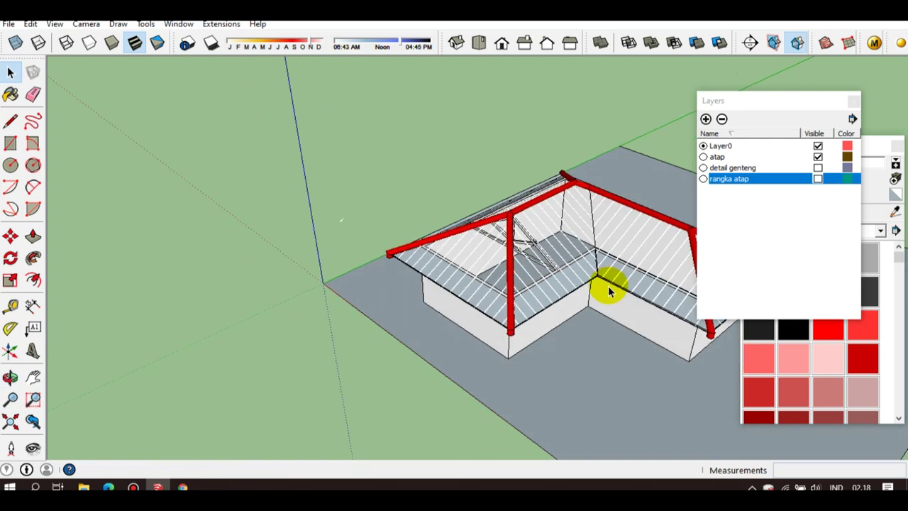
Make the rangka atap and detail genteng layers visible and view the roof from the gable and hip ends
left_click(818, 179)
left_click(818, 167)
mouse_move(553, 290)
middle_mouse_down()
mouse_move(440, 246)
mouse_move(688, 248)
mouse_move(624, 250)
middle_mouse_up()
mouse_move(588, 220)
middle_mouse_down()
mouse_move(594, 204)
mouse_move(320, 249)
mouse_move(421, 252)
middle_mouse_up()
Collapse the Materials tray and move it off the Layers list
left_click(870, 251)
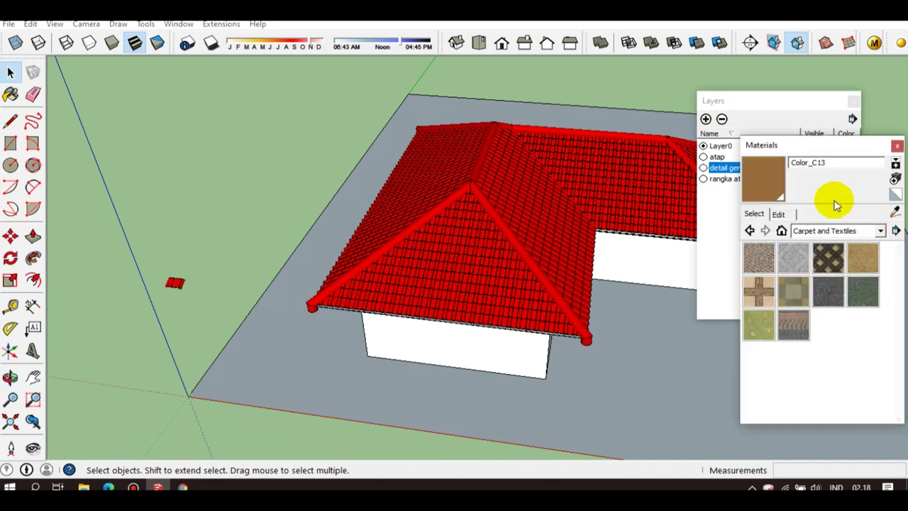
left_click(853, 149)
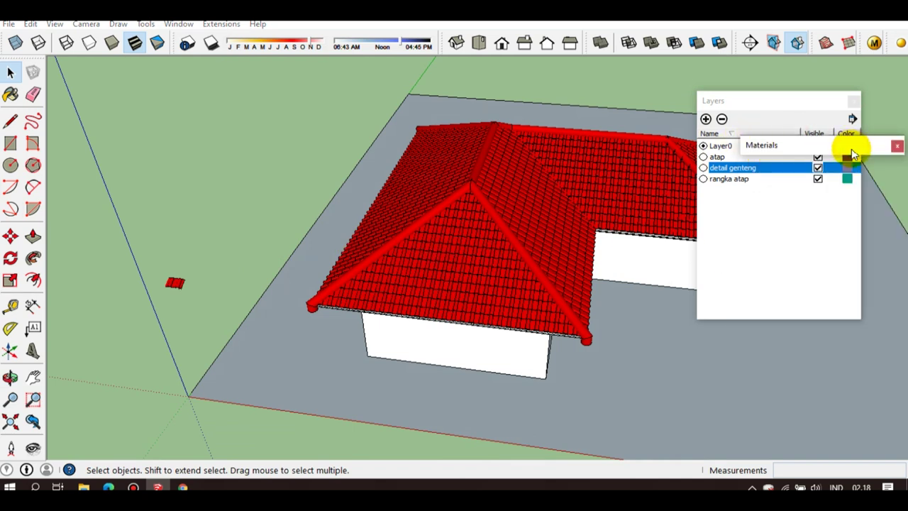
left_click_drag(834, 145, 833, 286)
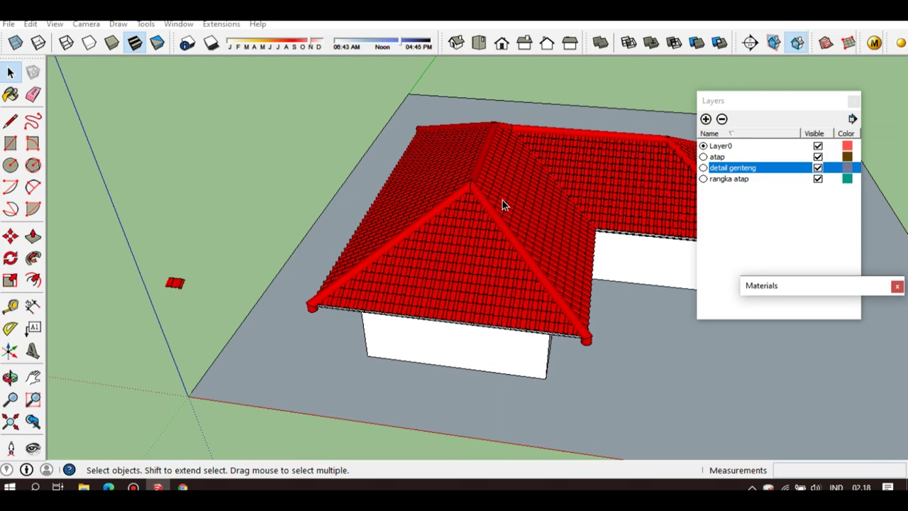
scroll(502, 200, "up", 2)
Orbit around the red-tiled hip roof to inspect its tiles and ridge caps from several angles
mouse_move(502, 200)
middle_mouse_down()
mouse_move(399, 223)
mouse_move(491, 199)
mouse_move(523, 220)
mouse_move(348, 192)
mouse_move(374, 203)
middle_mouse_up()
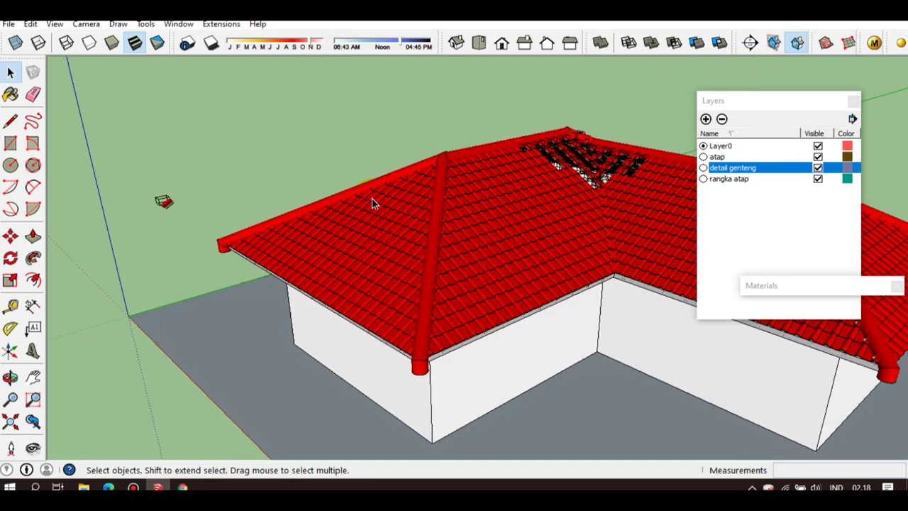
mouse_move(420, 253)
middle_mouse_down()
mouse_move(503, 233)
mouse_move(499, 263)
middle_mouse_up()
mouse_move(369, 229)
middle_mouse_down()
mouse_move(515, 243)
mouse_move(489, 248)
middle_mouse_up()
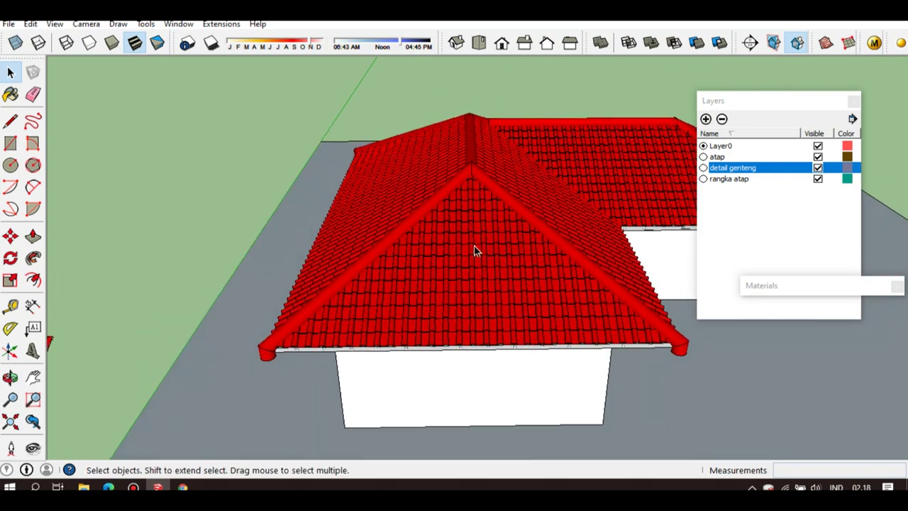
middle_click_drag(446, 290, 509, 290)
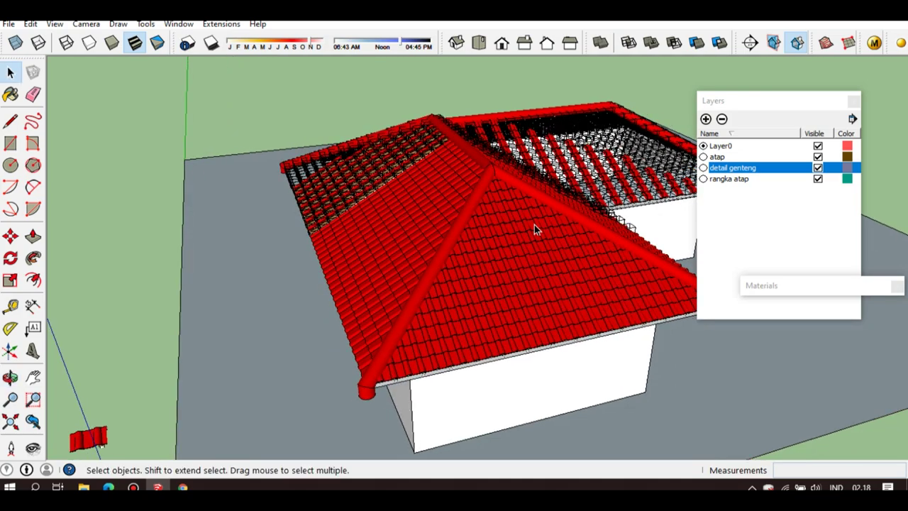
middle_click_drag(539, 220, 402, 241)
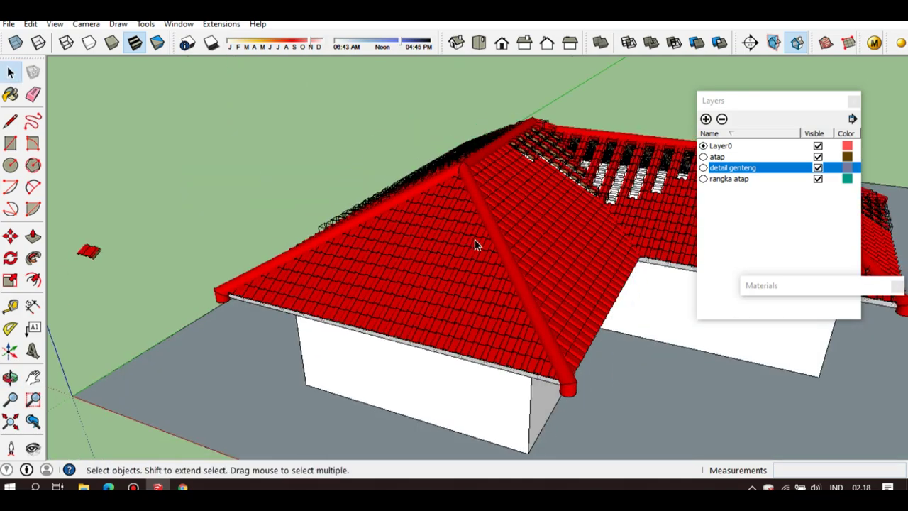
middle_click_drag(474, 245, 472, 281)
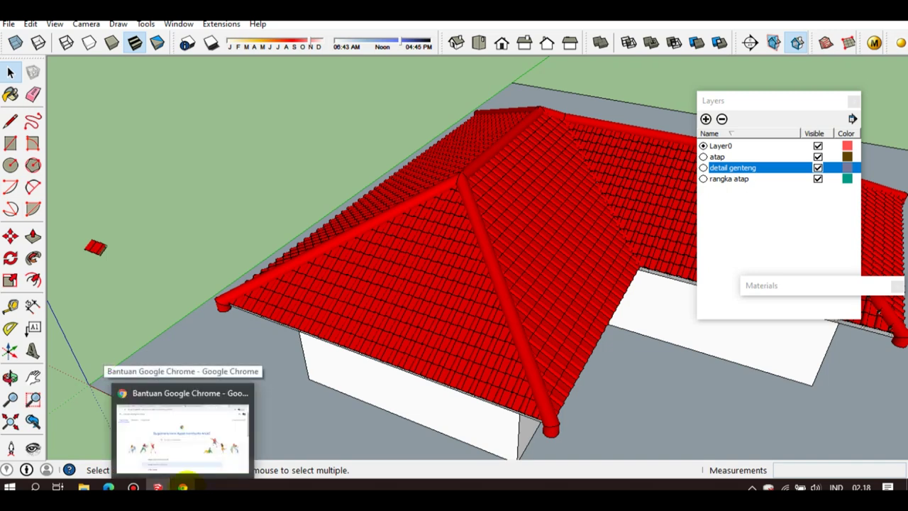
In Chrome, open the 'Untuk Pemula.Teknik Cepat Buat Detail Konstruksi Rumah_SketChup' result from the Google video search
left_click(182, 487)
scroll(219, 334, "down", 3)
scroll(172, 268, "up", 2)
left_click(168, 277)
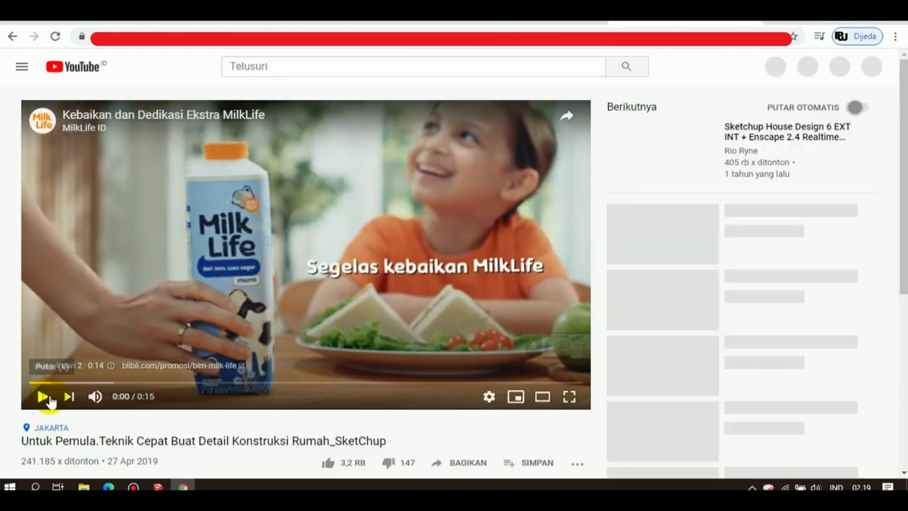
scroll(252, 379, "down", 5)
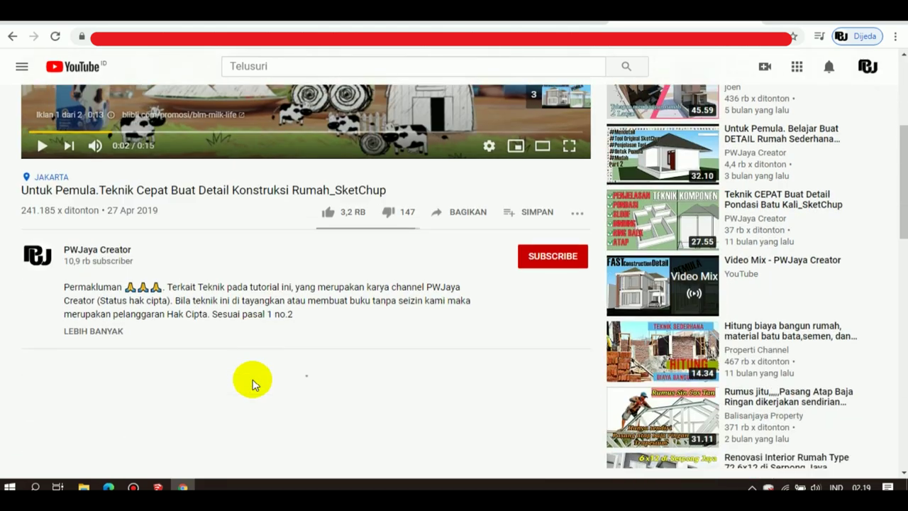
scroll(253, 383, "up", 2)
scroll(252, 378, "up", 3)
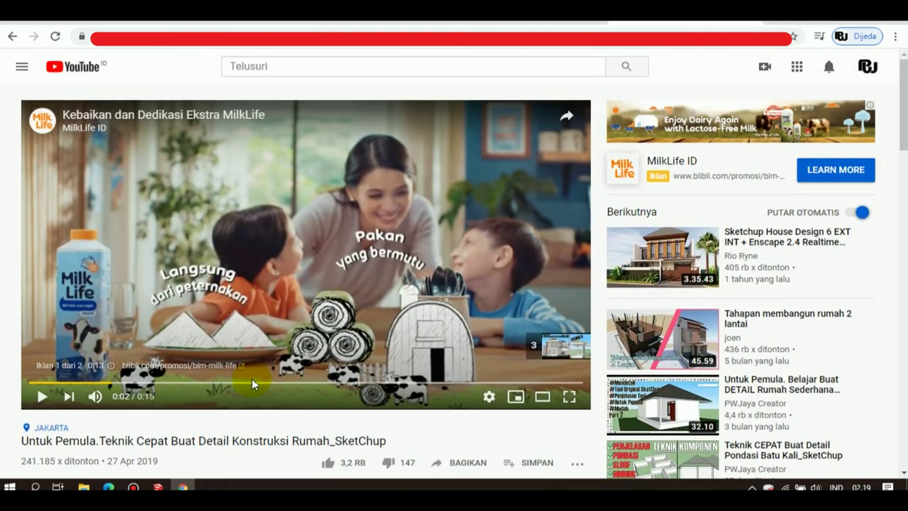
scroll(251, 378, "down", 1)
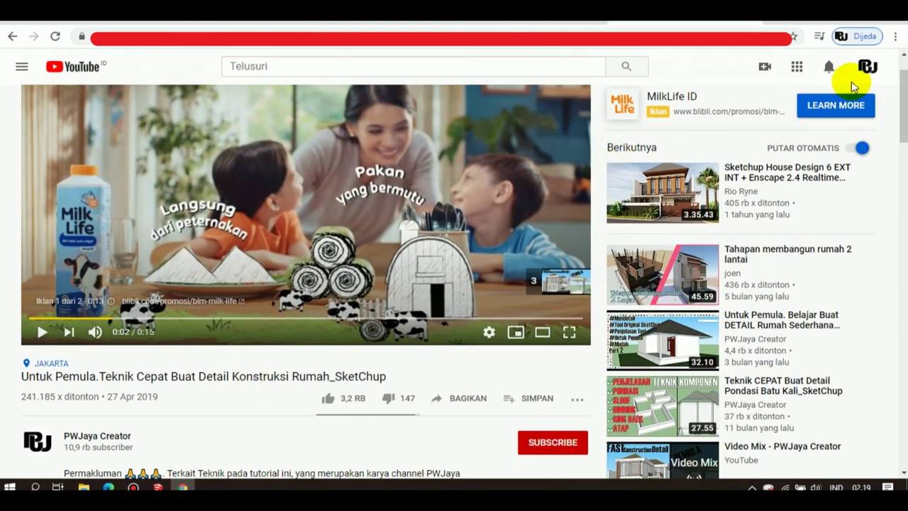